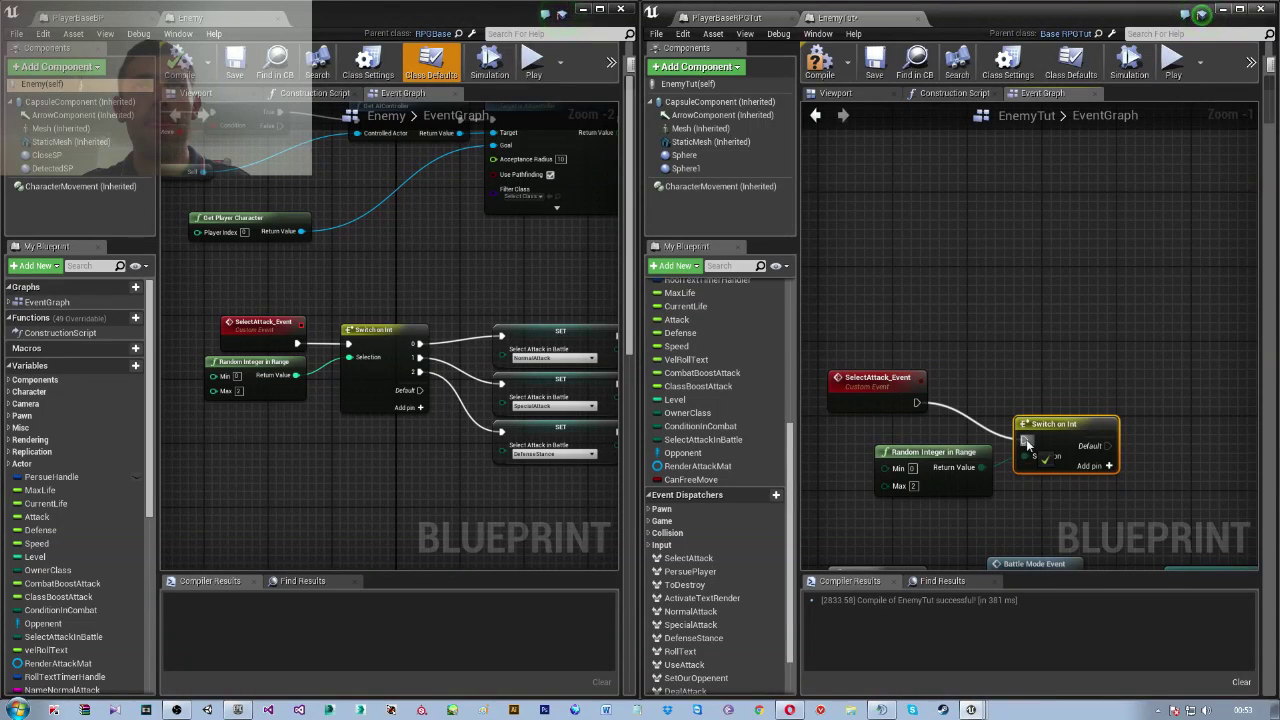
Add case pins 0–2 to Switch on Int and attach a SET Select Attack in Battle to case 0
{"action": "left_click", "coordinate": [1093, 476]}
{"action": "left_click", "coordinate": [1093, 476]}
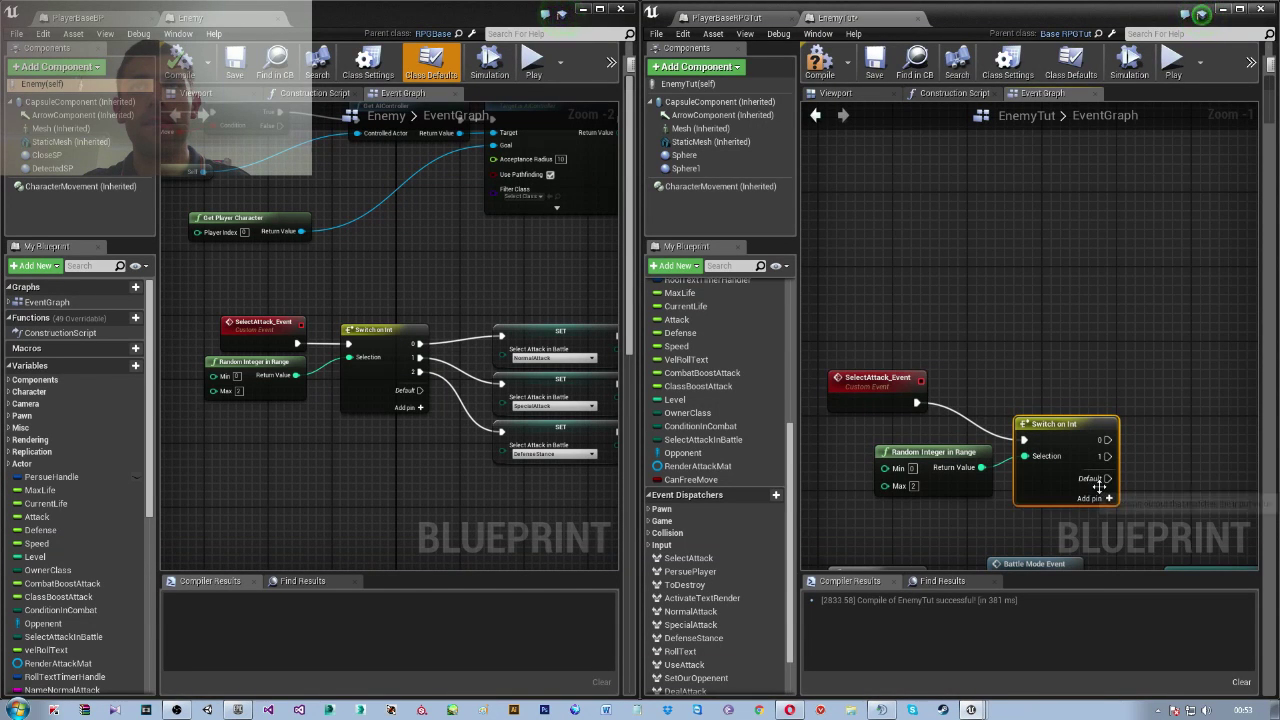
{"action": "left_click", "coordinate": [1094, 476]}
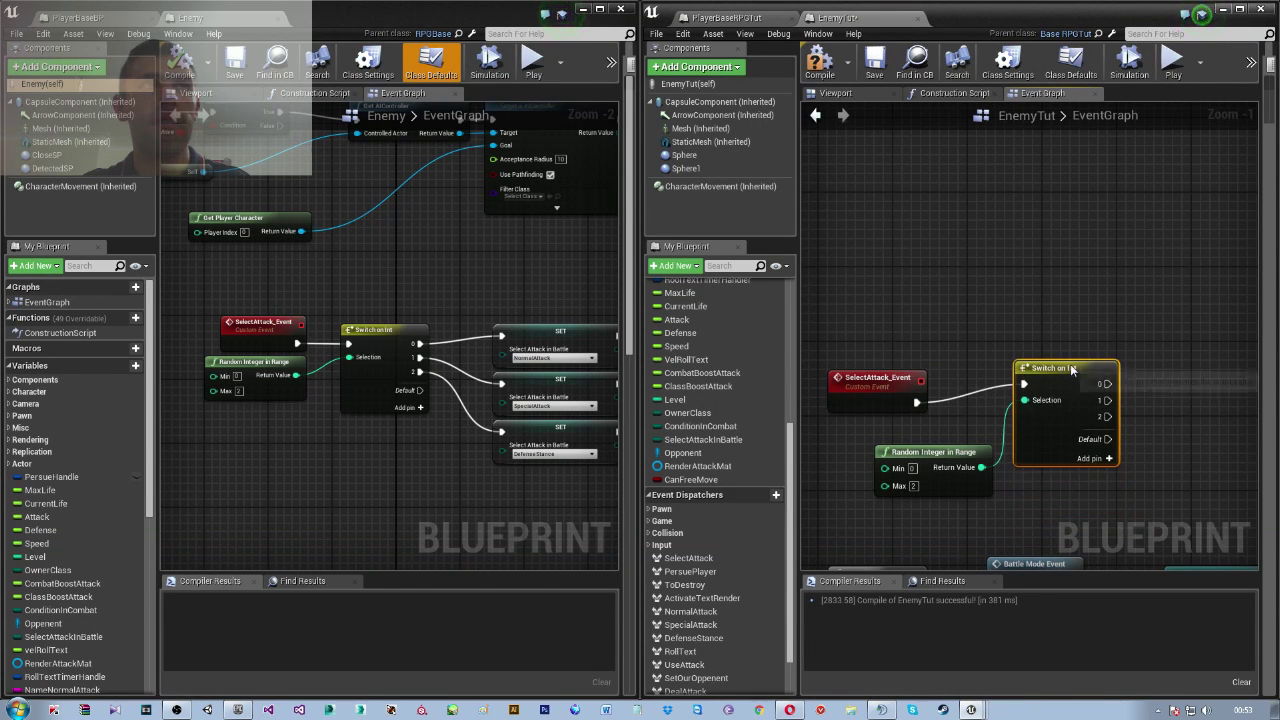
{"action": "right_click_drag", "start_coordinate": [1185, 488], "coordinate": [973, 430]}
{"action": "right_click_drag", "start_coordinate": [920, 394], "coordinate": [975, 407]}
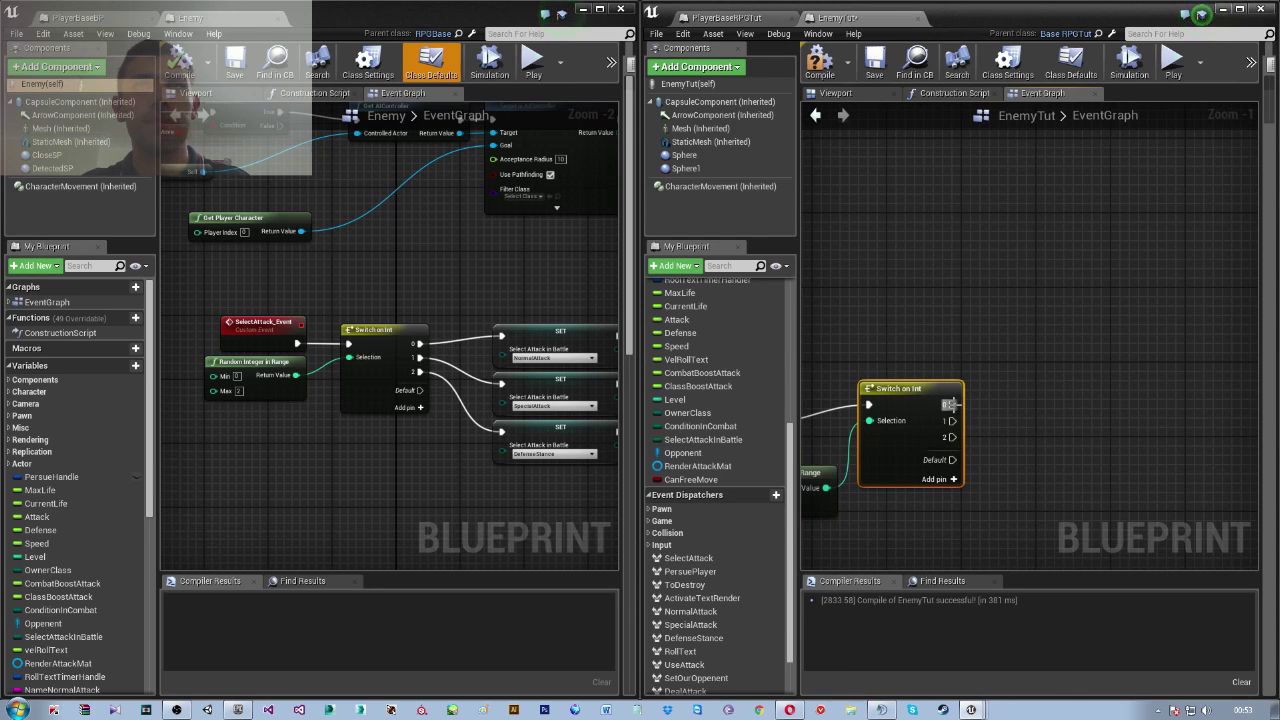
{"action": "left_click_drag", "start_coordinate": [948, 404], "coordinate": [1083, 388]}
{"action": "type", "text": "set sele"}
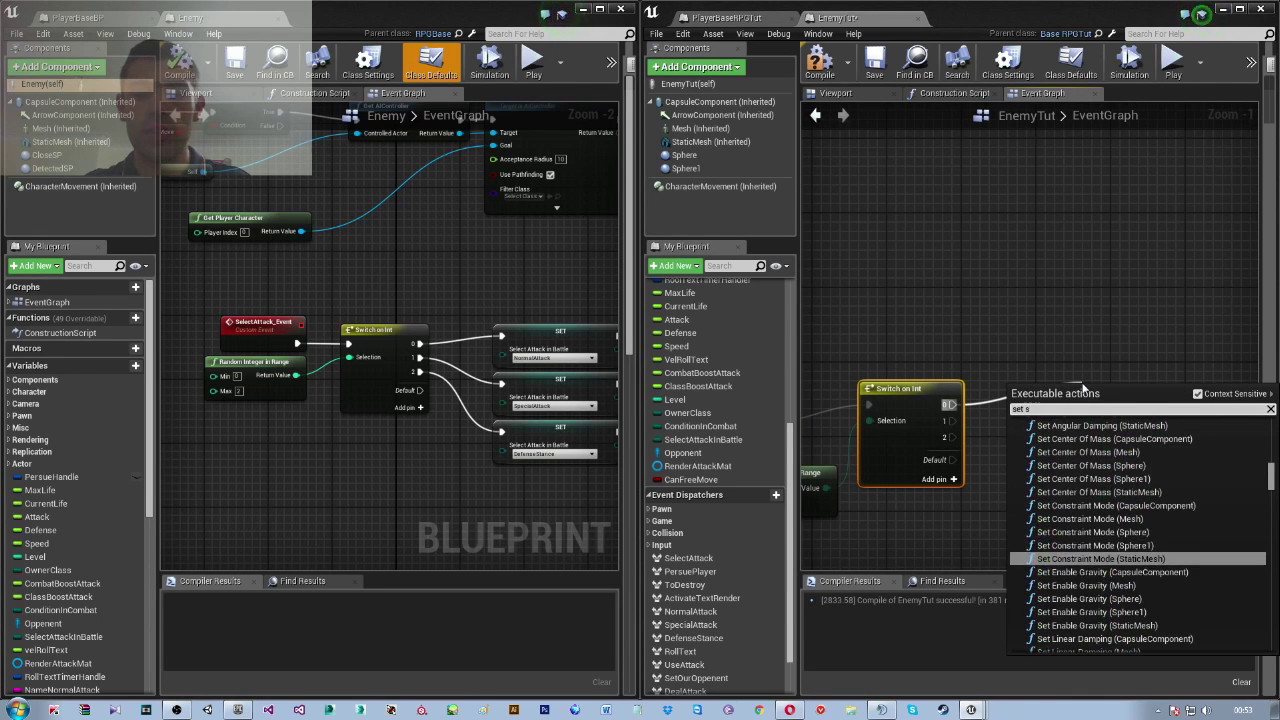
{"action": "key", "text": "Down"}
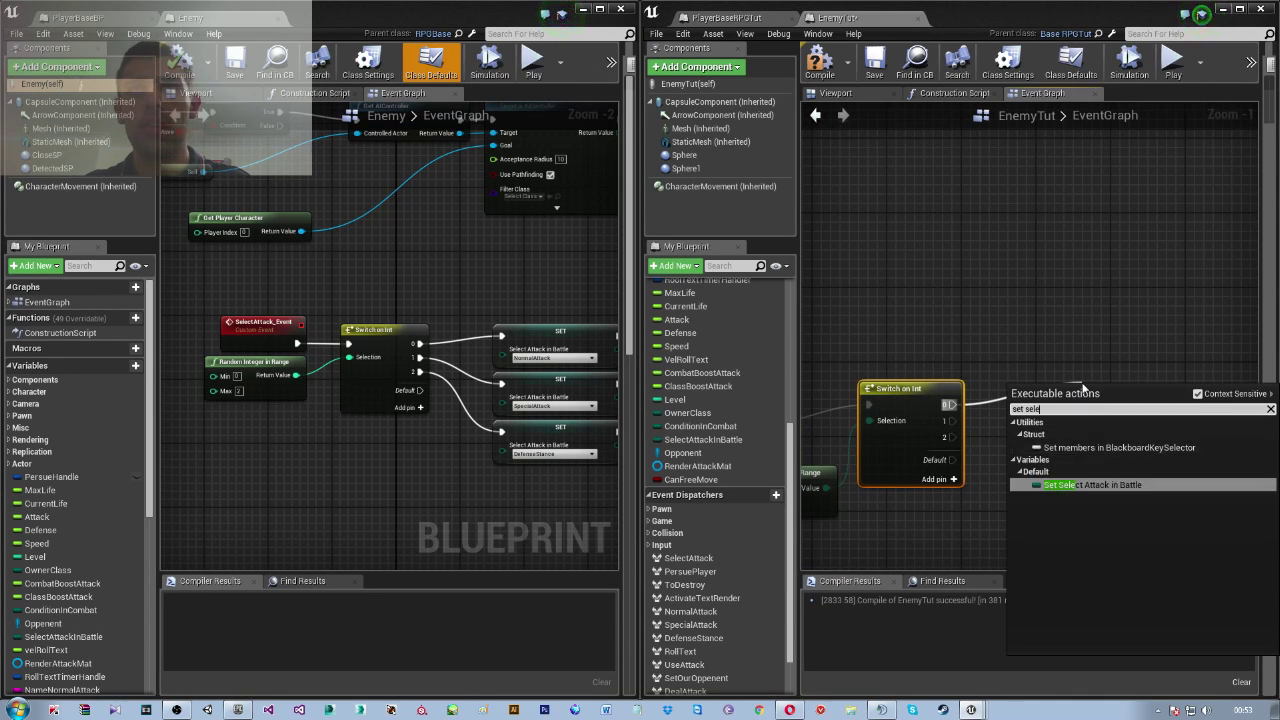
{"action": "key", "text": "Return"}
Duplicate the SET node twice and wire cases 1 and 2 to the two copies
{"action": "right_click", "coordinate": [1109, 391]}
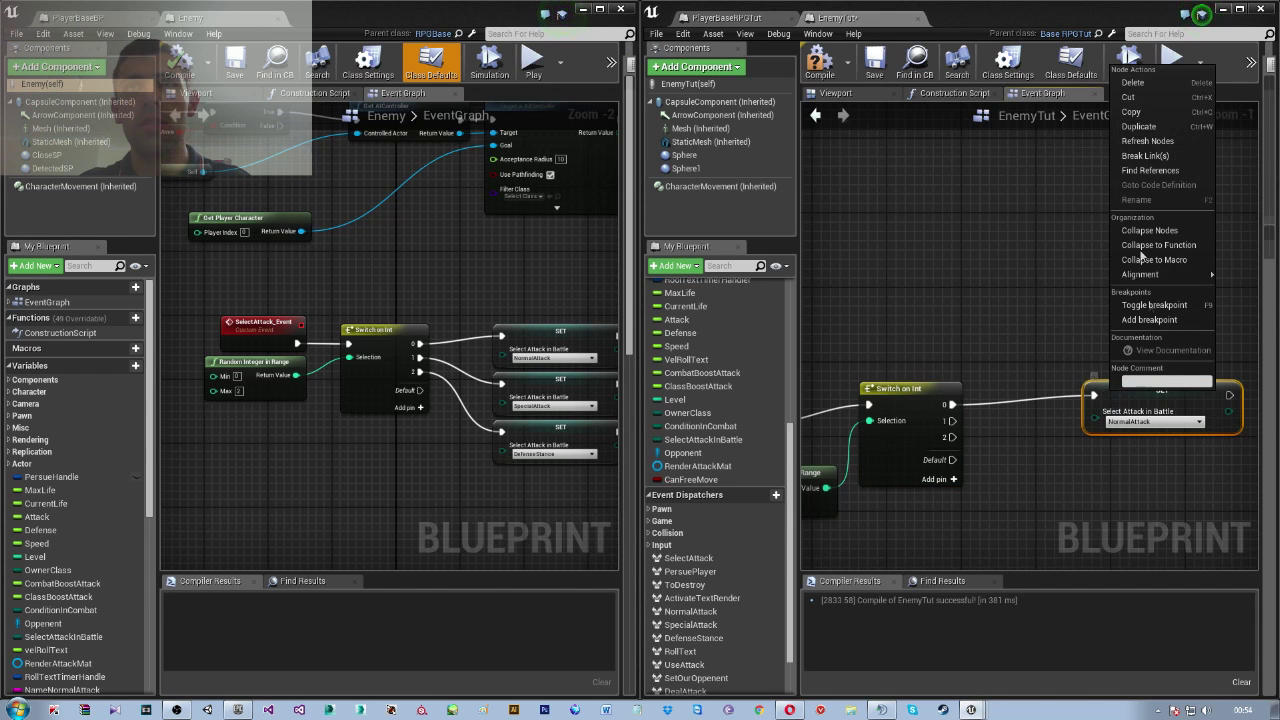
{"action": "key", "text": "Escape"}
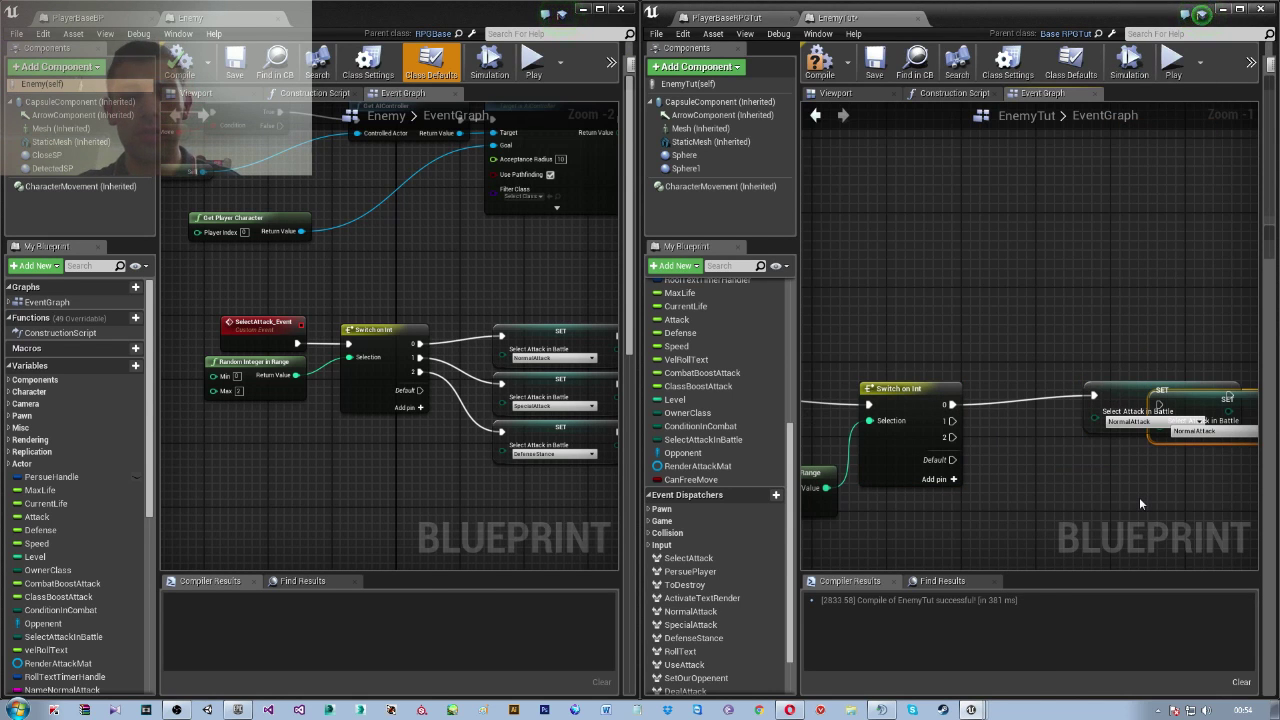
{"action": "key", "text": "ctrl+w"}
{"action": "mouse_move", "coordinate": [1252, 403]}
{"action": "left_mouse_down"}
{"action": "mouse_move", "coordinate": [1170, 442]}
{"action": "mouse_move", "coordinate": [1180, 451]}
{"action": "left_mouse_up"}
{"action": "left_click_drag", "start_coordinate": [1205, 512], "coordinate": [1150, 503]}
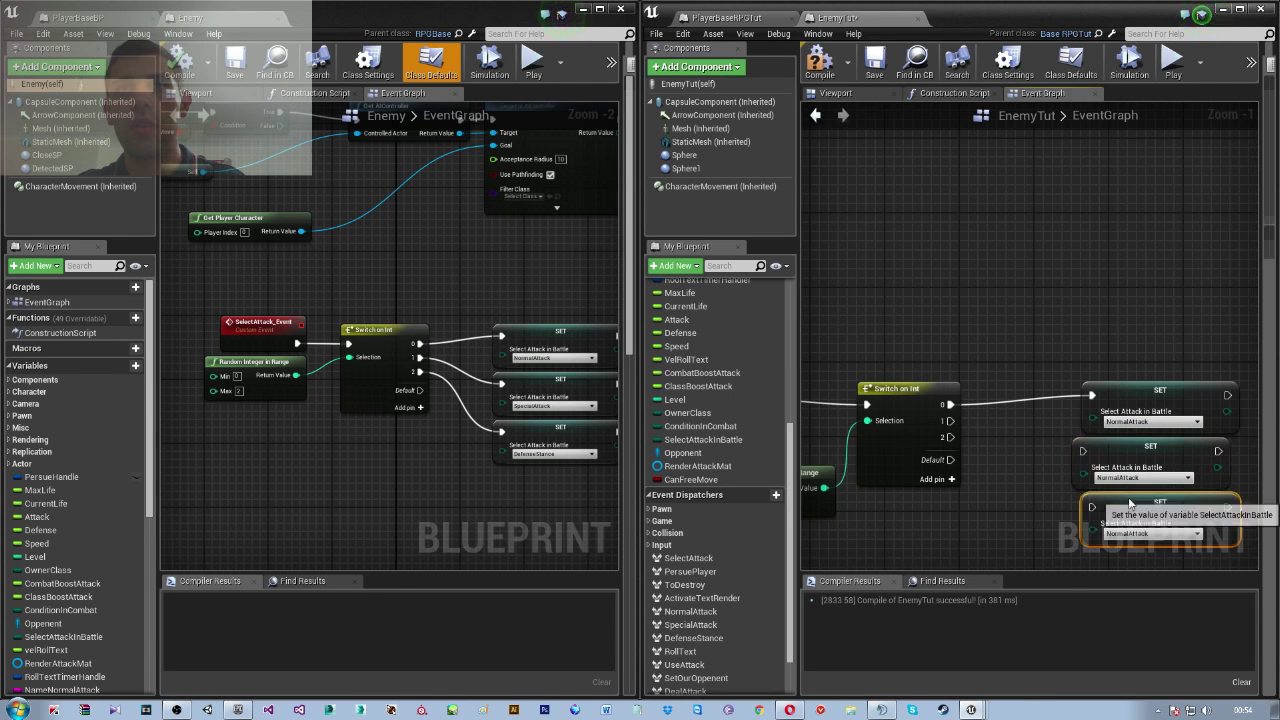
{"action": "left_click_drag", "start_coordinate": [947, 421], "coordinate": [1085, 454]}
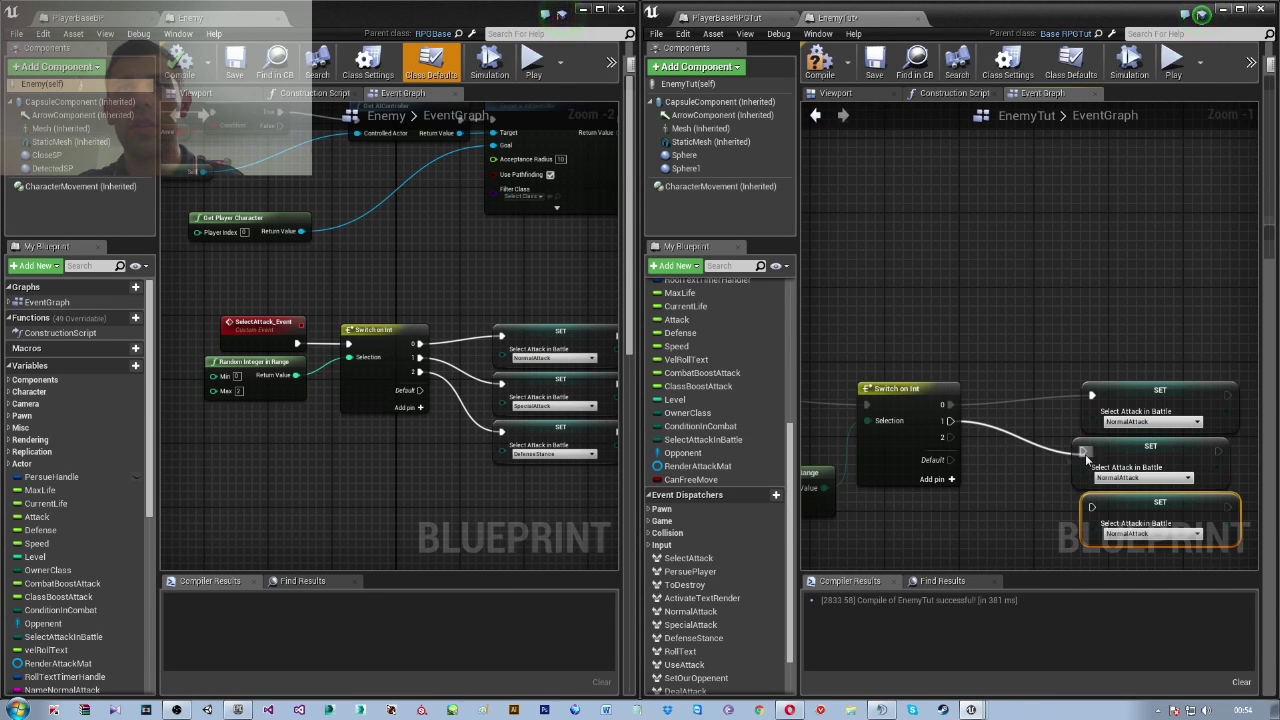
{"action": "left_click_drag", "start_coordinate": [951, 438], "coordinate": [1091, 507]}
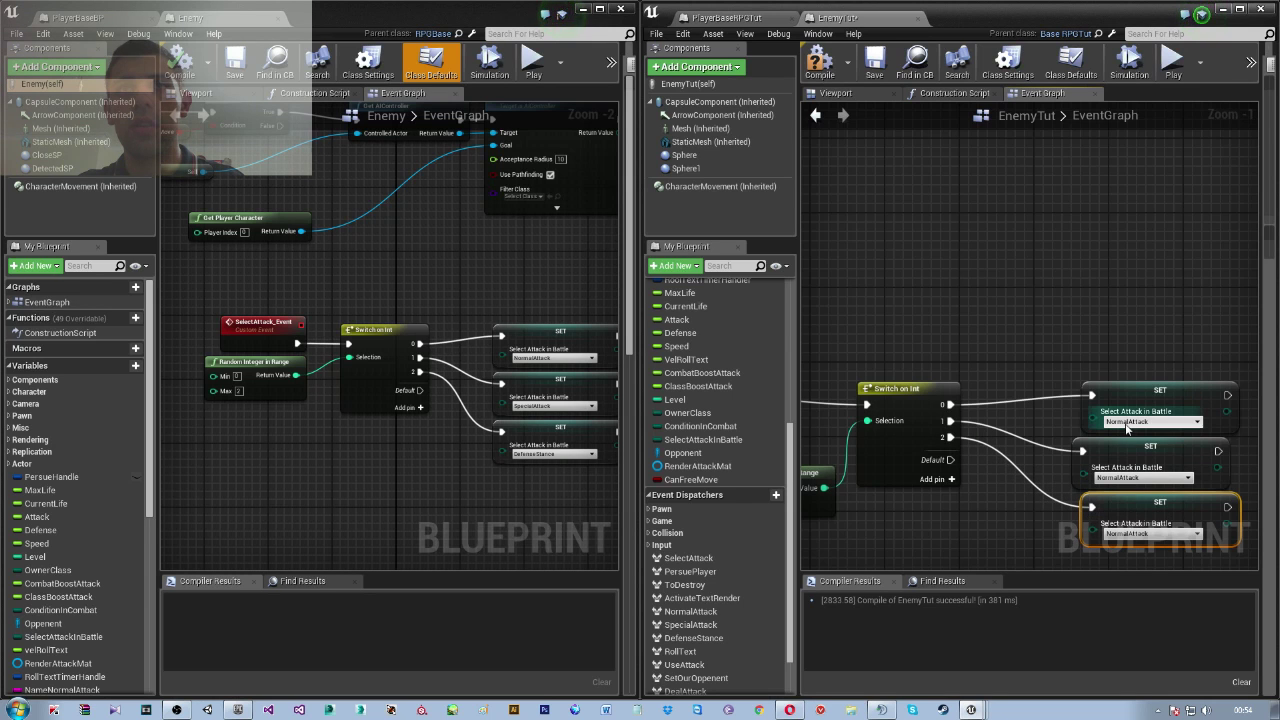
Set the middle node to SpecialAttack and the bottom node to DefenseStance
{"action": "left_click", "coordinate": [1143, 476]}
{"action": "left_click", "coordinate": [1117, 496]}
{"action": "left_click", "coordinate": [1150, 533]}
{"action": "left_click", "coordinate": [1138, 561]}
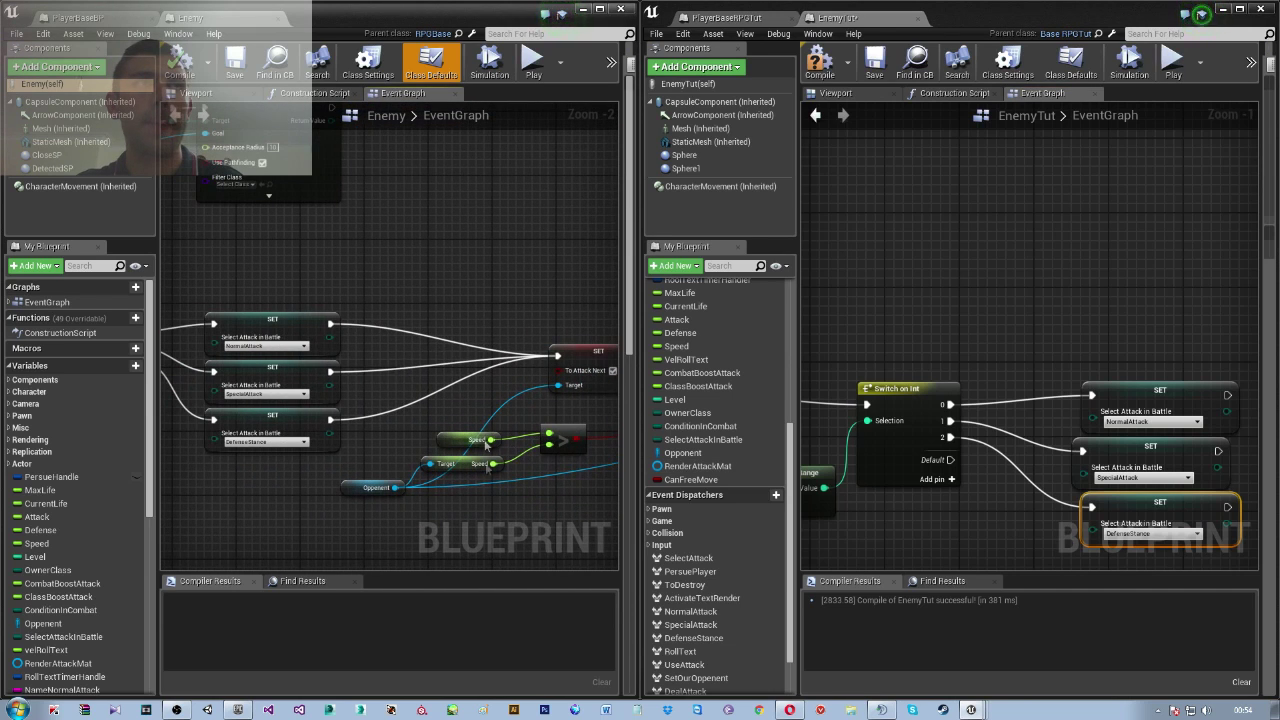
Add a SET To Attack Next node after the top Select Attack setter
{"action": "right_click_drag", "start_coordinate": [1242, 509], "coordinate": [1083, 430]}
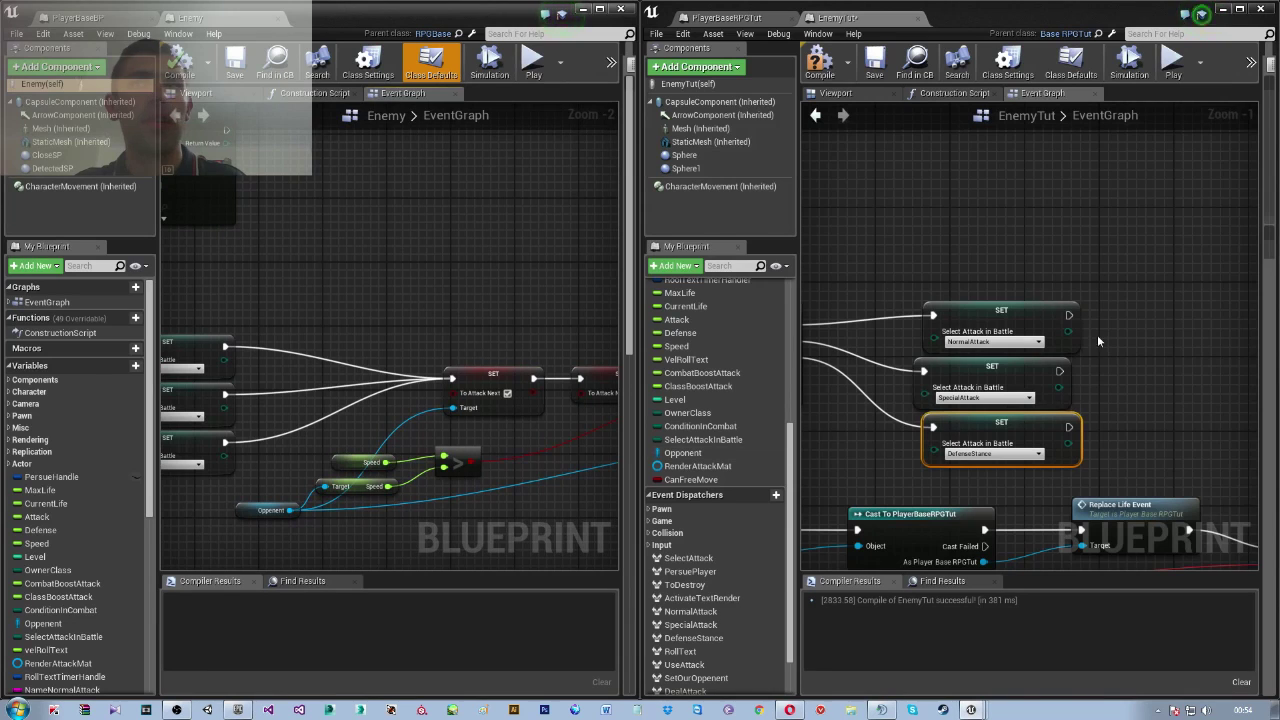
{"action": "left_click_drag", "start_coordinate": [1068, 316], "coordinate": [1158, 348]}
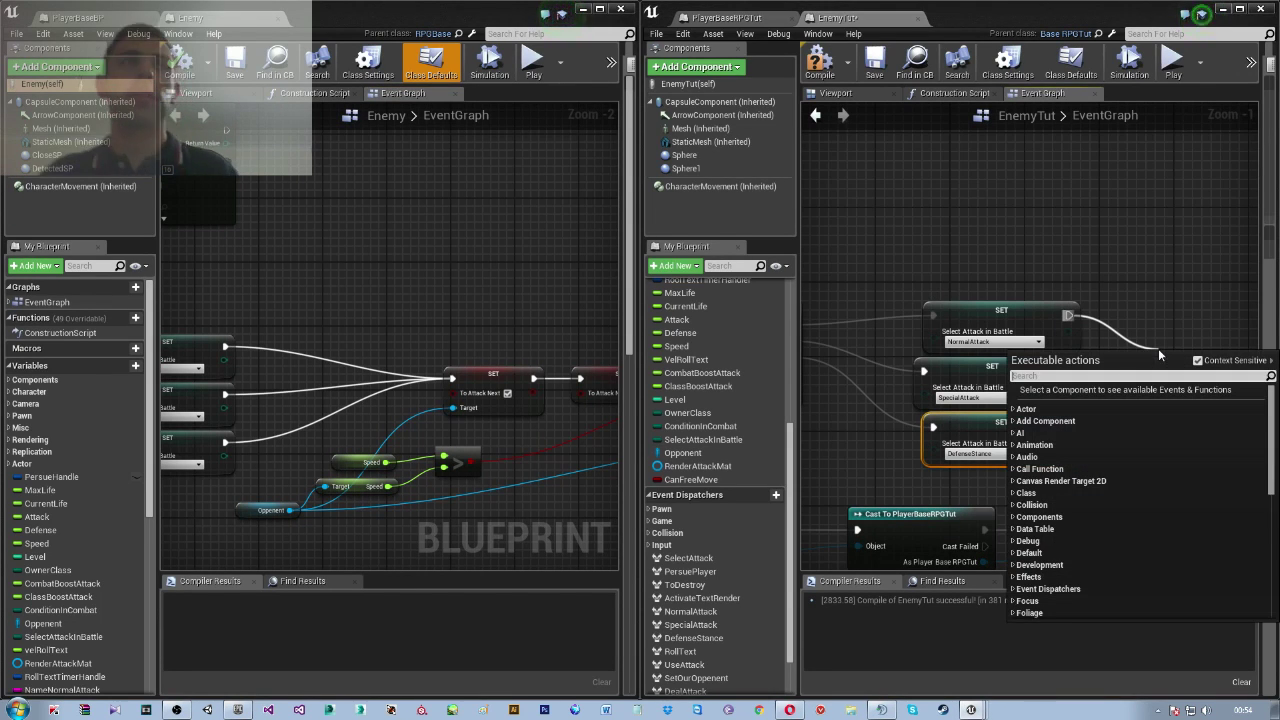
{"action": "type", "text": "To"}
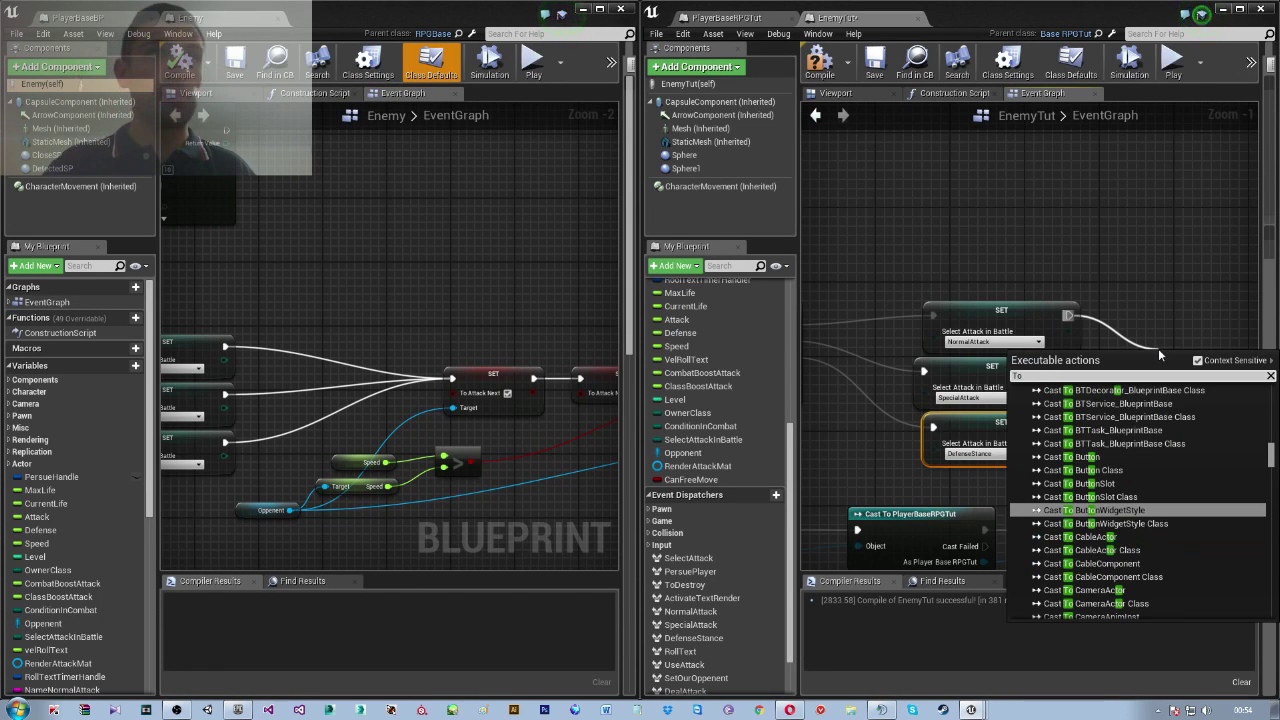
{"action": "type", "text": "Atta"}
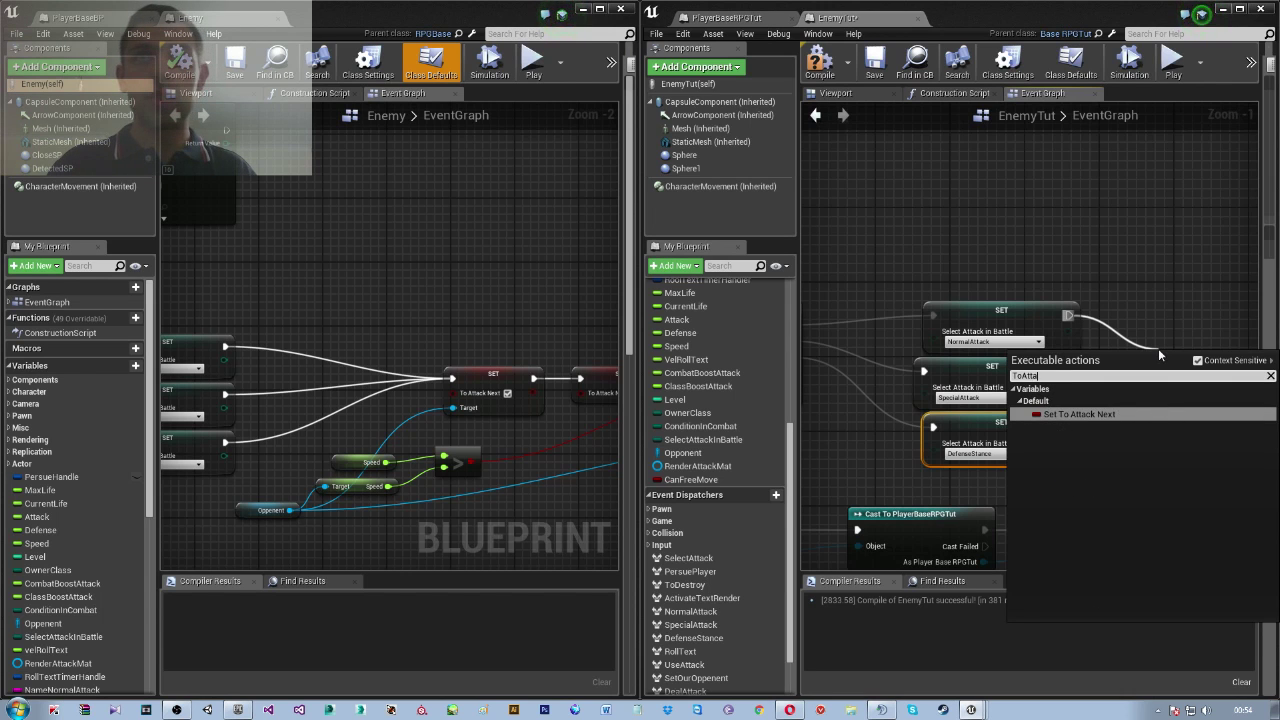
{"action": "key", "text": "Return"}
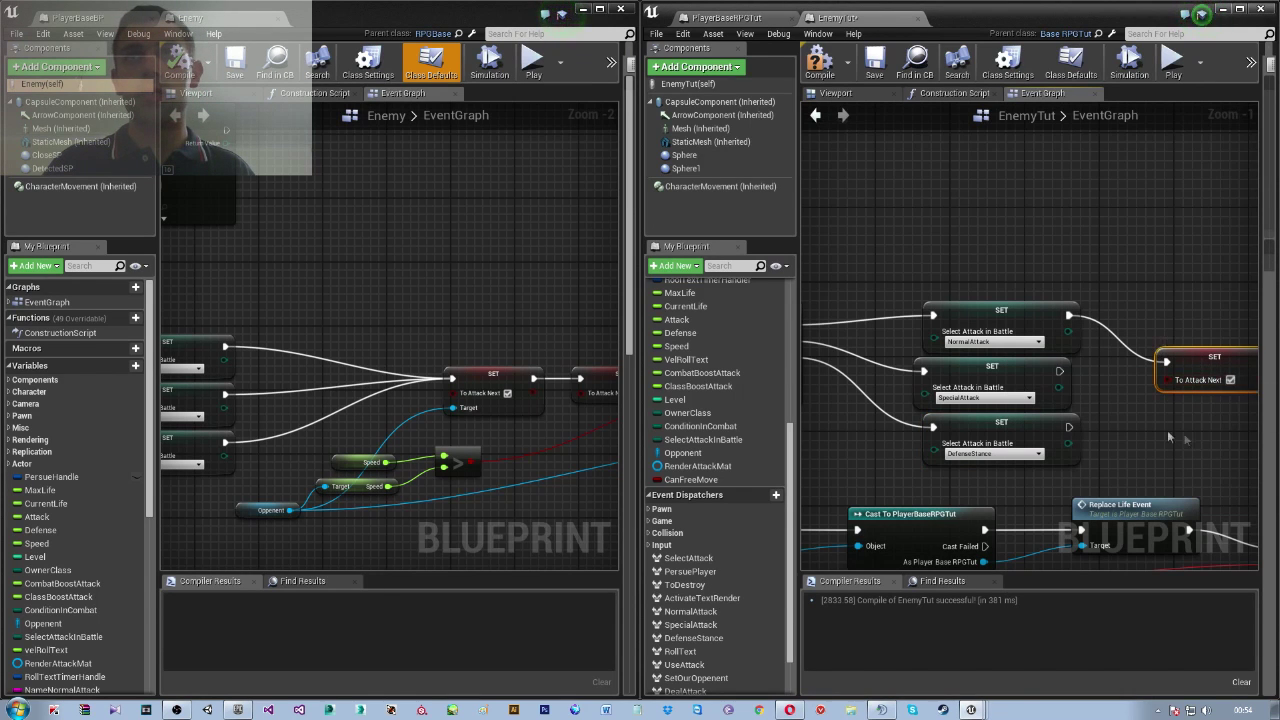
Wire the middle and bottom SET nodes into To Attack Next and tidy its position
{"action": "right_click_drag", "start_coordinate": [1185, 440], "coordinate": [1023, 417]}
{"action": "left_click_drag", "start_coordinate": [896, 347], "coordinate": [994, 341]}
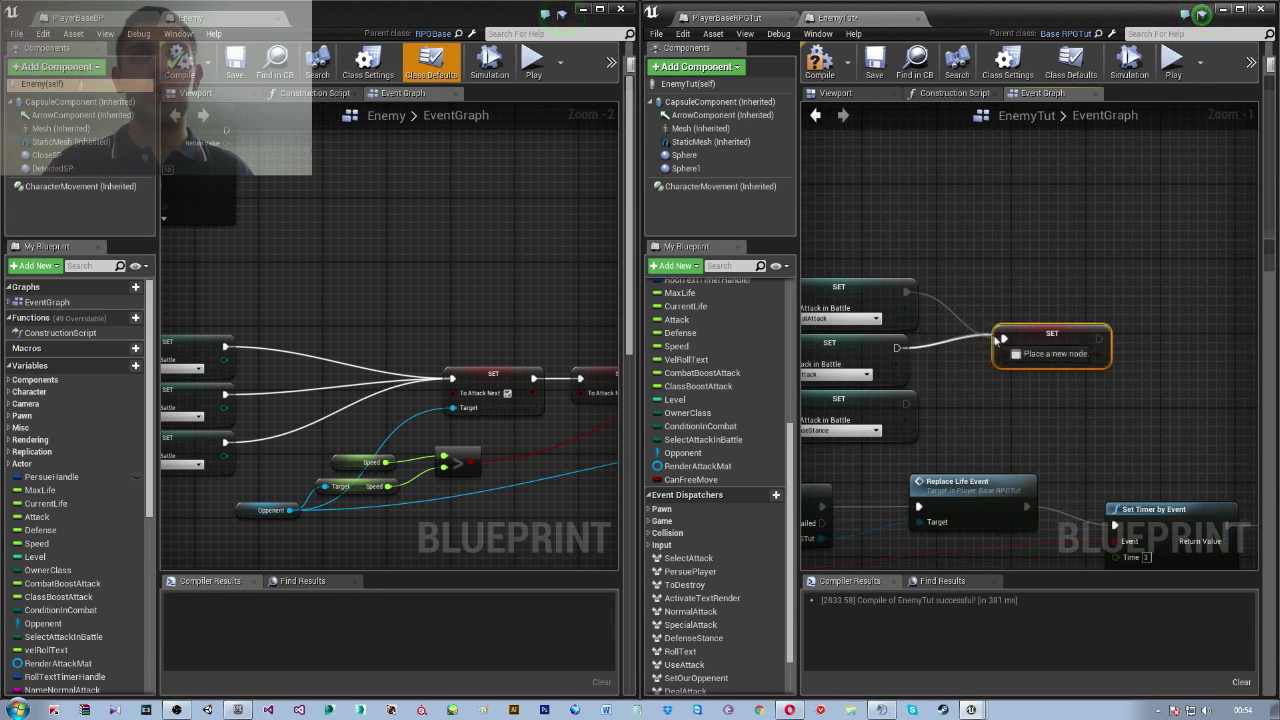
{"action": "left_click_drag", "start_coordinate": [906, 403], "coordinate": [997, 338]}
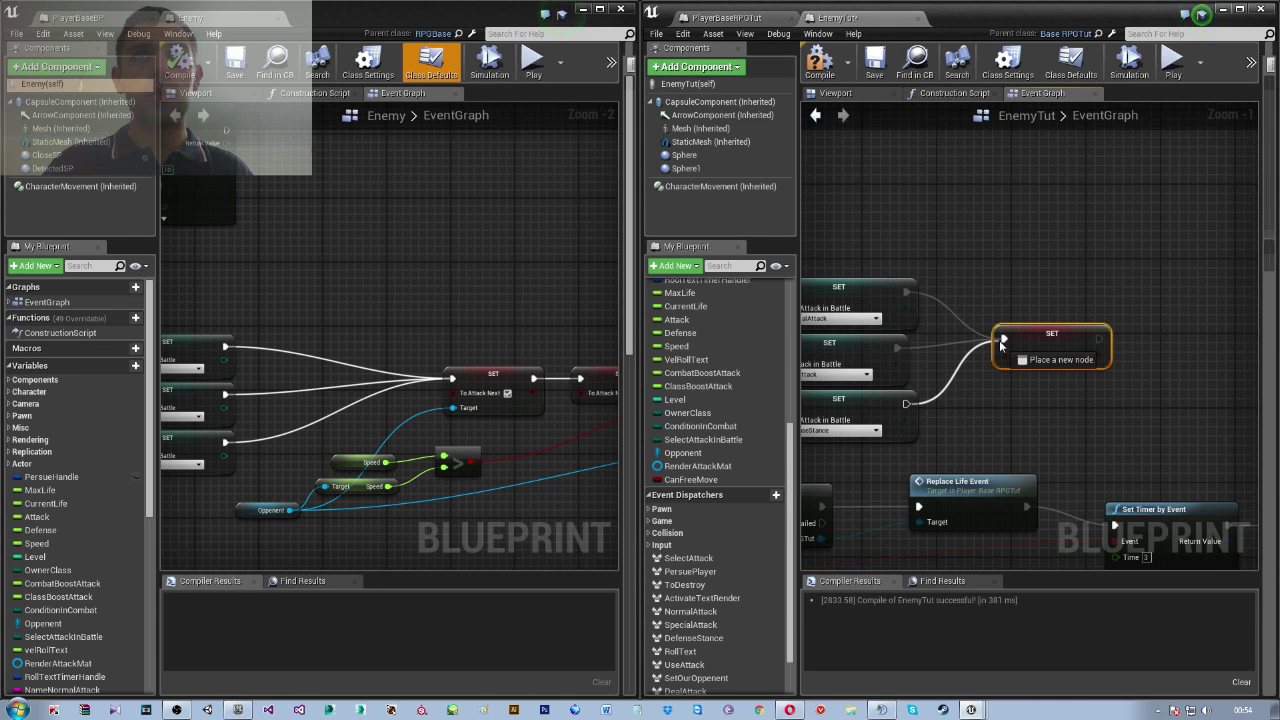
{"action": "left_click", "coordinate": [924, 397]}
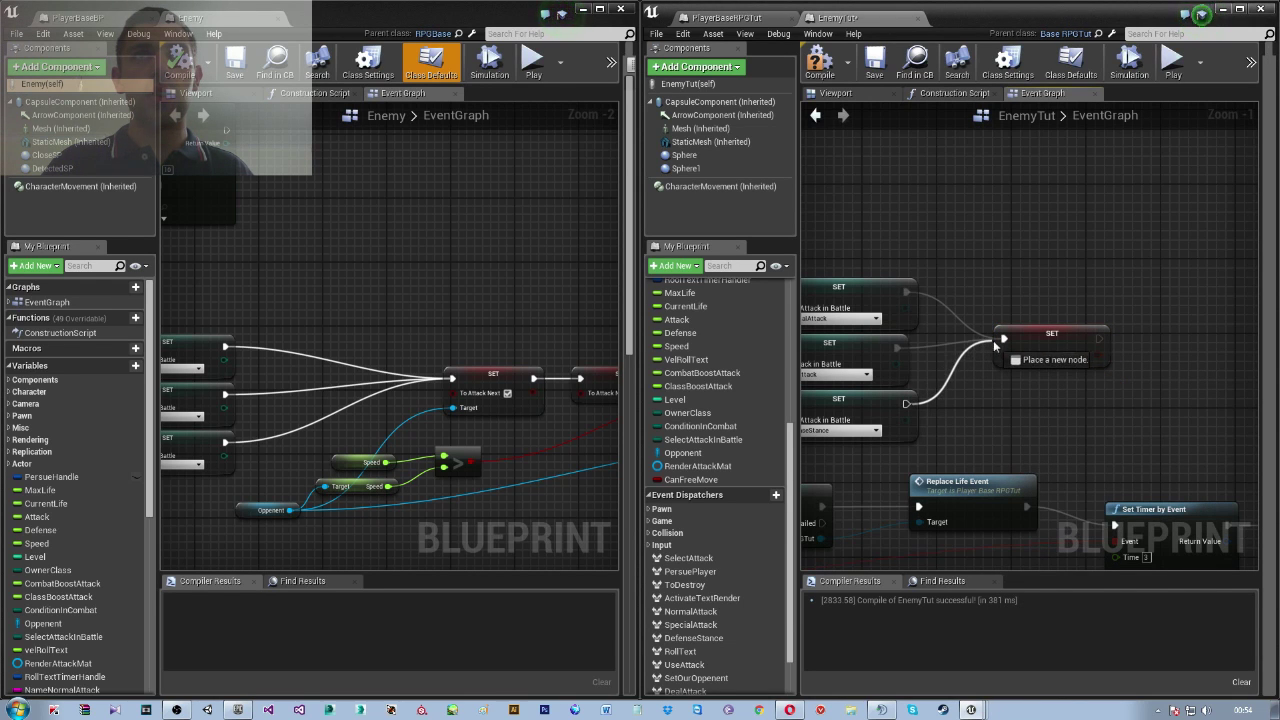
{"action": "left_click_drag", "start_coordinate": [906, 403], "coordinate": [1000, 339]}
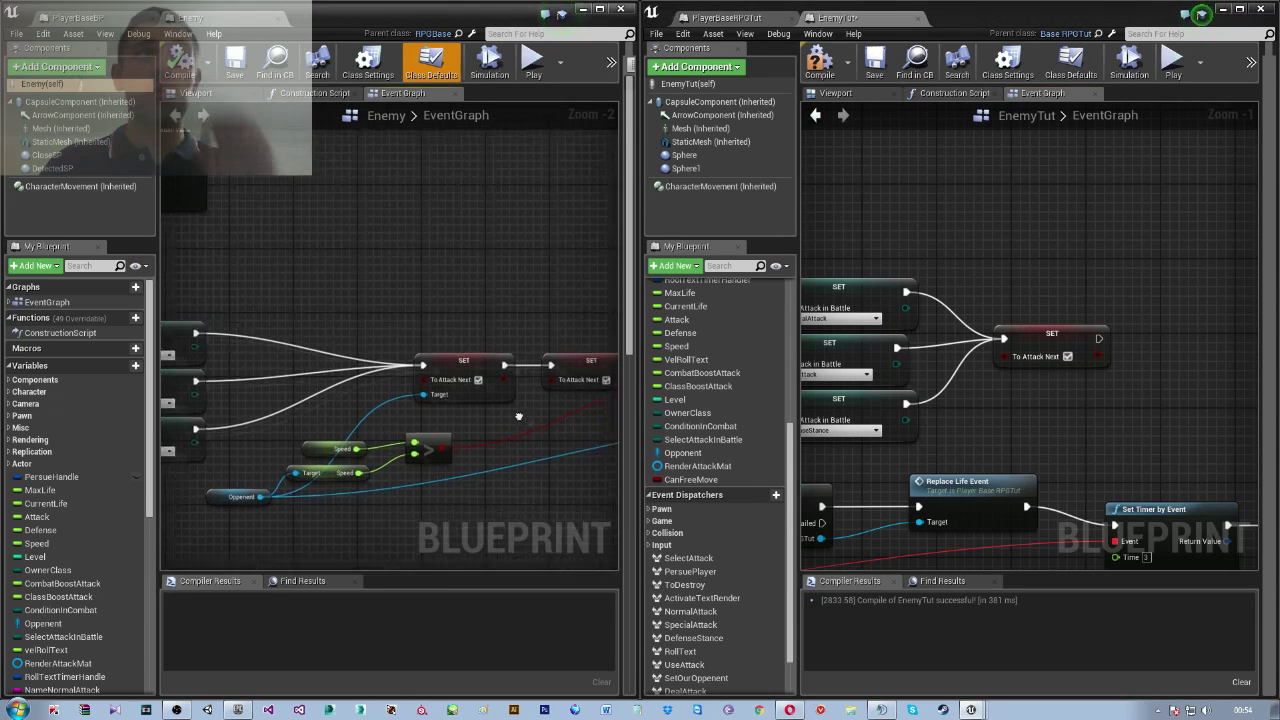
{"action": "left_click_drag", "start_coordinate": [1050, 355], "coordinate": [1037, 336]}
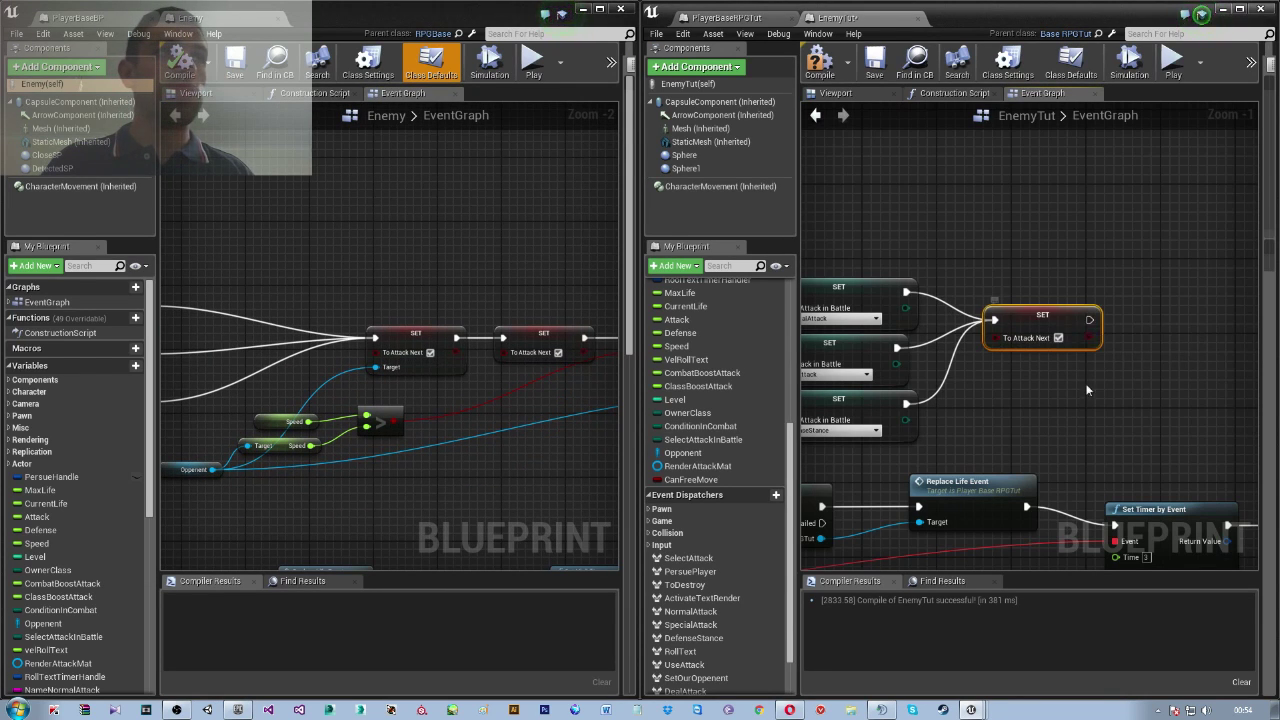
{"action": "right_click_drag", "start_coordinate": [1083, 386], "coordinate": [1045, 408]}
Add a Get Opponent node and chain a second SET To Attack Next targeting it
{"action": "right_click", "coordinate": [1066, 413]}
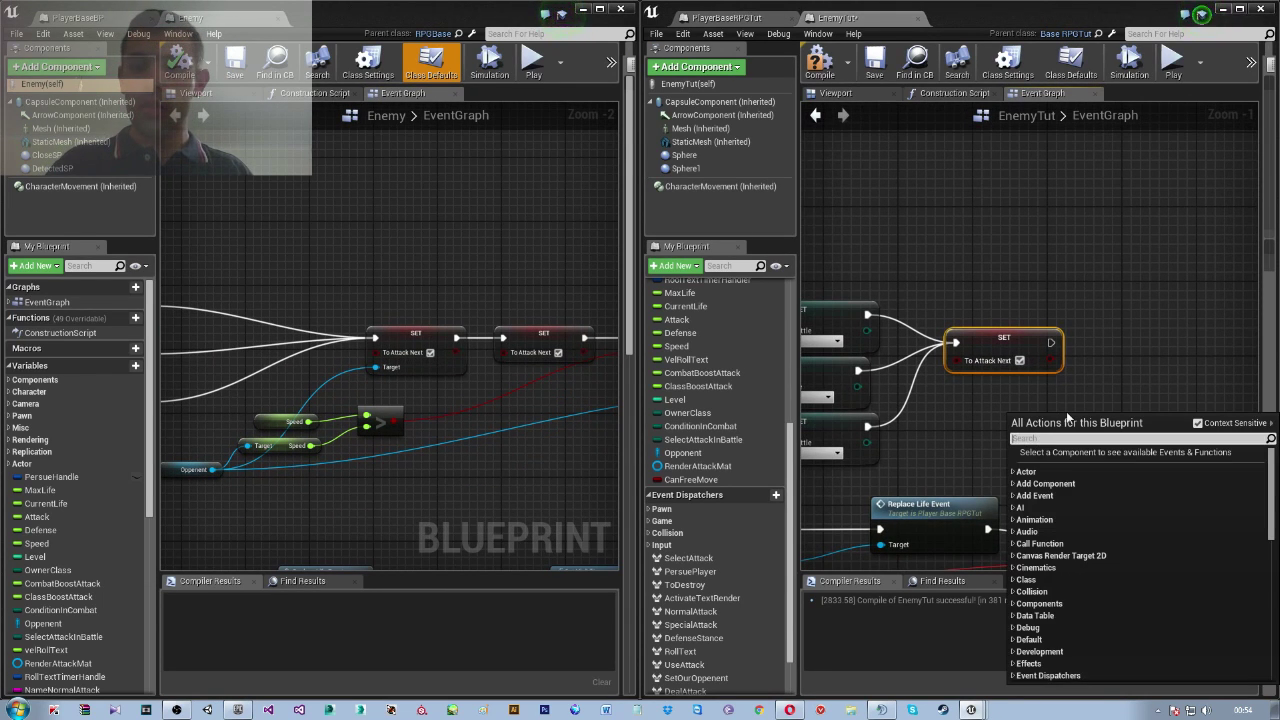
{"action": "type", "text": "oppon"}
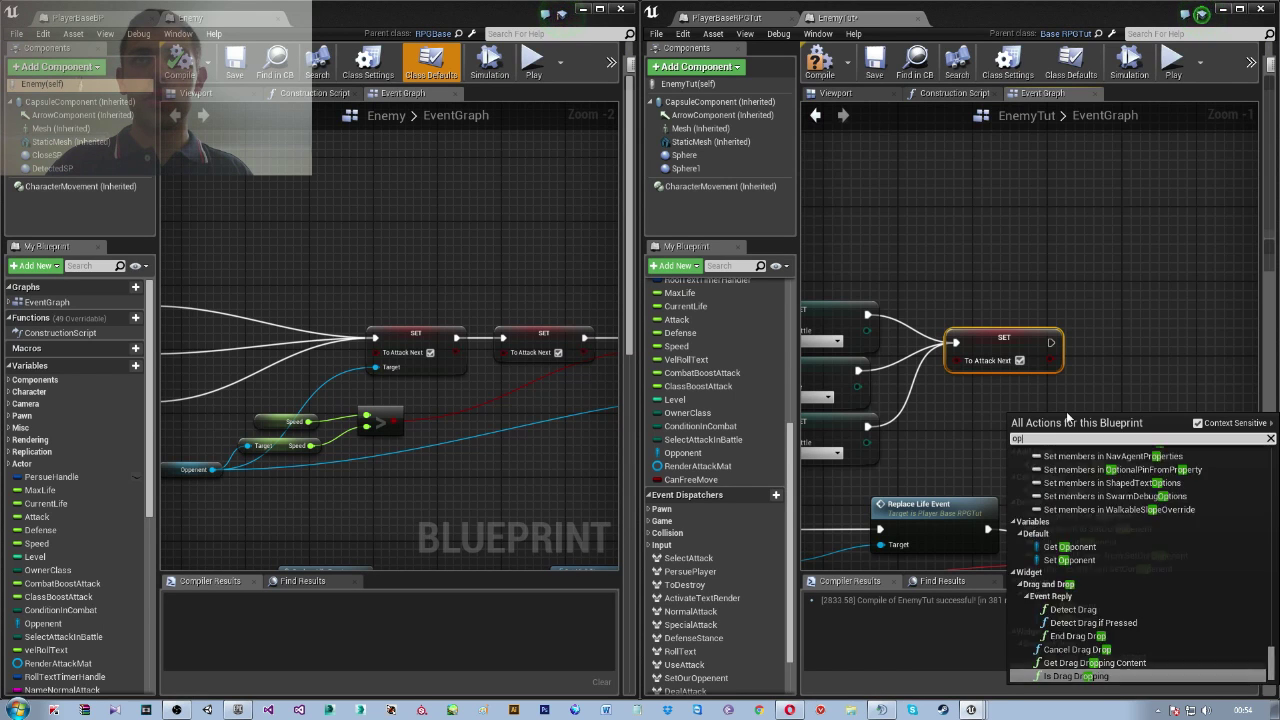
{"action": "key", "text": "Return"}
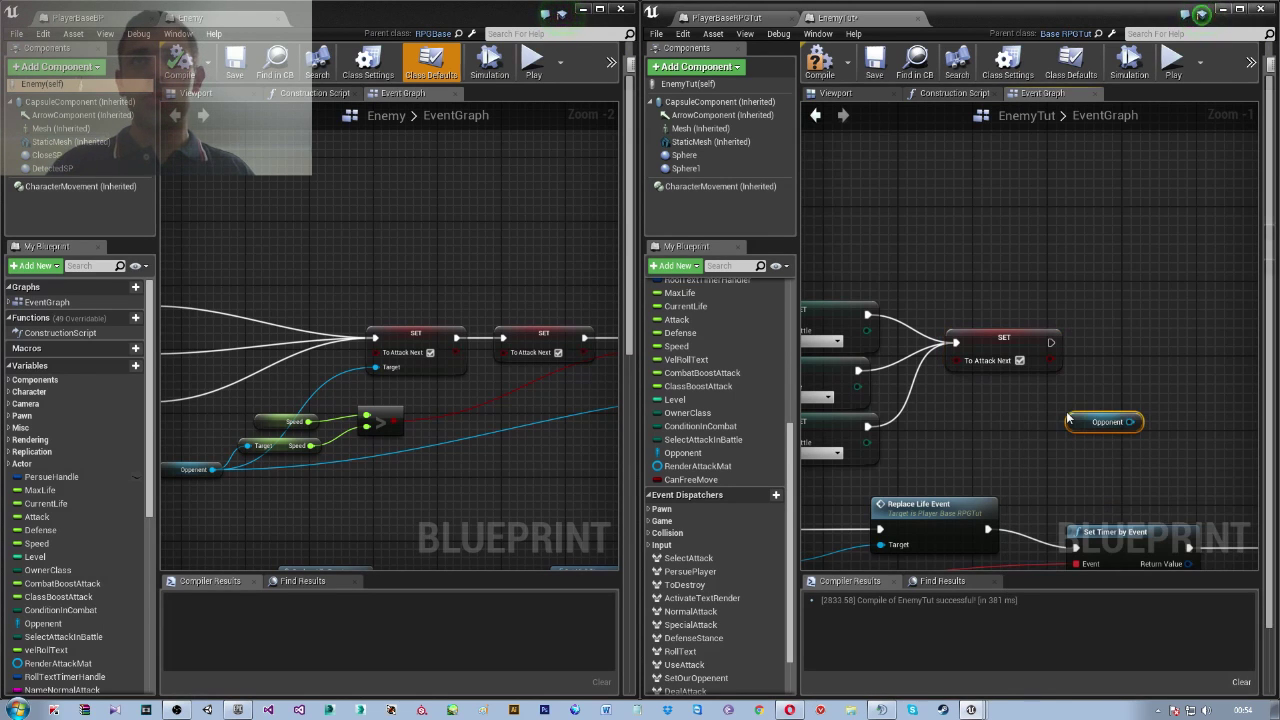
{"action": "mouse_move", "coordinate": [1088, 421]}
{"action": "left_mouse_down"}
{"action": "mouse_move", "coordinate": [984, 440]}
{"action": "mouse_move", "coordinate": [1083, 405]}
{"action": "left_mouse_up"}
{"action": "type", "text": "set"}
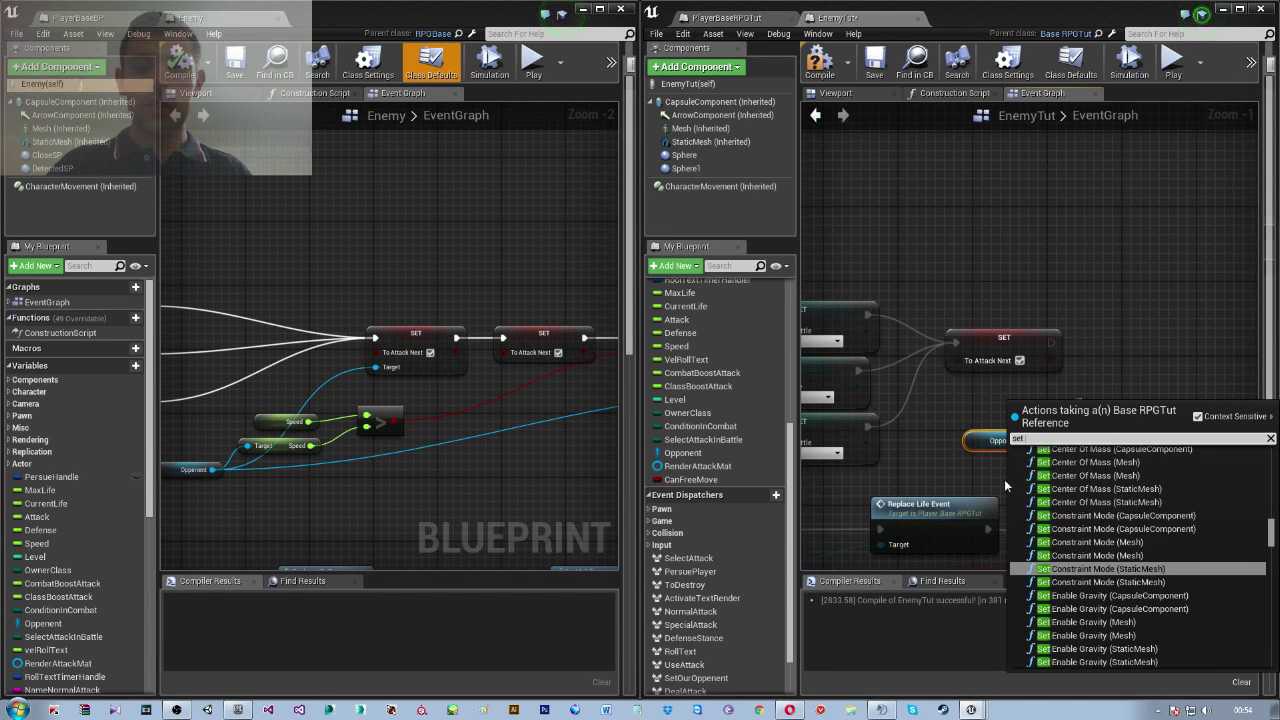
{"action": "type", "text": " to"}
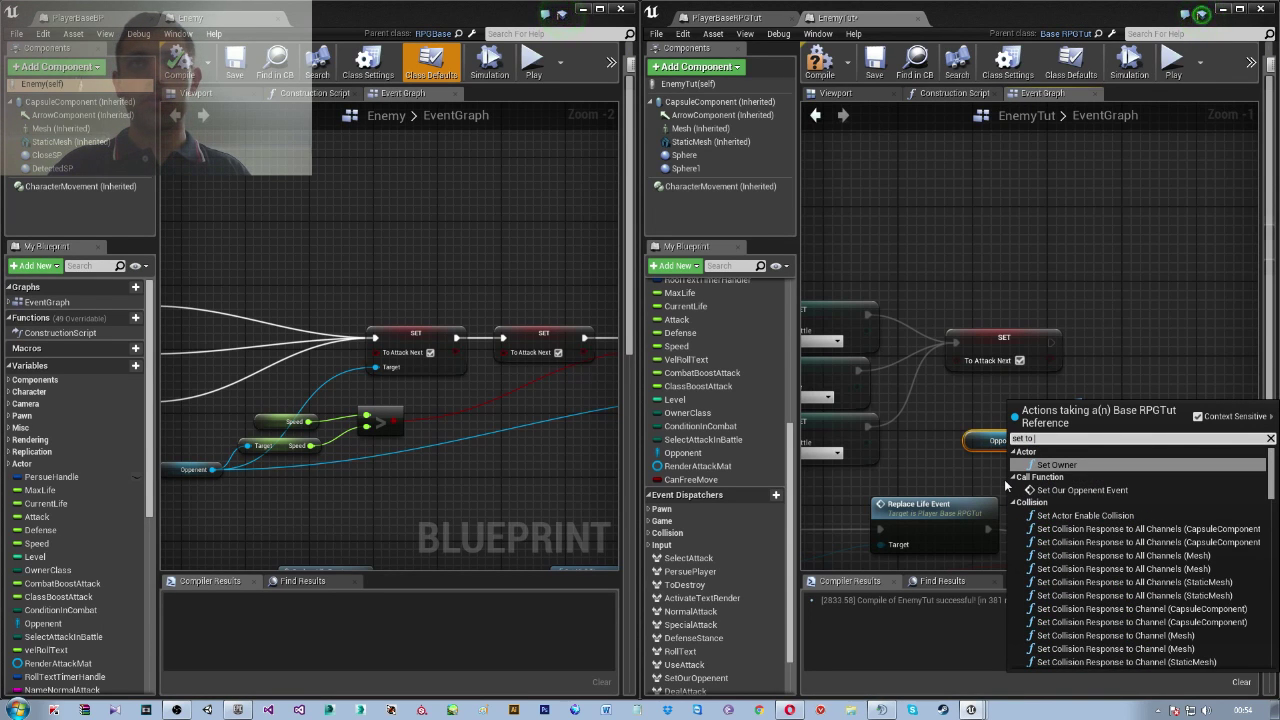
{"action": "type", "text": " attack"}
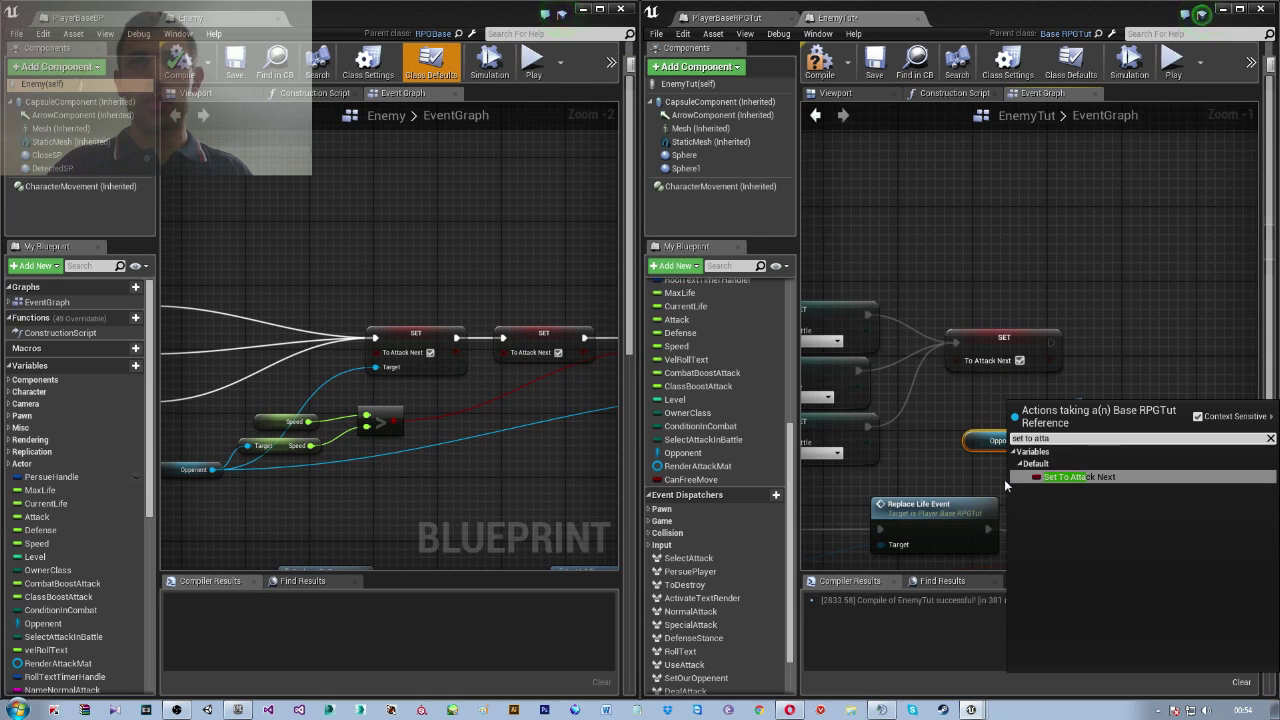
{"action": "key", "text": "Return"}
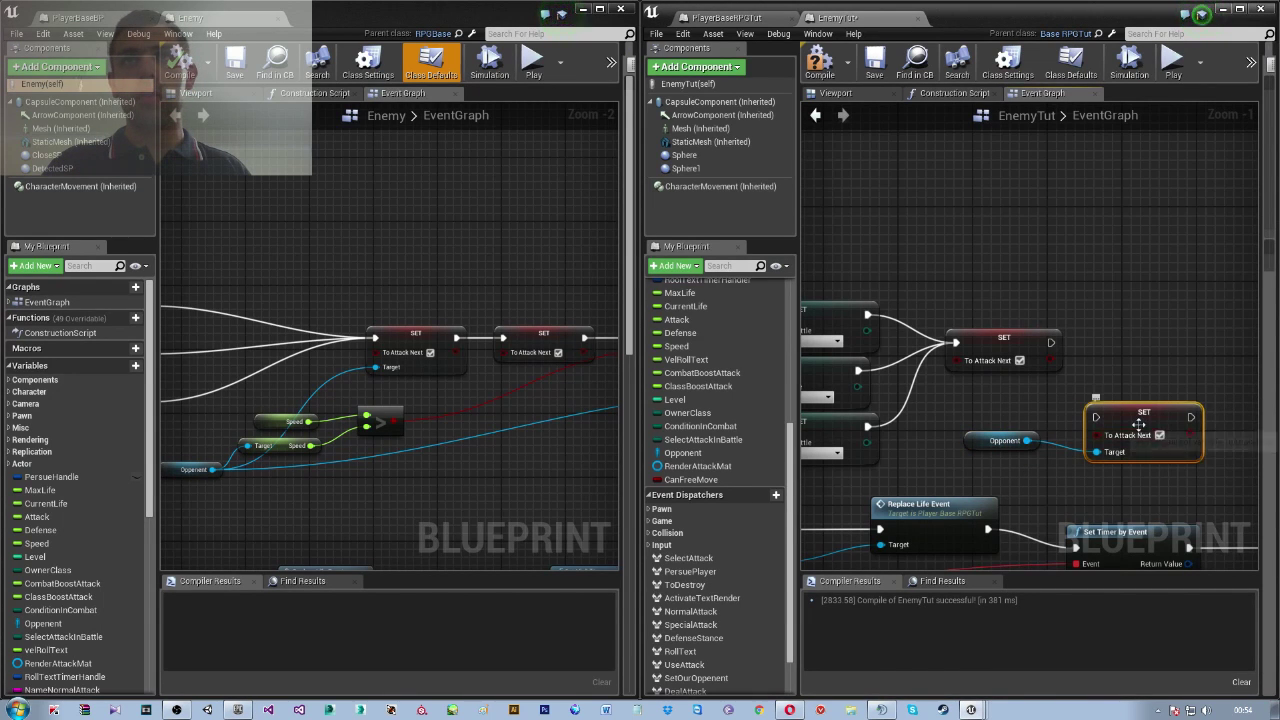
{"action": "left_click_drag", "start_coordinate": [1158, 425], "coordinate": [1148, 348]}
{"action": "left_click_drag", "start_coordinate": [1055, 343], "coordinate": [1087, 343]}
{"action": "right_click_drag", "start_coordinate": [1087, 473], "coordinate": [932, 440]}
Add a Speed getter on the Opponent reference
{"action": "left_click_drag", "start_coordinate": [901, 425], "coordinate": [1015, 441]}
{"action": "type", "text": "fget"}
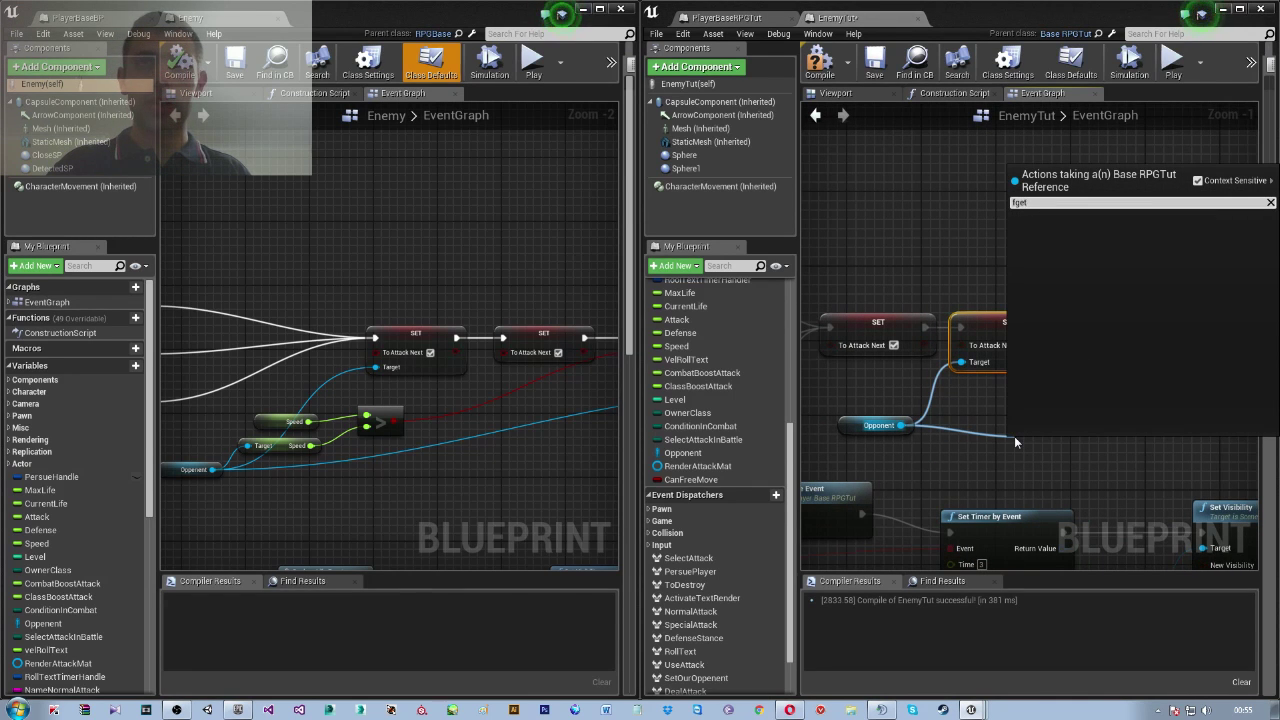
{"action": "key", "text": "Home"}
{"action": "key", "text": "Delete"}
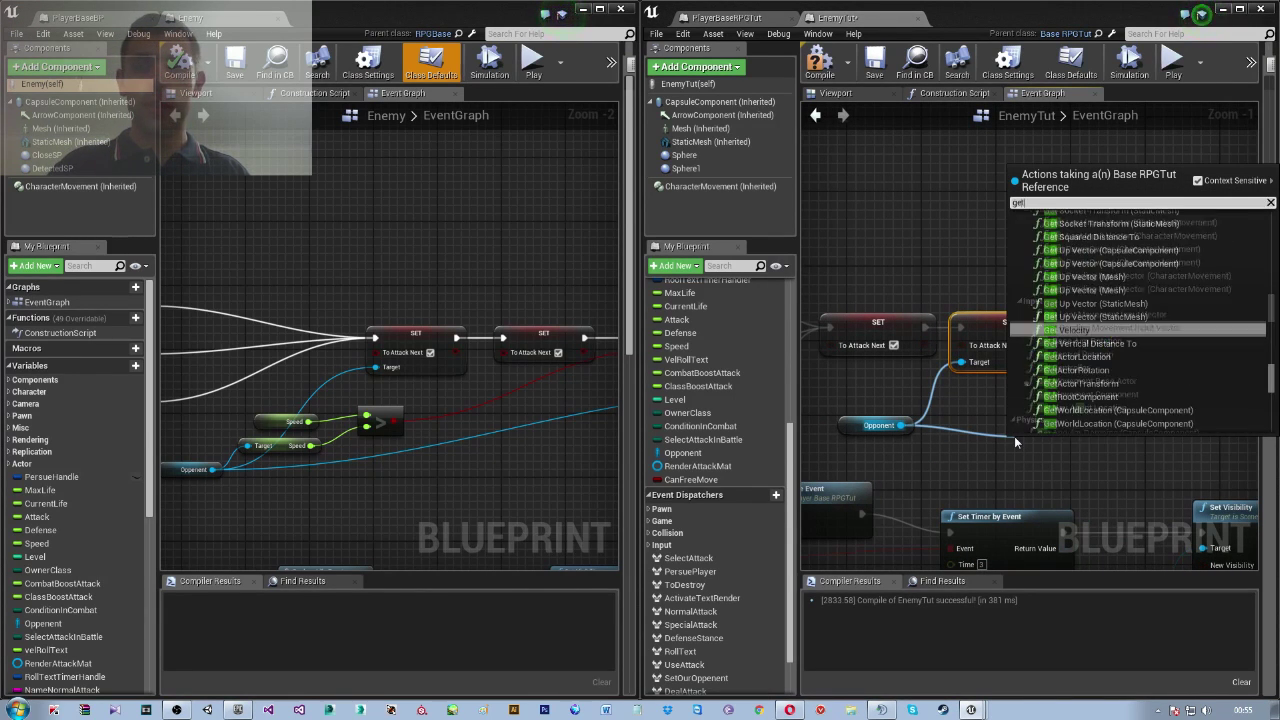
{"action": "type", "text": " speed"}
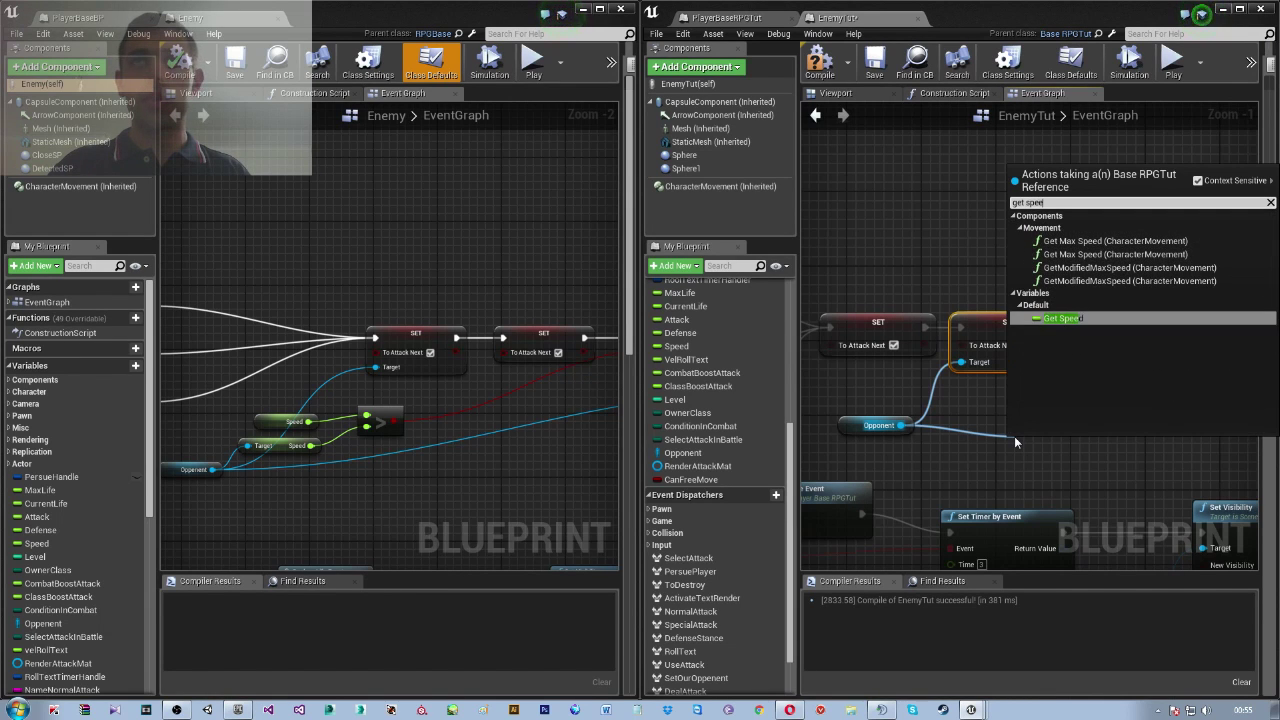
{"action": "key", "text": "Return"}
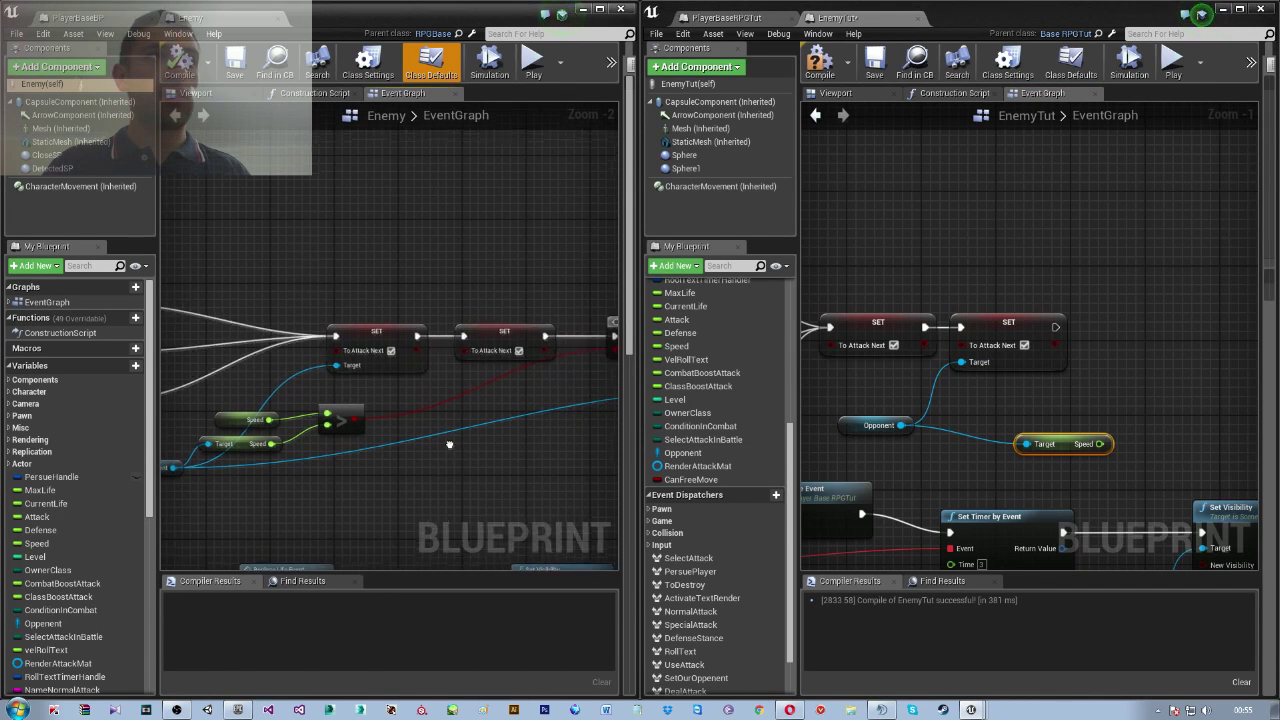
{"action": "right_click", "coordinate": [1035, 420]}
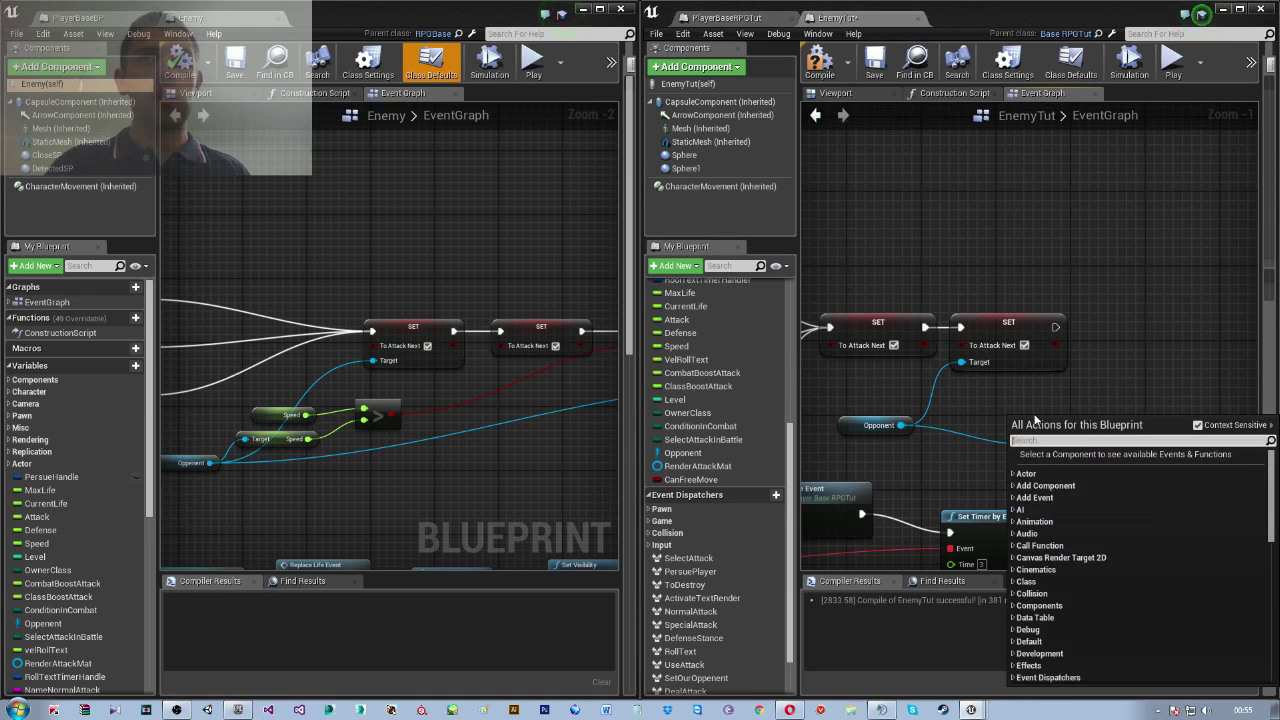
Compare the enemy's own Speed against the Opponent's Speed with a greater-than node
{"action": "type", "text": "speed"}
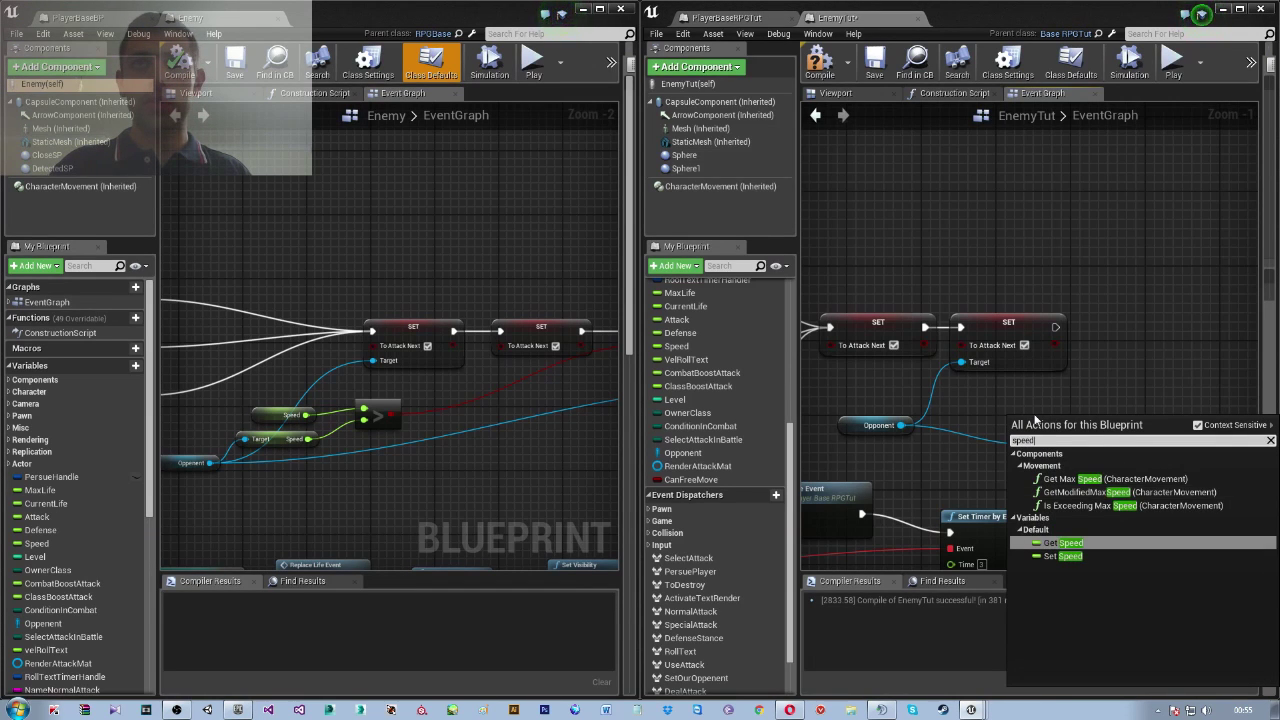
{"action": "key", "text": "Return"}
{"action": "mouse_move", "coordinate": [1054, 425]}
{"action": "left_mouse_down"}
{"action": "mouse_move", "coordinate": [1030, 413]}
{"action": "mouse_move", "coordinate": [1133, 402]}
{"action": "left_mouse_up"}
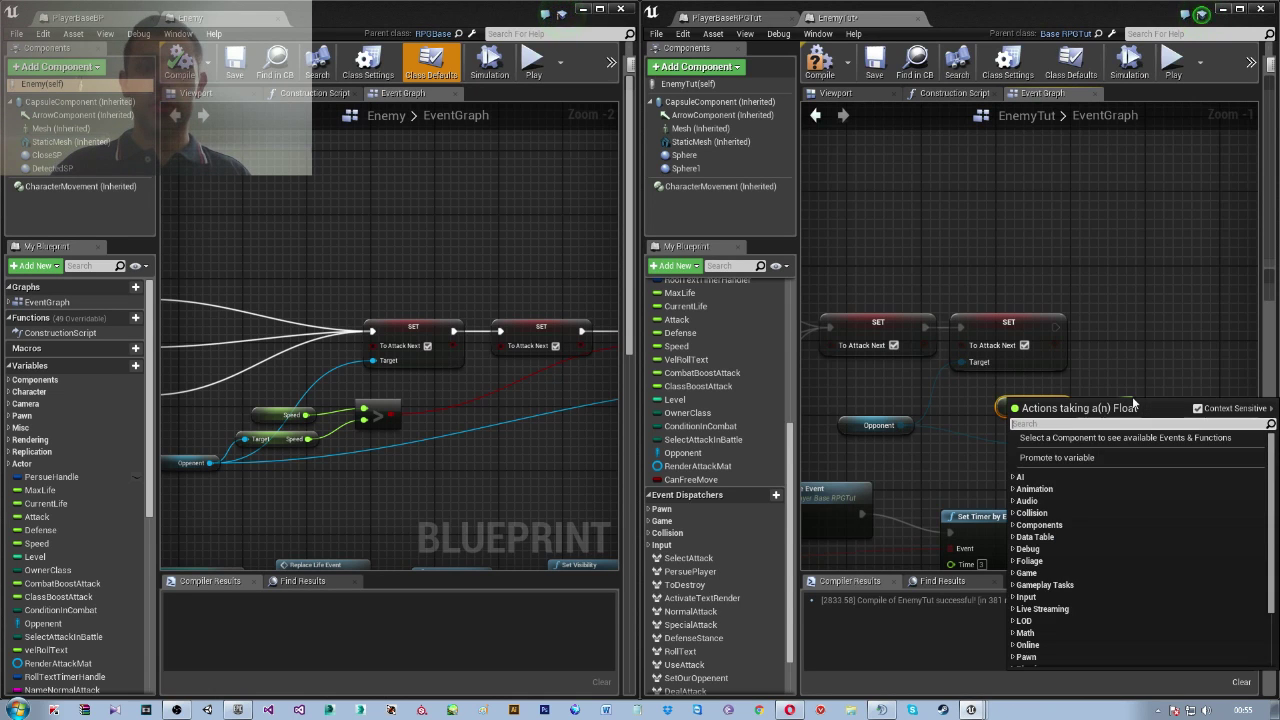
{"action": "type", "text": ">"}
{"action": "key", "text": "Return"}
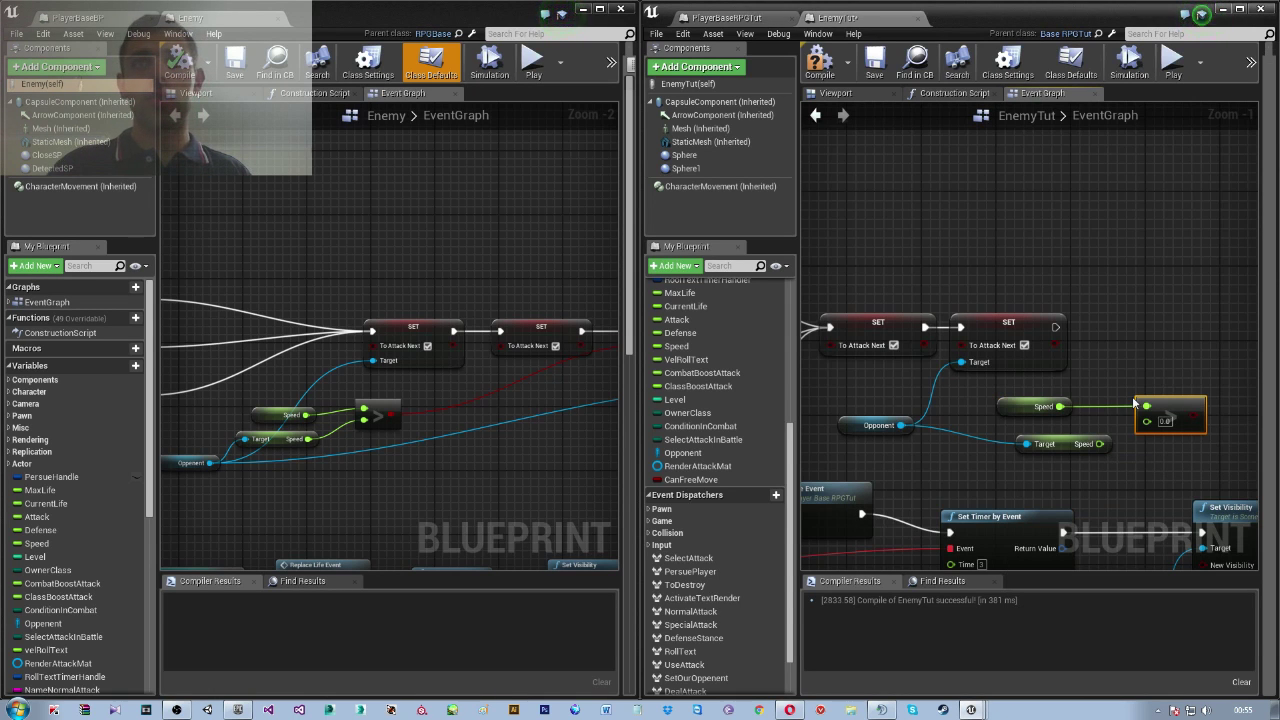
{"action": "left_click_drag", "start_coordinate": [1101, 443], "coordinate": [1147, 421]}
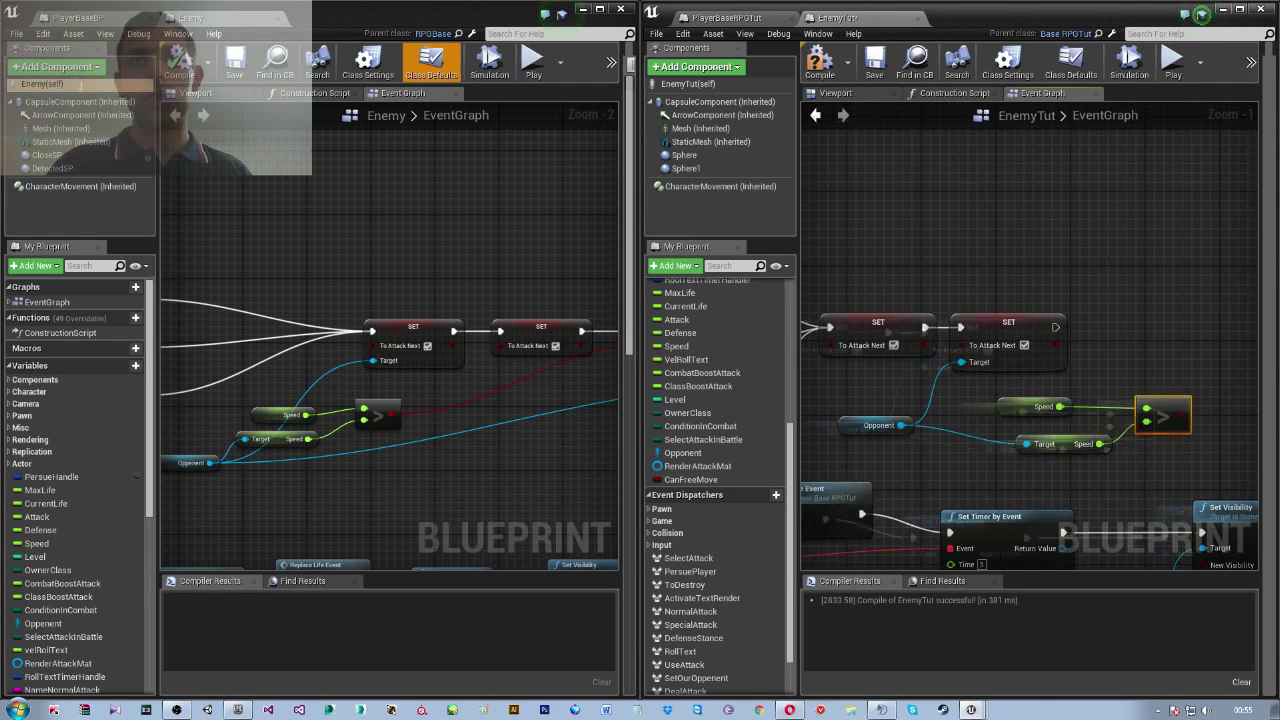
Drive a Branch from the comparison result and connect the SET node's execution to it
{"action": "right_click_drag", "start_coordinate": [1147, 421], "coordinate": [1014, 433]}
{"action": "left_click_drag", "start_coordinate": [1053, 428], "coordinate": [1101, 362]}
{"action": "type", "text": "vrac"}
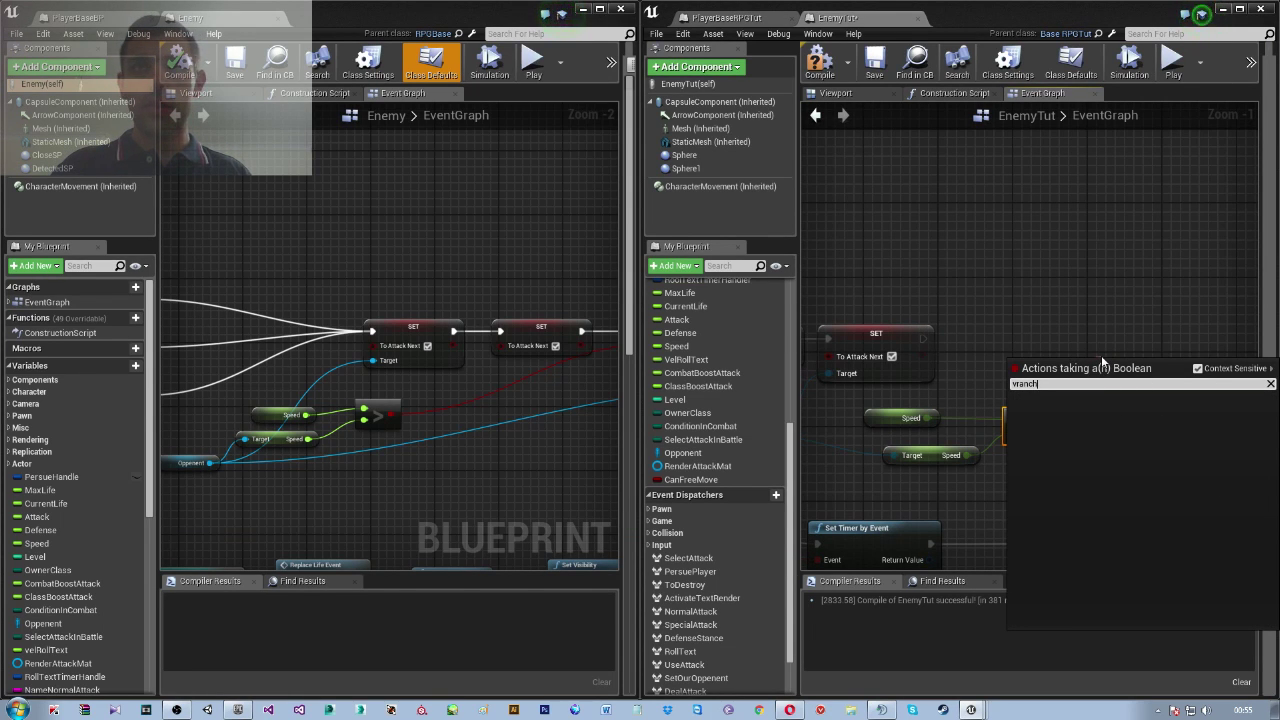
{"action": "key", "text": "BackSpace"}
{"action": "key", "text": "BackSpace"}
{"action": "key", "text": "BackSpace"}
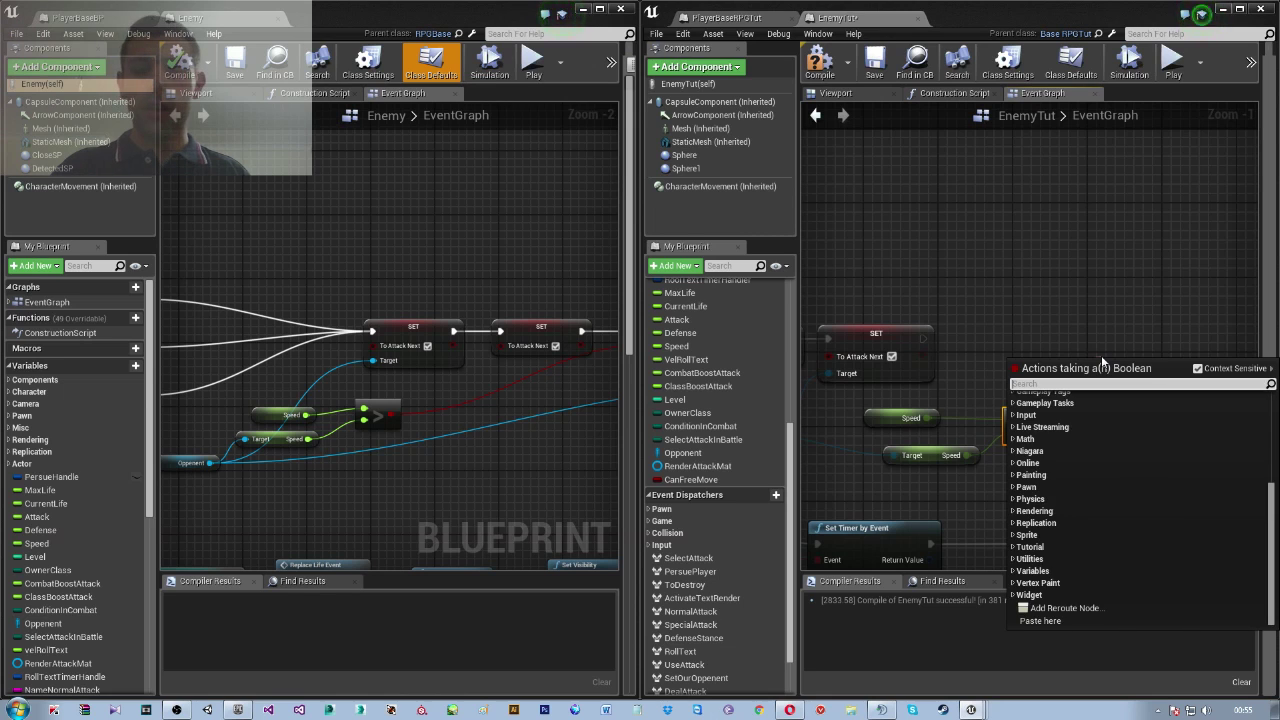
{"action": "type", "text": "brac"}
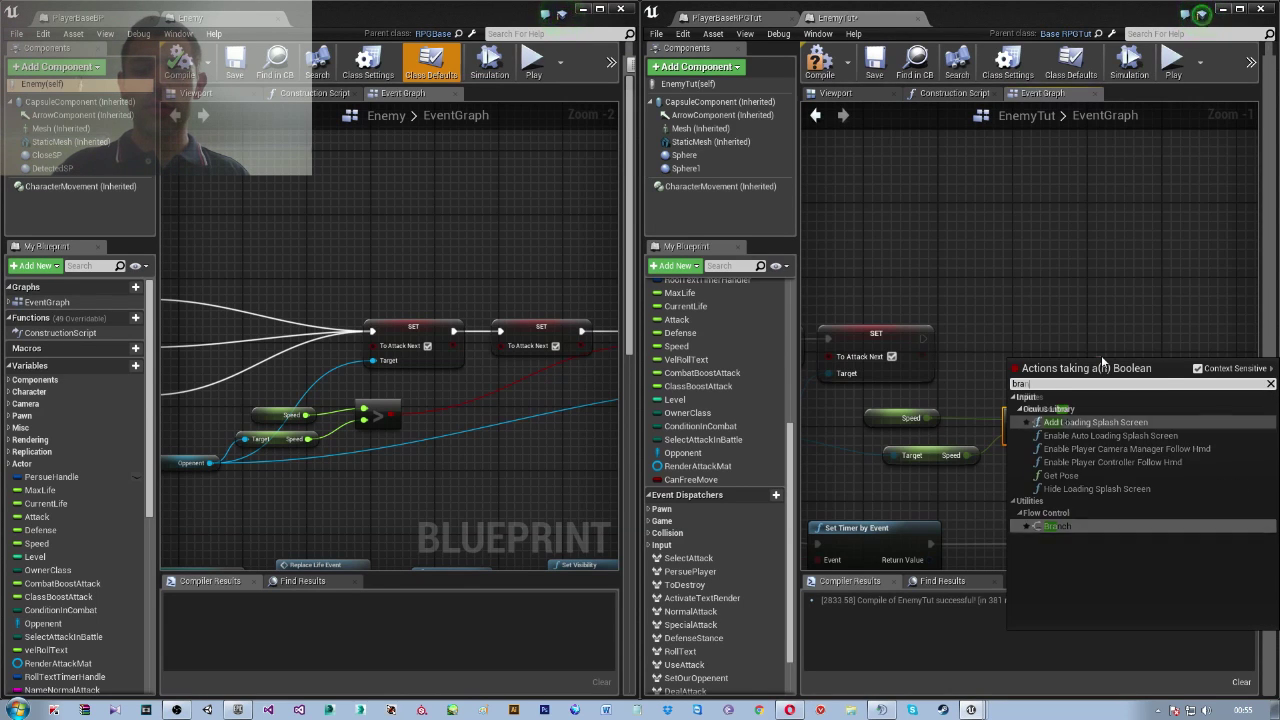
{"action": "key", "text": "Return"}
{"action": "mouse_move", "coordinate": [921, 339]}
{"action": "left_mouse_down"}
{"action": "mouse_move", "coordinate": [1116, 385]}
{"action": "mouse_move", "coordinate": [1120, 347]}
{"action": "left_mouse_up"}
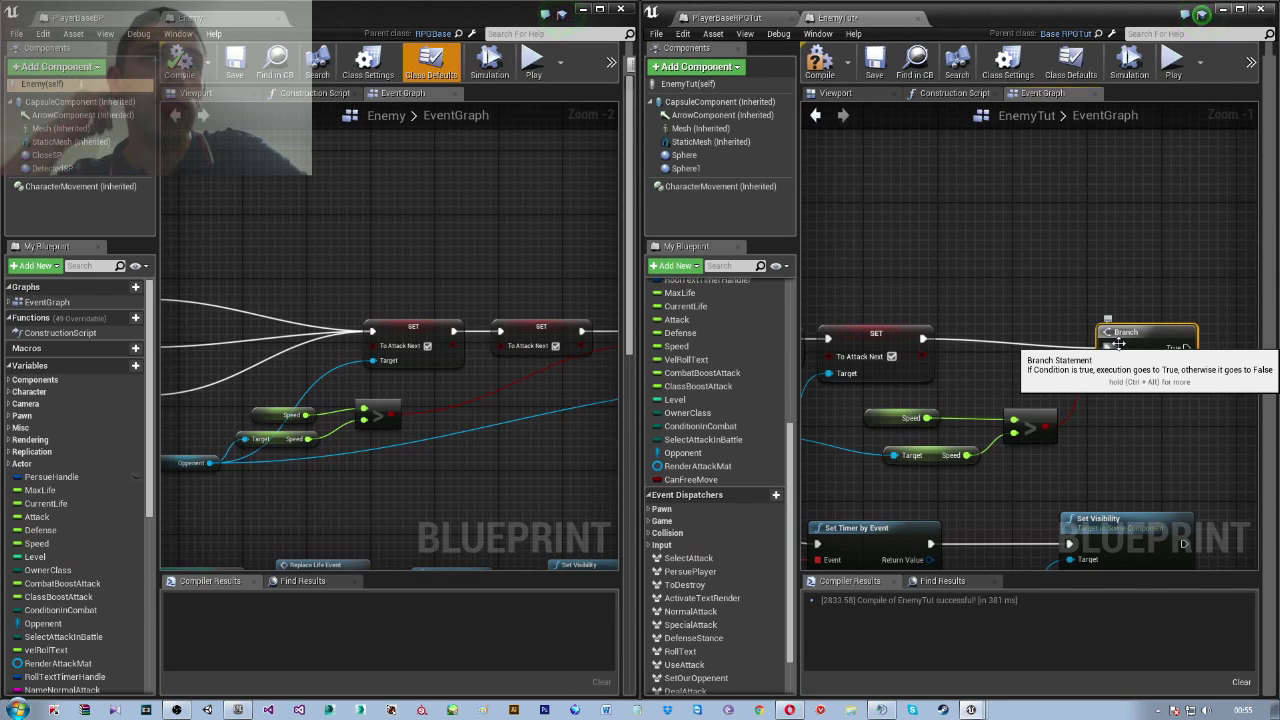
Add a Deal Attack Event targeting the Opponent, checking the reference graph's layout
{"action": "right_click_drag", "start_coordinate": [1158, 421], "coordinate": [1037, 430]}
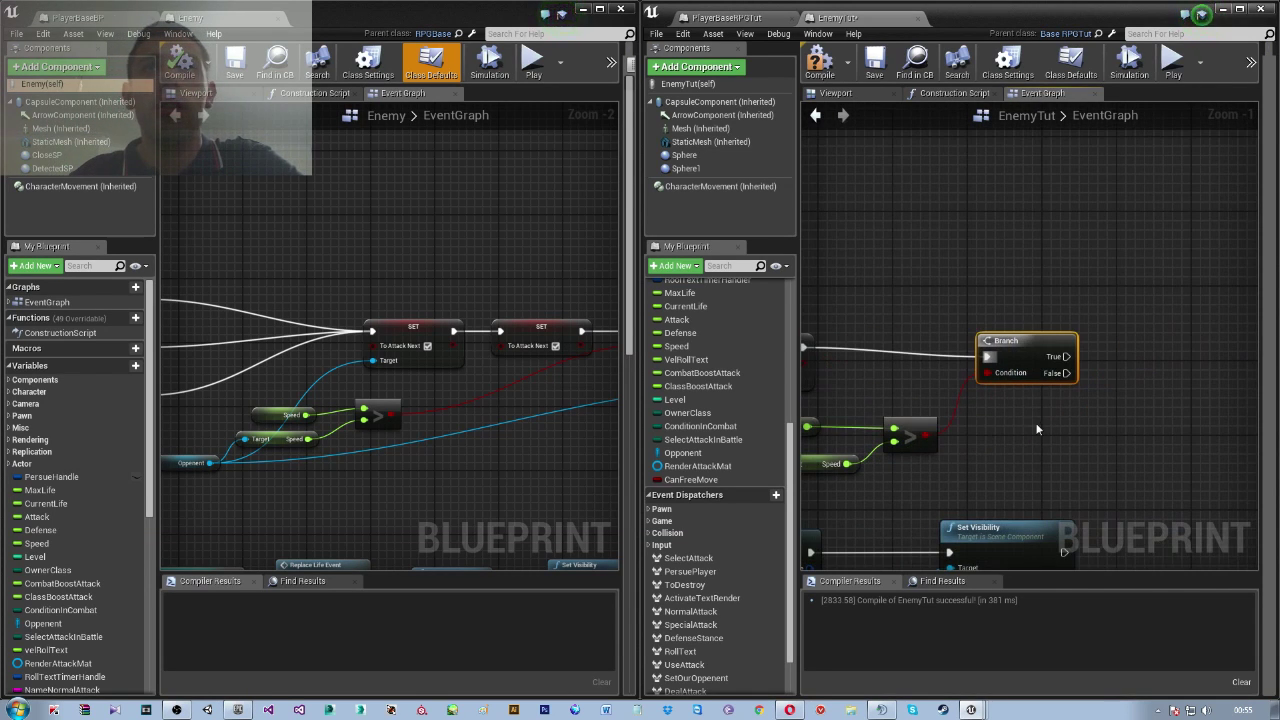
{"action": "right_click_drag", "start_coordinate": [625, 419], "coordinate": [258, 445]}
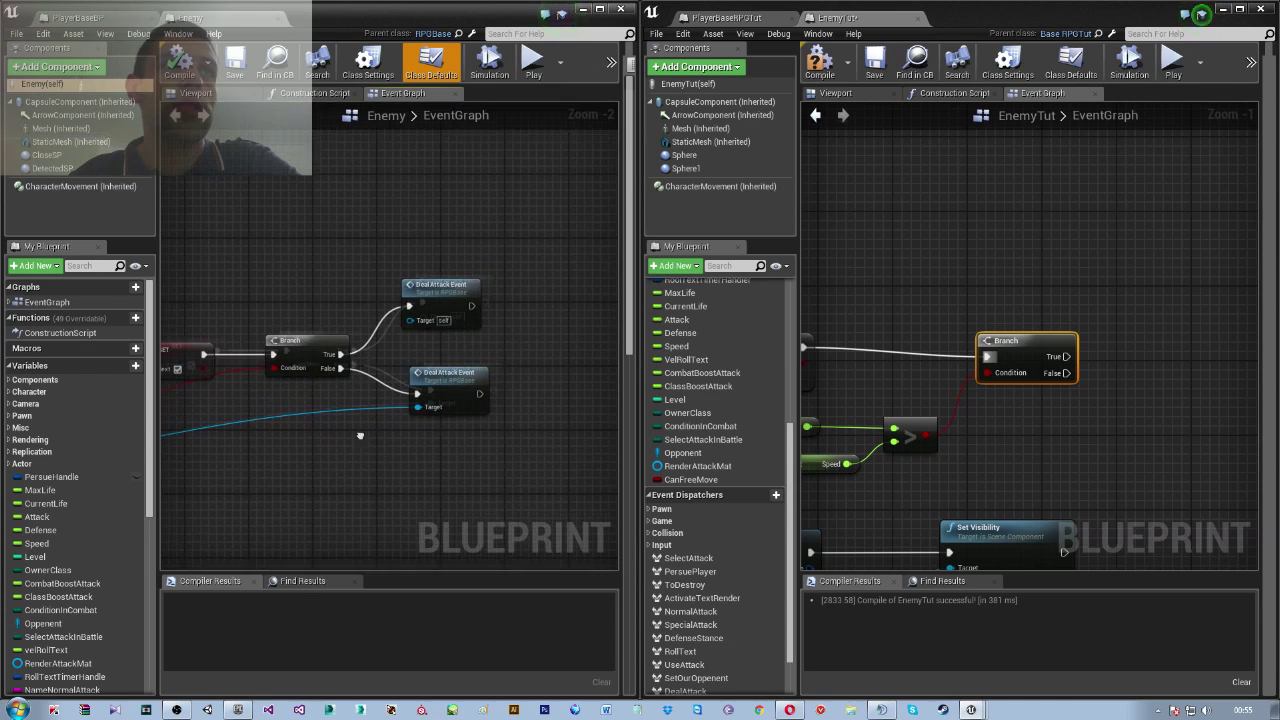
{"action": "right_click_drag", "start_coordinate": [1124, 409], "coordinate": [1178, 403]}
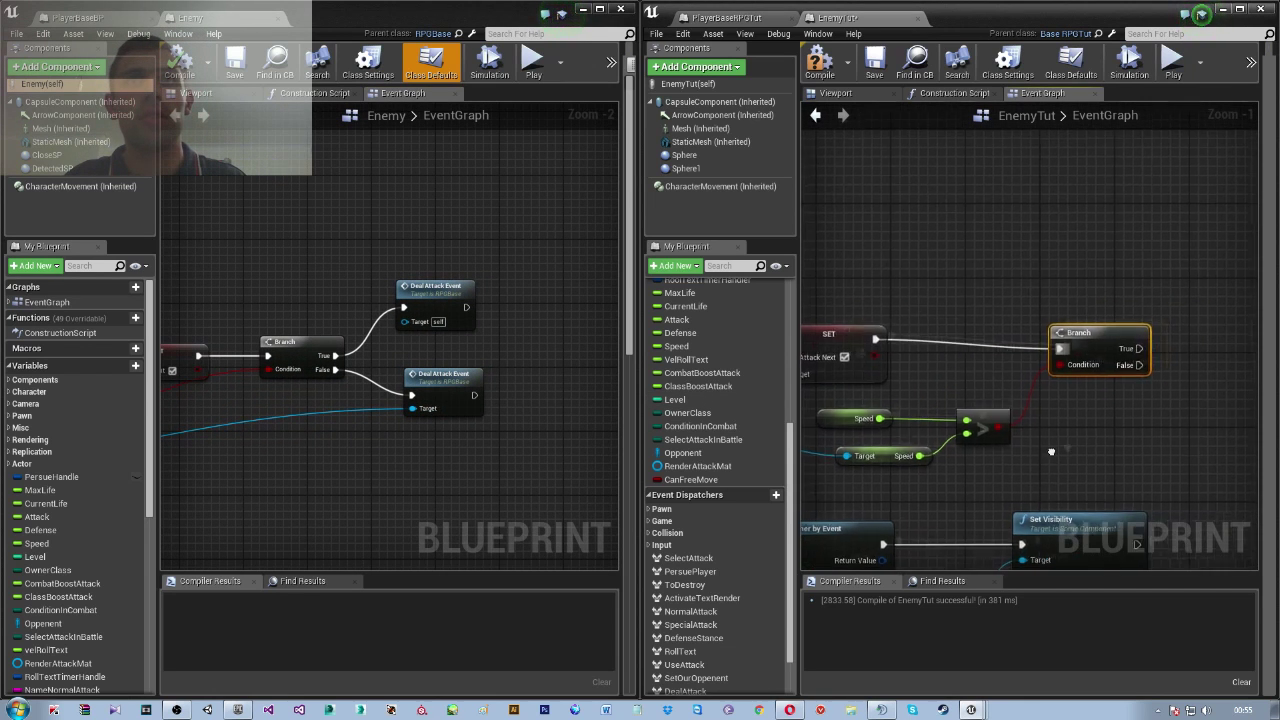
{"action": "left_click", "coordinate": [848, 462]}
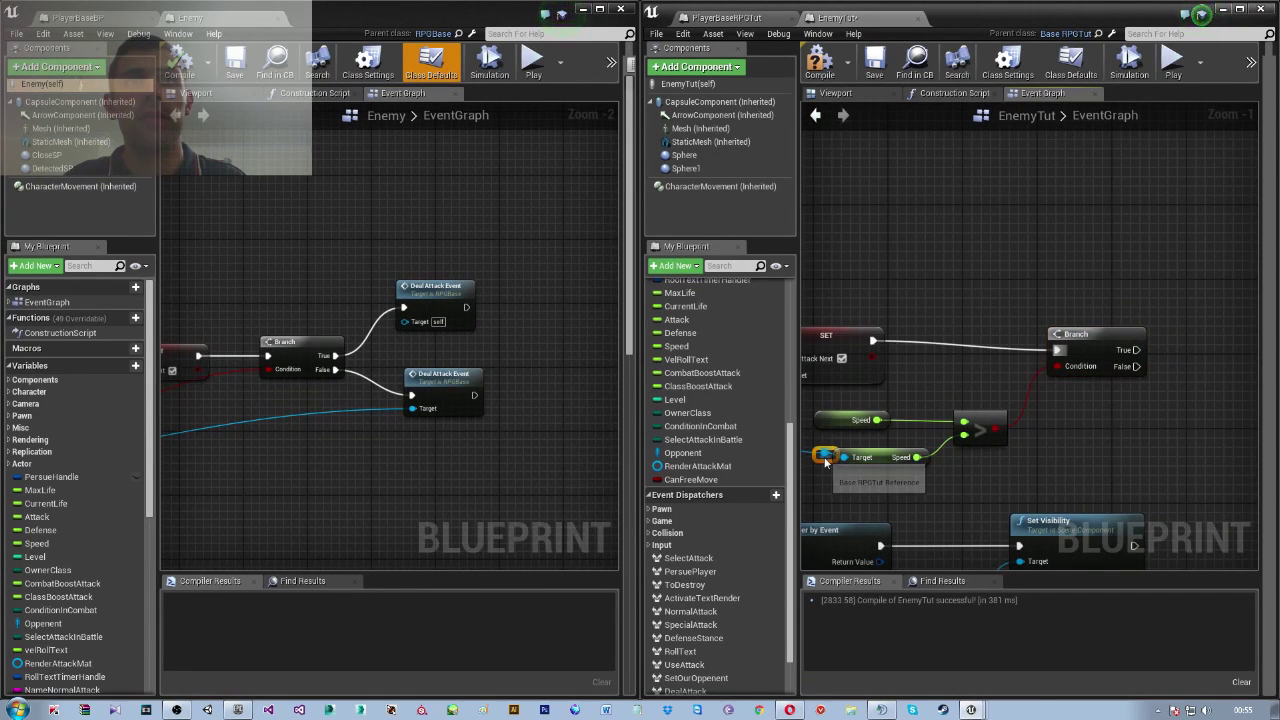
{"action": "left_click_drag", "start_coordinate": [824, 455], "coordinate": [1098, 456]}
{"action": "scroll", "coordinate": [1098, 452], "scroll_direction": "down", "scroll_amount": 5}
{"action": "type", "text": "deal"}
{"action": "key", "text": "Return"}
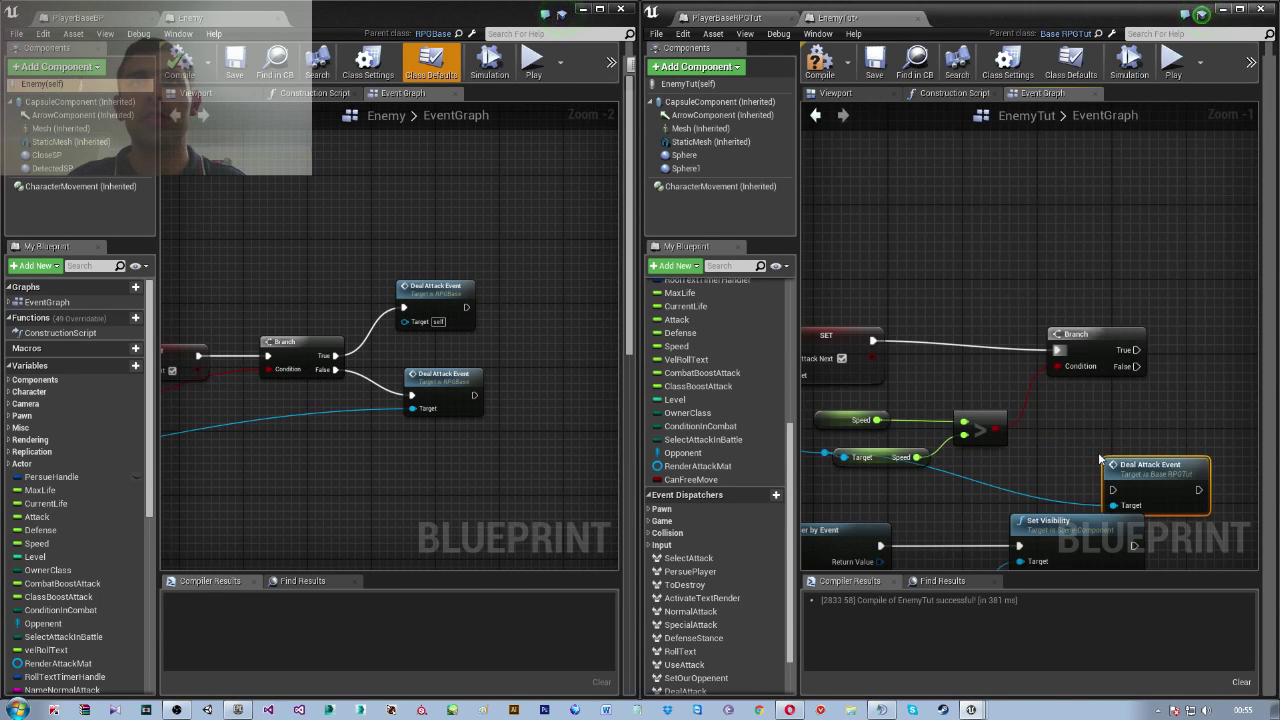
Add a second Deal Attack Event above the Opponent's one
{"action": "left_click_drag", "start_coordinate": [1126, 466], "coordinate": [1170, 428]}
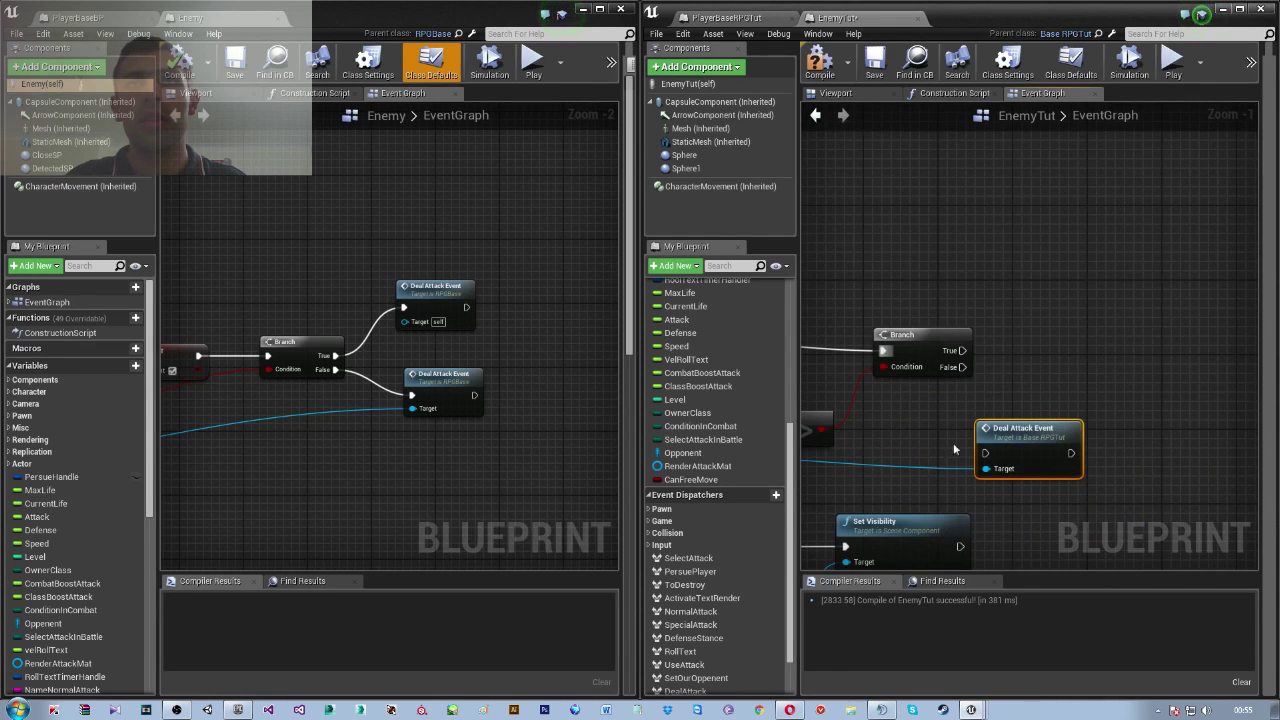
{"action": "right_click_drag", "start_coordinate": [953, 446], "coordinate": [1063, 392]}
{"action": "right_click", "coordinate": [1063, 392]}
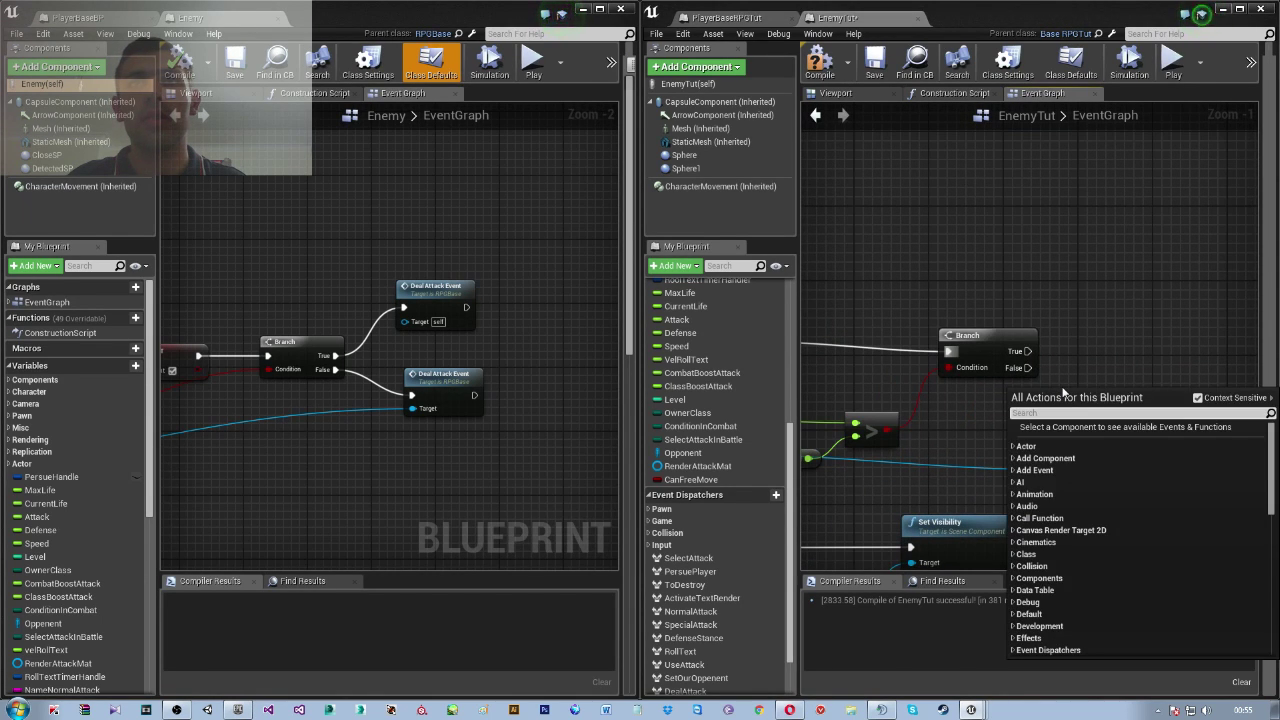
{"action": "type", "text": "deal"}
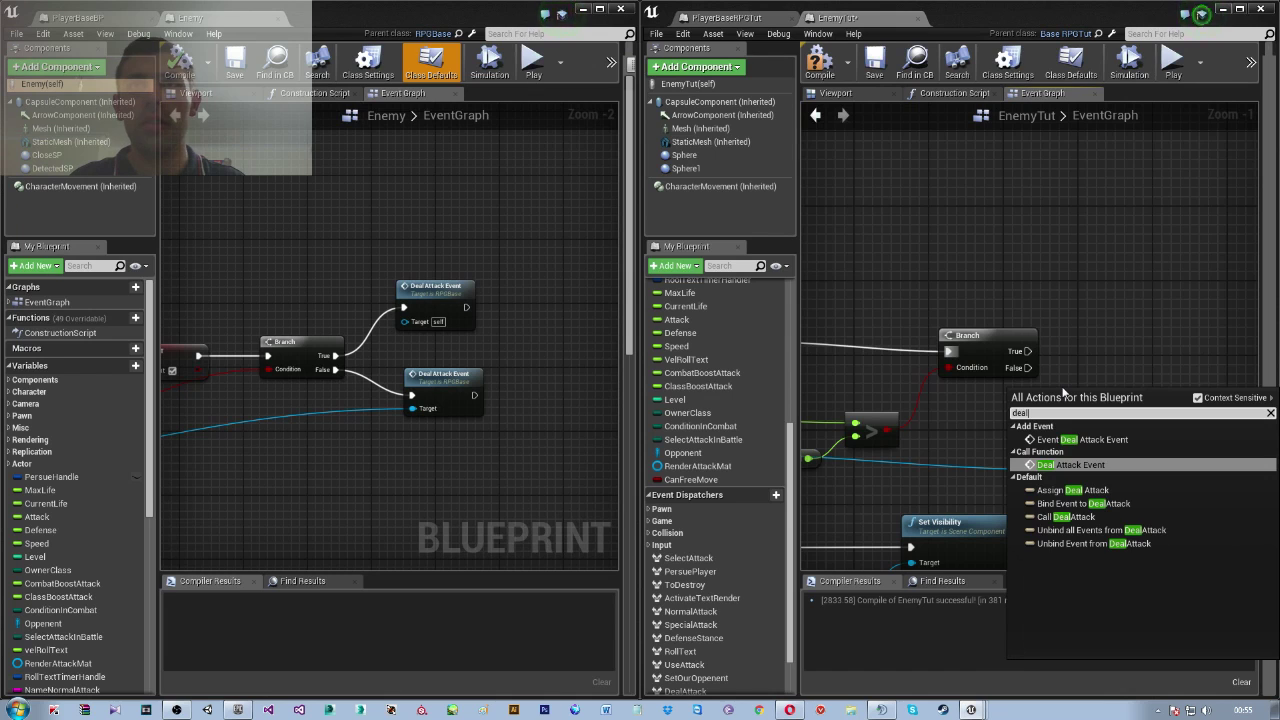
{"action": "key", "text": "Return"}
{"action": "left_click_drag", "start_coordinate": [1102, 408], "coordinate": [1102, 332]}
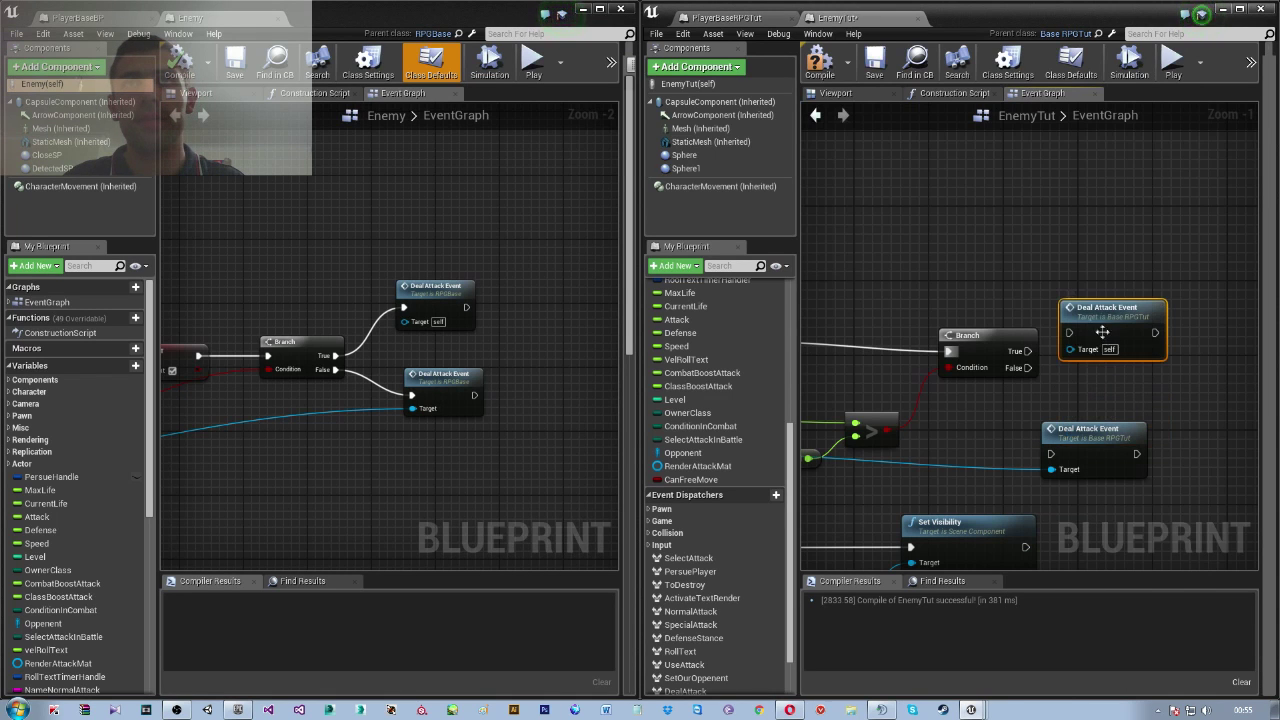
Wire Branch True to the self Deal Attack Event and False to the Opponent's, then compile
{"action": "mouse_move", "coordinate": [965, 336]}
{"action": "left_mouse_down"}
{"action": "mouse_move", "coordinate": [945, 336]}
{"action": "mouse_move", "coordinate": [1071, 334]}
{"action": "left_mouse_up"}
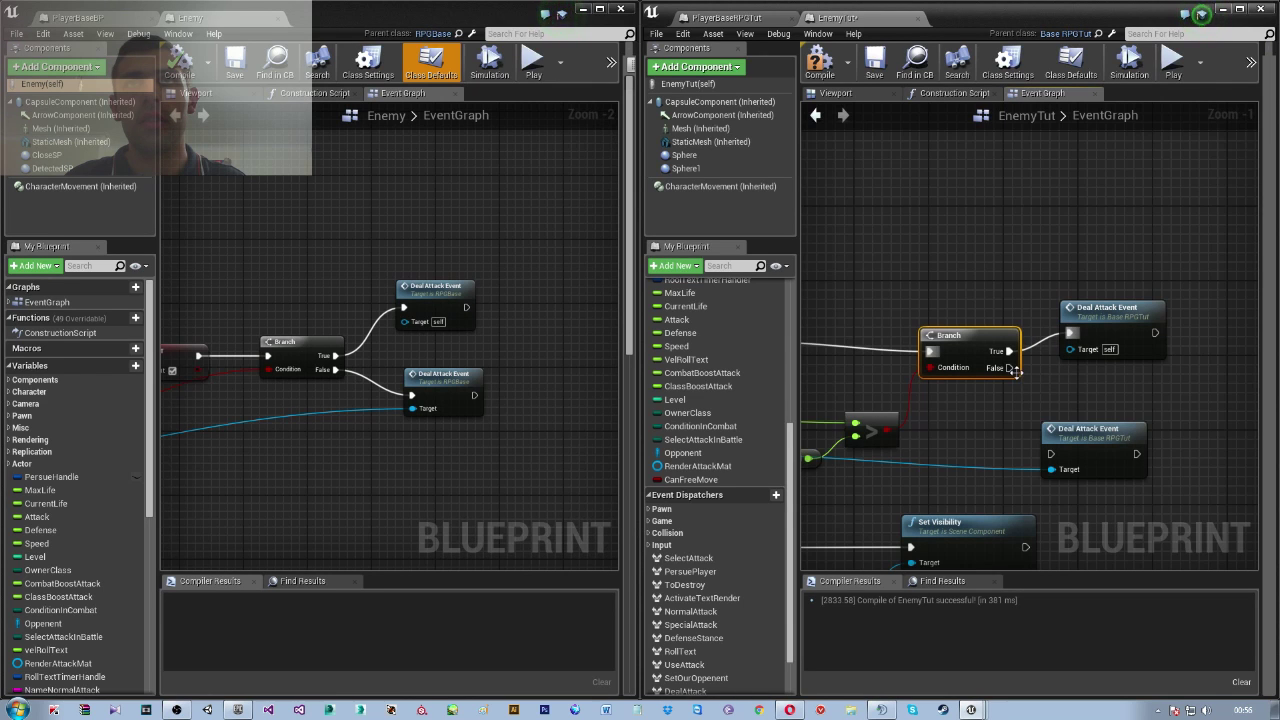
{"action": "left_click_drag", "start_coordinate": [1012, 369], "coordinate": [1050, 453]}
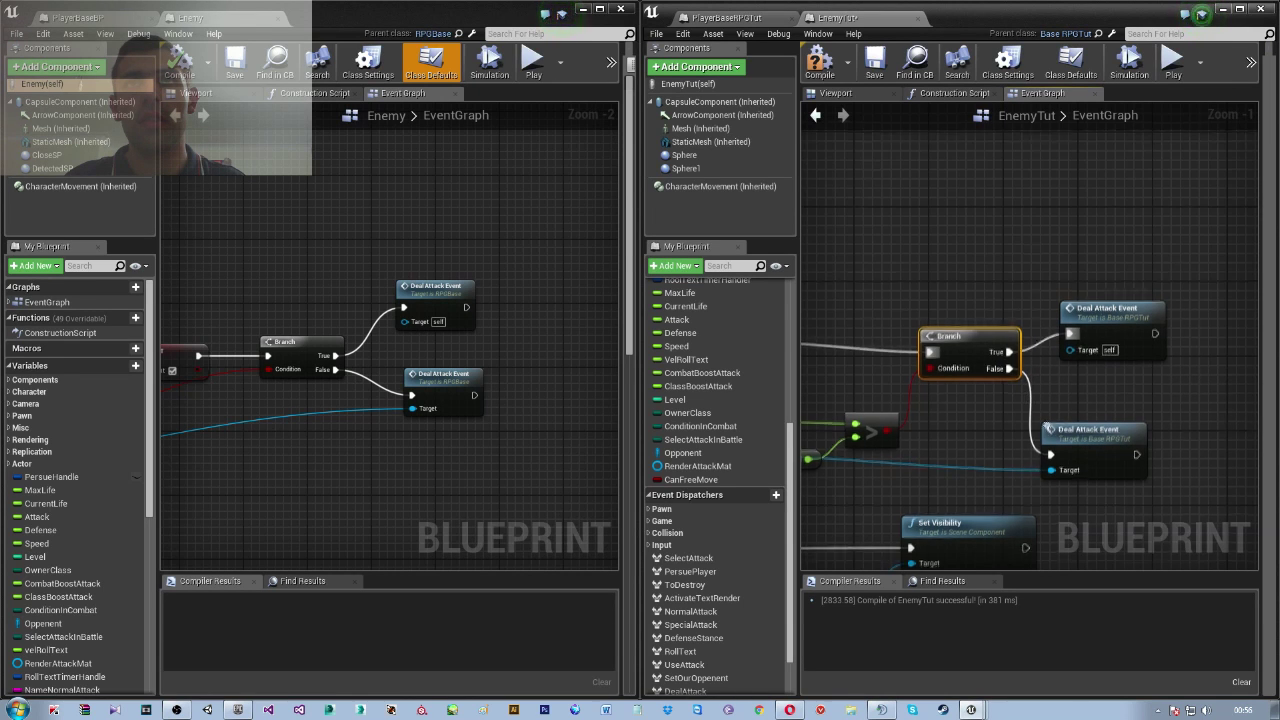
{"action": "left_click_drag", "start_coordinate": [1135, 470], "coordinate": [1188, 455]}
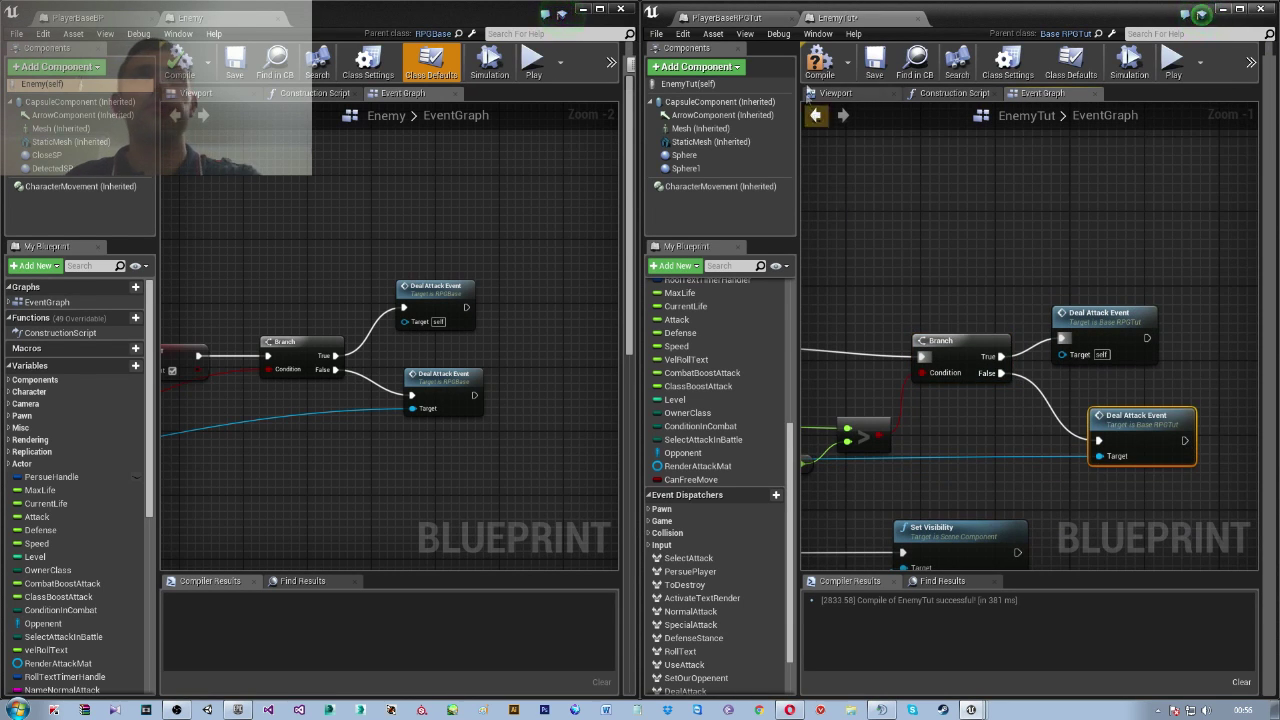
{"action": "left_click", "coordinate": [820, 62]}
{"action": "right_click_drag", "start_coordinate": [846, 288], "coordinate": [1081, 306]}
{"action": "scroll", "coordinate": [1081, 306], "scroll_direction": "down", "scroll_amount": 3}
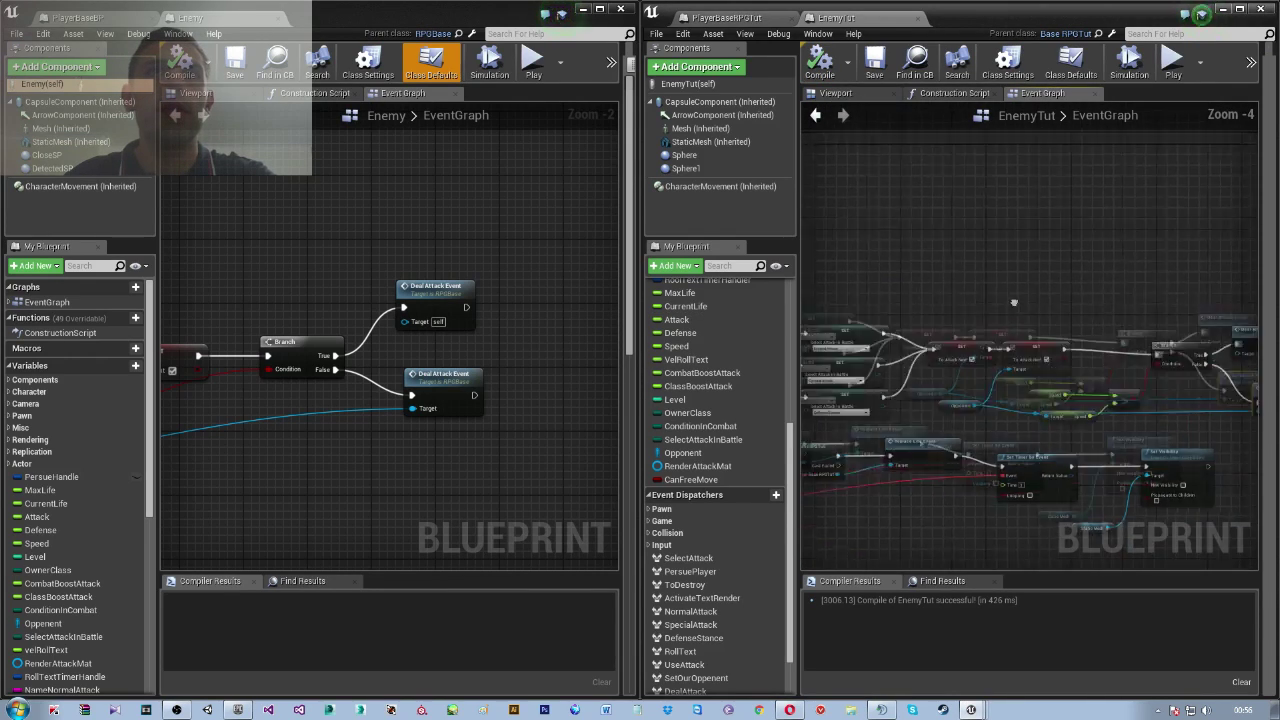
Rename the Sphere component to Detect
{"action": "right_click_drag", "start_coordinate": [990, 294], "coordinate": [1000, 480]}
{"action": "scroll", "coordinate": [503, 322], "scroll_direction": "down", "scroll_amount": 4}
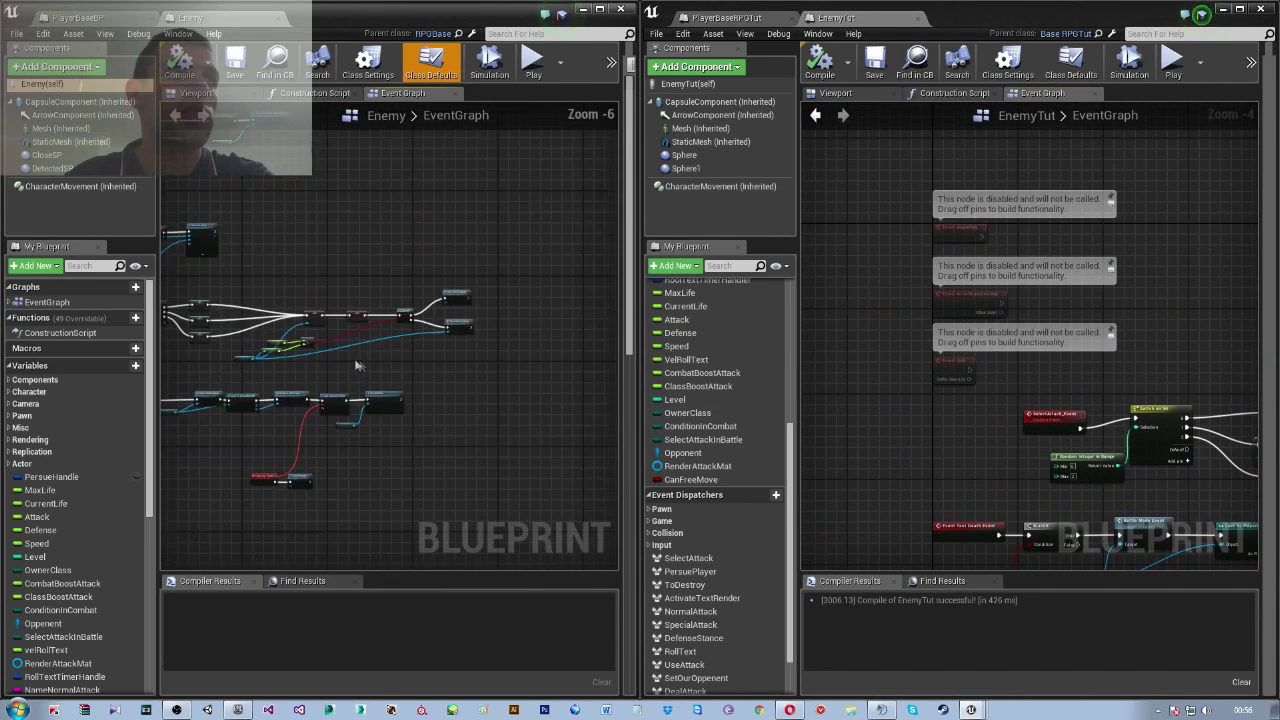
{"action": "mouse_move", "coordinate": [505, 470]}
{"action": "right_mouse_down"}
{"action": "mouse_move", "coordinate": [535, 484]}
{"action": "mouse_move", "coordinate": [523, 600]}
{"action": "right_mouse_up"}
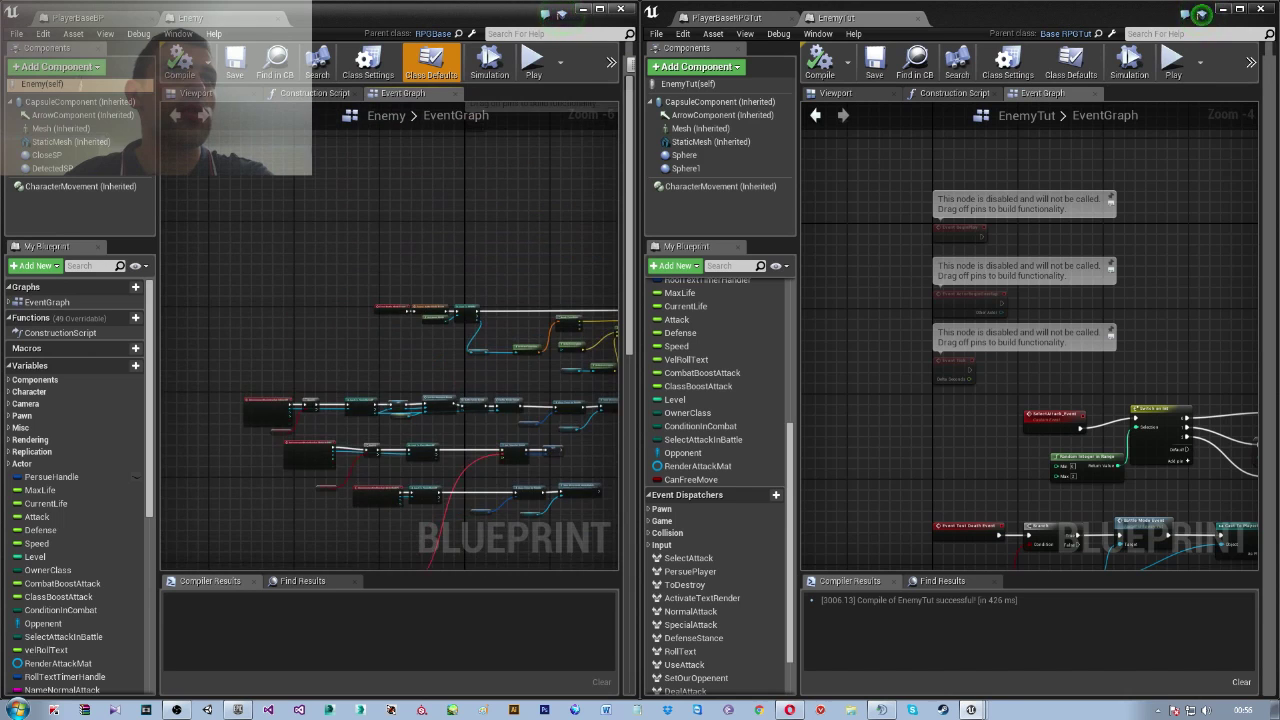
{"action": "scroll", "coordinate": [344, 400], "scroll_direction": "up", "scroll_amount": 4}
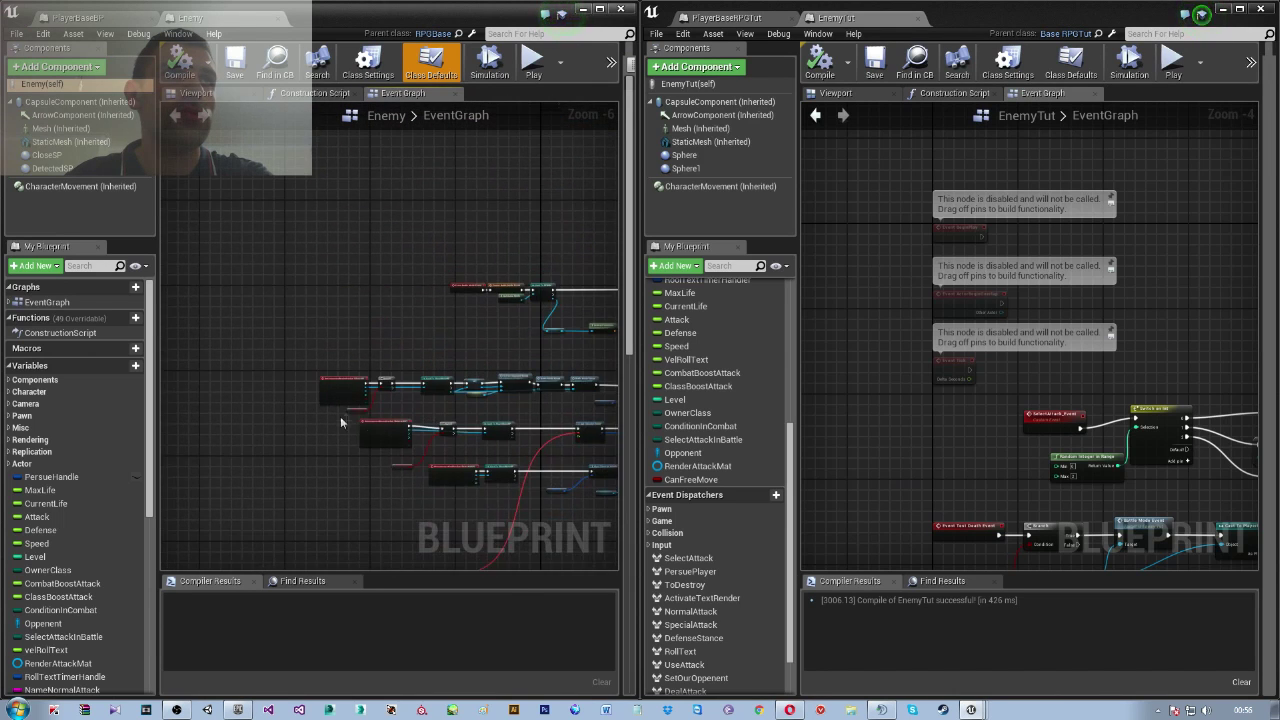
{"action": "scroll", "coordinate": [345, 400], "scroll_direction": "up", "scroll_amount": 1}
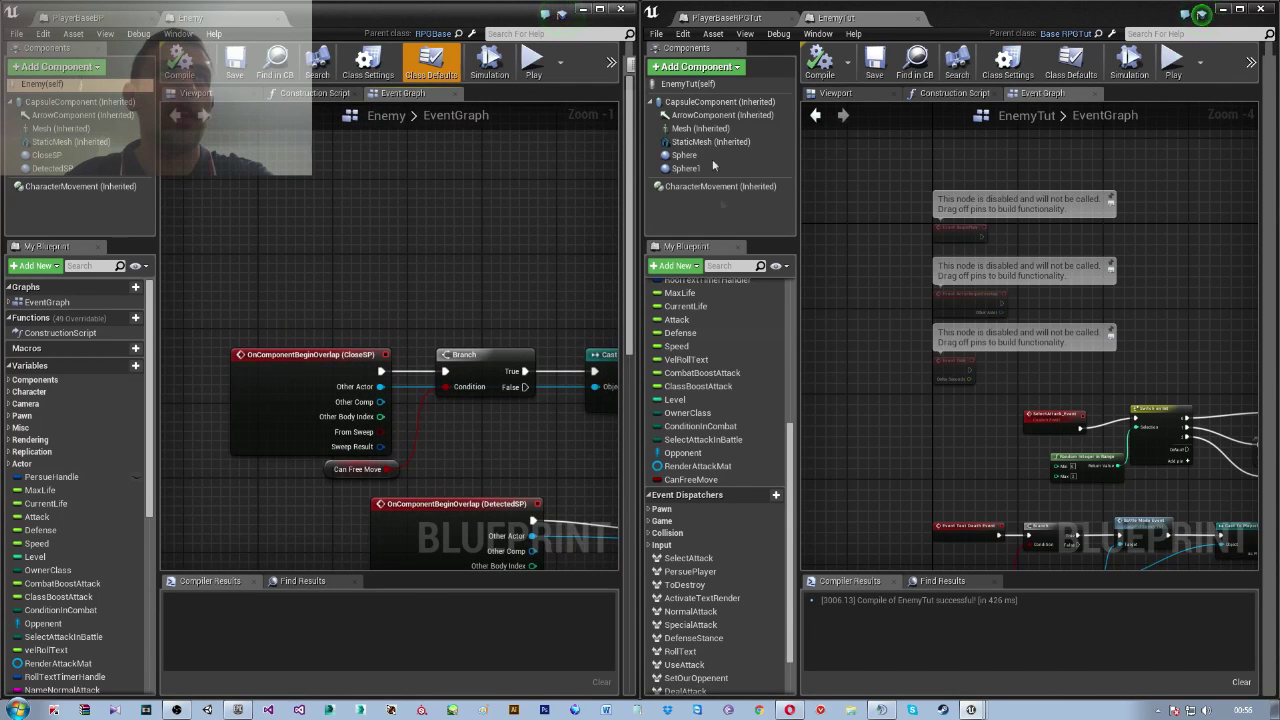
{"action": "left_click", "coordinate": [686, 156]}
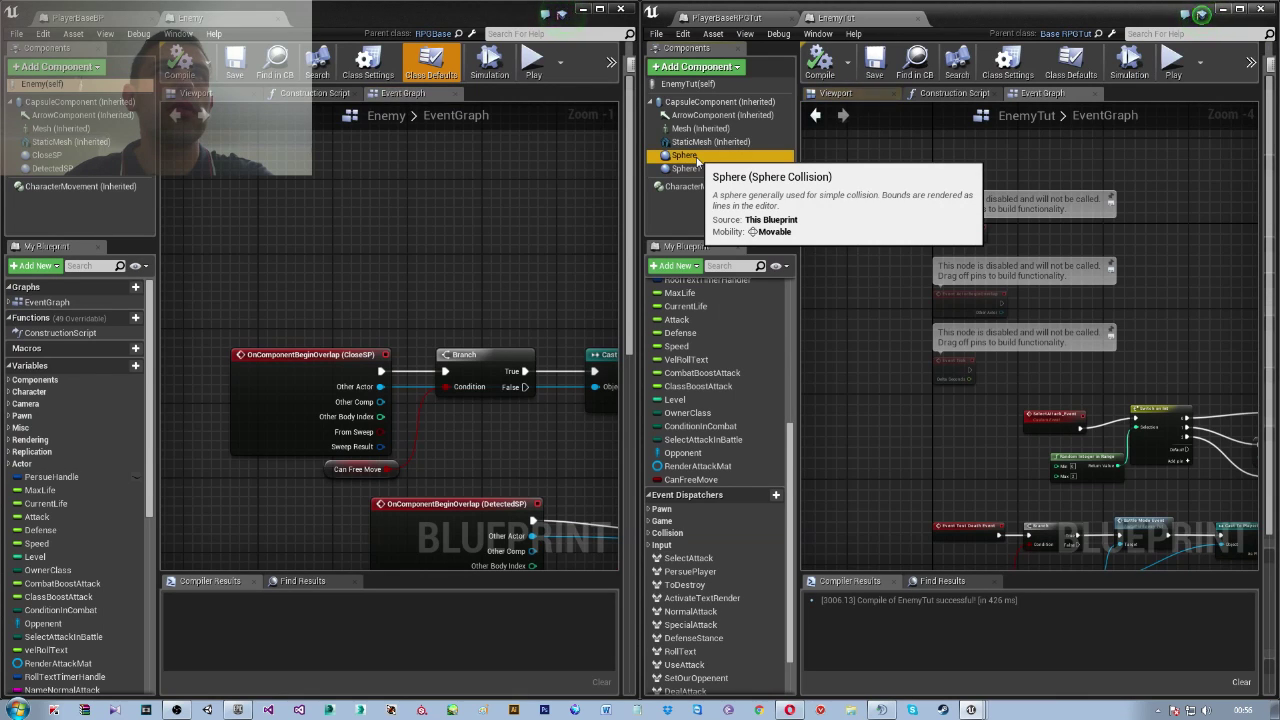
{"action": "left_click", "coordinate": [697, 157]}
{"action": "key", "text": "BackSpace"}
{"action": "type", "text": "Detect"}
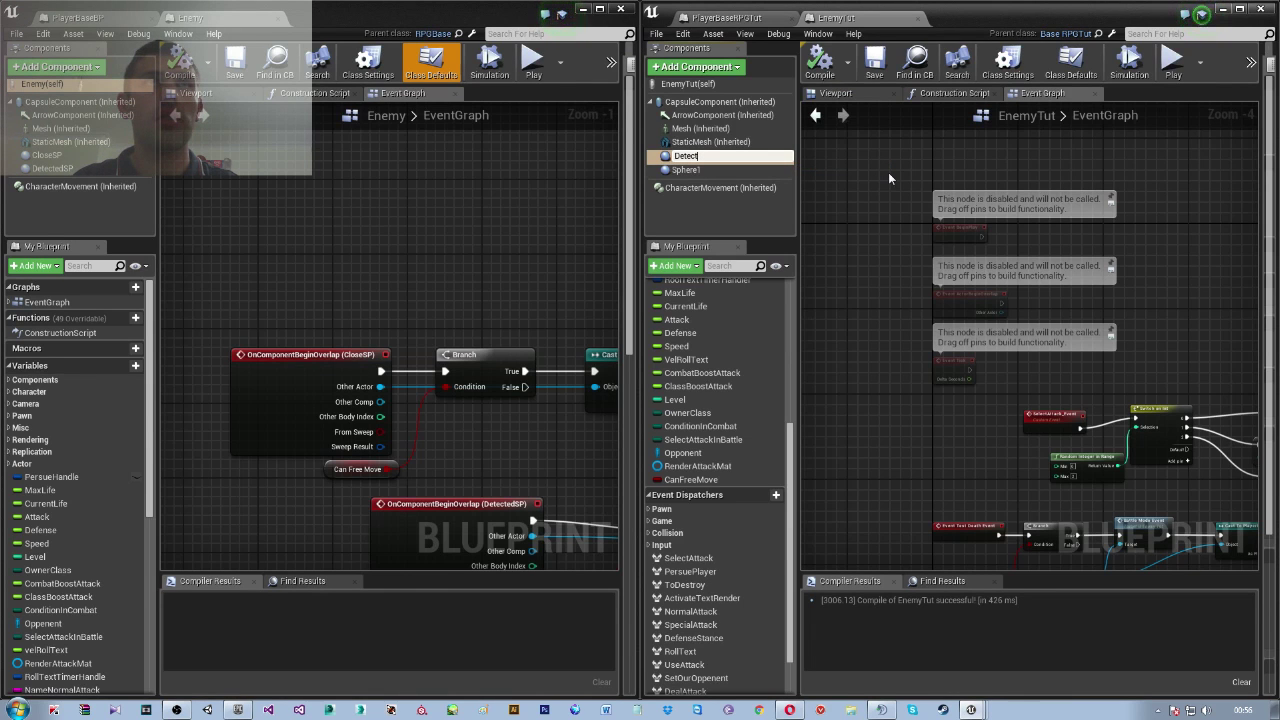
{"action": "key", "text": "Return"}
Rename the second sphere component, Sphere1, to Close
{"action": "left_click", "coordinate": [706, 170]}
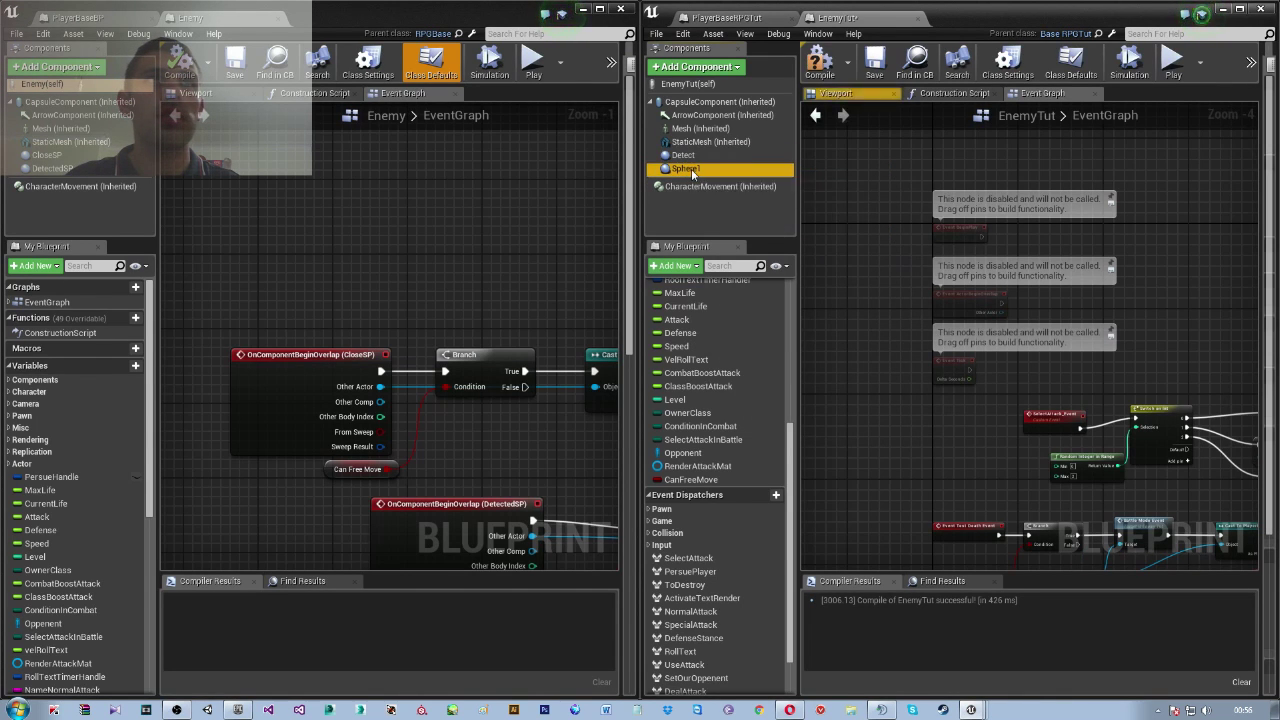
{"action": "key", "text": "F2"}
{"action": "type", "text": "Close"}
{"action": "key", "text": "Return"}
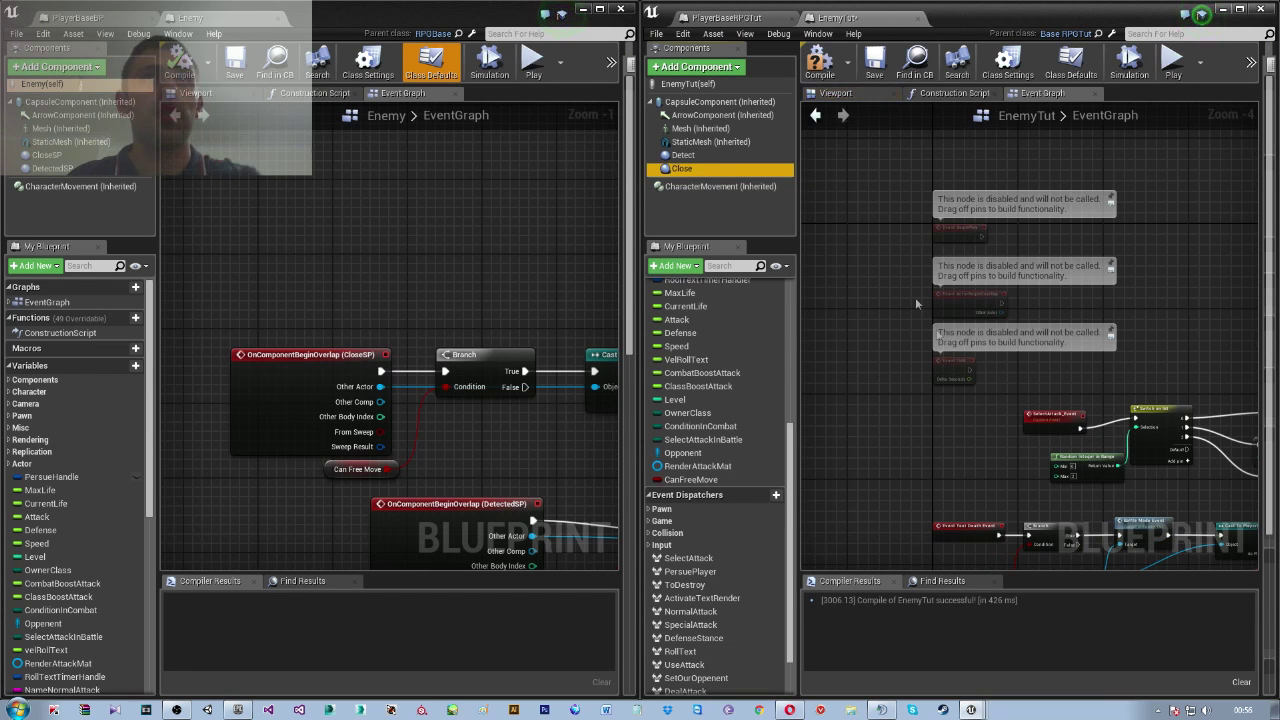
{"action": "scroll", "coordinate": [915, 300], "scroll_direction": "up", "scroll_amount": 4}
Review the Detect and Close overlap events and recompile EnemyTut
{"action": "scroll", "coordinate": [920, 300], "scroll_direction": "down", "scroll_amount": 5}
{"action": "scroll", "coordinate": [912, 303], "scroll_direction": "down", "scroll_amount": 3}
{"action": "scroll", "coordinate": [908, 306], "scroll_direction": "down", "scroll_amount": 2}
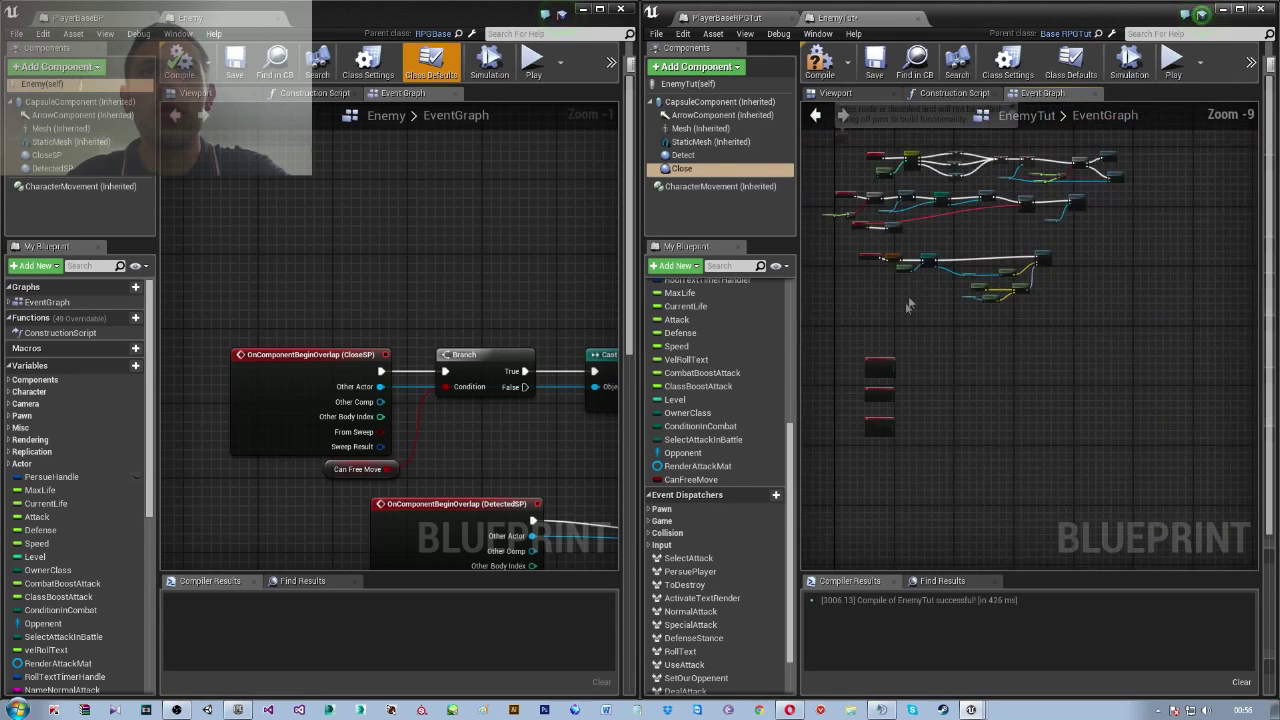
{"action": "right_click_drag", "start_coordinate": [908, 306], "coordinate": [946, 266]}
{"action": "scroll", "coordinate": [980, 210], "scroll_direction": "up", "scroll_amount": 7}
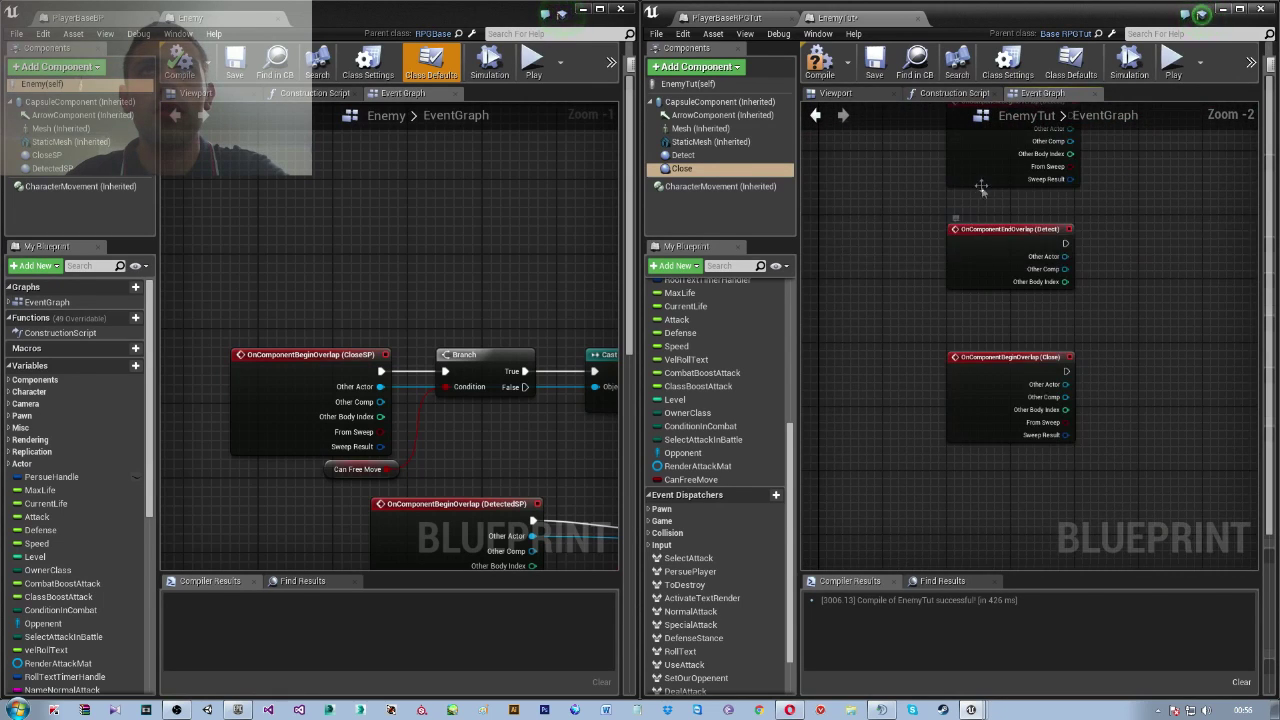
{"action": "right_click_drag", "start_coordinate": [983, 200], "coordinate": [905, 284]}
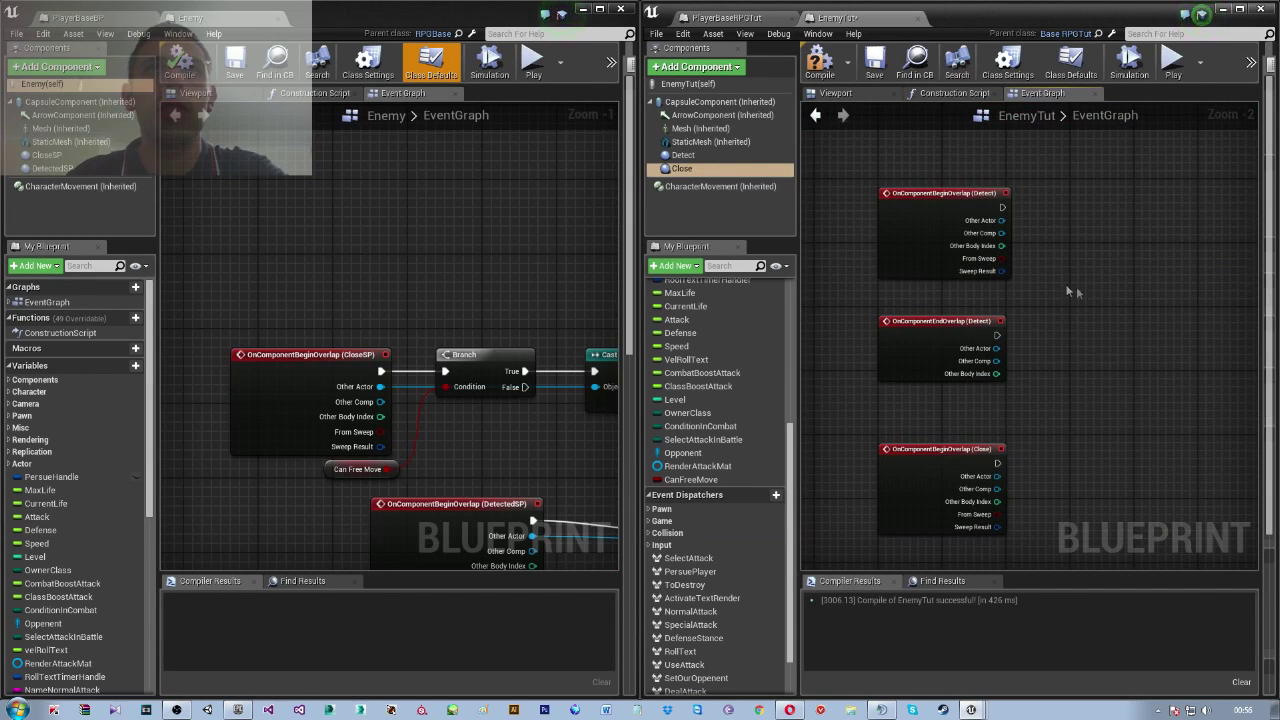
{"action": "left_click", "coordinate": [826, 68]}
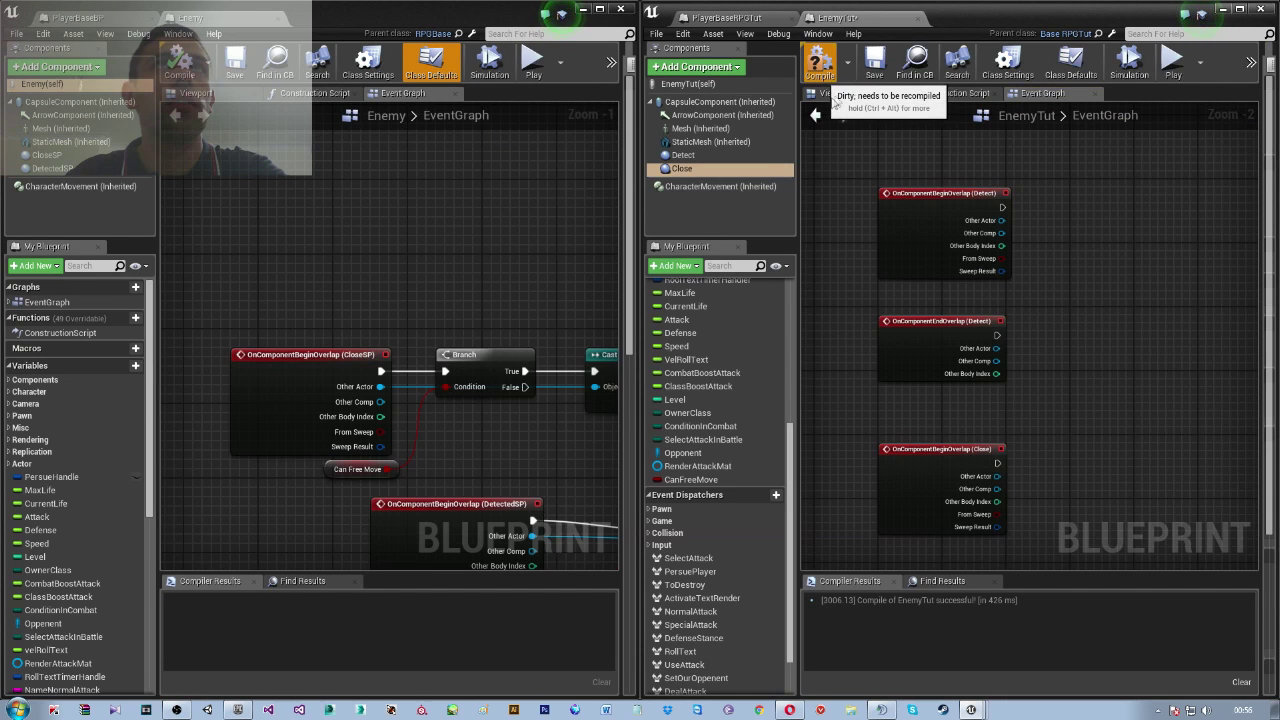
Inspect the Detect and Close spheres in the Viewport, then go back to the Event Graph
{"action": "left_click", "coordinate": [835, 93]}
{"action": "left_click", "coordinate": [683, 155]}
{"action": "left_click", "coordinate": [682, 168]}
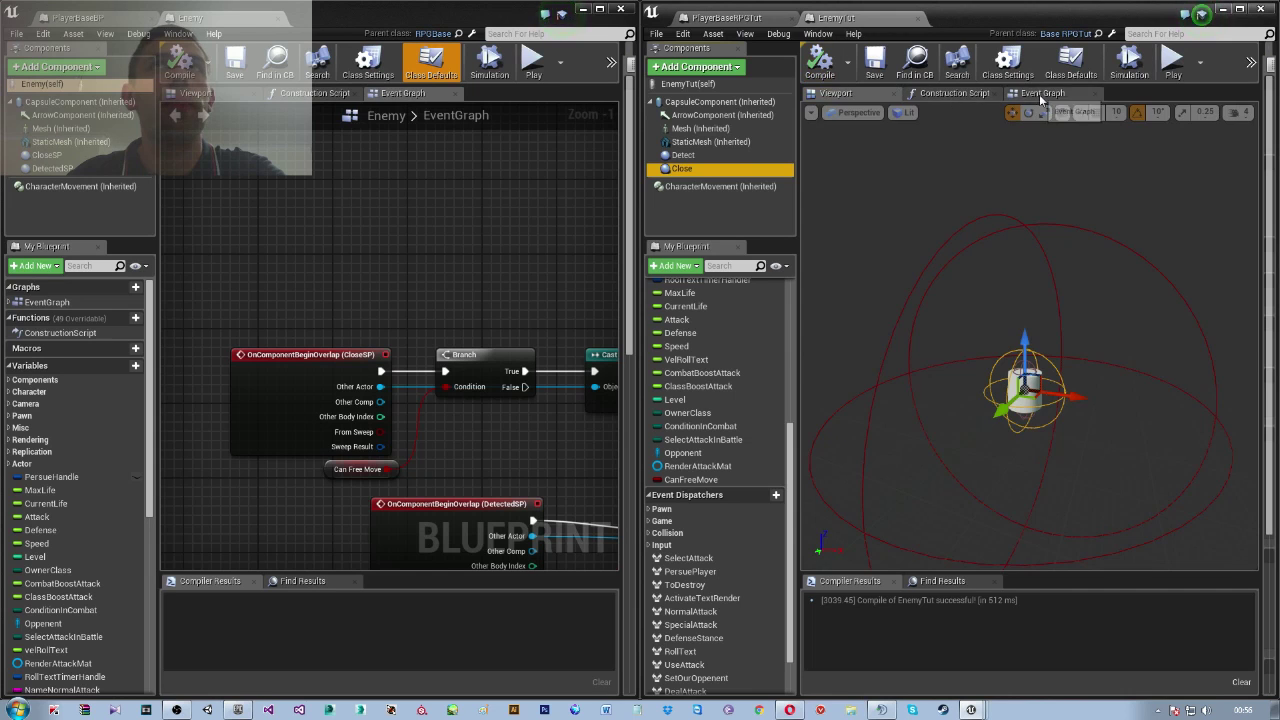
{"action": "left_click", "coordinate": [1039, 94]}
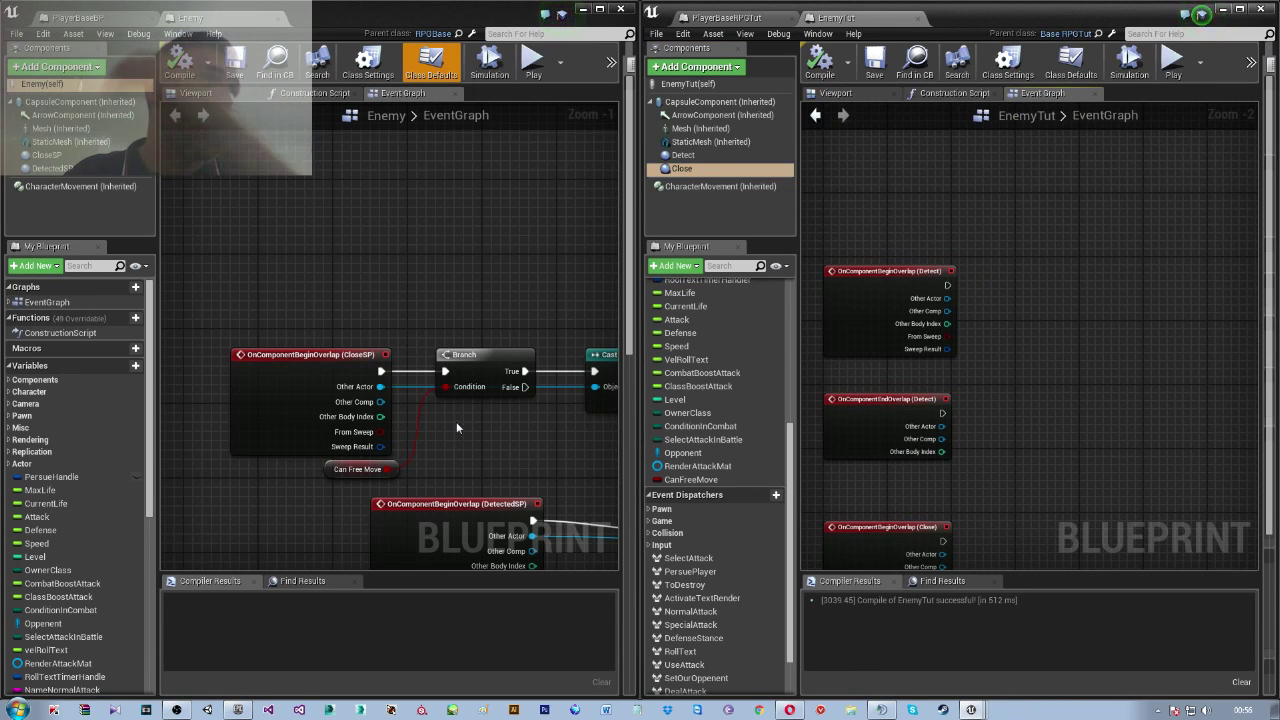
Referencing the Enemy graph's DetectedSP logic, add a Get Can Free Move node
{"action": "right_click_drag", "start_coordinate": [454, 421], "coordinate": [386, 226]}
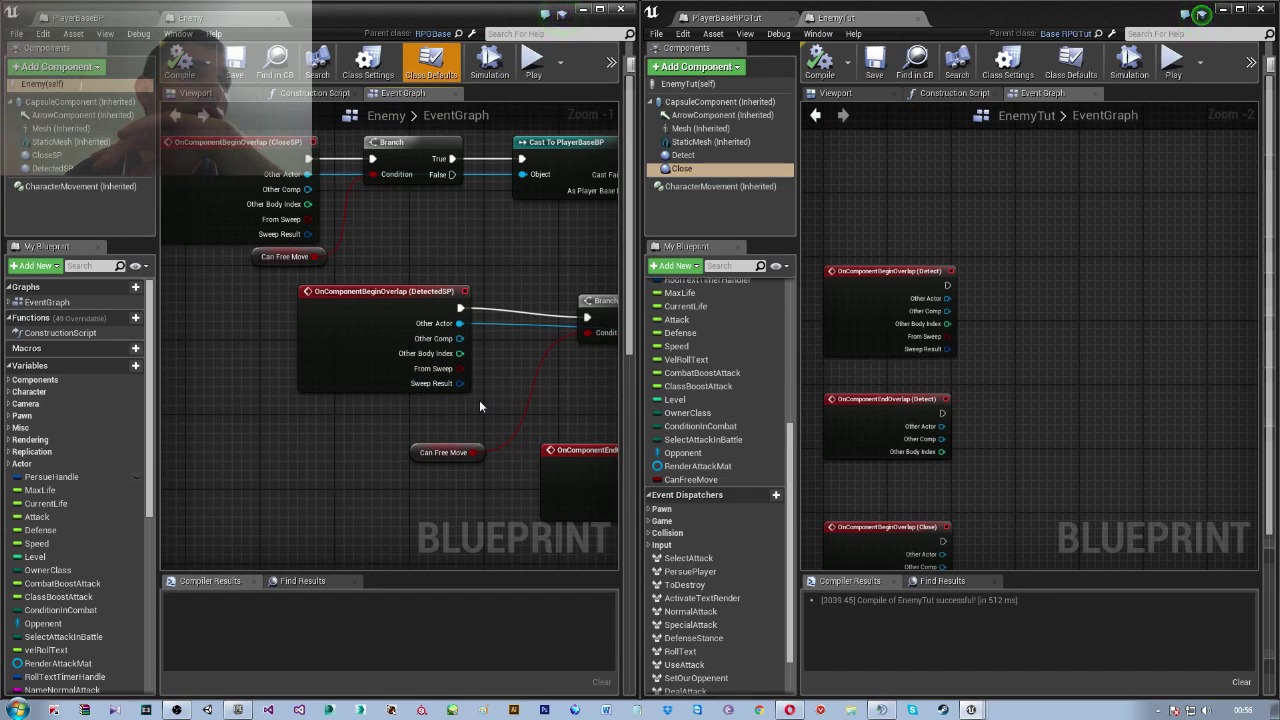
{"action": "right_click_drag", "start_coordinate": [522, 358], "coordinate": [422, 321]}
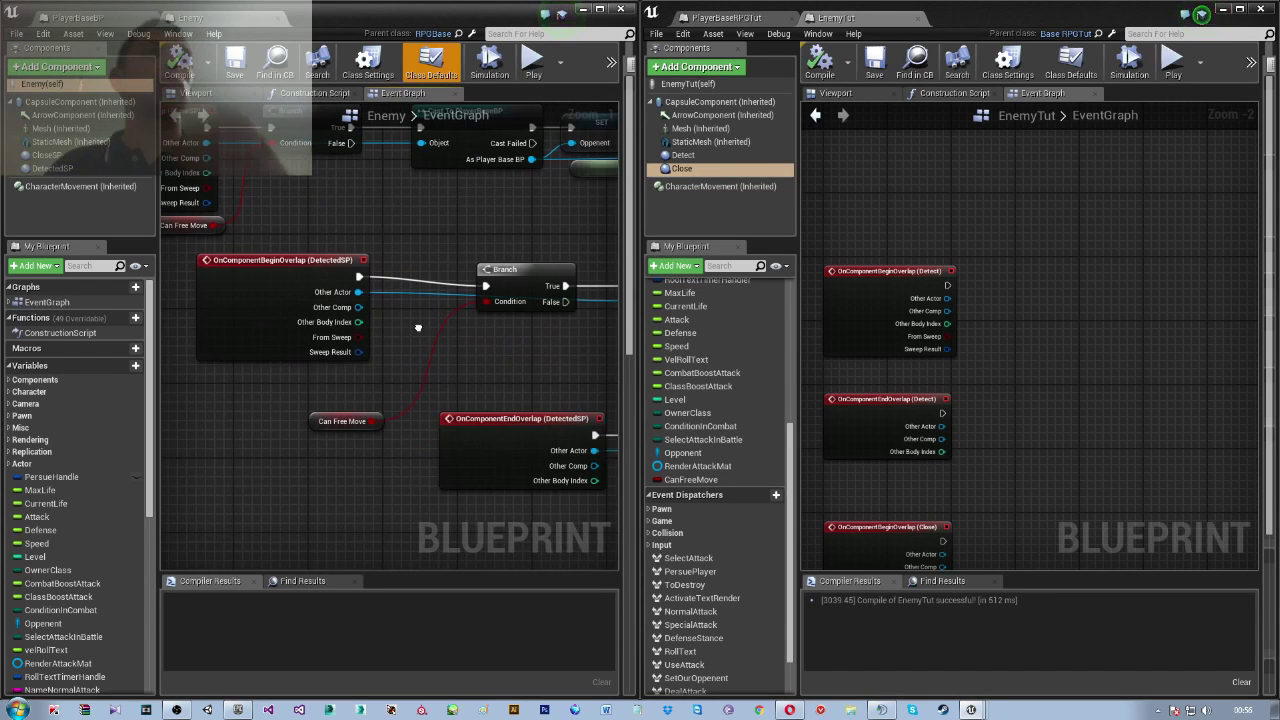
{"action": "right_click_drag", "start_coordinate": [590, 338], "coordinate": [527, 328]}
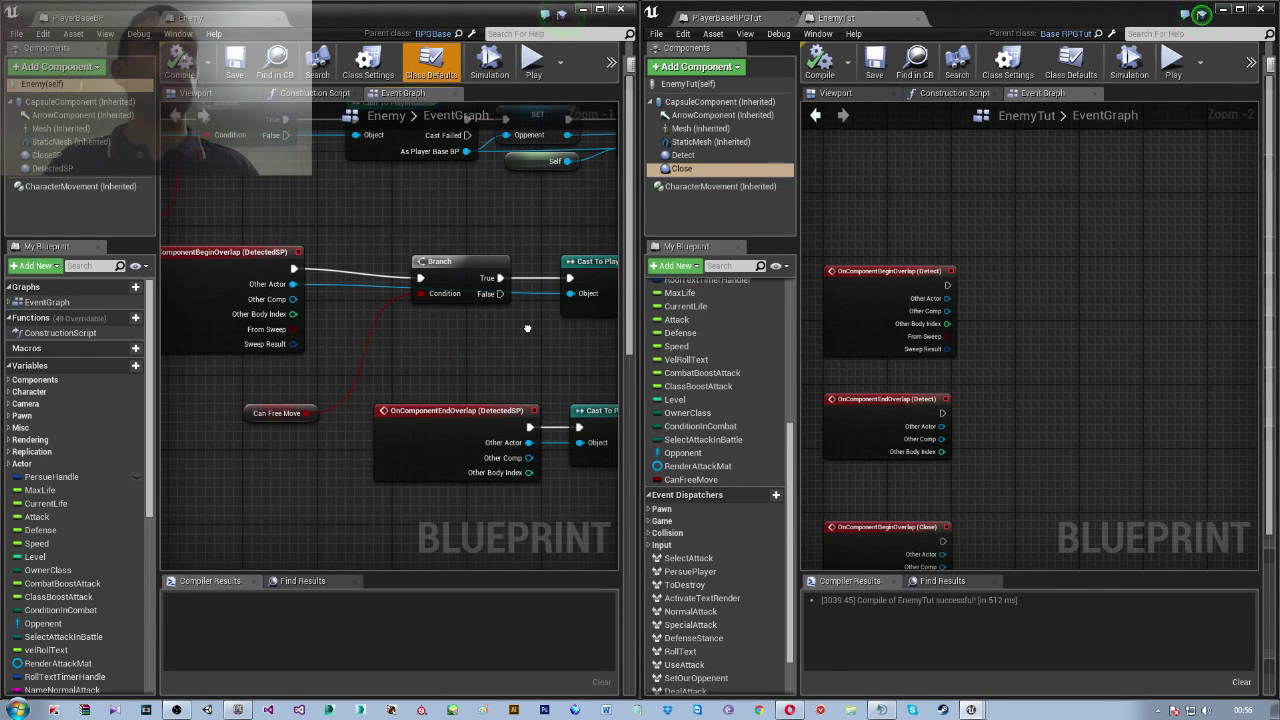
{"action": "right_click", "coordinate": [976, 308]}
{"action": "type", "text": "can"}
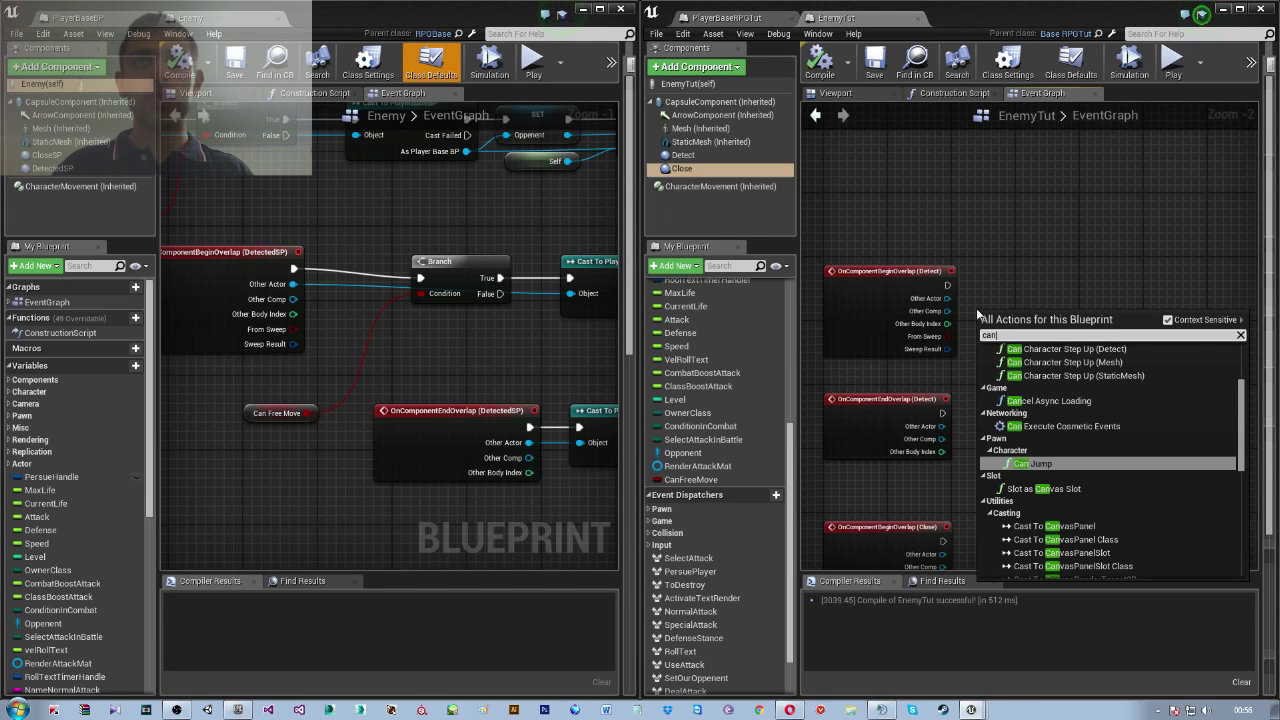
{"action": "type", "text": " free"}
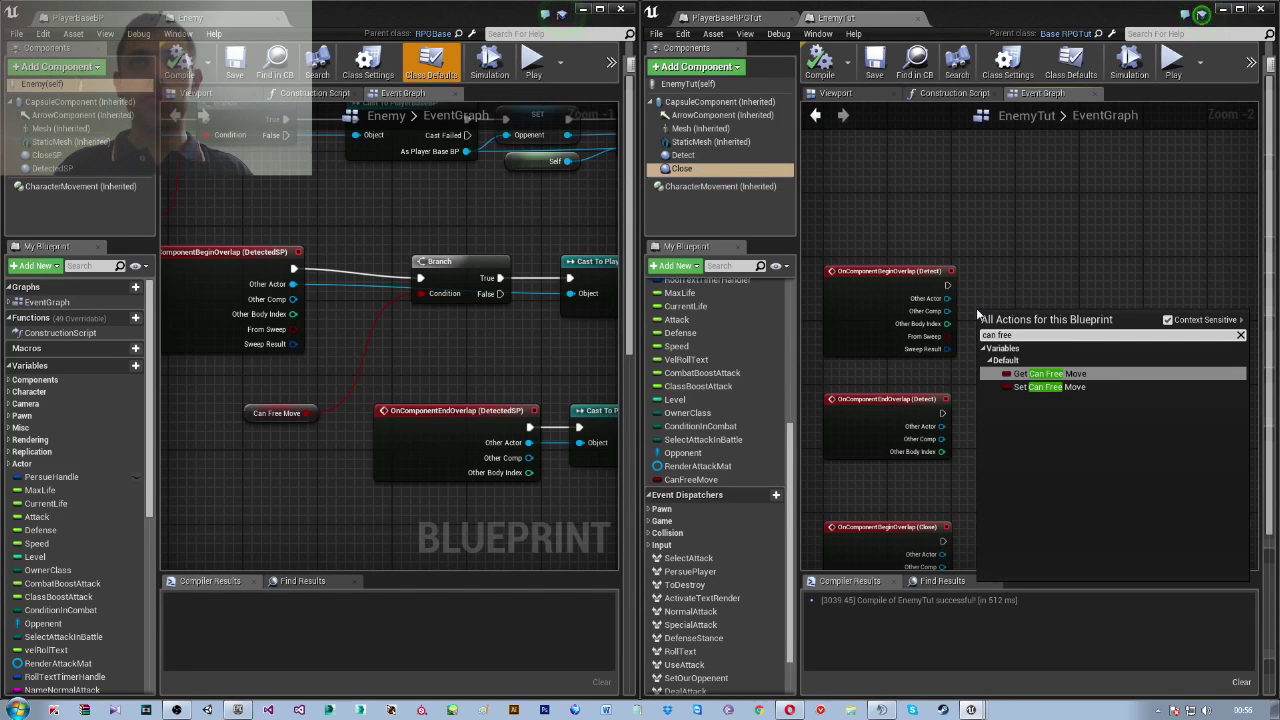
{"action": "key", "text": "Return"}
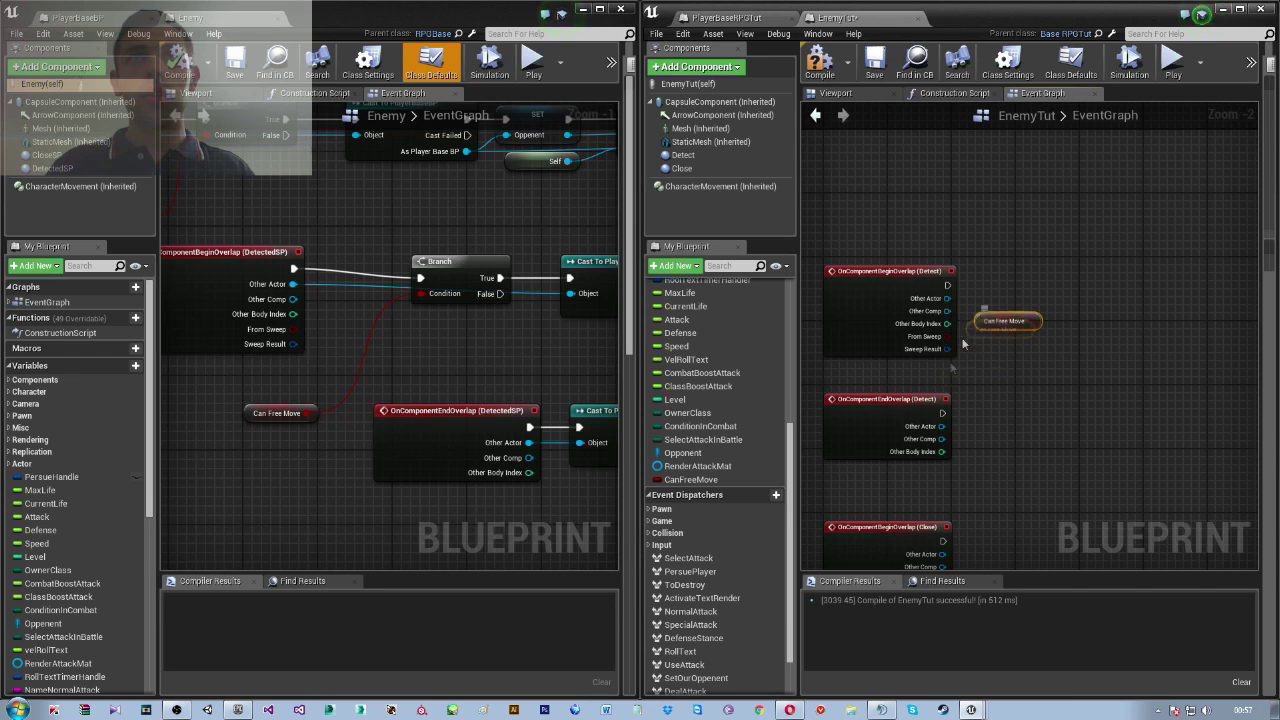
Add a Branch on Can Free Move and feed OnComponentBeginOverlap (Detect) into it
{"action": "left_click_drag", "start_coordinate": [885, 372], "coordinate": [1022, 345]}
{"action": "type", "text": "branch"}
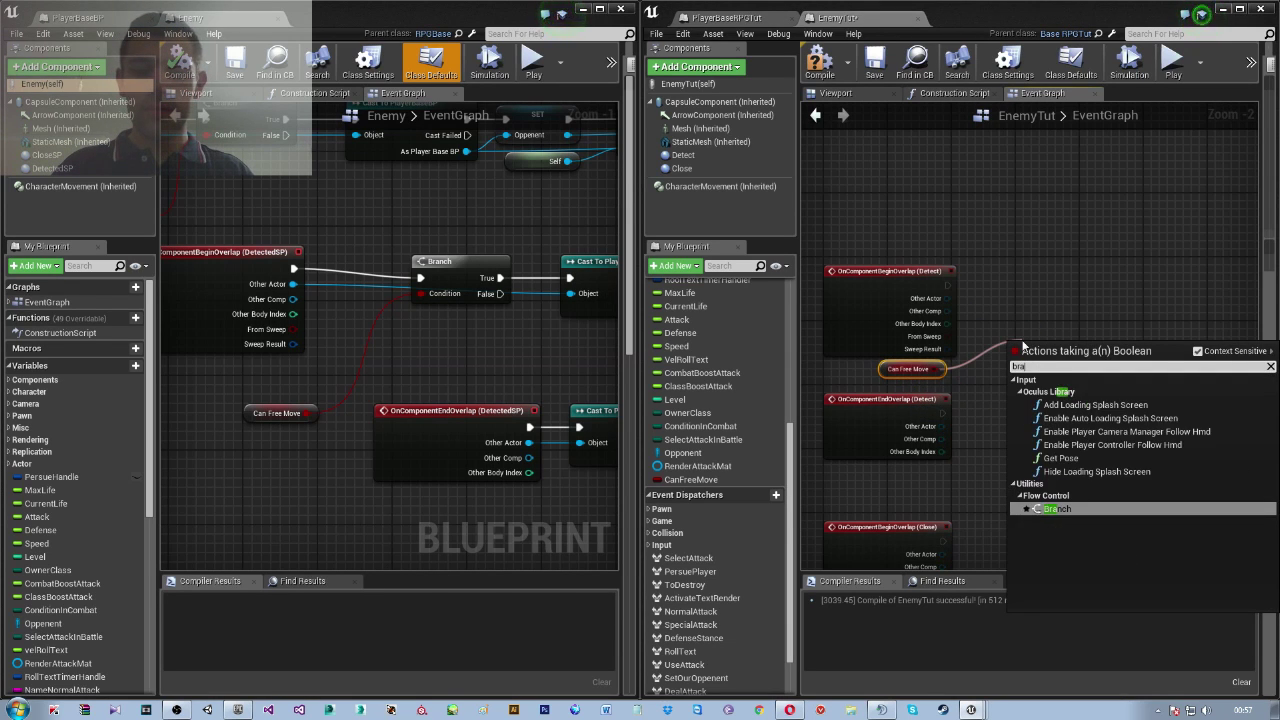
{"action": "key", "text": "Return"}
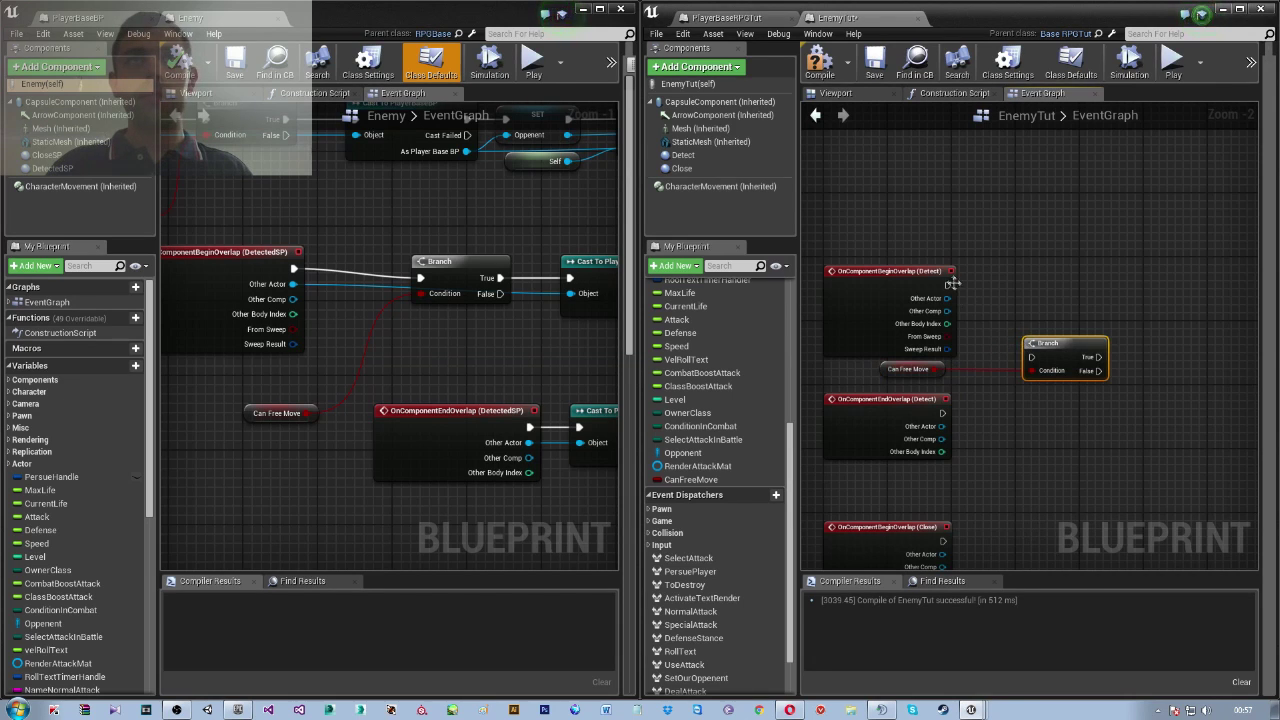
{"action": "left_click_drag", "start_coordinate": [946, 285], "coordinate": [1027, 355]}
{"action": "left_click_drag", "start_coordinate": [1034, 358], "coordinate": [1034, 358]}
{"action": "left_click_drag", "start_coordinate": [1045, 350], "coordinate": [1014, 280]}
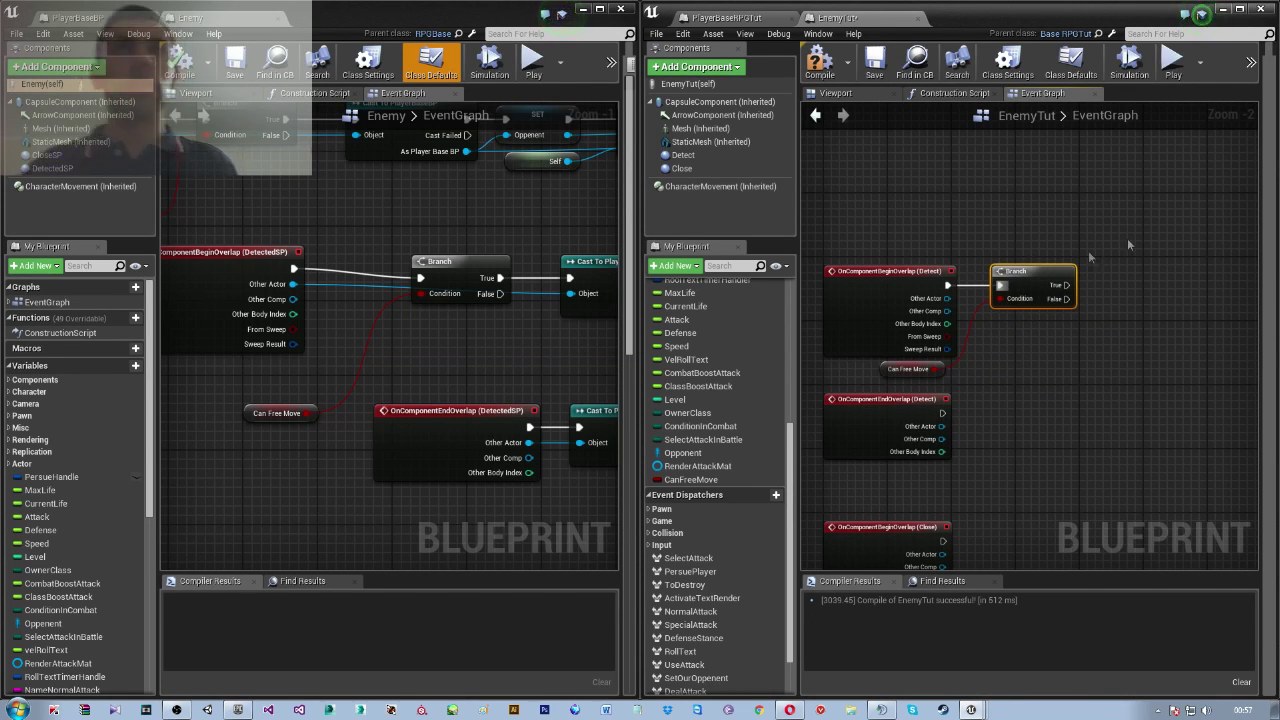
{"action": "right_click_drag", "start_coordinate": [1097, 350], "coordinate": [1057, 344]}
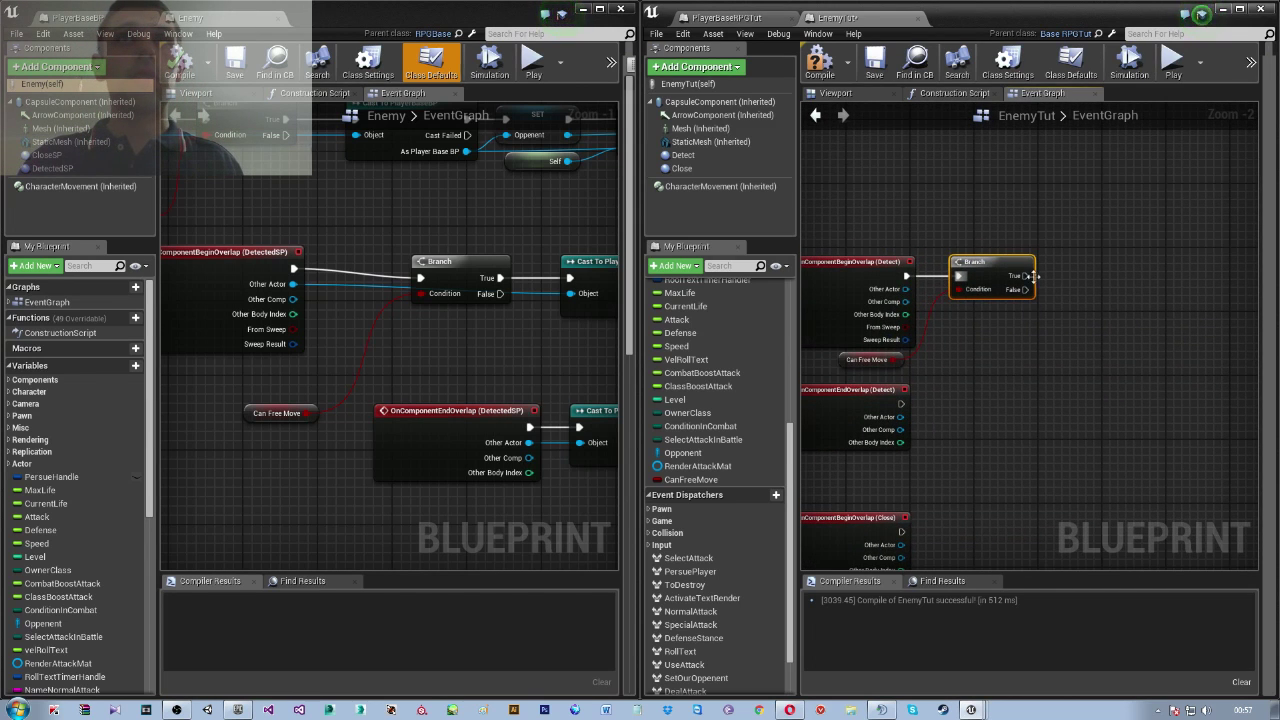
{"action": "left_click_drag", "start_coordinate": [905, 289], "coordinate": [996, 310]}
Add a Cast To PlayerBaseRPGTut on Other Actor and run it from the Branch's True output
{"action": "type", "text": "cast to pla"}
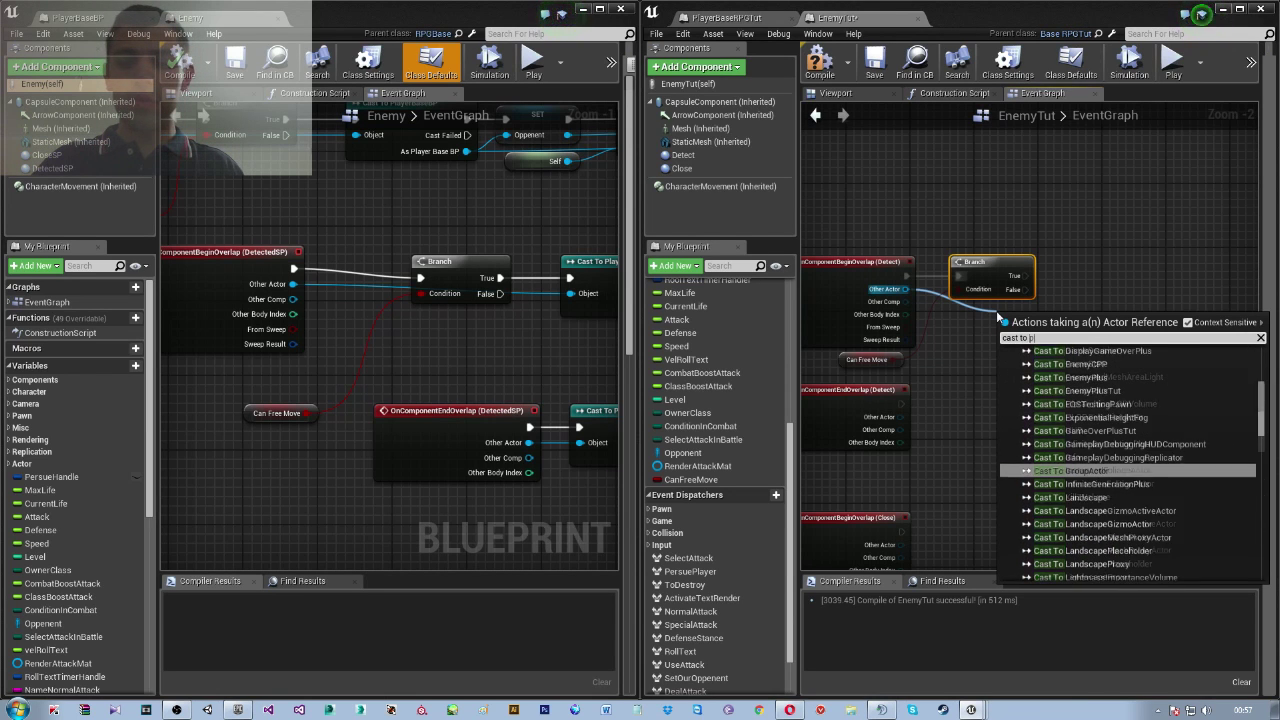
{"action": "type", "text": "y"}
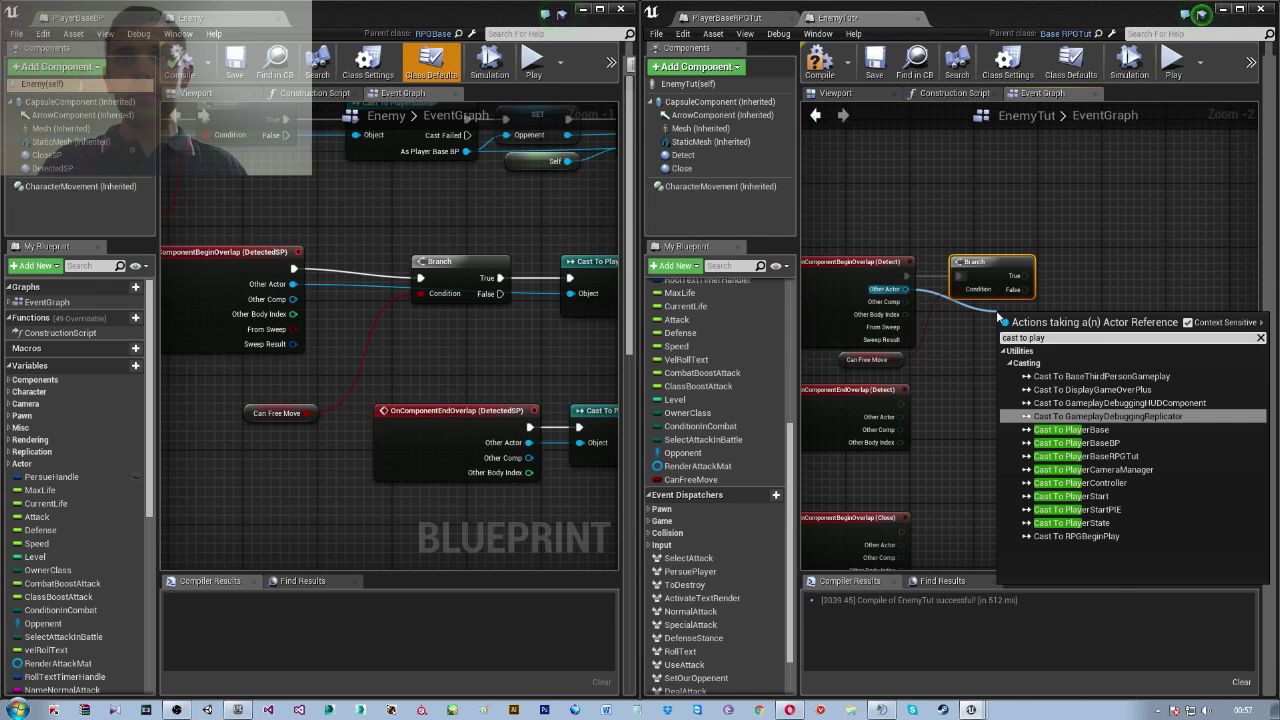
{"action": "key", "text": "BackSpace"}
{"action": "key", "text": "BackSpace"}
{"action": "key", "text": "BackSpace"}
{"action": "key", "text": "BackSpace"}
{"action": "type", "text": "base"}
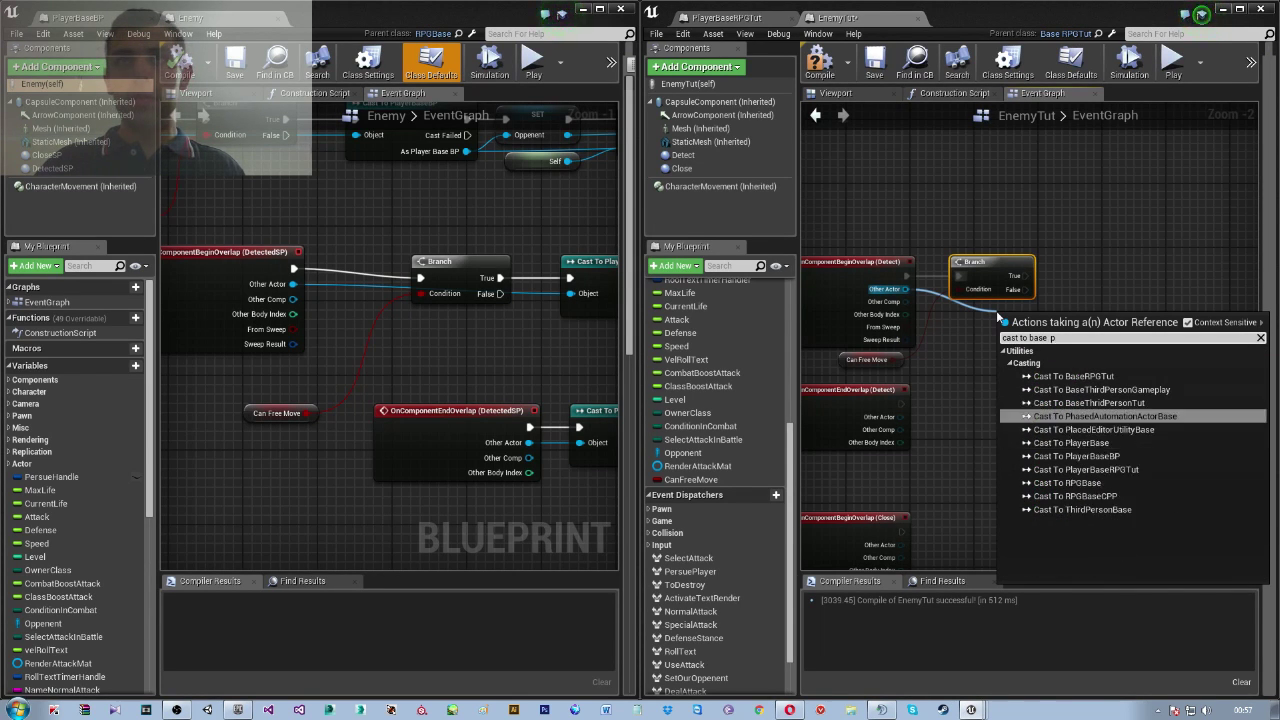
{"action": "type", "text": " pla"}
{"action": "key", "text": "Down"}
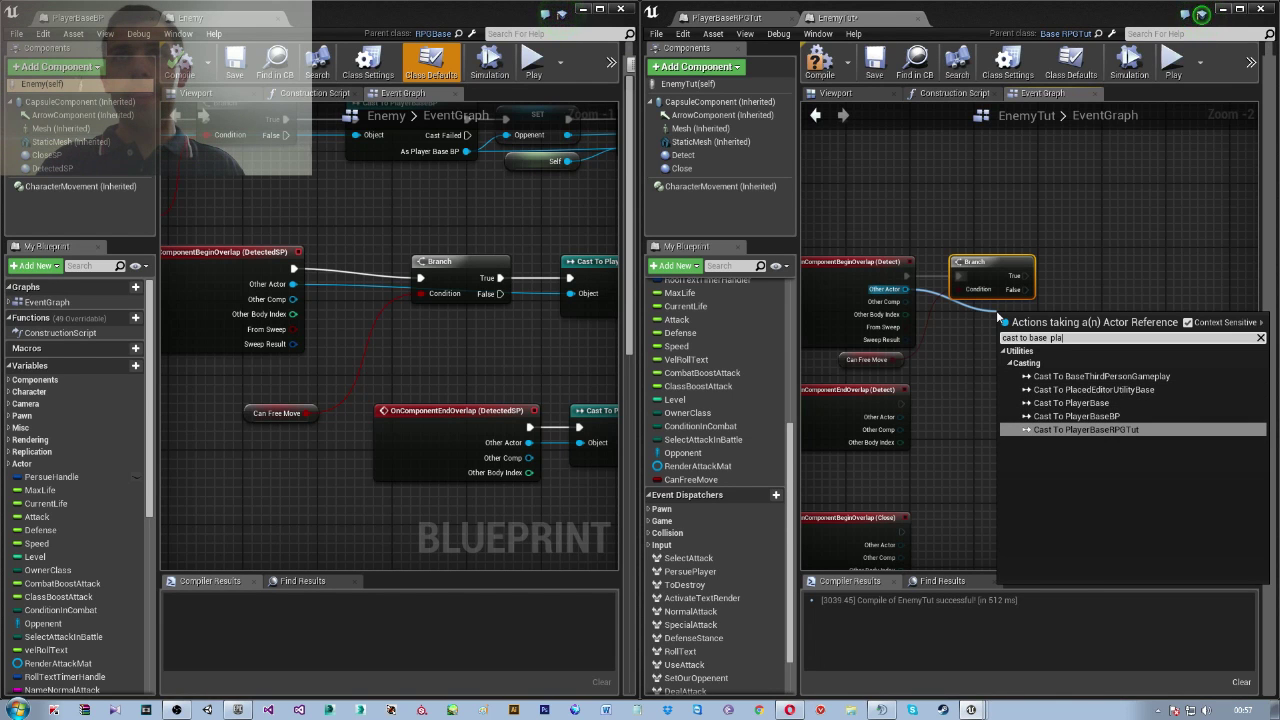
{"action": "key", "text": "Return"}
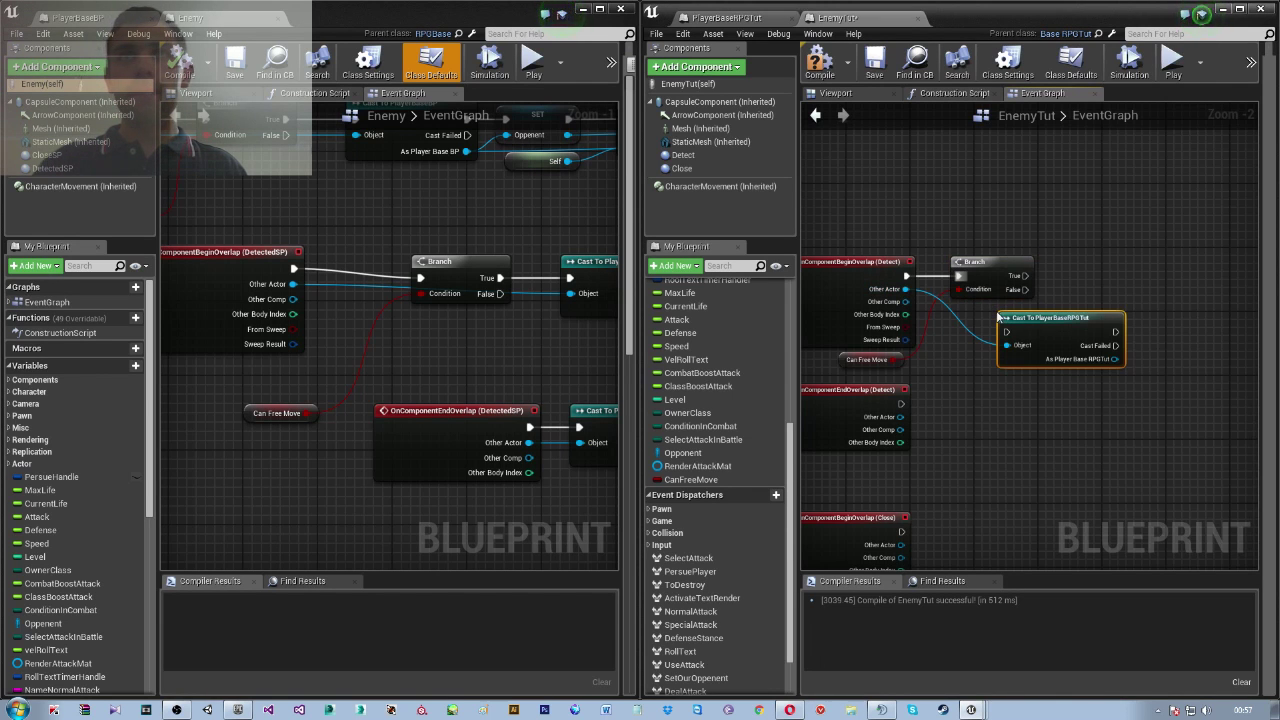
{"action": "left_click_drag", "start_coordinate": [1047, 326], "coordinate": [1127, 270]}
{"action": "left_click_drag", "start_coordinate": [1025, 275], "coordinate": [1077, 287]}
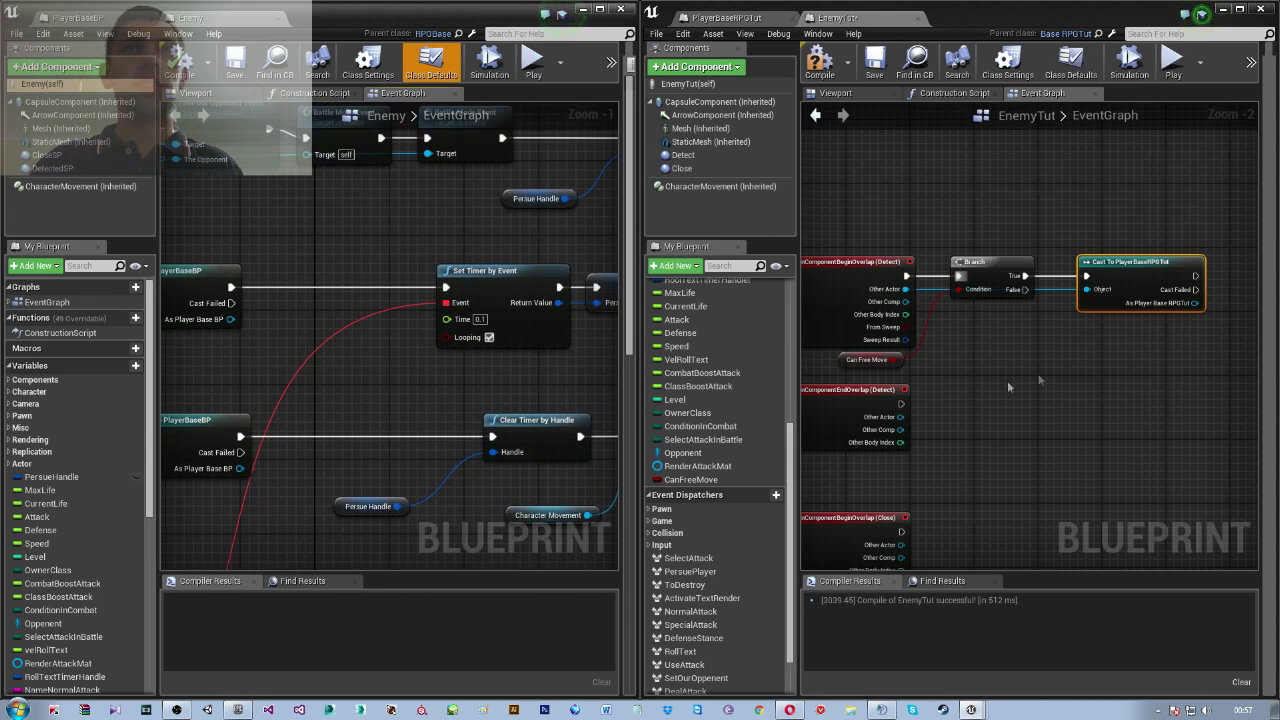
{"action": "right_click_drag", "start_coordinate": [1202, 312], "coordinate": [960, 340]}
{"action": "left_click_drag", "start_coordinate": [954, 313], "coordinate": [1040, 293]}
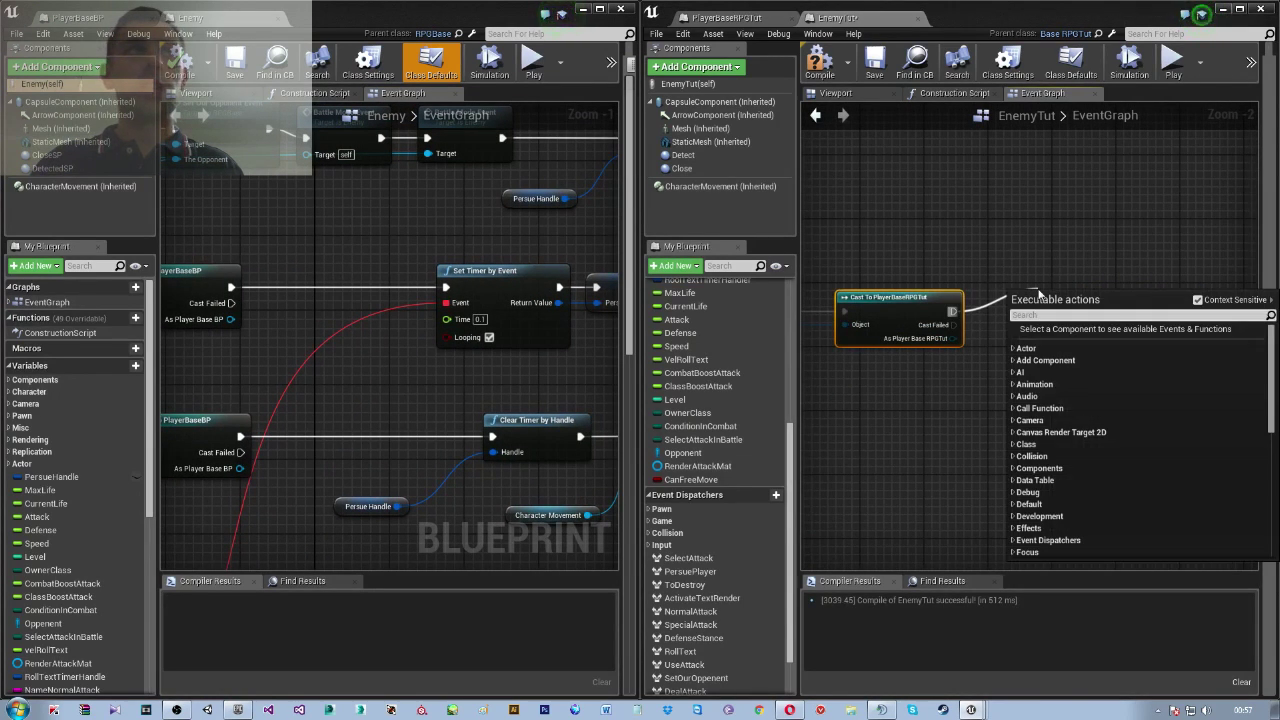
{"action": "type", "text": "set timer"}
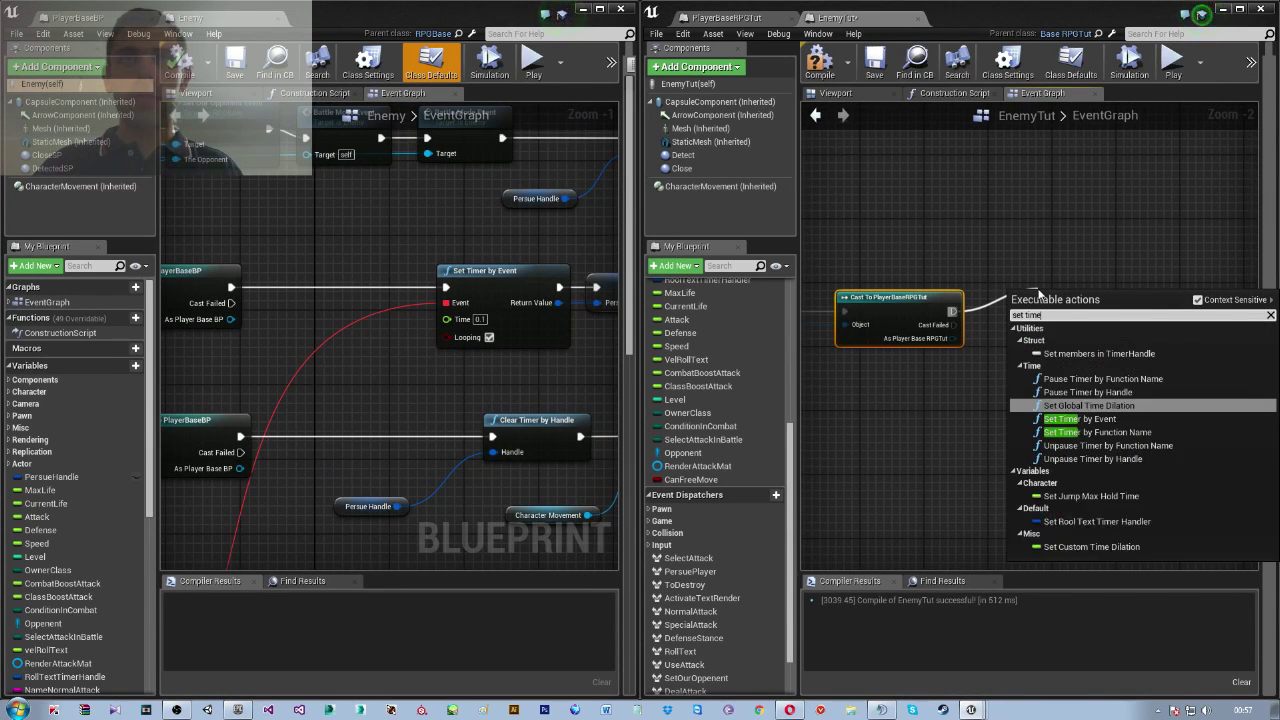
Add a looping Set Timer by Event (0.1) after the cast and look over the graph
{"action": "key", "text": "Return"}
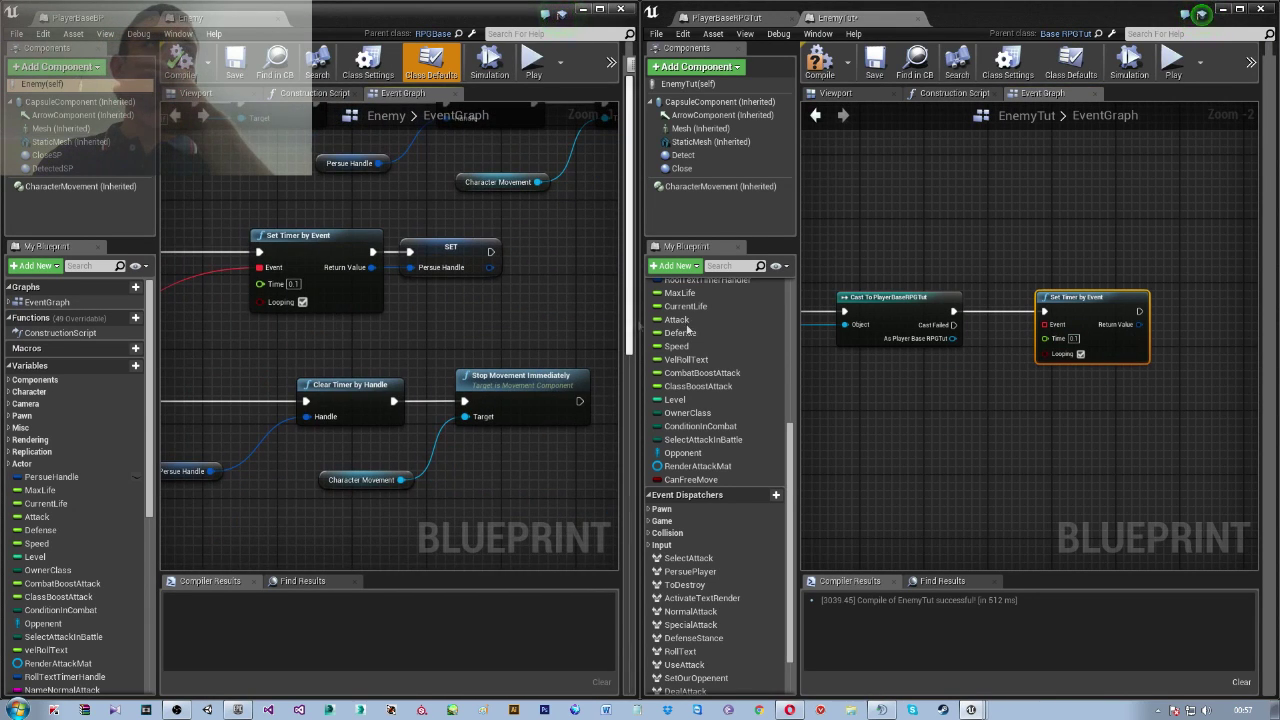
{"action": "mouse_move", "coordinate": [1155, 350]}
{"action": "right_mouse_down"}
{"action": "mouse_move", "coordinate": [1022, 383]}
{"action": "mouse_move", "coordinate": [1032, 367]}
{"action": "right_mouse_up"}
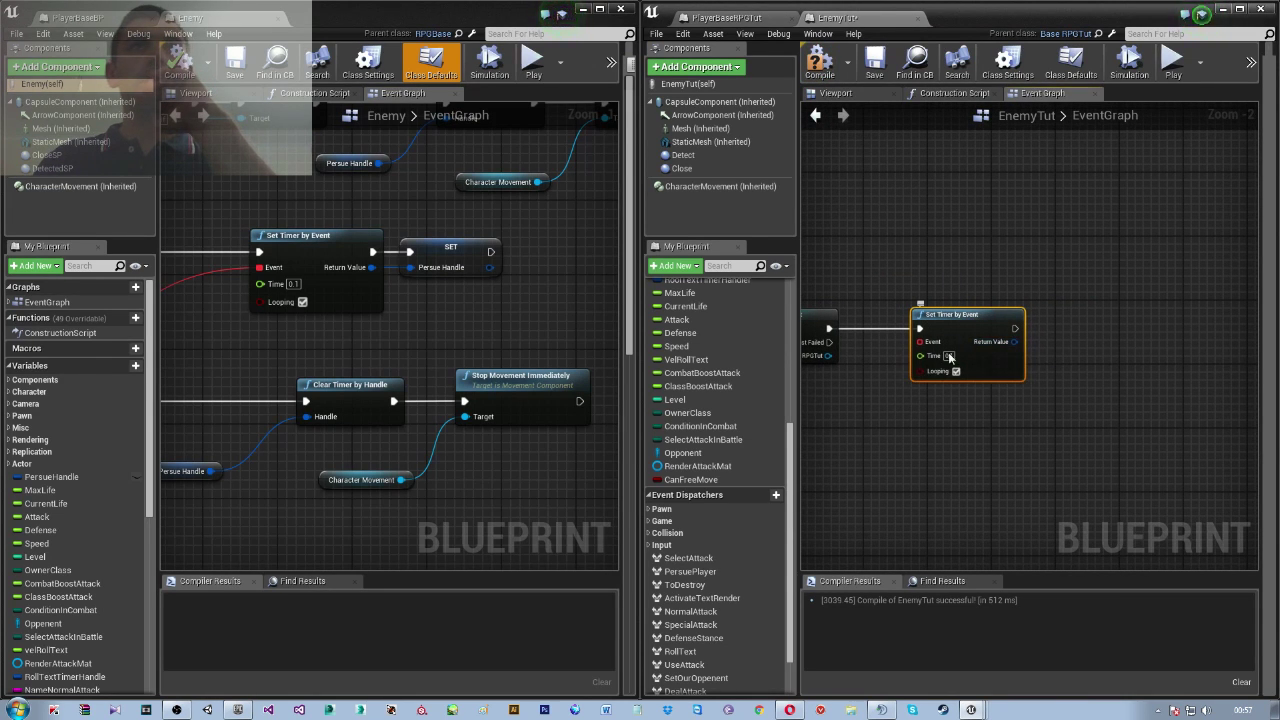
{"action": "scroll", "coordinate": [950, 357], "scroll_direction": "down", "scroll_amount": 3}
{"action": "mouse_move", "coordinate": [954, 258]}
{"action": "right_mouse_down"}
{"action": "mouse_move", "coordinate": [1256, 268]}
{"action": "mouse_move", "coordinate": [1045, 317]}
{"action": "right_mouse_up"}
{"action": "scroll", "coordinate": [1044, 310], "scroll_direction": "up", "scroll_amount": 1}
{"action": "right_click_drag", "start_coordinate": [1044, 310], "coordinate": [846, 442]}
{"action": "scroll", "coordinate": [846, 442], "scroll_direction": "up", "scroll_amount": 1}
{"action": "scroll", "coordinate": [846, 442], "scroll_direction": "down", "scroll_amount": 5}
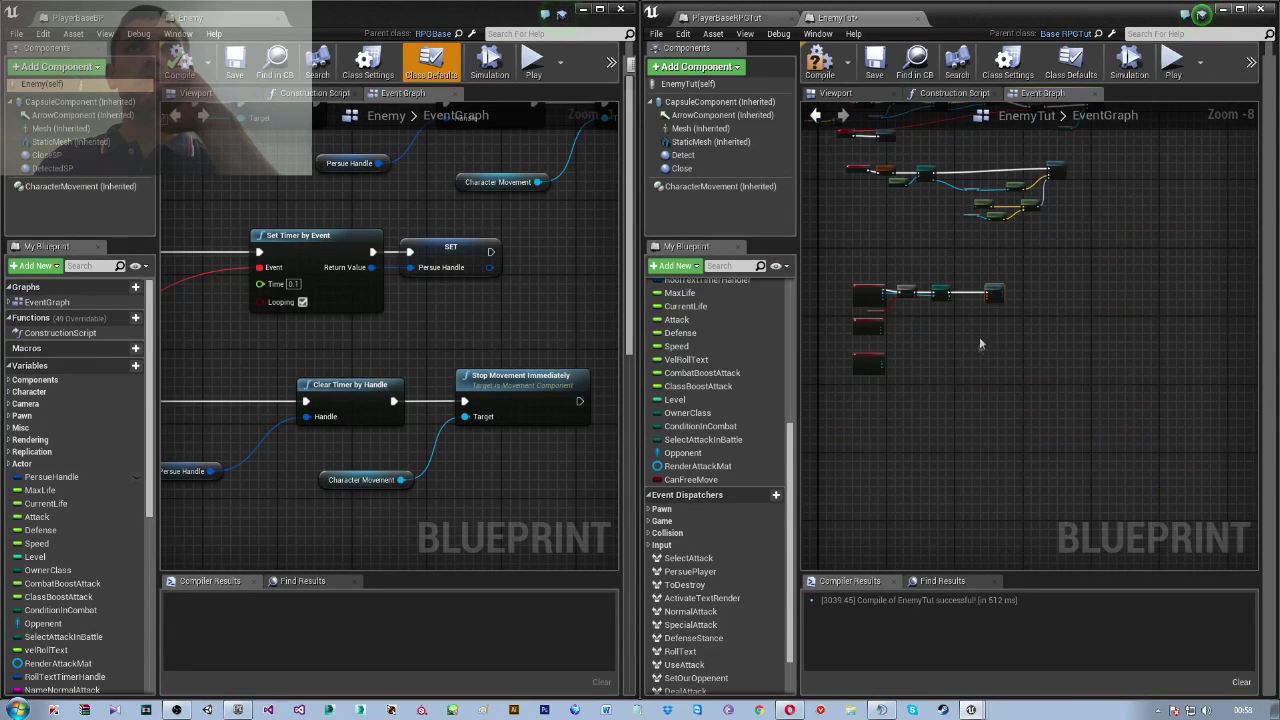
Add a PersuePlayer custom event bound to the timer's event pin
{"action": "scroll", "coordinate": [914, 388], "scroll_direction": "up", "scroll_amount": 3}
{"action": "scroll", "coordinate": [717, 509], "scroll_direction": "down", "scroll_amount": 2}
{"action": "left_click_drag", "start_coordinate": [717, 514], "coordinate": [1016, 366]}
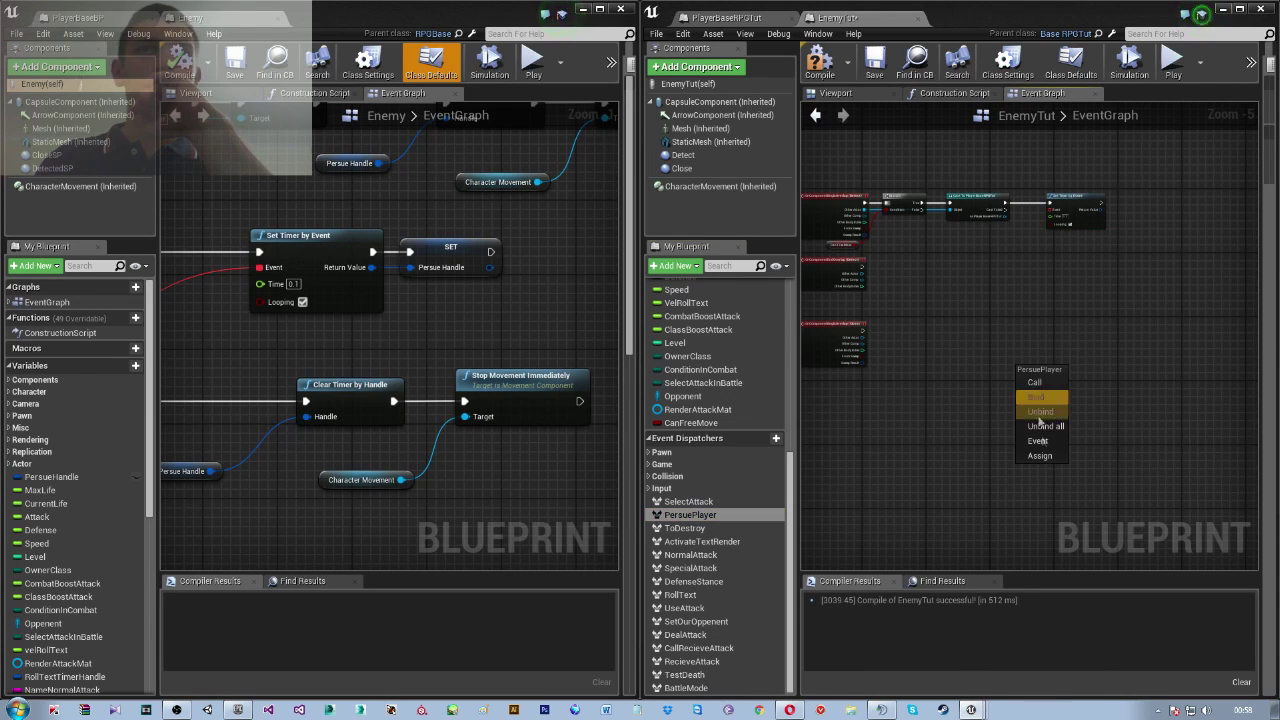
{"action": "left_click", "coordinate": [1038, 441]}
{"action": "mouse_move", "coordinate": [1041, 381]}
{"action": "left_mouse_down"}
{"action": "mouse_move", "coordinate": [941, 428]}
{"action": "mouse_move", "coordinate": [1057, 213]}
{"action": "left_mouse_up"}
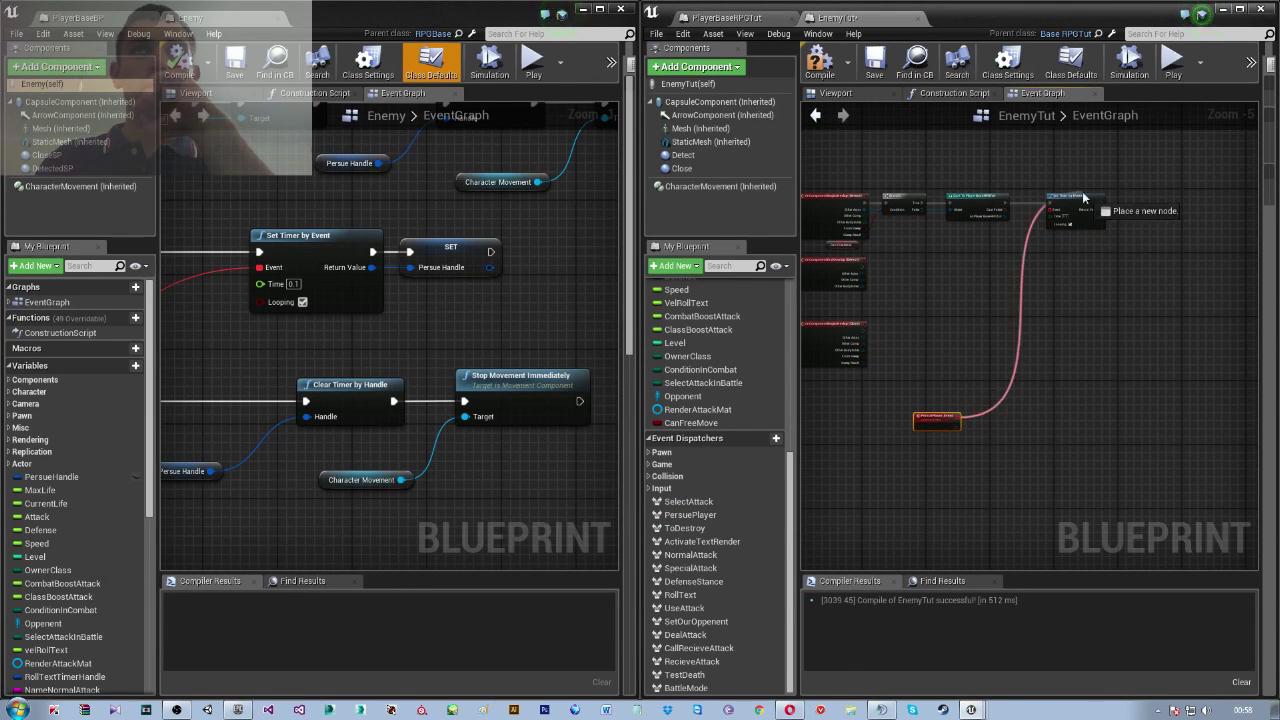
Store the timer handle in a SET PersueHandle node after Set Timer by Event, then compile
{"action": "scroll", "coordinate": [1062, 235], "scroll_direction": "up", "scroll_amount": 3}
{"action": "scroll", "coordinate": [1062, 240], "scroll_direction": "down", "scroll_amount": 2}
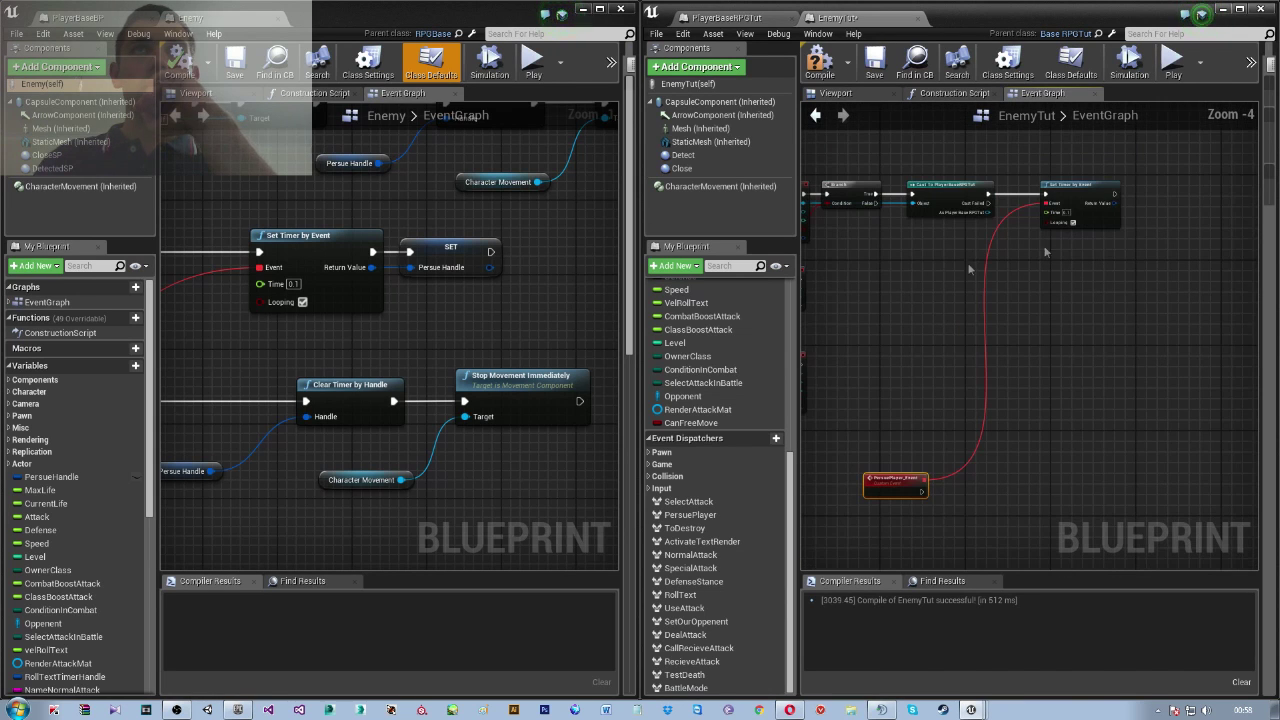
{"action": "right_click_drag", "start_coordinate": [960, 330], "coordinate": [910, 396]}
{"action": "scroll", "coordinate": [673, 392], "scroll_direction": "up", "scroll_amount": 1}
{"action": "scroll", "coordinate": [690, 420], "scroll_direction": "up", "scroll_amount": 1}
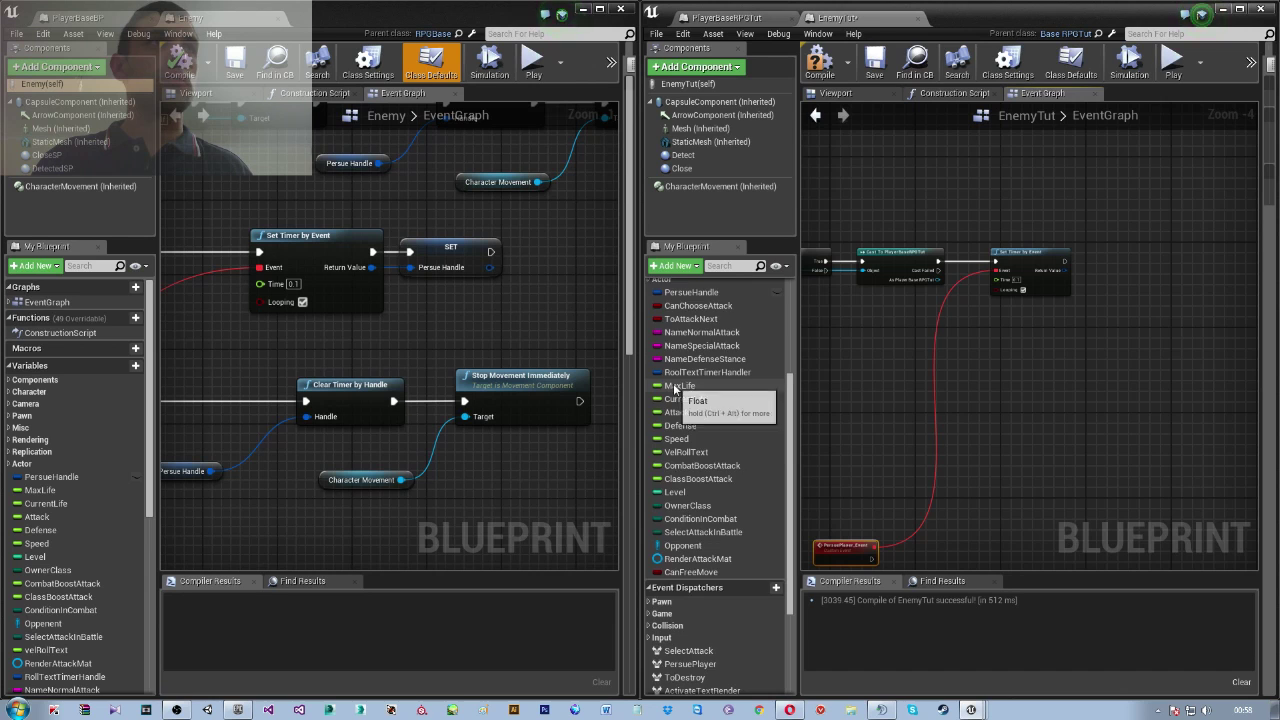
{"action": "scroll", "coordinate": [710, 450], "scroll_direction": "up", "scroll_amount": 1}
{"action": "scroll", "coordinate": [727, 478], "scroll_direction": "up", "scroll_amount": 1}
{"action": "mouse_move", "coordinate": [691, 463]}
{"action": "left_mouse_down"}
{"action": "mouse_move", "coordinate": [1135, 370]}
{"action": "mouse_move", "coordinate": [1131, 288]}
{"action": "left_mouse_up"}
{"action": "left_click", "coordinate": [1155, 387]}
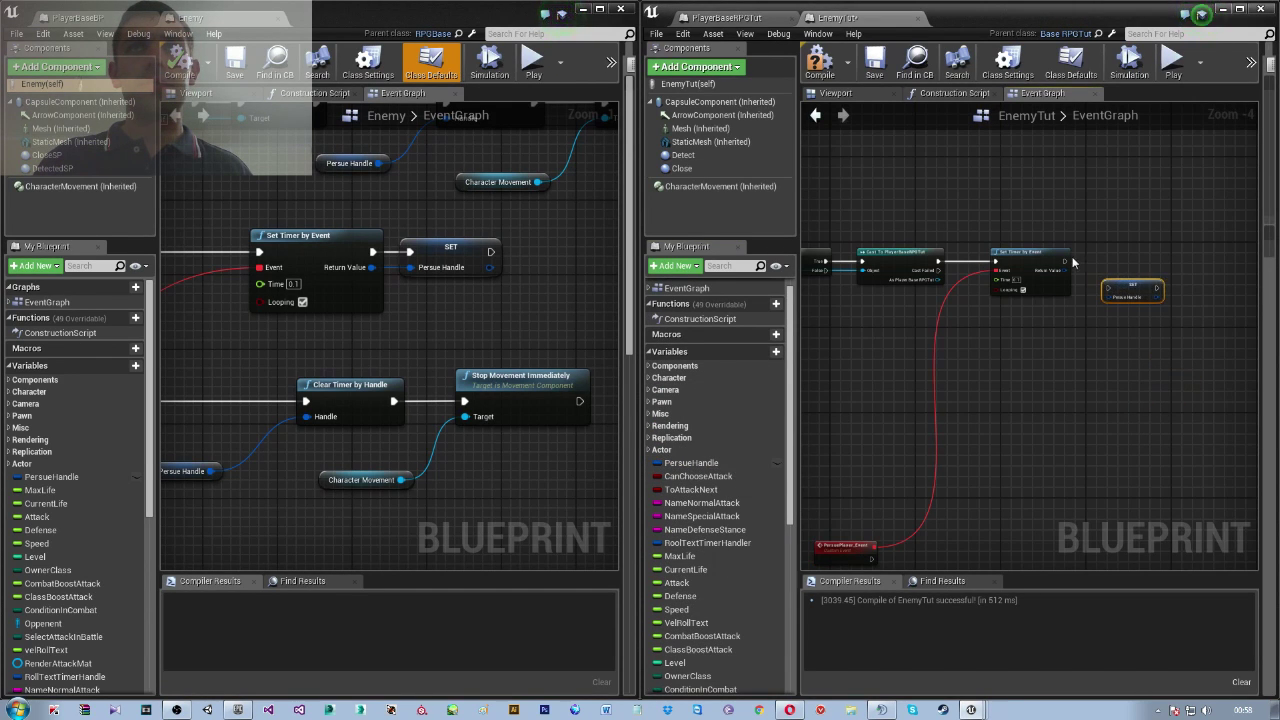
{"action": "mouse_move", "coordinate": [1064, 262]}
{"action": "left_mouse_down"}
{"action": "mouse_move", "coordinate": [1108, 295]}
{"action": "mouse_move", "coordinate": [1117, 264]}
{"action": "mouse_move", "coordinate": [1103, 270]}
{"action": "left_mouse_up"}
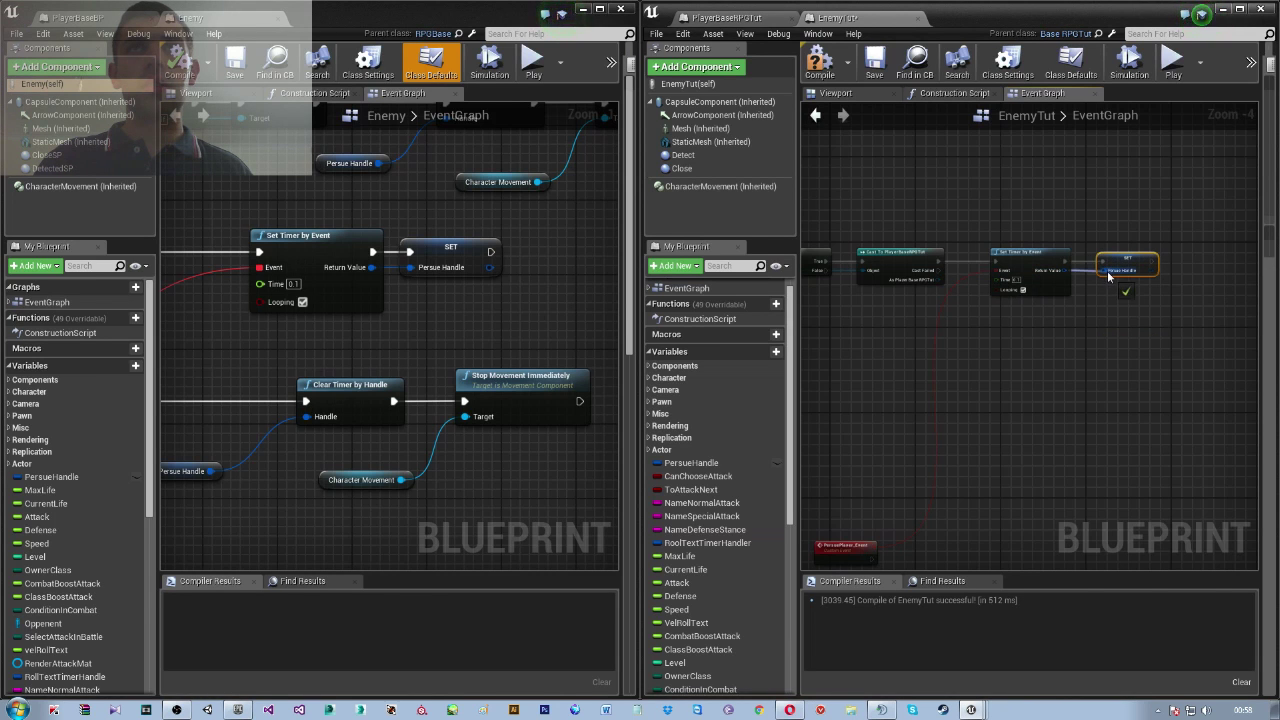
{"action": "left_click", "coordinate": [822, 63]}
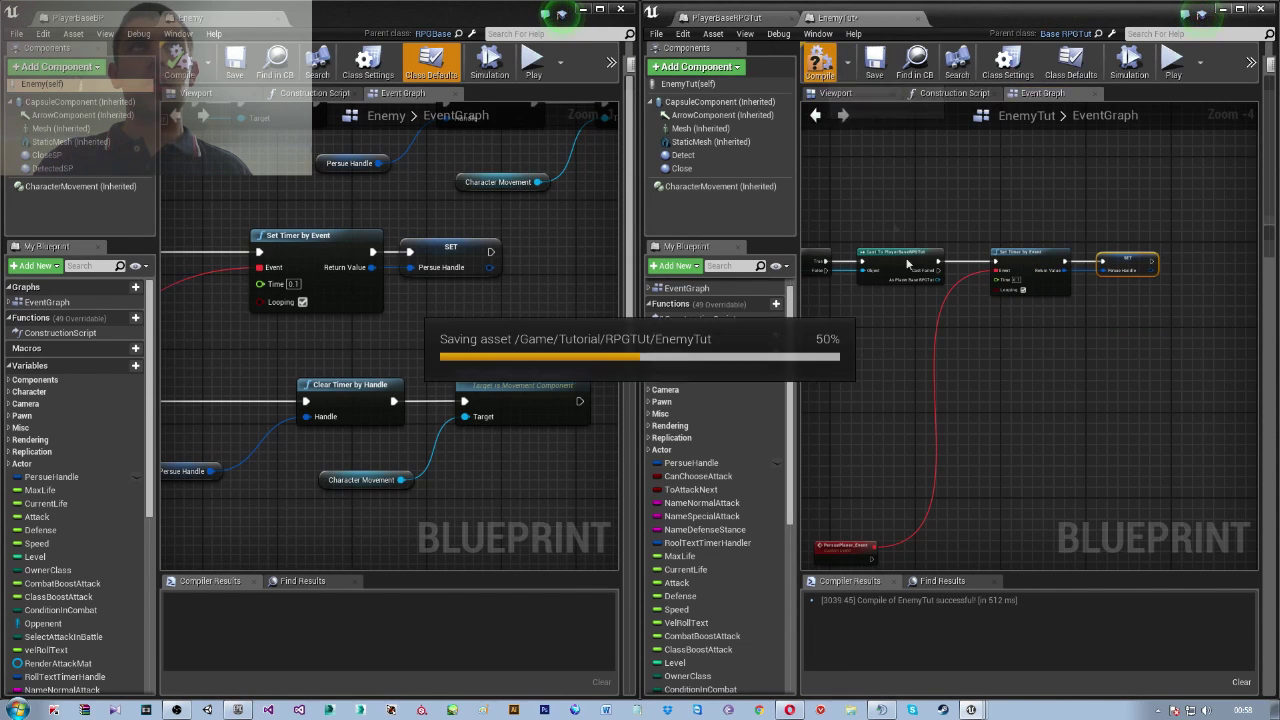
{"action": "right_click_drag", "start_coordinate": [976, 408], "coordinate": [1087, 267]}
Review the Enemy blueprint's PersuePlayer_Event Branch logic as a reference
{"action": "scroll", "coordinate": [963, 331], "scroll_direction": "up", "scroll_amount": 3}
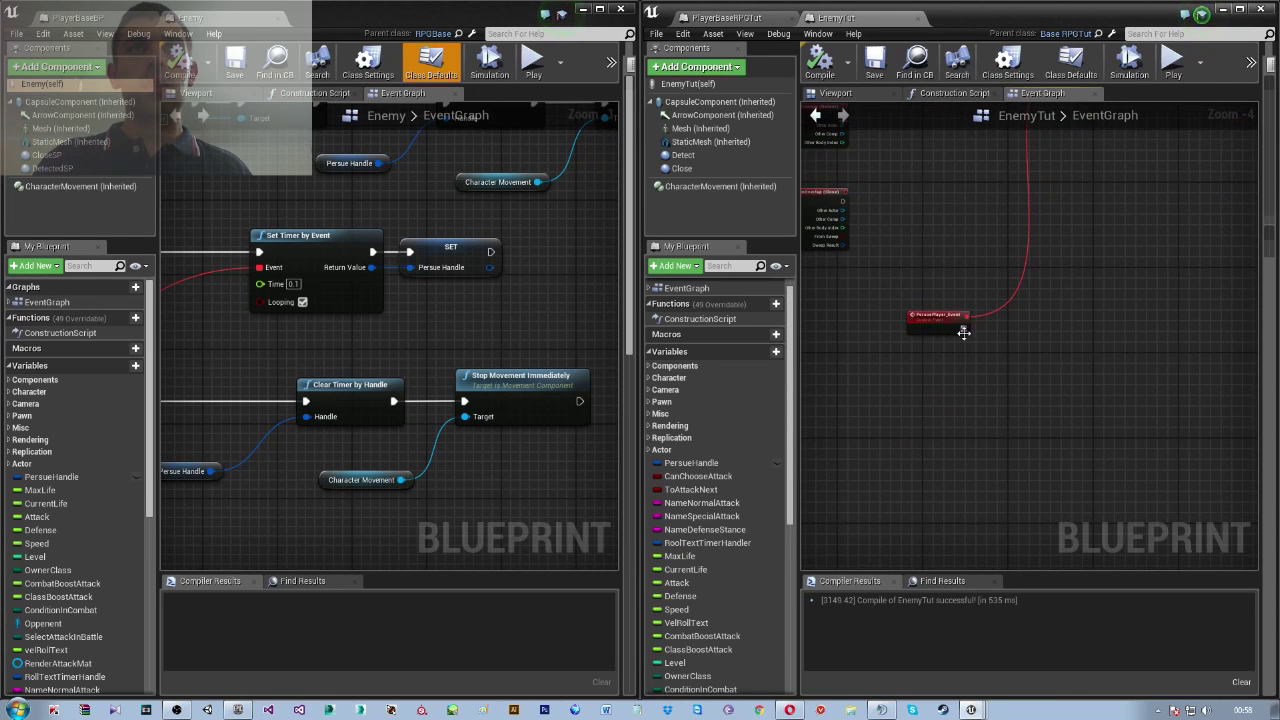
{"action": "scroll", "coordinate": [470, 441], "scroll_direction": "down", "scroll_amount": 5}
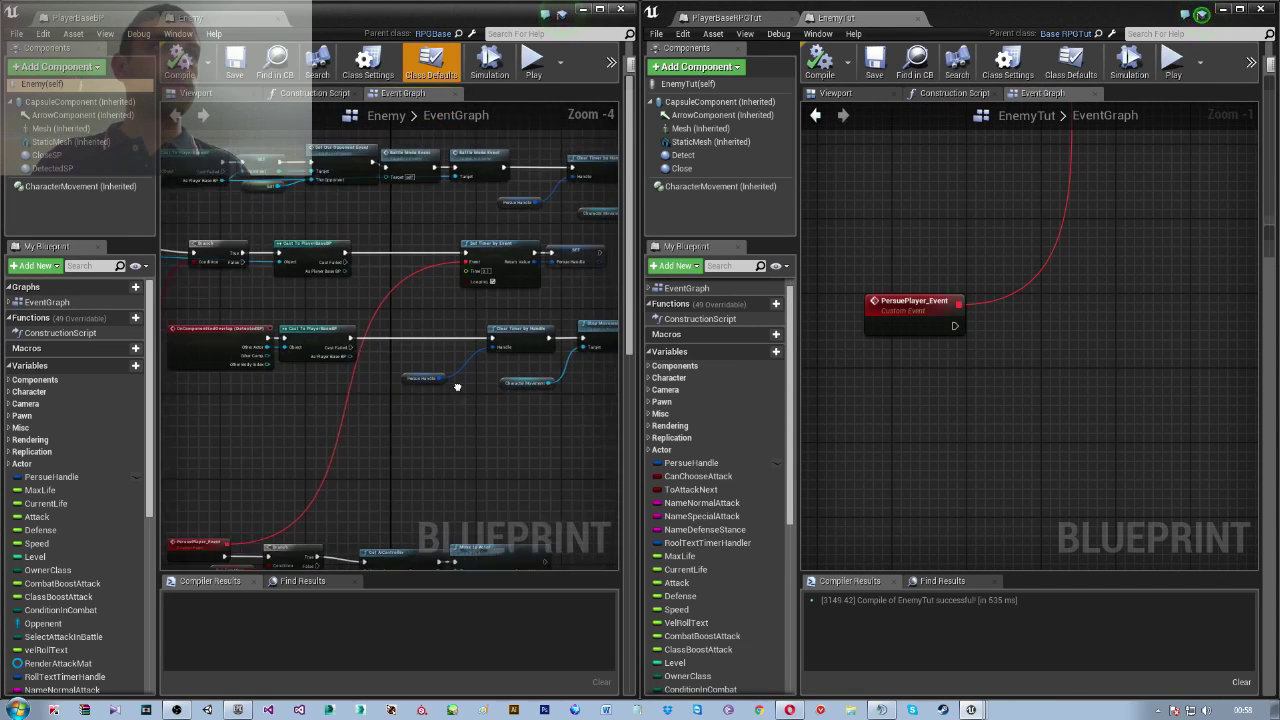
{"action": "scroll", "coordinate": [437, 372], "scroll_direction": "up", "scroll_amount": 2}
{"action": "right_click_drag", "start_coordinate": [437, 372], "coordinate": [366, 302]}
{"action": "scroll", "coordinate": [366, 302], "scroll_direction": "up", "scroll_amount": 2}
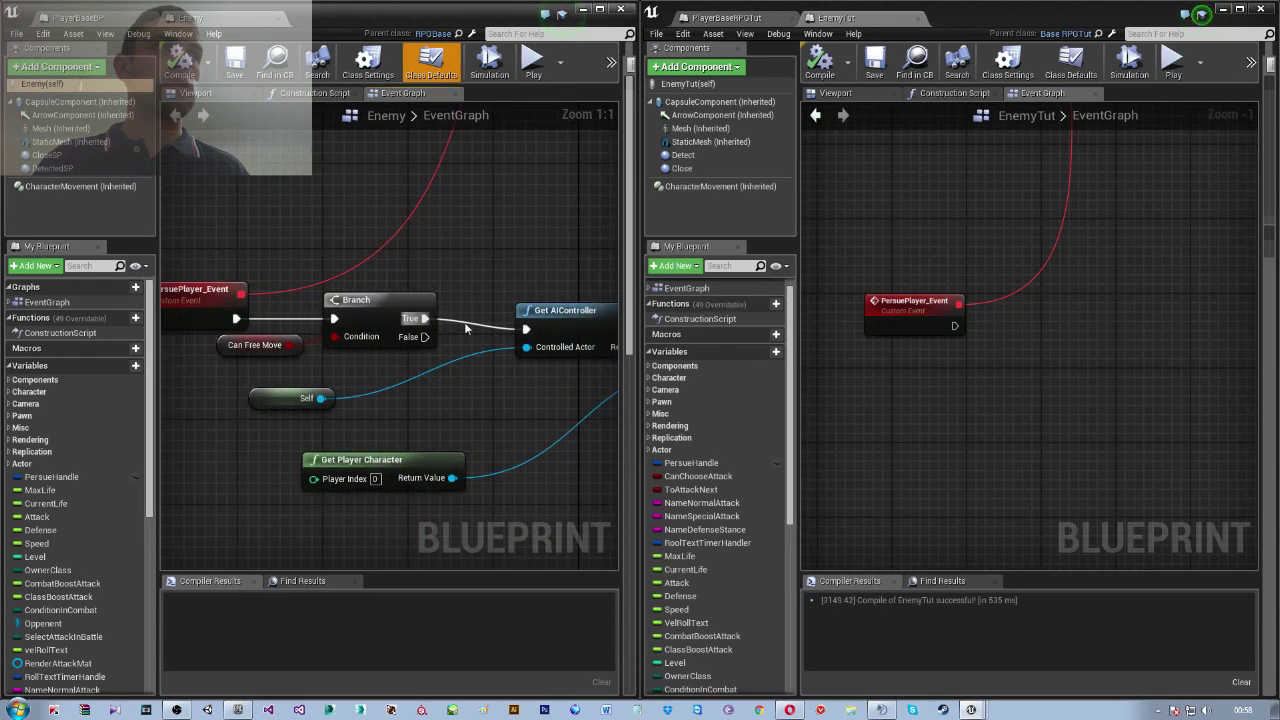
{"action": "right_click_drag", "start_coordinate": [465, 328], "coordinate": [527, 341]}
{"action": "left_click_drag", "start_coordinate": [955, 325], "coordinate": [1025, 334]}
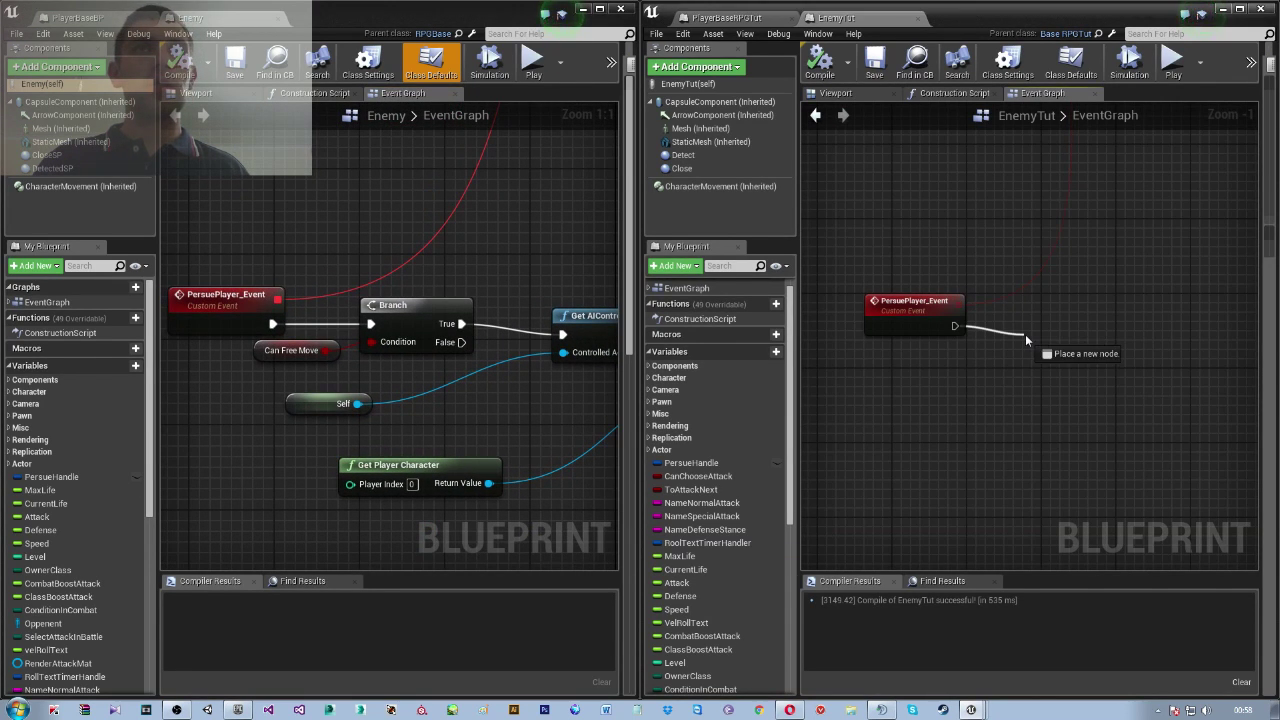
{"action": "left_click", "coordinate": [943, 378]}
{"action": "scroll", "coordinate": [686, 505], "scroll_direction": "down", "scroll_amount": 3}
Add a Can Free Move getter feeding a new Branch, and wire PersuePlayer_Event into it
{"action": "left_click_drag", "start_coordinate": [690, 636], "coordinate": [870, 378]}
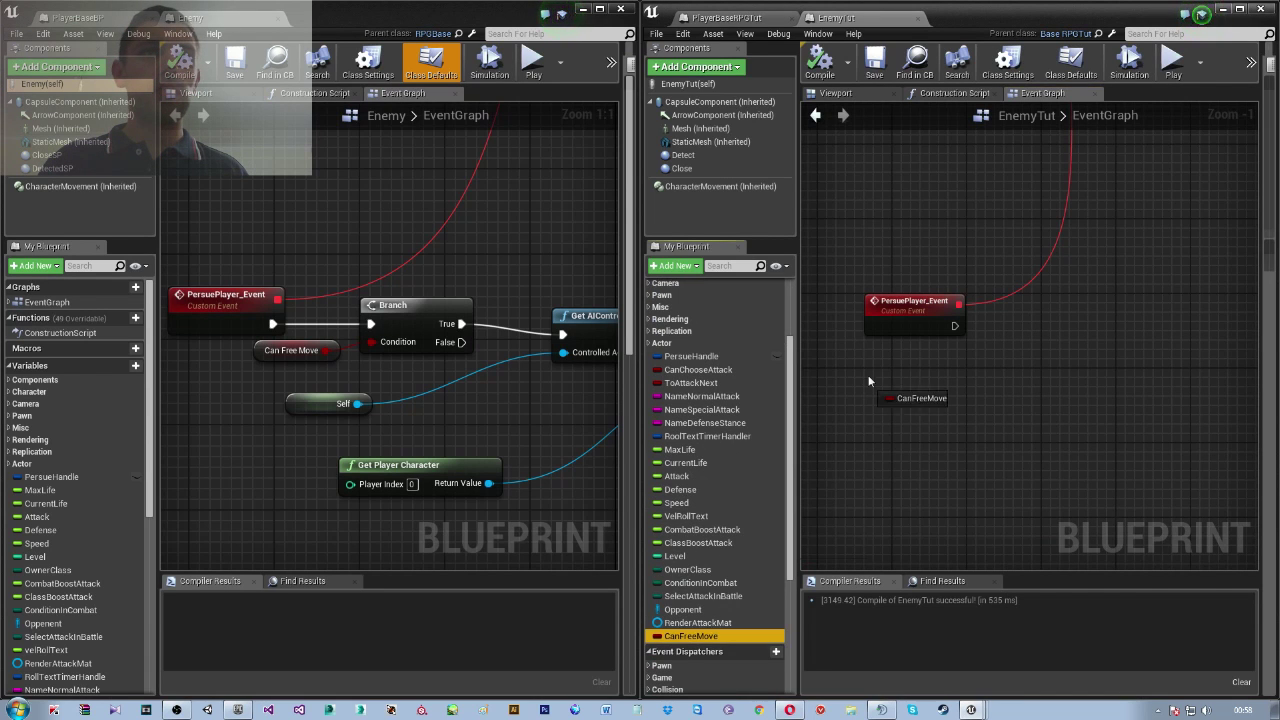
{"action": "left_click", "coordinate": [888, 392]}
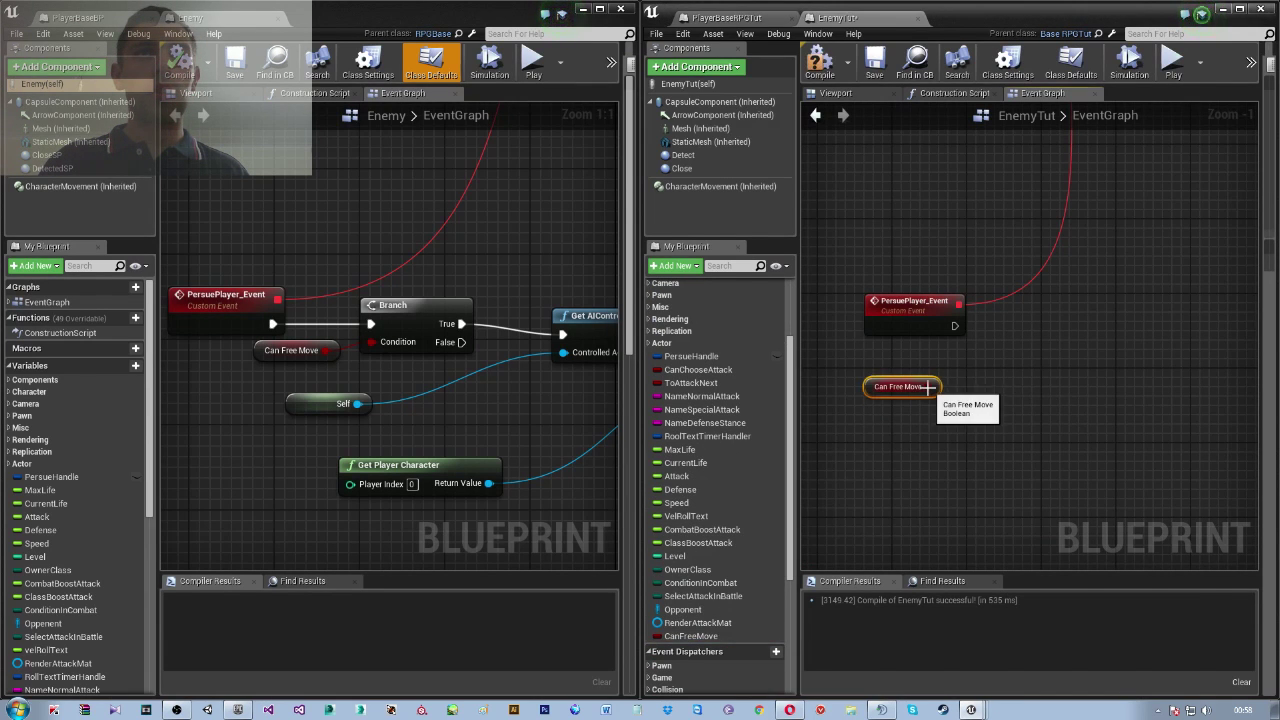
{"action": "left_click_drag", "start_coordinate": [935, 386], "coordinate": [1022, 367]}
{"action": "type", "text": "branch"}
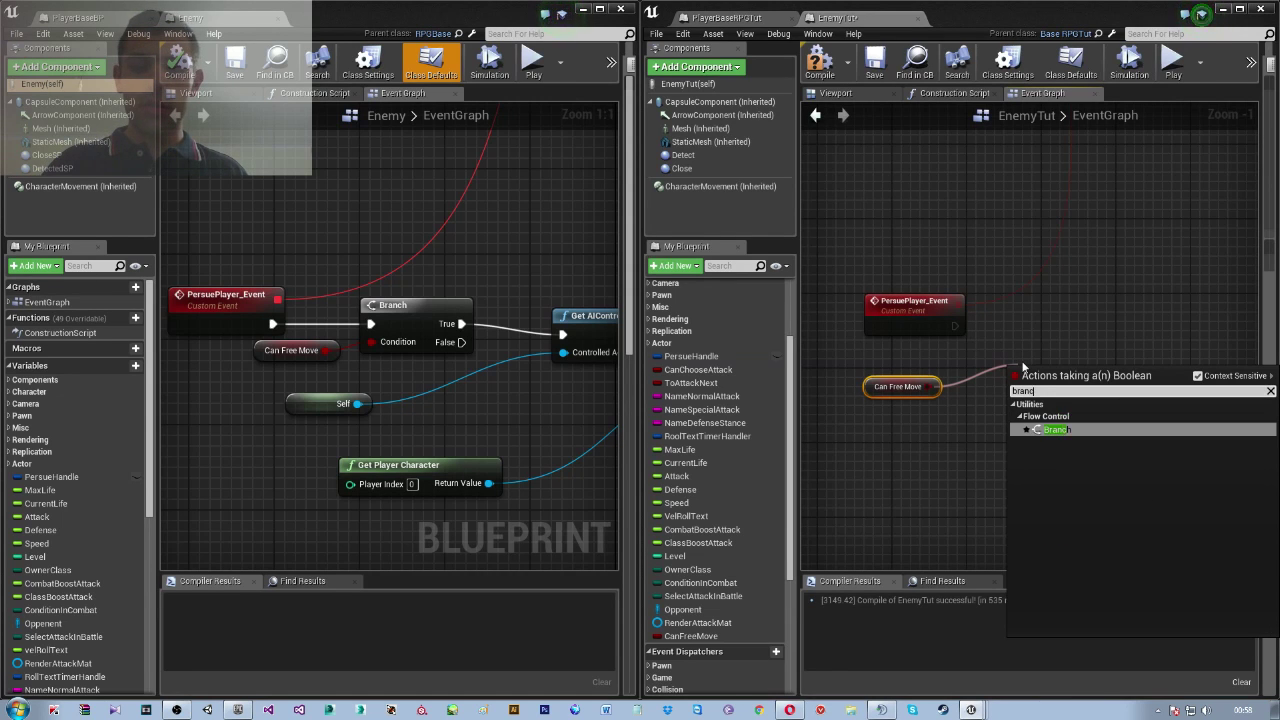
{"action": "key", "text": "Return"}
{"action": "mouse_move", "coordinate": [973, 342]}
{"action": "left_mouse_down"}
{"action": "mouse_move", "coordinate": [1022, 391]}
{"action": "mouse_move", "coordinate": [1031, 311]}
{"action": "left_mouse_up"}
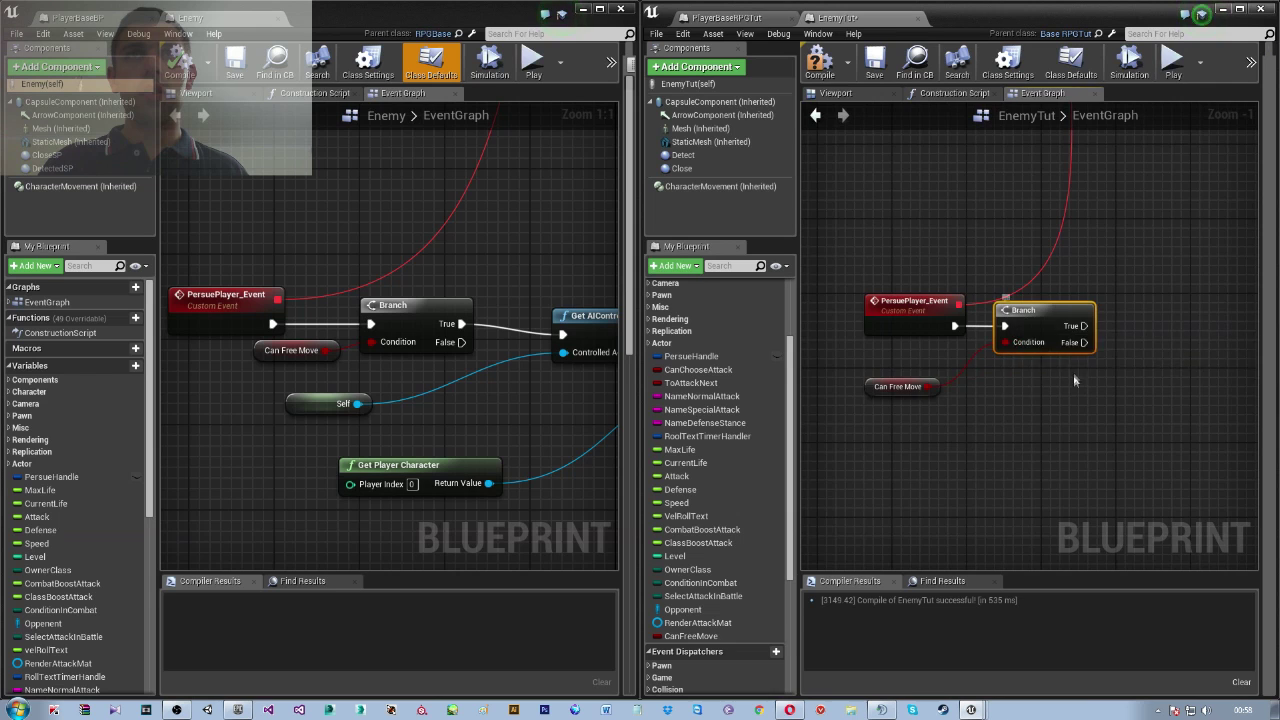
{"action": "right_click_drag", "start_coordinate": [1075, 378], "coordinate": [1009, 403]}
{"action": "right_click_drag", "start_coordinate": [581, 433], "coordinate": [404, 444]}
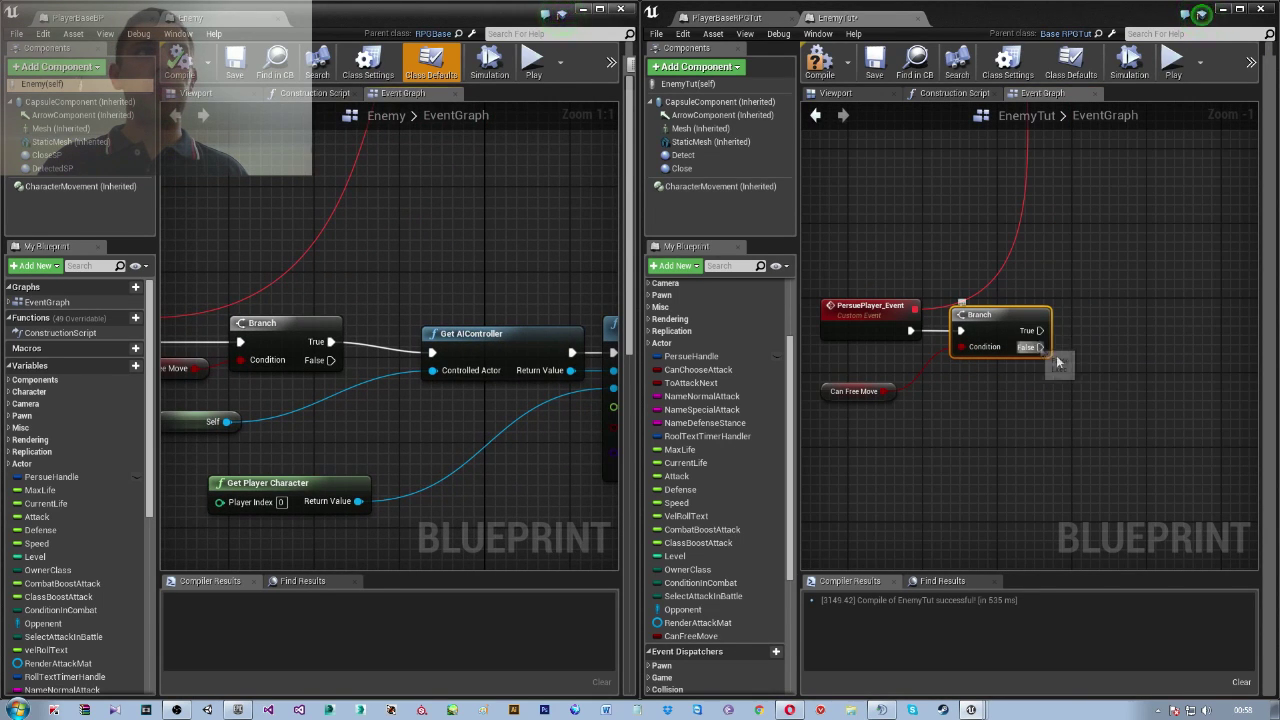
{"action": "right_click", "coordinate": [1060, 388]}
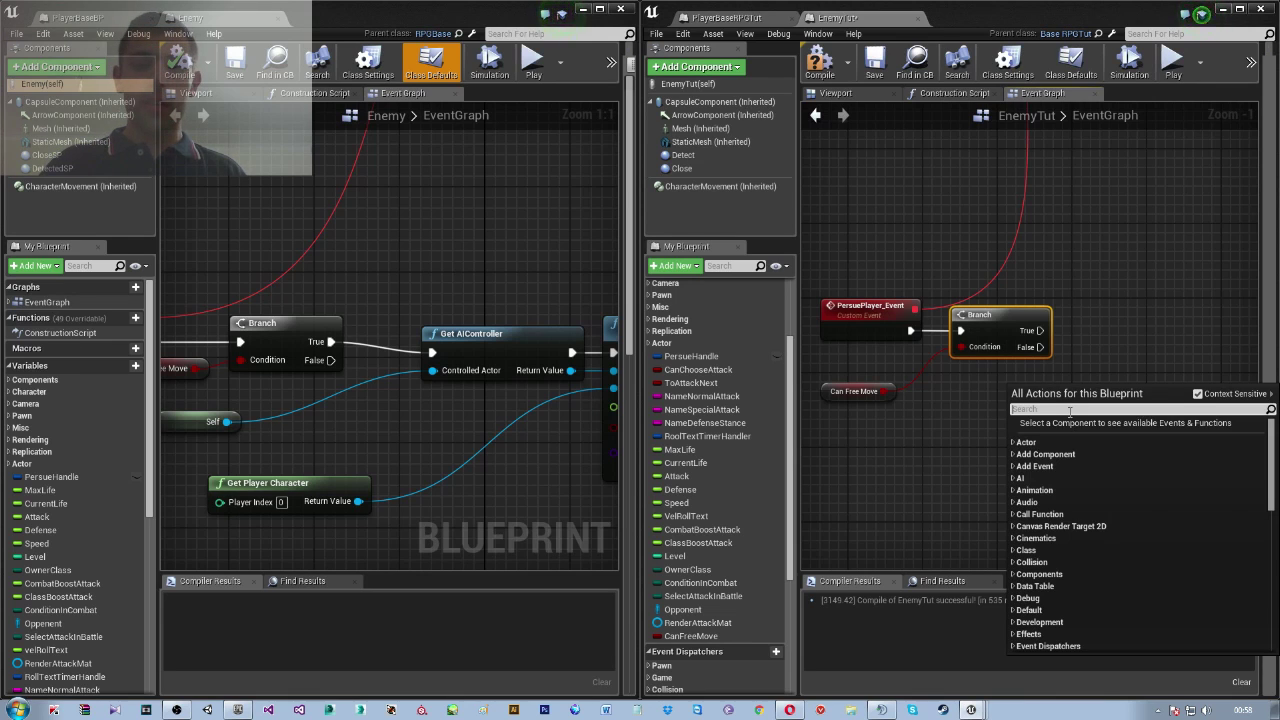
Add Get AIController beside the Branch, with a Get Controller node feeding its Controlled Actor
{"action": "type", "text": "get ai"}
{"action": "key", "text": "Return"}
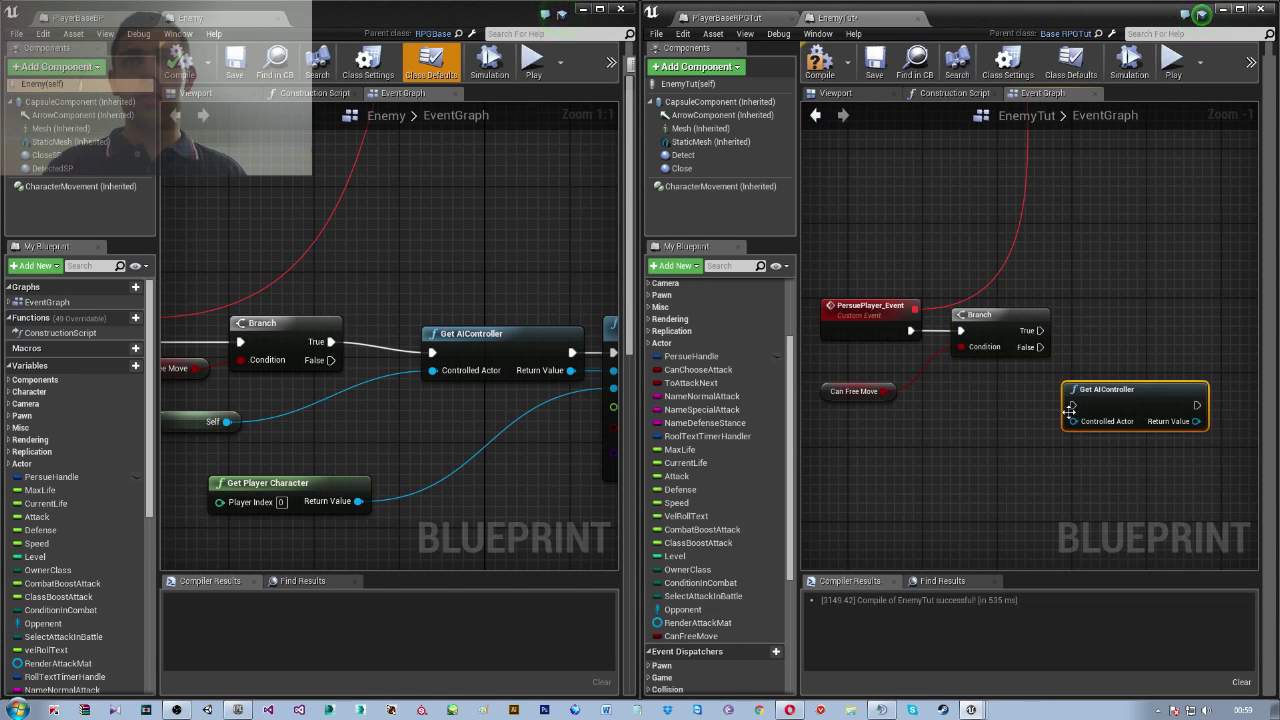
{"action": "left_click_drag", "start_coordinate": [1100, 393], "coordinate": [1116, 337]}
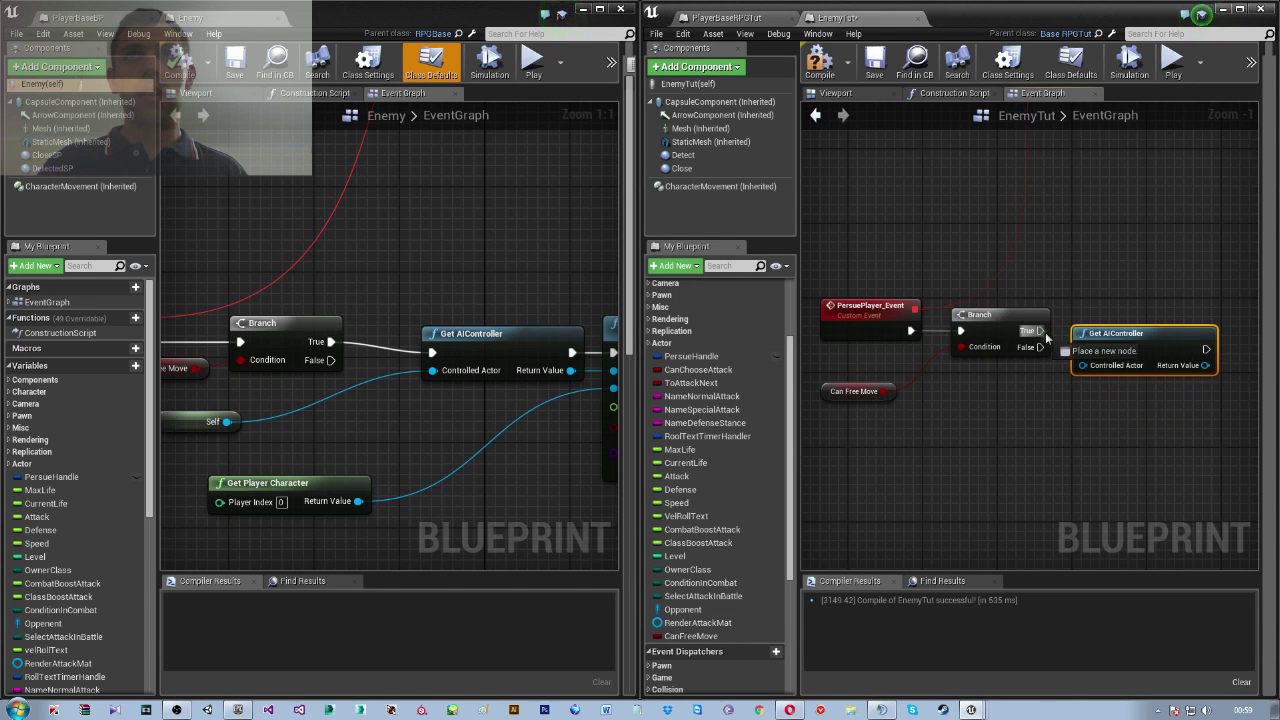
{"action": "left_click_drag", "start_coordinate": [1082, 365], "coordinate": [998, 431]}
{"action": "type", "text": "get contr"}
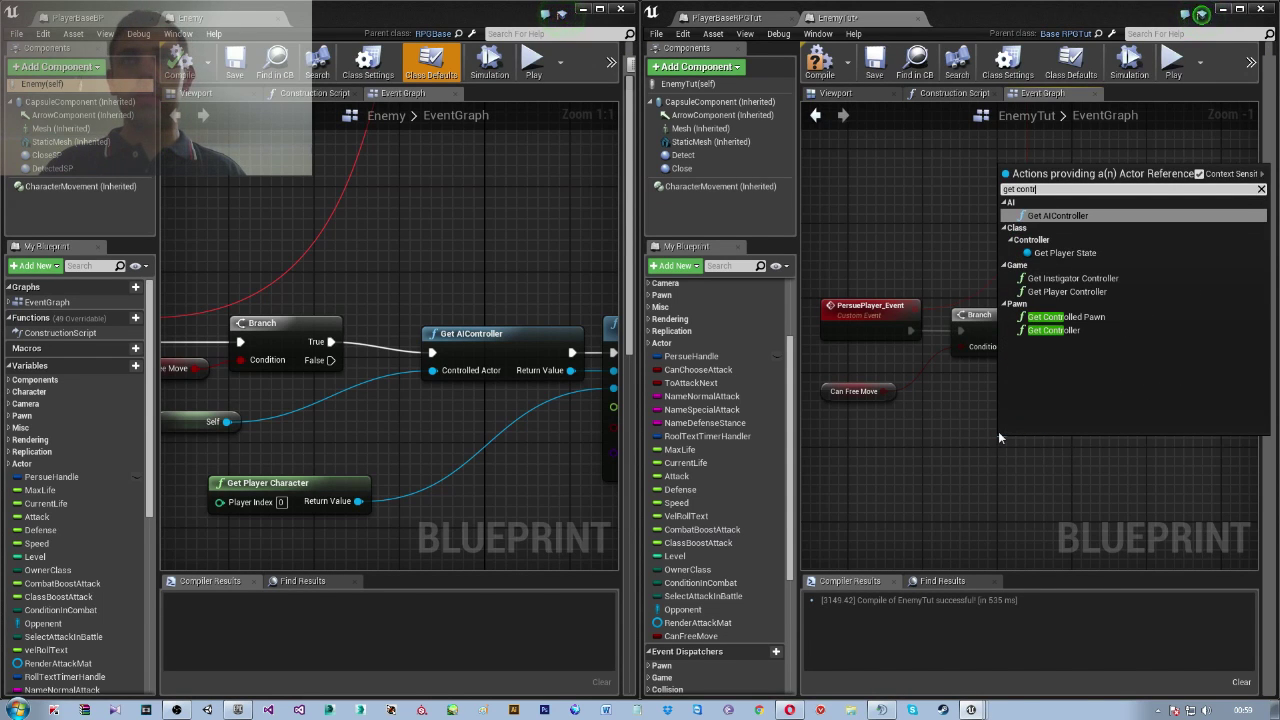
{"action": "key", "text": "Down"}
{"action": "key", "text": "Down"}
{"action": "key", "text": "Down"}
{"action": "key", "text": "Down"}
{"action": "key", "text": "Down"}
{"action": "key", "text": "Up"}
{"action": "key", "text": "Return"}
{"action": "left_click_drag", "start_coordinate": [1050, 445], "coordinate": [950, 440]}
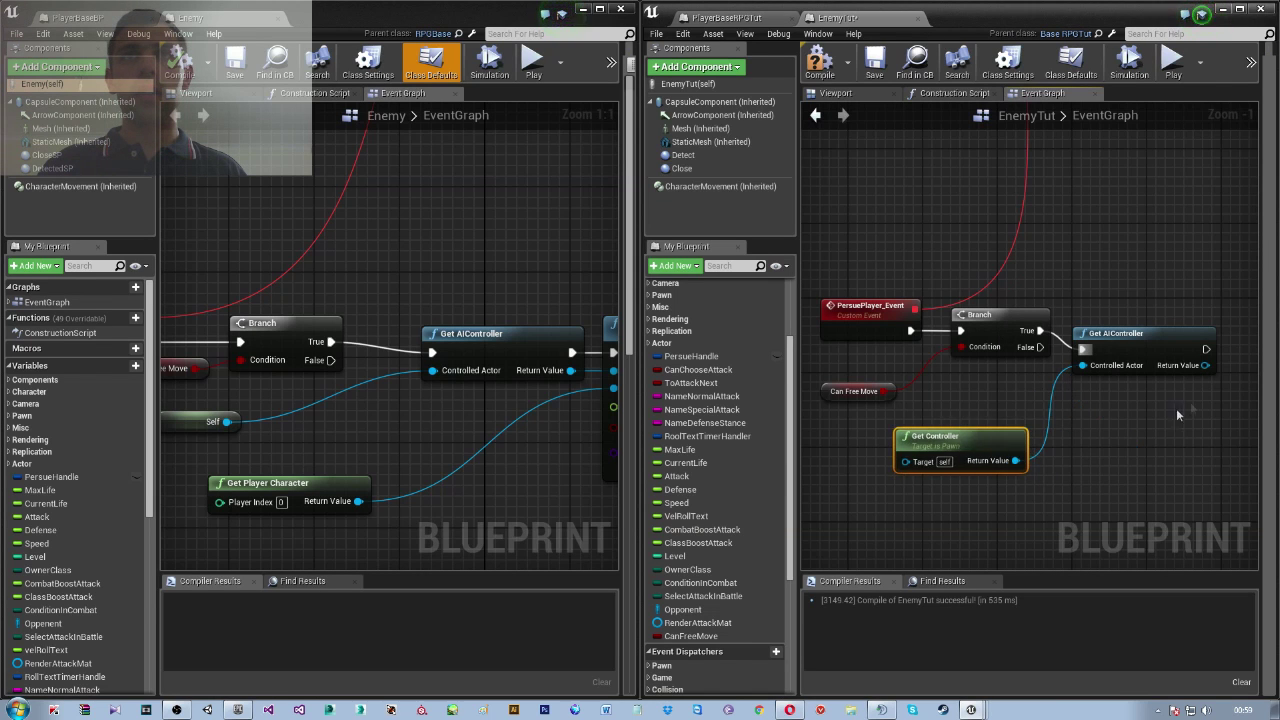
{"action": "right_click_drag", "start_coordinate": [1113, 400], "coordinate": [936, 434]}
{"action": "right_click_drag", "start_coordinate": [596, 450], "coordinate": [360, 452]}
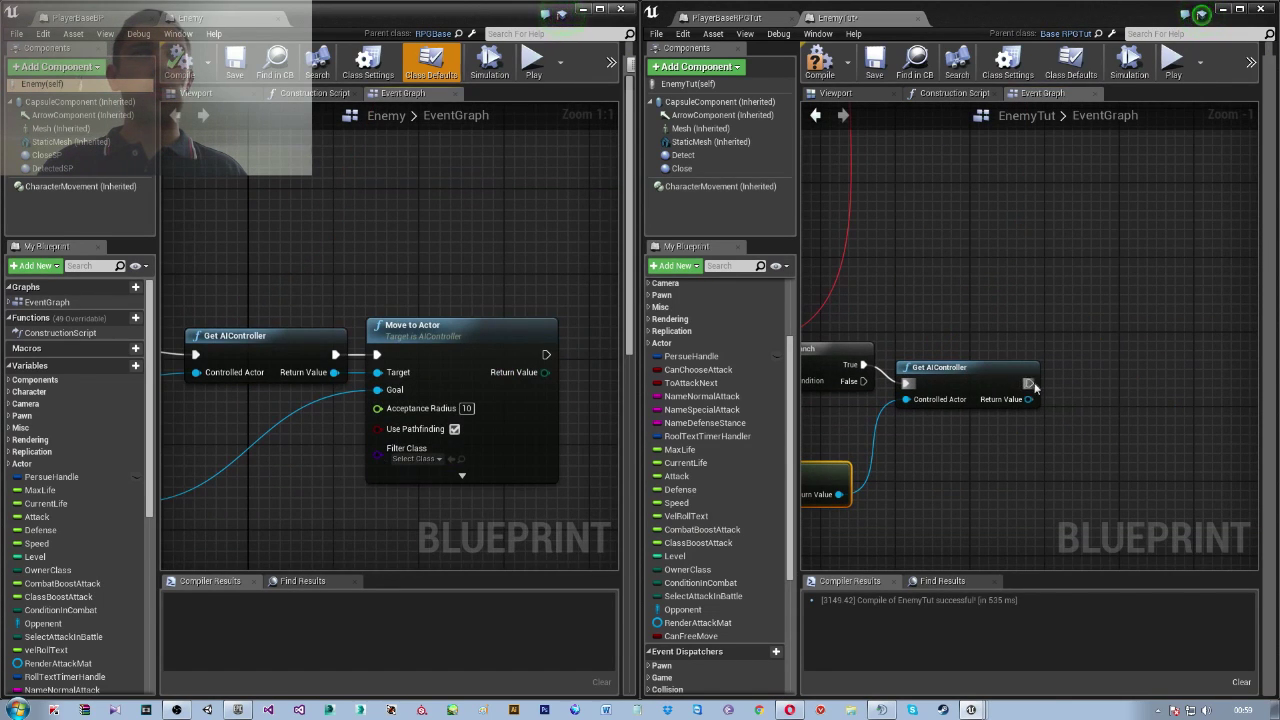
Add Move to Actor after Get AIController and compile, which reports an error
{"action": "left_click_drag", "start_coordinate": [1028, 383], "coordinate": [1150, 316]}
{"action": "type", "text": "MO"}
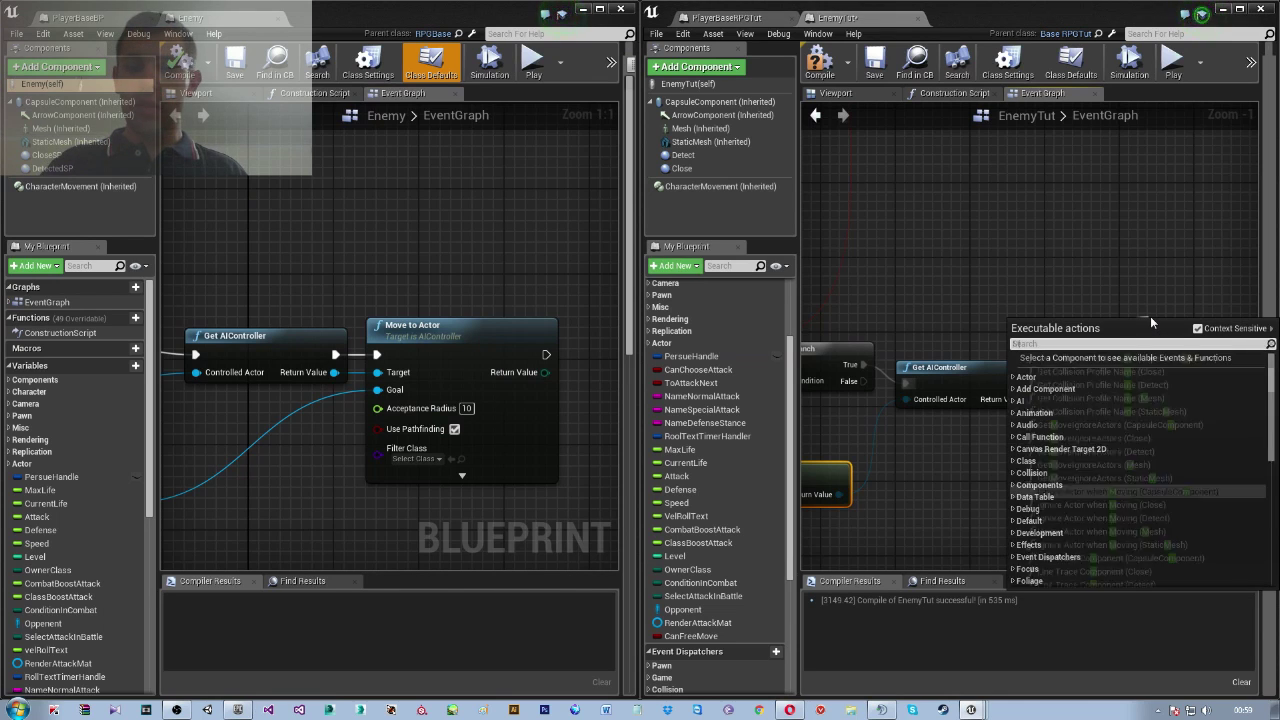
{"action": "type", "text": "veTo"}
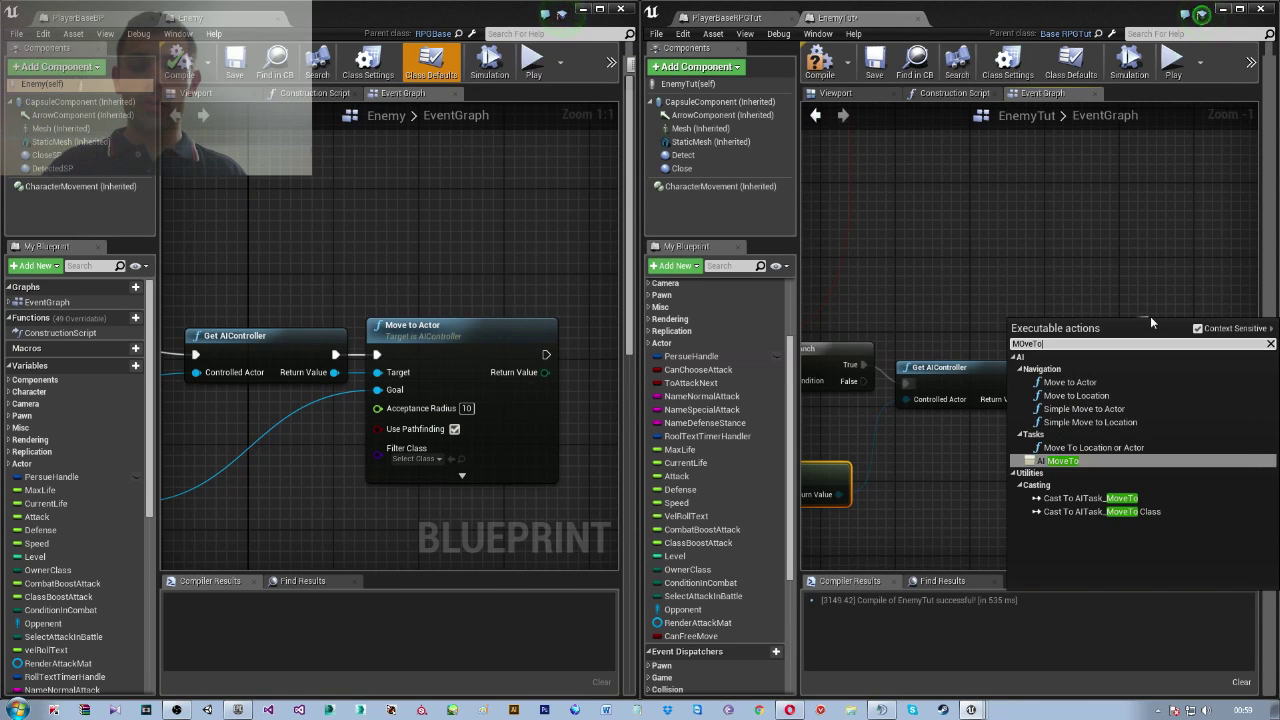
{"action": "type", "text": "actor"}
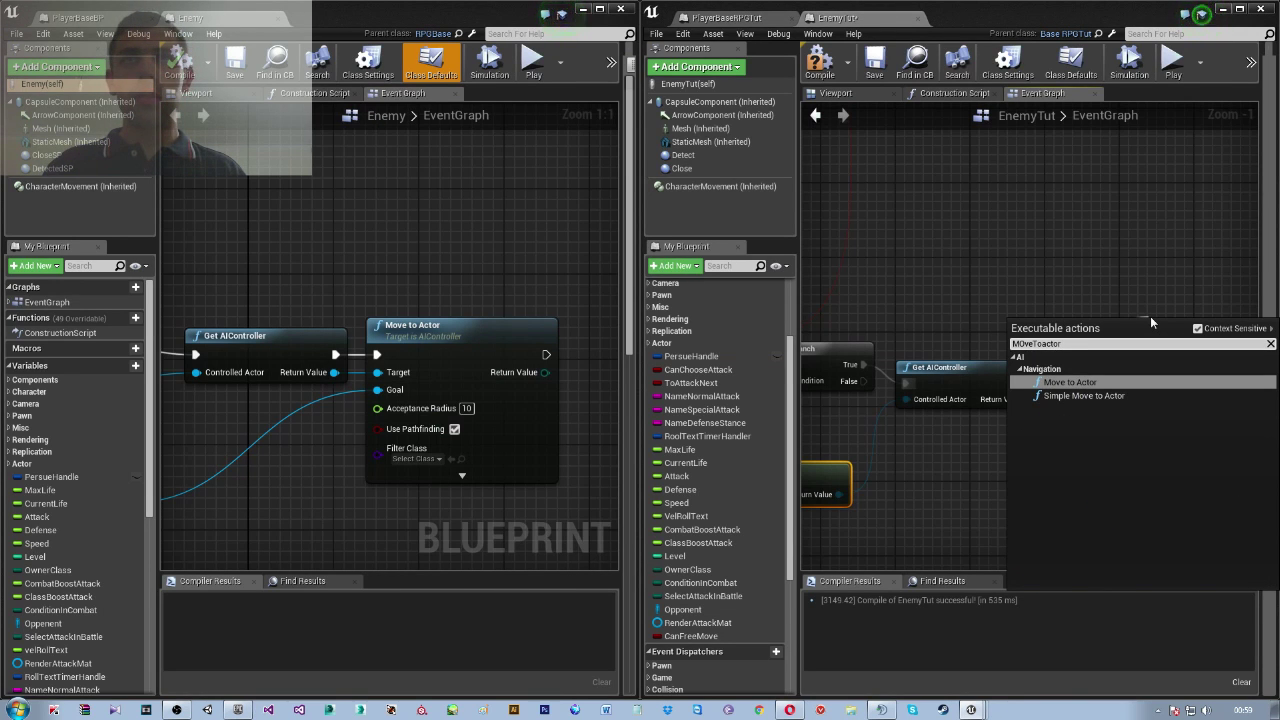
{"action": "key", "text": "Return"}
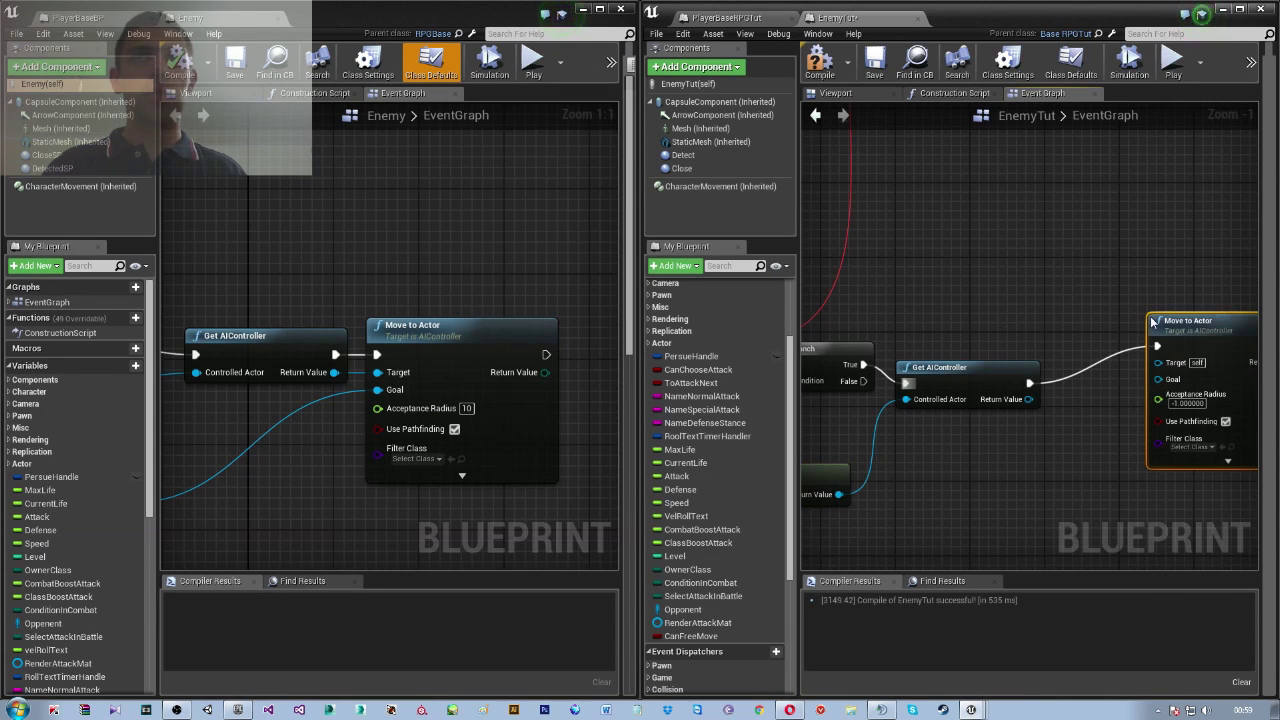
{"action": "right_click_drag", "start_coordinate": [1071, 421], "coordinate": [1105, 240]}
{"action": "left_click_drag", "start_coordinate": [1105, 240], "coordinate": [1124, 277]}
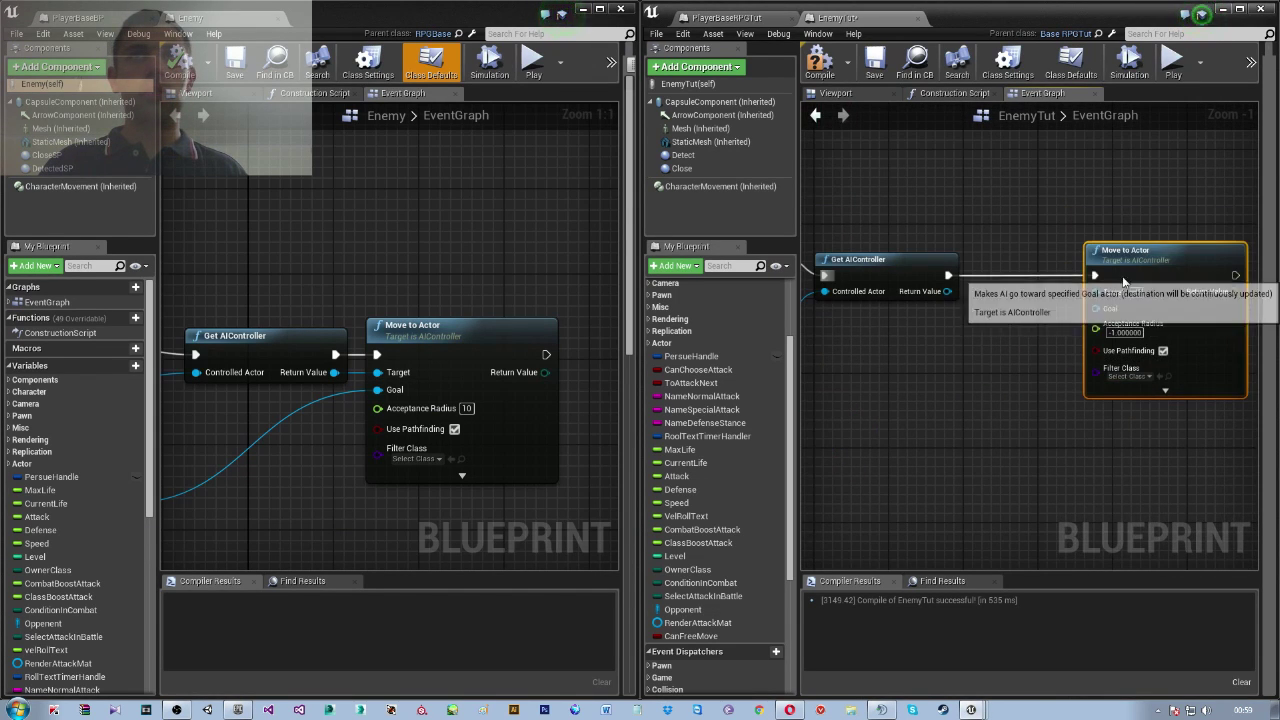
{"action": "right_click_drag", "start_coordinate": [1068, 340], "coordinate": [1153, 338]}
{"action": "mouse_move", "coordinate": [351, 406]}
{"action": "right_mouse_down"}
{"action": "mouse_move", "coordinate": [462, 365]}
{"action": "mouse_move", "coordinate": [297, 380]}
{"action": "right_mouse_up"}
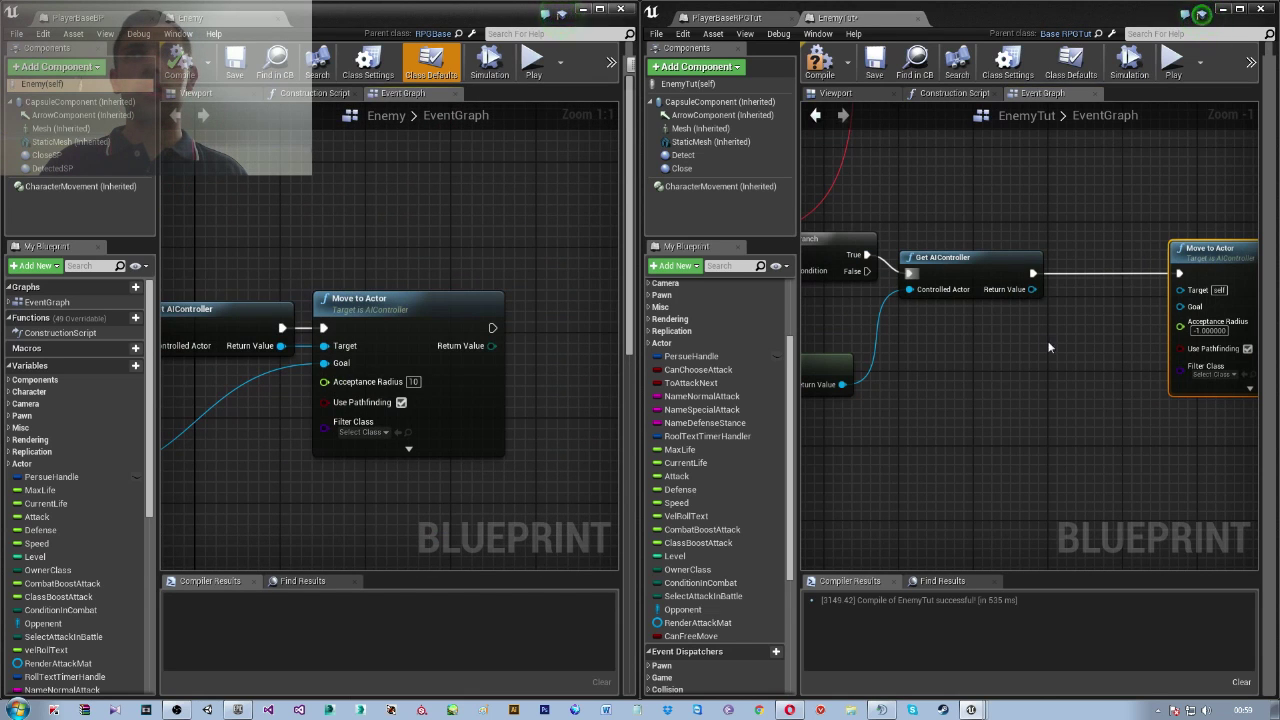
{"action": "right_click_drag", "start_coordinate": [1049, 348], "coordinate": [866, 363]}
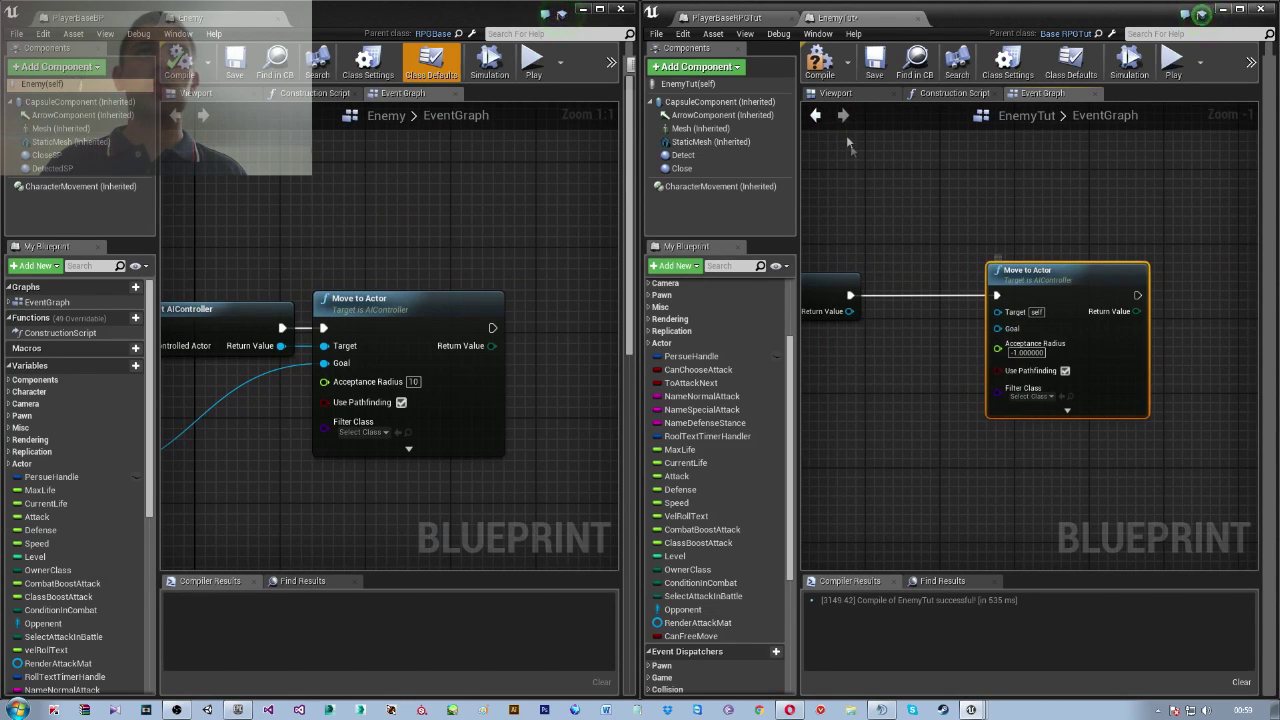
{"action": "left_click", "coordinate": [819, 60]}
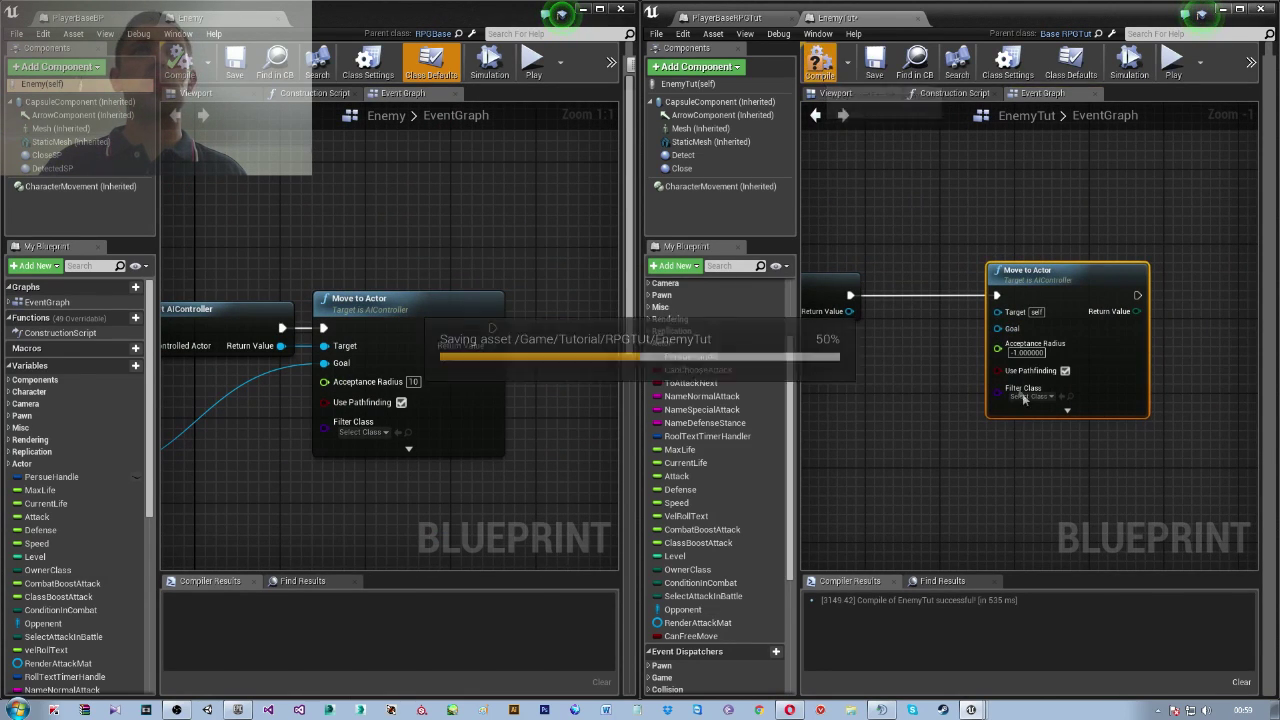
Feed Get Player Character into Move to Actor's Goal with an acceptance radius of 10
{"action": "right_click", "coordinate": [929, 375]}
{"action": "type", "text": "get pla"}
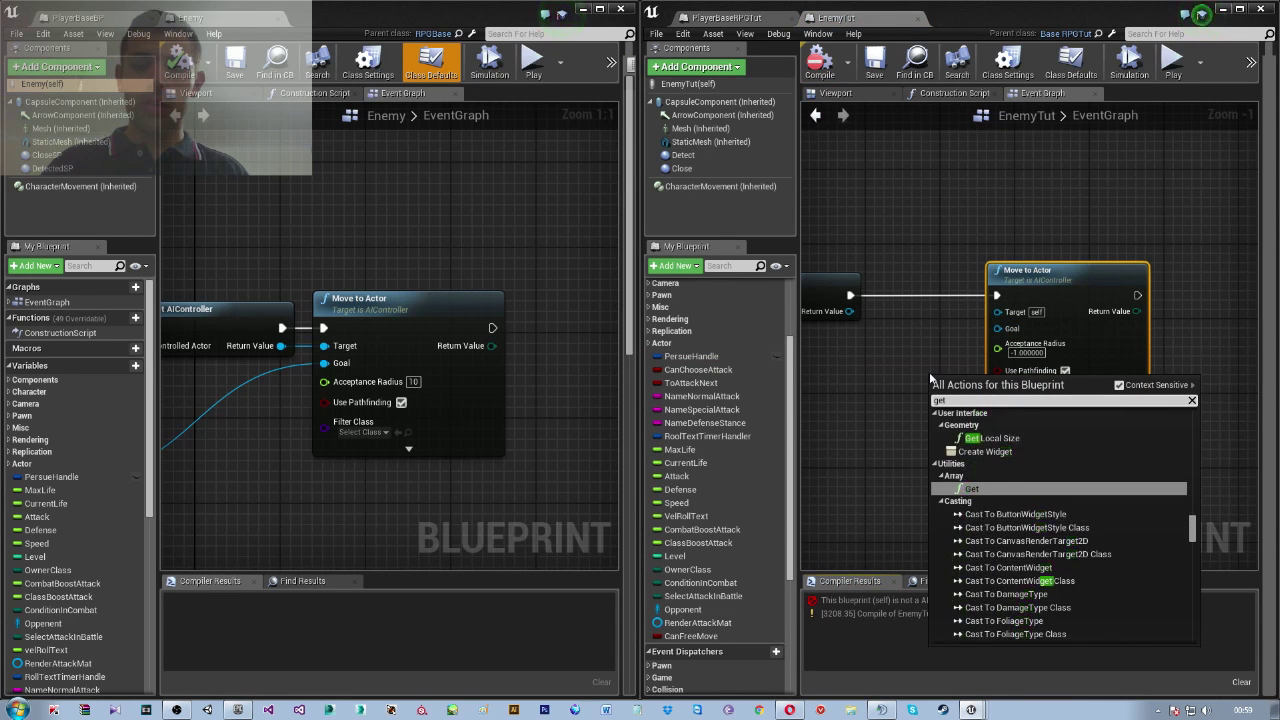
{"action": "type", "text": "yer"}
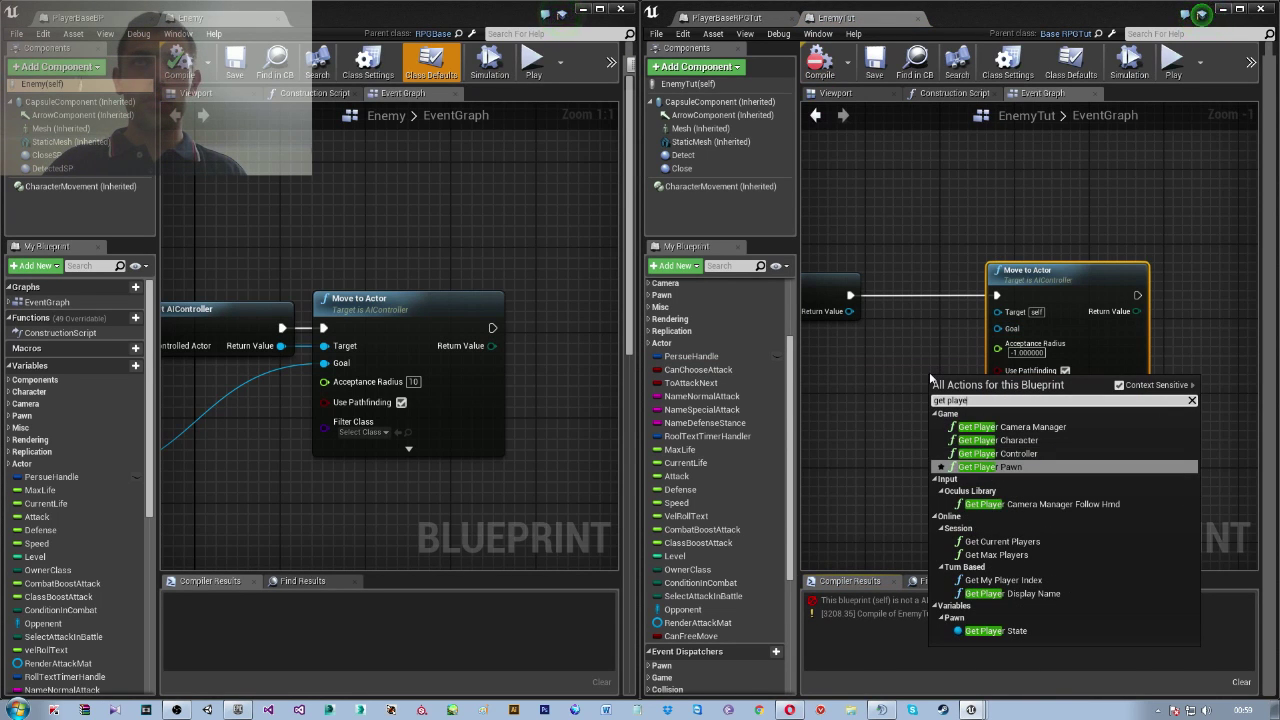
{"action": "type", "text": "ch"}
{"action": "key", "text": "Return"}
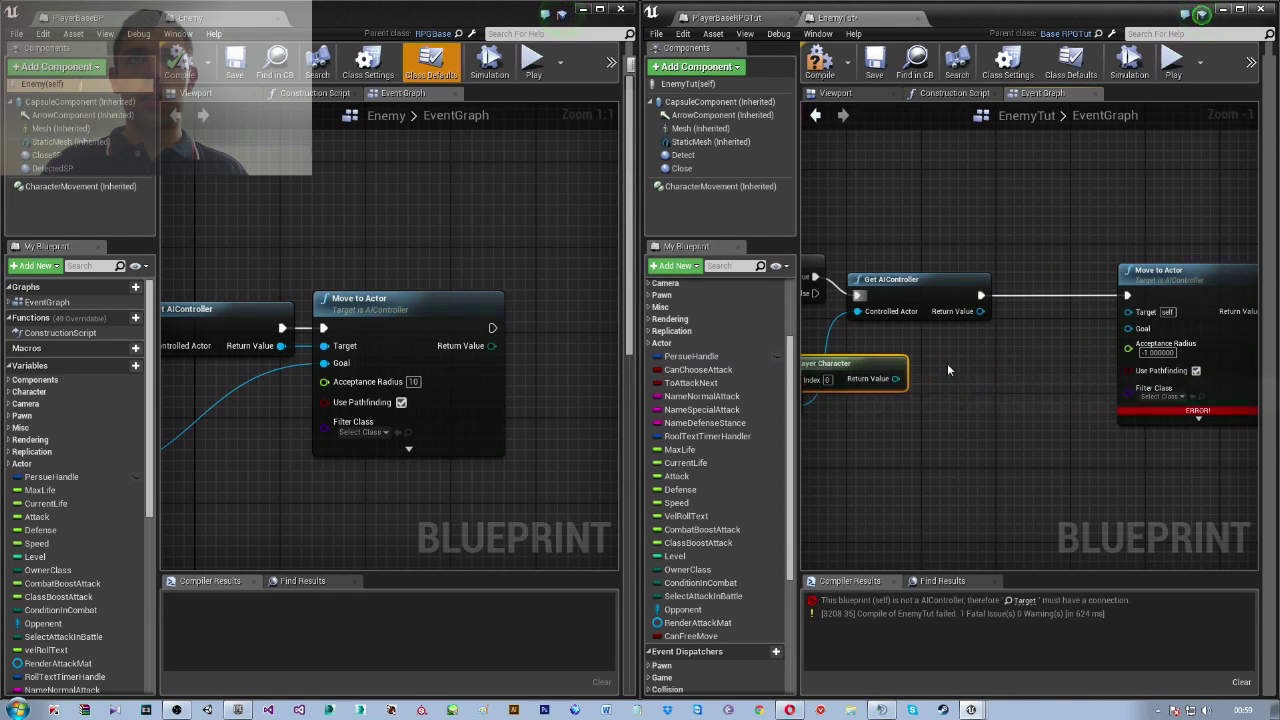
{"action": "left_click_drag", "start_coordinate": [932, 382], "coordinate": [860, 355]}
{"action": "left_click_drag", "start_coordinate": [989, 369], "coordinate": [1130, 328]}
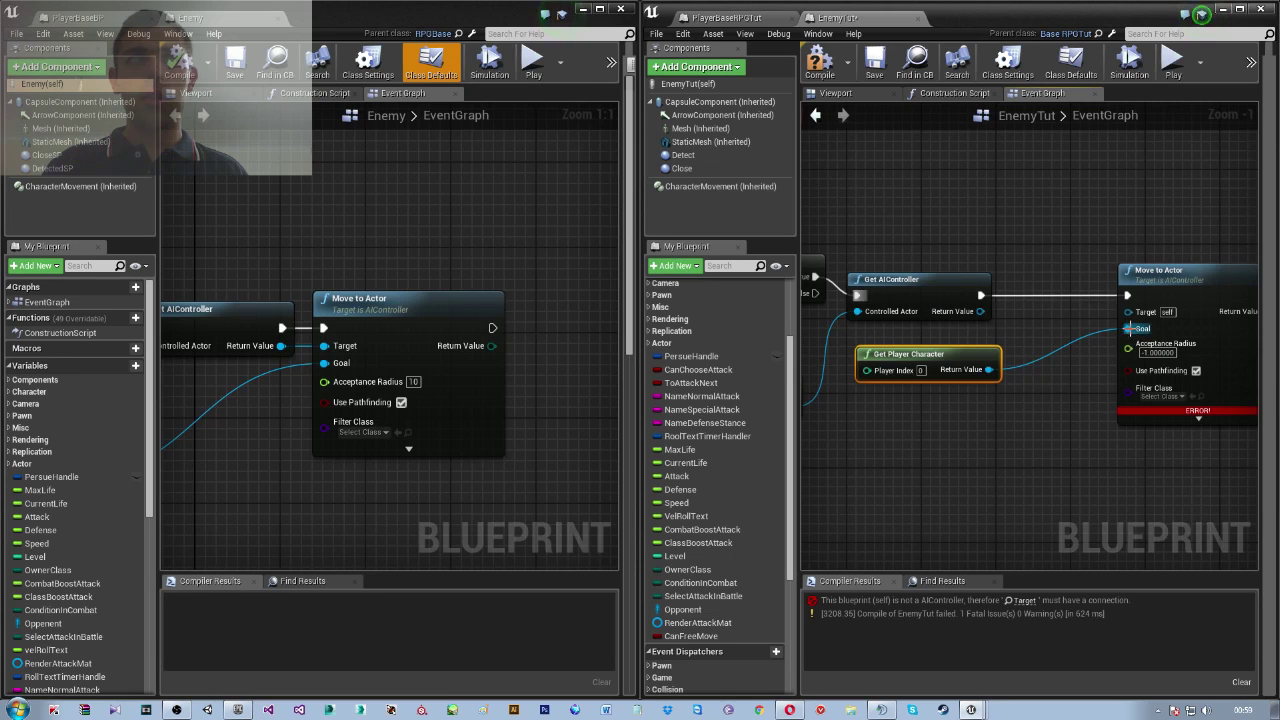
{"action": "type", "text": "10"}
{"action": "key", "text": "Return"}
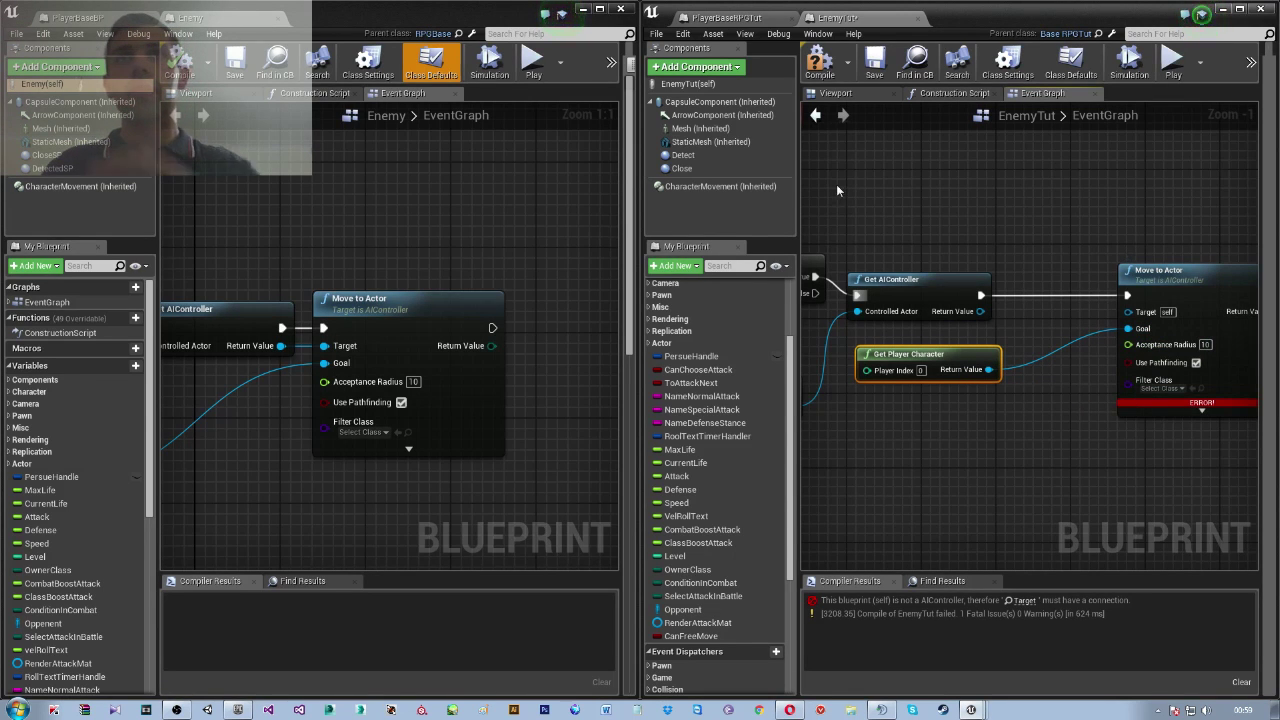
Compile EnemyTut, still failing on Target, and pan both graphs to compare nodes
{"action": "left_click", "coordinate": [820, 62]}
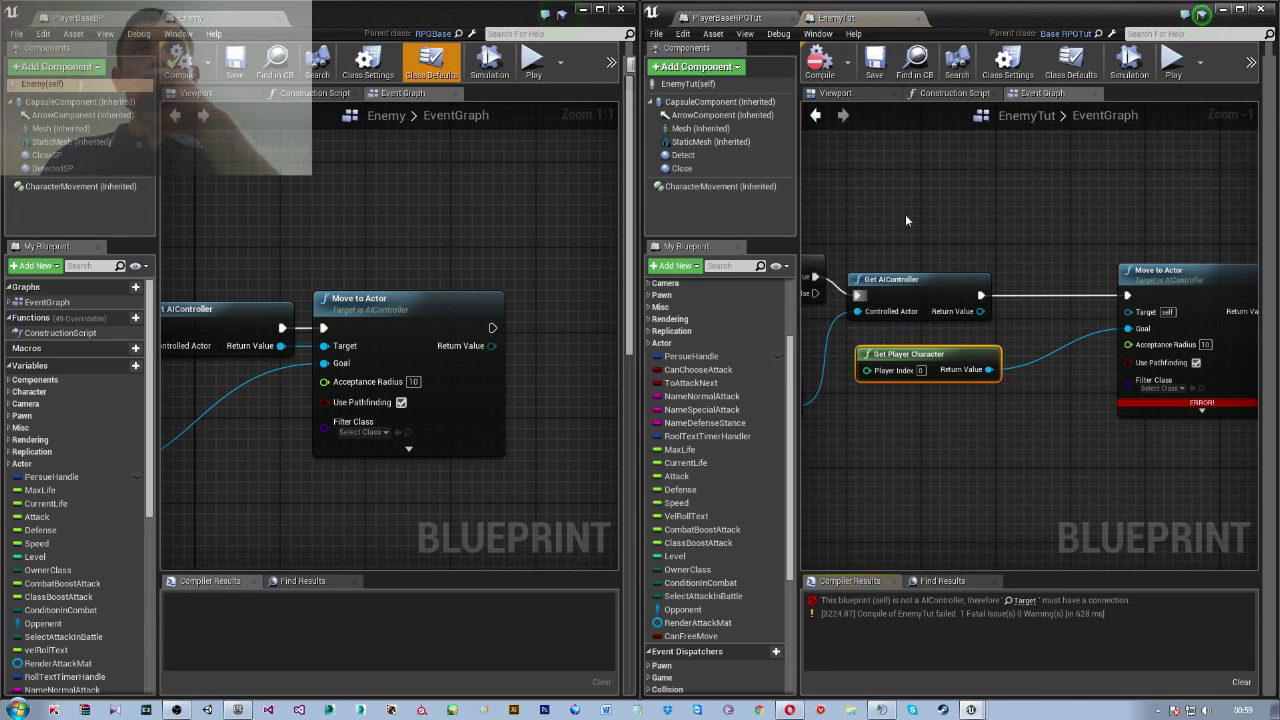
{"action": "scroll", "coordinate": [558, 355], "scroll_direction": "down", "scroll_amount": 1}
{"action": "scroll", "coordinate": [392, 380], "scroll_direction": "down", "scroll_amount": 2}
{"action": "right_click_drag", "start_coordinate": [392, 380], "coordinate": [584, 317]}
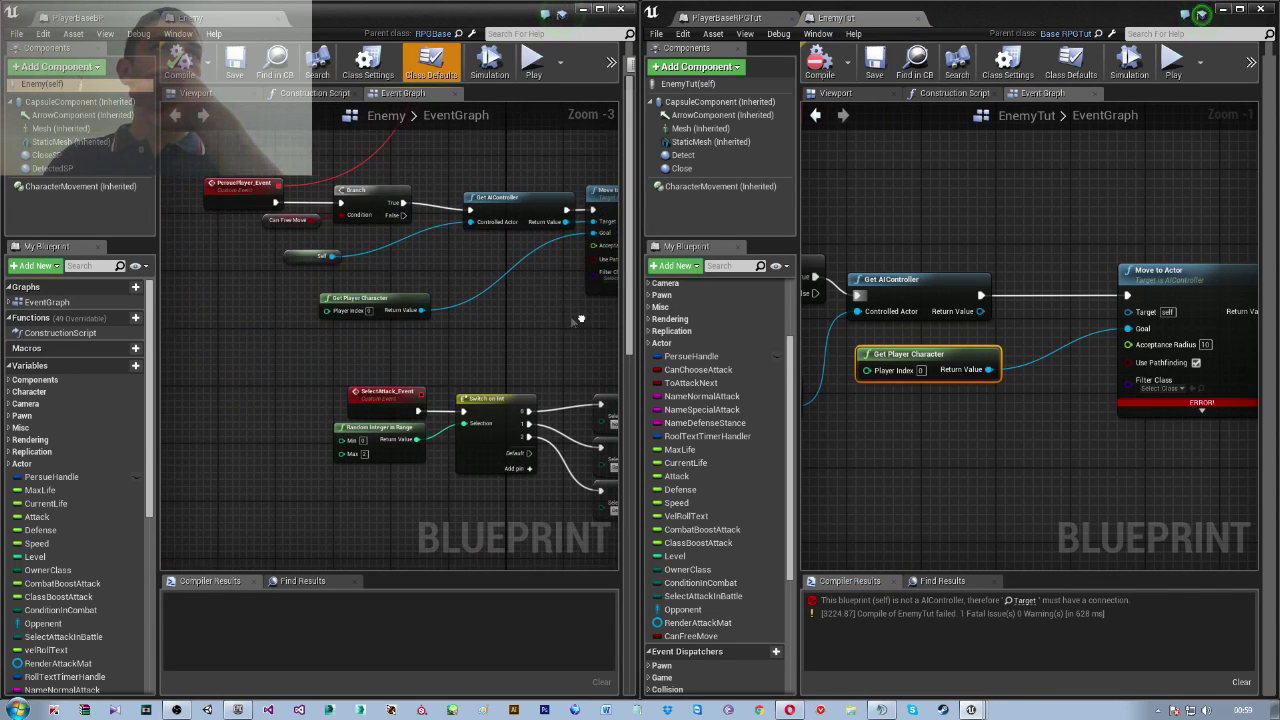
{"action": "right_click_drag", "start_coordinate": [914, 396], "coordinate": [1053, 352]}
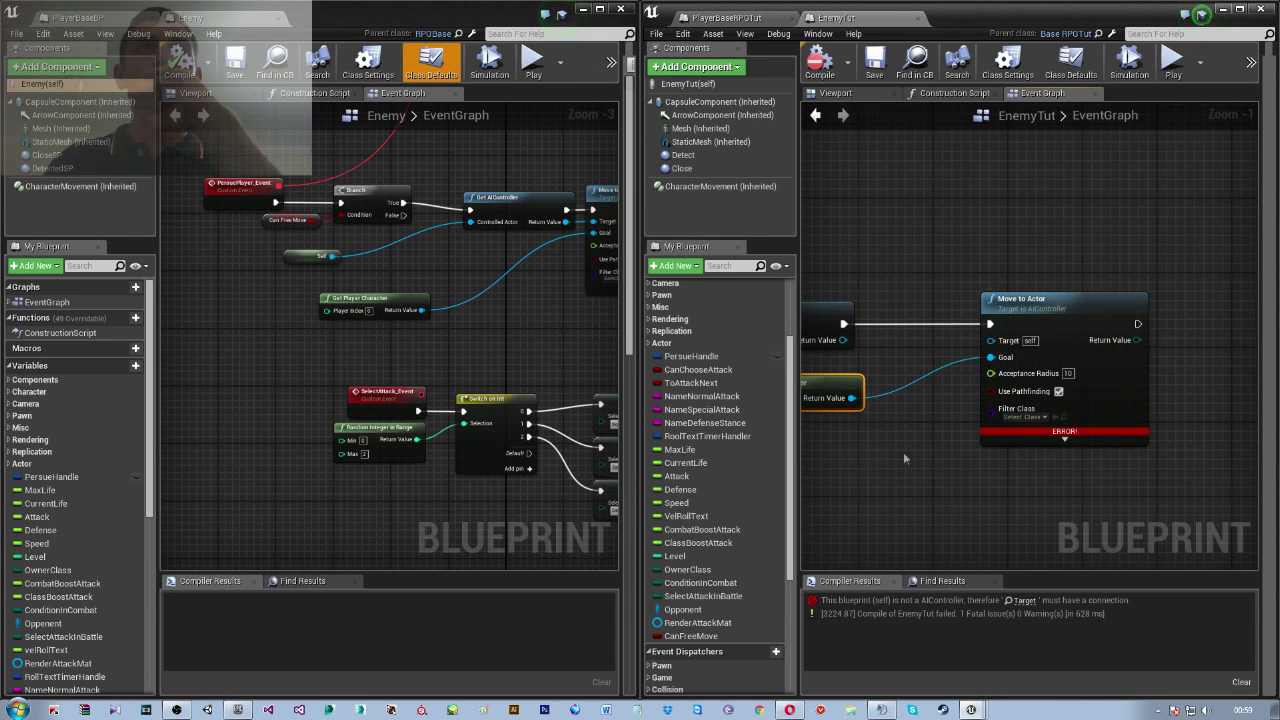
{"action": "right_click_drag", "start_coordinate": [903, 452], "coordinate": [917, 416]}
{"action": "scroll", "coordinate": [1059, 480], "scroll_direction": "down", "scroll_amount": 1}
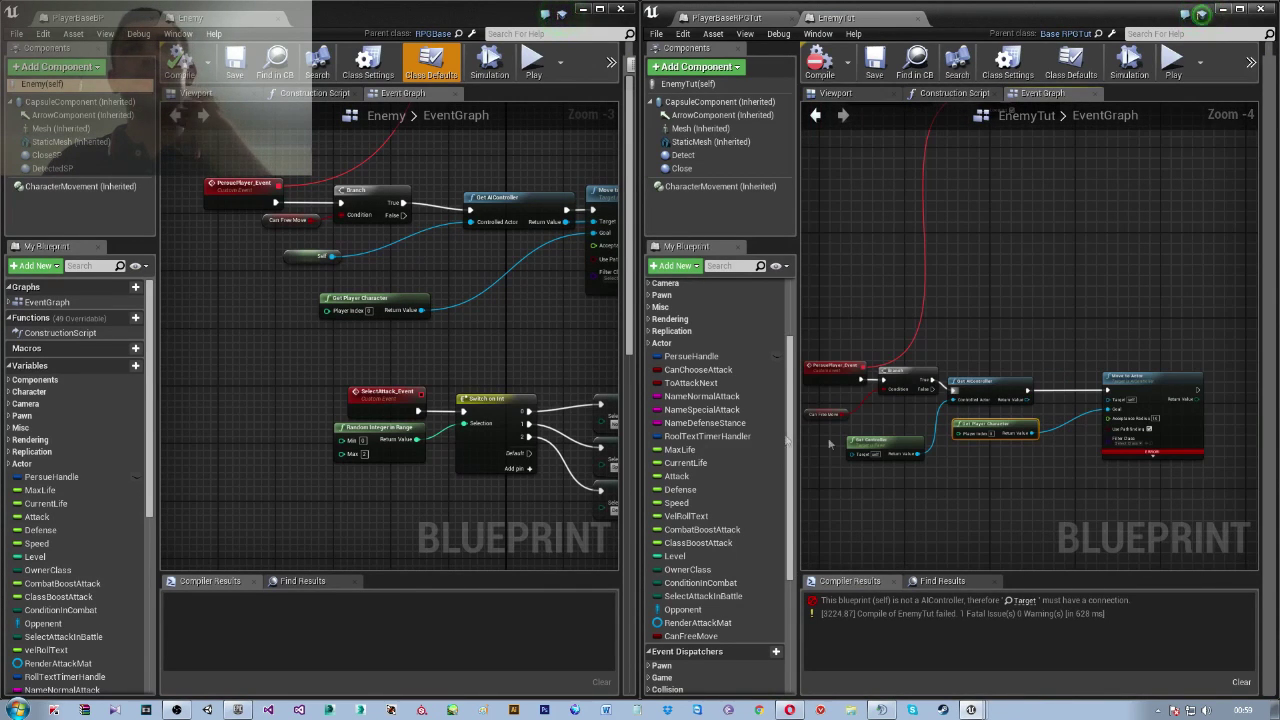
{"action": "right_click_drag", "start_coordinate": [408, 486], "coordinate": [388, 398]}
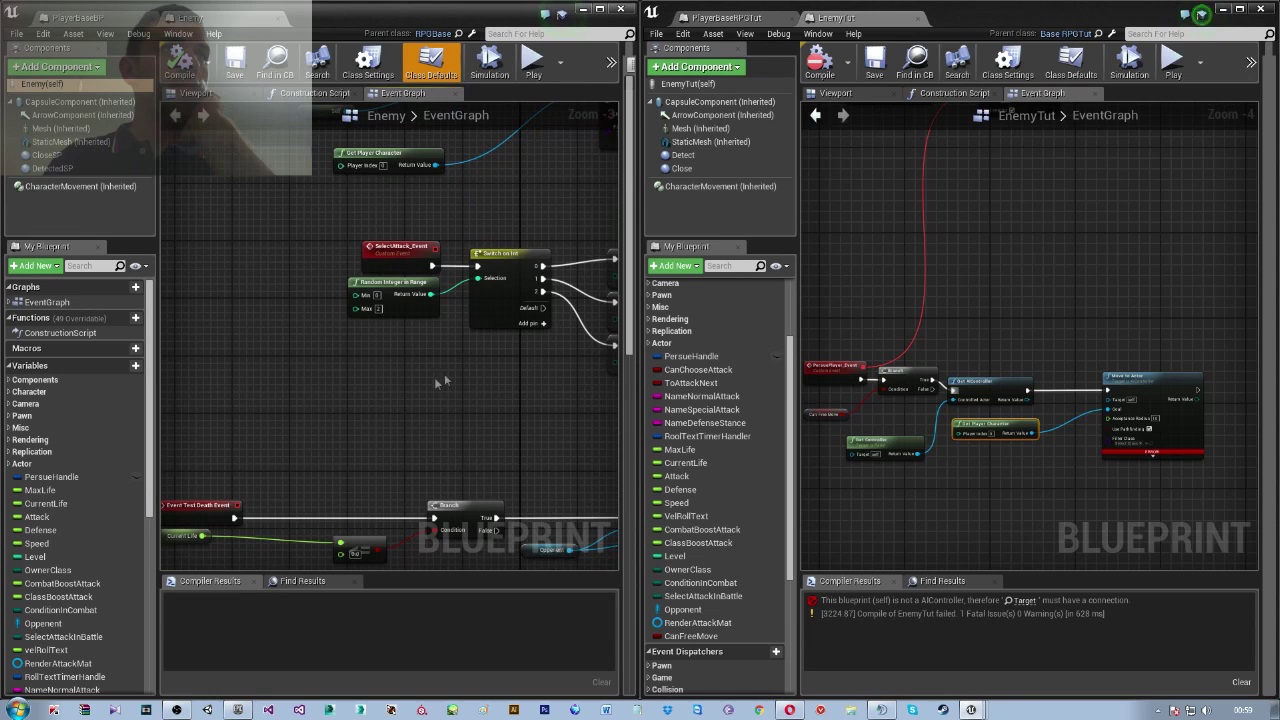
Pan both graphs to bring EnemyTut's Detect end-overlap nodes and the reference logic into view
{"action": "right_click_drag", "start_coordinate": [931, 505], "coordinate": [998, 483]}
{"action": "right_click_drag", "start_coordinate": [1062, 457], "coordinate": [1081, 446]}
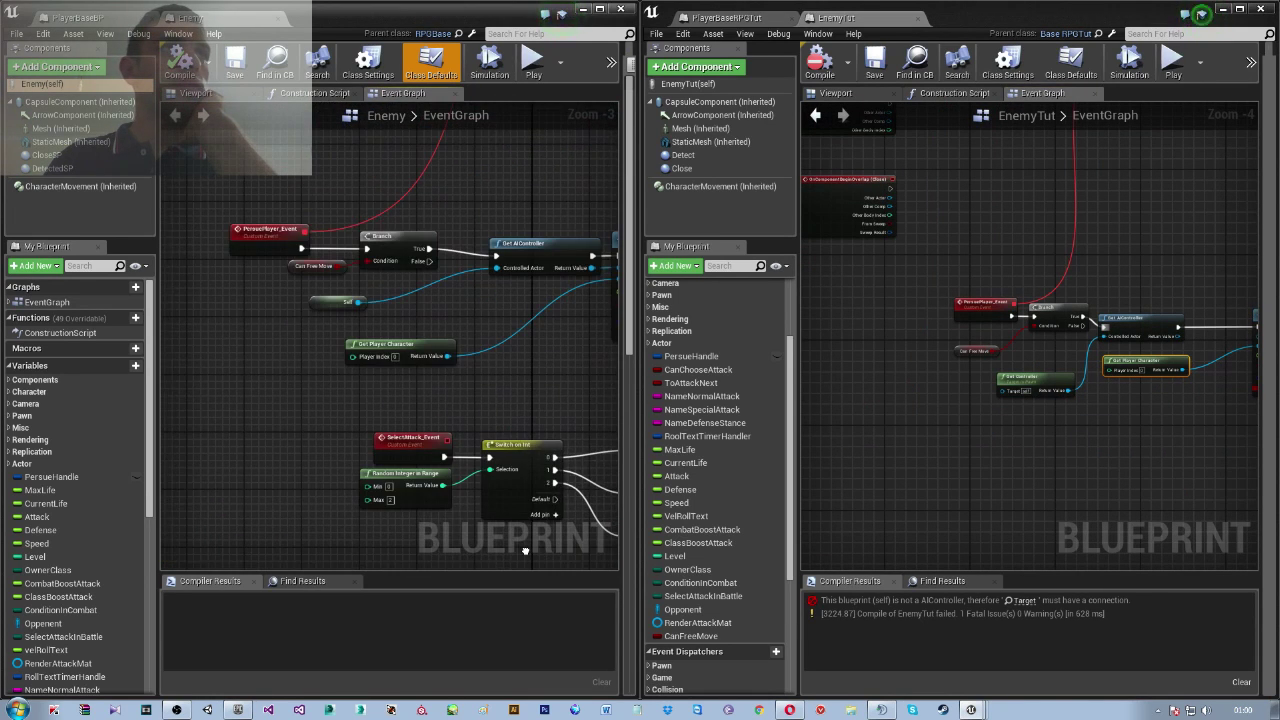
{"action": "scroll", "coordinate": [480, 416], "scroll_direction": "down", "scroll_amount": 3}
{"action": "right_click_drag", "start_coordinate": [949, 301], "coordinate": [944, 493]}
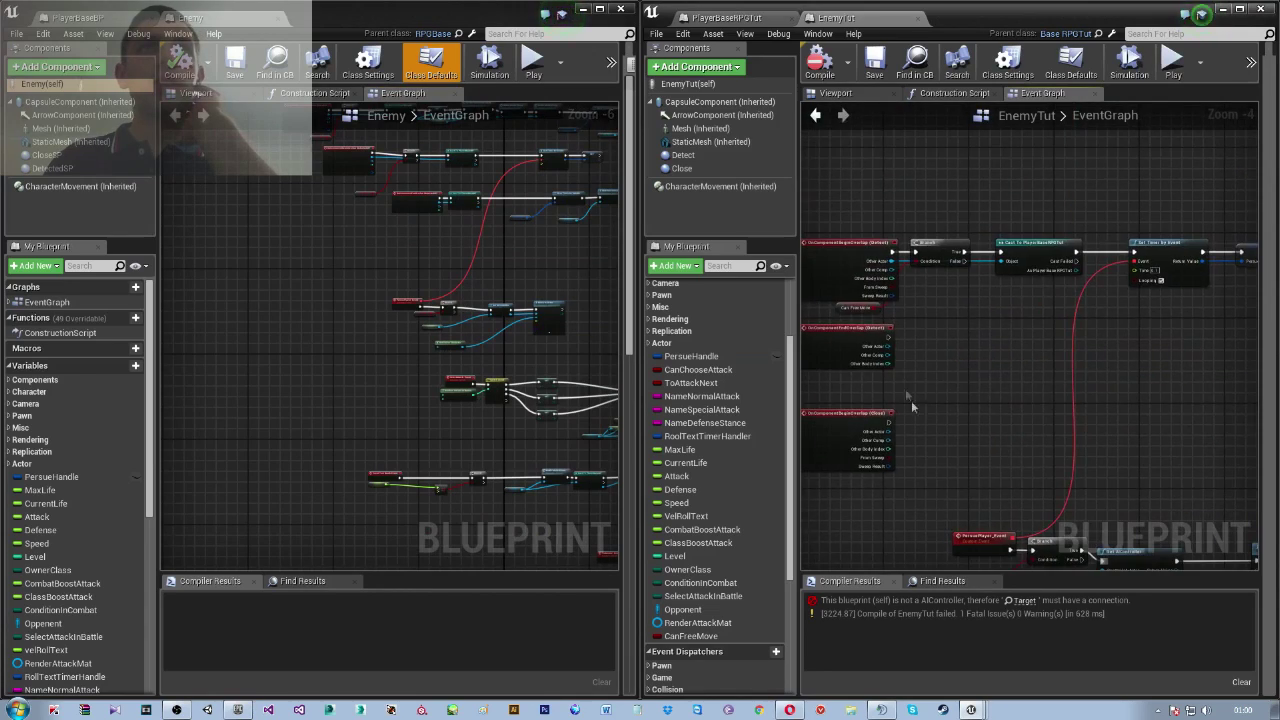
{"action": "right_click_drag", "start_coordinate": [944, 551], "coordinate": [960, 568]}
{"action": "mouse_move", "coordinate": [437, 200]}
{"action": "right_mouse_down"}
{"action": "mouse_move", "coordinate": [392, 300]}
{"action": "mouse_move", "coordinate": [497, 307]}
{"action": "mouse_move", "coordinate": [347, 300]}
{"action": "right_mouse_up"}
{"action": "scroll", "coordinate": [392, 300], "scroll_direction": "up", "scroll_amount": 4}
{"action": "scroll", "coordinate": [497, 307], "scroll_direction": "up", "scroll_amount": 1}
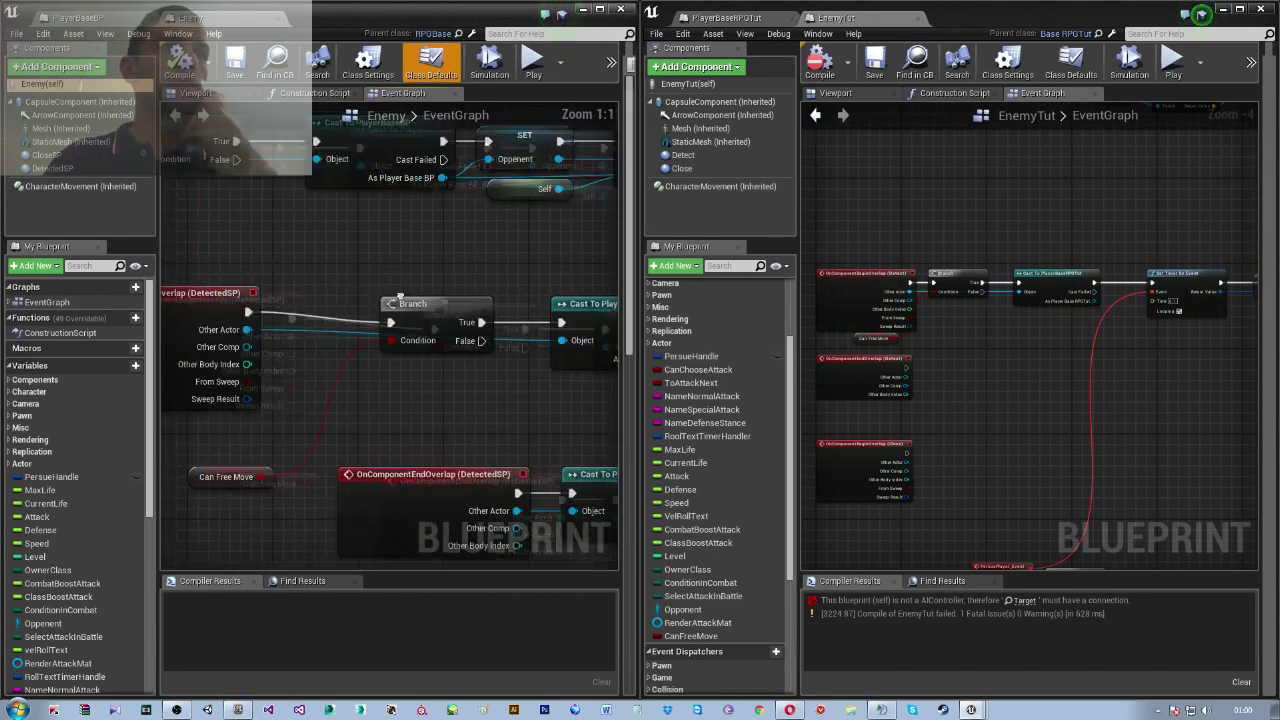
{"action": "scroll", "coordinate": [922, 394], "scroll_direction": "up", "scroll_amount": 2}
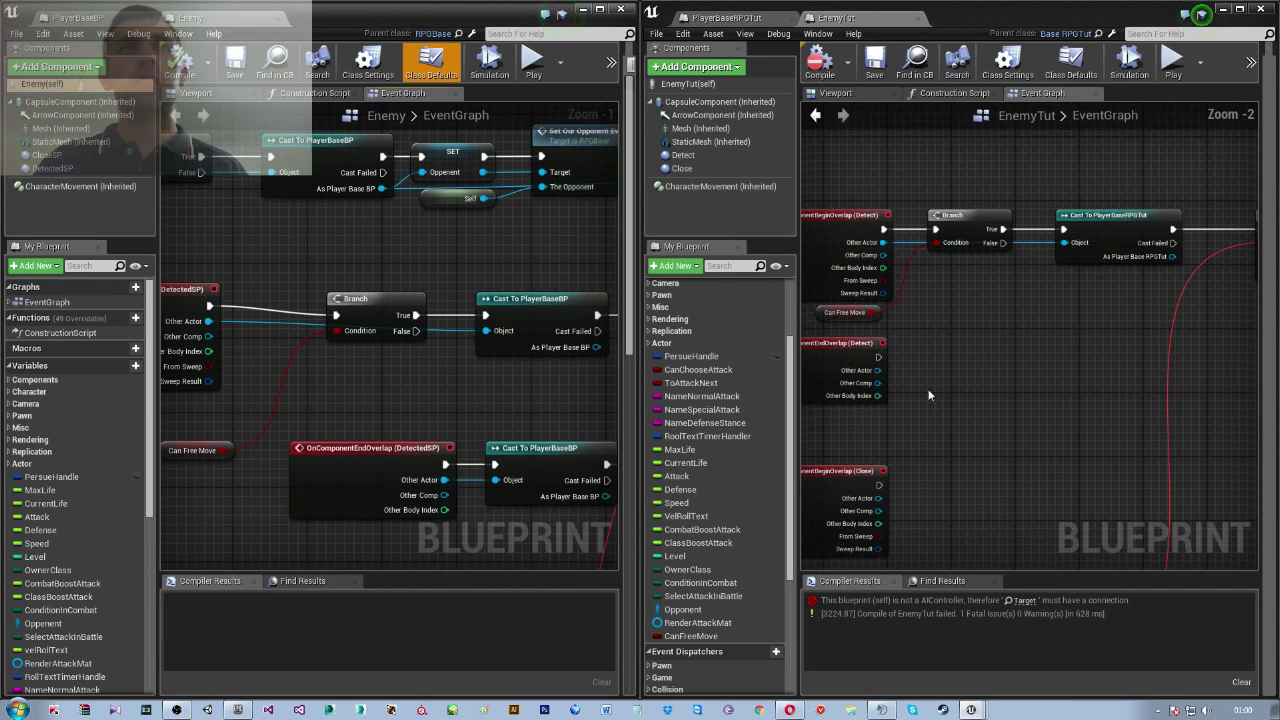
Add a Can Free Move getter driving a Branch, and wire the Detect end-overlap event into it
{"action": "right_click", "coordinate": [884, 430]}
{"action": "type", "text": "can free"}
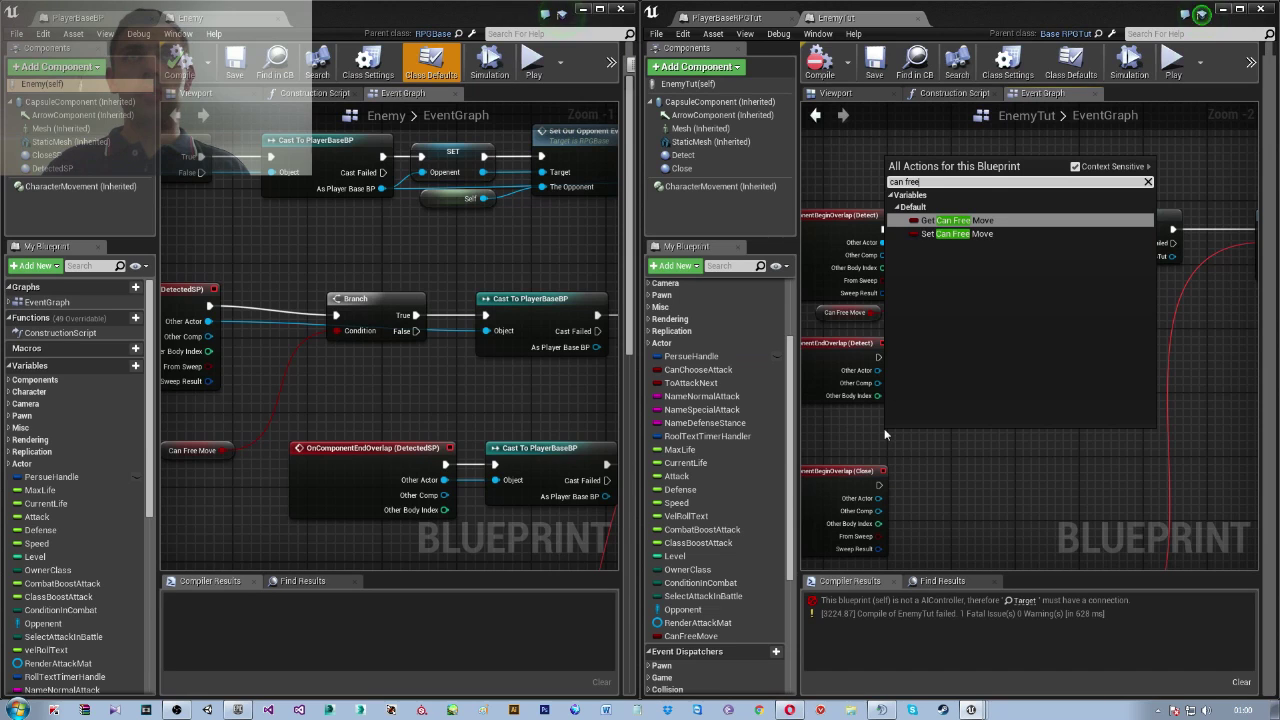
{"action": "key", "text": "Return"}
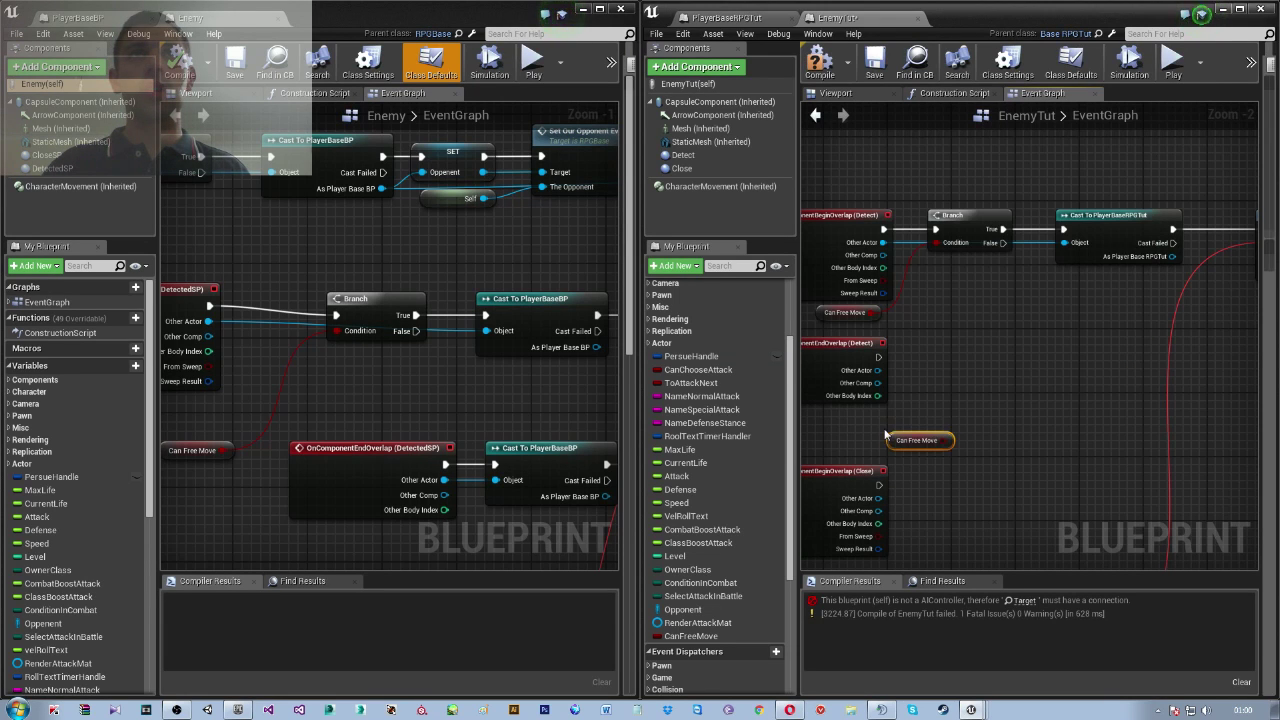
{"action": "mouse_move", "coordinate": [915, 440]}
{"action": "left_mouse_down"}
{"action": "mouse_move", "coordinate": [890, 432]}
{"action": "mouse_move", "coordinate": [936, 393]}
{"action": "left_mouse_up"}
{"action": "type", "text": "branc"}
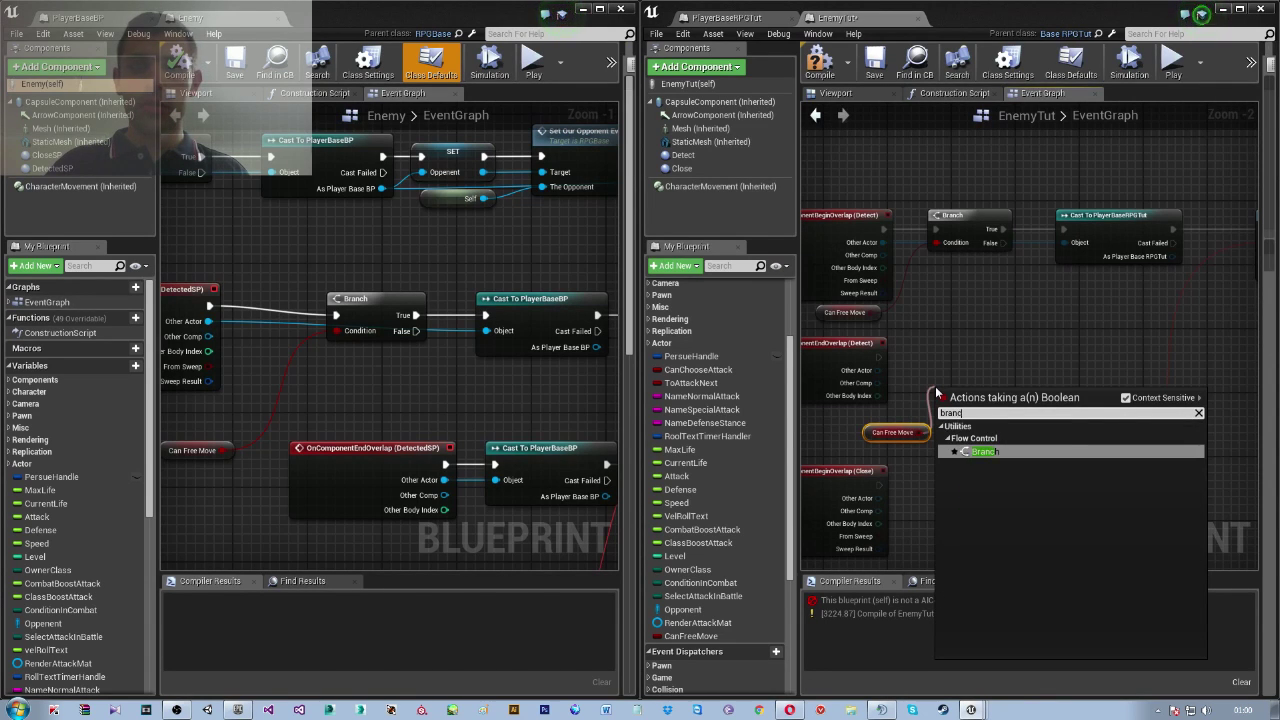
{"action": "key", "text": "Return"}
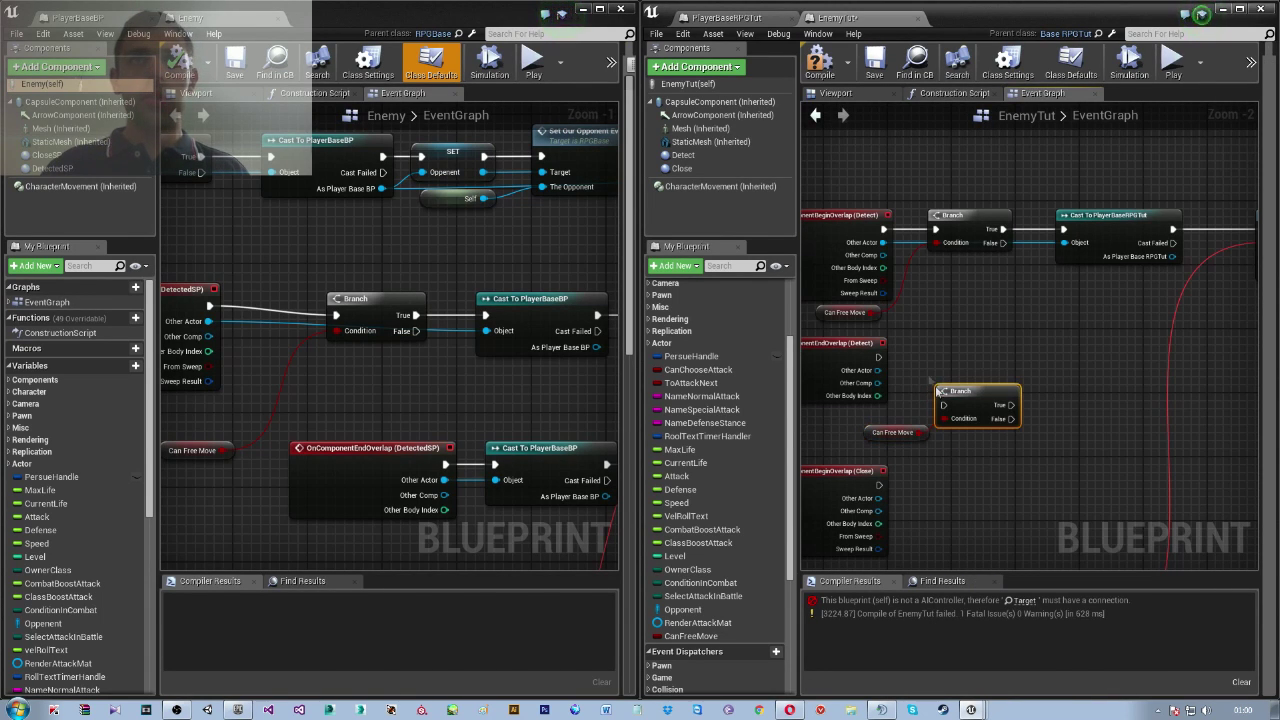
{"action": "left_click", "coordinate": [876, 352]}
{"action": "mouse_move", "coordinate": [886, 357]}
{"action": "left_mouse_down"}
{"action": "mouse_move", "coordinate": [952, 415]}
{"action": "mouse_move", "coordinate": [959, 328]}
{"action": "left_mouse_up"}
{"action": "mouse_move", "coordinate": [1058, 377]}
{"action": "right_mouse_down"}
{"action": "mouse_move", "coordinate": [939, 377]}
{"action": "mouse_move", "coordinate": [958, 369]}
{"action": "right_mouse_up"}
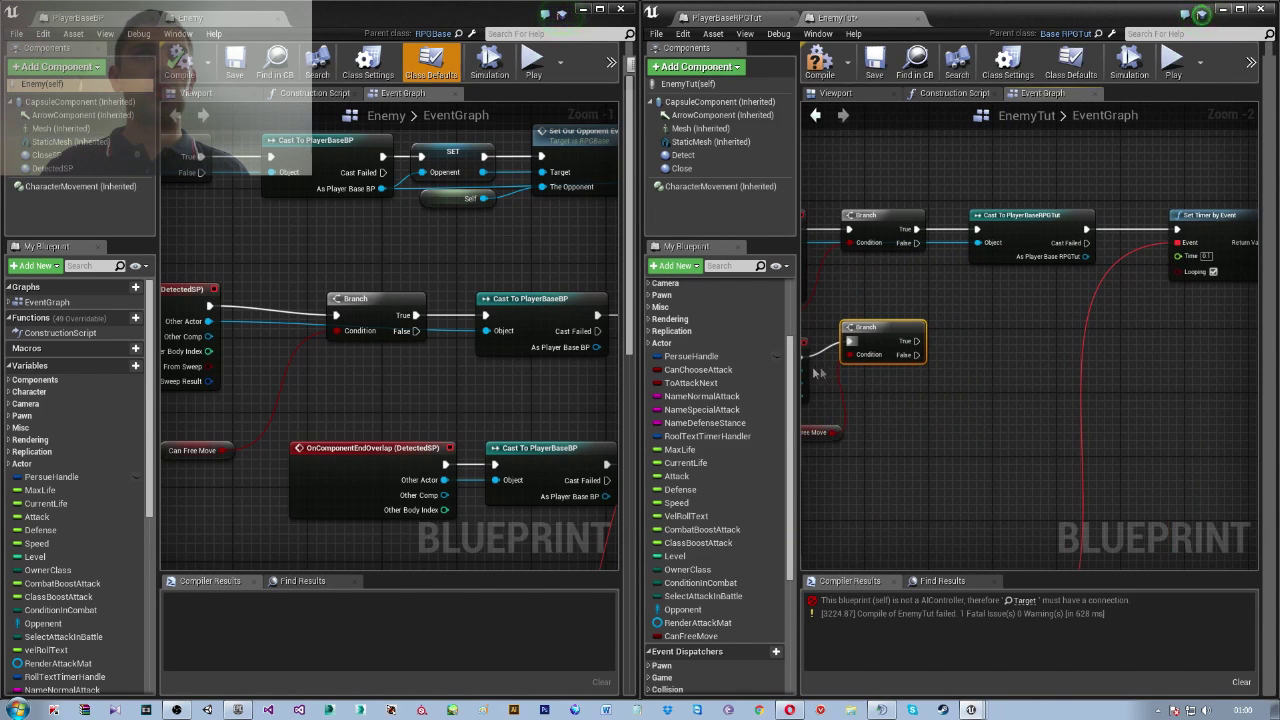
Cast the overlap's Other Actor to PlayerBaseRPGTut, run from the Branch's True output
{"action": "right_click_drag", "start_coordinate": [815, 372], "coordinate": [818, 366]}
{"action": "left_click_drag", "start_coordinate": [962, 384], "coordinate": [963, 385]}
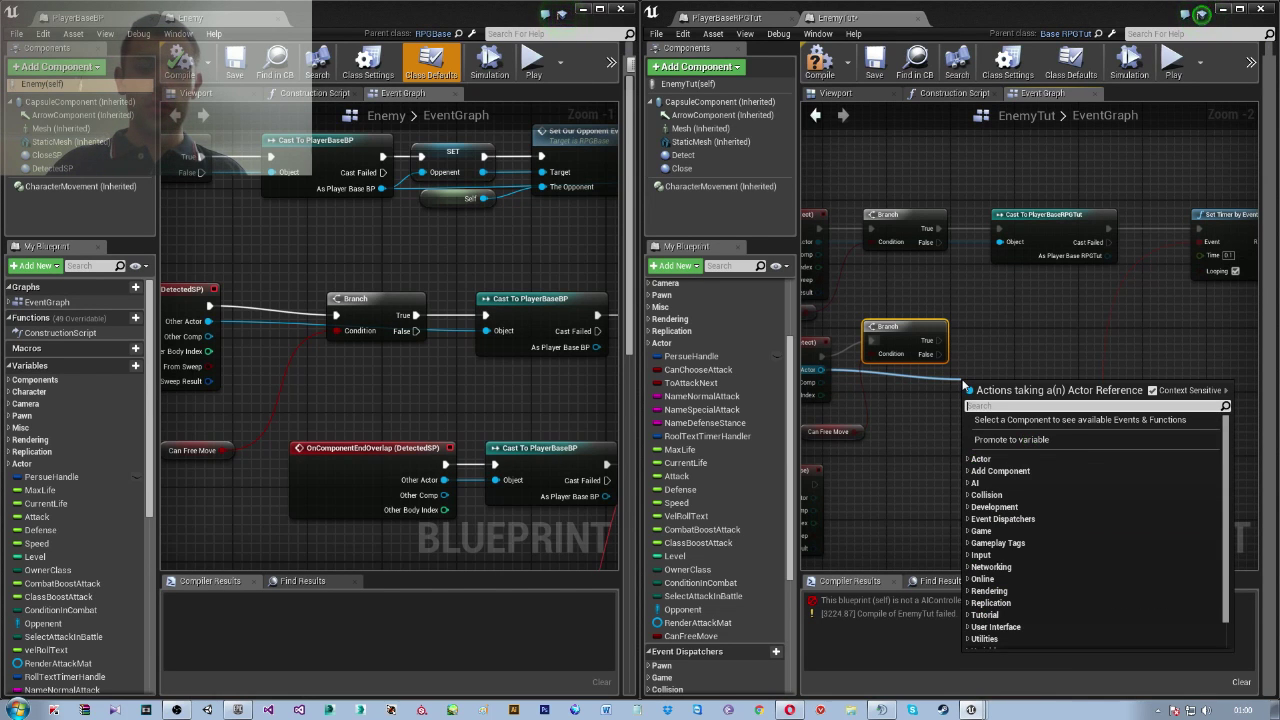
{"action": "type", "text": "cast to"}
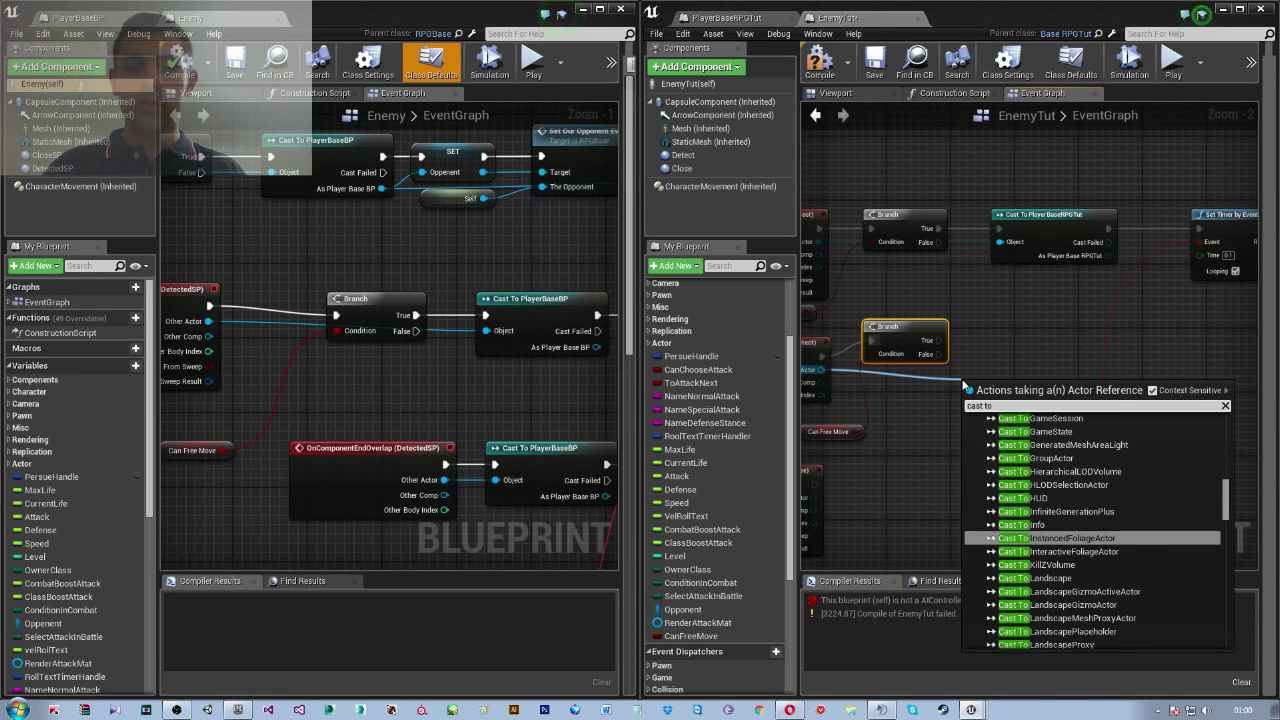
{"action": "type", "text": " basep"}
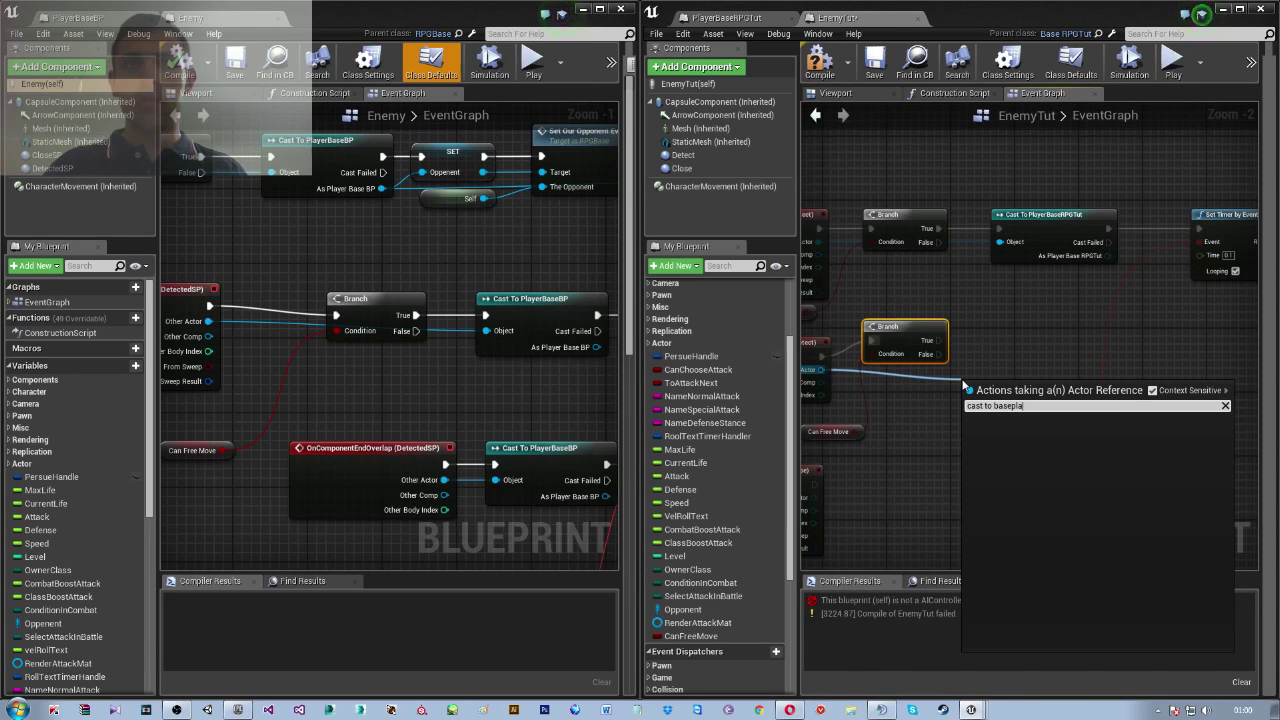
{"action": "key", "text": "BackSpace"}
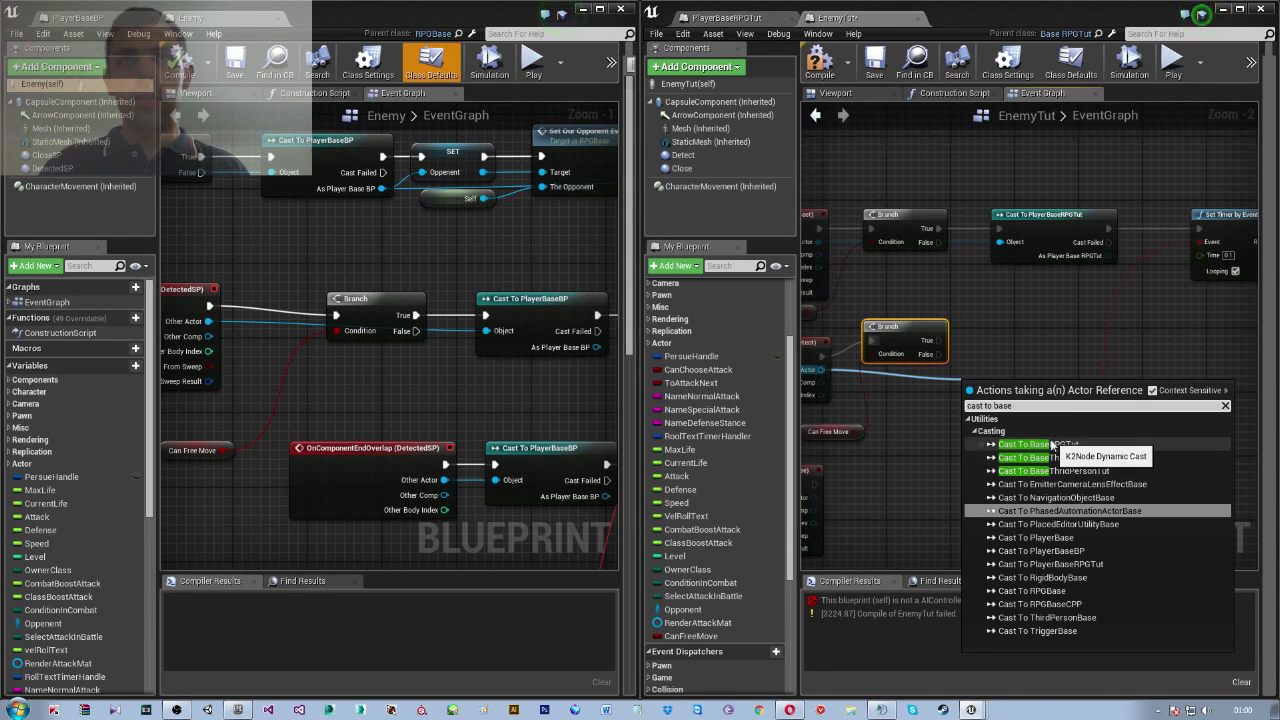
{"action": "left_click", "coordinate": [1093, 563]}
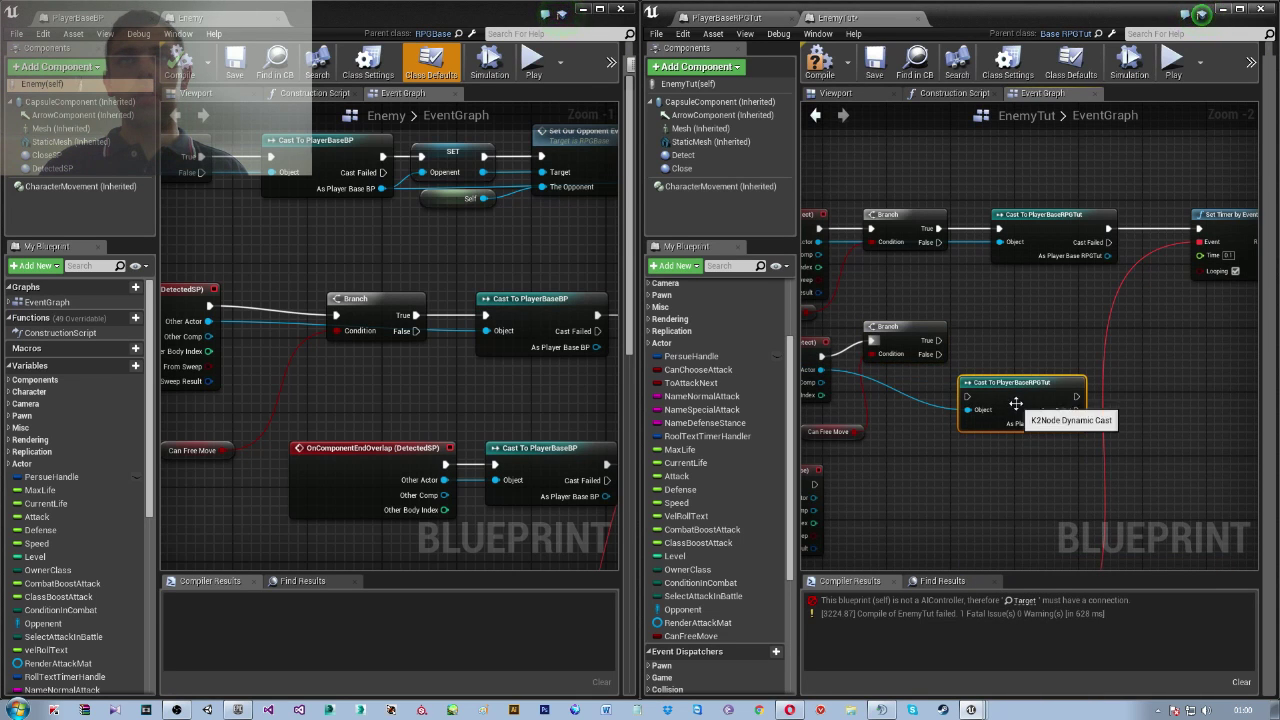
{"action": "left_click_drag", "start_coordinate": [938, 340], "coordinate": [1010, 373]}
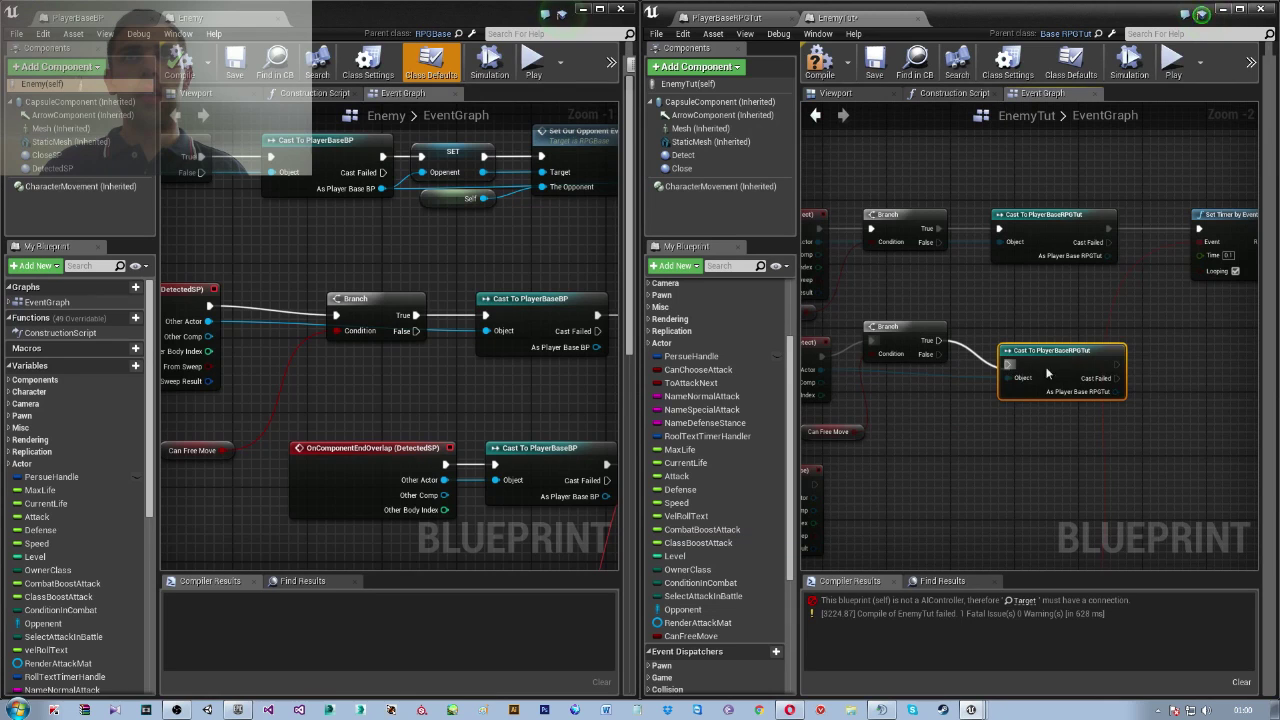
{"action": "right_click_drag", "start_coordinate": [1149, 391], "coordinate": [907, 364]}
{"action": "mouse_move", "coordinate": [557, 378]}
{"action": "right_mouse_down"}
{"action": "mouse_move", "coordinate": [266, 364]}
{"action": "mouse_move", "coordinate": [531, 266]}
{"action": "right_mouse_up"}
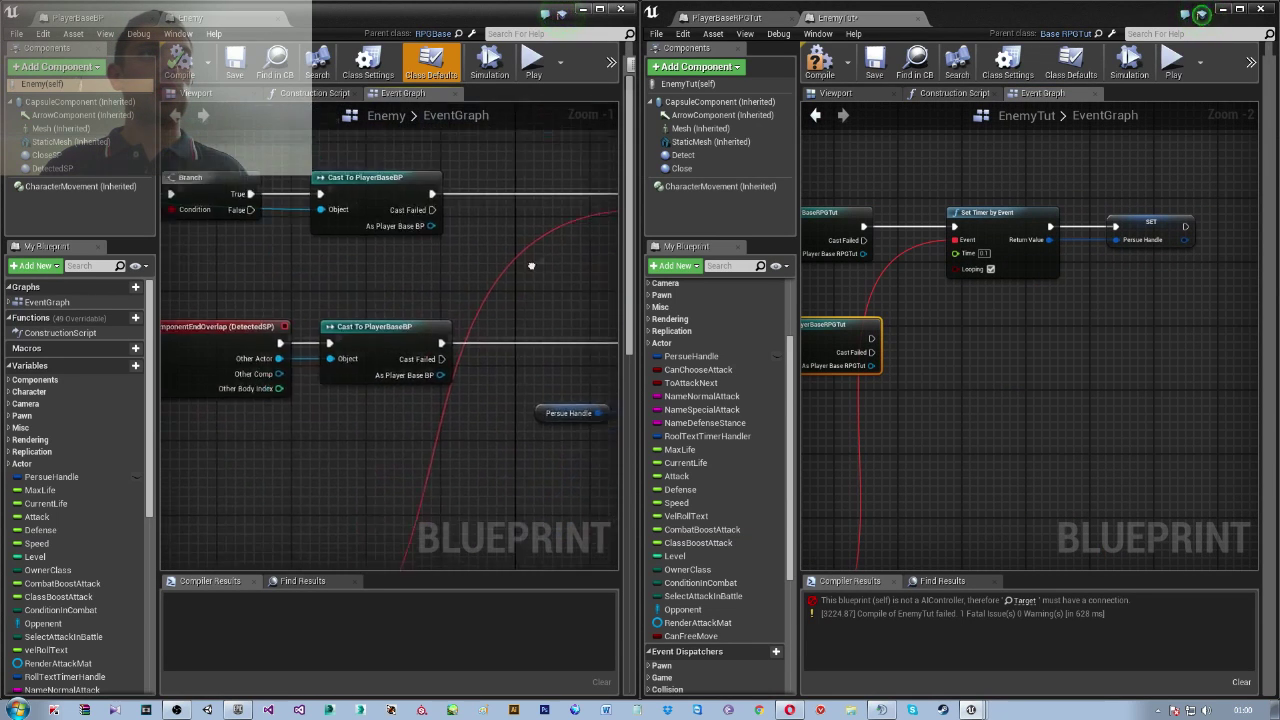
Add Clear Timer by Handle on PersueHandle, run after the PlayerBaseRPGTut cast
{"action": "scroll", "coordinate": [420, 340], "scroll_direction": "down", "scroll_amount": 1}
{"action": "scroll", "coordinate": [420, 345], "scroll_direction": "up", "scroll_amount": 2}
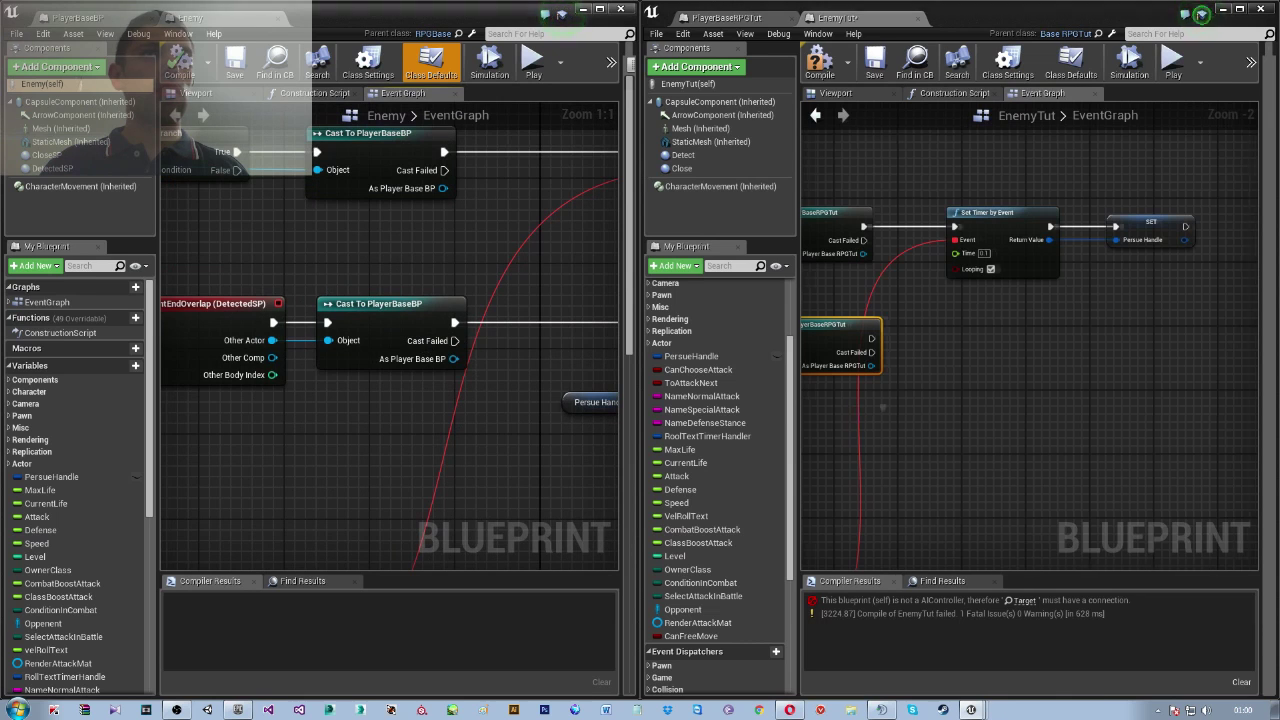
{"action": "right_click_drag", "start_coordinate": [882, 407], "coordinate": [1208, 432]}
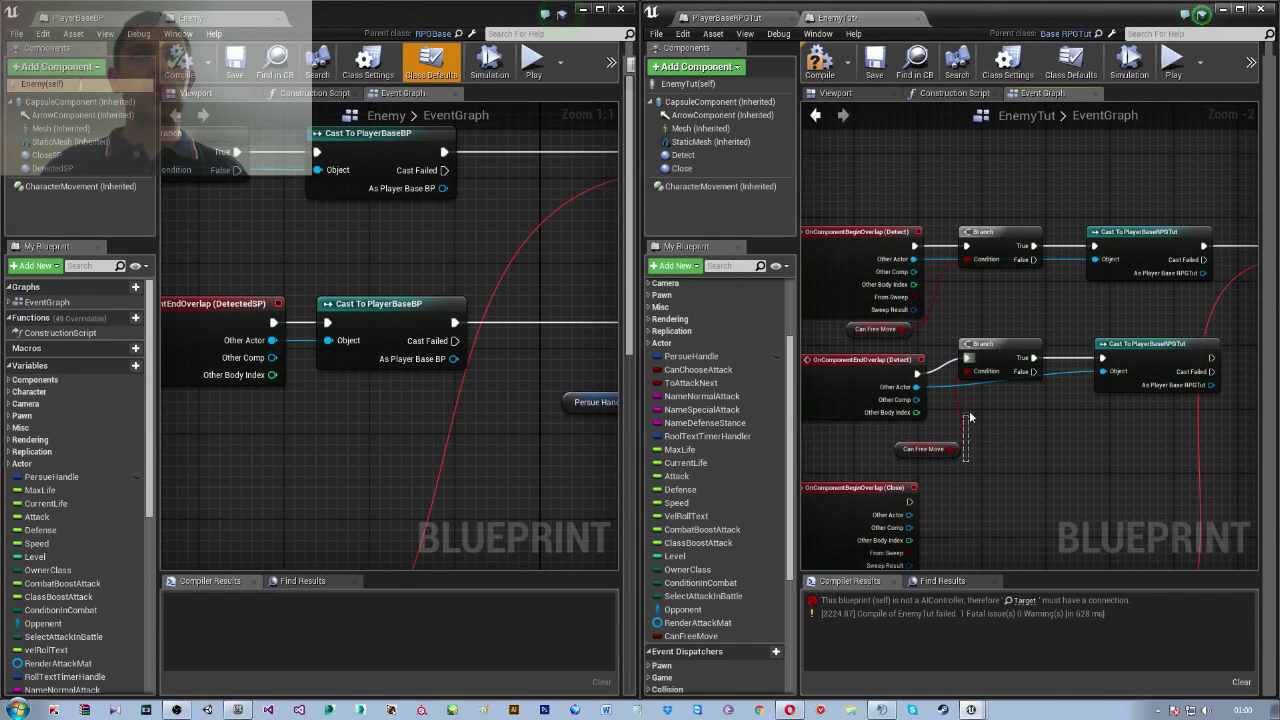
{"action": "right_click_drag", "start_coordinate": [1155, 481], "coordinate": [1005, 483]}
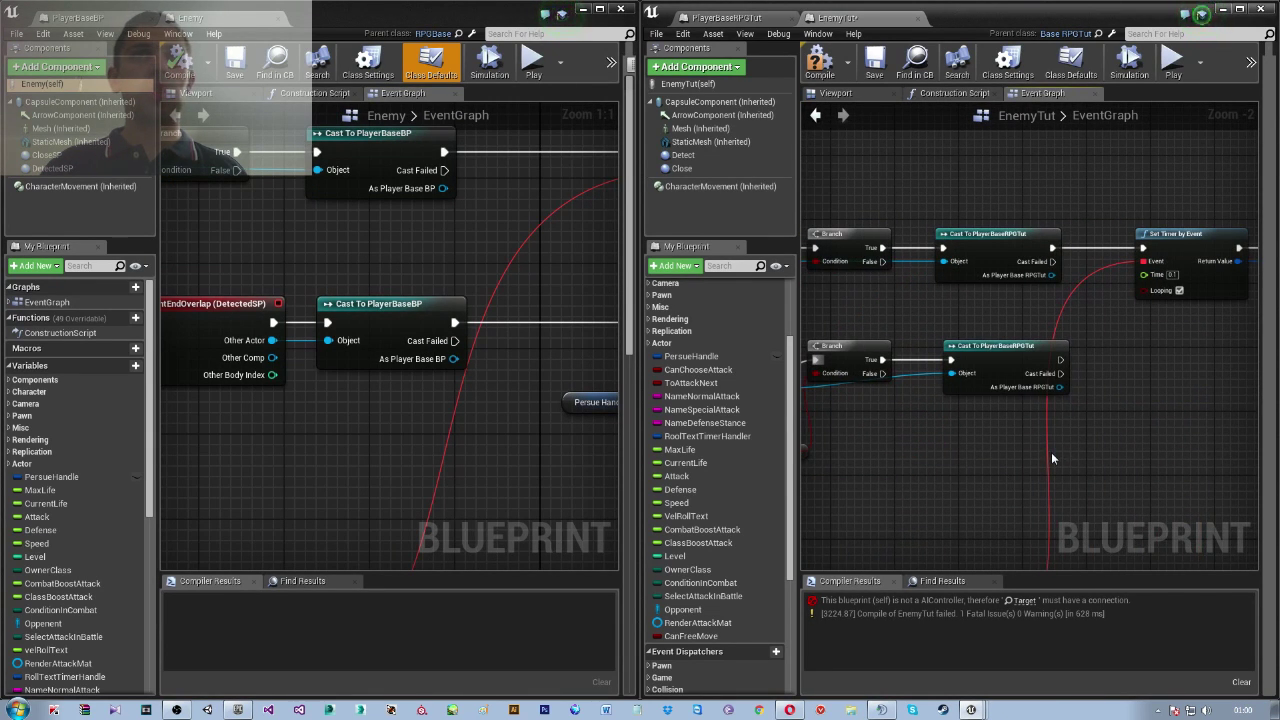
{"action": "mouse_move", "coordinate": [572, 437]}
{"action": "right_mouse_down"}
{"action": "mouse_move", "coordinate": [382, 413]}
{"action": "mouse_move", "coordinate": [172, 420]}
{"action": "right_mouse_up"}
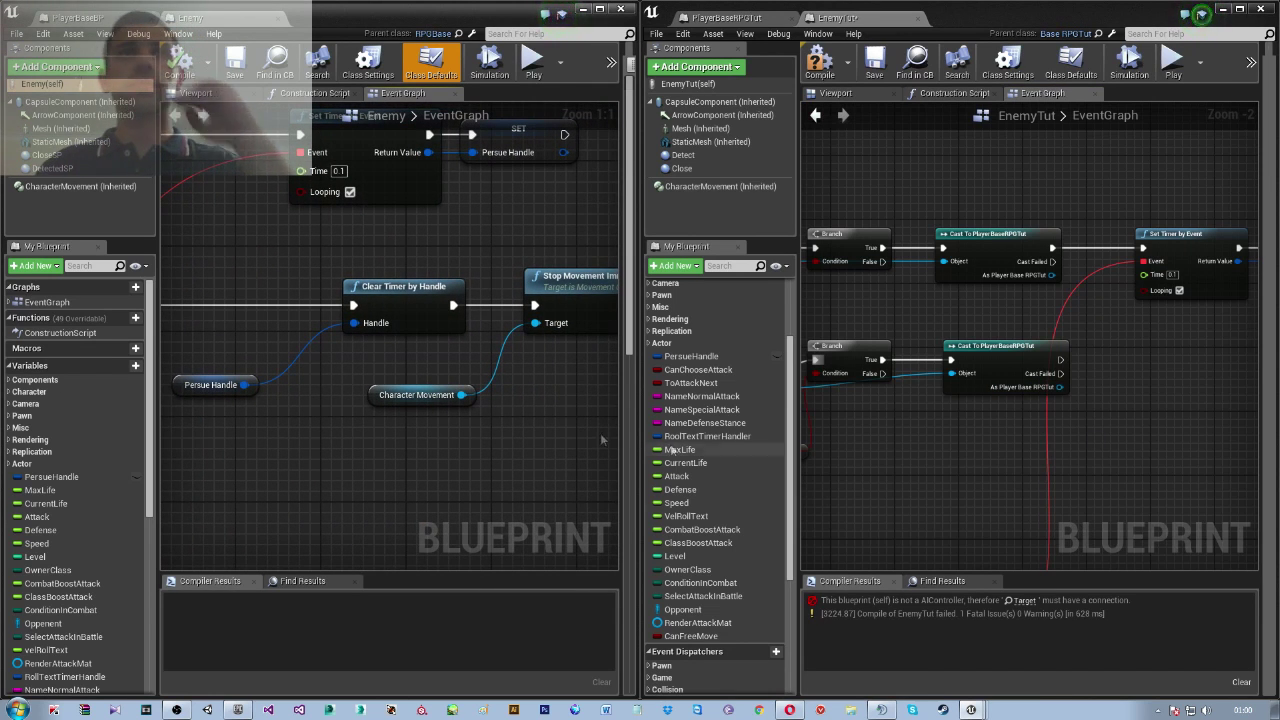
{"action": "mouse_move", "coordinate": [691, 356]}
{"action": "left_mouse_down"}
{"action": "mouse_move", "coordinate": [978, 398]}
{"action": "mouse_move", "coordinate": [1152, 384]}
{"action": "left_mouse_up"}
{"action": "type", "text": "clear"}
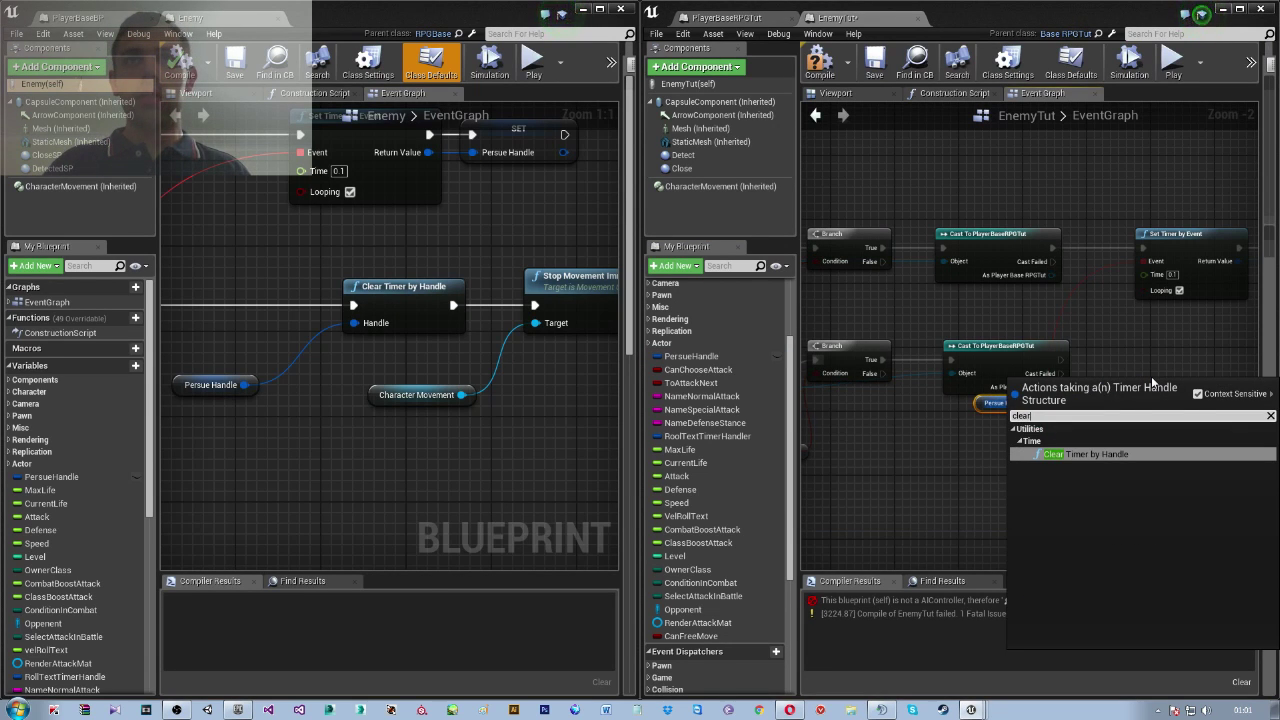
{"action": "key", "text": "Return"}
{"action": "mouse_move", "coordinate": [1061, 360]}
{"action": "left_mouse_down"}
{"action": "mouse_move", "coordinate": [1163, 400]}
{"action": "mouse_move", "coordinate": [1170, 354]}
{"action": "left_mouse_up"}
{"action": "left_click", "coordinate": [544, 408]}
{"action": "right_click_drag", "start_coordinate": [544, 408], "coordinate": [370, 418]}
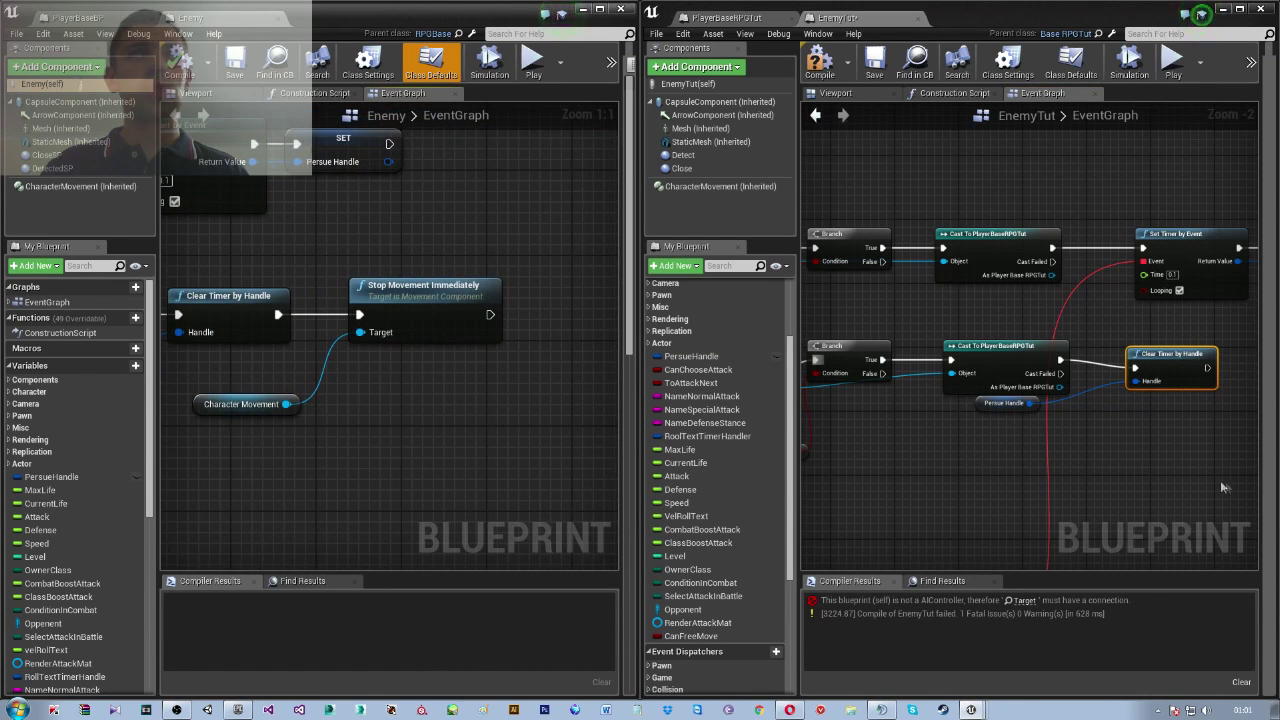
{"action": "right_click_drag", "start_coordinate": [1225, 486], "coordinate": [899, 481]}
Add Stop Movement Immediately on Character Movement after clearing the timer, then compile
{"action": "right_click", "coordinate": [886, 455]}
{"action": "key", "text": "Escape"}
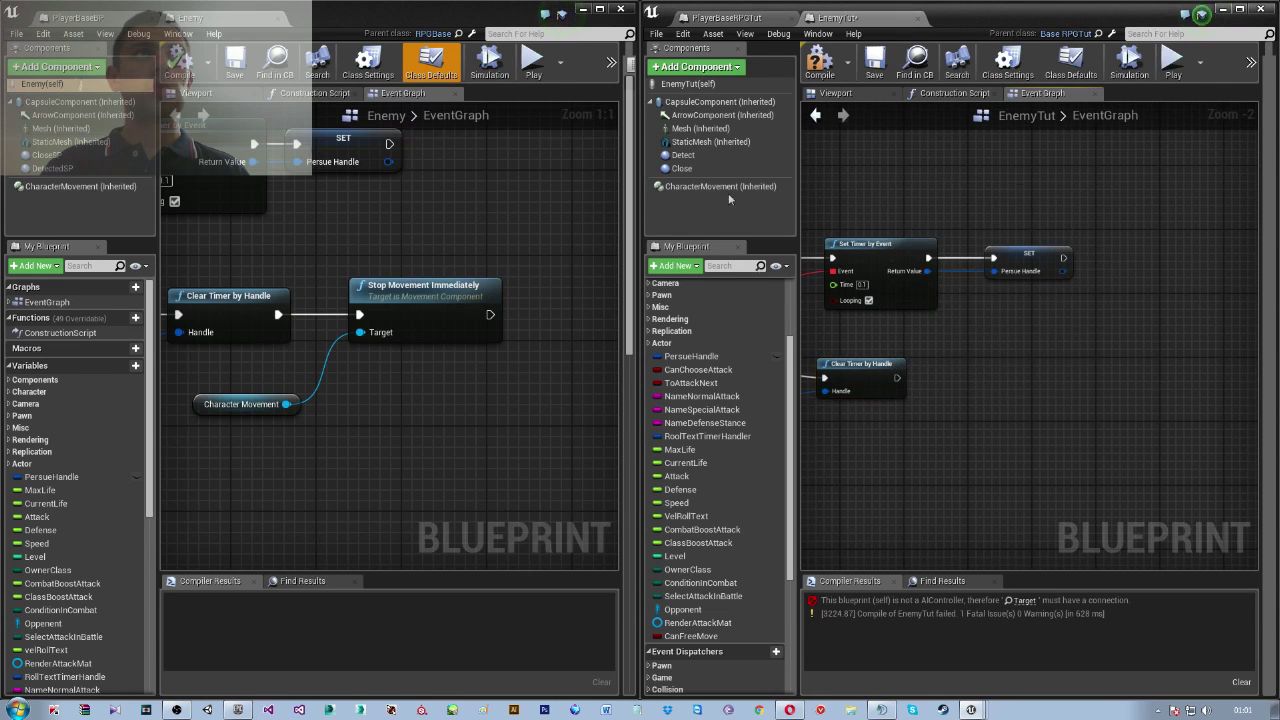
{"action": "mouse_move", "coordinate": [715, 187]}
{"action": "left_mouse_down"}
{"action": "mouse_move", "coordinate": [845, 477]}
{"action": "mouse_move", "coordinate": [1006, 381]}
{"action": "left_mouse_up"}
{"action": "type", "text": "stop move"}
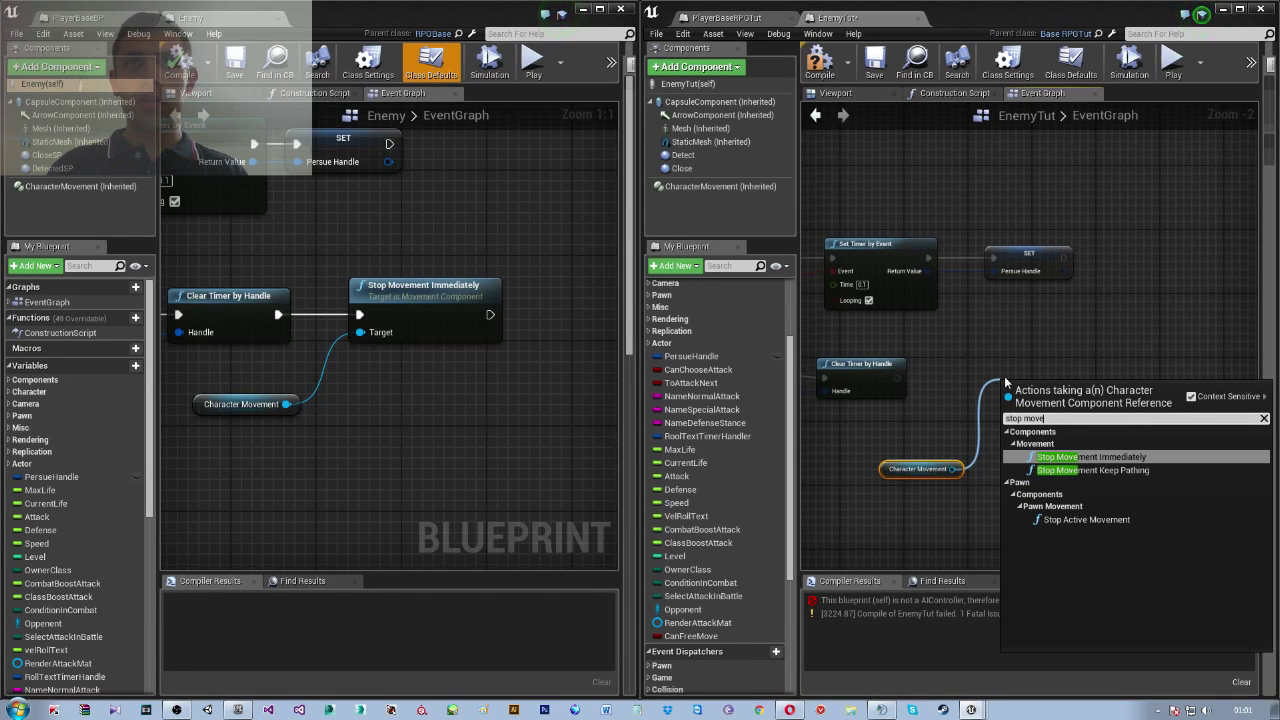
{"action": "key", "text": "Return"}
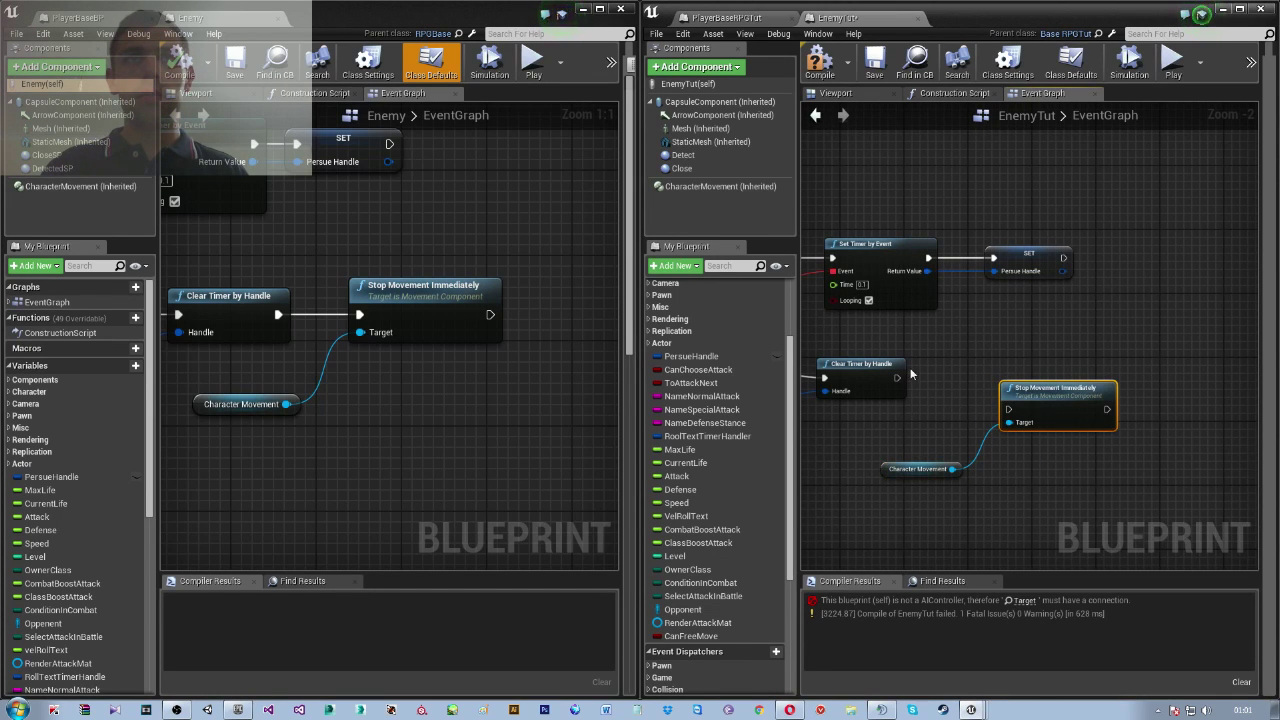
{"action": "mouse_move", "coordinate": [898, 377]}
{"action": "left_mouse_down"}
{"action": "mouse_move", "coordinate": [1016, 418]}
{"action": "mouse_move", "coordinate": [1025, 356]}
{"action": "left_mouse_up"}
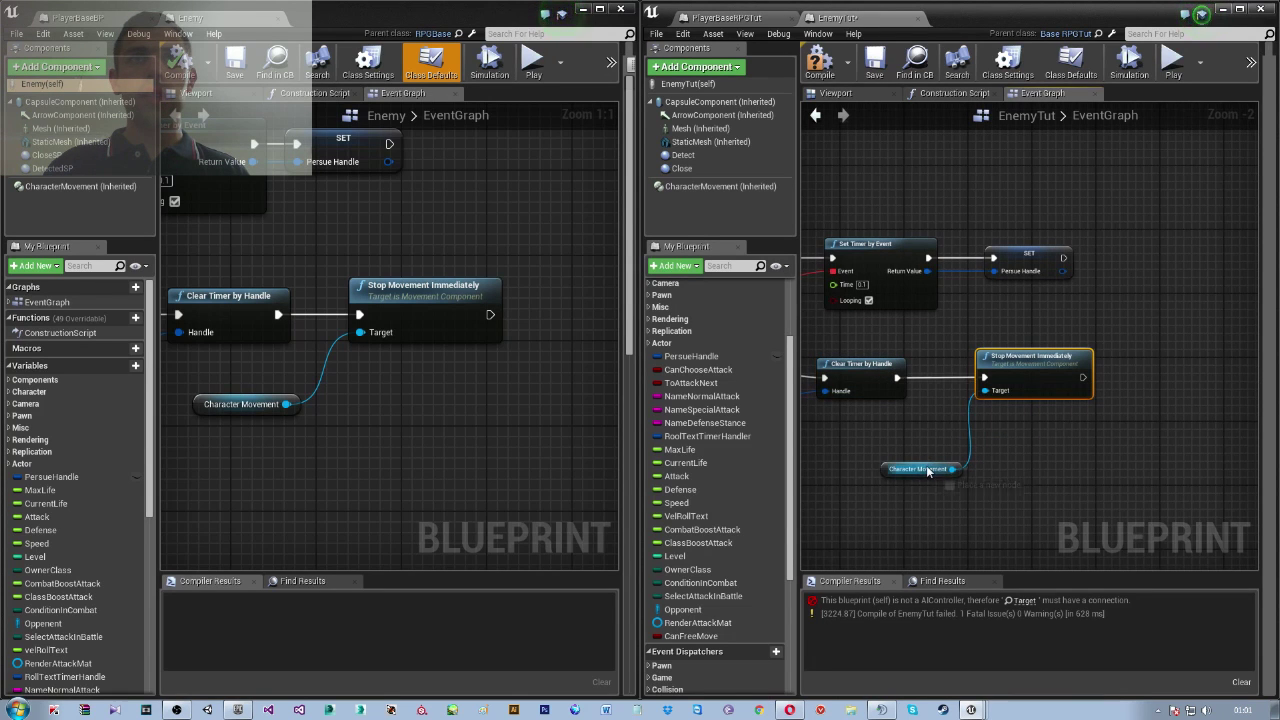
{"action": "left_click_drag", "start_coordinate": [928, 471], "coordinate": [898, 423]}
{"action": "left_click", "coordinate": [819, 62]}
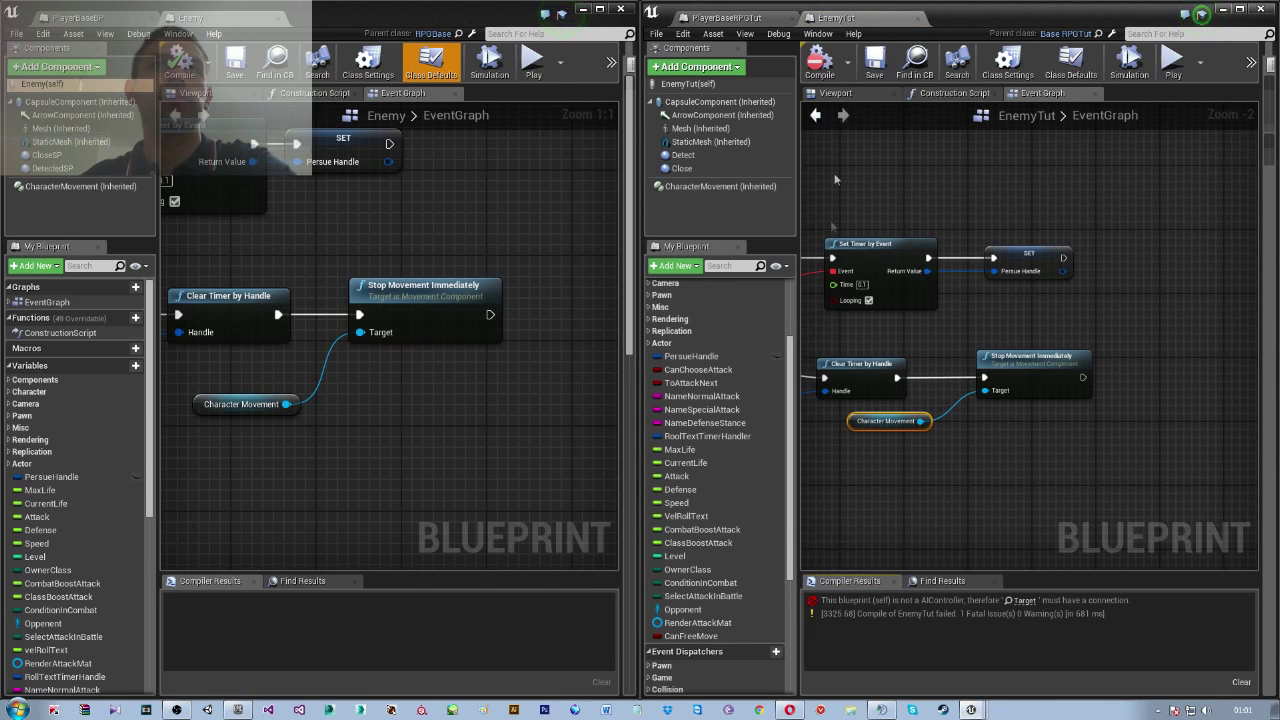
{"action": "scroll", "coordinate": [429, 369], "scroll_direction": "down", "scroll_amount": 5}
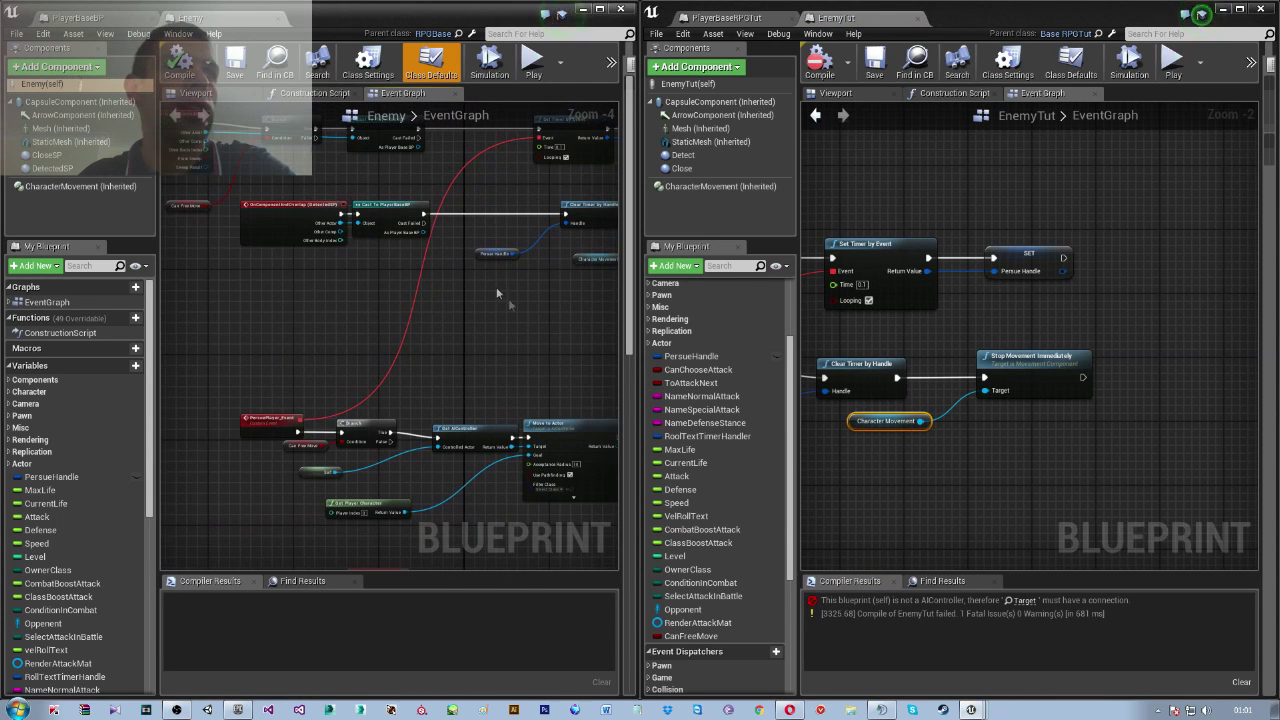
Add a Can Free Move getter near the Close overlap event in EnemyTut
{"action": "scroll", "coordinate": [916, 432], "scroll_direction": "down", "scroll_amount": 1}
{"action": "scroll", "coordinate": [990, 380], "scroll_direction": "down", "scroll_amount": 1}
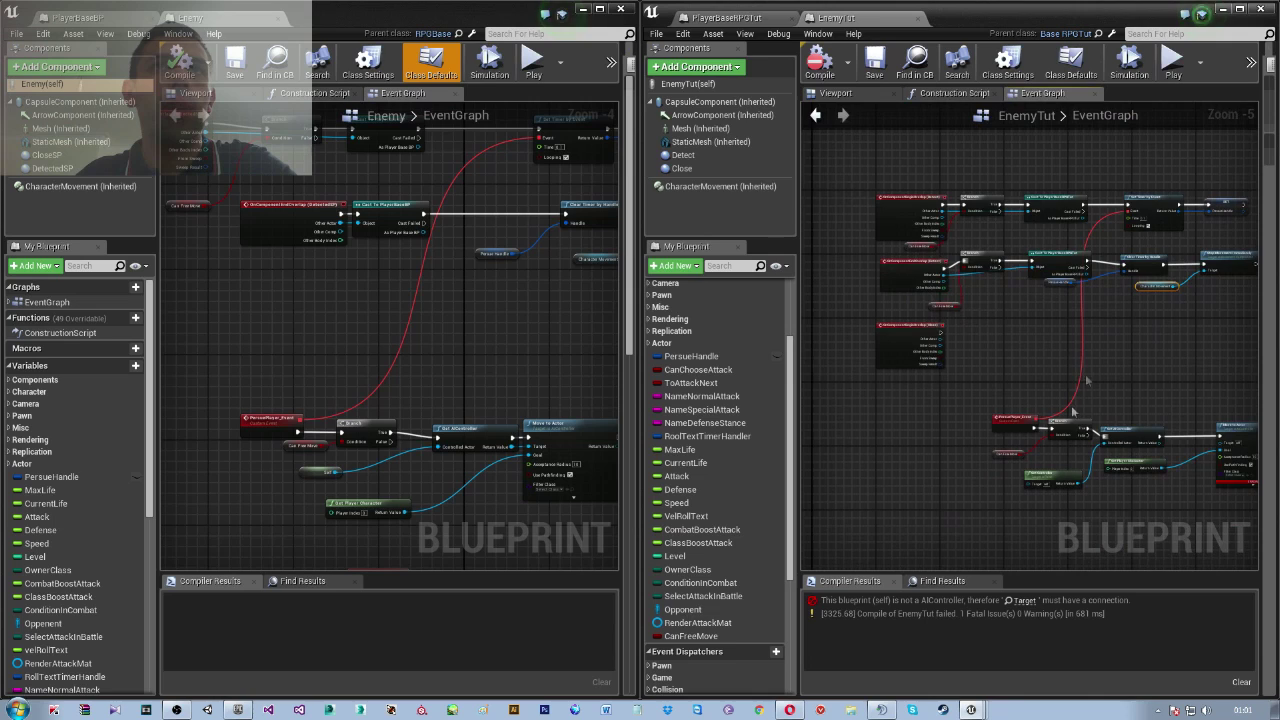
{"action": "scroll", "coordinate": [977, 460], "scroll_direction": "down", "scroll_amount": 1}
{"action": "scroll", "coordinate": [960, 400], "scroll_direction": "up", "scroll_amount": 2}
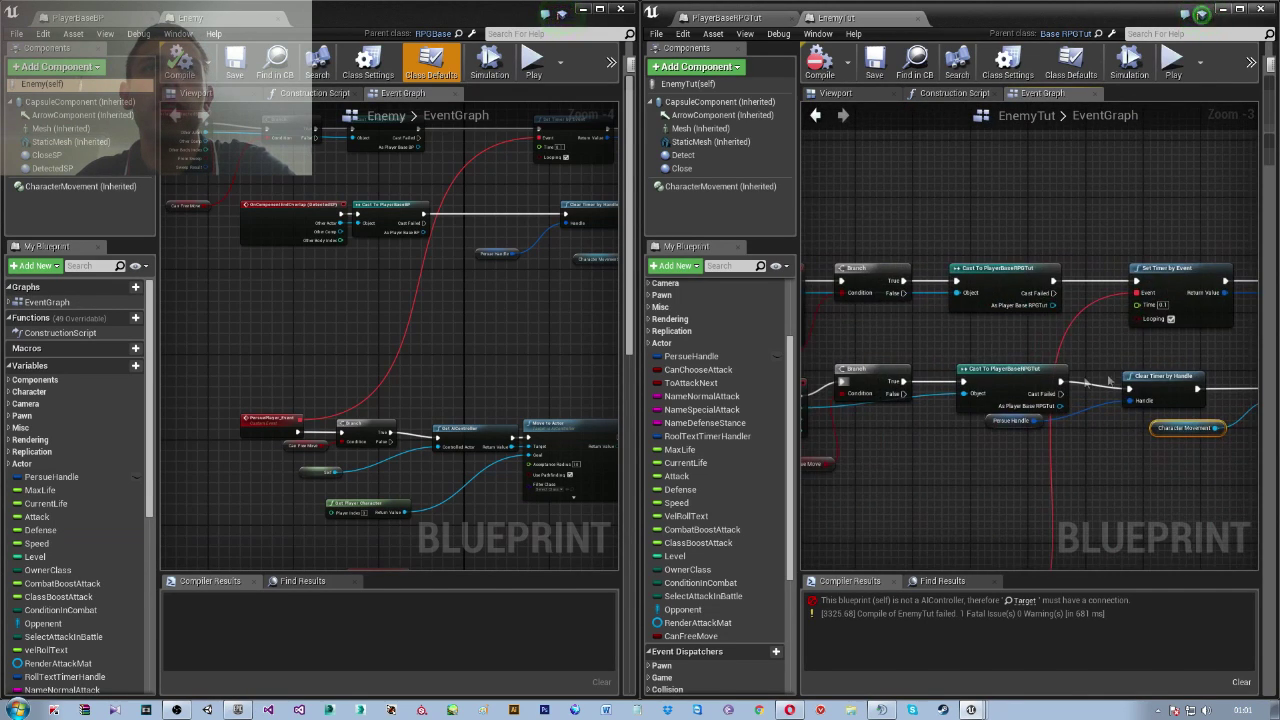
{"action": "mouse_move", "coordinate": [916, 430]}
{"action": "right_mouse_down"}
{"action": "mouse_move", "coordinate": [1147, 473]}
{"action": "mouse_move", "coordinate": [1035, 400]}
{"action": "mouse_move", "coordinate": [1032, 458]}
{"action": "mouse_move", "coordinate": [1149, 299]}
{"action": "right_mouse_up"}
{"action": "right_click_drag", "start_coordinate": [397, 373], "coordinate": [472, 340]}
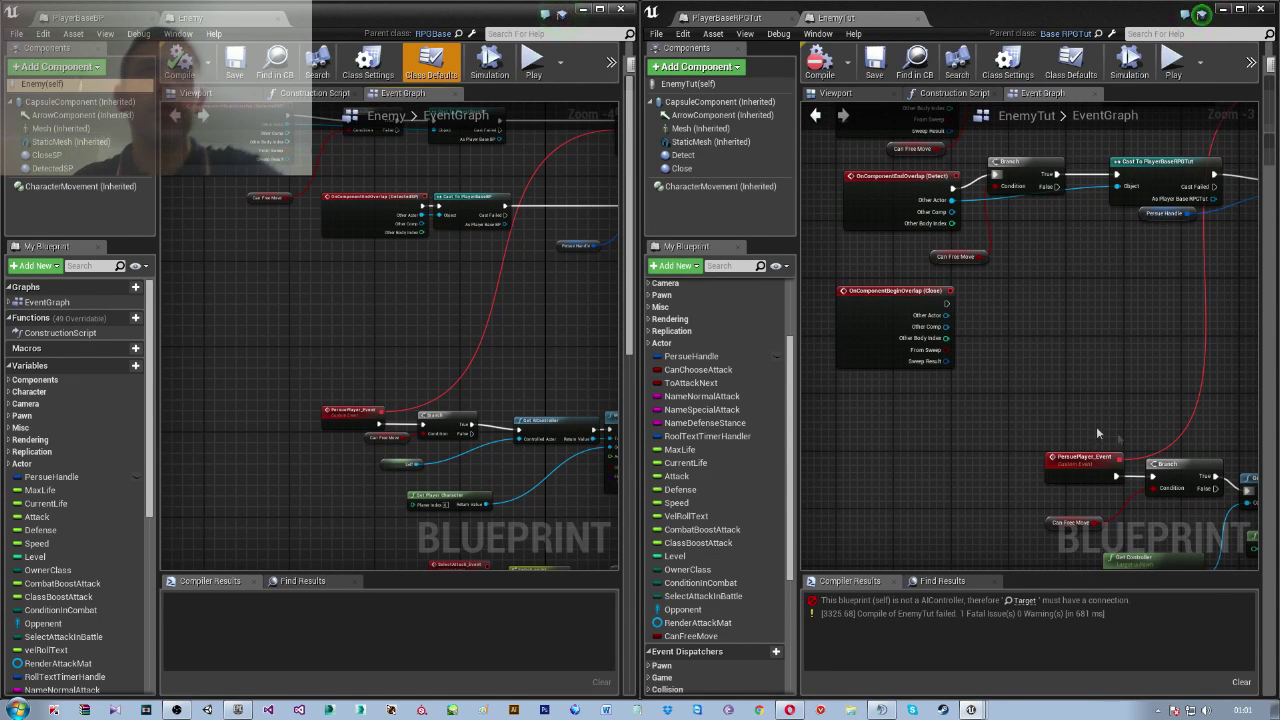
{"action": "right_click", "coordinate": [950, 398]}
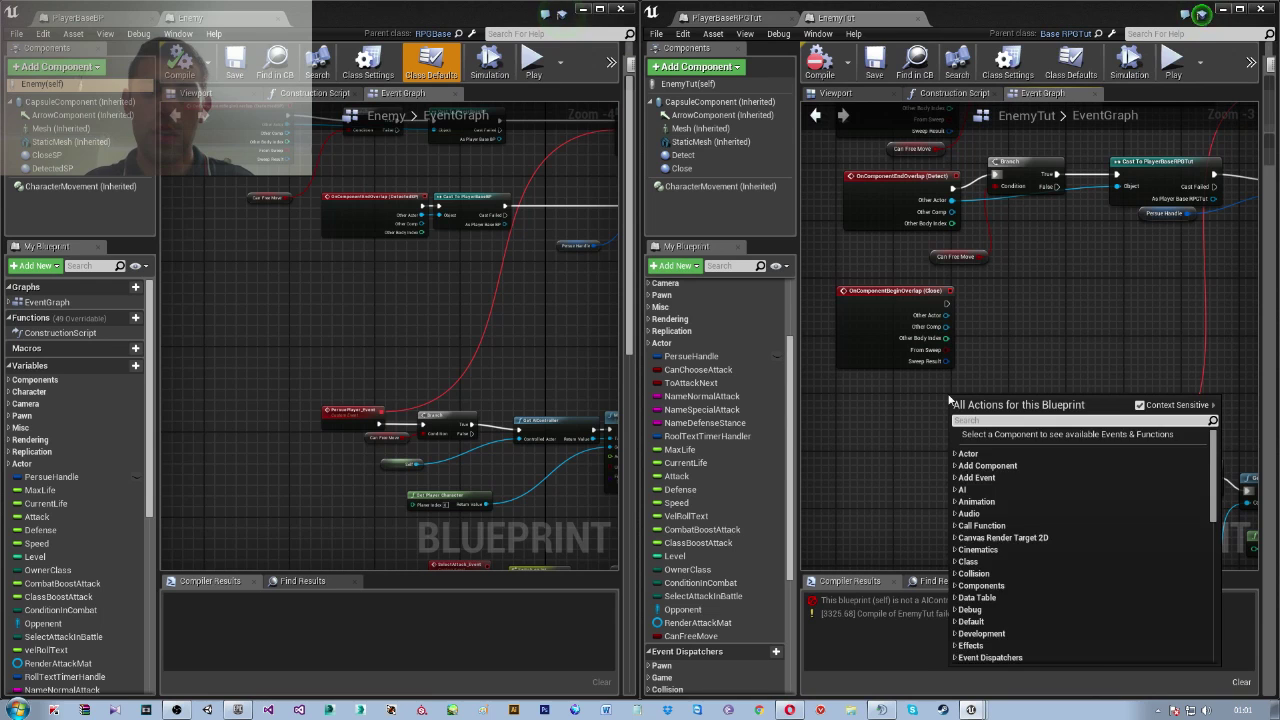
{"action": "type", "text": "canfree"}
{"action": "key", "text": "Return"}
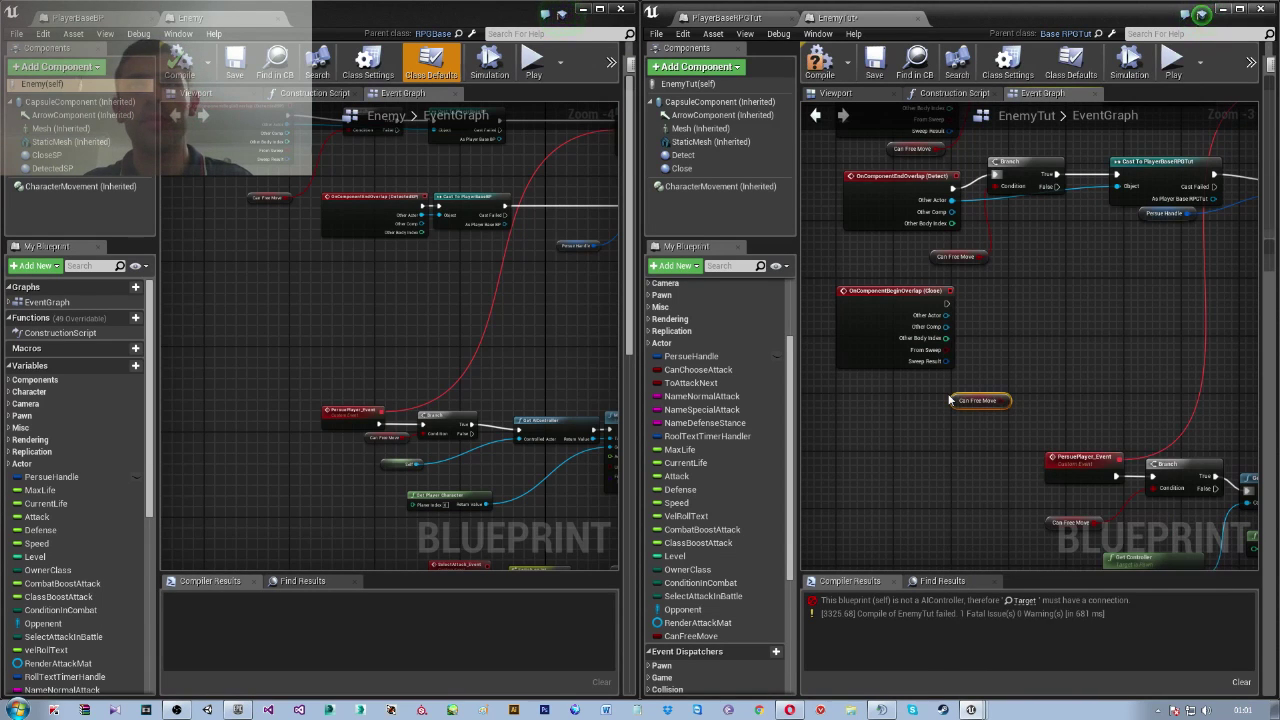
Drive a new Branch from Can Free Move and place it beside the Close overlap event
{"action": "left_click_drag", "start_coordinate": [965, 392], "coordinate": [997, 368]}
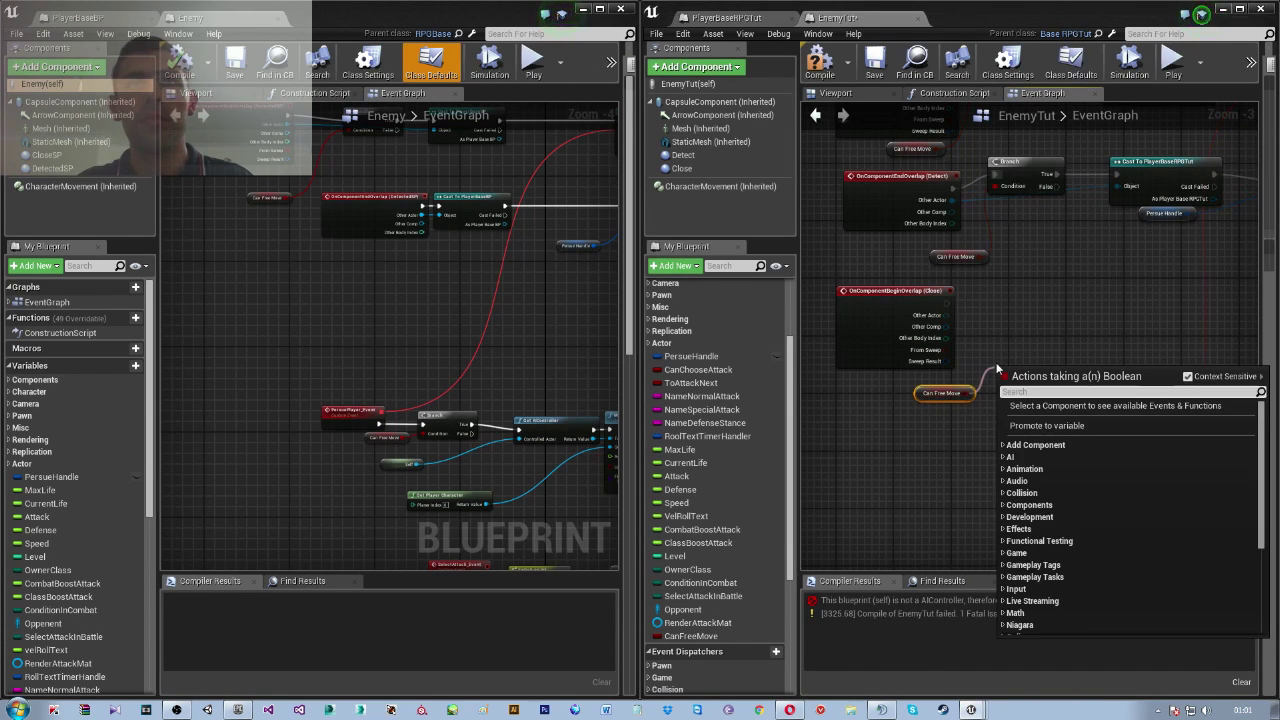
{"action": "type", "text": "branch"}
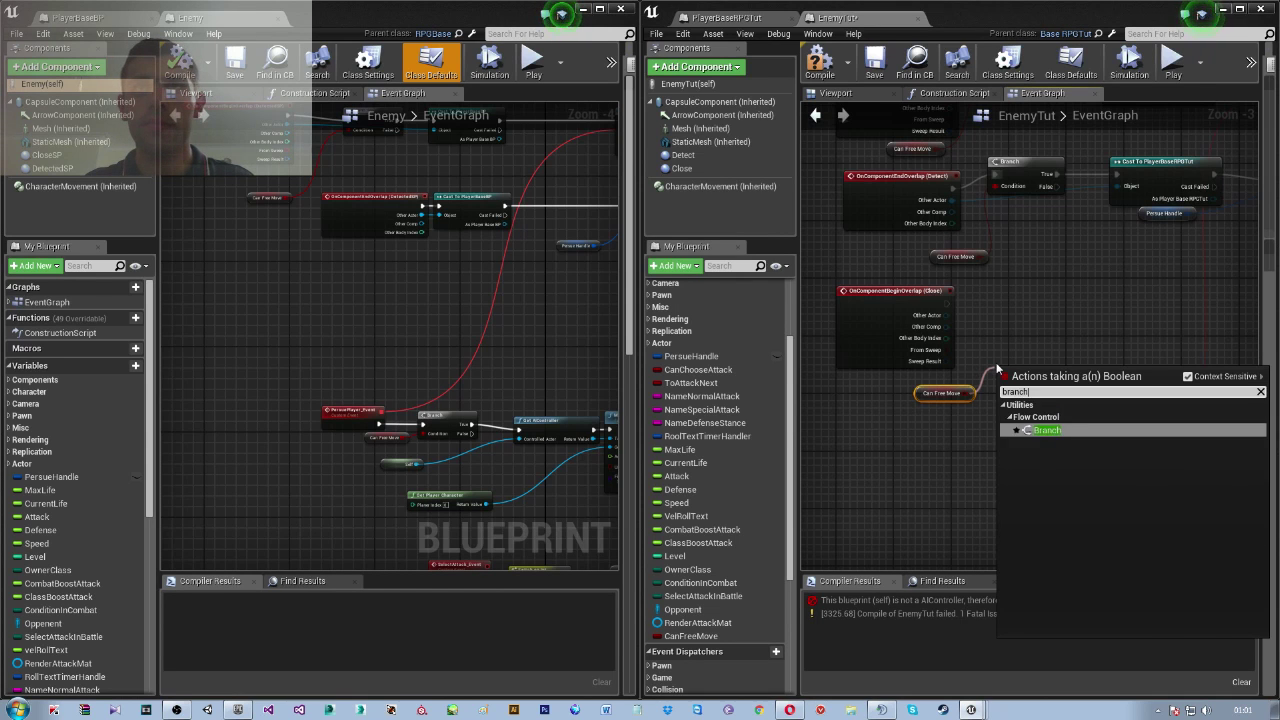
{"action": "key", "text": "Return"}
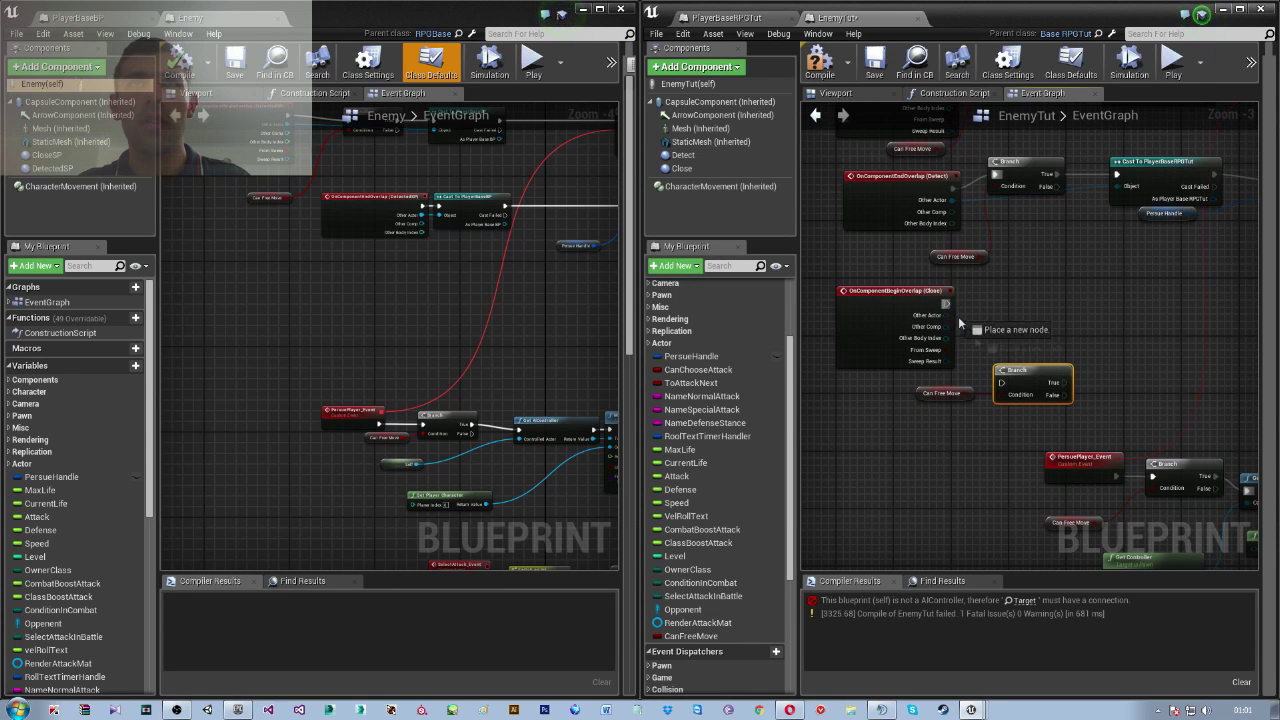
{"action": "left_click_drag", "start_coordinate": [1018, 371], "coordinate": [1010, 285]}
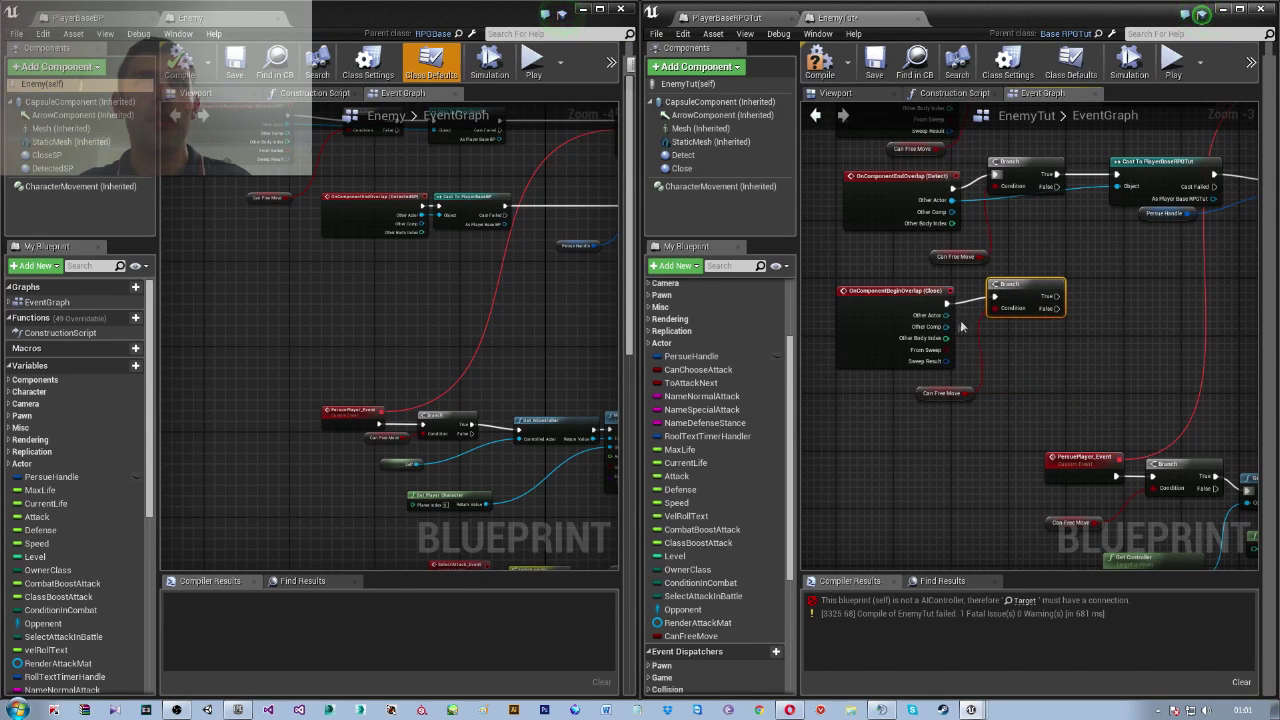
Pan the reference Enemy graph to its overlap events and Cast To PlayerBaseBP nodes
{"action": "right_click_drag", "start_coordinate": [509, 447], "coordinate": [387, 354]}
{"action": "scroll", "coordinate": [387, 354], "scroll_direction": "up", "scroll_amount": 1}
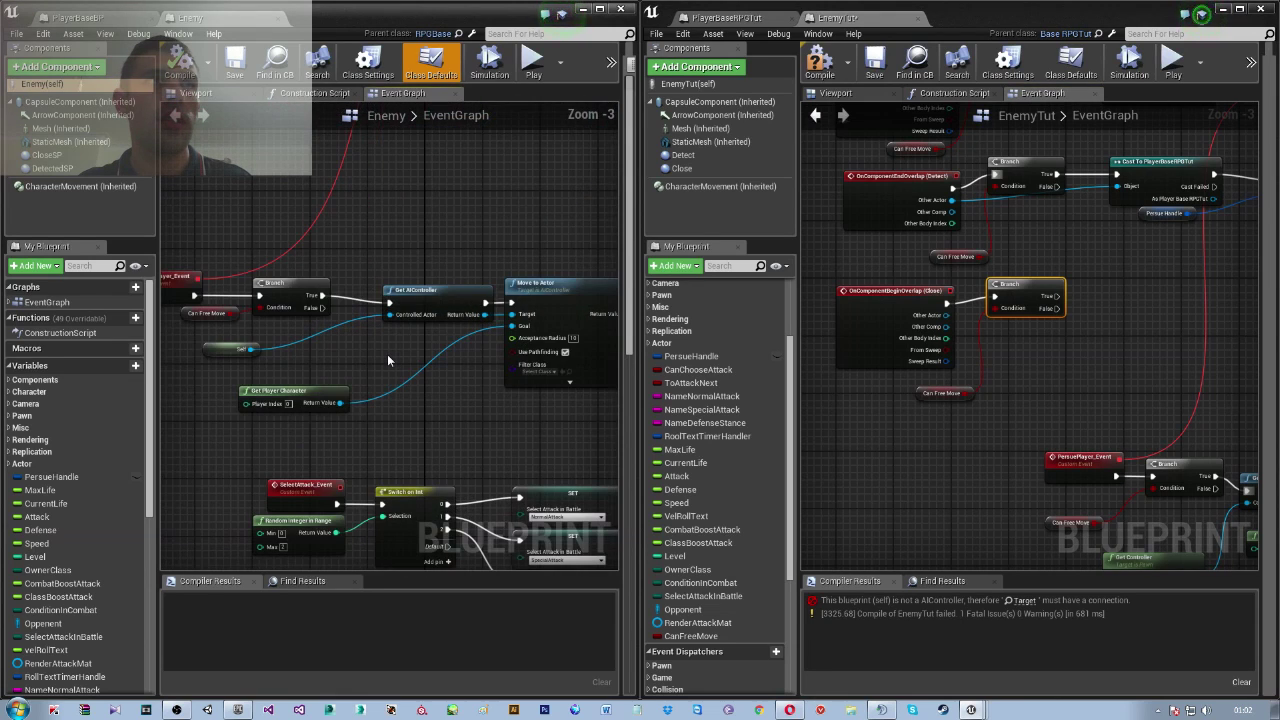
{"action": "mouse_move", "coordinate": [387, 354]}
{"action": "right_mouse_down"}
{"action": "mouse_move", "coordinate": [463, 505]}
{"action": "mouse_move", "coordinate": [449, 486]}
{"action": "right_mouse_up"}
{"action": "scroll", "coordinate": [463, 505], "scroll_direction": "up", "scroll_amount": 3}
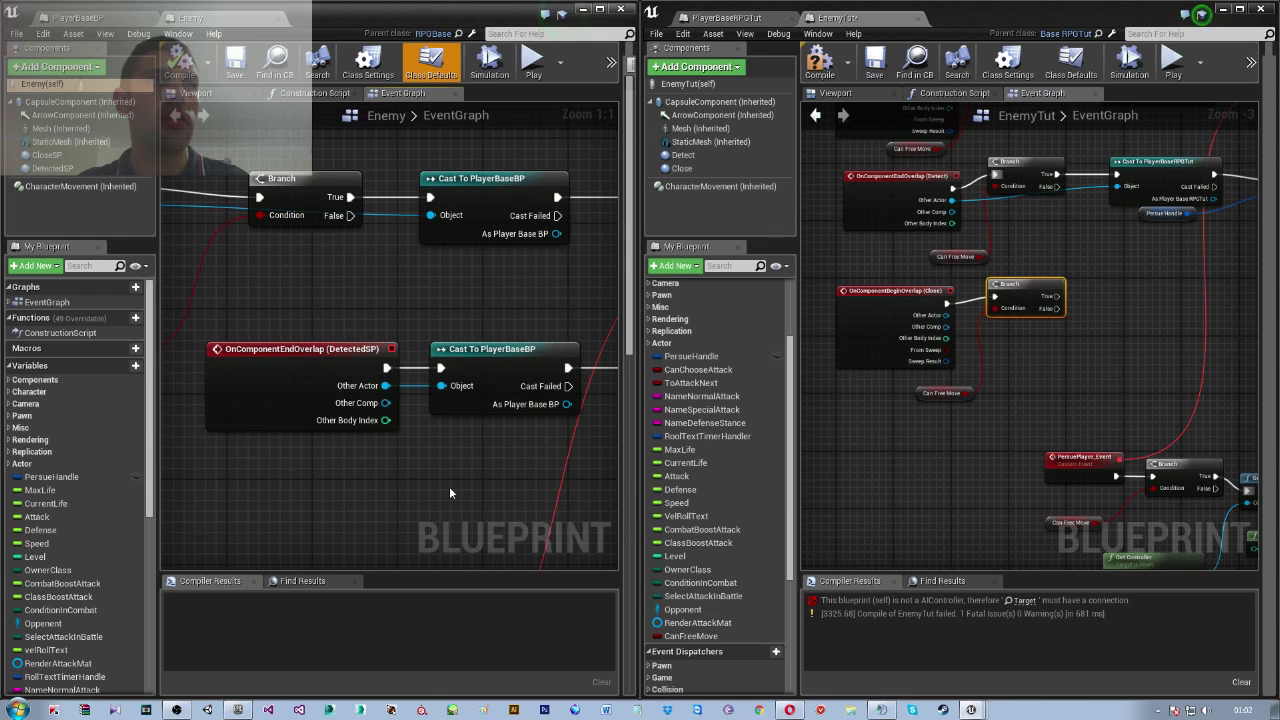
{"action": "scroll", "coordinate": [449, 486], "scroll_direction": "down", "scroll_amount": 3}
{"action": "right_click_drag", "start_coordinate": [449, 486], "coordinate": [408, 458]}
{"action": "scroll", "coordinate": [408, 458], "scroll_direction": "up", "scroll_amount": 2}
{"action": "right_click_drag", "start_coordinate": [495, 425], "coordinate": [352, 447]}
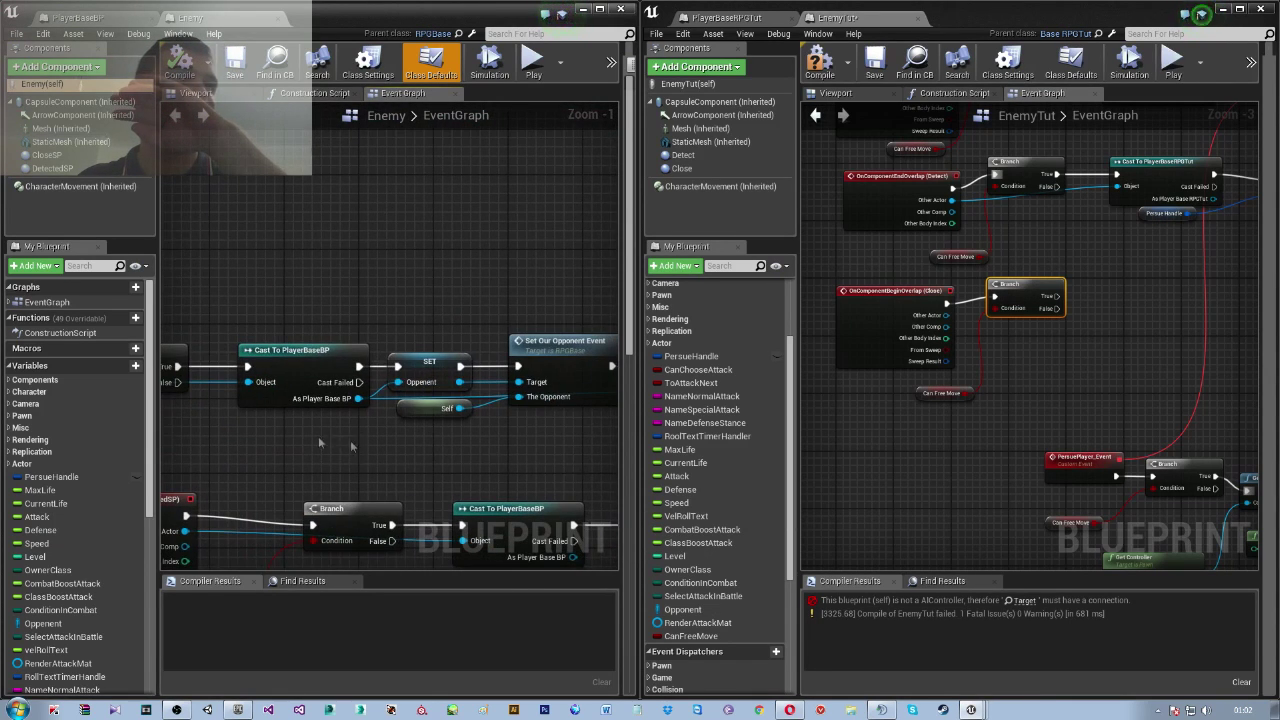
Cast the Close event's Other Actor to PlayerBaseRPGTut
{"action": "left_click_drag", "start_coordinate": [947, 315], "coordinate": [1076, 360]}
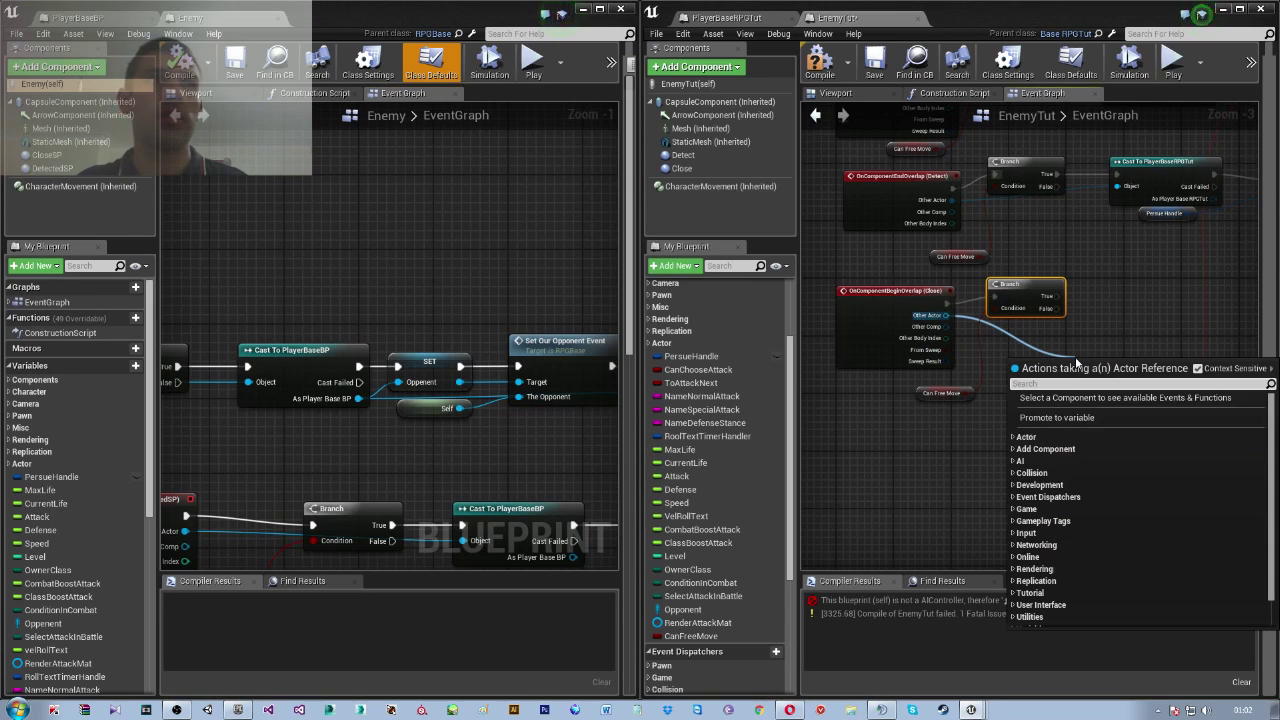
{"action": "type", "text": "cast to"}
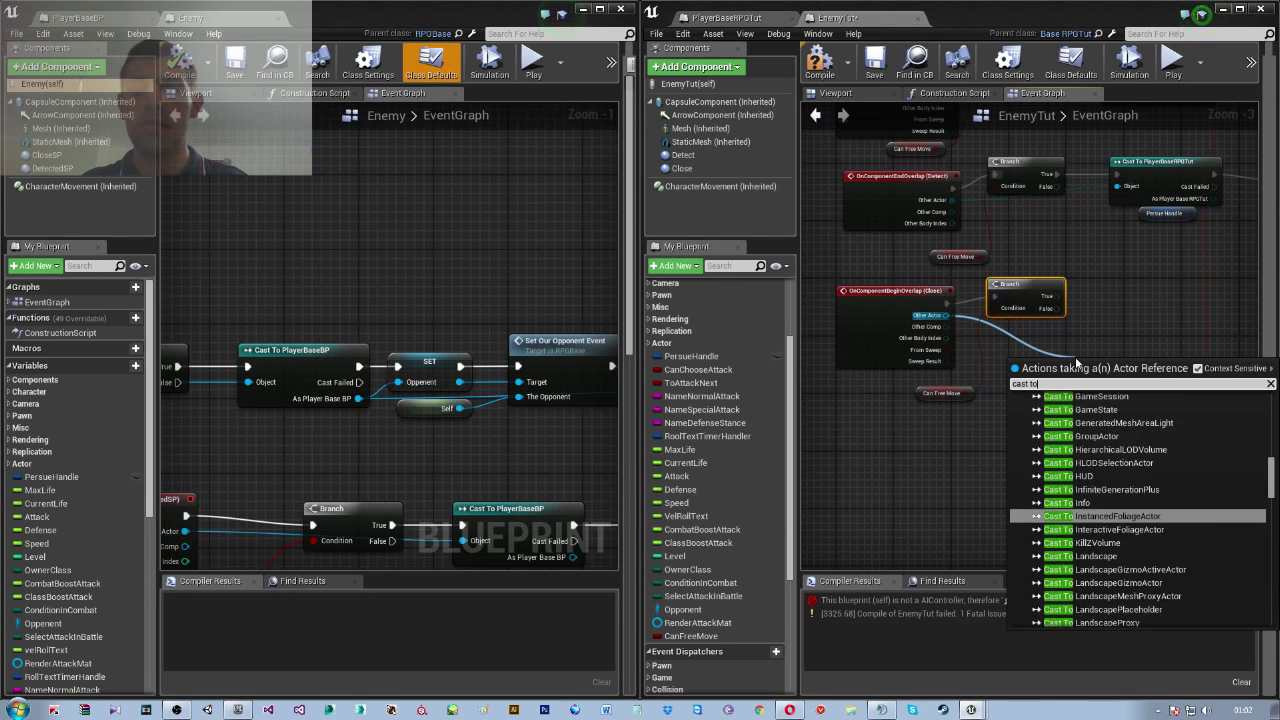
{"action": "type", "text": " playr"}
{"action": "key", "text": "BackSpace"}
{"action": "key", "text": "BackSpace"}
{"action": "type", "text": "yer"}
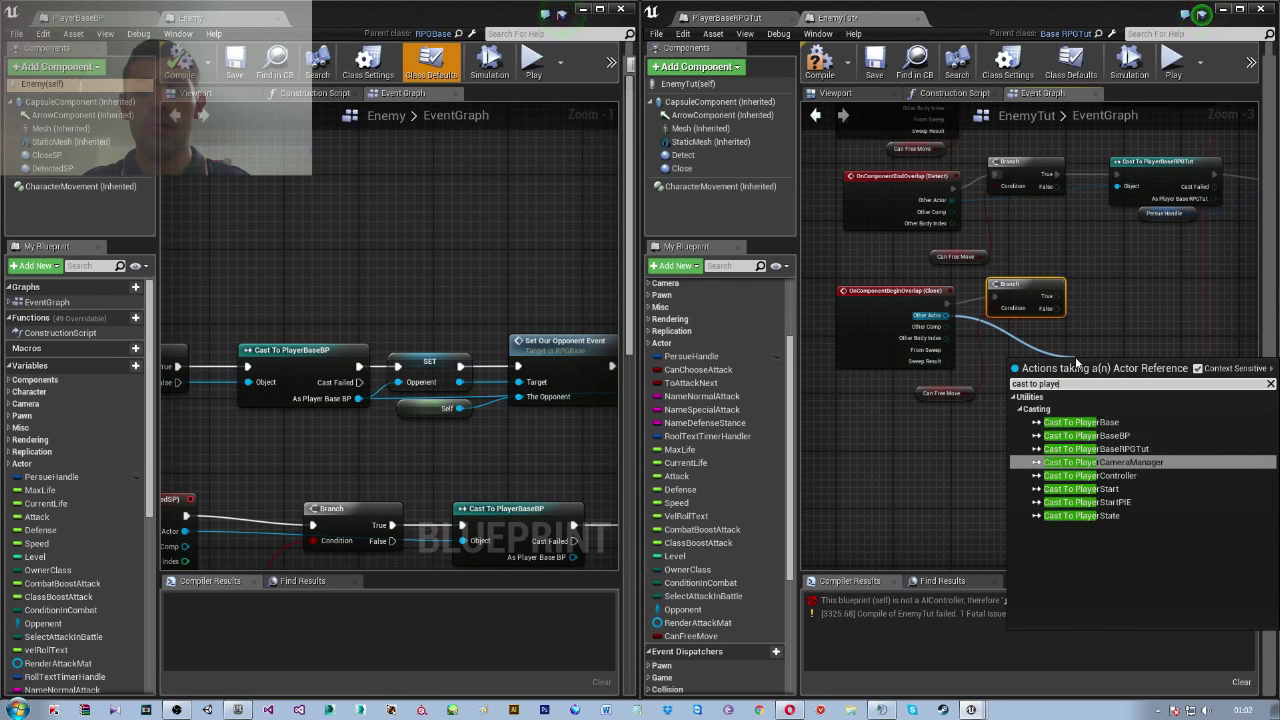
{"action": "type", "text": "bas"}
{"action": "key", "text": "Down"}
{"action": "key", "text": "Down"}
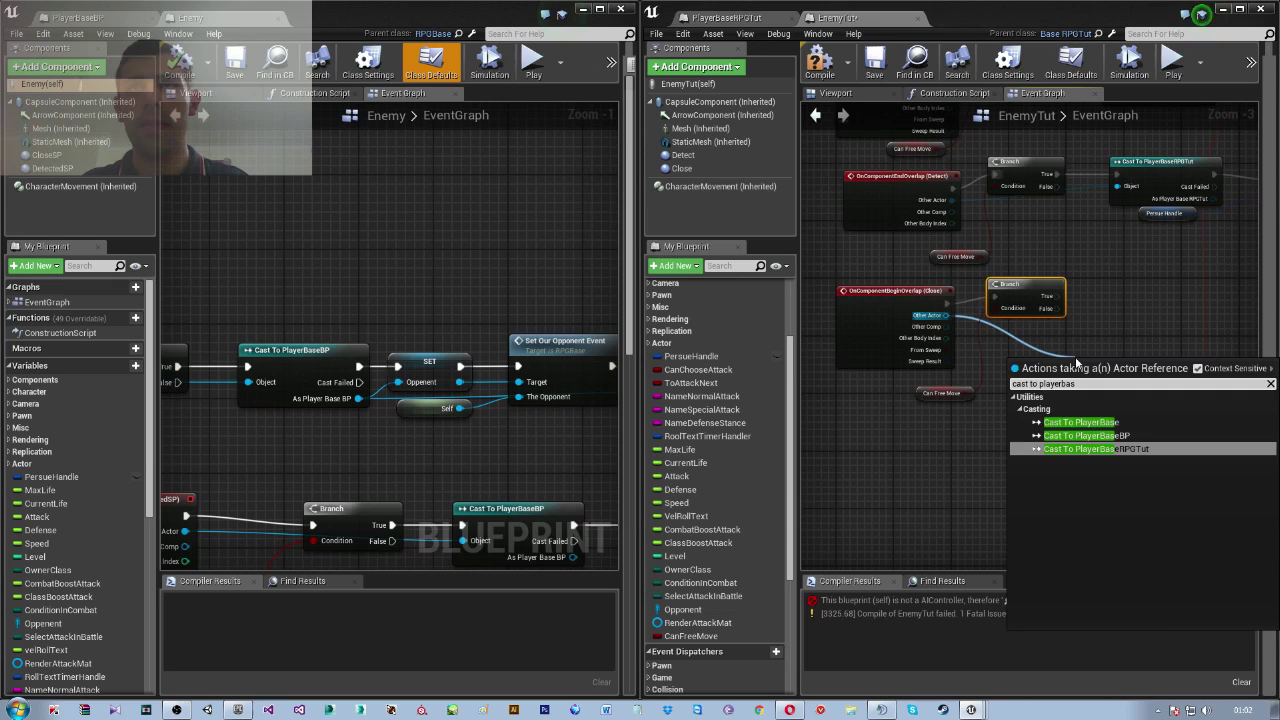
{"action": "key", "text": "Return"}
Position the Cast To PlayerBaseRPGTut node beside the Branch
{"action": "mouse_move", "coordinate": [1081, 366]}
{"action": "left_mouse_down"}
{"action": "mouse_move", "coordinate": [1096, 273]}
{"action": "mouse_move", "coordinate": [1102, 297]}
{"action": "mouse_move", "coordinate": [1122, 295]}
{"action": "left_mouse_up"}
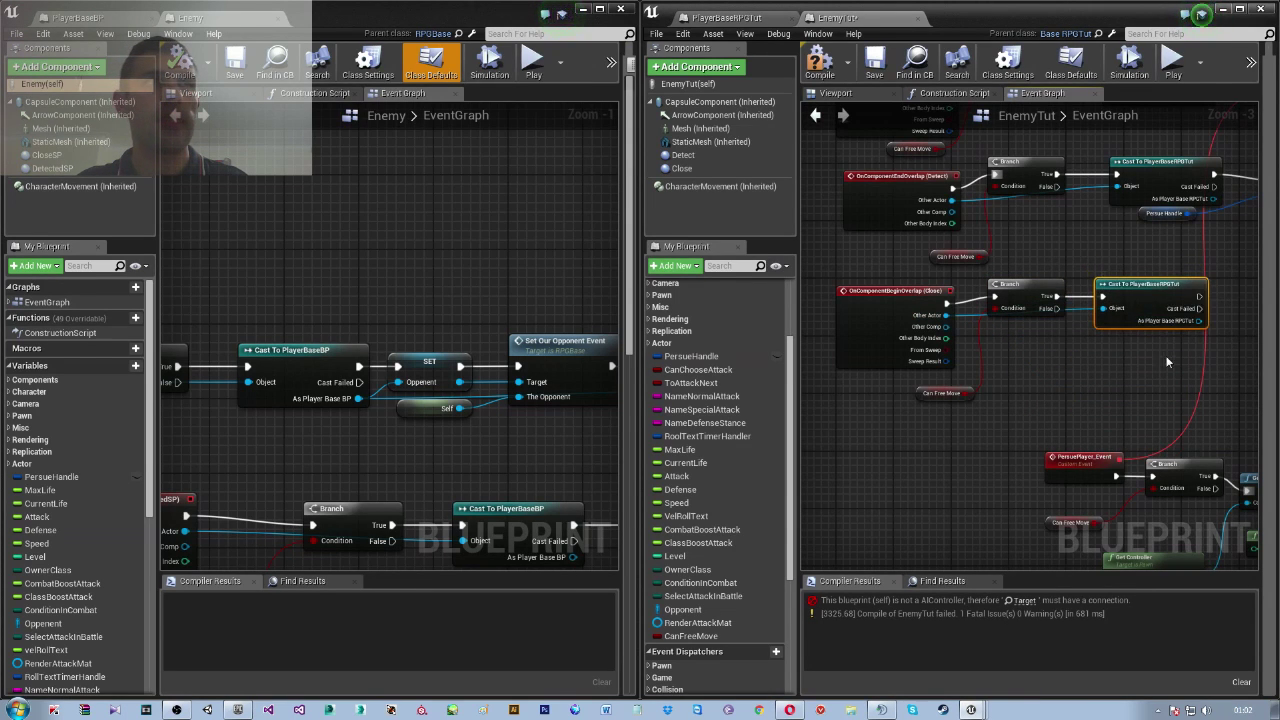
{"action": "right_click_drag", "start_coordinate": [1165, 362], "coordinate": [1062, 363]}
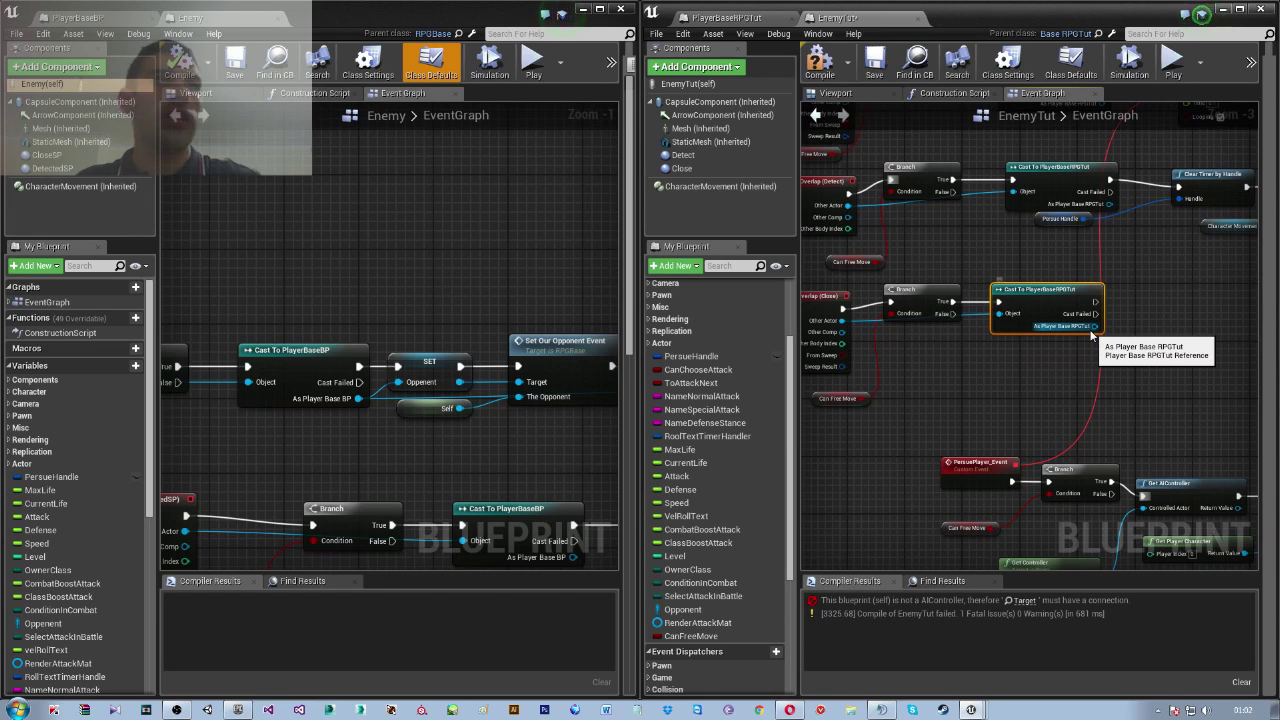
{"action": "left_click_drag", "start_coordinate": [1092, 337], "coordinate": [1140, 350]}
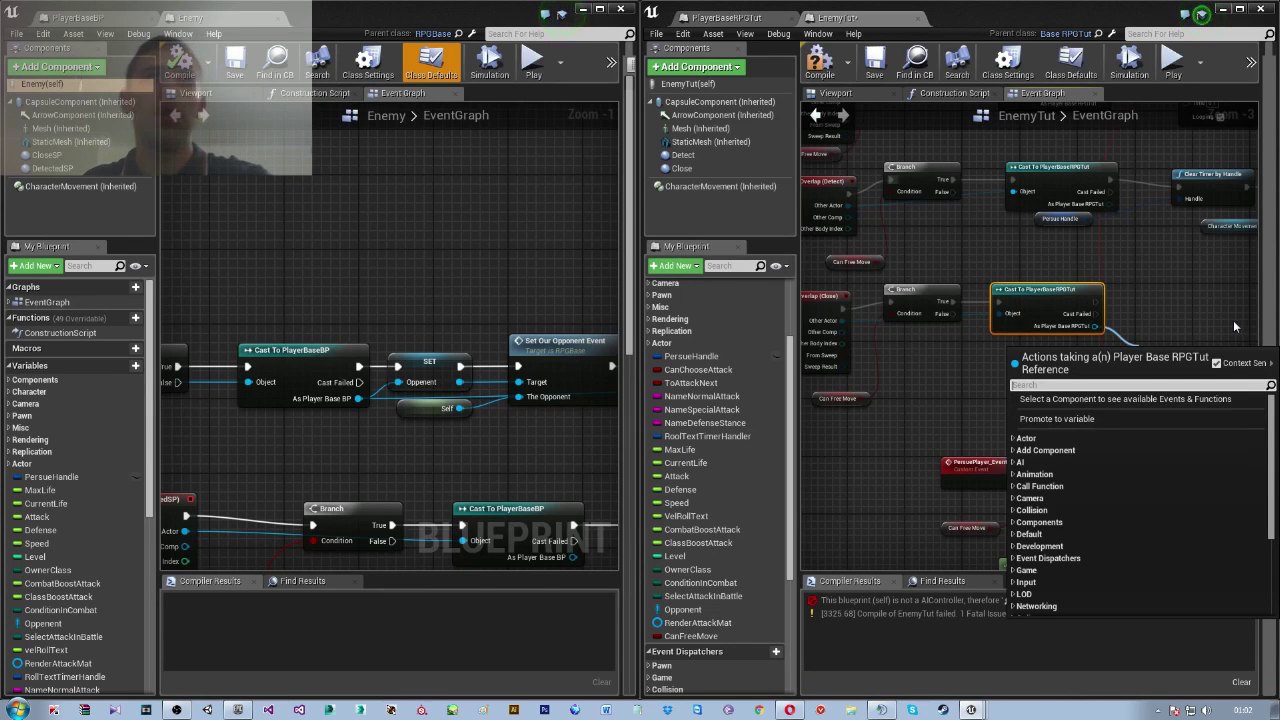
{"action": "left_click", "coordinate": [1168, 324]}
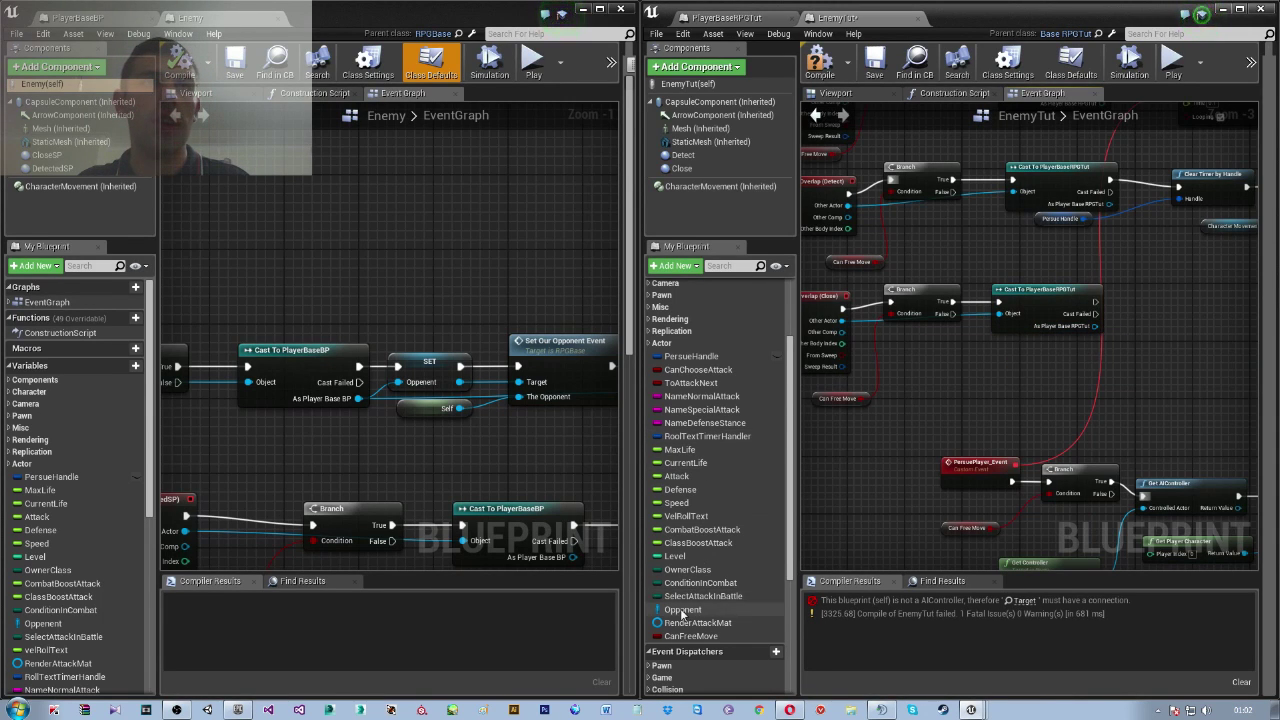
Add a Set Our Opponent Event call after the Opponent setter, discarding a stray Opponent getter
{"action": "left_click_drag", "start_coordinate": [683, 610], "coordinate": [1124, 341], "text": "ctrl"}
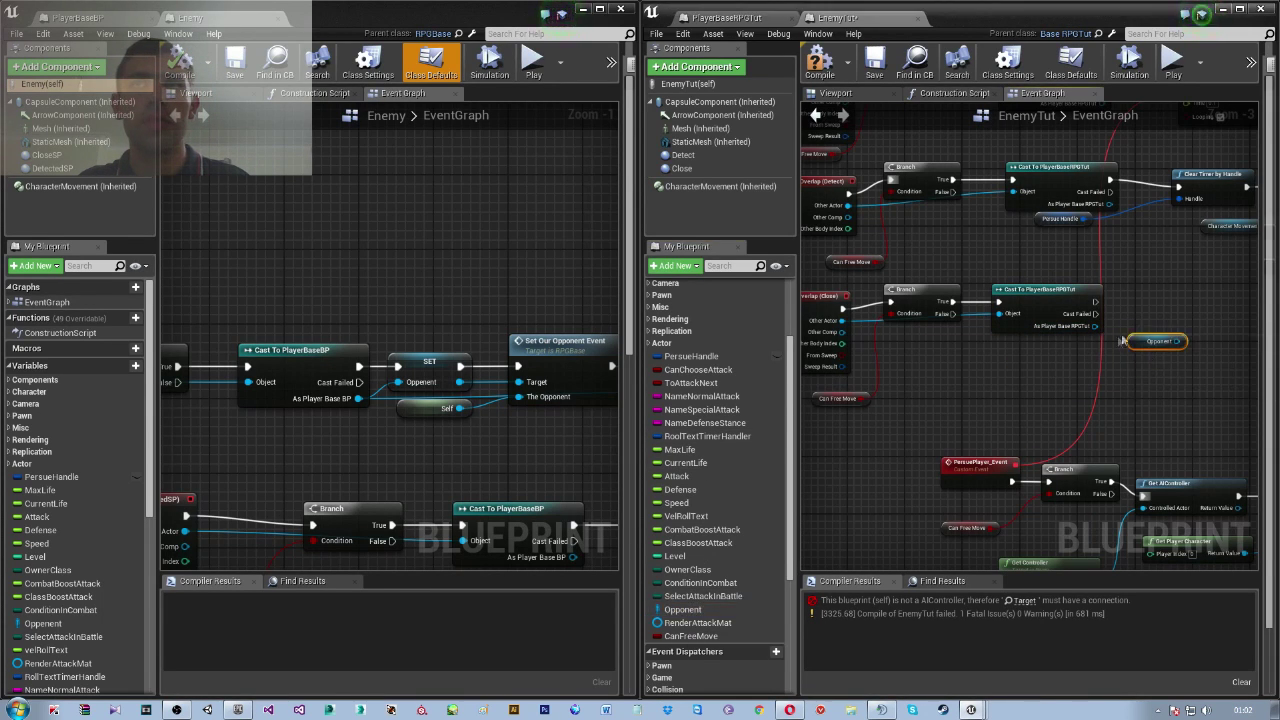
{"action": "right_click", "coordinate": [1158, 341]}
{"action": "left_click", "coordinate": [1158, 361]}
{"action": "mouse_move", "coordinate": [683, 609]}
{"action": "left_mouse_down"}
{"action": "mouse_move", "coordinate": [832, 563]}
{"action": "mouse_move", "coordinate": [1140, 300]}
{"action": "mouse_move", "coordinate": [1130, 314]}
{"action": "mouse_move", "coordinate": [1160, 312]}
{"action": "mouse_move", "coordinate": [1175, 365]}
{"action": "left_mouse_up"}
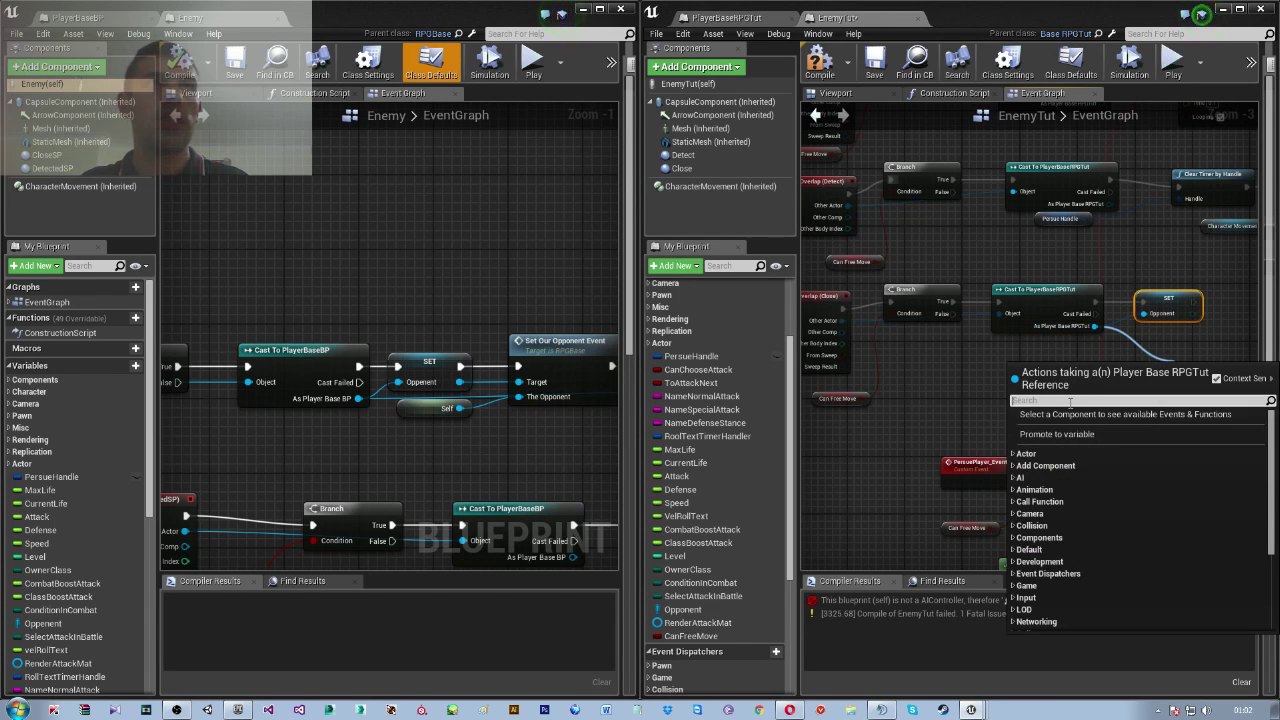
{"action": "type", "text": "set our opp"}
{"action": "key", "text": "Return"}
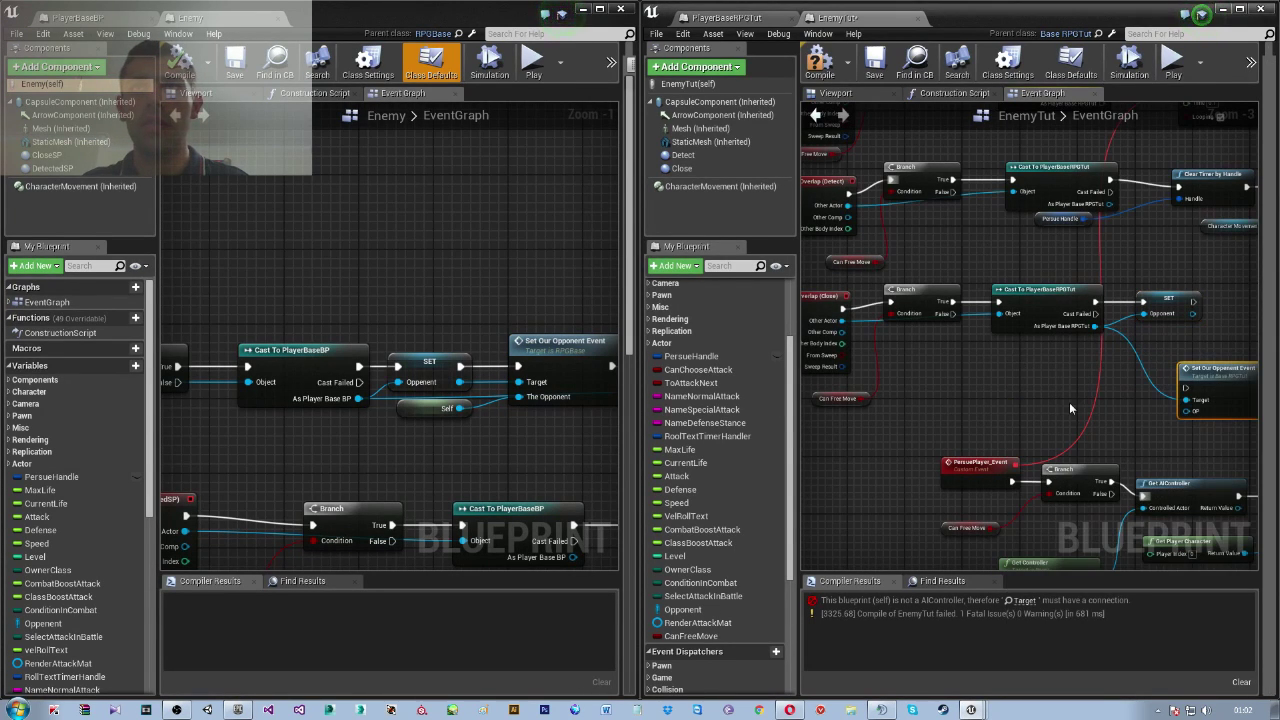
Wire a Self node to its Target, link SET's exec output to it, and compile
{"action": "right_click_drag", "start_coordinate": [1165, 358], "coordinate": [1018, 366]}
{"action": "left_click_drag", "start_coordinate": [1006, 413], "coordinate": [968, 437]}
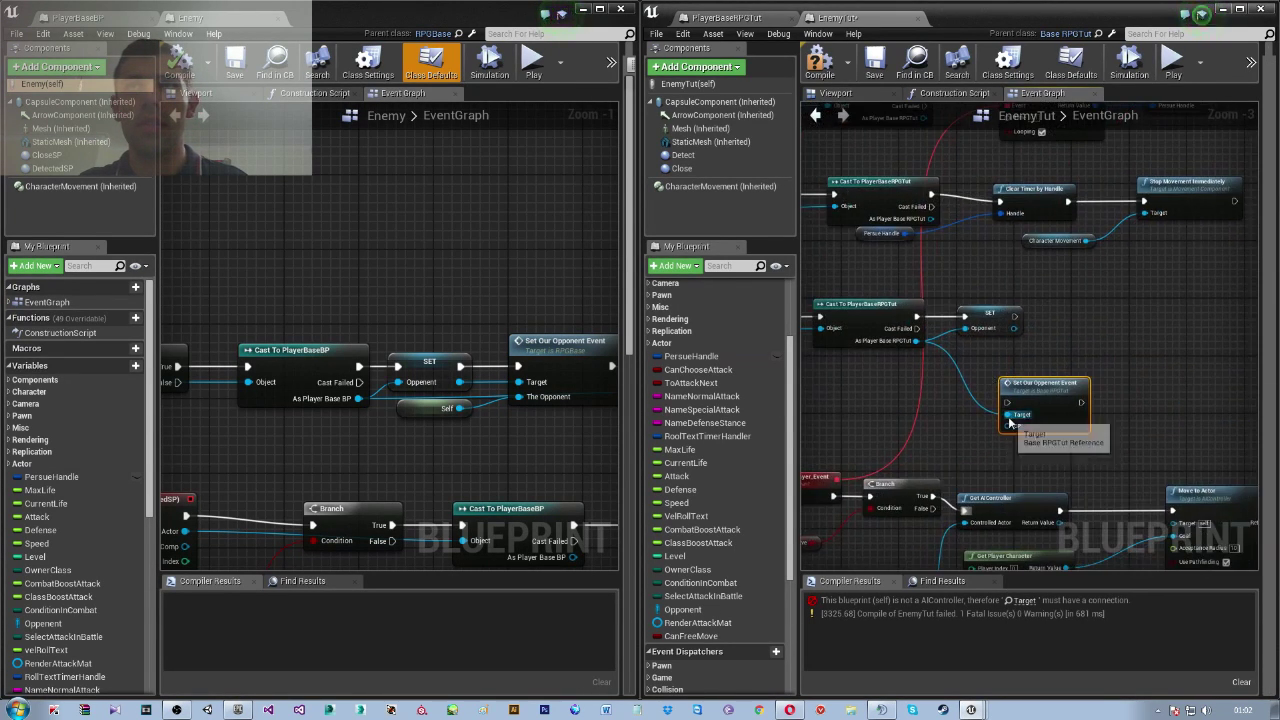
{"action": "type", "text": "self"}
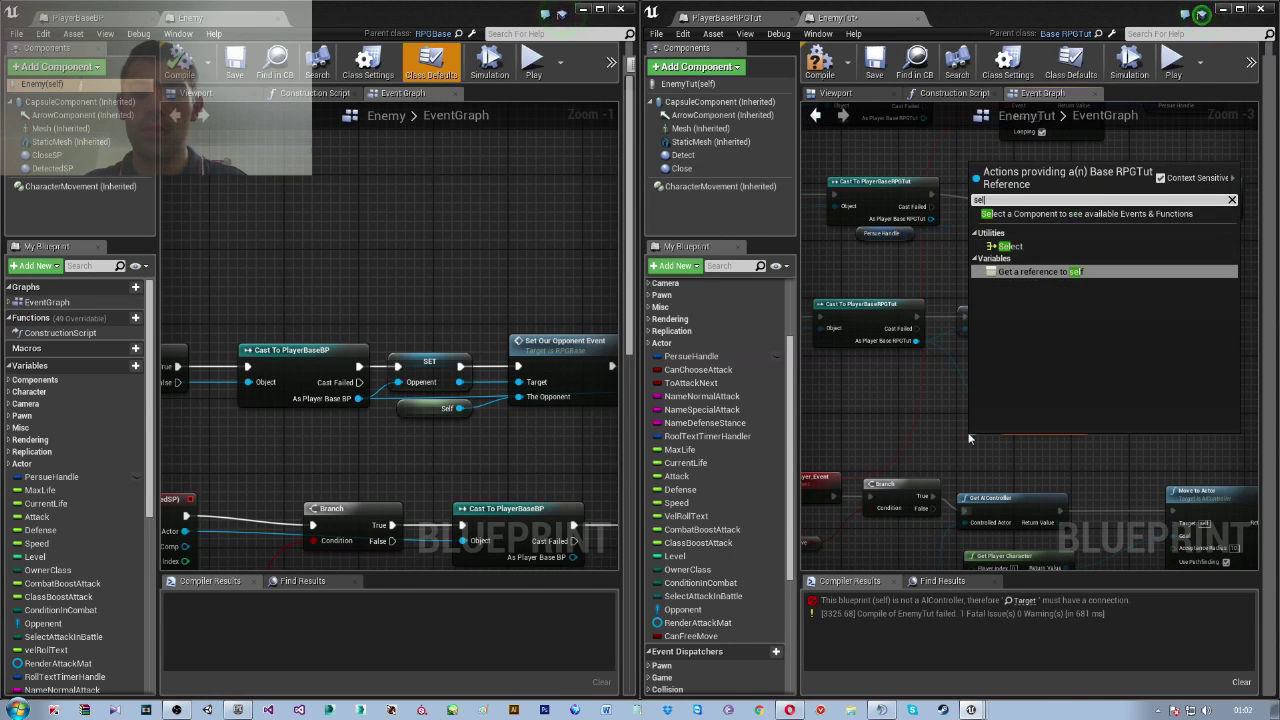
{"action": "key", "text": "Return"}
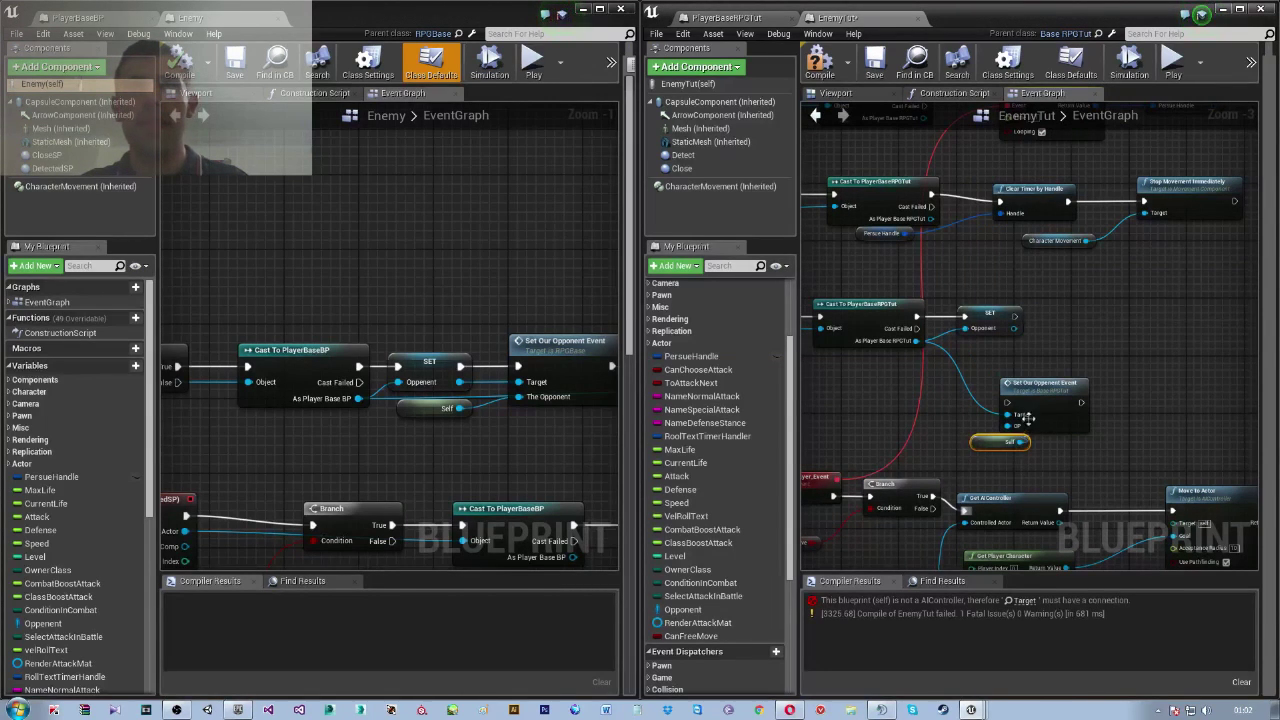
{"action": "left_click_drag", "start_coordinate": [1040, 385], "coordinate": [1110, 313]}
{"action": "mouse_move", "coordinate": [1016, 316]}
{"action": "left_mouse_down"}
{"action": "mouse_move", "coordinate": [1066, 340]}
{"action": "mouse_move", "coordinate": [1118, 297]}
{"action": "left_mouse_up"}
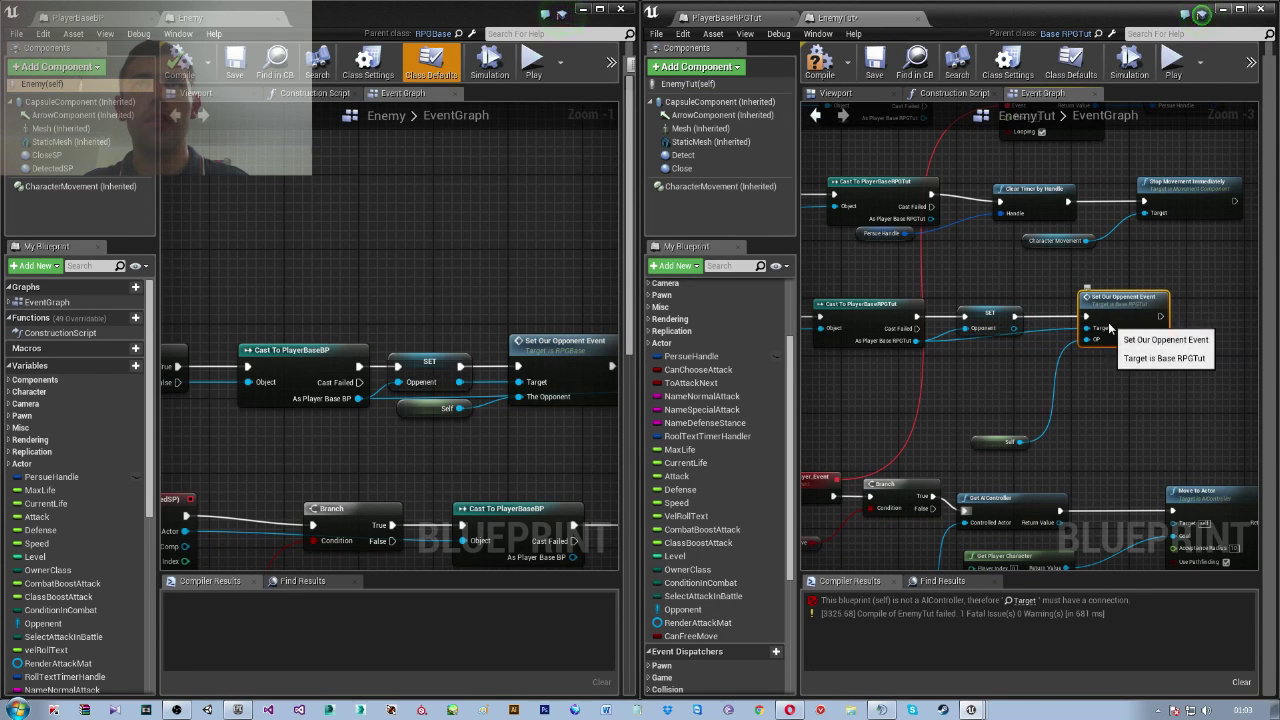
{"action": "left_click", "coordinate": [828, 66]}
Tidy the self node beside Set Our Opponent Event and switch to the Viewport
{"action": "right_click_drag", "start_coordinate": [600, 421], "coordinate": [260, 405]}
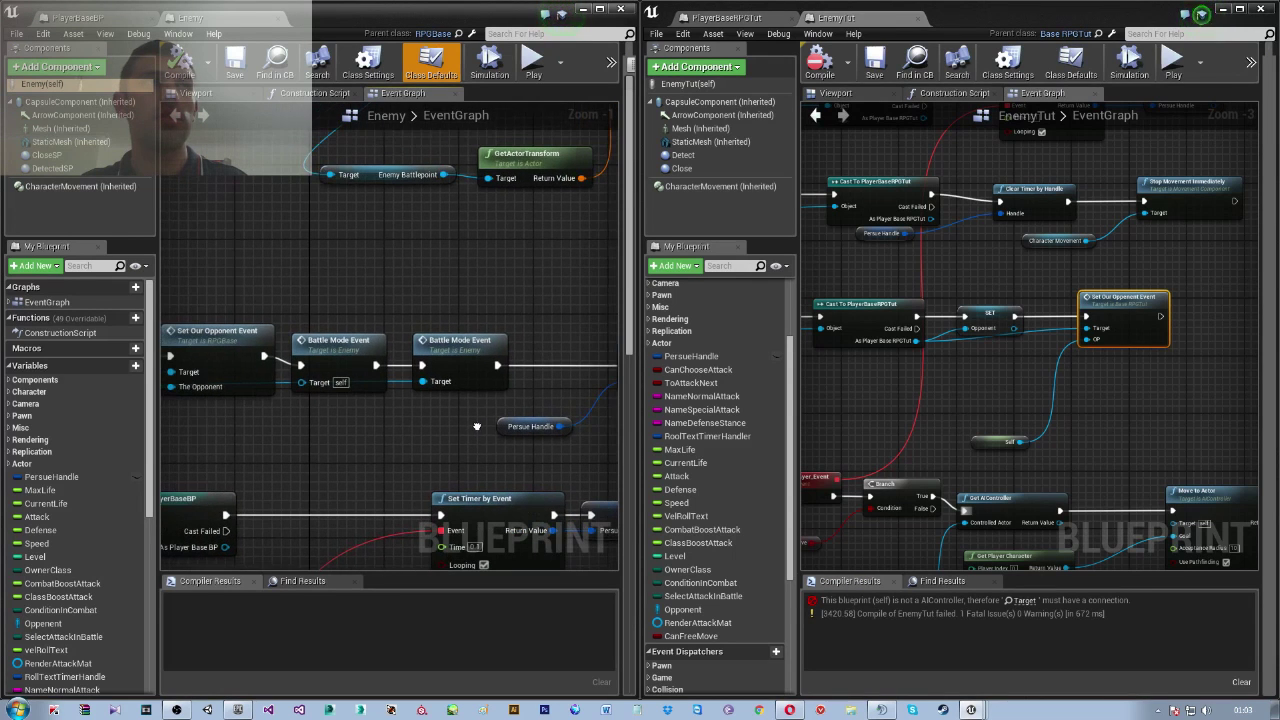
{"action": "right_click_drag", "start_coordinate": [1050, 397], "coordinate": [1019, 447]}
{"action": "left_click_drag", "start_coordinate": [908, 481], "coordinate": [929, 397]}
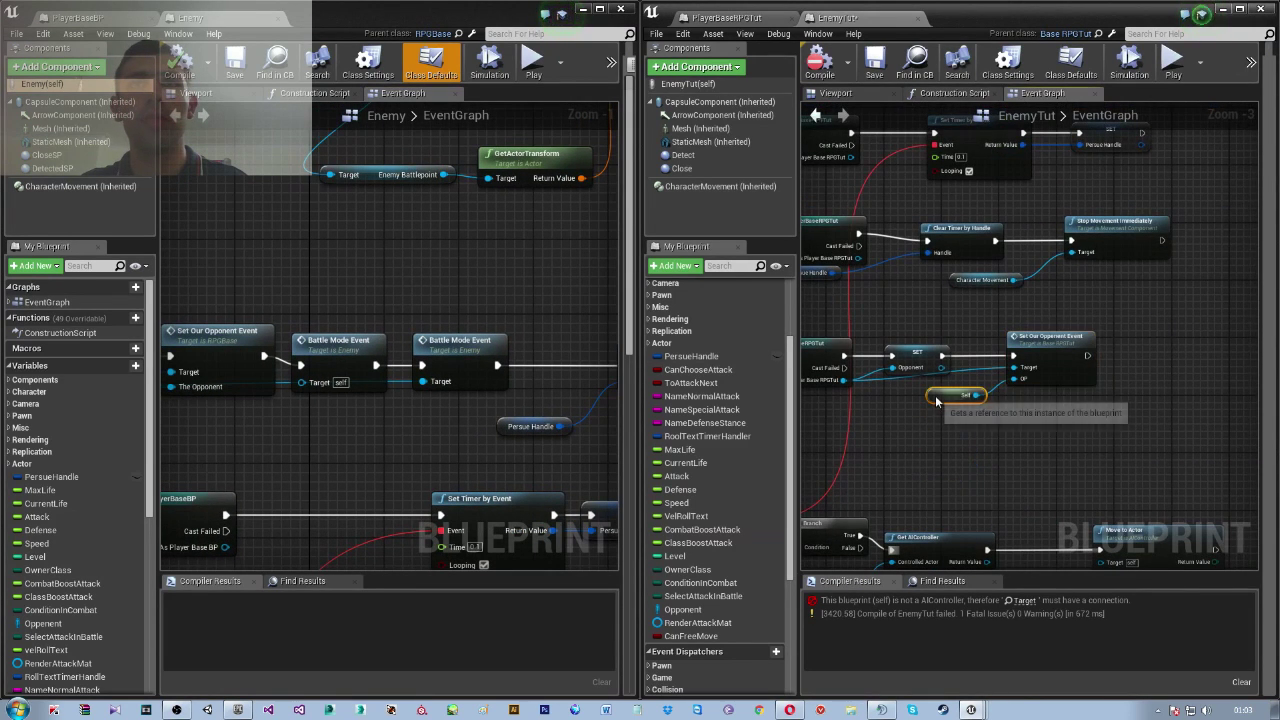
{"action": "right_click_drag", "start_coordinate": [1002, 374], "coordinate": [1089, 401]}
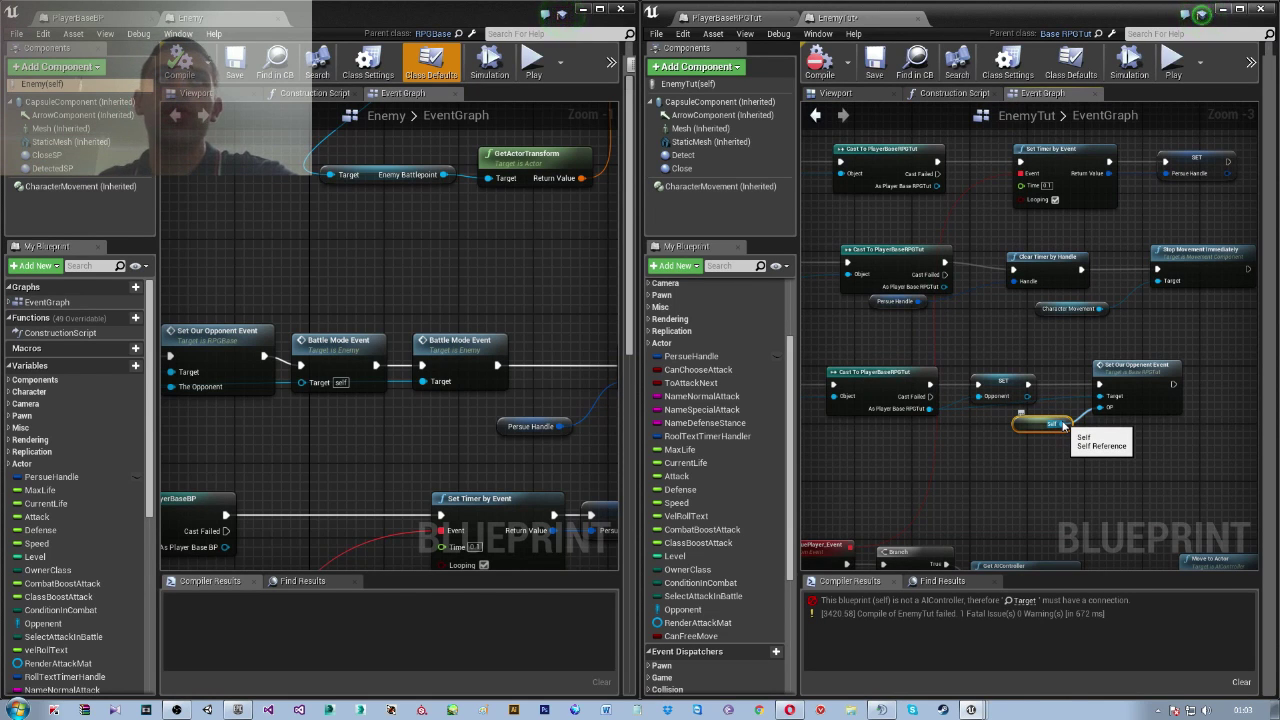
{"action": "left_click", "coordinate": [823, 94]}
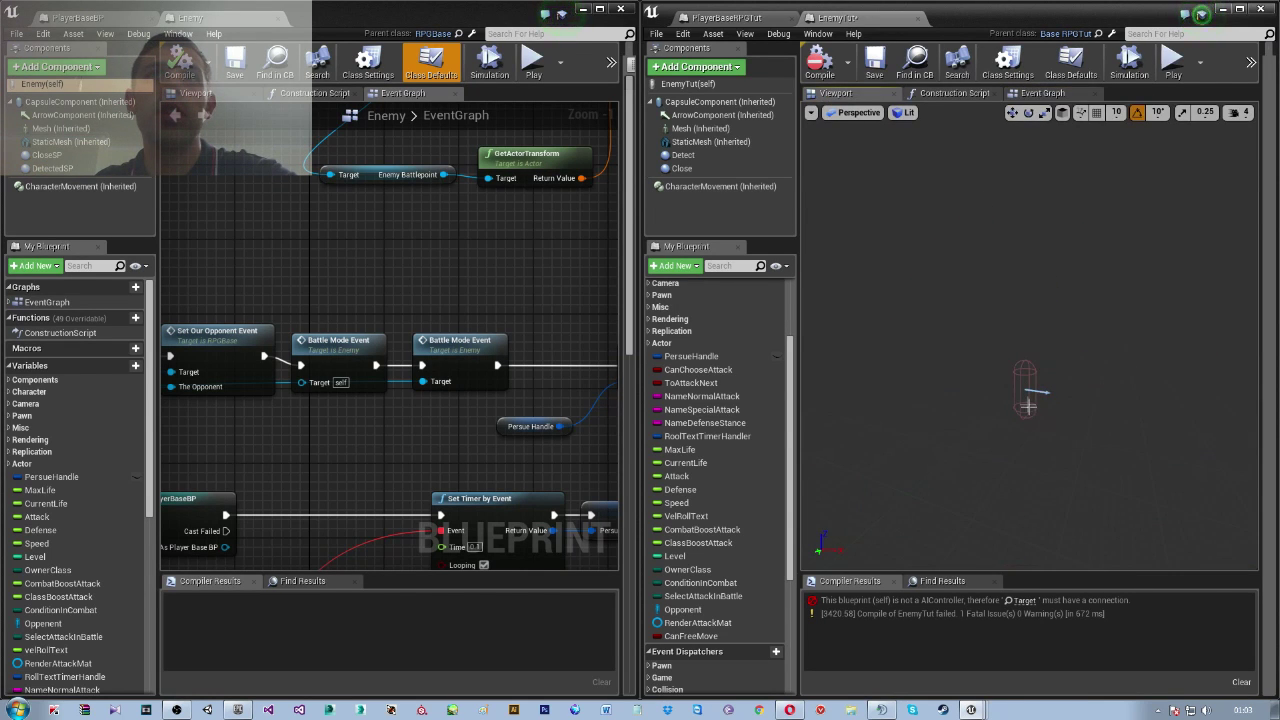
Inspect the Detect and Close sphere components' Details, comparing with the Enemy blueprint viewport
{"action": "left_click_drag", "start_coordinate": [1028, 405], "coordinate": [1027, 402]}
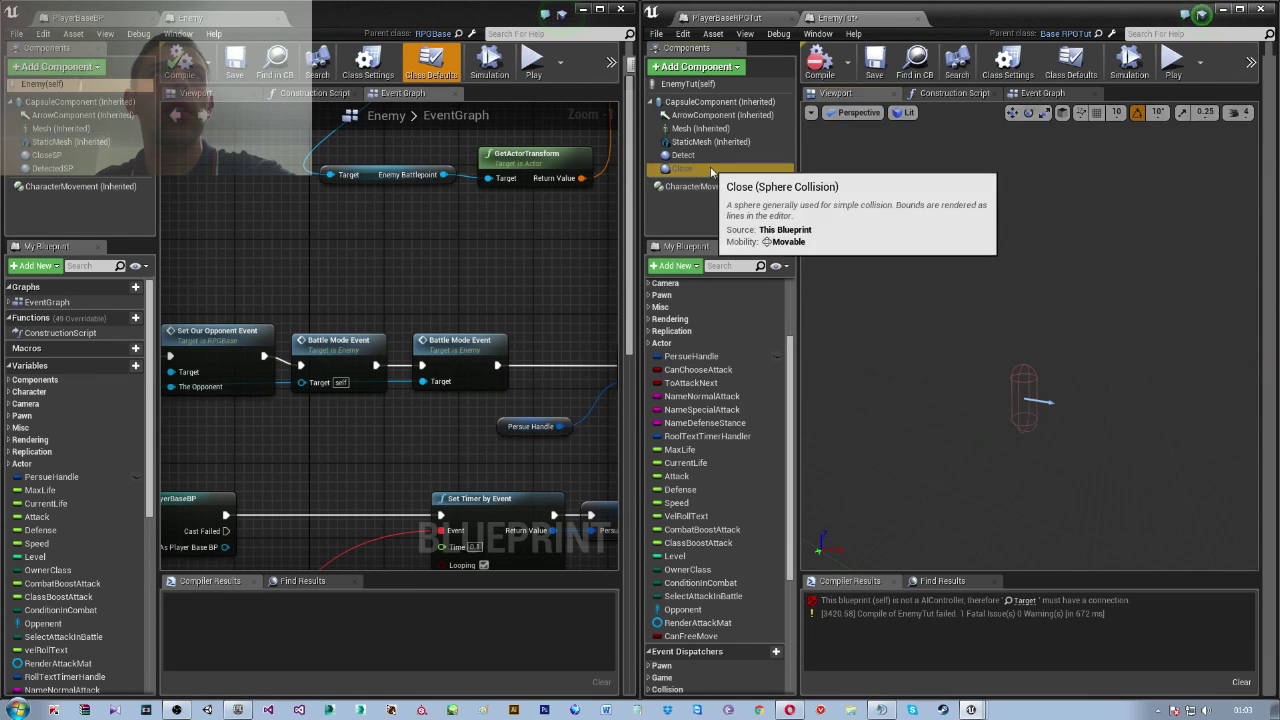
{"action": "left_click", "coordinate": [683, 155]}
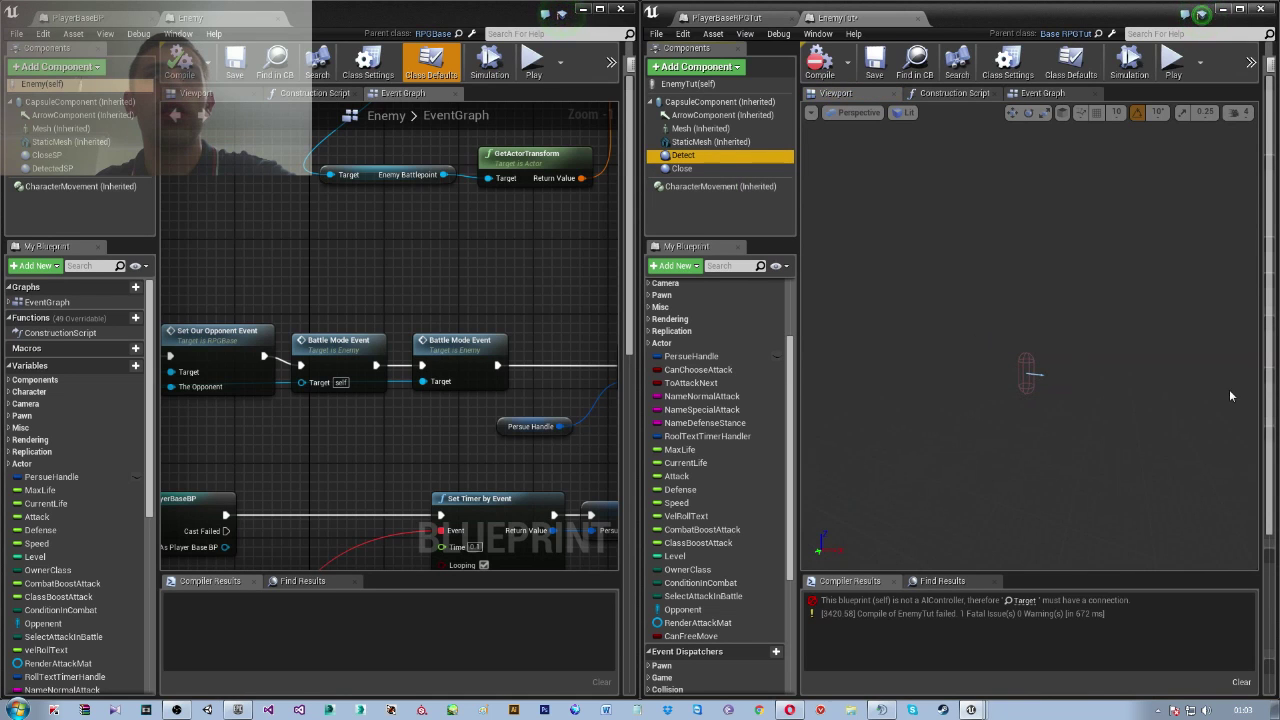
{"action": "left_click_drag", "start_coordinate": [1036, 360], "coordinate": [1008, 356]}
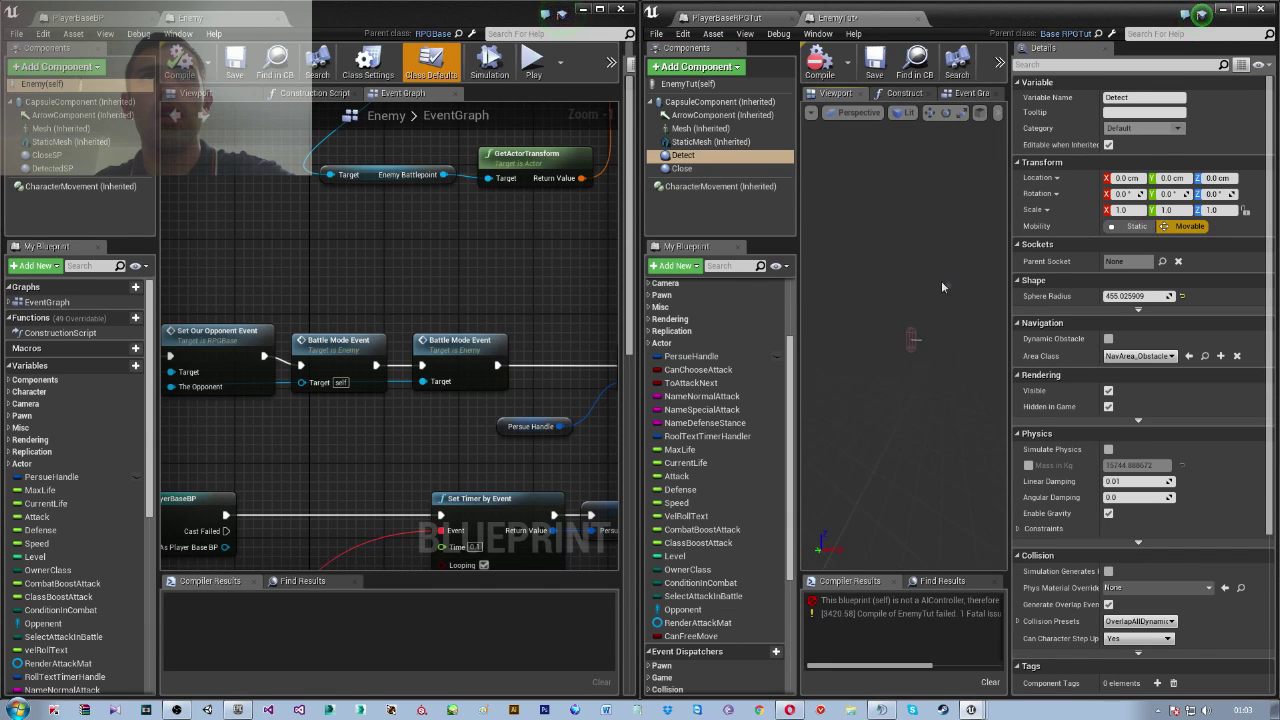
{"action": "left_click_drag", "start_coordinate": [933, 299], "coordinate": [933, 280]}
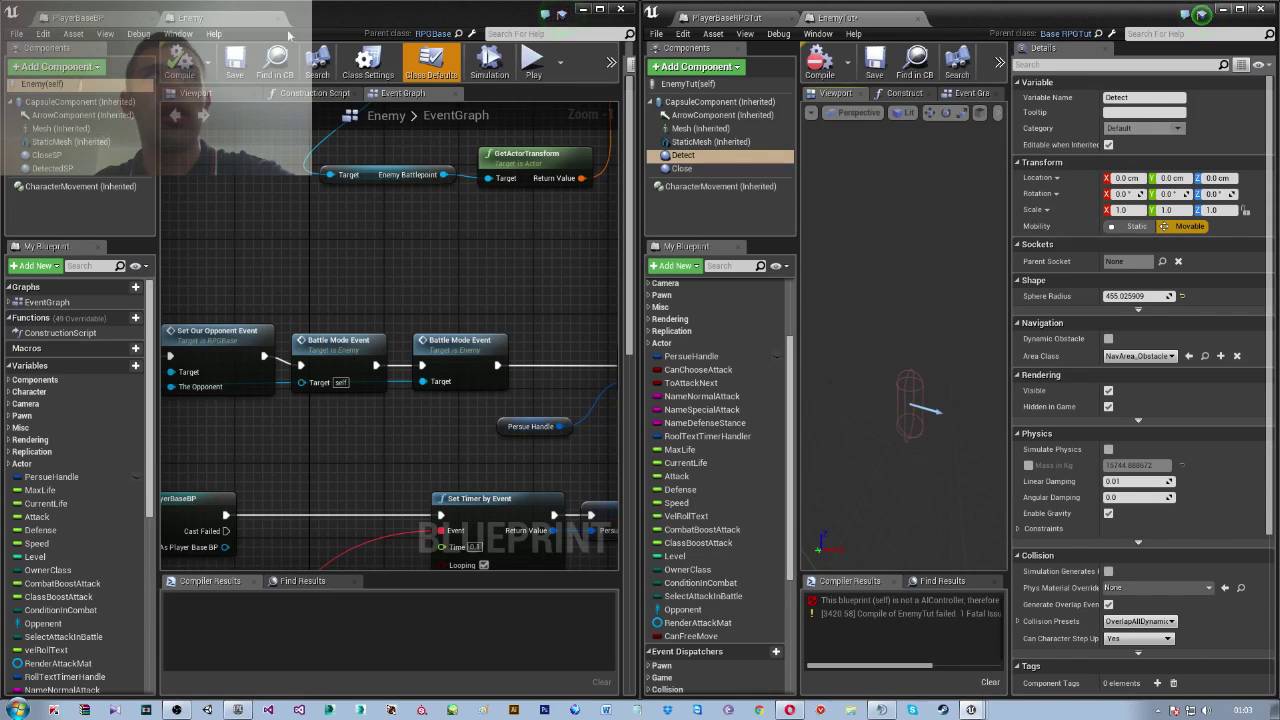
{"action": "left_click", "coordinate": [227, 97]}
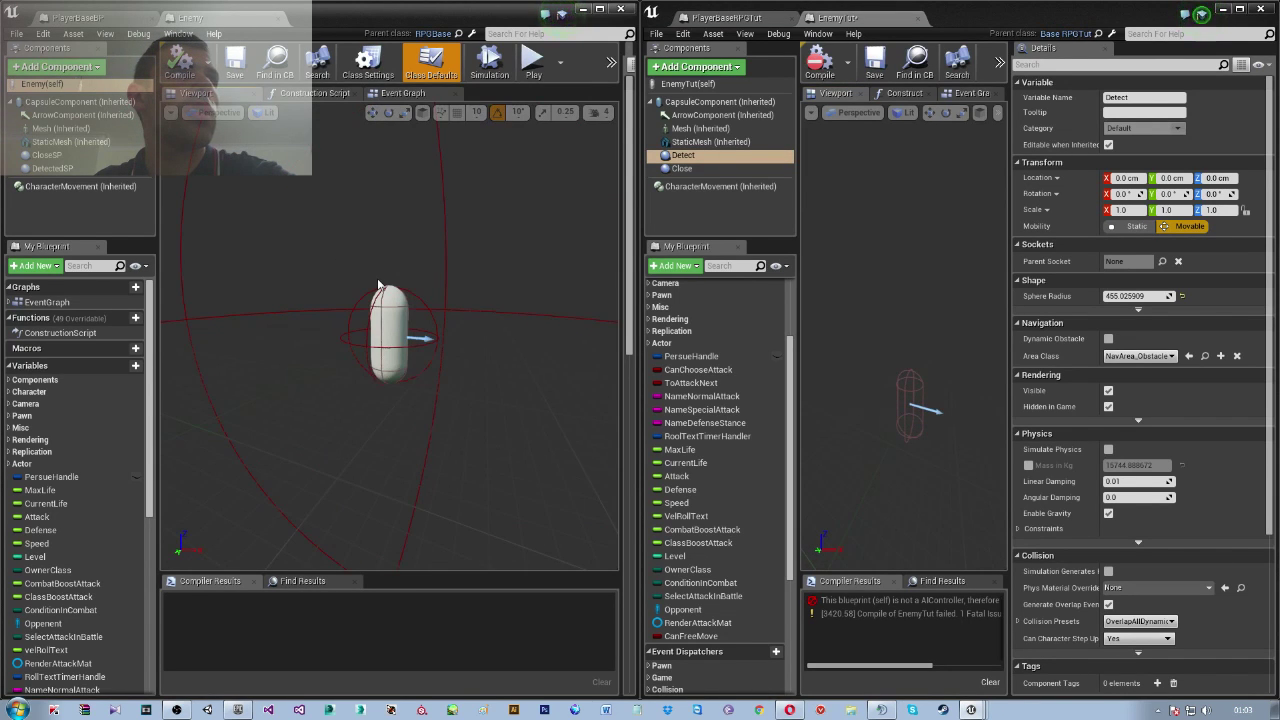
{"action": "left_click", "coordinate": [690, 168]}
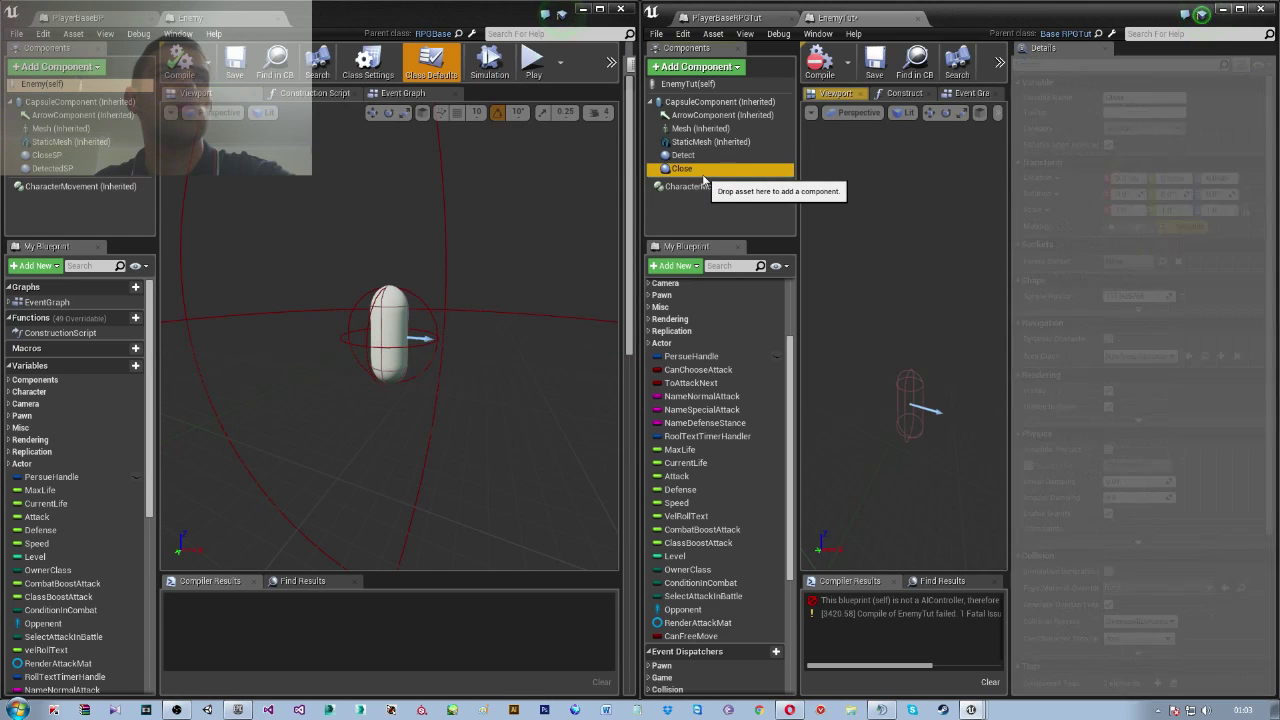
{"action": "left_click", "coordinate": [684, 155]}
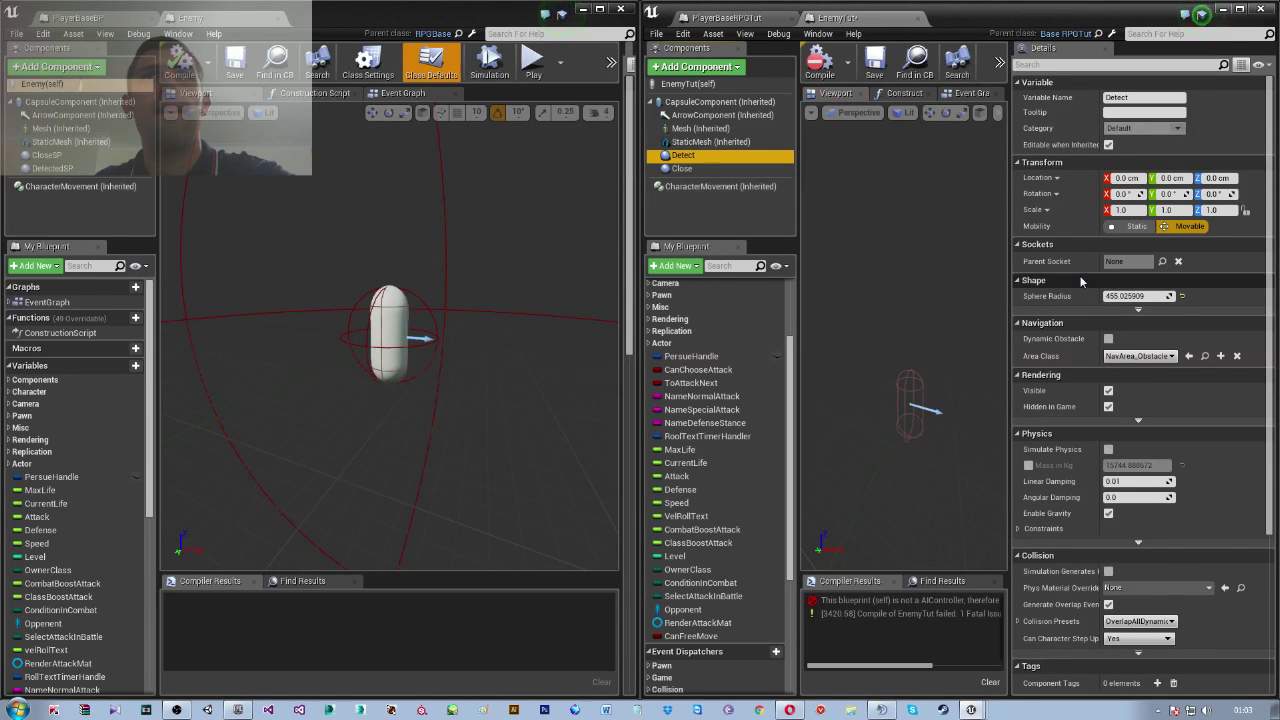
Recompile EnemyTut and jump to the Move to Actor node causing the error
{"action": "left_click", "coordinate": [819, 60]}
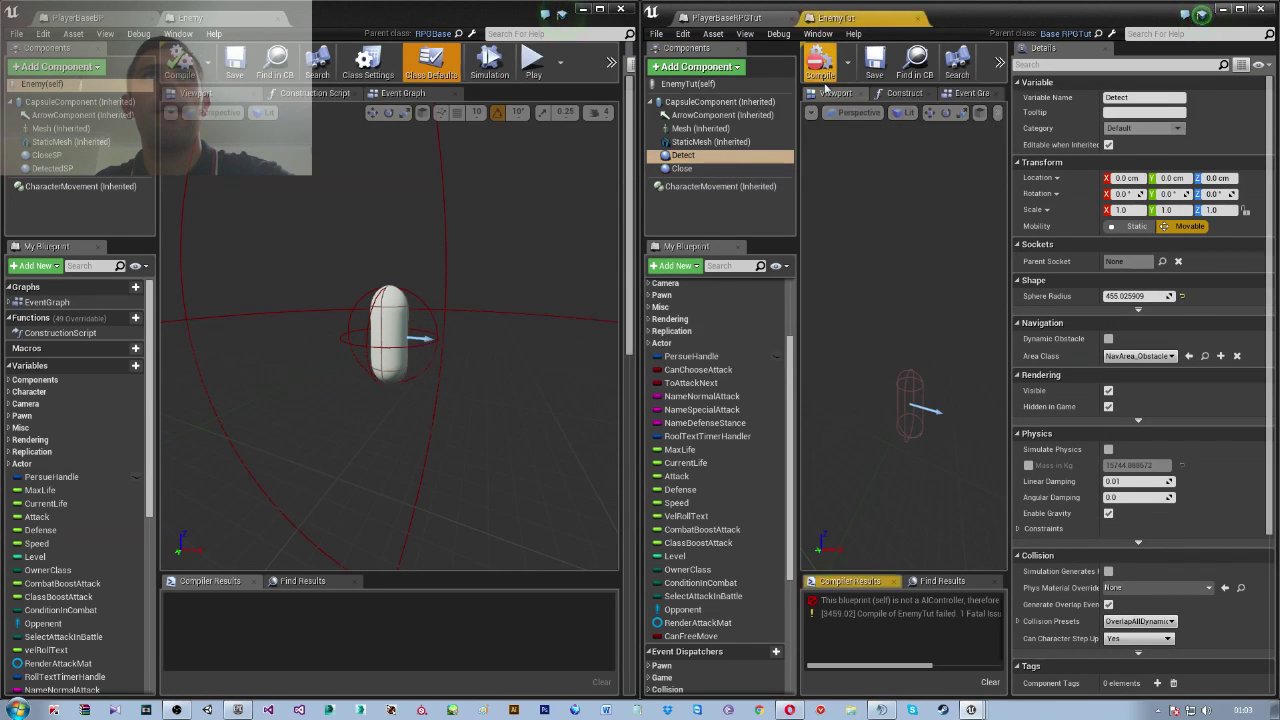
{"action": "left_click", "coordinate": [905, 600]}
{"action": "scroll", "coordinate": [898, 480], "scroll_direction": "down", "scroll_amount": 3}
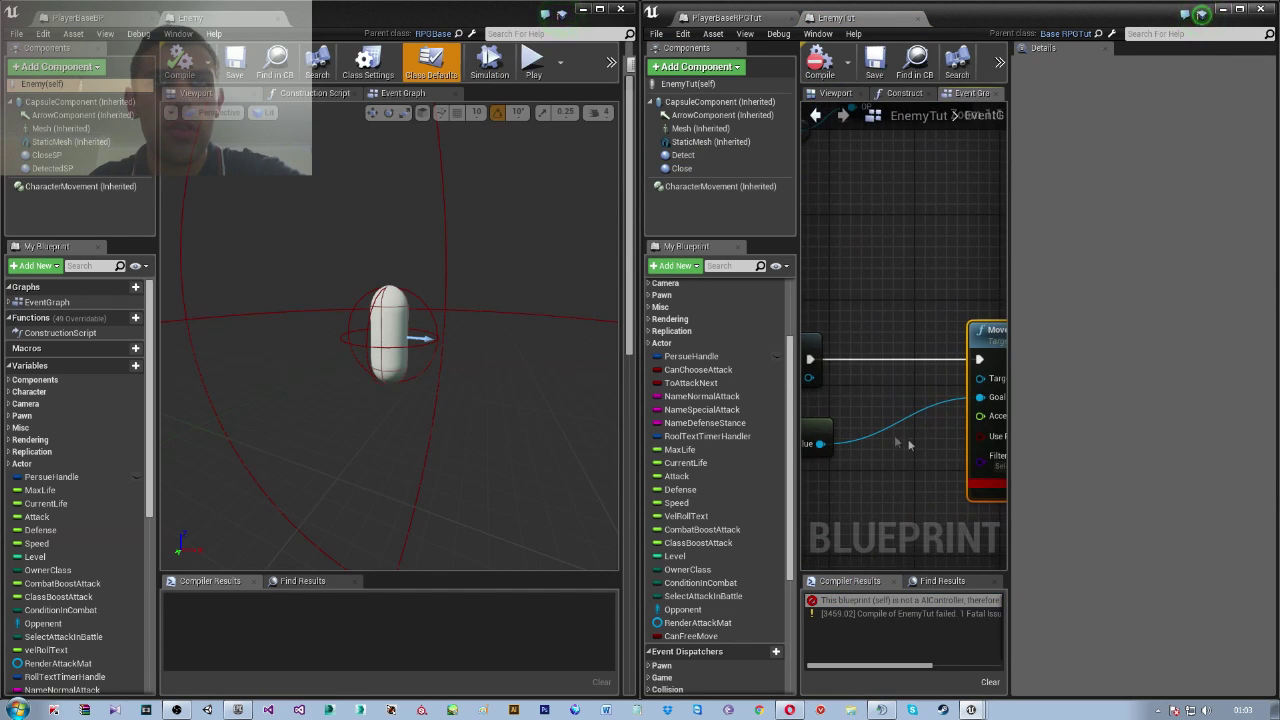
Connect Get AIController's Return Value to Move to Actor's Target and compile
{"action": "mouse_move", "coordinate": [900, 470]}
{"action": "right_mouse_down"}
{"action": "mouse_move", "coordinate": [960, 382]}
{"action": "mouse_move", "coordinate": [1050, 432]}
{"action": "right_mouse_up"}
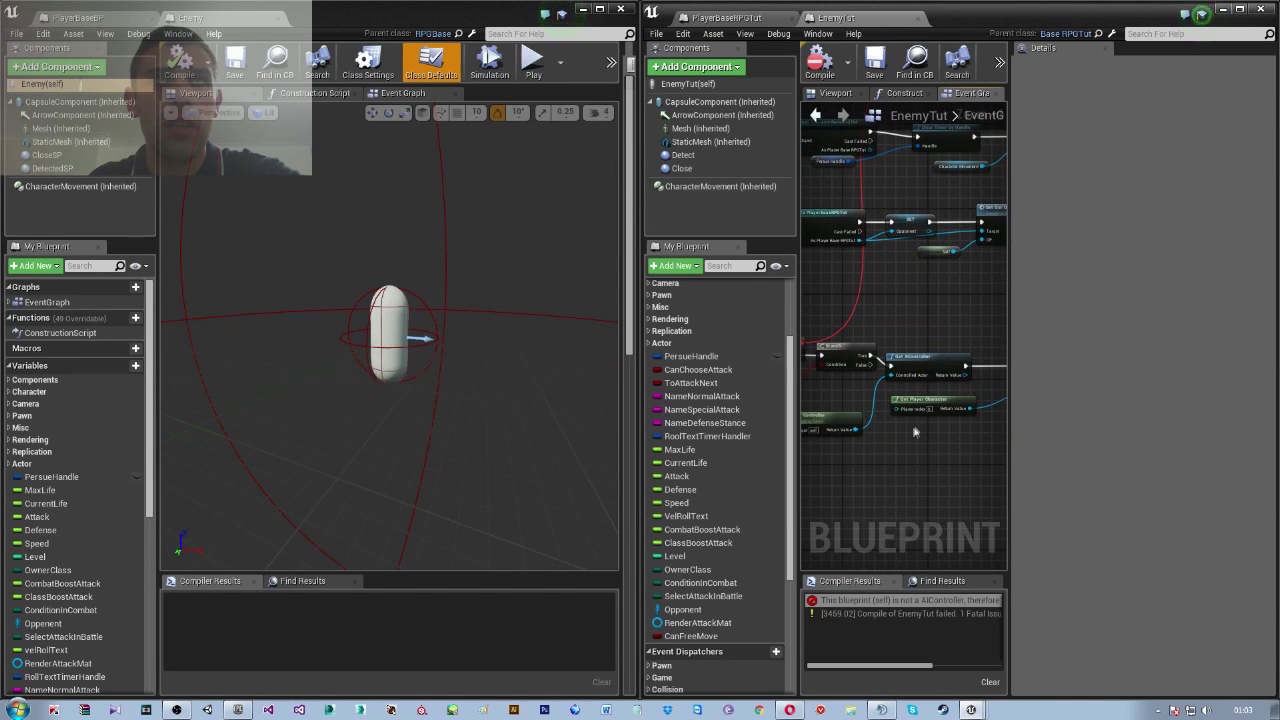
{"action": "right_click_drag", "start_coordinate": [984, 388], "coordinate": [866, 413]}
{"action": "left_click_drag", "start_coordinate": [848, 399], "coordinate": [928, 399]}
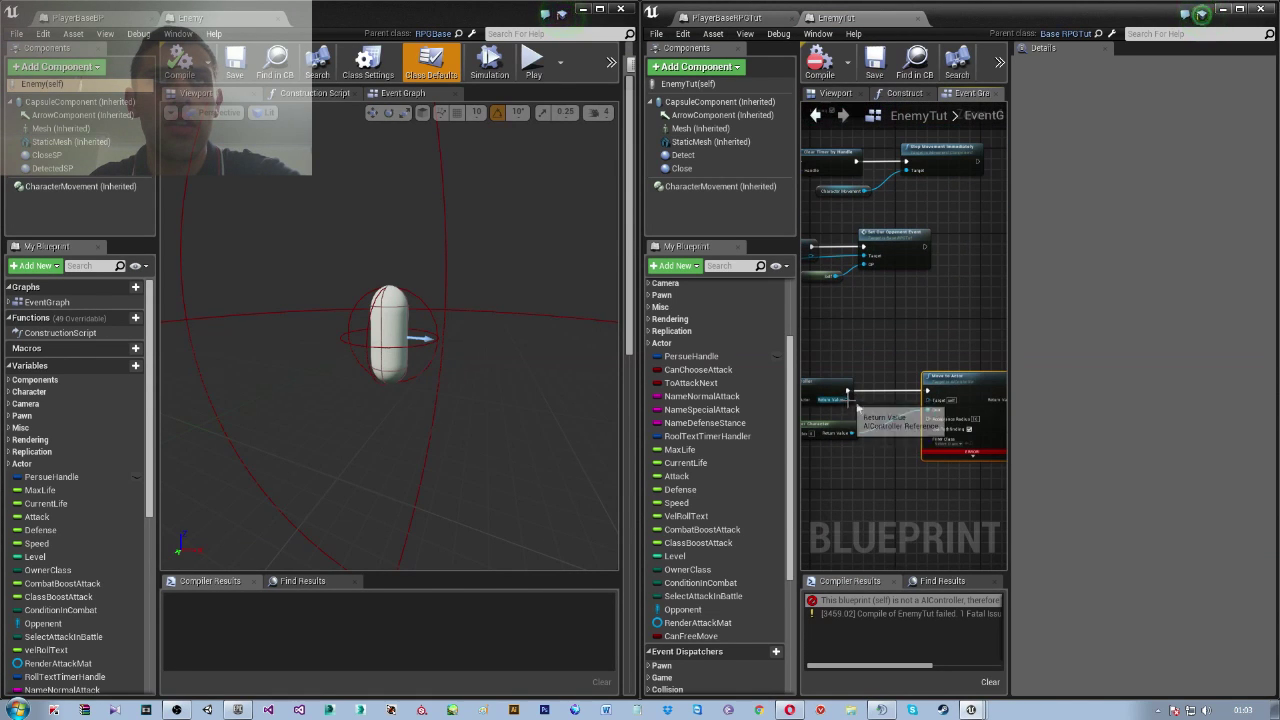
{"action": "left_click", "coordinate": [822, 62]}
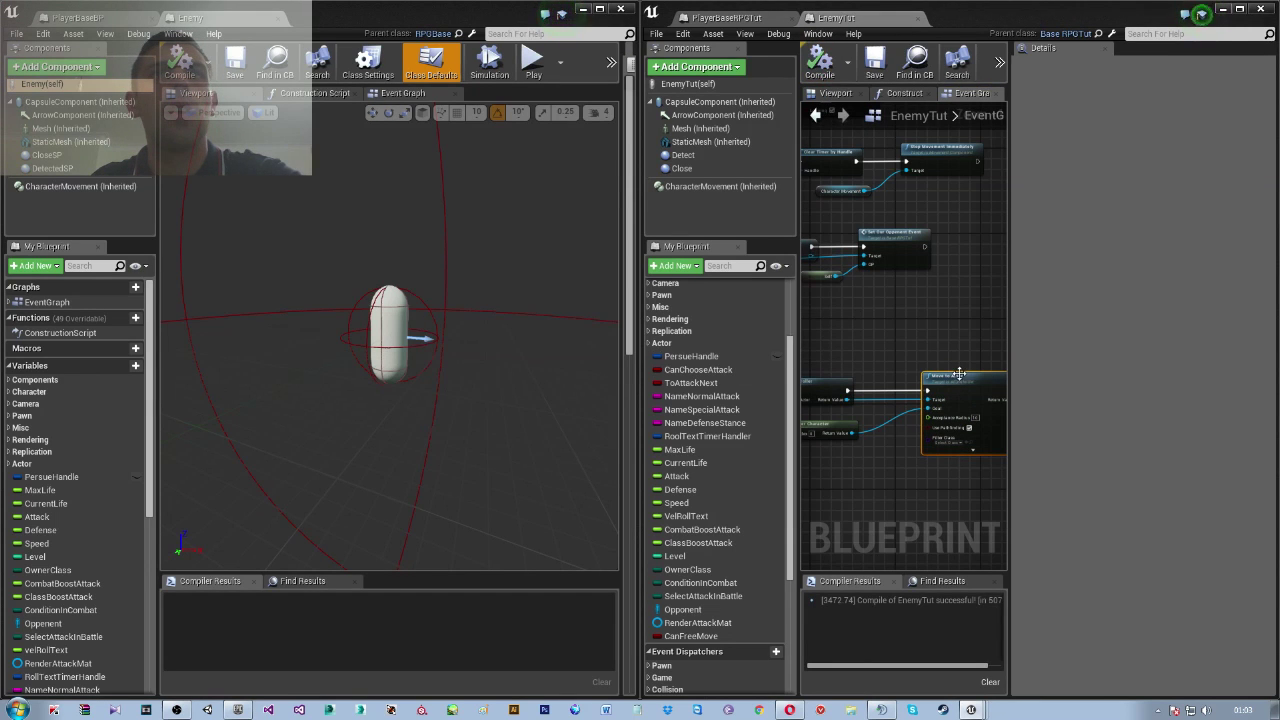
Check the EnemyTut viewport, then return to the EnemyTut and Enemy event graphs
{"action": "left_click", "coordinate": [835, 93]}
{"action": "scroll", "coordinate": [914, 291], "scroll_direction": "down", "scroll_amount": 3}
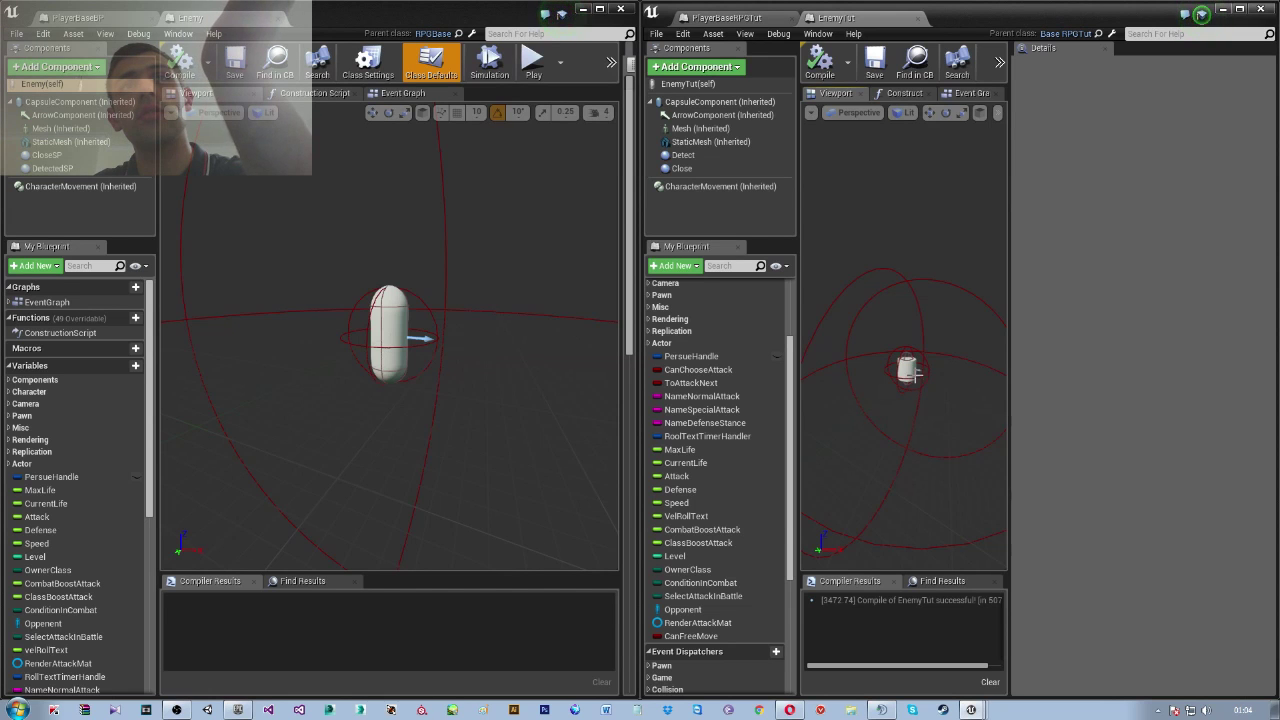
{"action": "left_click", "coordinate": [972, 93]}
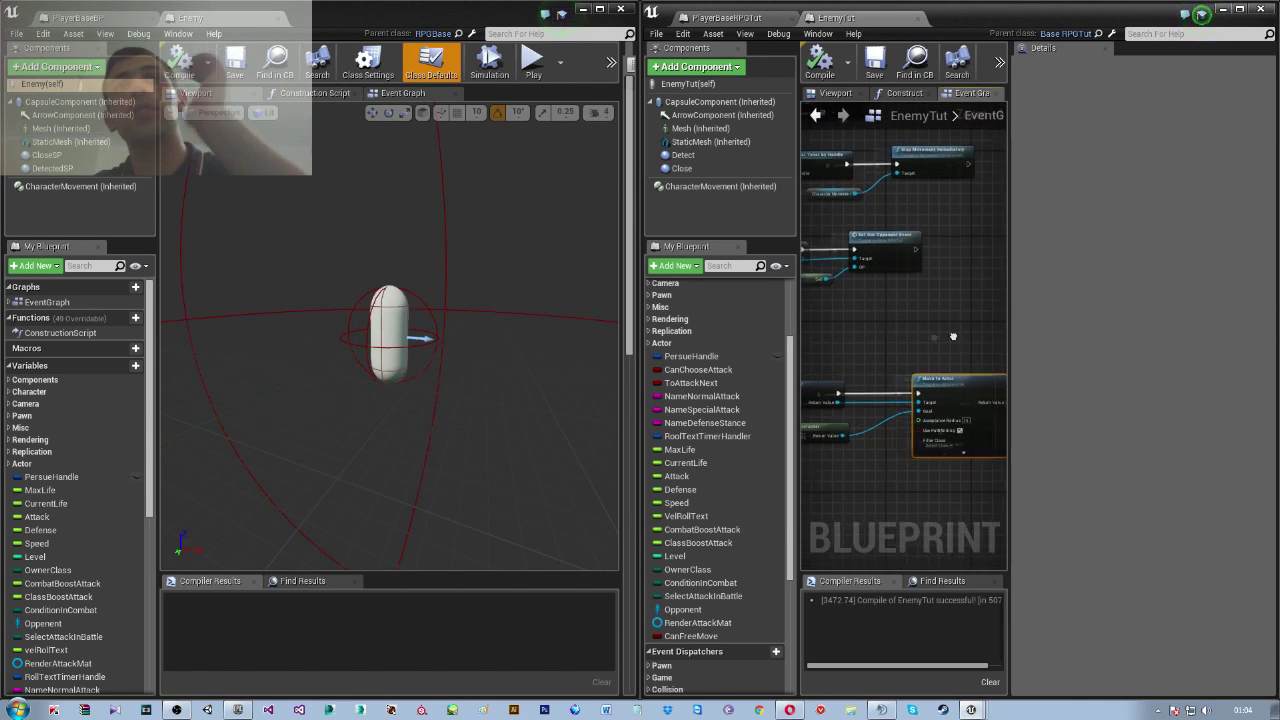
{"action": "scroll", "coordinate": [880, 337], "scroll_direction": "down", "scroll_amount": 3}
{"action": "scroll", "coordinate": [960, 371], "scroll_direction": "up", "scroll_amount": 3}
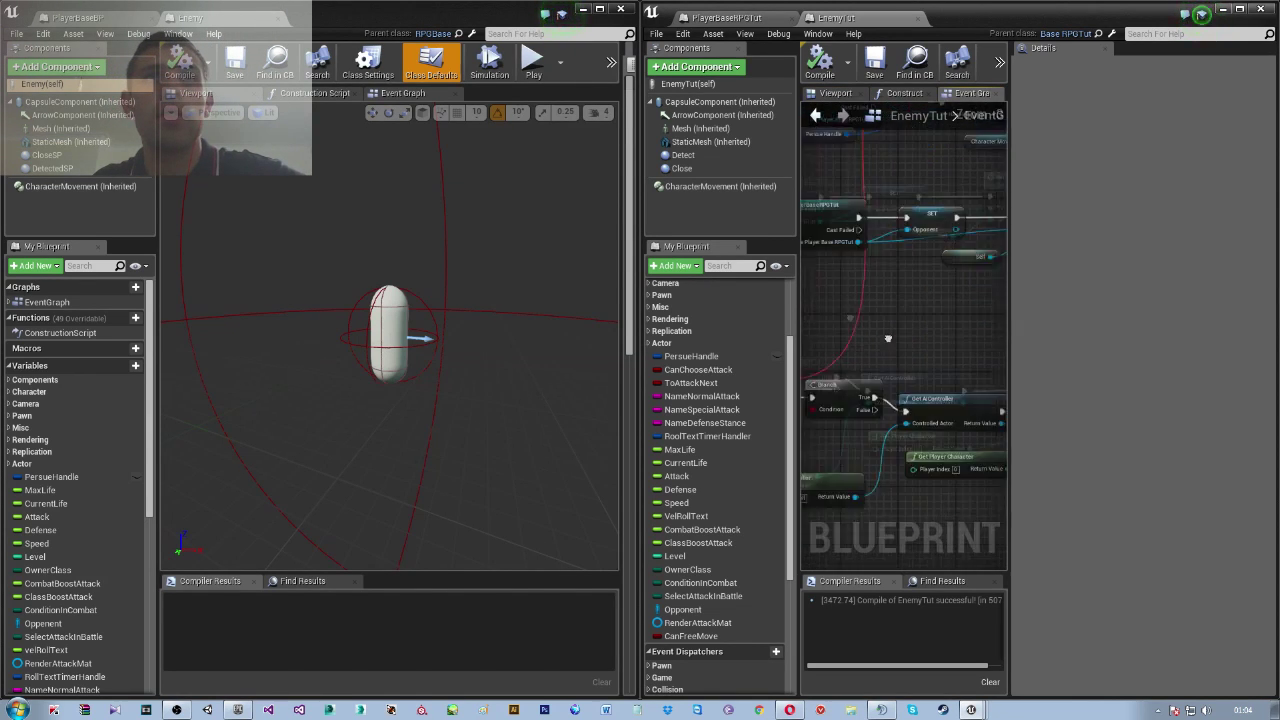
{"action": "right_click_drag", "start_coordinate": [887, 338], "coordinate": [820, 302]}
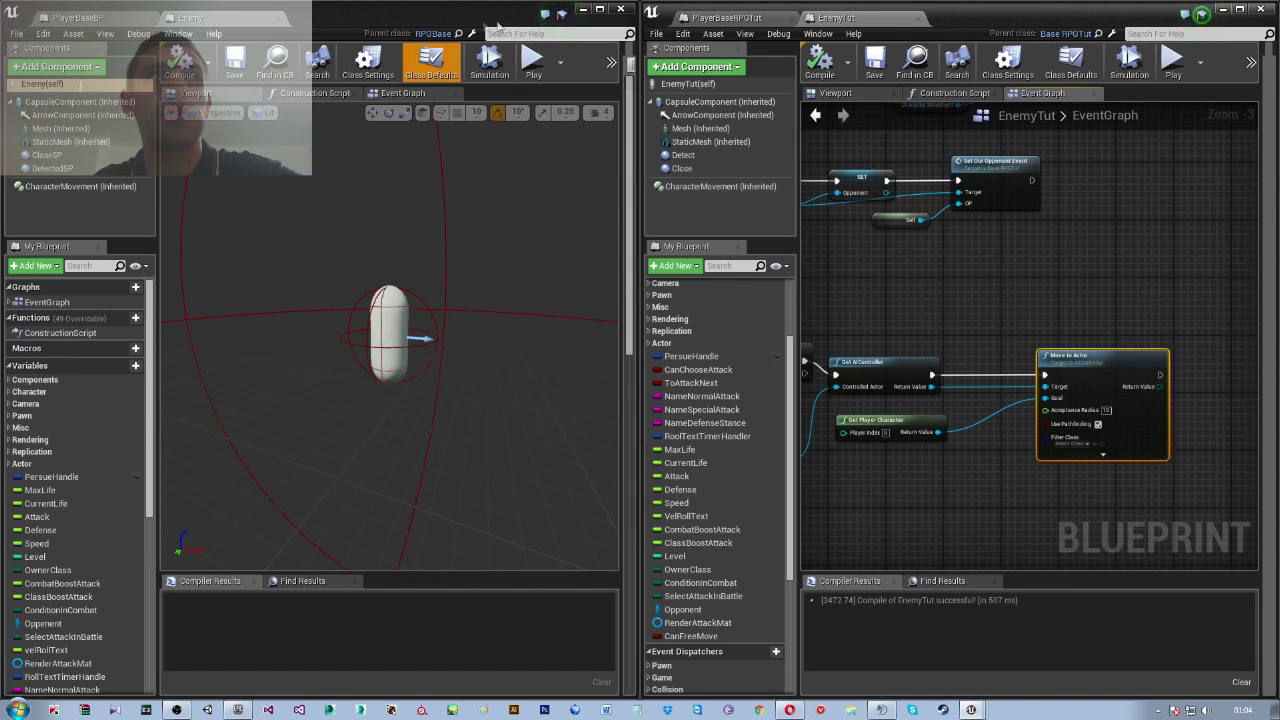
{"action": "left_click", "coordinate": [388, 93]}
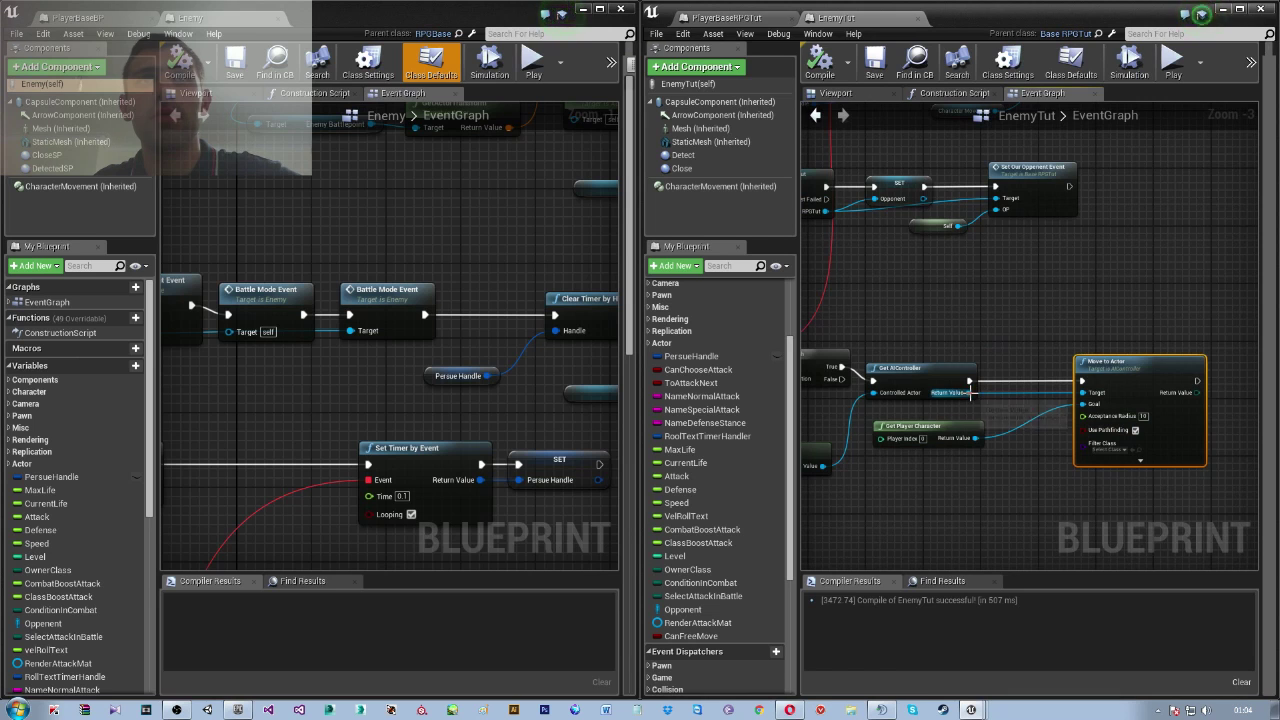
Add a Battle Mode Event call beside Move to Actor
{"action": "right_click_drag", "start_coordinate": [1038, 475], "coordinate": [957, 458]}
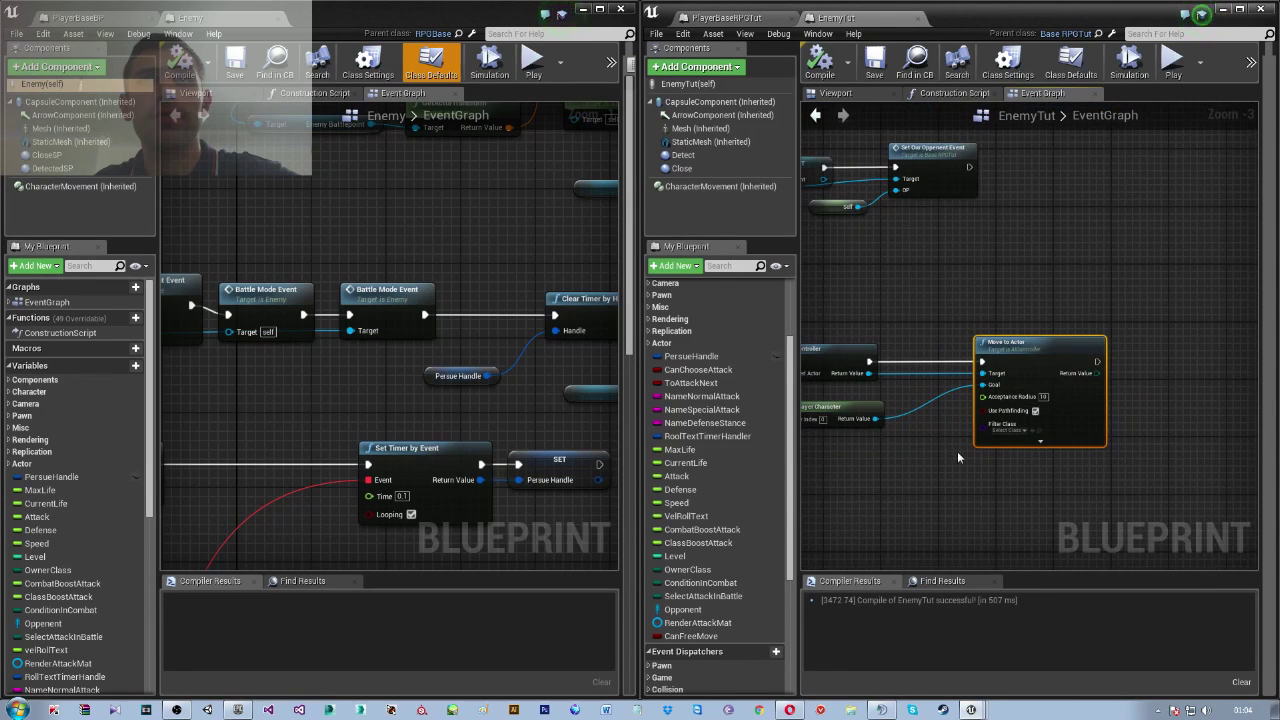
{"action": "right_click", "coordinate": [1153, 401]}
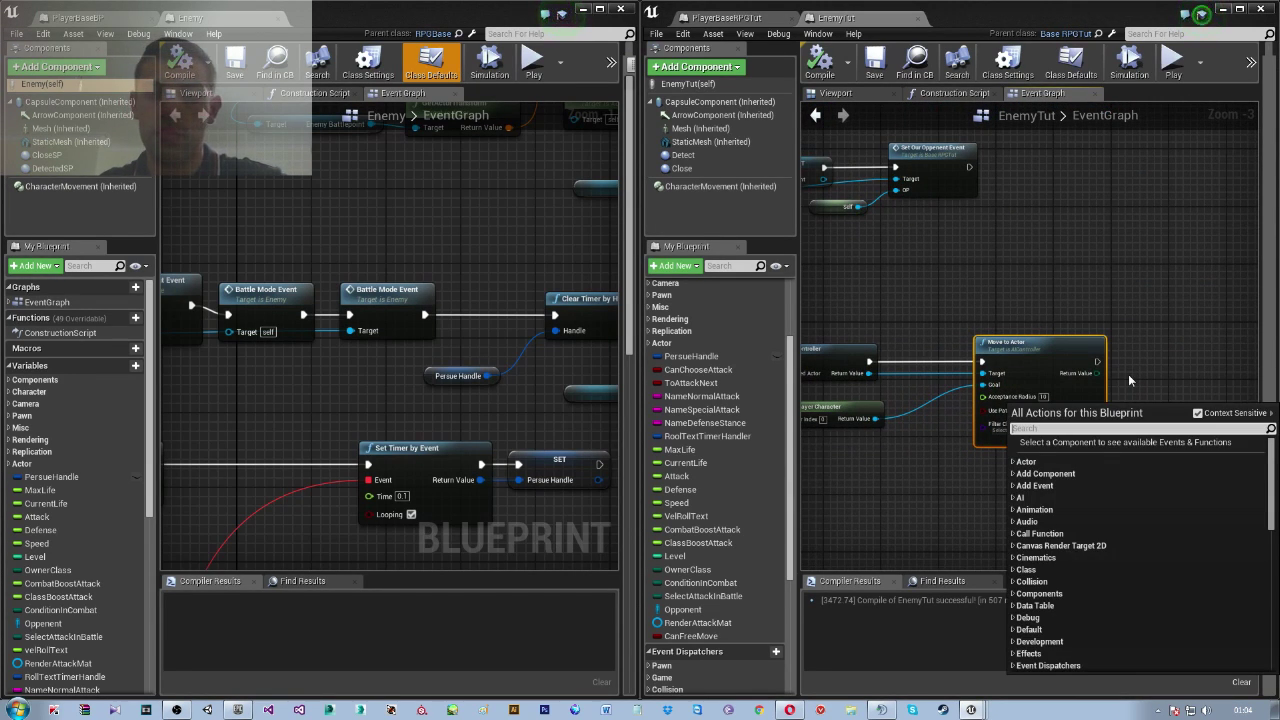
{"action": "type", "text": "batt"}
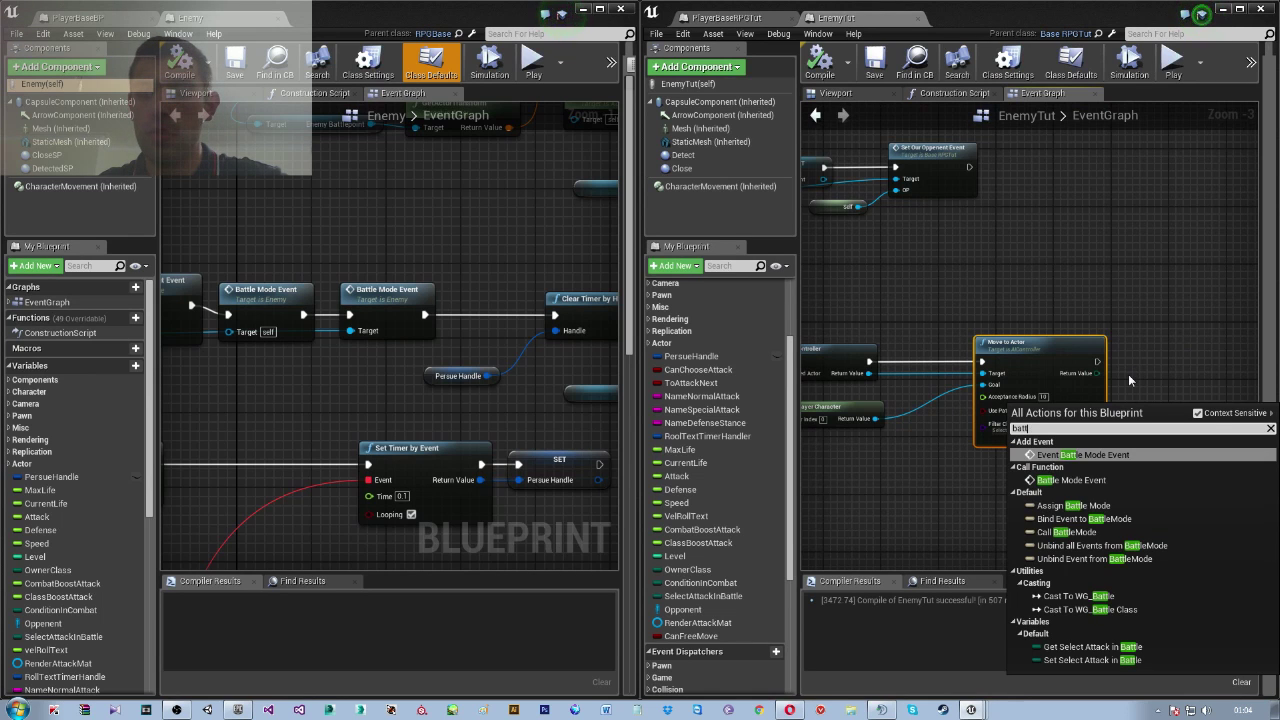
{"action": "type", "text": "le"}
{"action": "key", "text": "Return"}
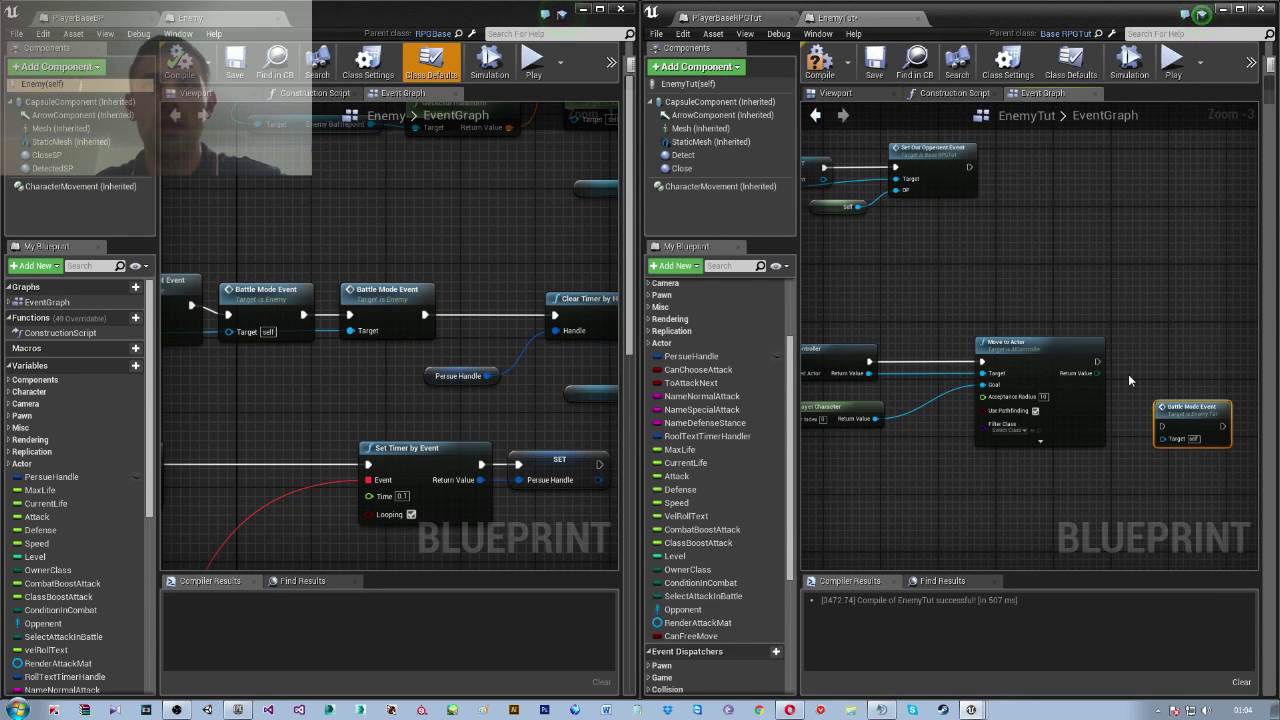
{"action": "mouse_move", "coordinate": [1168, 405]}
{"action": "left_mouse_down"}
{"action": "mouse_move", "coordinate": [1131, 360]}
{"action": "mouse_move", "coordinate": [1135, 379]}
{"action": "left_mouse_up"}
{"action": "right_click_drag", "start_coordinate": [1168, 413], "coordinate": [1088, 417]}
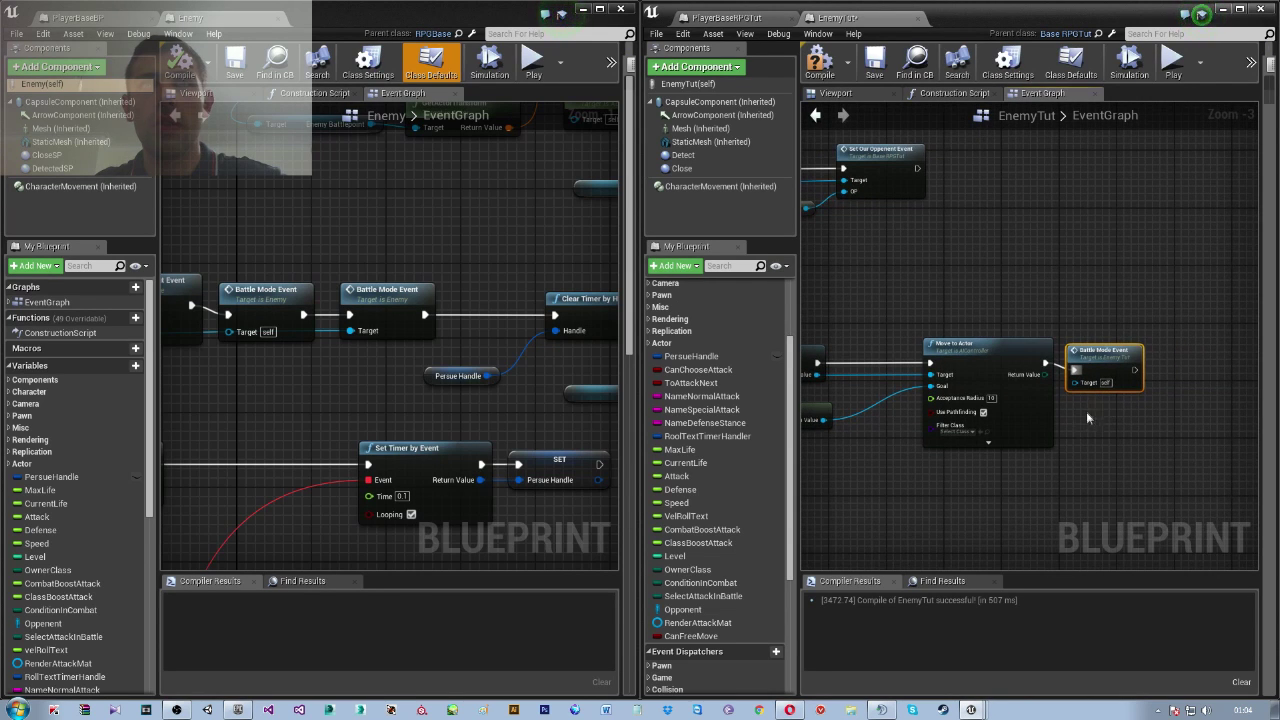
Drop an Opponent getter into the graph, then delete it
{"action": "left_click_drag", "start_coordinate": [683, 609], "coordinate": [1012, 476]}
{"action": "left_click", "coordinate": [1038, 492]}
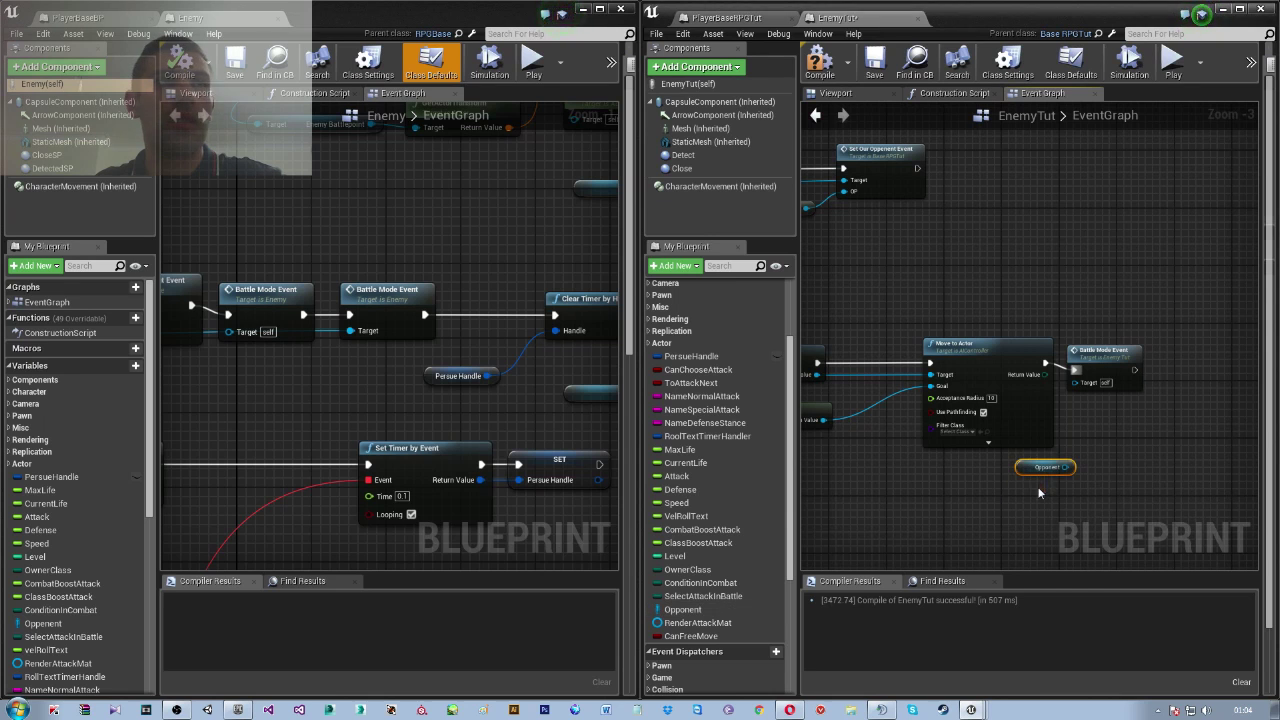
{"action": "mouse_move", "coordinate": [376, 383]}
{"action": "right_mouse_down"}
{"action": "mouse_move", "coordinate": [540, 416]}
{"action": "mouse_move", "coordinate": [494, 416]}
{"action": "right_mouse_up"}
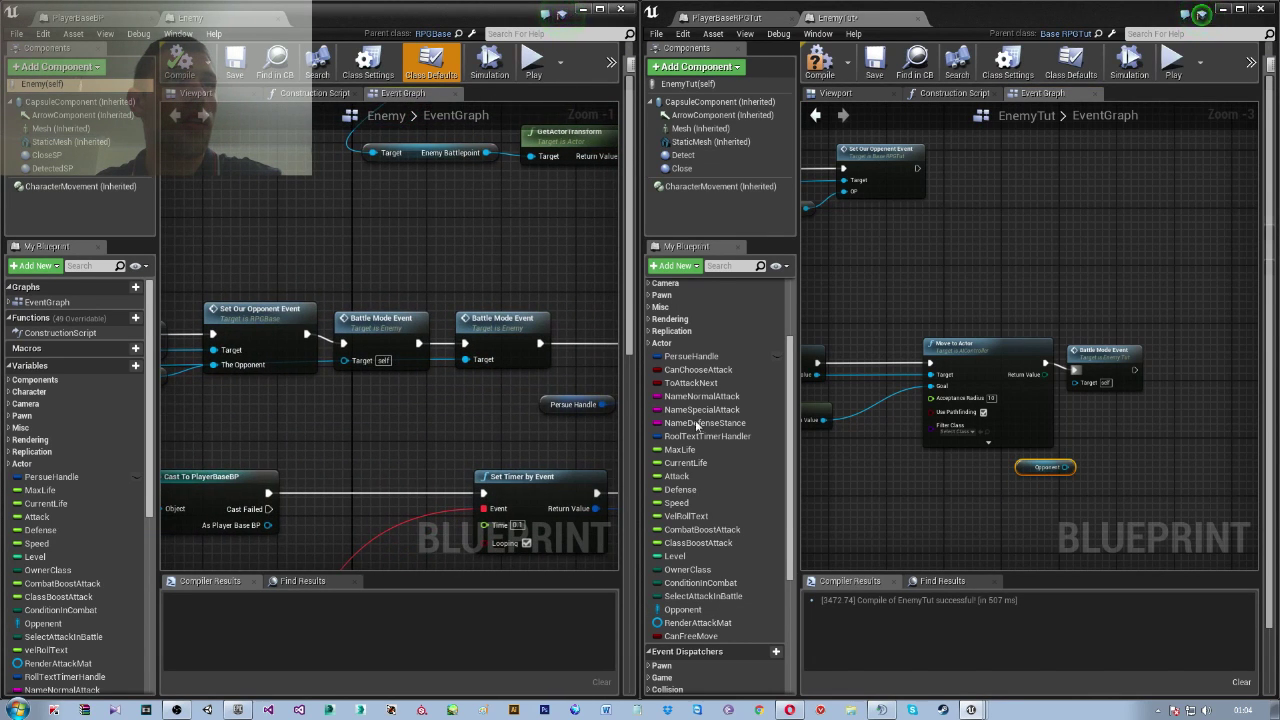
{"action": "key", "text": "Delete"}
Pan back to Move to Actor and bring up actions for the Battle Mode Event node
{"action": "right_click_drag", "start_coordinate": [902, 466], "coordinate": [1124, 462]}
{"action": "right_click_drag", "start_coordinate": [982, 451], "coordinate": [877, 461]}
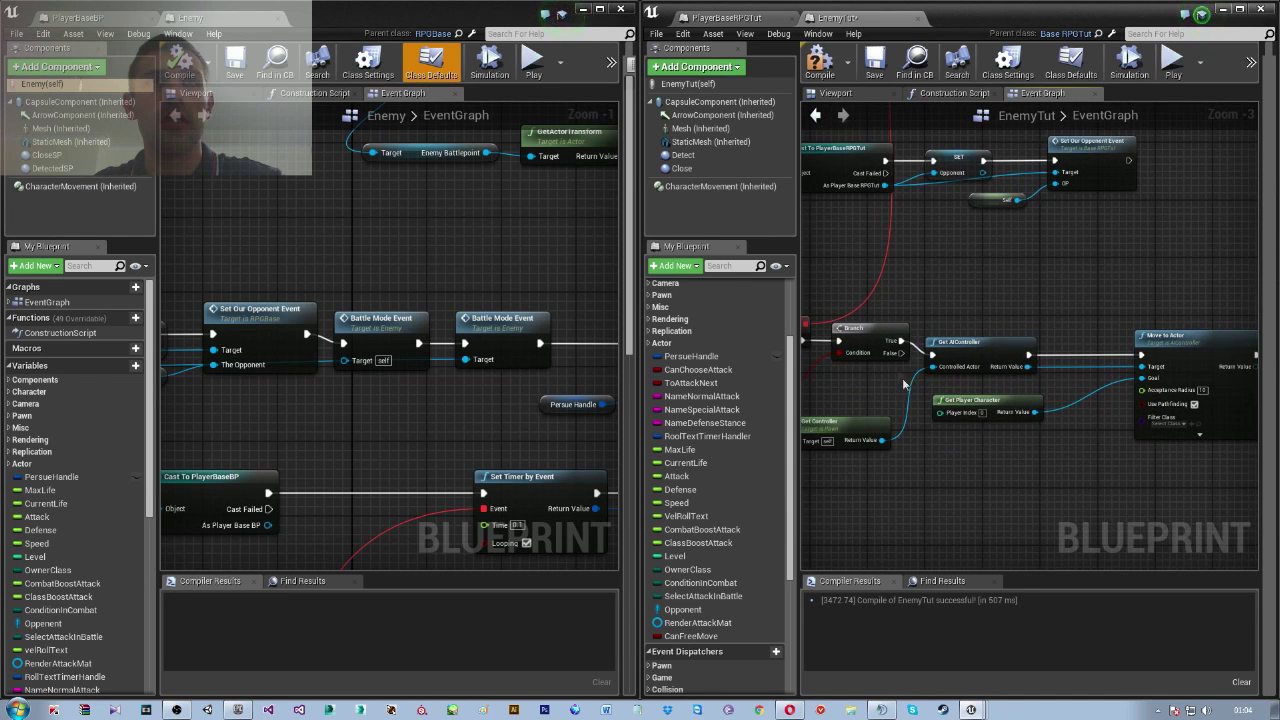
{"action": "mouse_move", "coordinate": [1024, 407]}
{"action": "right_mouse_down"}
{"action": "mouse_move", "coordinate": [1221, 404]}
{"action": "mouse_move", "coordinate": [1013, 459]}
{"action": "right_mouse_up"}
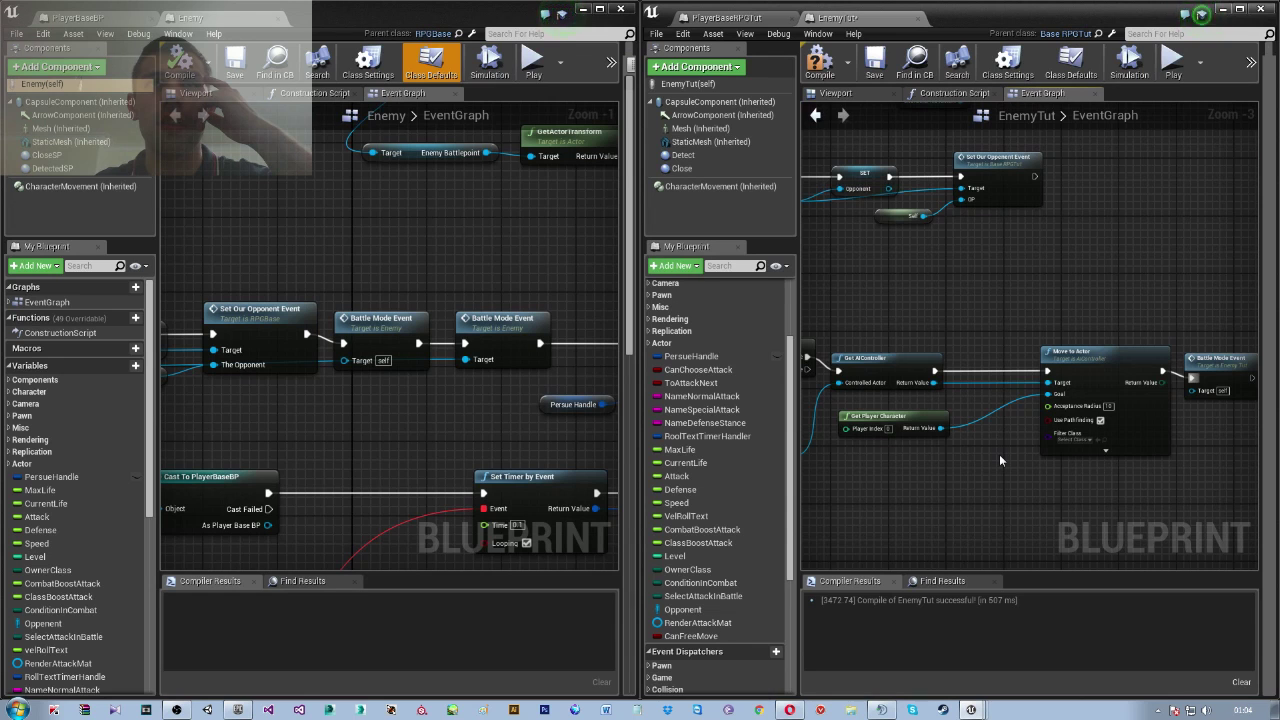
{"action": "right_click_drag", "start_coordinate": [999, 454], "coordinate": [816, 456]}
{"action": "right_click", "coordinate": [1035, 364]}
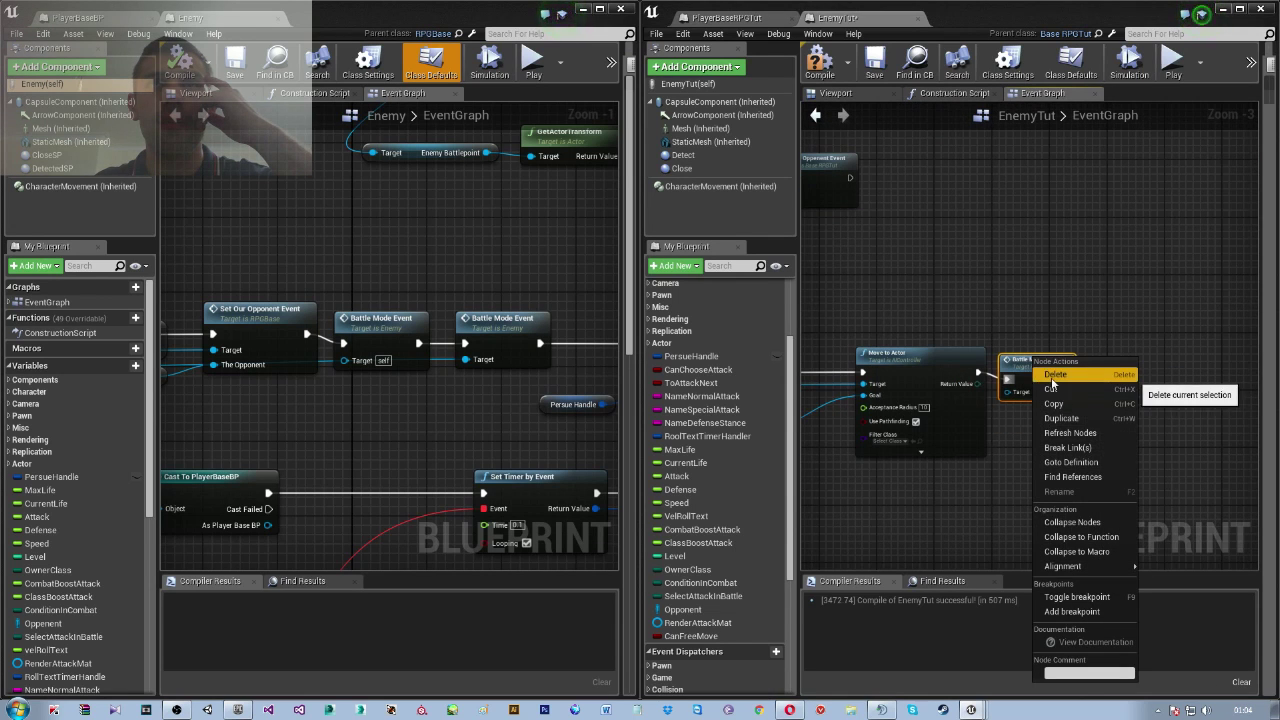
Delete the Battle Mode Event nodes beside Move to Actor
{"action": "left_click", "coordinate": [1066, 419]}
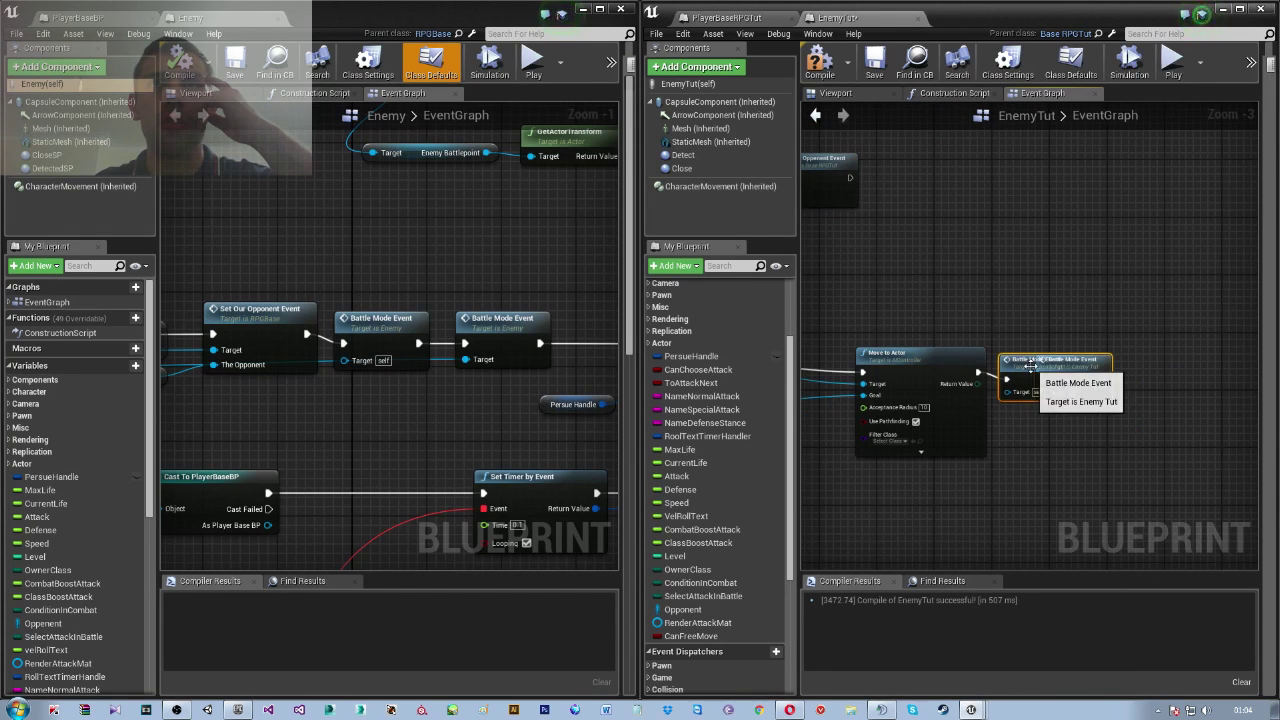
{"action": "key", "text": "Delete"}
{"action": "mouse_move", "coordinate": [1040, 376]}
{"action": "right_mouse_down"}
{"action": "mouse_move", "coordinate": [1105, 365]}
{"action": "mouse_move", "coordinate": [1070, 466]}
{"action": "right_mouse_up"}
{"action": "scroll", "coordinate": [1070, 466], "scroll_direction": "down", "scroll_amount": 5}
{"action": "scroll", "coordinate": [1025, 436], "scroll_direction": "up", "scroll_amount": 2}
{"action": "scroll", "coordinate": [1025, 436], "scroll_direction": "up", "scroll_amount": 3}
Add a Battle Mode Event targeting As Player Base RPGTut, wired after Set Our Opponent Event
{"action": "right_click_drag", "start_coordinate": [874, 412], "coordinate": [912, 373]}
{"action": "left_click_drag", "start_coordinate": [912, 373], "coordinate": [1033, 458]}
{"action": "type", "text": "batt"}
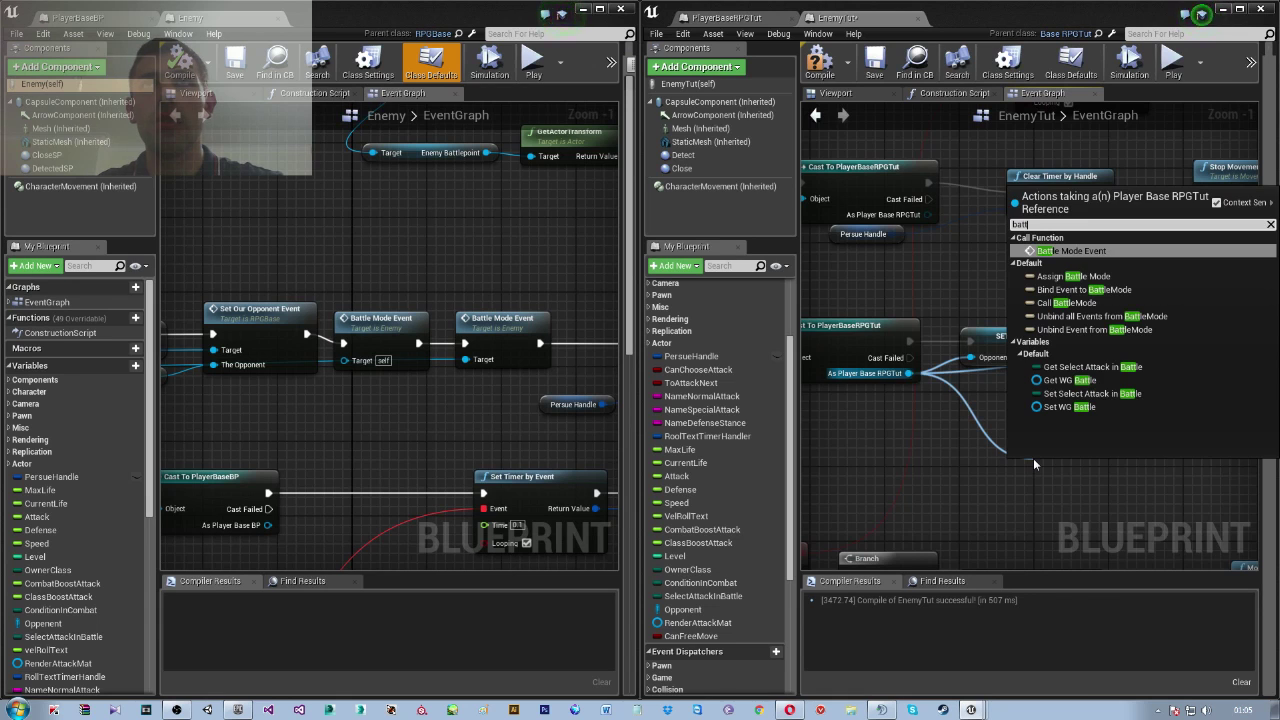
{"action": "key", "text": "Return"}
{"action": "left_click_drag", "start_coordinate": [1060, 460], "coordinate": [1200, 425]}
{"action": "right_click_drag", "start_coordinate": [1200, 425], "coordinate": [844, 485]}
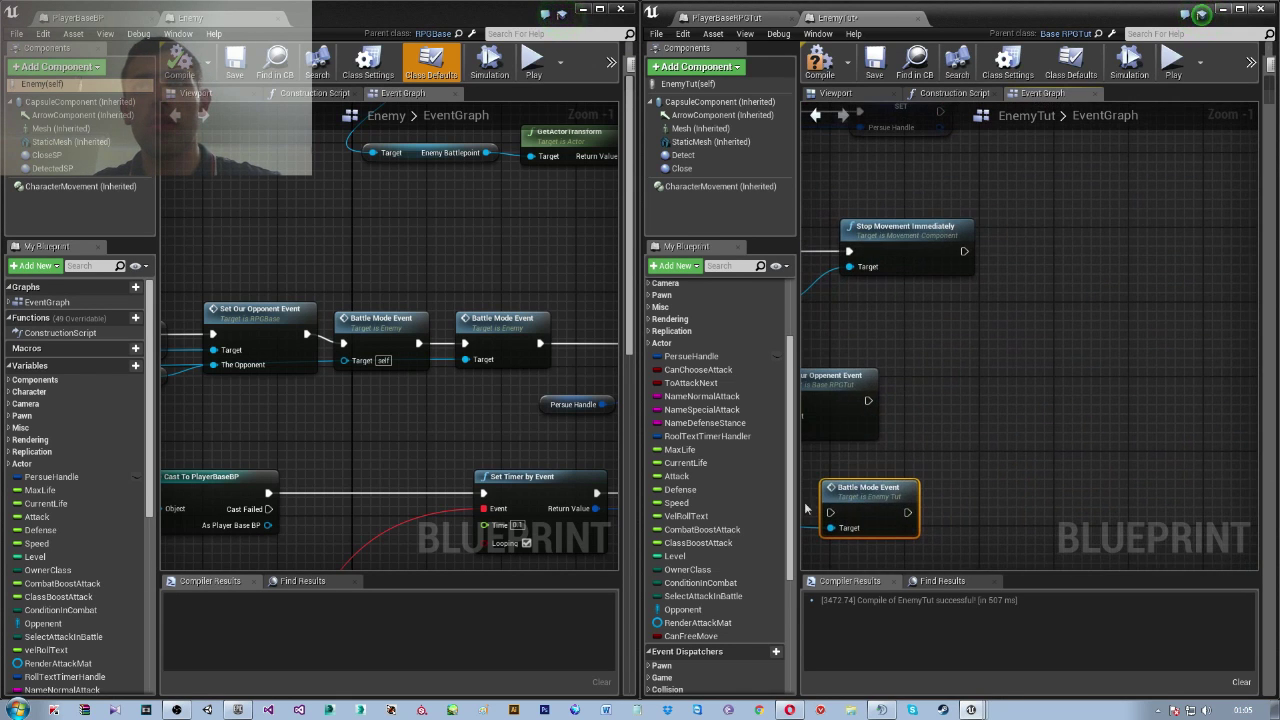
{"action": "mouse_move", "coordinate": [868, 401]}
{"action": "left_mouse_down"}
{"action": "mouse_move", "coordinate": [830, 513]}
{"action": "mouse_move", "coordinate": [1040, 368]}
{"action": "mouse_move", "coordinate": [1007, 391]}
{"action": "left_mouse_up"}
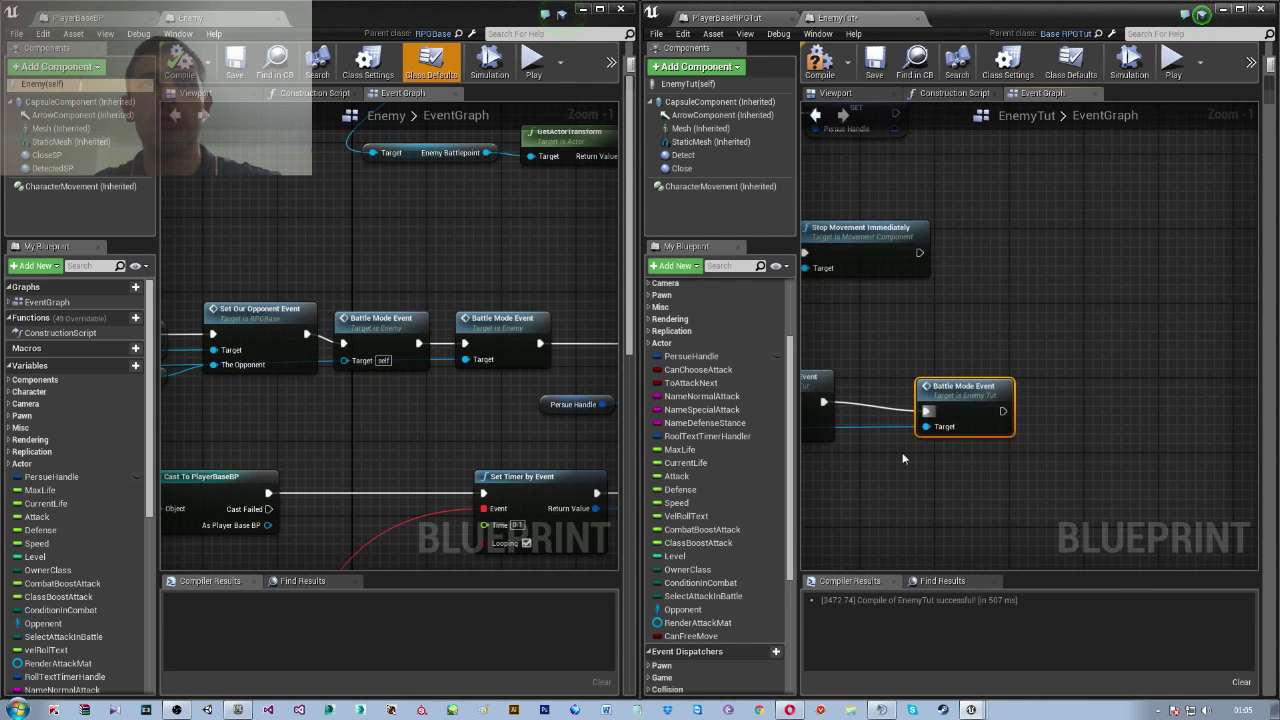
{"action": "right_click_drag", "start_coordinate": [902, 452], "coordinate": [1025, 407]}
{"action": "right_click", "coordinate": [1020, 435]}
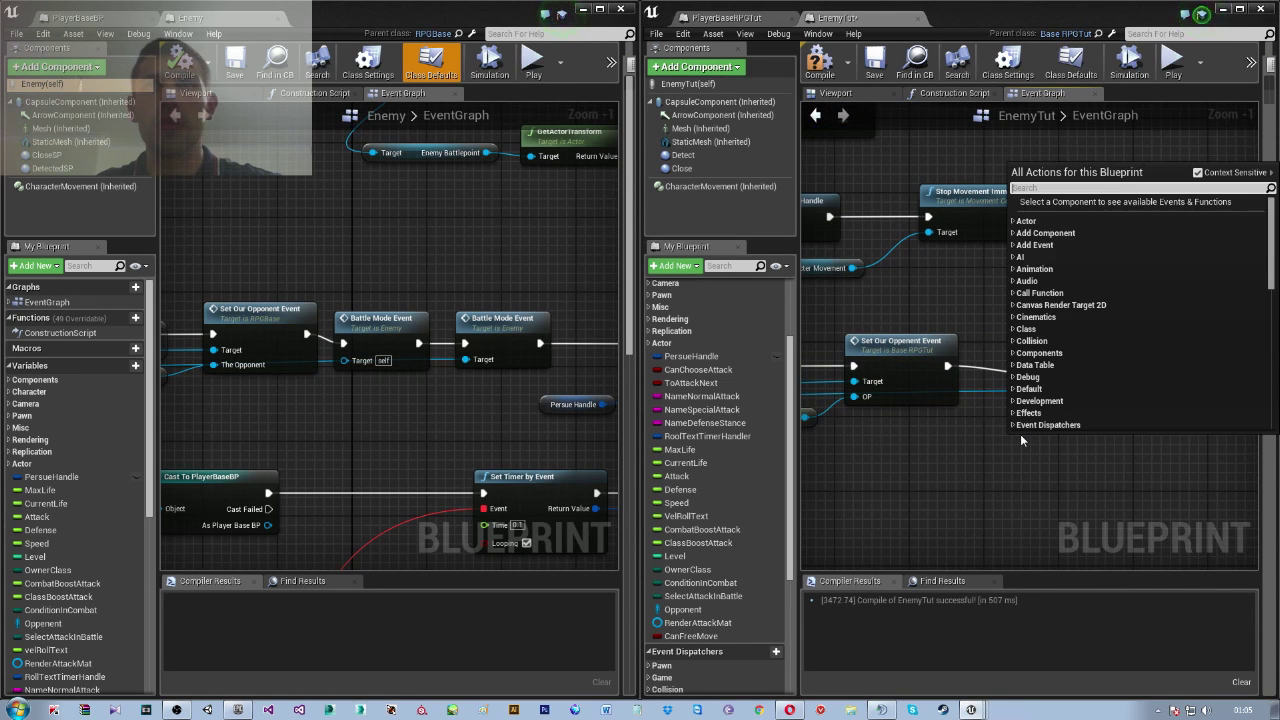
Look up the existing Battle Mode Event definition, then return to the SET nodes
{"action": "type", "text": "bat"}
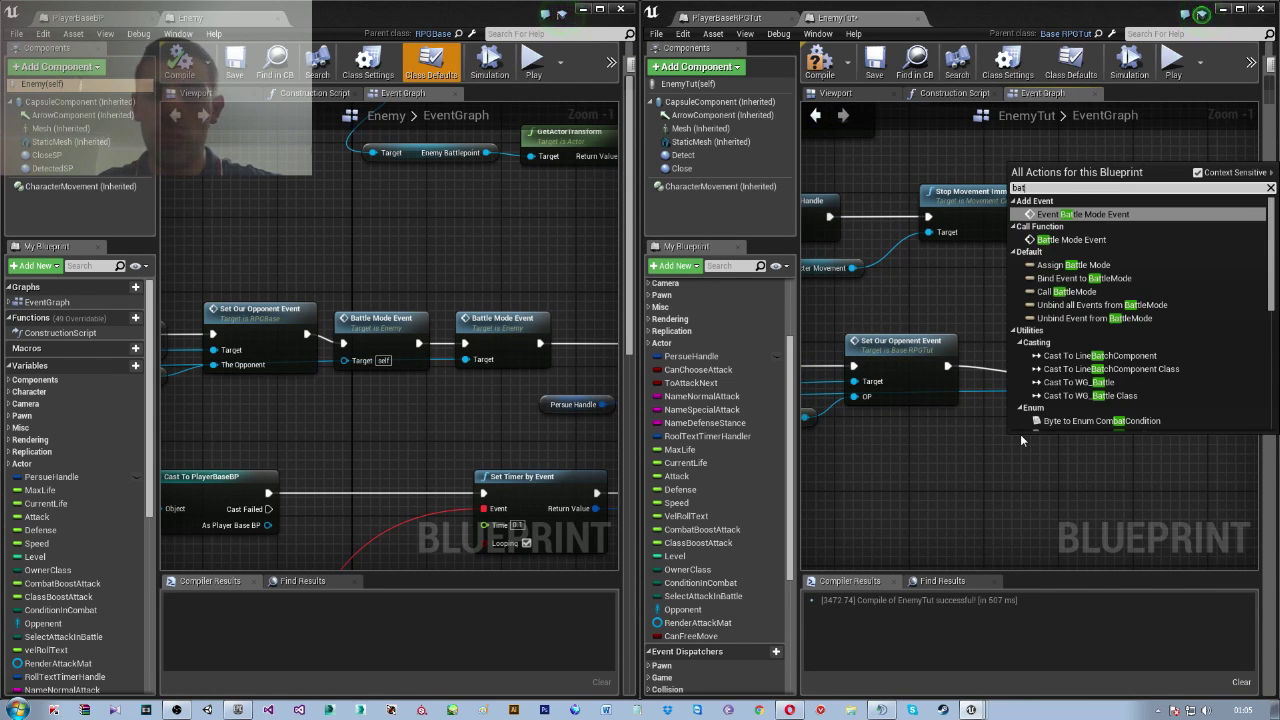
{"action": "key", "text": "Return"}
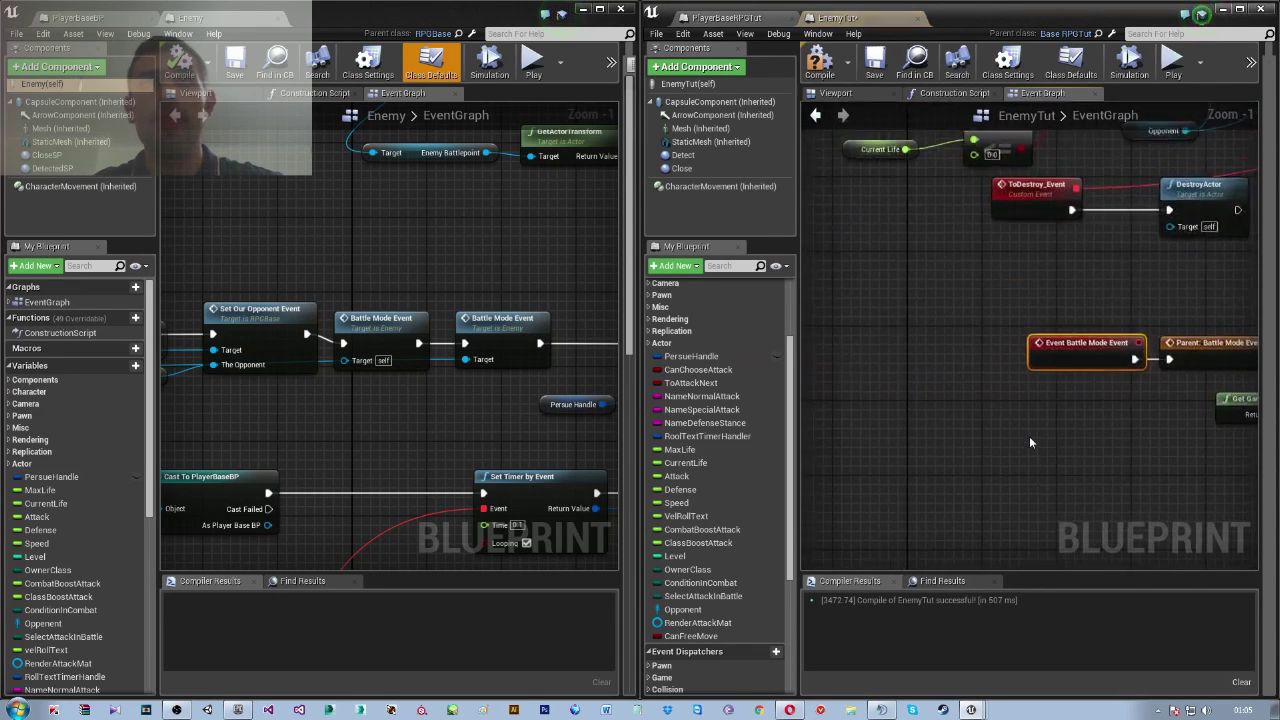
{"action": "scroll", "coordinate": [1029, 436], "scroll_direction": "down", "scroll_amount": 7}
{"action": "scroll", "coordinate": [1029, 436], "scroll_direction": "up", "scroll_amount": 2}
{"action": "scroll", "coordinate": [1020, 433], "scroll_direction": "up", "scroll_amount": 2}
{"action": "scroll", "coordinate": [1040, 420], "scroll_direction": "up", "scroll_amount": 3}
{"action": "right_click_drag", "start_coordinate": [1043, 421], "coordinate": [968, 441]}
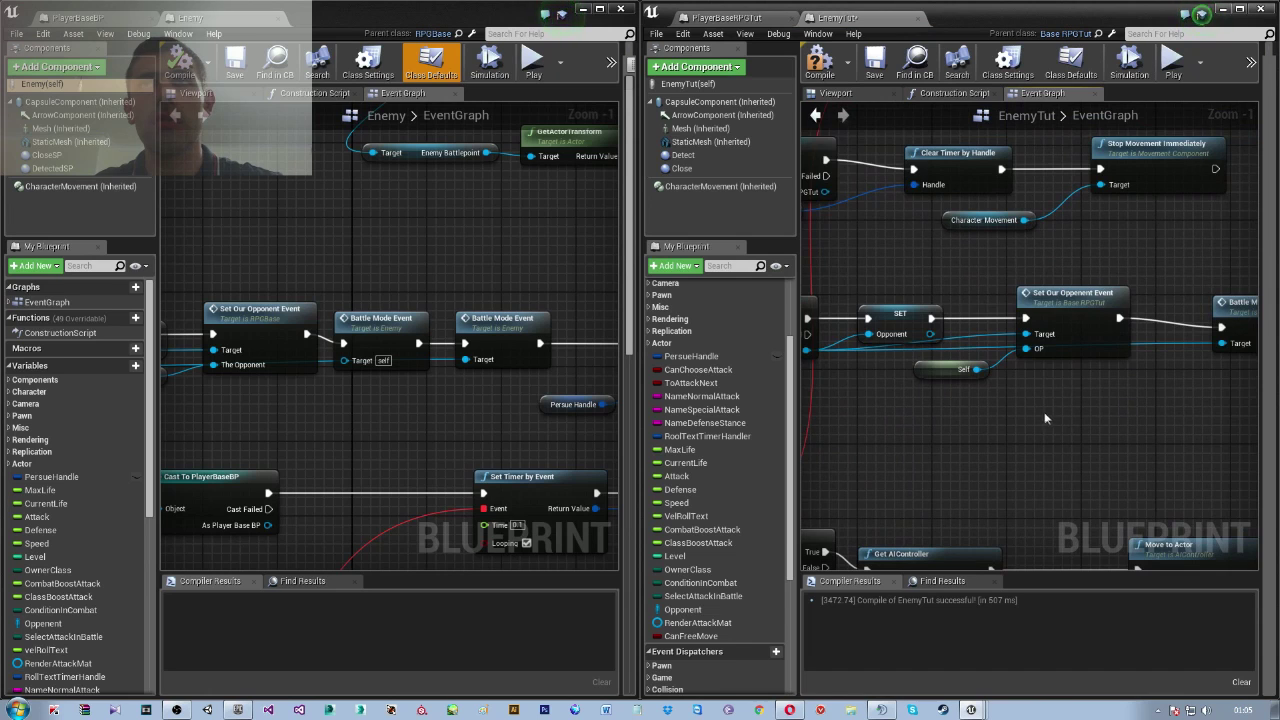
{"action": "scroll", "coordinate": [1044, 412], "scroll_direction": "down", "scroll_amount": 3}
Add a self-targeted Battle Mode Event chained after the first one
{"action": "right_click", "coordinate": [927, 412]}
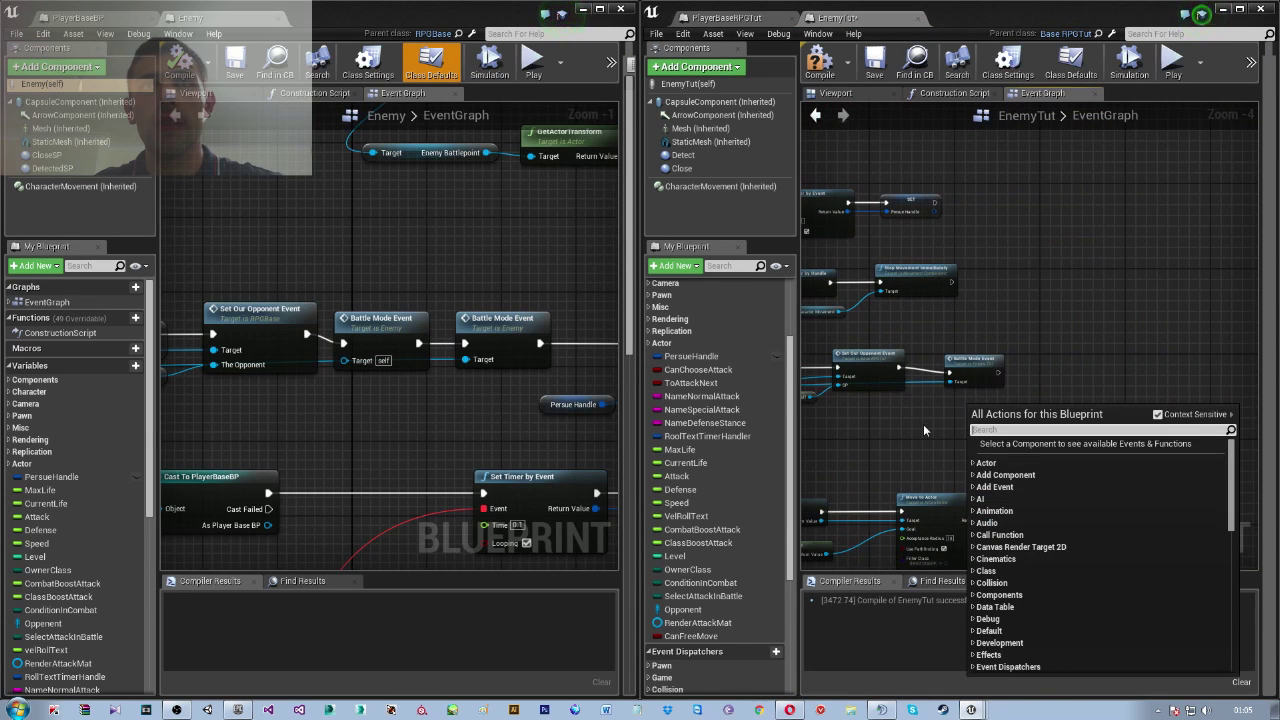
{"action": "type", "text": "battle"}
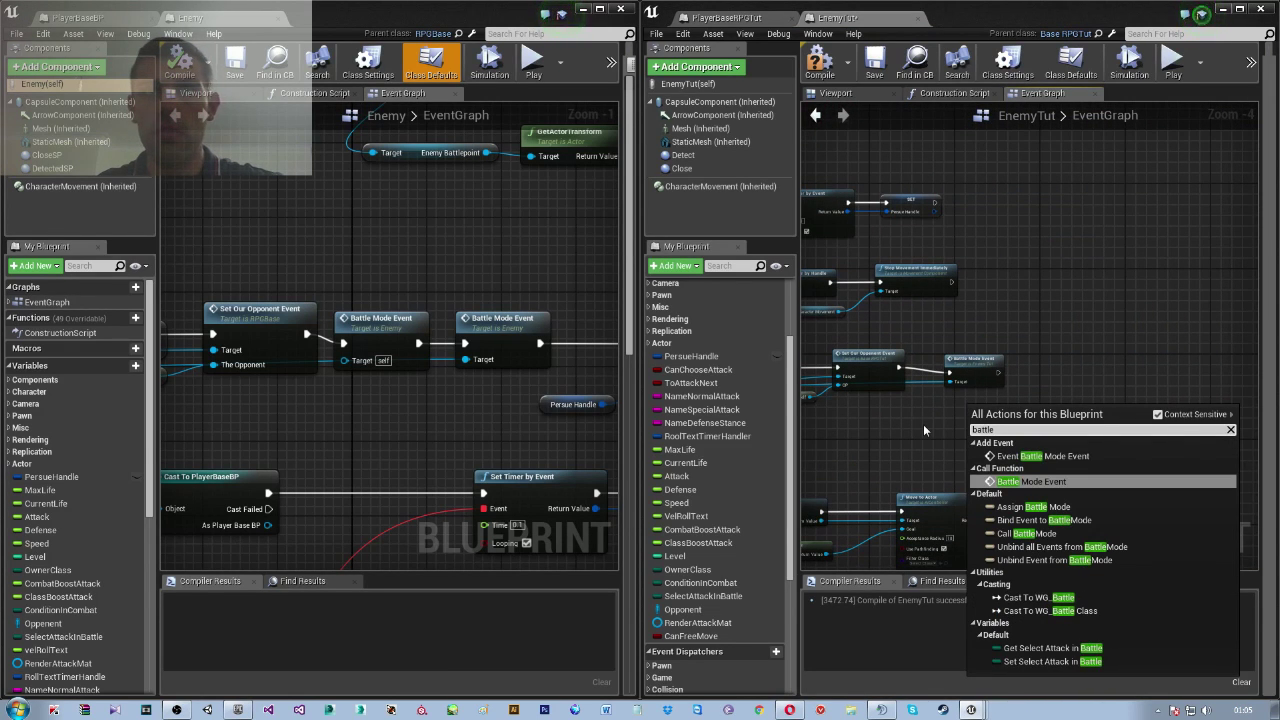
{"action": "key", "text": "Return"}
{"action": "scroll", "coordinate": [964, 423], "scroll_direction": "up", "scroll_amount": 2}
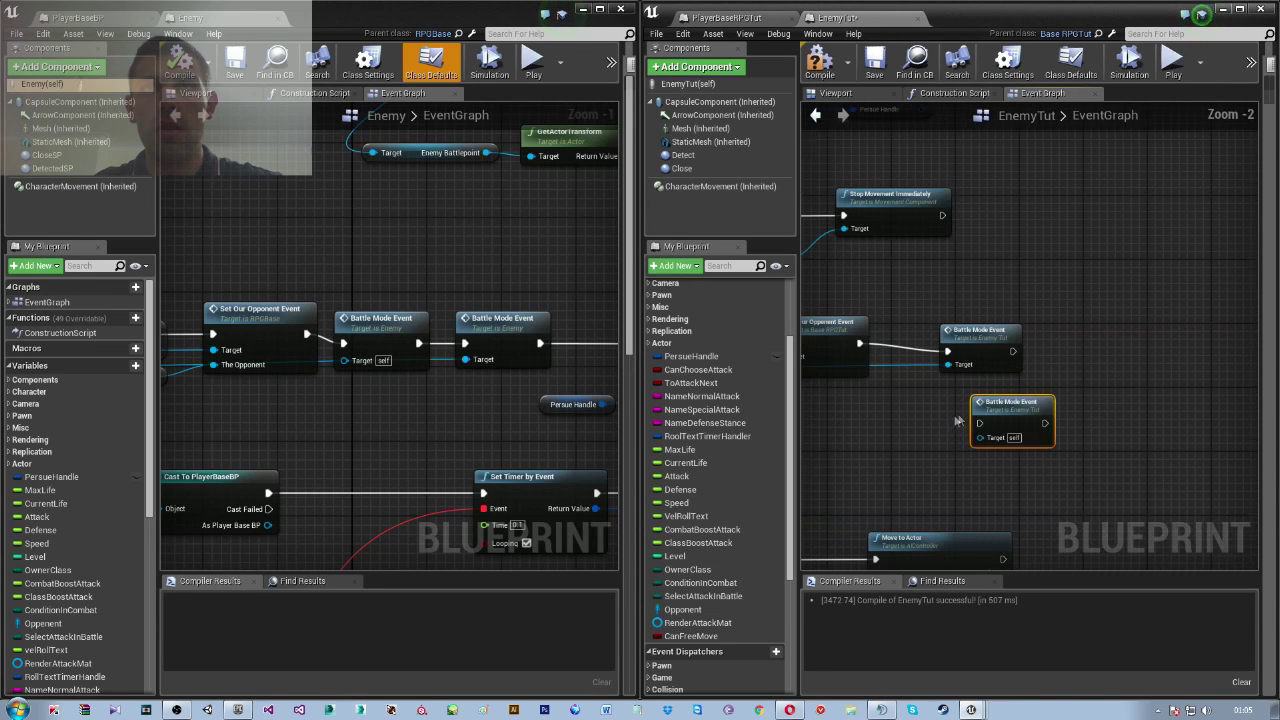
{"action": "mouse_move", "coordinate": [990, 415]}
{"action": "left_mouse_down"}
{"action": "mouse_move", "coordinate": [1065, 397]}
{"action": "mouse_move", "coordinate": [1106, 329]}
{"action": "left_mouse_up"}
{"action": "left_click_drag", "start_coordinate": [1016, 356], "coordinate": [1062, 356]}
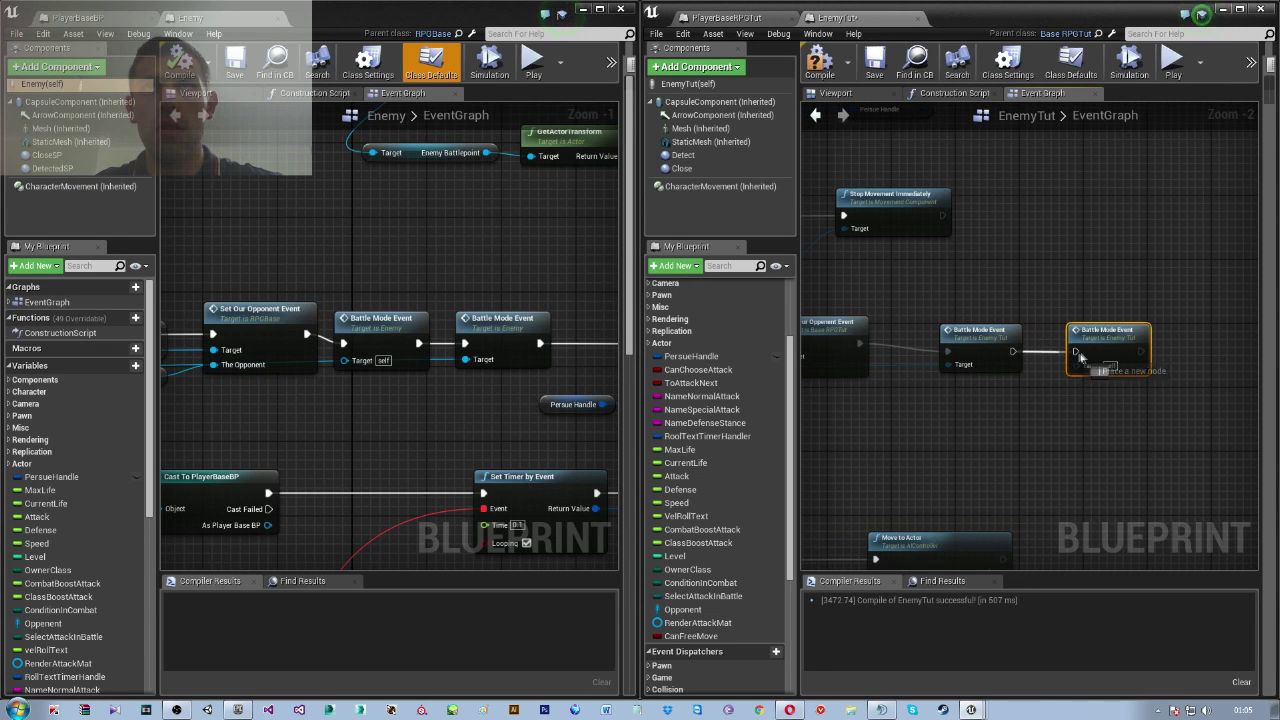
{"action": "scroll", "coordinate": [988, 398], "scroll_direction": "down", "scroll_amount": 3}
{"action": "scroll", "coordinate": [1010, 410], "scroll_direction": "up", "scroll_amount": 4}
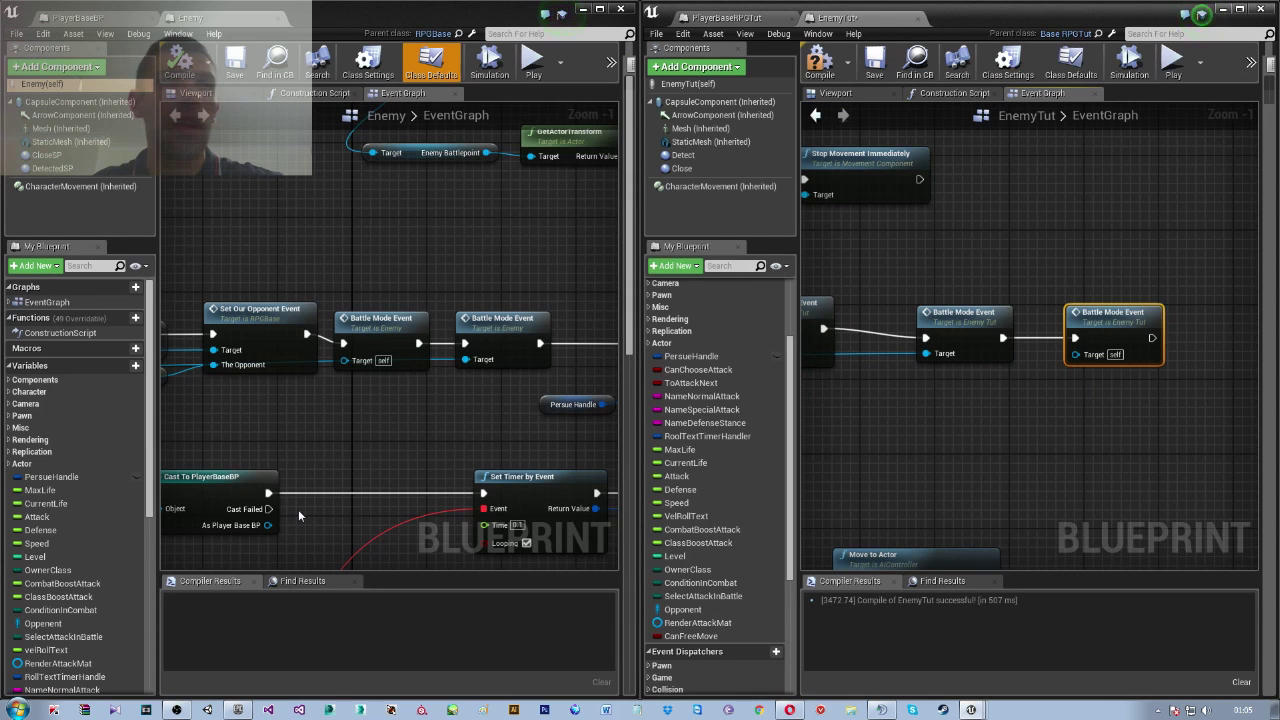
{"action": "right_click_drag", "start_coordinate": [298, 509], "coordinate": [211, 434]}
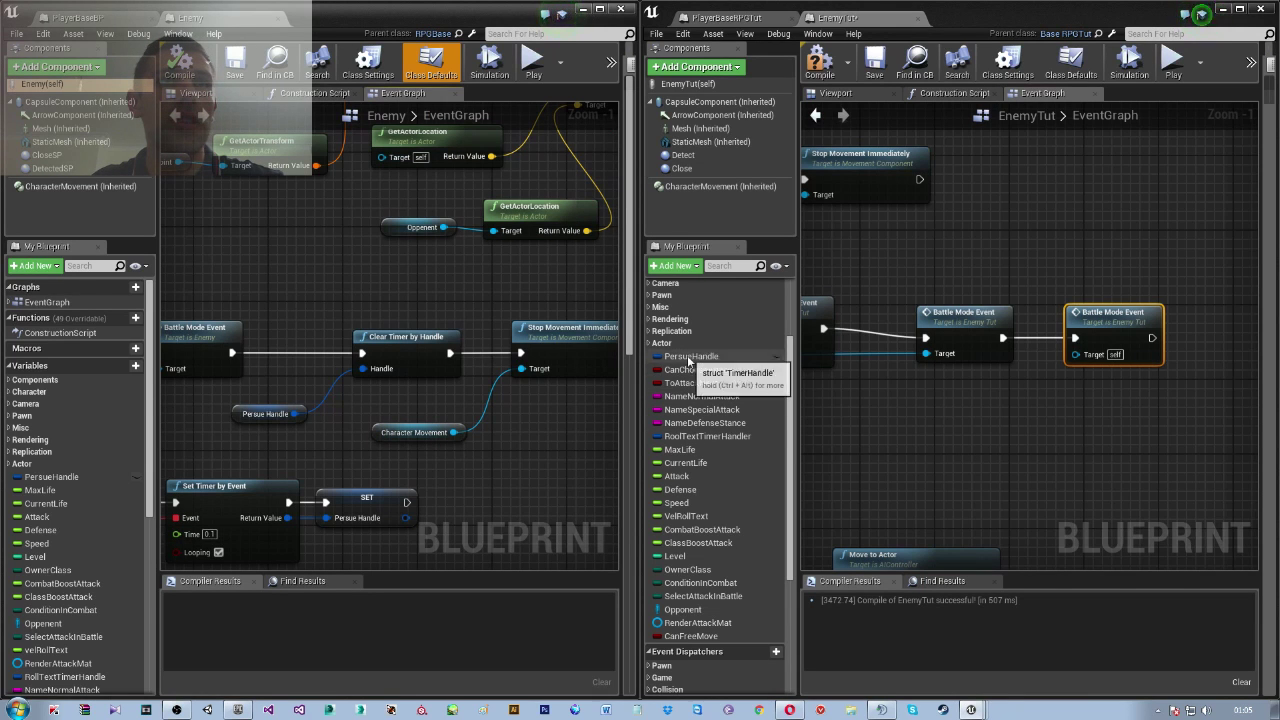
Add a Persue Handle getter feeding Clear Timer by Handle, wired after Battle Mode Event
{"action": "left_click_drag", "start_coordinate": [695, 356], "coordinate": [1109, 391]}
{"action": "left_click", "coordinate": [1165, 416]}
{"action": "right_click_drag", "start_coordinate": [1165, 416], "coordinate": [1014, 422]}
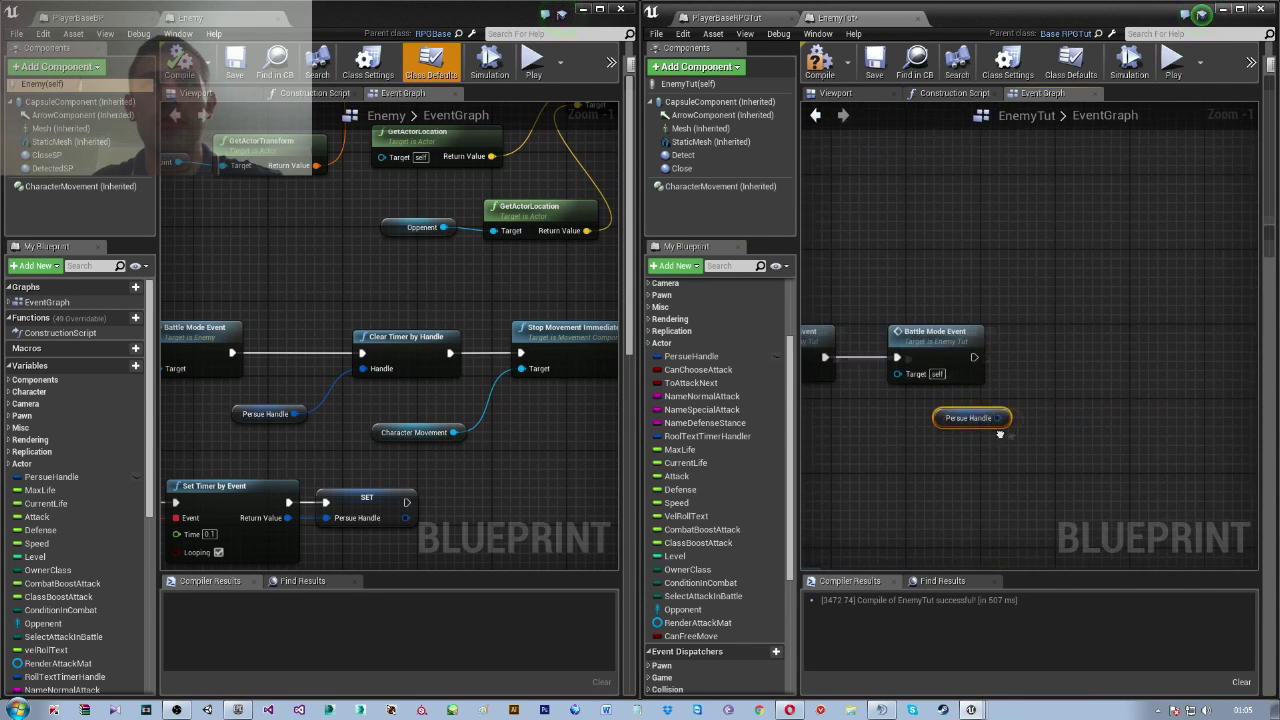
{"action": "left_click_drag", "start_coordinate": [1015, 406], "coordinate": [1012, 366]}
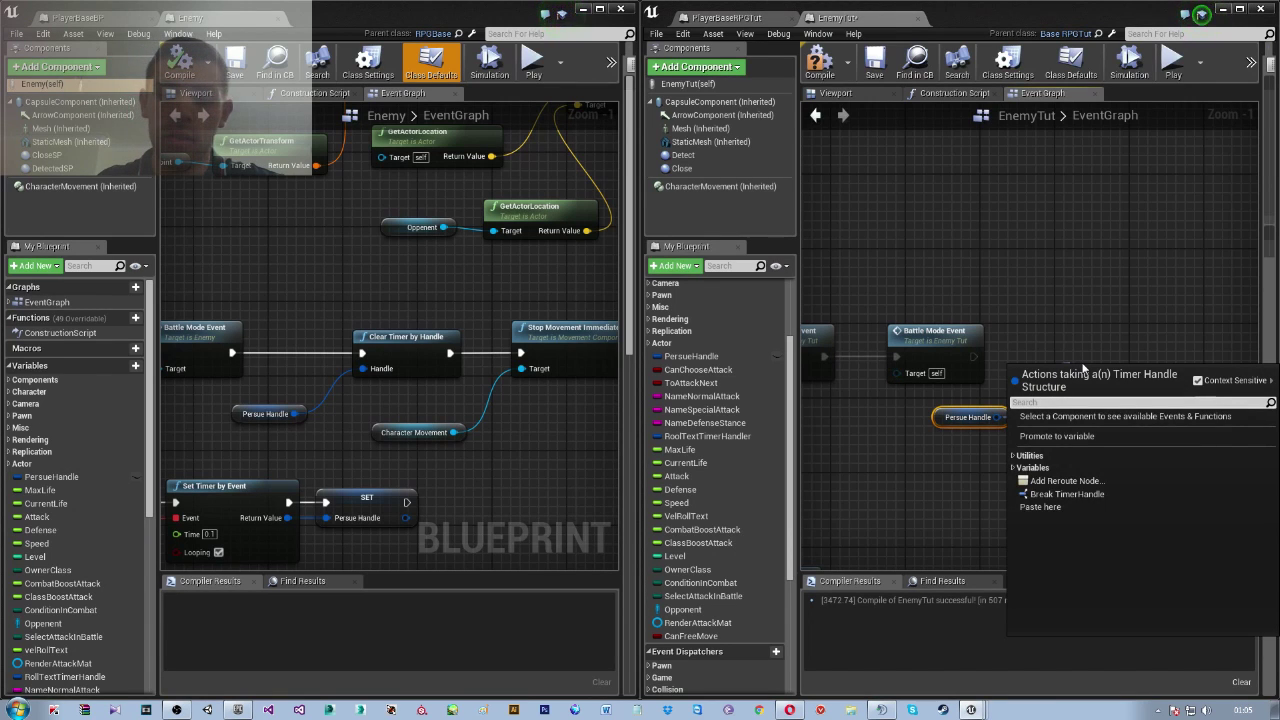
{"action": "type", "text": "clear"}
{"action": "key", "text": "Return"}
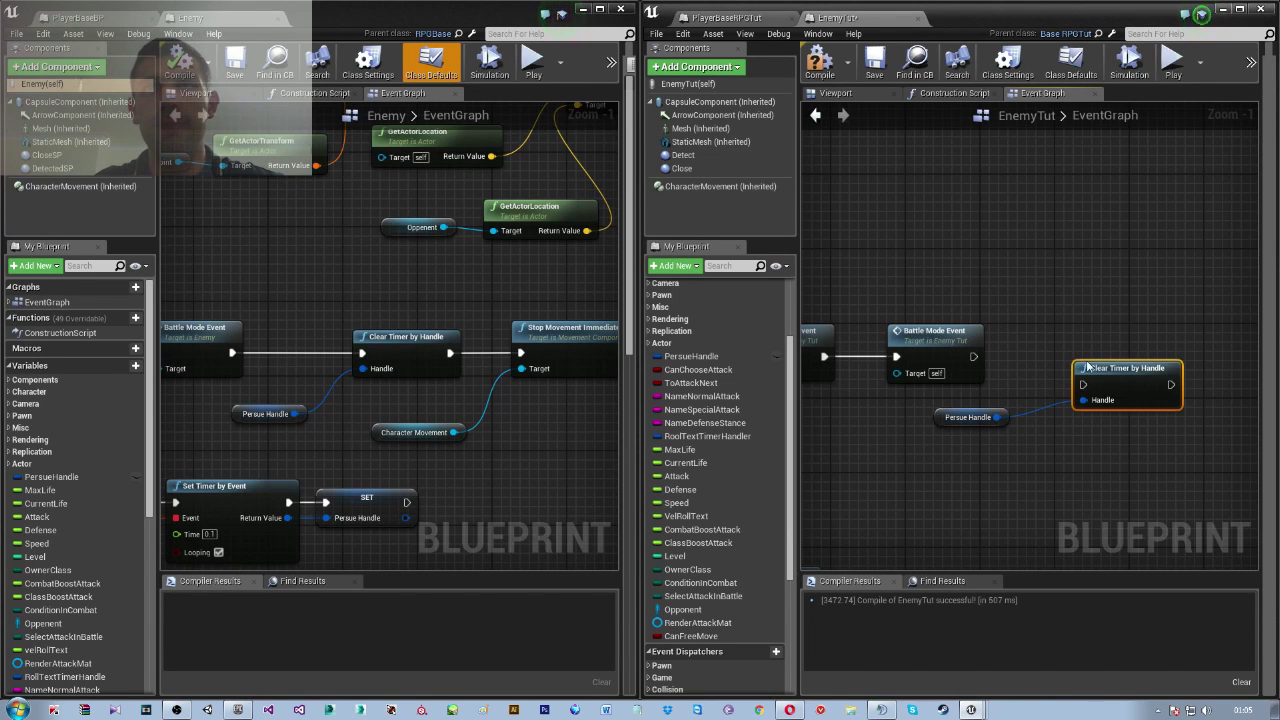
{"action": "left_click_drag", "start_coordinate": [1090, 382], "coordinate": [1060, 365]}
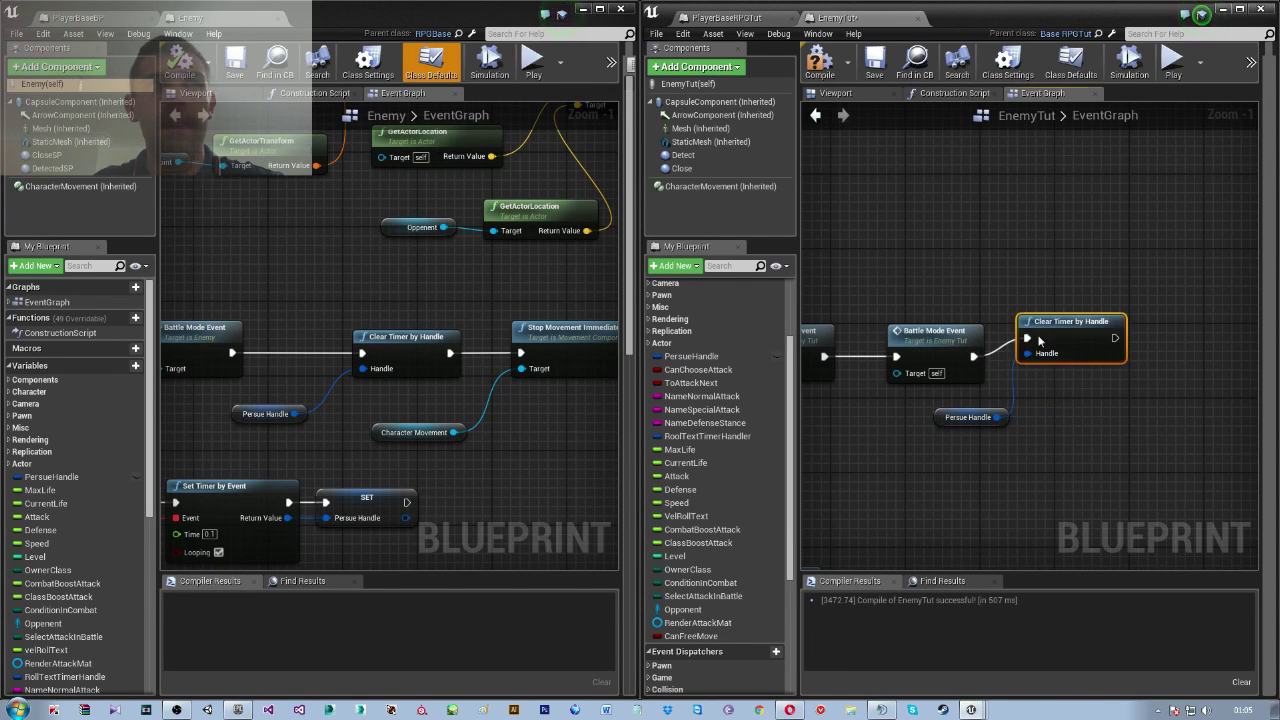
Pan and zoom to review the Set Timer, Battle Mode Event and Clear Timer chain
{"action": "right_click_drag", "start_coordinate": [1122, 415], "coordinate": [1067, 382]}
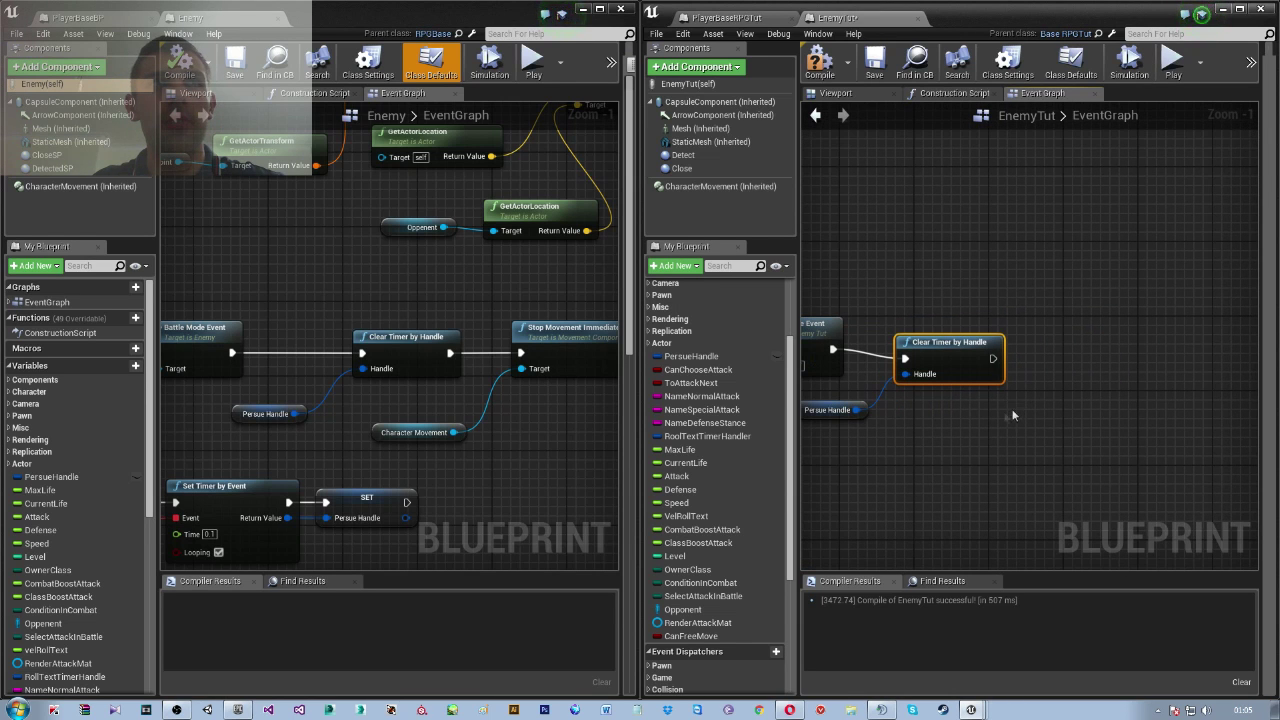
{"action": "mouse_move", "coordinate": [938, 444]}
{"action": "right_mouse_down"}
{"action": "mouse_move", "coordinate": [1056, 445]}
{"action": "mouse_move", "coordinate": [990, 439]}
{"action": "right_mouse_up"}
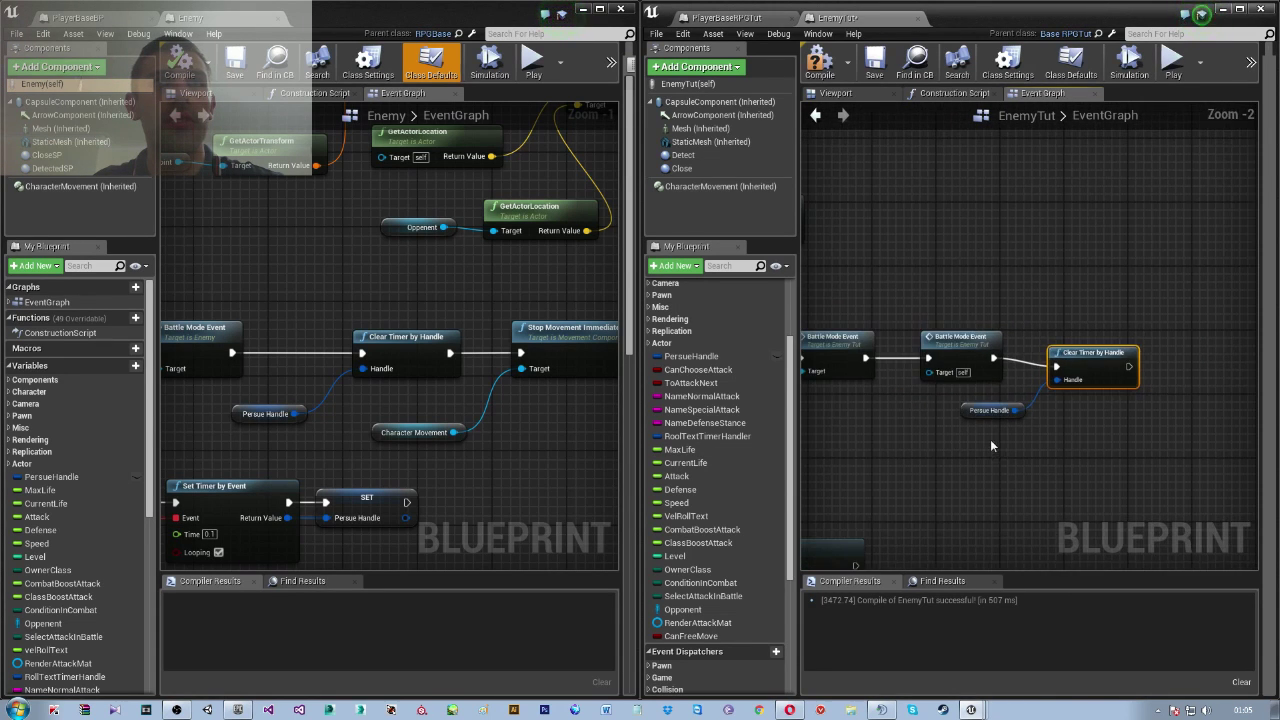
{"action": "scroll", "coordinate": [990, 439], "scroll_direction": "down", "scroll_amount": 3}
{"action": "scroll", "coordinate": [937, 413], "scroll_direction": "down", "scroll_amount": 3}
{"action": "scroll", "coordinate": [937, 413], "scroll_direction": "up", "scroll_amount": 1}
{"action": "scroll", "coordinate": [980, 382], "scroll_direction": "up", "scroll_amount": 1}
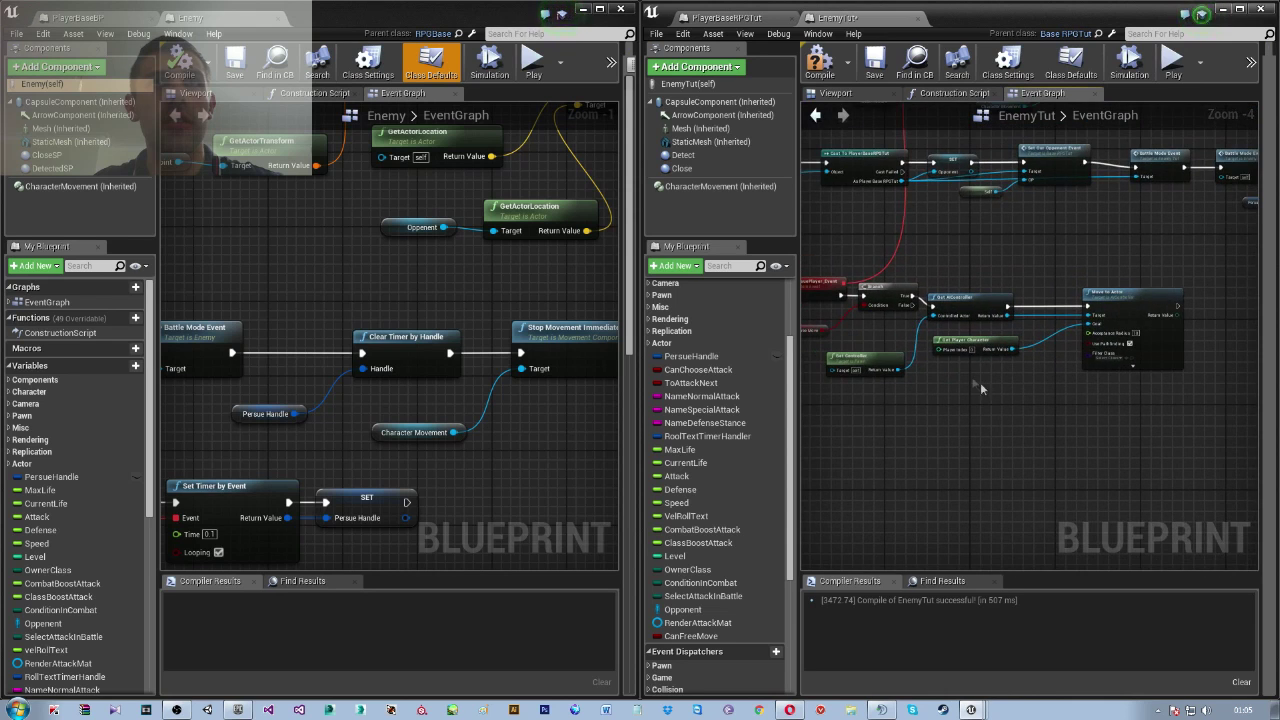
{"action": "scroll", "coordinate": [1015, 410], "scroll_direction": "up", "scroll_amount": 1}
{"action": "scroll", "coordinate": [1057, 443], "scroll_direction": "up", "scroll_amount": 1}
{"action": "right_click_drag", "start_coordinate": [1194, 308], "coordinate": [1086, 419]}
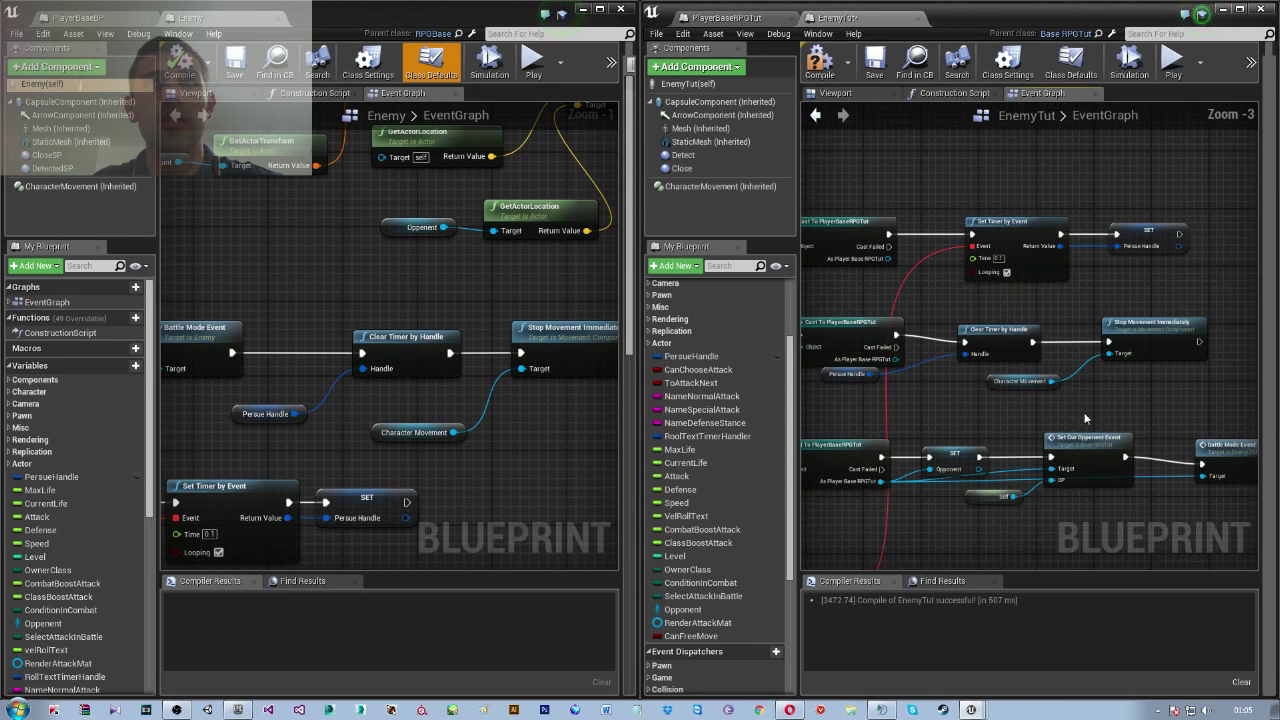
{"action": "right_click_drag", "start_coordinate": [1063, 343], "coordinate": [1101, 449]}
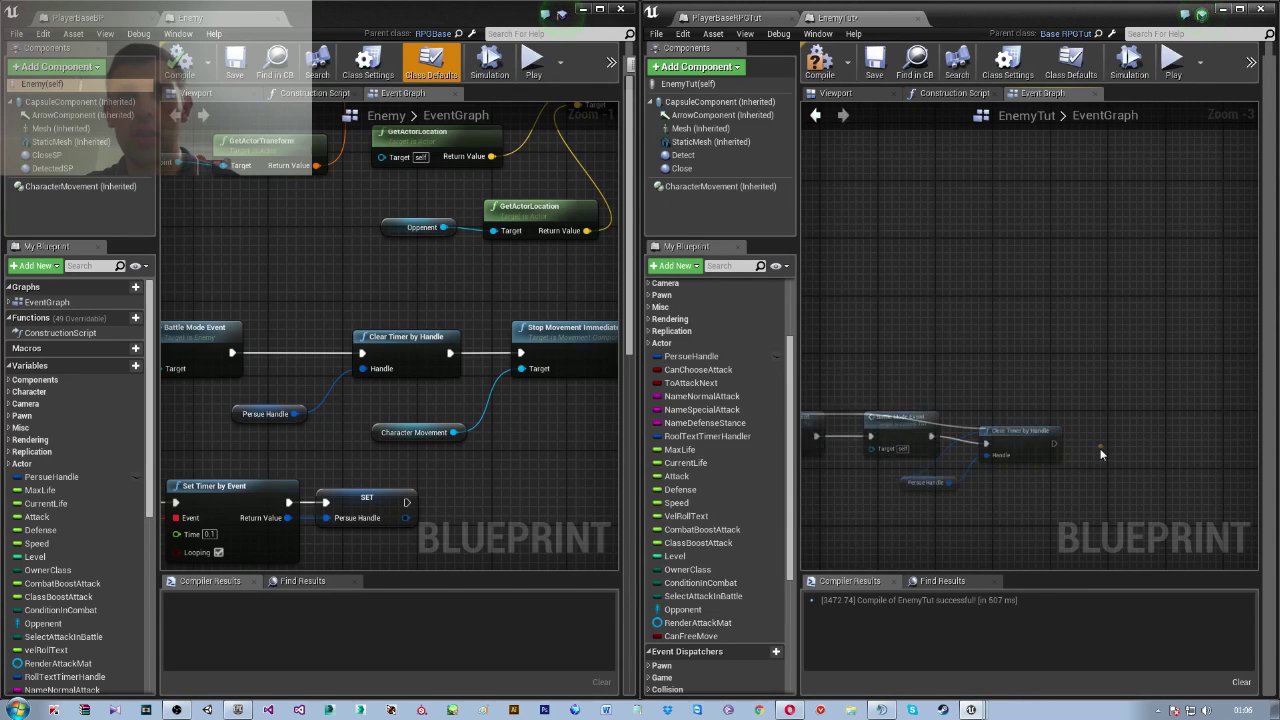
Delete the duplicate Battle Mode Event node pasted into the EnemyTut graph
{"action": "key", "text": "ctrl+v"}
{"action": "right_click", "coordinate": [1130, 470]}
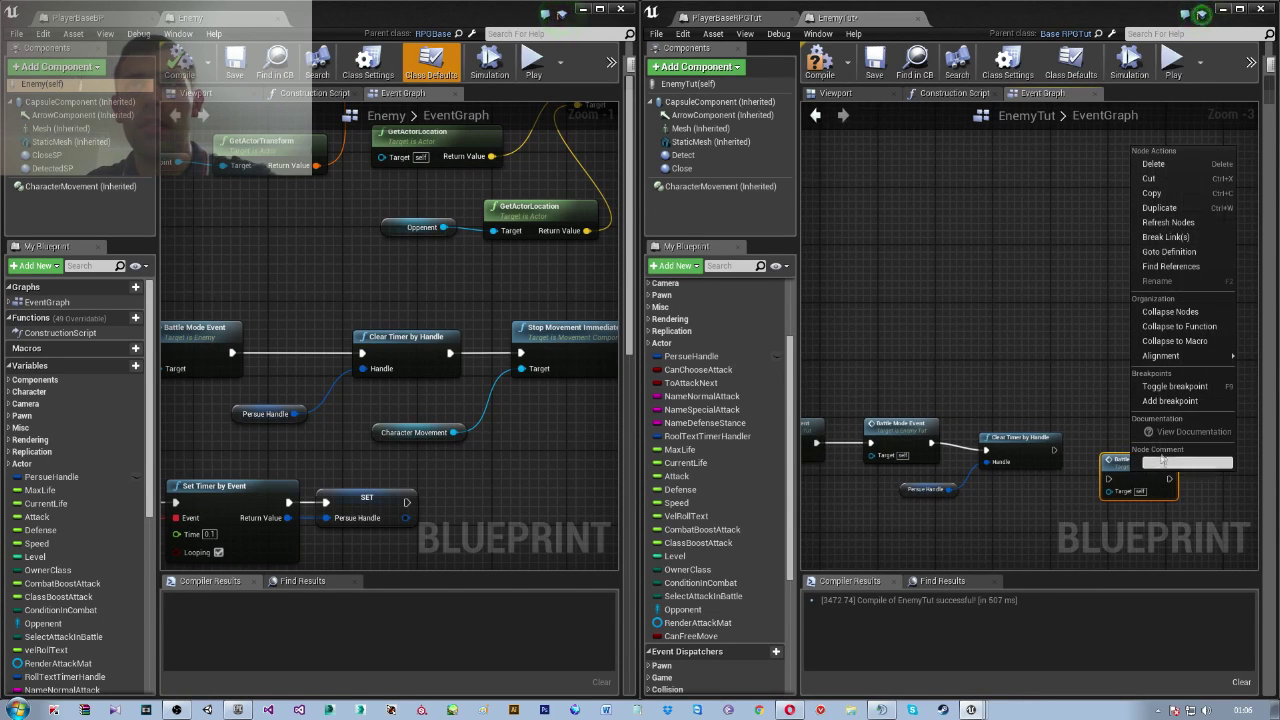
{"action": "left_click", "coordinate": [1150, 172]}
{"action": "right_click_drag", "start_coordinate": [805, 350], "coordinate": [1112, 375]}
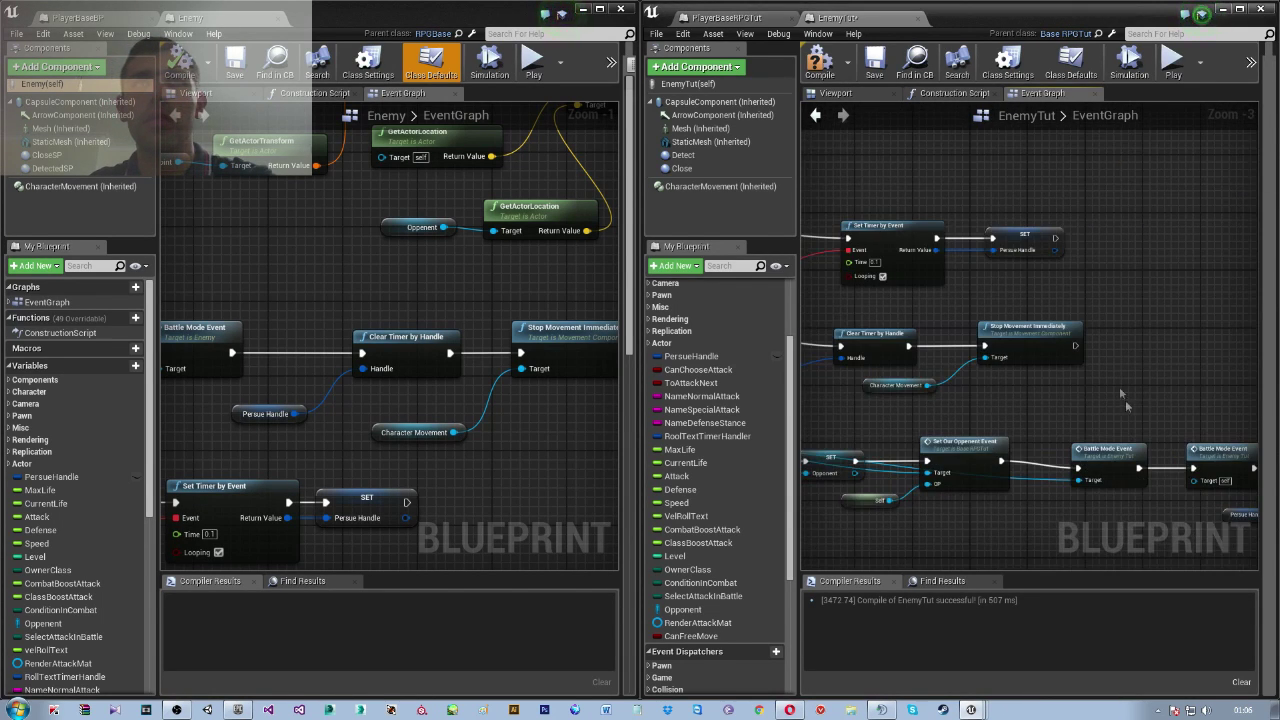
{"action": "left_click_drag", "start_coordinate": [1095, 315], "coordinate": [905, 392]}
{"action": "left_click", "coordinate": [965, 370]}
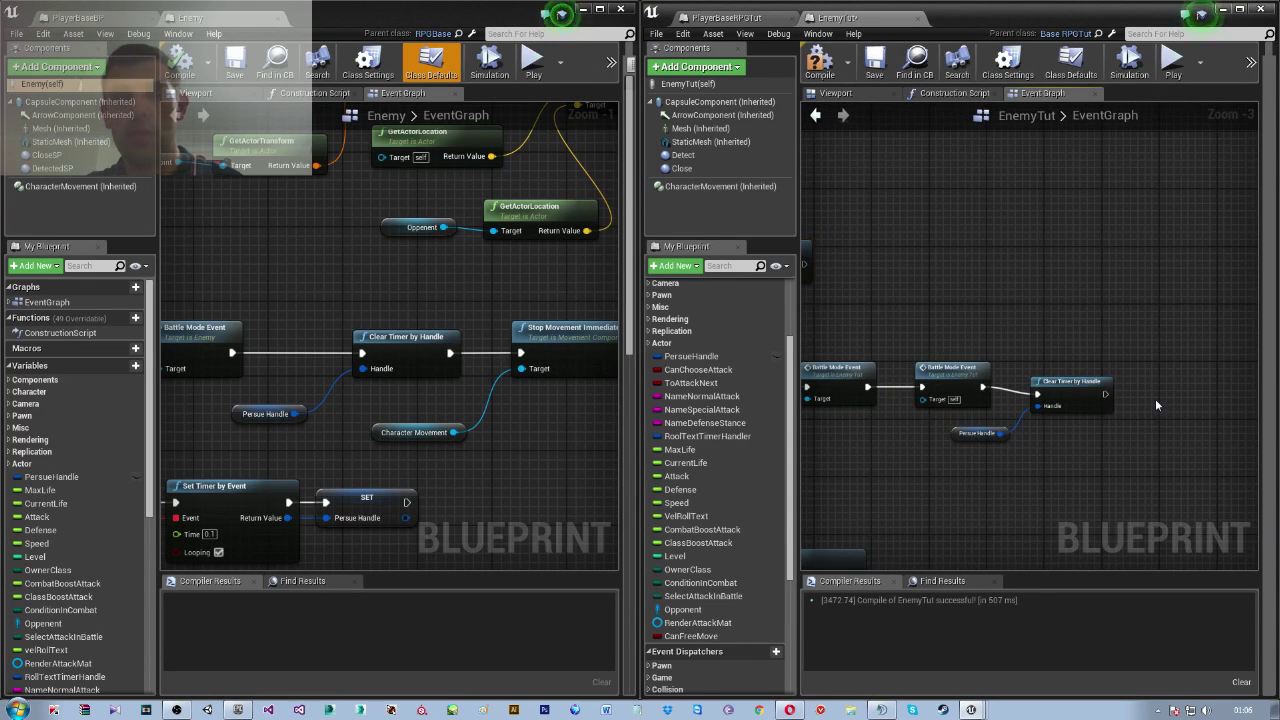
Paste Stop Movement Immediately with Character Movement, compile EnemyTut, and place them beside Clear Timer by Handle
{"action": "key", "text": "ctrl+v"}
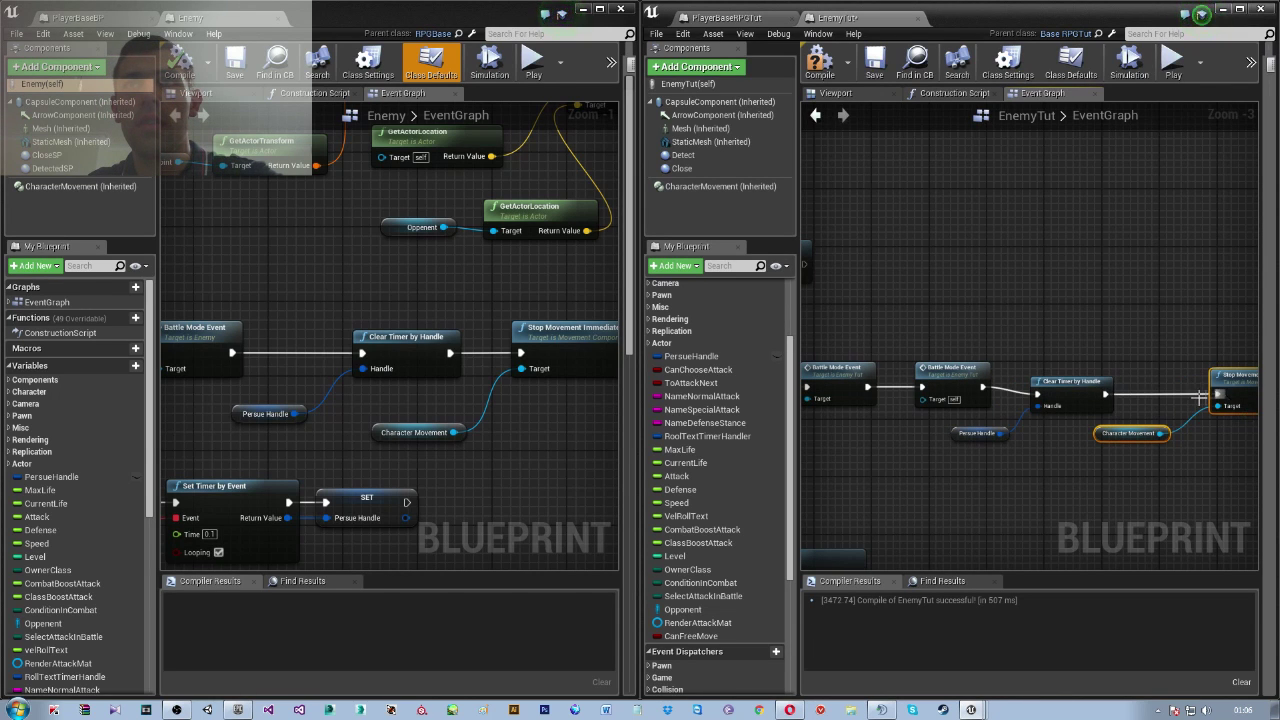
{"action": "left_click", "coordinate": [819, 62]}
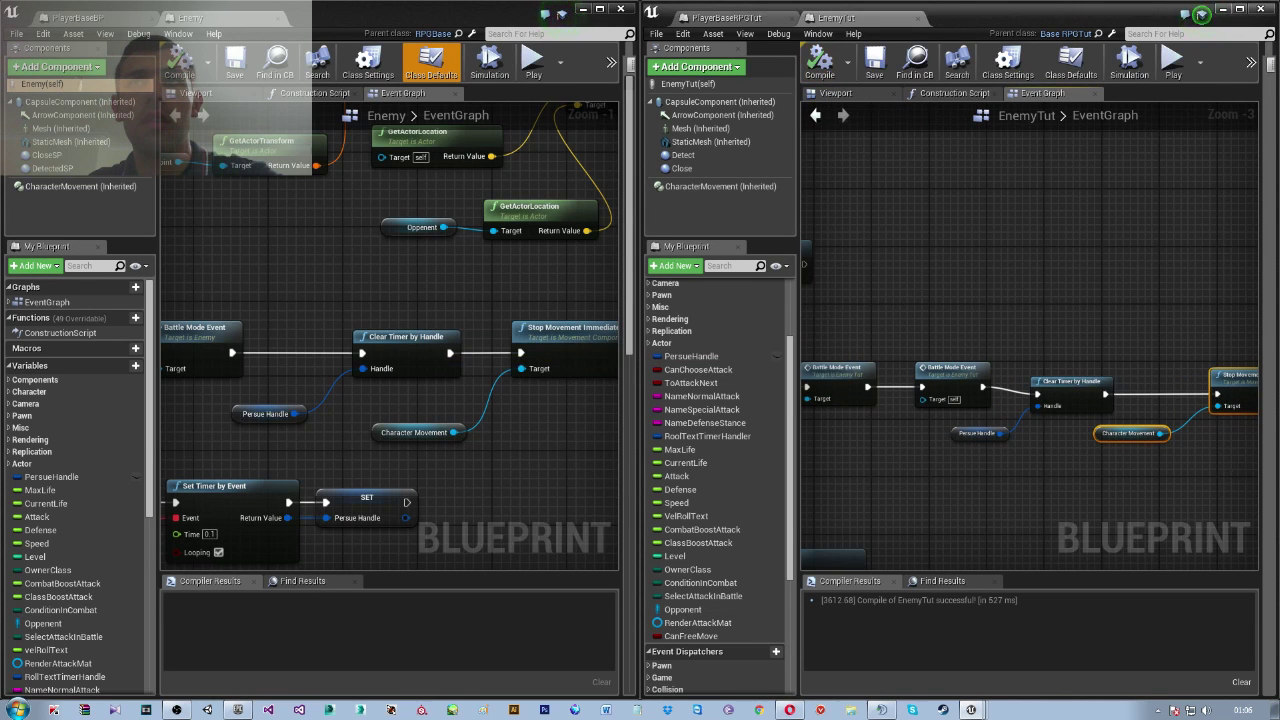
{"action": "left_click", "coordinate": [1022, 426]}
{"action": "left_click", "coordinate": [1150, 380], "text": "ctrl"}
{"action": "left_click_drag", "start_coordinate": [1001, 426], "coordinate": [921, 401]}
{"action": "right_click_drag", "start_coordinate": [1060, 419], "coordinate": [1130, 422]}
{"action": "scroll", "coordinate": [356, 308], "scroll_direction": "down", "scroll_amount": 2}
{"action": "scroll", "coordinate": [356, 308], "scroll_direction": "down", "scroll_amount": 2}
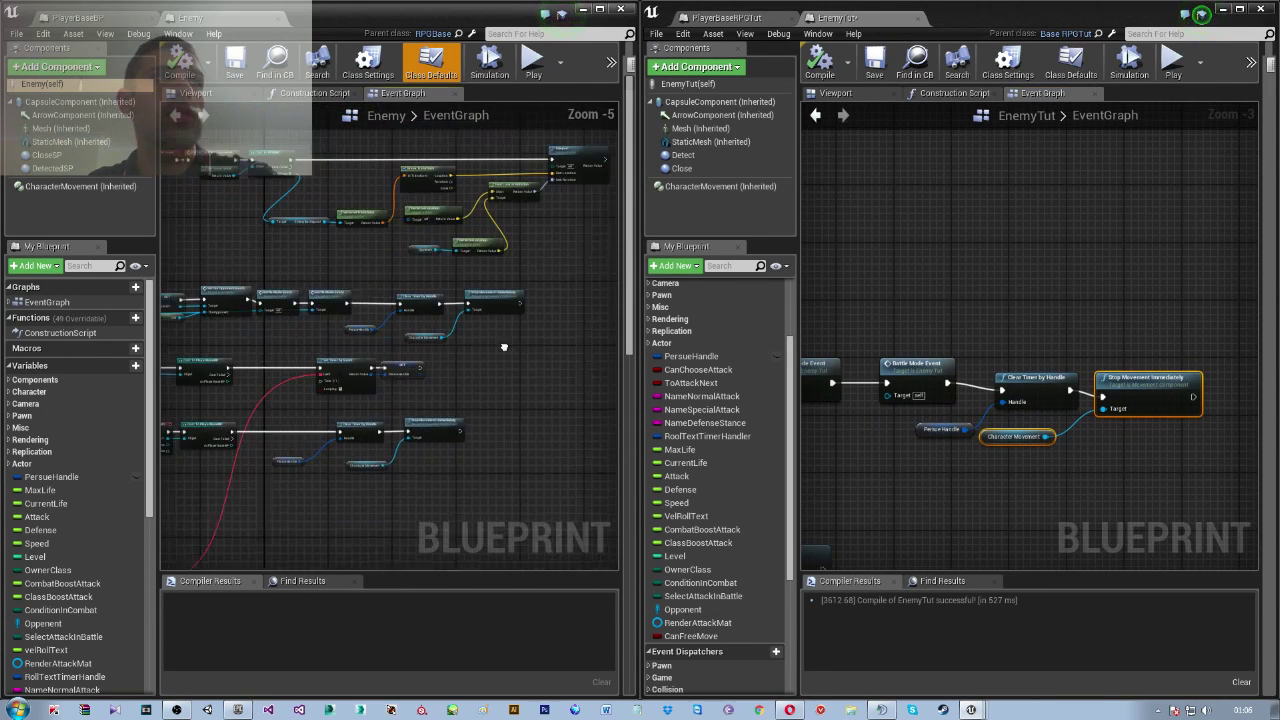
{"action": "scroll", "coordinate": [865, 356], "scroll_direction": "down", "scroll_amount": 1}
{"action": "scroll", "coordinate": [865, 356], "scroll_direction": "down", "scroll_amount": 1}
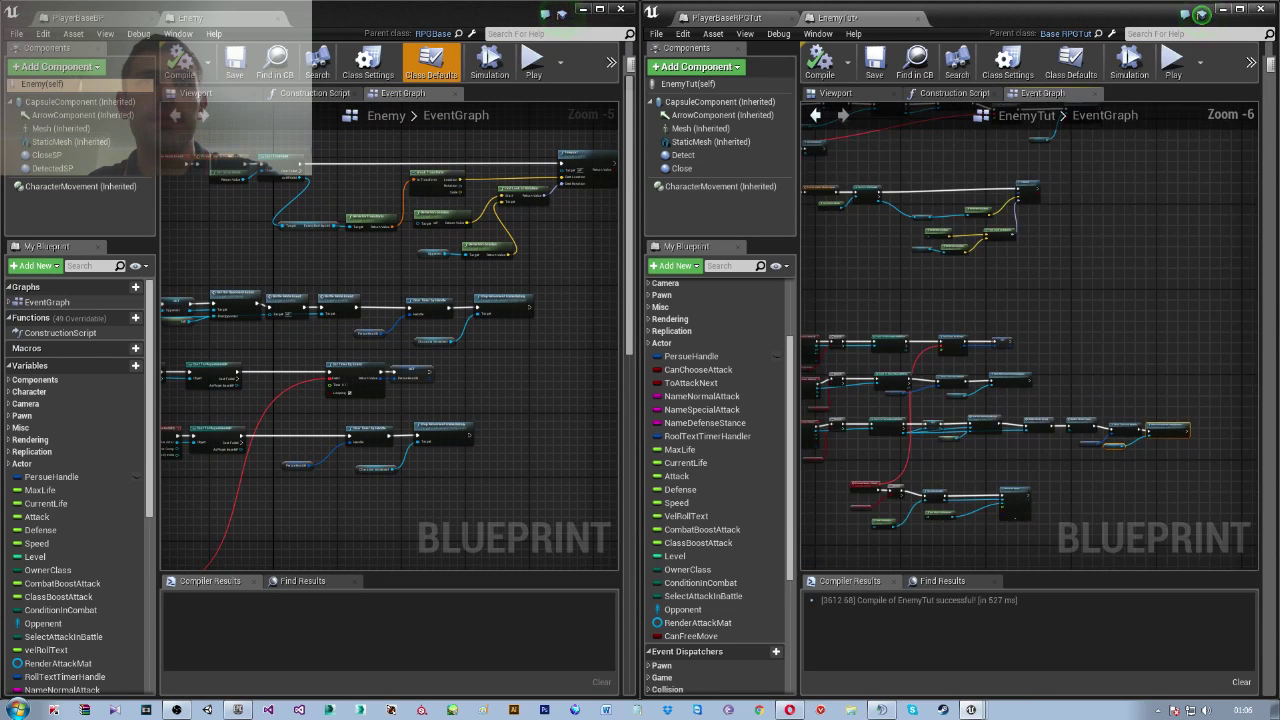
{"action": "scroll", "coordinate": [865, 356], "scroll_direction": "down", "scroll_amount": 1}
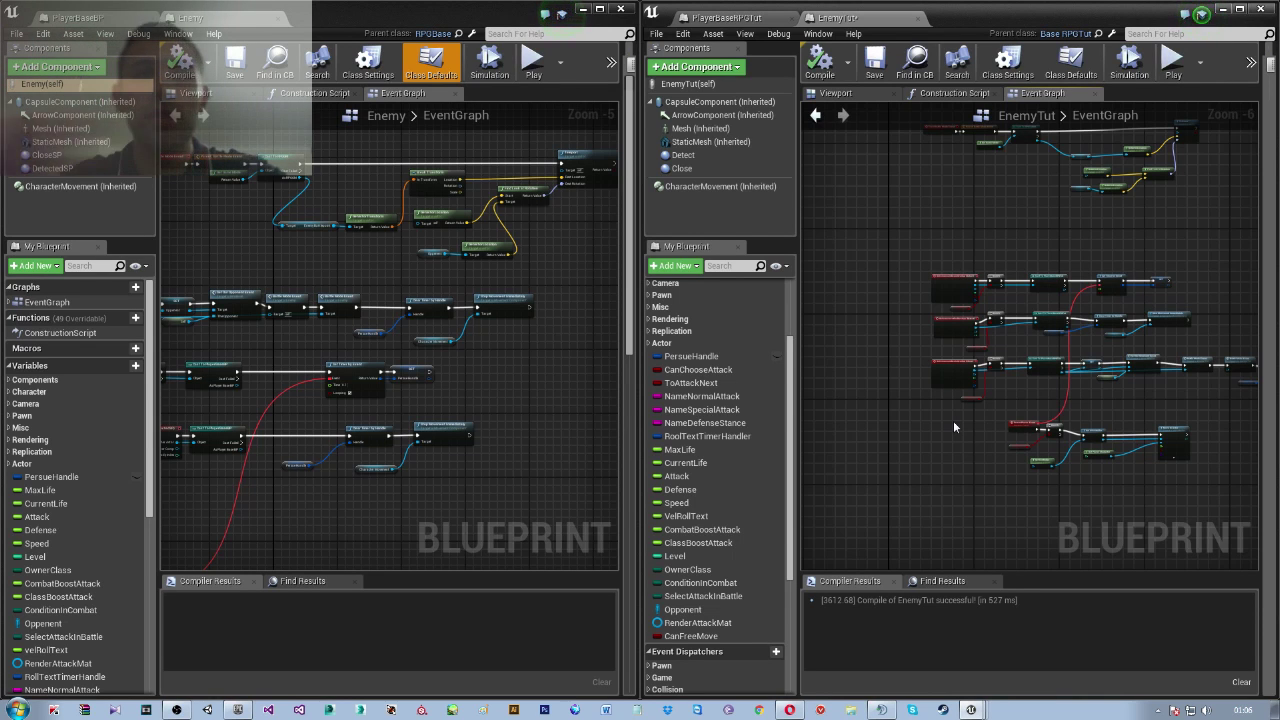
{"action": "left_click", "coordinate": [876, 713]}
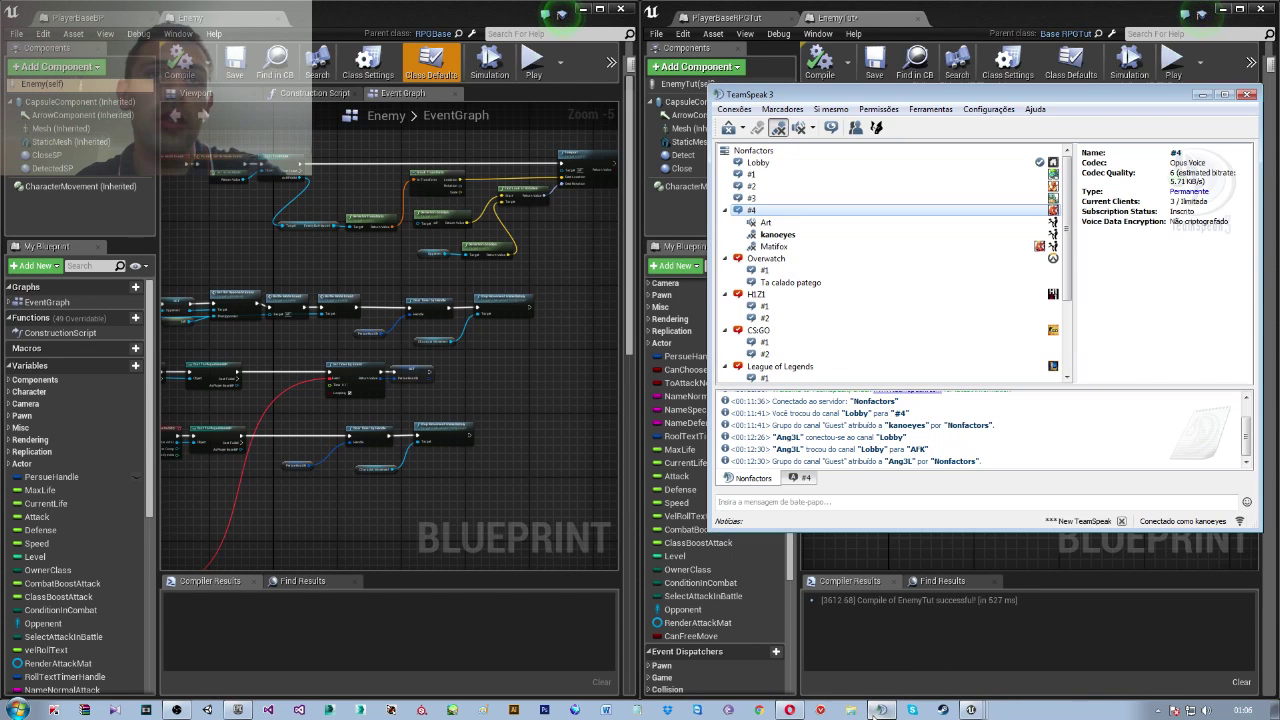
{"action": "left_click", "coordinate": [178, 710]}
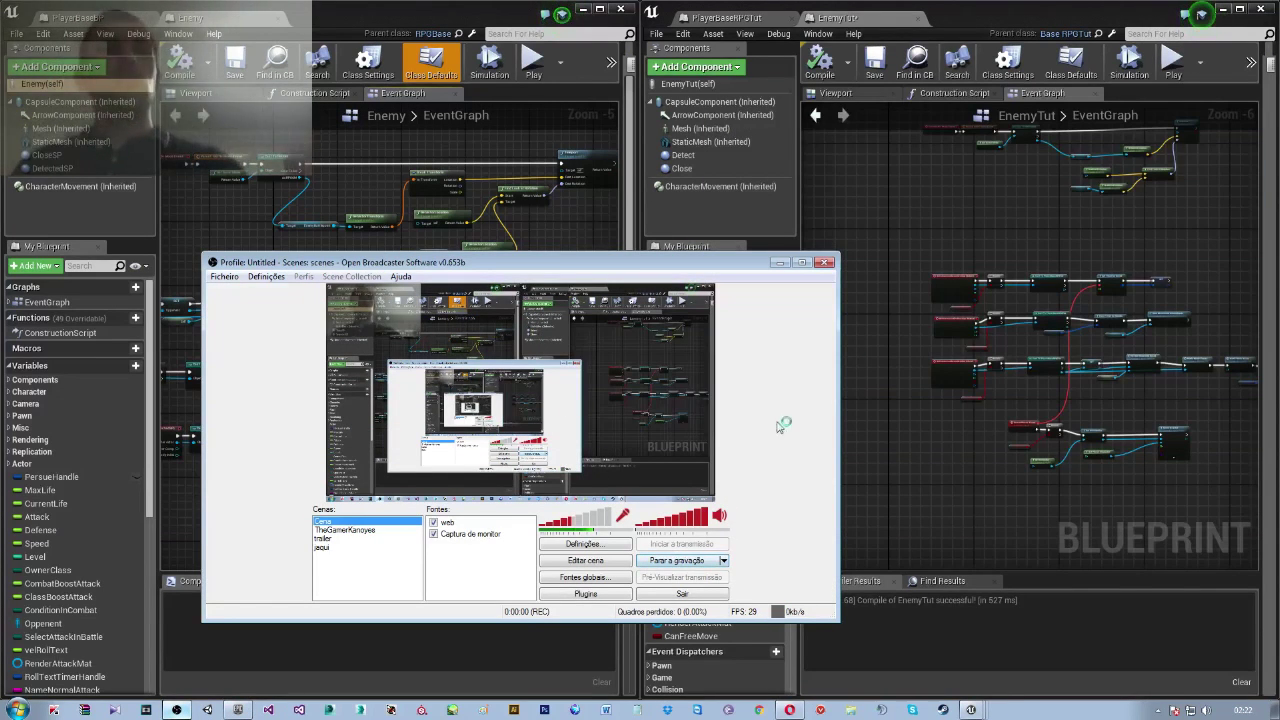
{"action": "left_click", "coordinate": [780, 263]}
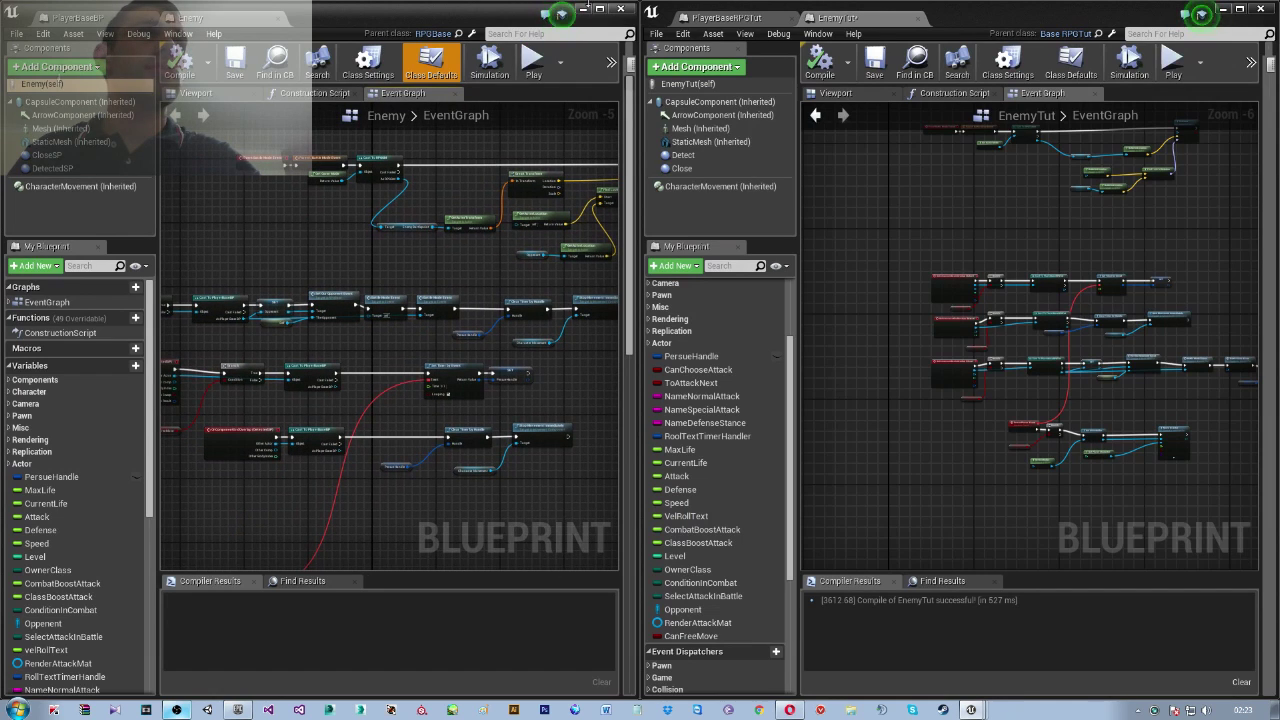
{"action": "right_click_drag", "start_coordinate": [300, 200], "coordinate": [390, 318]}
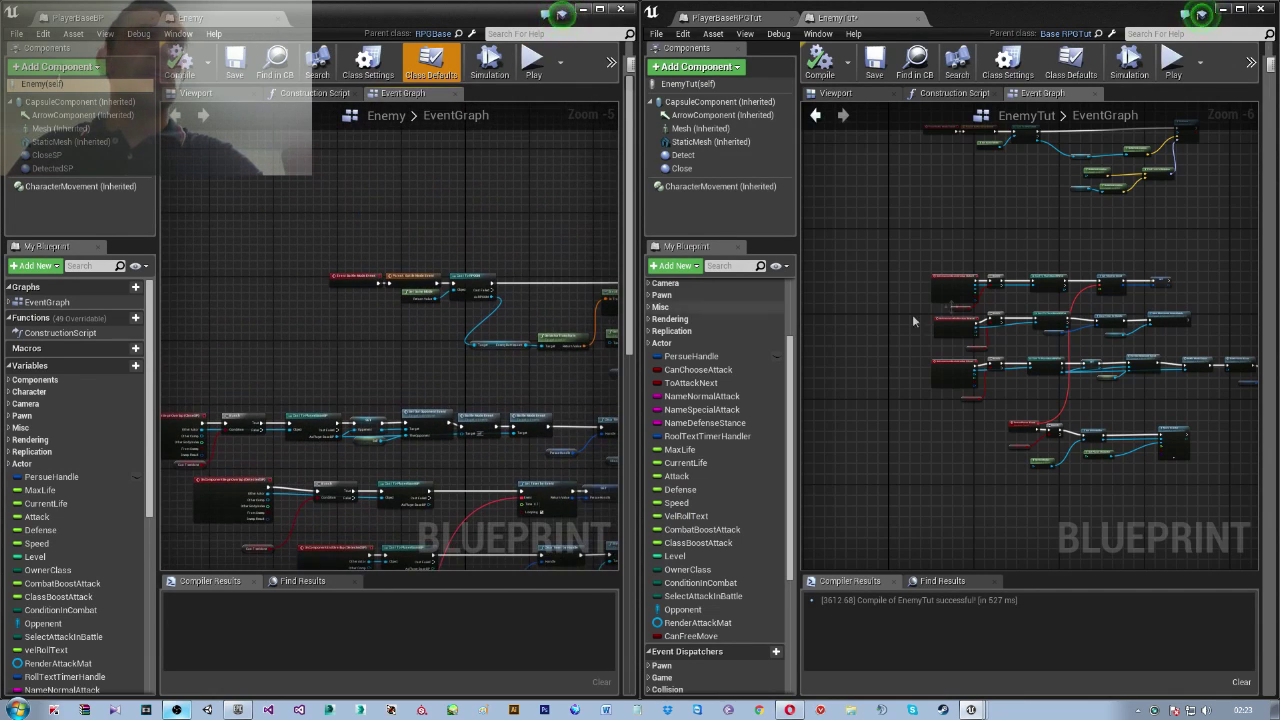
{"action": "right_click_drag", "start_coordinate": [948, 110], "coordinate": [958, 320]}
{"action": "scroll", "coordinate": [1036, 378], "scroll_direction": "up", "scroll_amount": 3}
{"action": "right_click_drag", "start_coordinate": [1014, 460], "coordinate": [938, 280]}
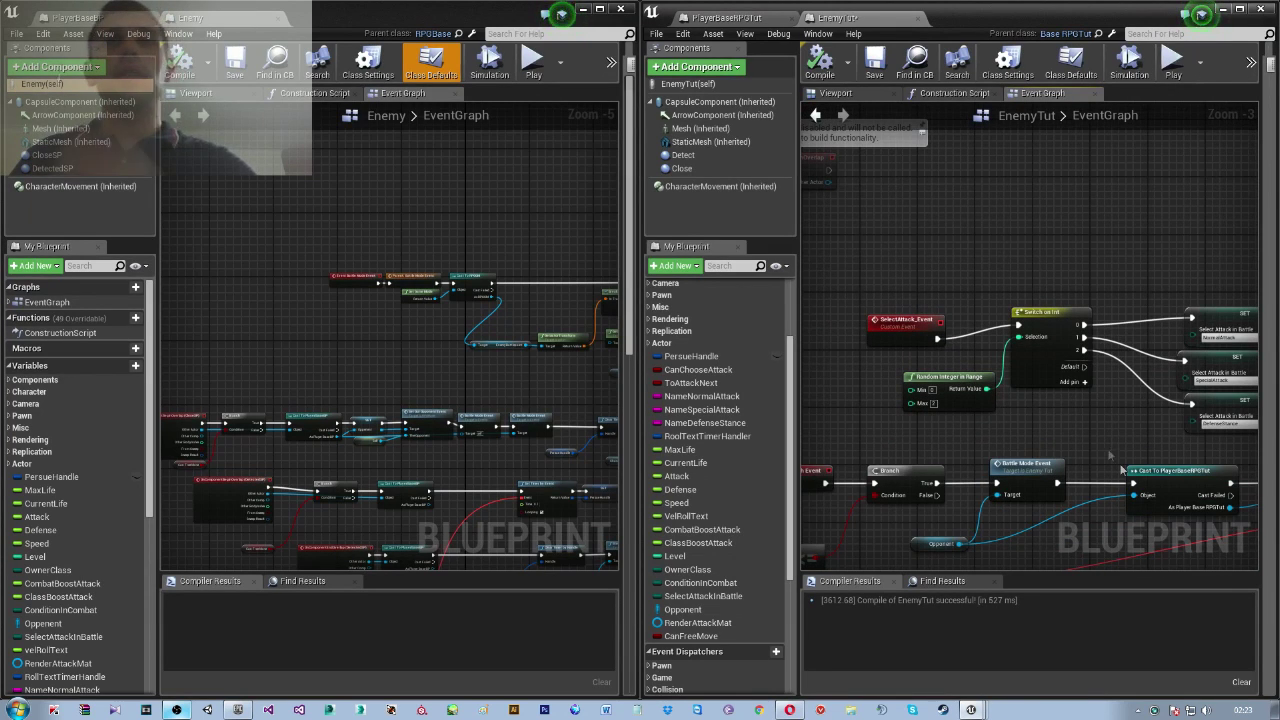
{"action": "mouse_move", "coordinate": [1158, 447]}
{"action": "right_mouse_down"}
{"action": "mouse_move", "coordinate": [1078, 438]}
{"action": "mouse_move", "coordinate": [1125, 403]}
{"action": "right_mouse_up"}
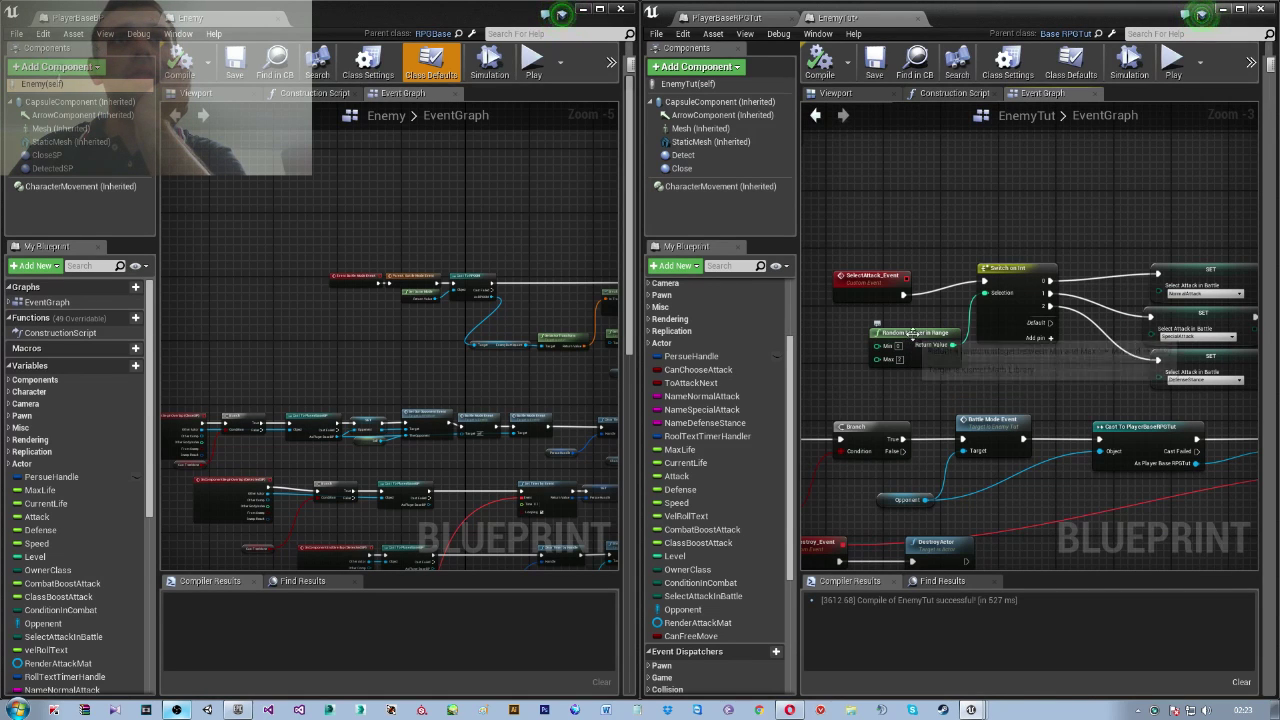
{"action": "left_click", "coordinate": [921, 362]}
{"action": "scroll", "coordinate": [918, 367], "scroll_direction": "down", "scroll_amount": 3}
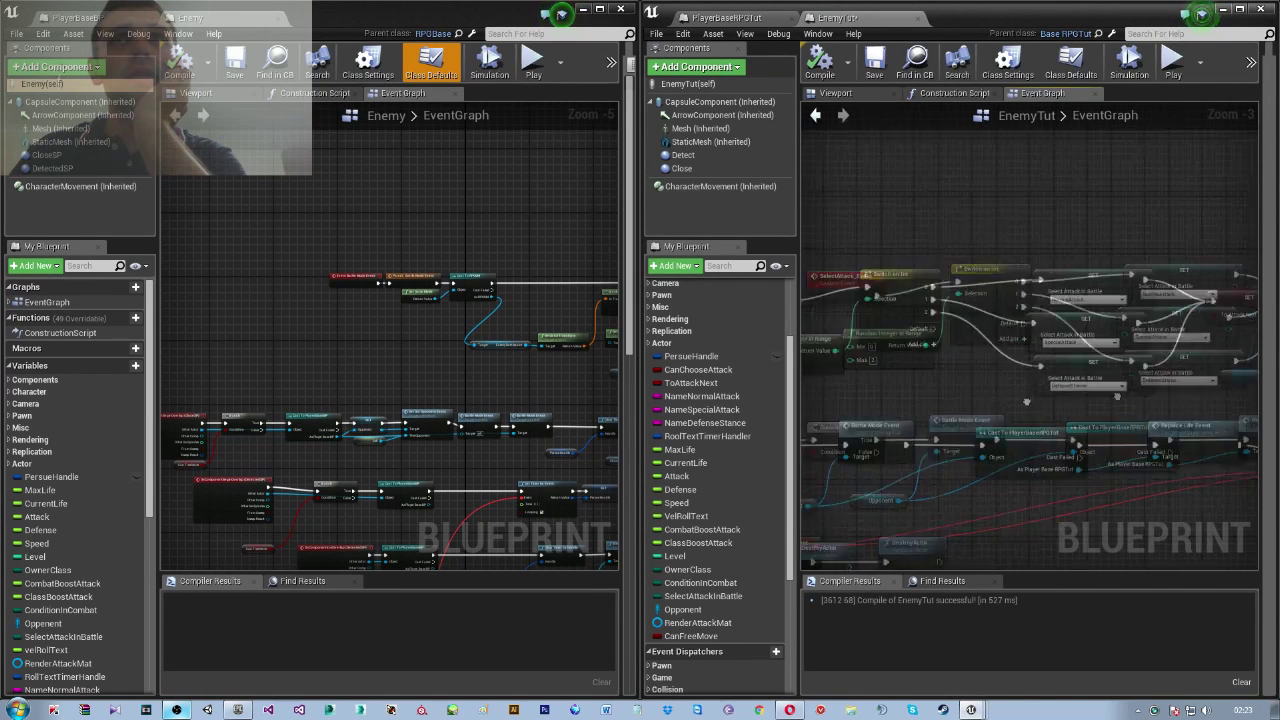
{"action": "scroll", "coordinate": [1020, 323], "scroll_direction": "up", "scroll_amount": 3}
{"action": "scroll", "coordinate": [1022, 322], "scroll_direction": "down", "scroll_amount": 2}
{"action": "scroll", "coordinate": [1057, 402], "scroll_direction": "up", "scroll_amount": 2}
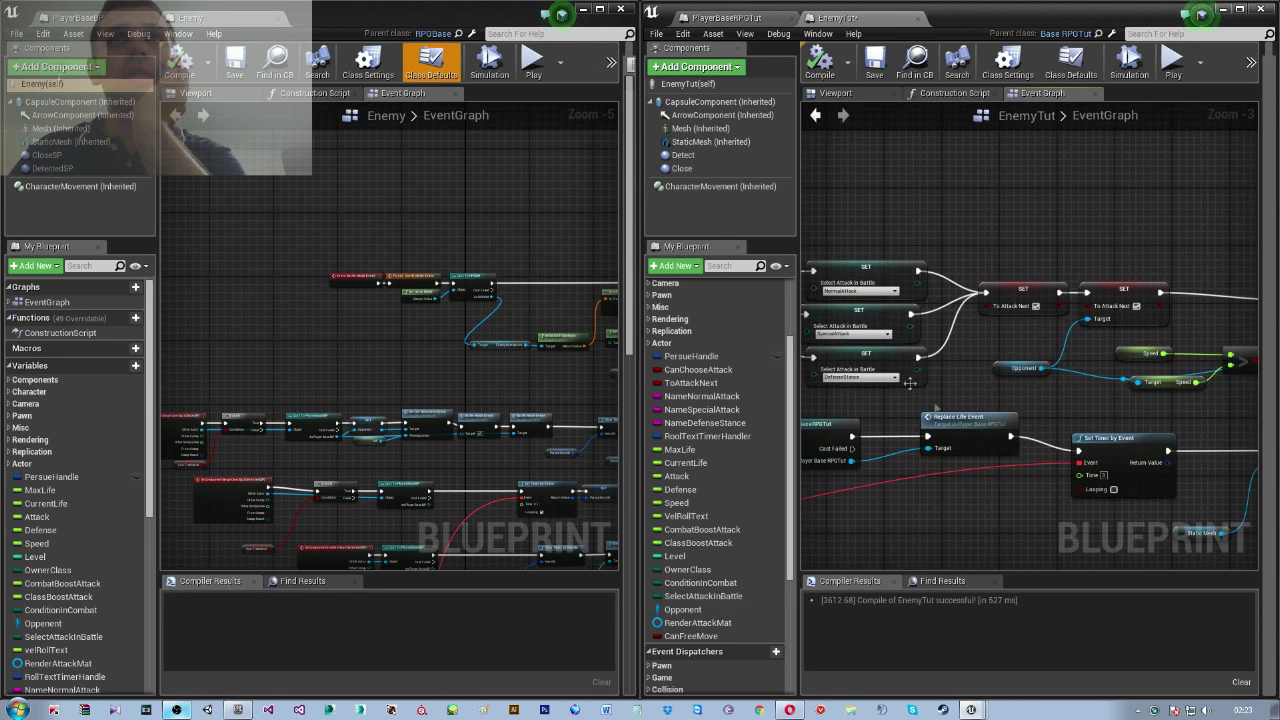
{"action": "scroll", "coordinate": [1057, 402], "scroll_direction": "down", "scroll_amount": 2}
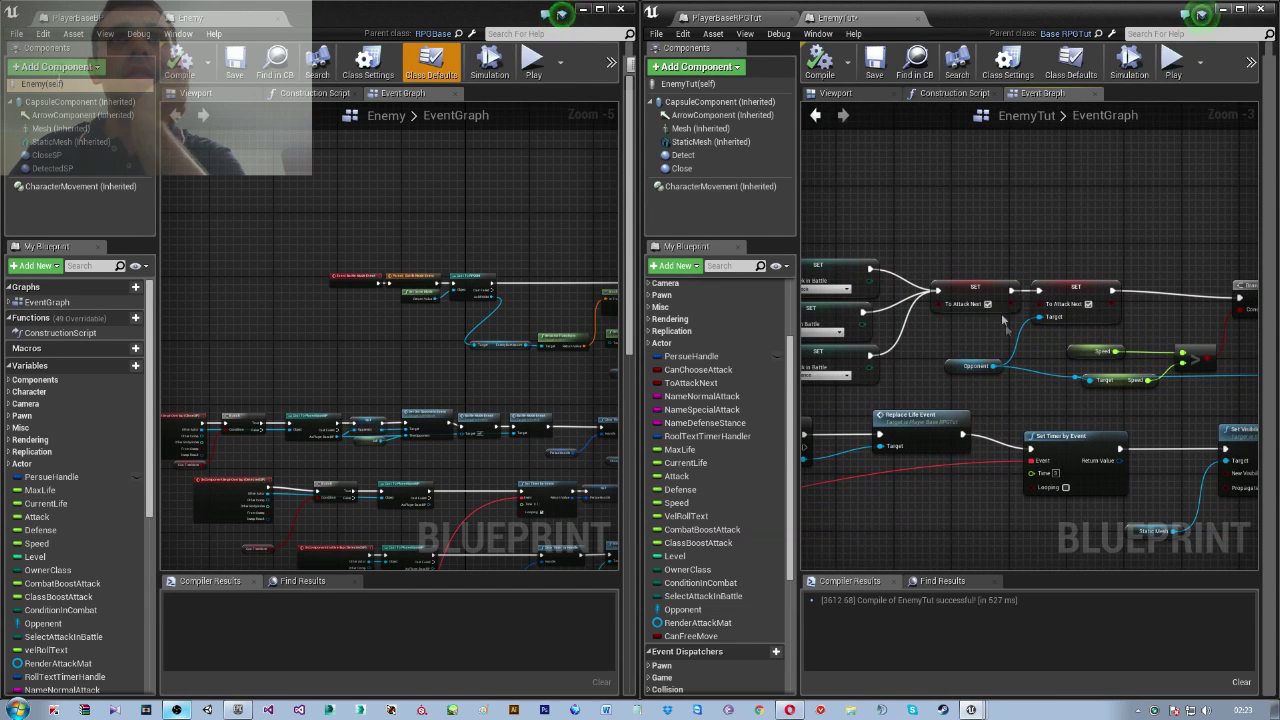
{"action": "scroll", "coordinate": [1090, 315], "scroll_direction": "up", "scroll_amount": 2}
{"action": "left_click_drag", "start_coordinate": [967, 291], "coordinate": [1040, 300]}
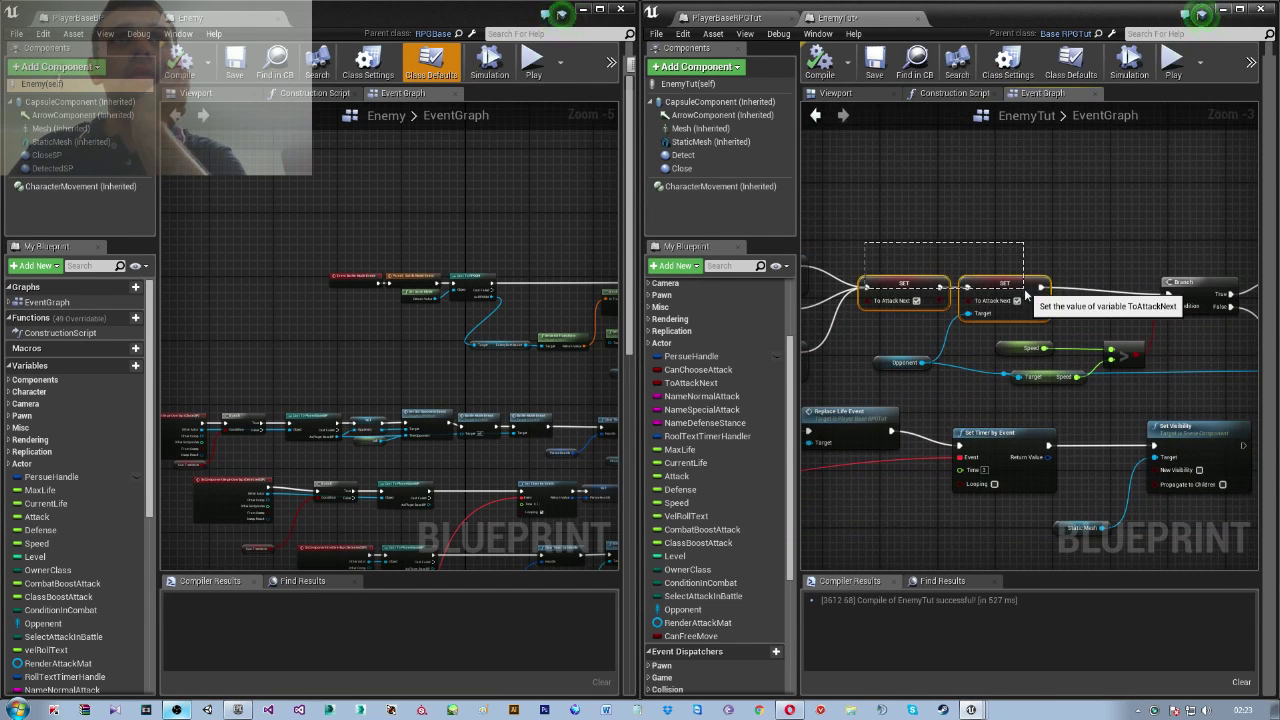
{"action": "right_click_drag", "start_coordinate": [1100, 318], "coordinate": [995, 303]}
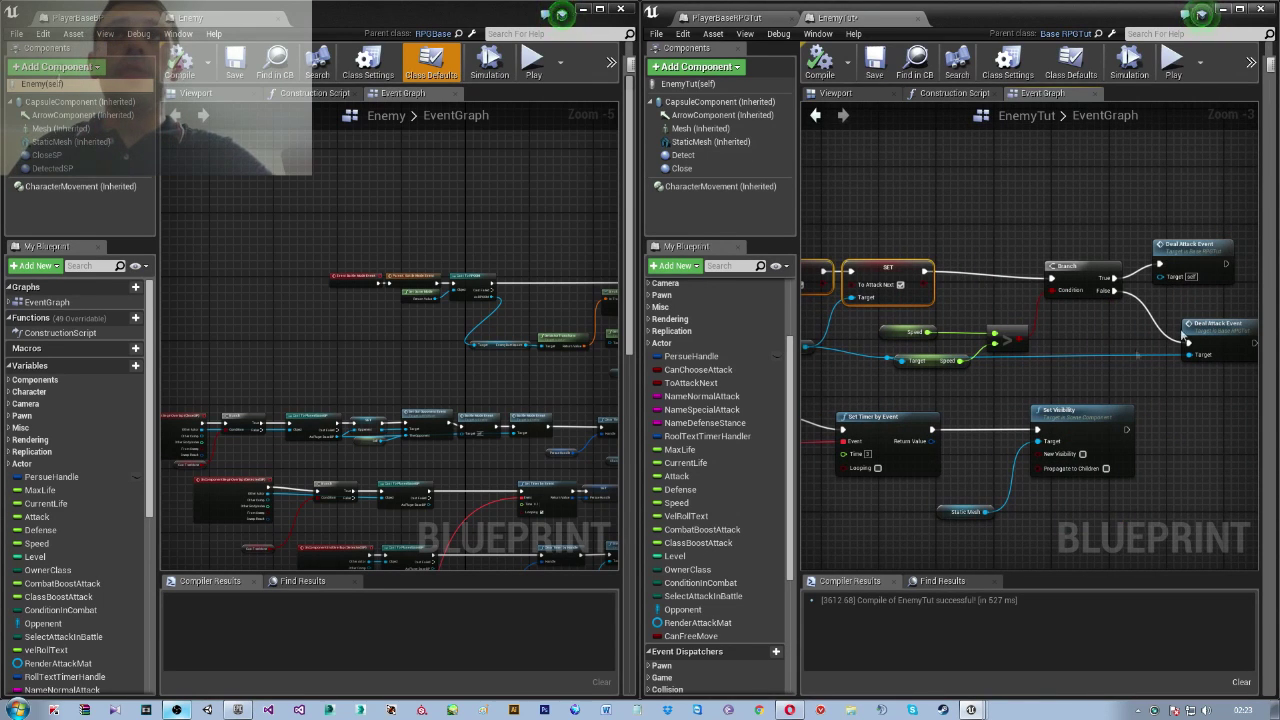
{"action": "left_click_drag", "start_coordinate": [1158, 232], "coordinate": [1215, 360]}
{"action": "right_click_drag", "start_coordinate": [1184, 246], "coordinate": [1122, 240]}
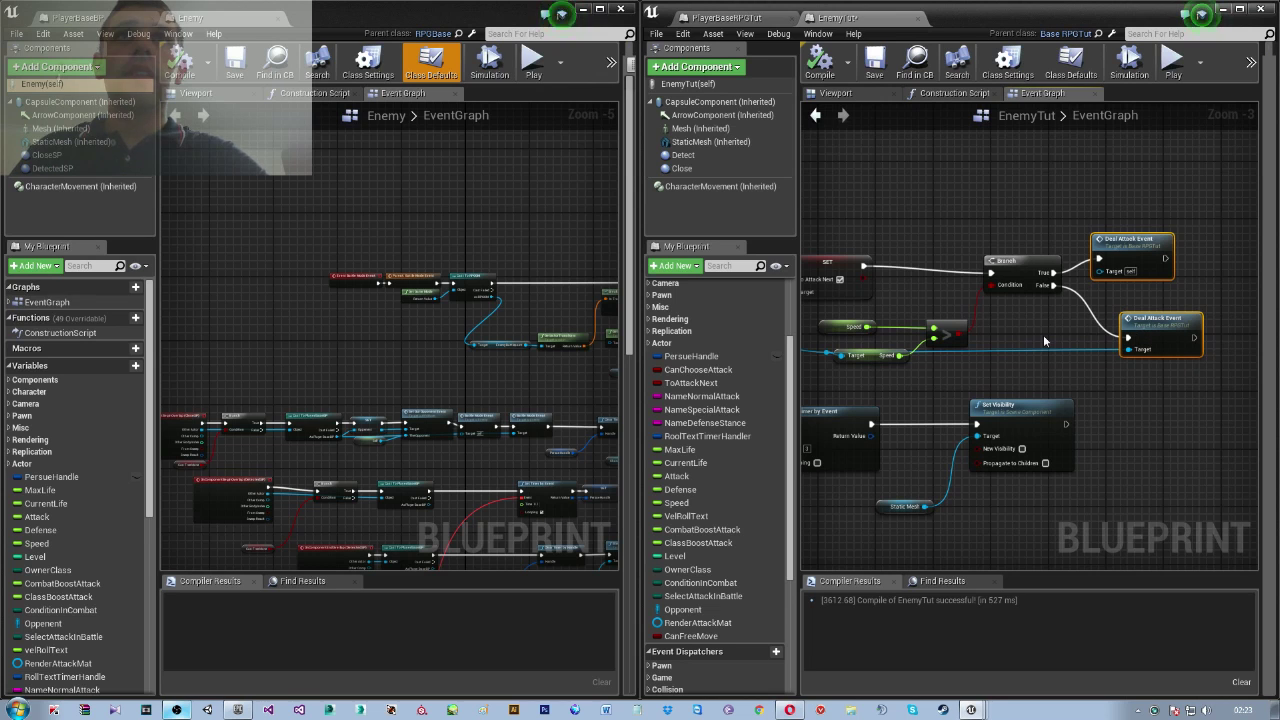
{"action": "scroll", "coordinate": [1000, 290], "scroll_direction": "up", "scroll_amount": 1}
{"action": "scroll", "coordinate": [1037, 298], "scroll_direction": "down", "scroll_amount": 1}
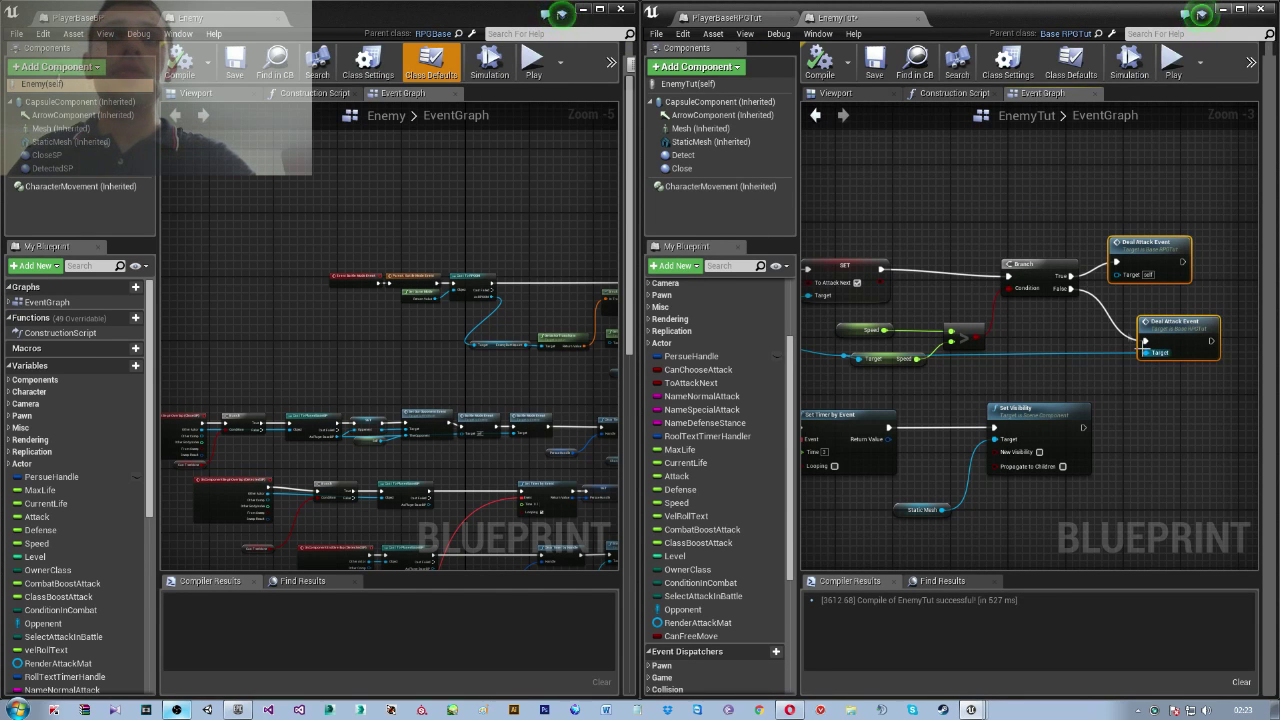
{"action": "right_click_drag", "start_coordinate": [1015, 243], "coordinate": [1095, 229]}
{"action": "right_click_drag", "start_coordinate": [882, 237], "coordinate": [943, 260]}
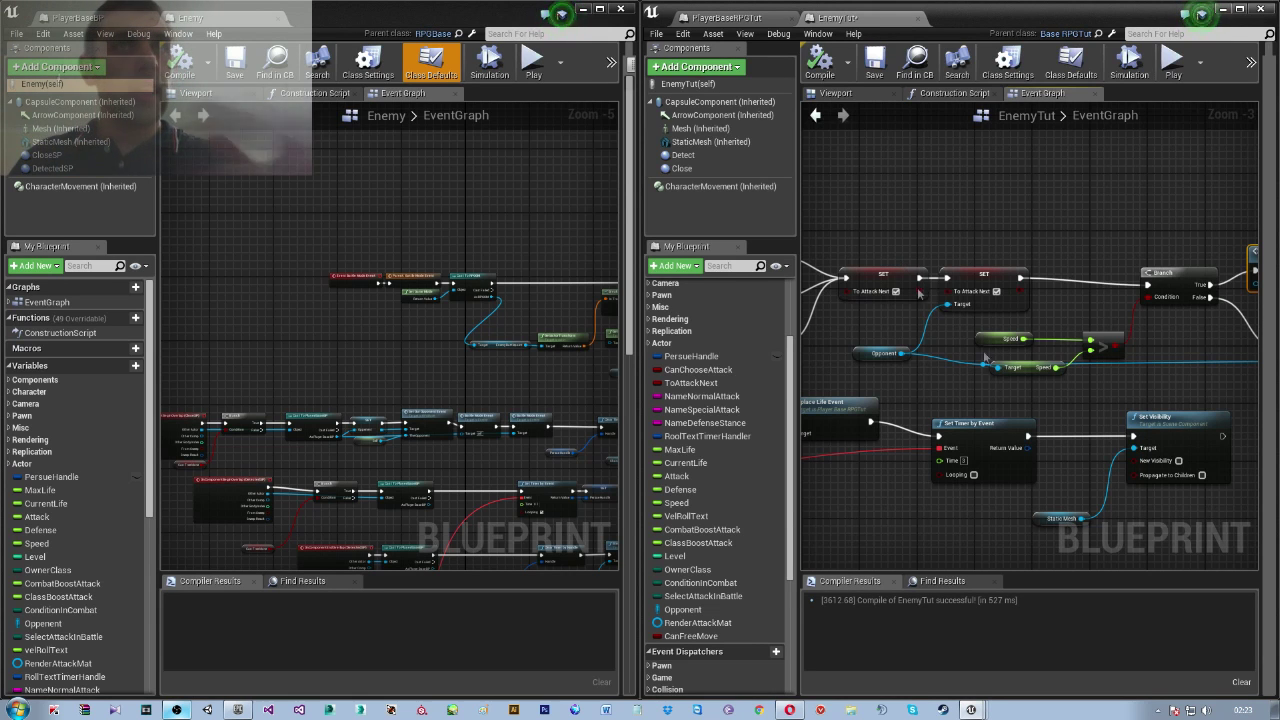
{"action": "right_click_drag", "start_coordinate": [932, 364], "coordinate": [1090, 313]}
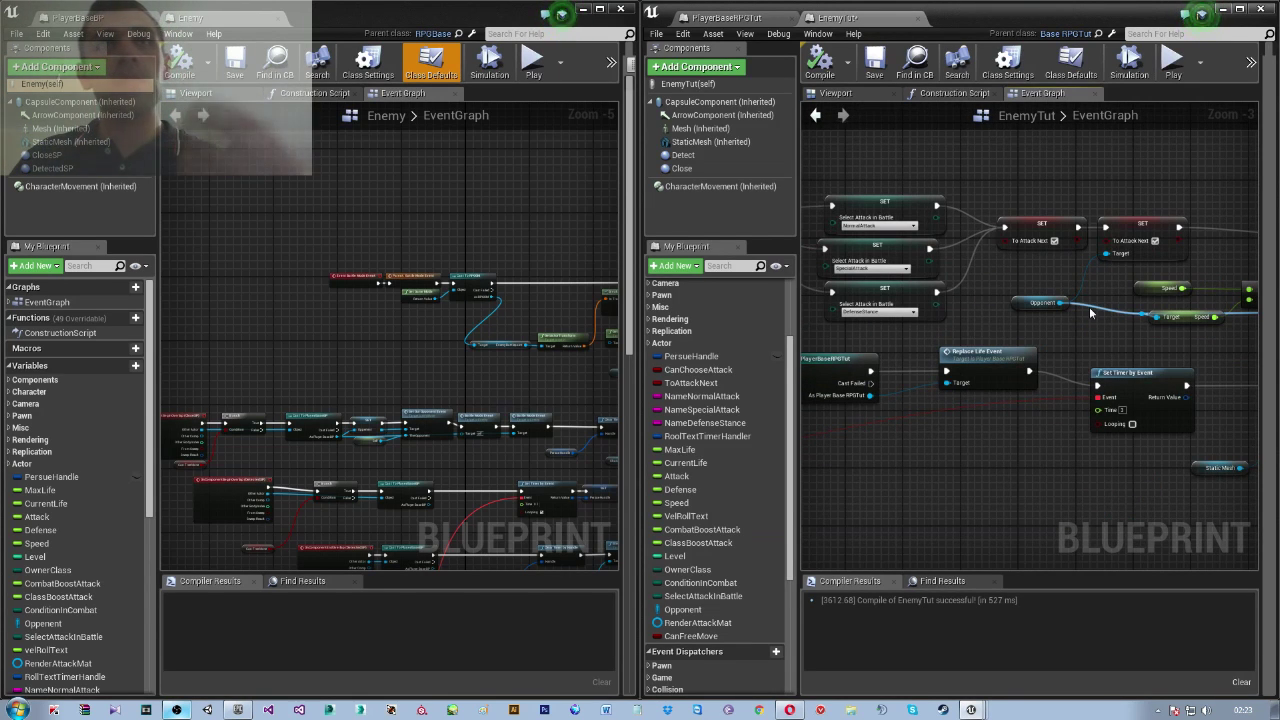
{"action": "right_click_drag", "start_coordinate": [1090, 313], "coordinate": [1000, 340]}
{"action": "scroll", "coordinate": [990, 360], "scroll_direction": "down", "scroll_amount": 5}
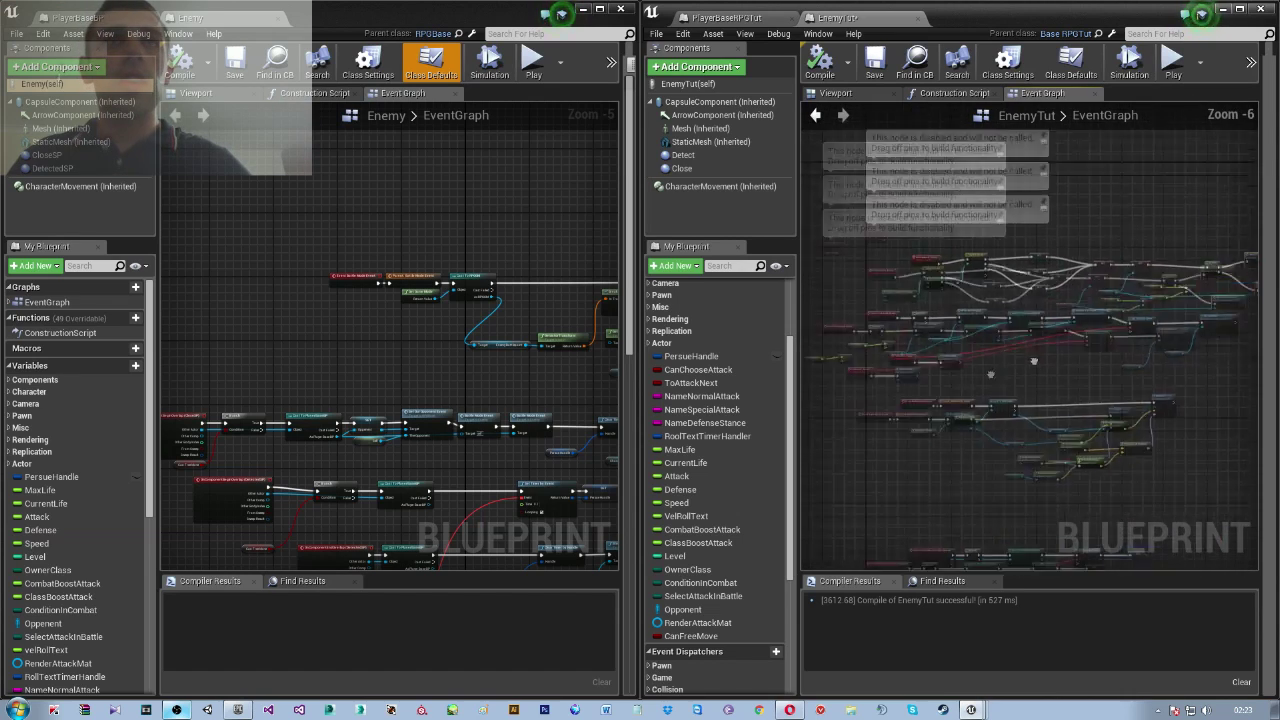
{"action": "scroll", "coordinate": [958, 349], "scroll_direction": "up", "scroll_amount": 5}
{"action": "scroll", "coordinate": [958, 349], "scroll_direction": "down", "scroll_amount": 4}
{"action": "scroll", "coordinate": [928, 290], "scroll_direction": "up", "scroll_amount": 4}
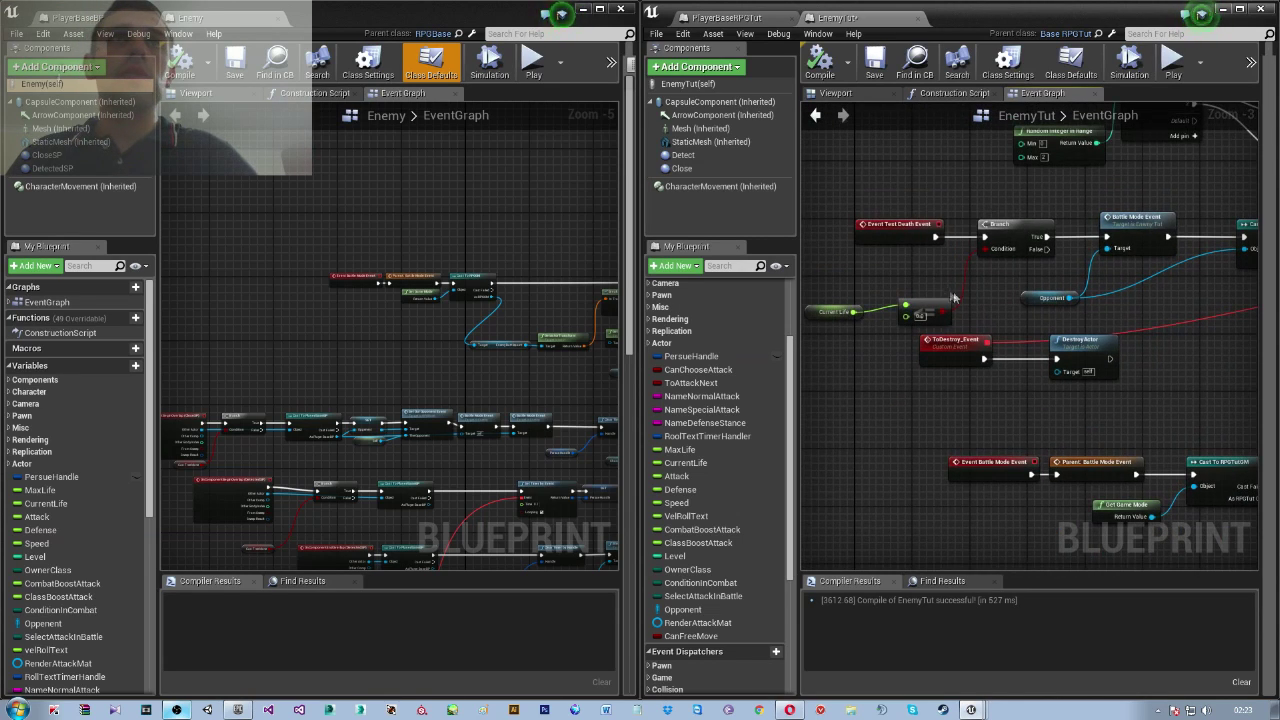
{"action": "scroll", "coordinate": [952, 298], "scroll_direction": "down", "scroll_amount": 4}
{"action": "scroll", "coordinate": [1024, 271], "scroll_direction": "up", "scroll_amount": 3}
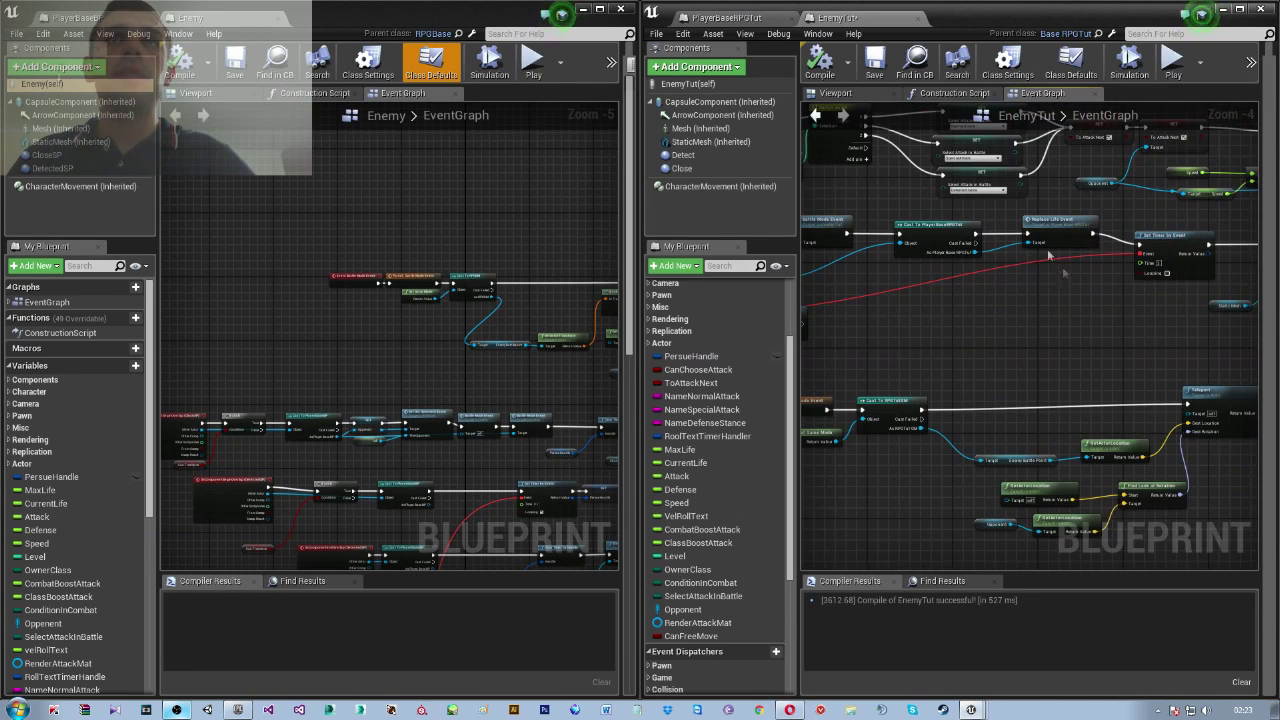
{"action": "left_click", "coordinate": [1045, 232]}
{"action": "mouse_move", "coordinate": [1099, 287]}
{"action": "right_mouse_down"}
{"action": "mouse_move", "coordinate": [995, 309]}
{"action": "mouse_move", "coordinate": [1090, 290]}
{"action": "right_mouse_up"}
{"action": "left_click", "coordinate": [1004, 270]}
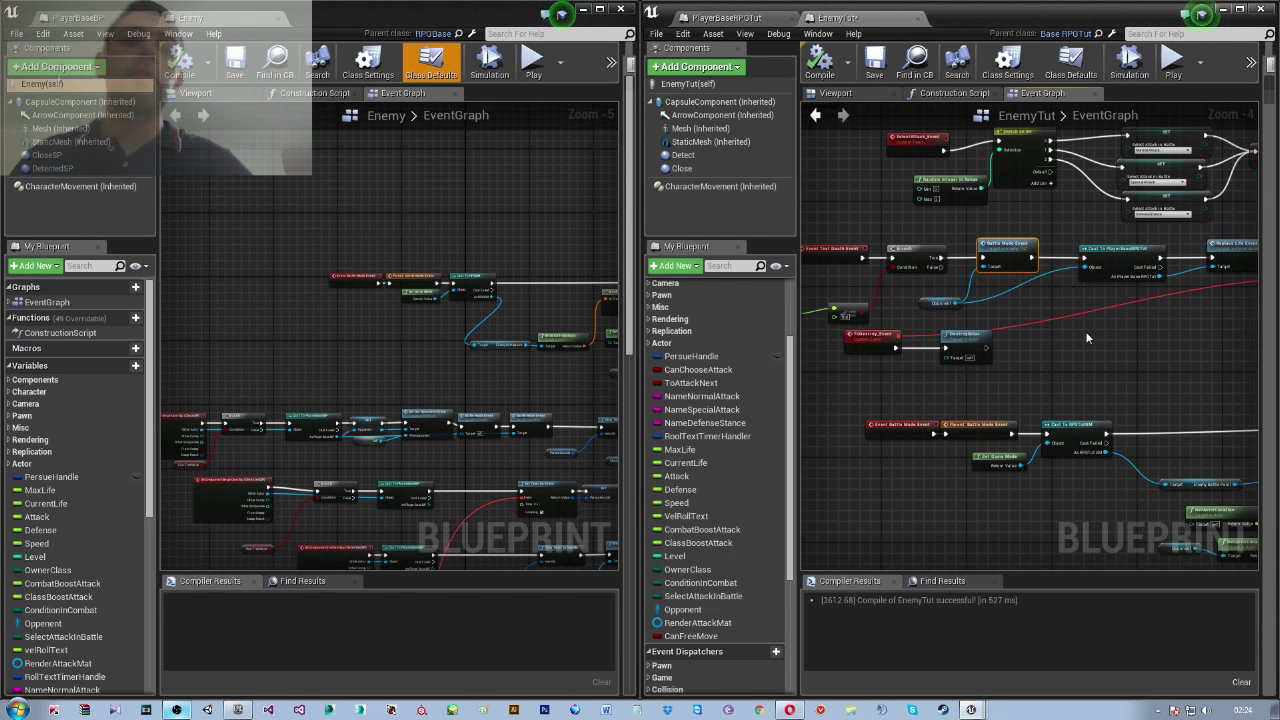
{"action": "right_click_drag", "start_coordinate": [1088, 338], "coordinate": [1077, 262]}
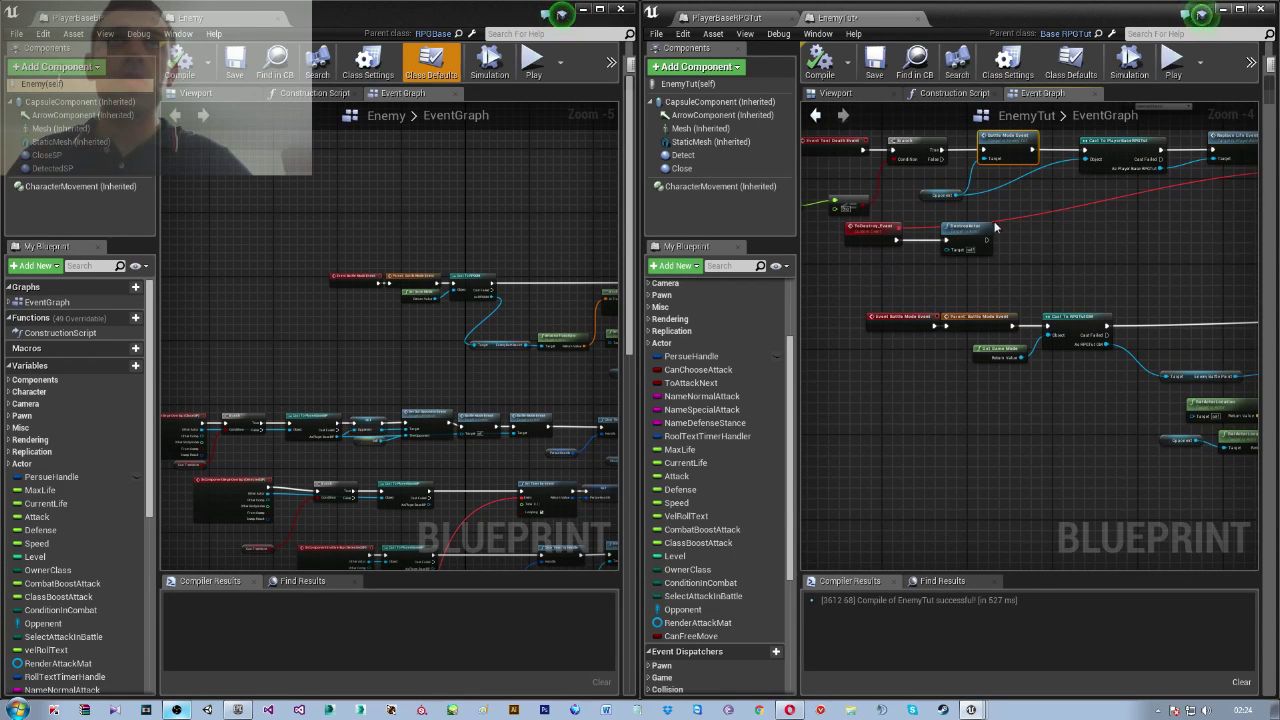
{"action": "left_click", "coordinate": [962, 232]}
{"action": "right_click_drag", "start_coordinate": [1022, 286], "coordinate": [1042, 244]}
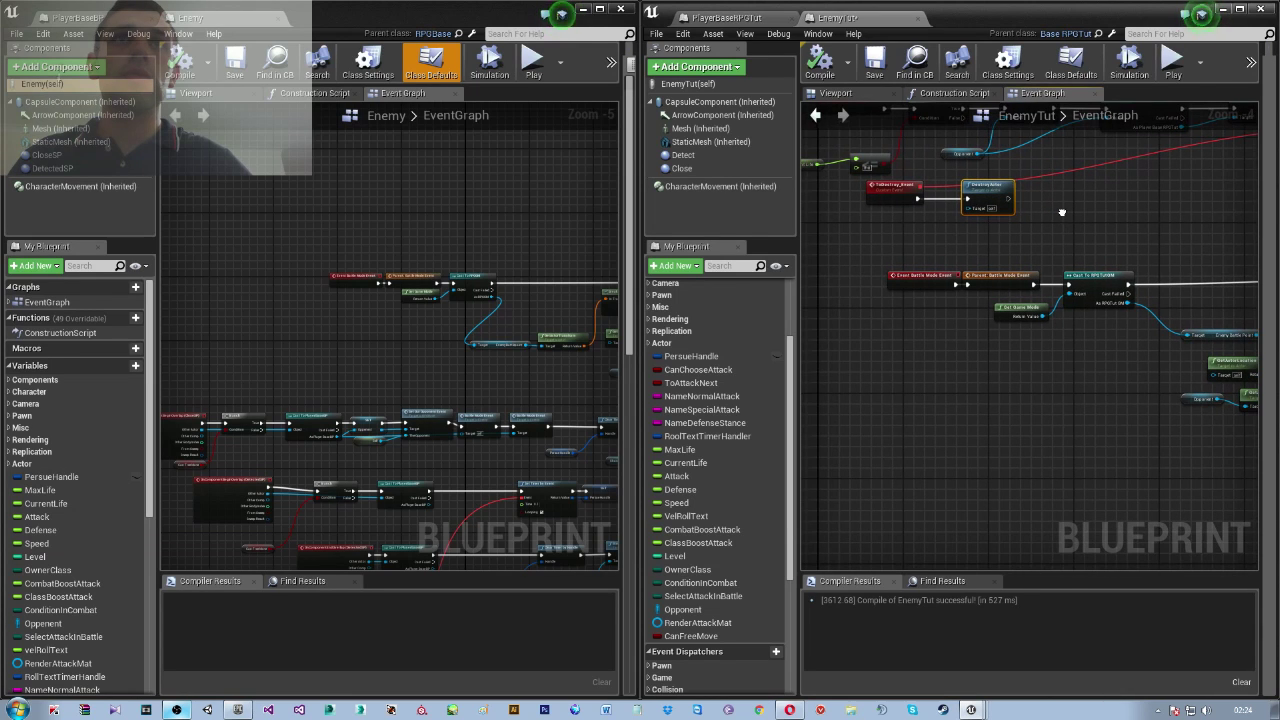
{"action": "mouse_move", "coordinate": [1054, 366]}
{"action": "right_mouse_down"}
{"action": "mouse_move", "coordinate": [1077, 320]}
{"action": "mouse_move", "coordinate": [942, 294]}
{"action": "right_mouse_up"}
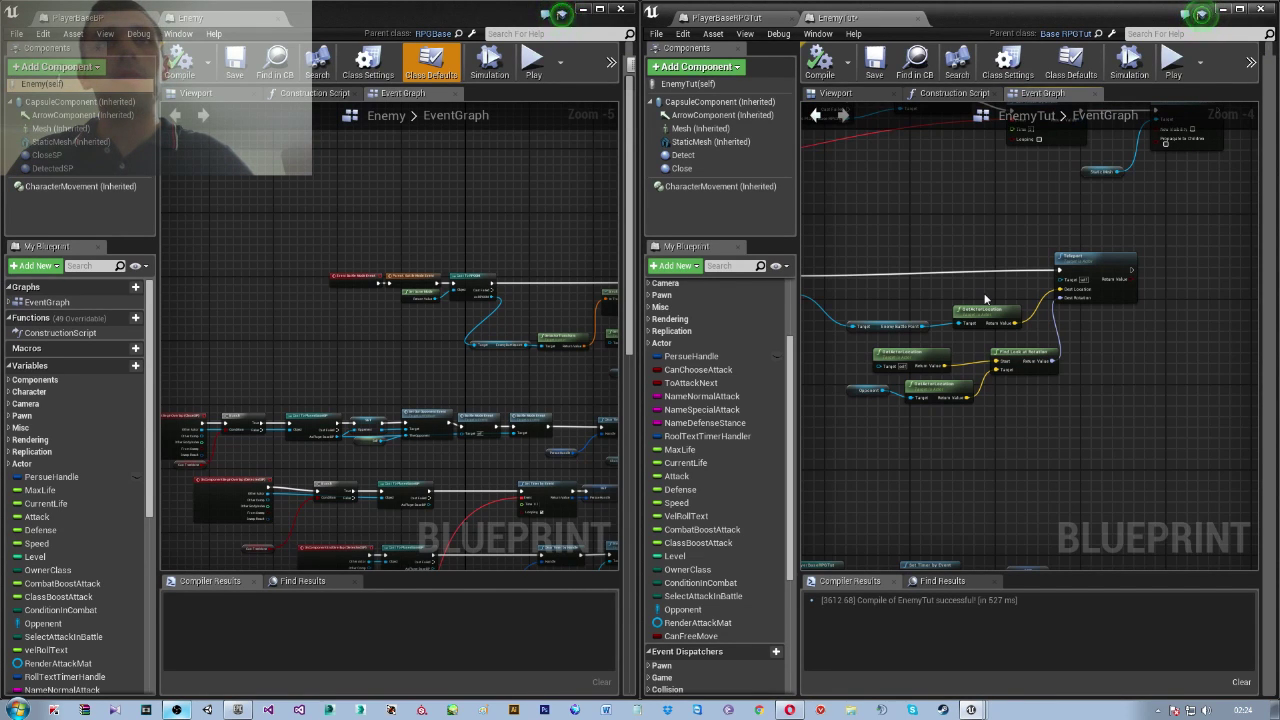
{"action": "right_click_drag", "start_coordinate": [985, 298], "coordinate": [1025, 283]}
{"action": "left_click_drag", "start_coordinate": [865, 225], "coordinate": [1126, 420]}
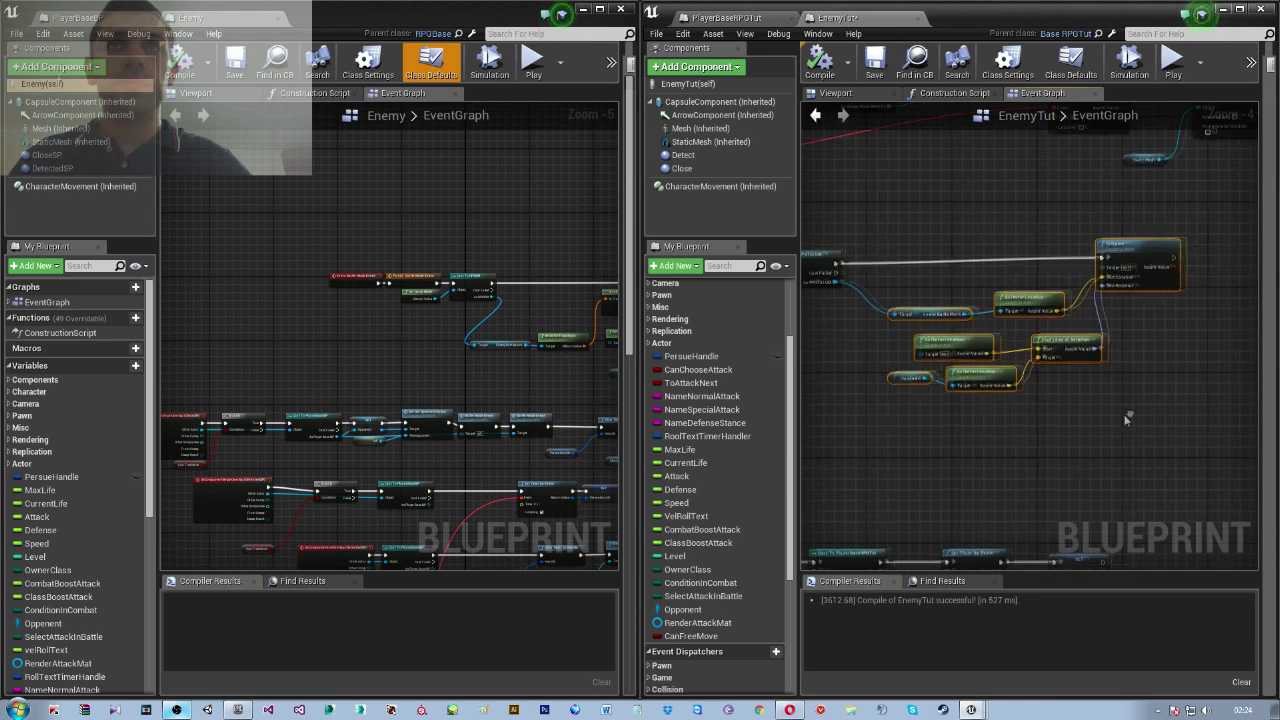
{"action": "right_click_drag", "start_coordinate": [1105, 381], "coordinate": [1080, 280]}
{"action": "right_click_drag", "start_coordinate": [1080, 420], "coordinate": [1040, 250]}
{"action": "right_click_drag", "start_coordinate": [1040, 400], "coordinate": [995, 197]}
{"action": "mouse_move", "coordinate": [1010, 302]}
{"action": "right_mouse_down"}
{"action": "mouse_move", "coordinate": [926, 170]}
{"action": "mouse_move", "coordinate": [944, 264]}
{"action": "right_mouse_up"}
{"action": "left_click", "coordinate": [884, 209]}
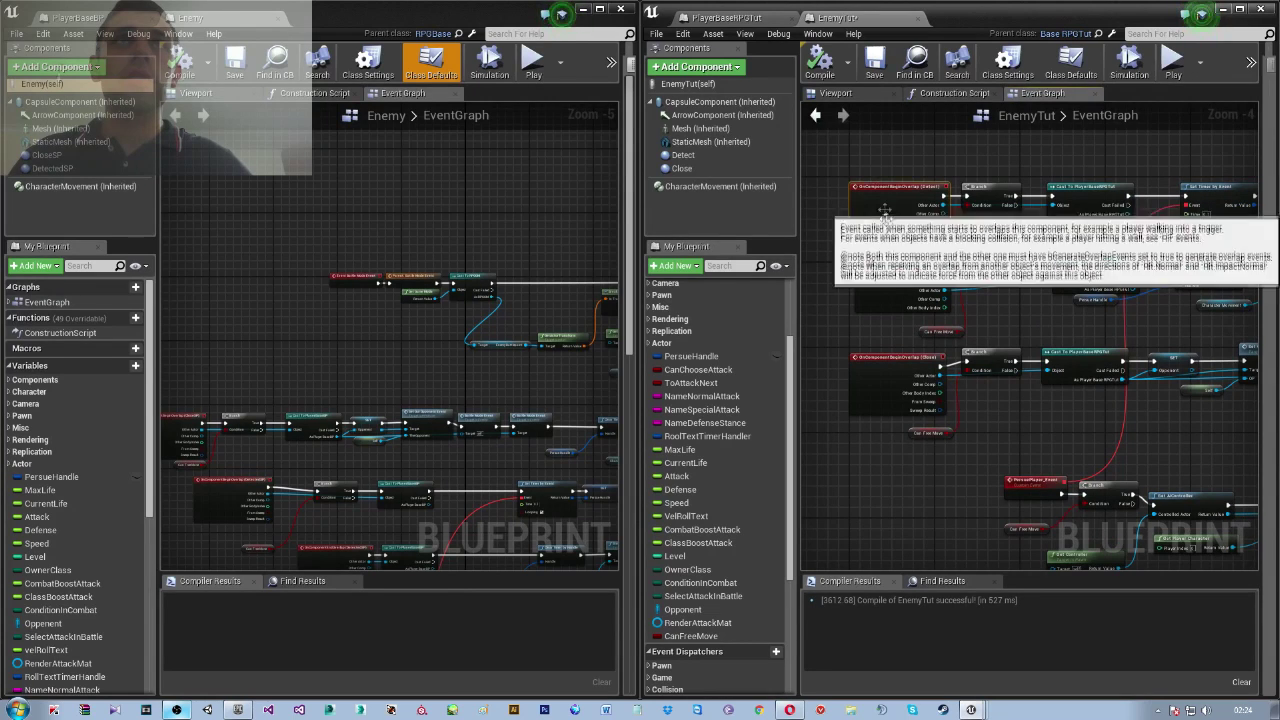
Inspect the BeginOverlap (Detect), EndOverlap (Detect) and BeginOverlap (Close) event nodes
{"action": "left_click", "coordinate": [878, 288]}
{"action": "left_click", "coordinate": [882, 356]}
{"action": "left_click_drag", "start_coordinate": [880, 161], "coordinate": [880, 426]}
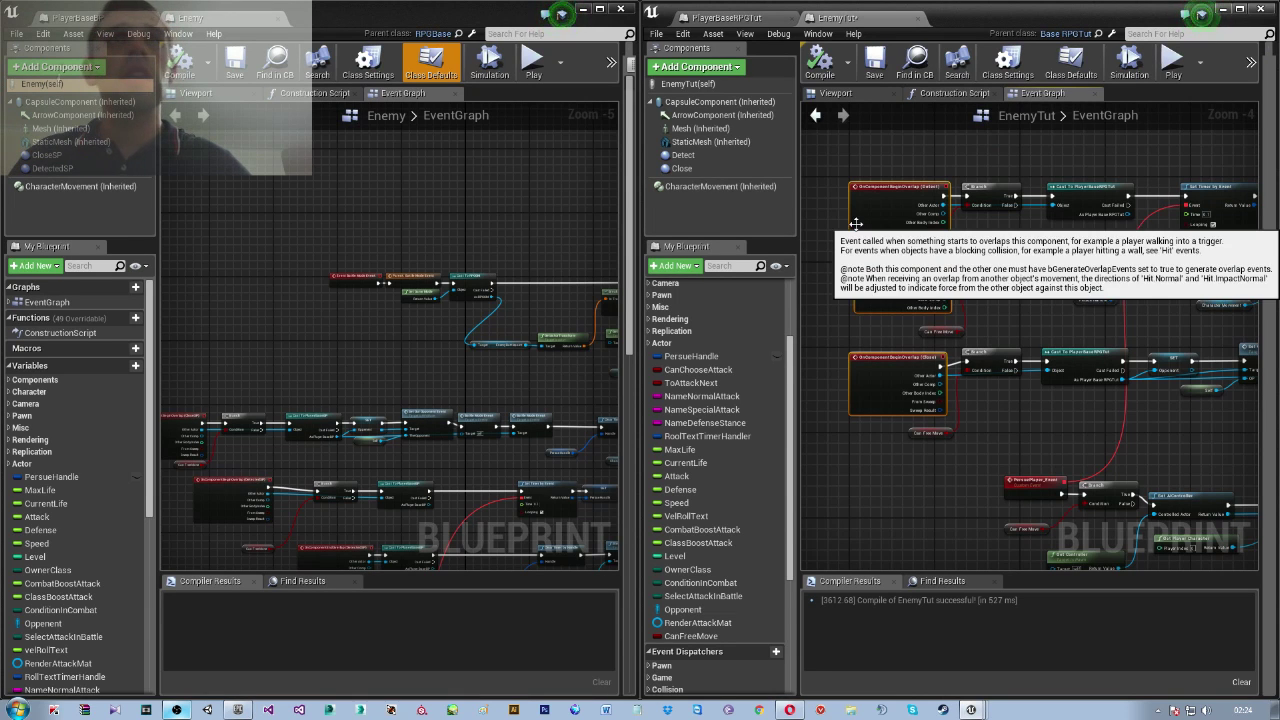
{"action": "left_click", "coordinate": [900, 193]}
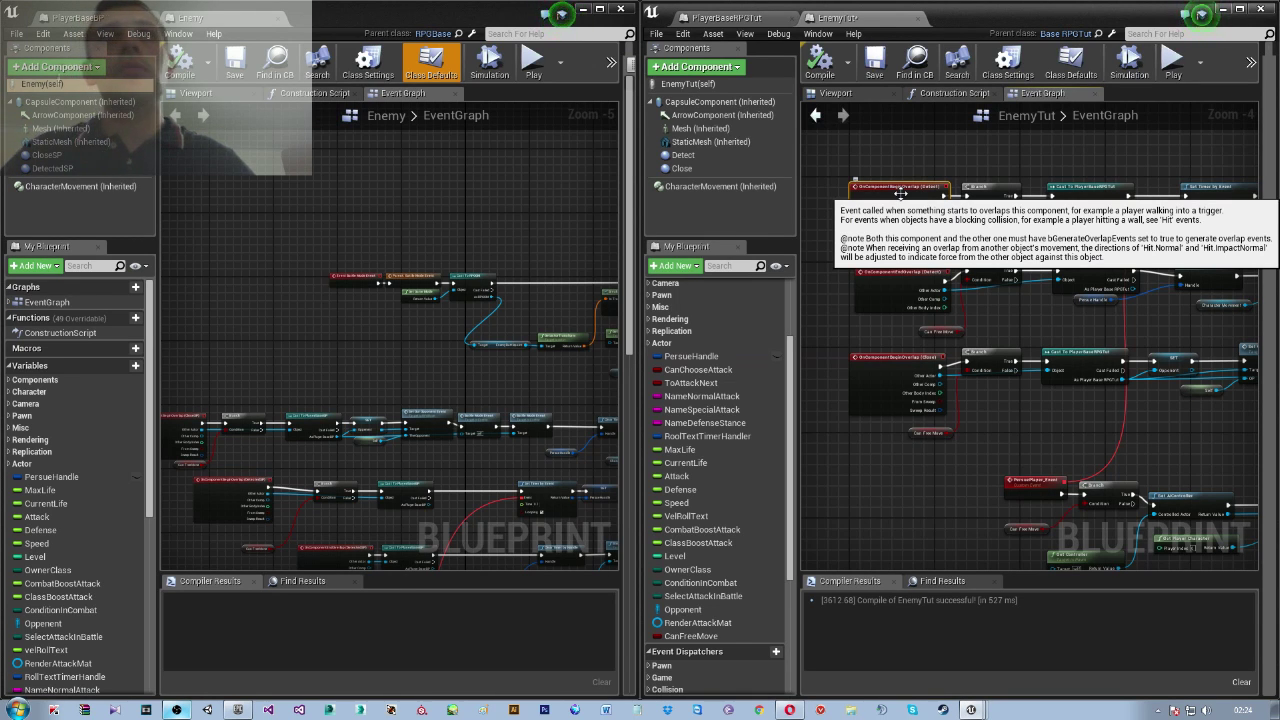
{"action": "left_click", "coordinate": [900, 273]}
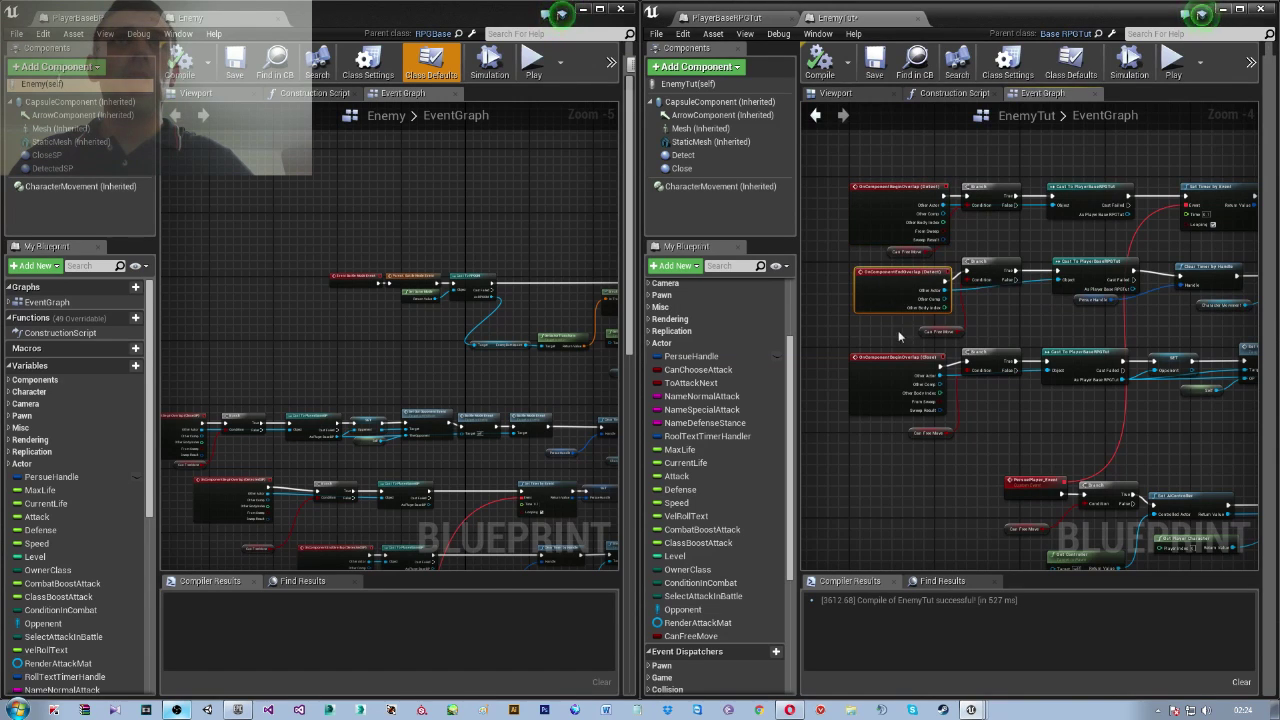
{"action": "left_click", "coordinate": [882, 360]}
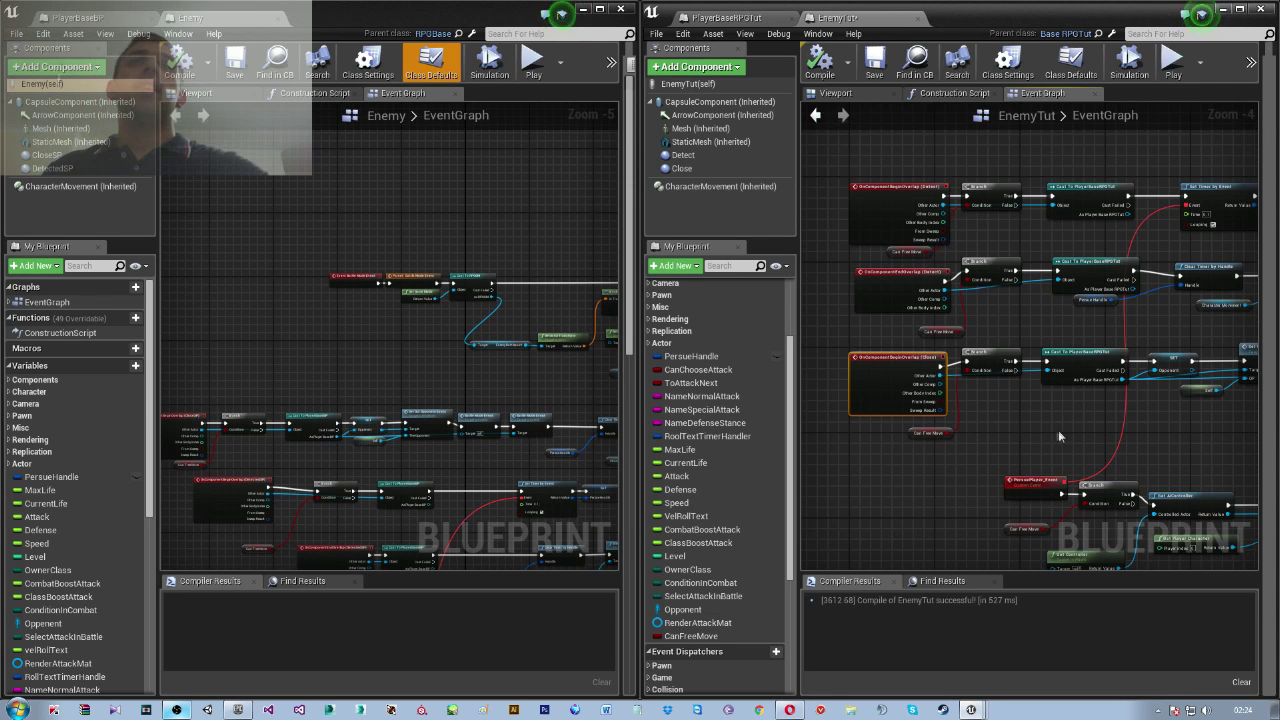
Review the PersuePlayer Move To Actor logic, then close the EnemyTut blueprint
{"action": "right_click_drag", "start_coordinate": [1064, 417], "coordinate": [985, 274]}
{"action": "right_click_drag", "start_coordinate": [992, 391], "coordinate": [887, 349]}
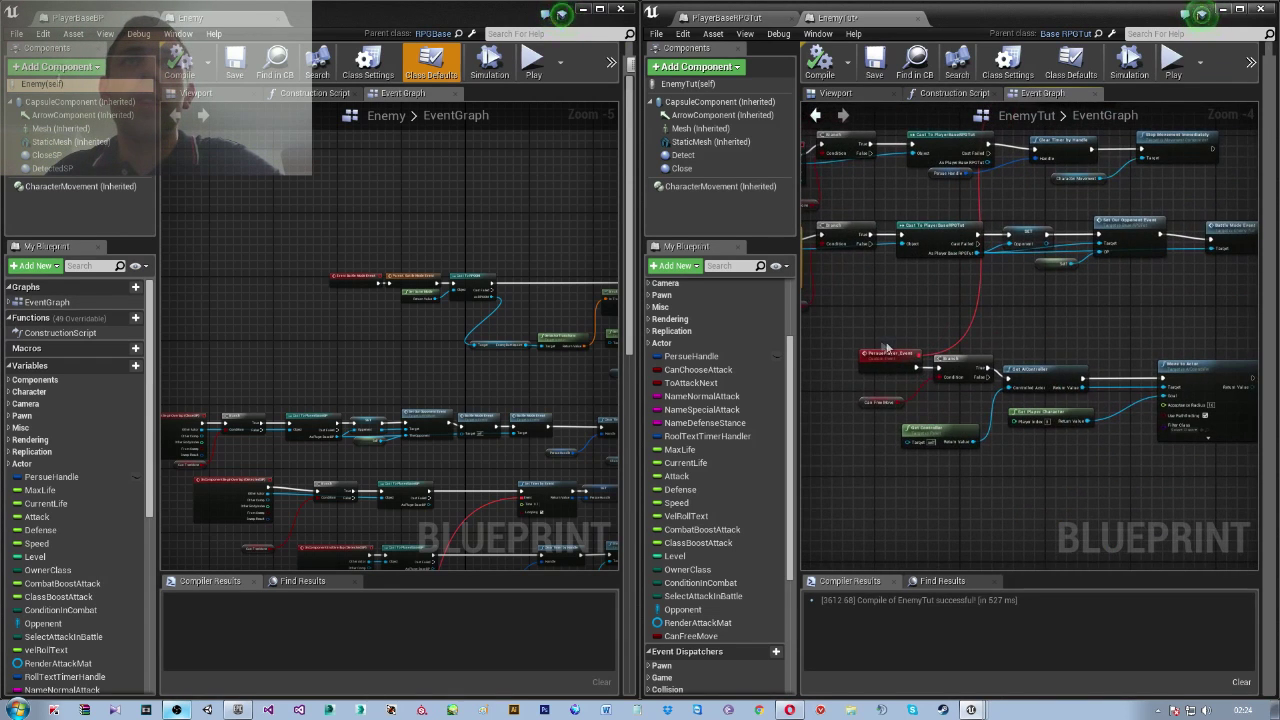
{"action": "left_click_drag", "start_coordinate": [887, 349], "coordinate": [894, 371]}
{"action": "right_click_drag", "start_coordinate": [894, 371], "coordinate": [1013, 350]}
{"action": "left_click", "coordinate": [1014, 360]}
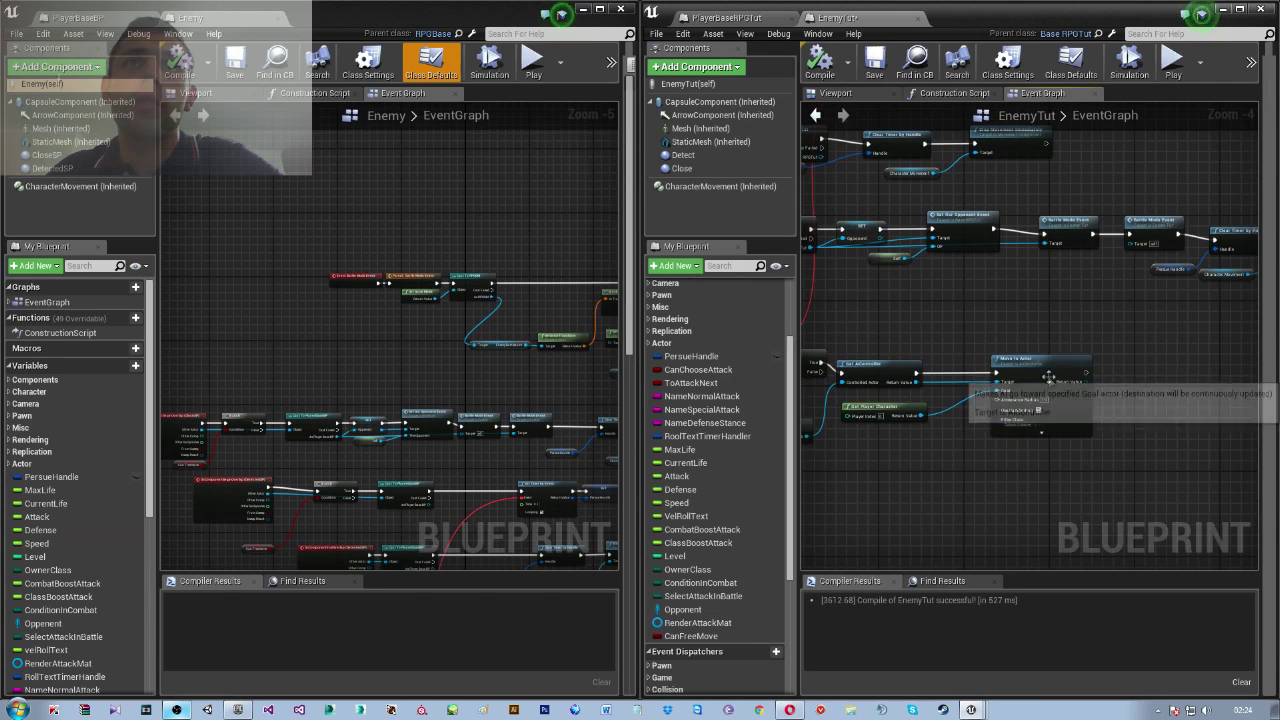
{"action": "scroll", "coordinate": [1018, 378], "scroll_direction": "down", "scroll_amount": 2}
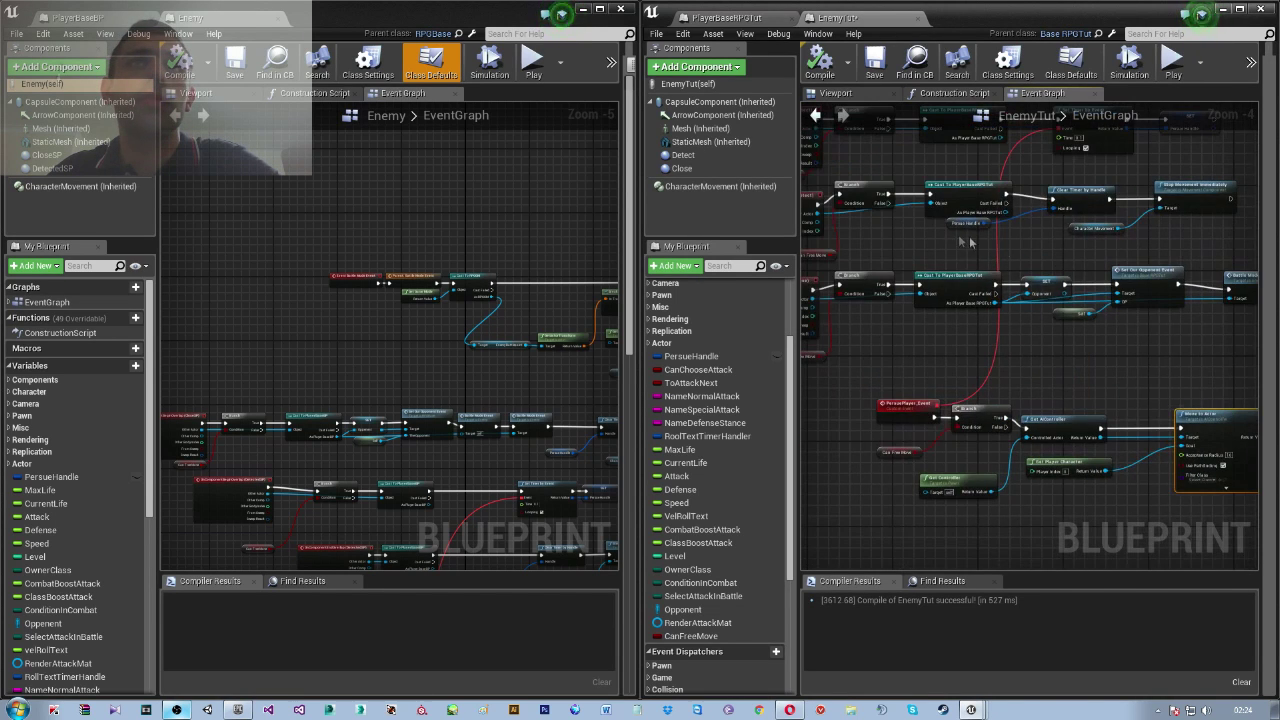
{"action": "scroll", "coordinate": [1040, 455], "scroll_direction": "up", "scroll_amount": 2}
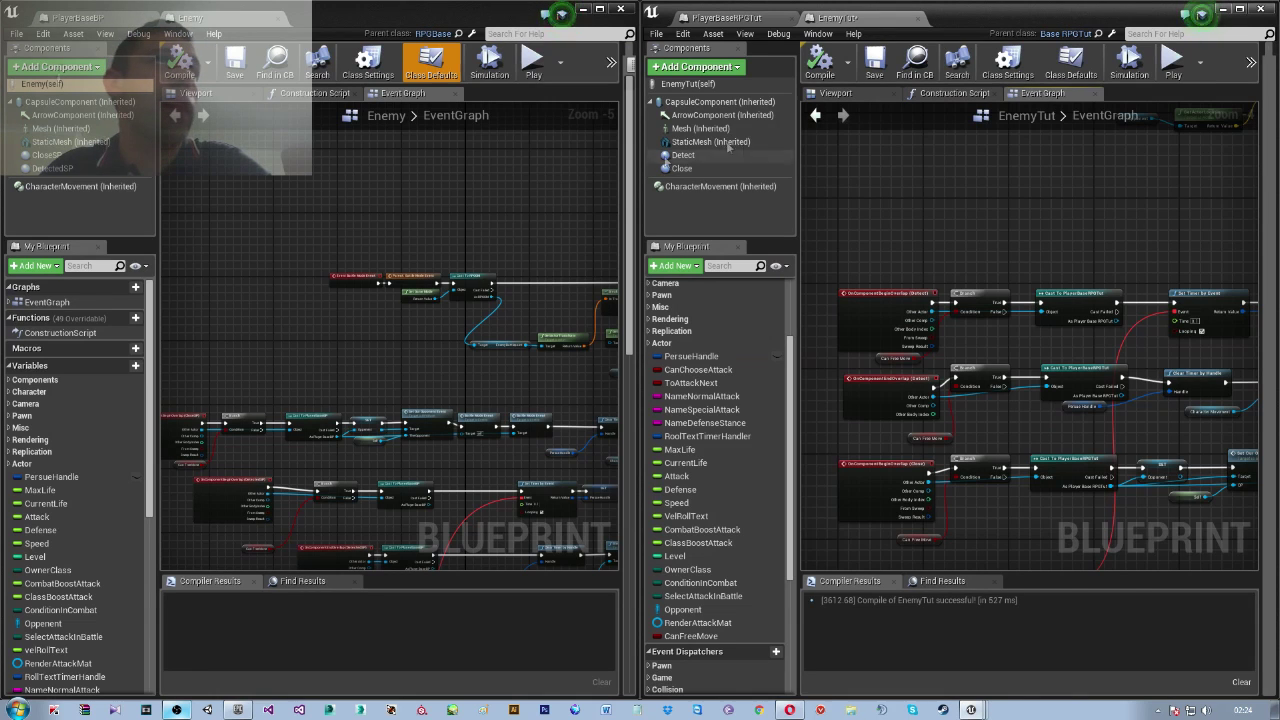
{"action": "scroll", "coordinate": [1030, 400], "scroll_direction": "down", "scroll_amount": 3}
{"action": "scroll", "coordinate": [1030, 400], "scroll_direction": "up", "scroll_amount": 2}
{"action": "left_click", "coordinate": [921, 19]}
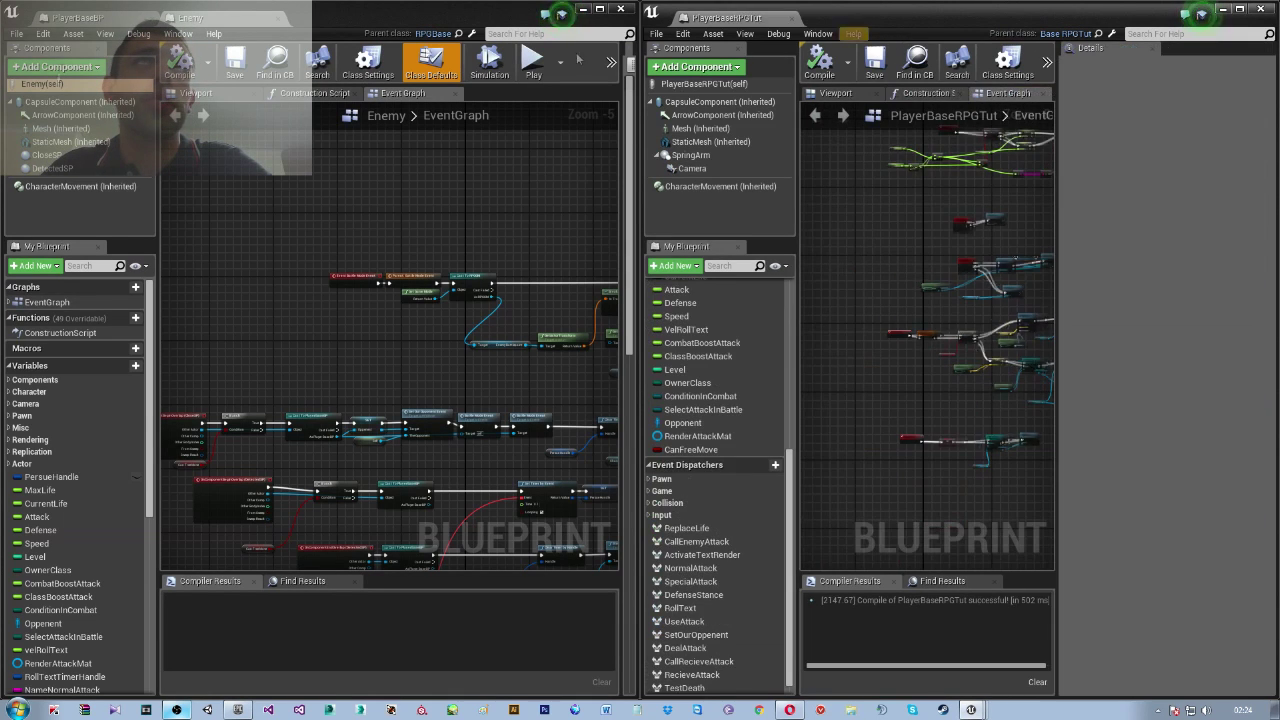
Close the Enemy, PlayerBaseBP, PlayerBaseRPGTut and RPGBase blueprint editors
{"action": "left_click", "coordinate": [279, 18]}
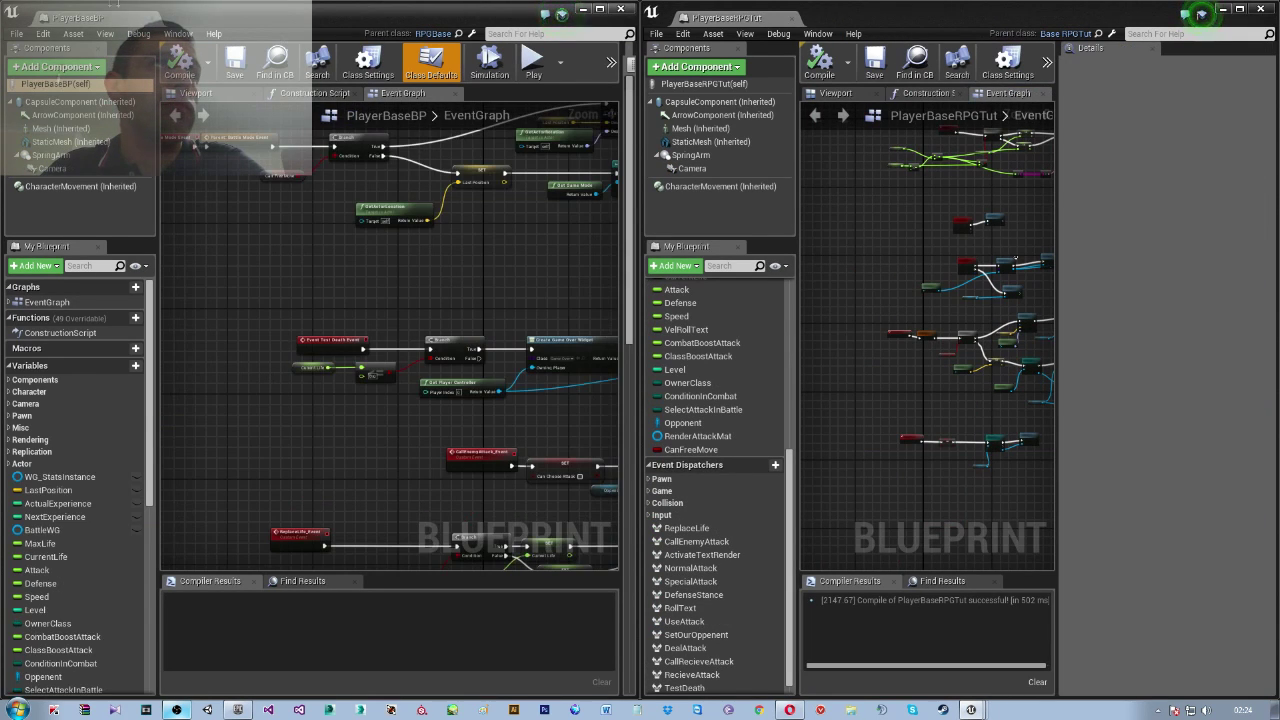
{"action": "left_click", "coordinate": [152, 19]}
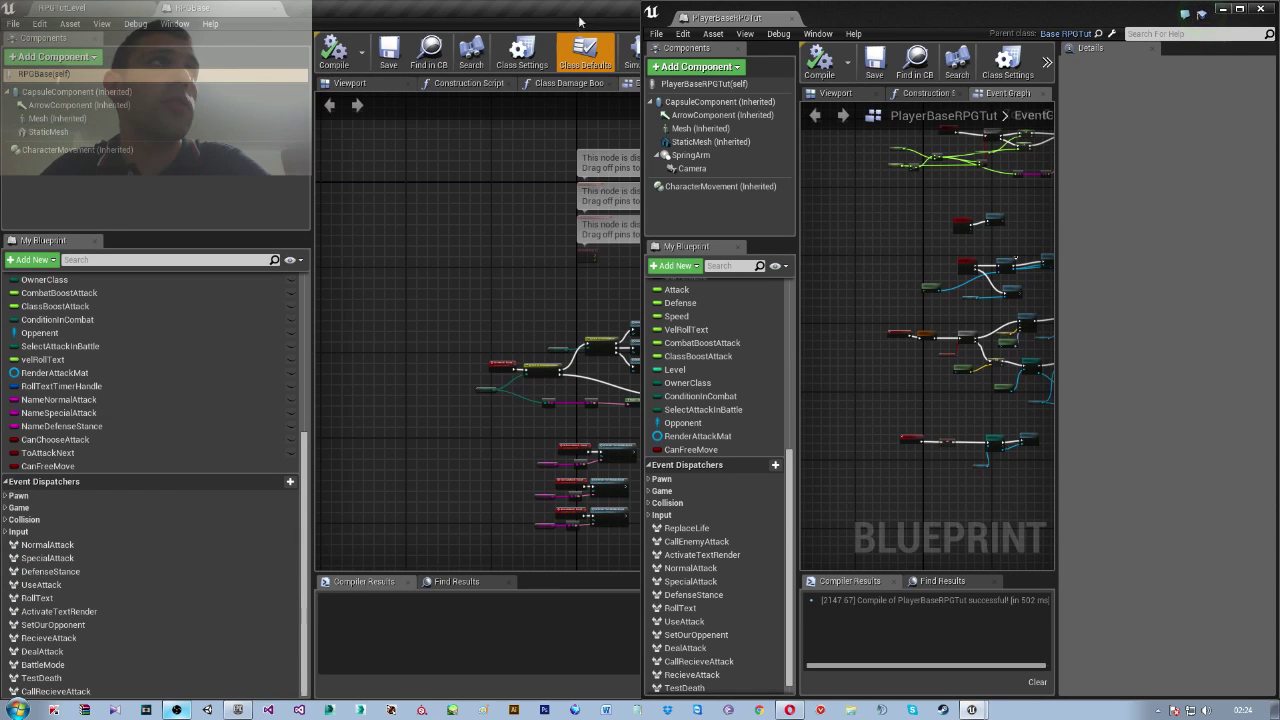
{"action": "left_click", "coordinate": [793, 19]}
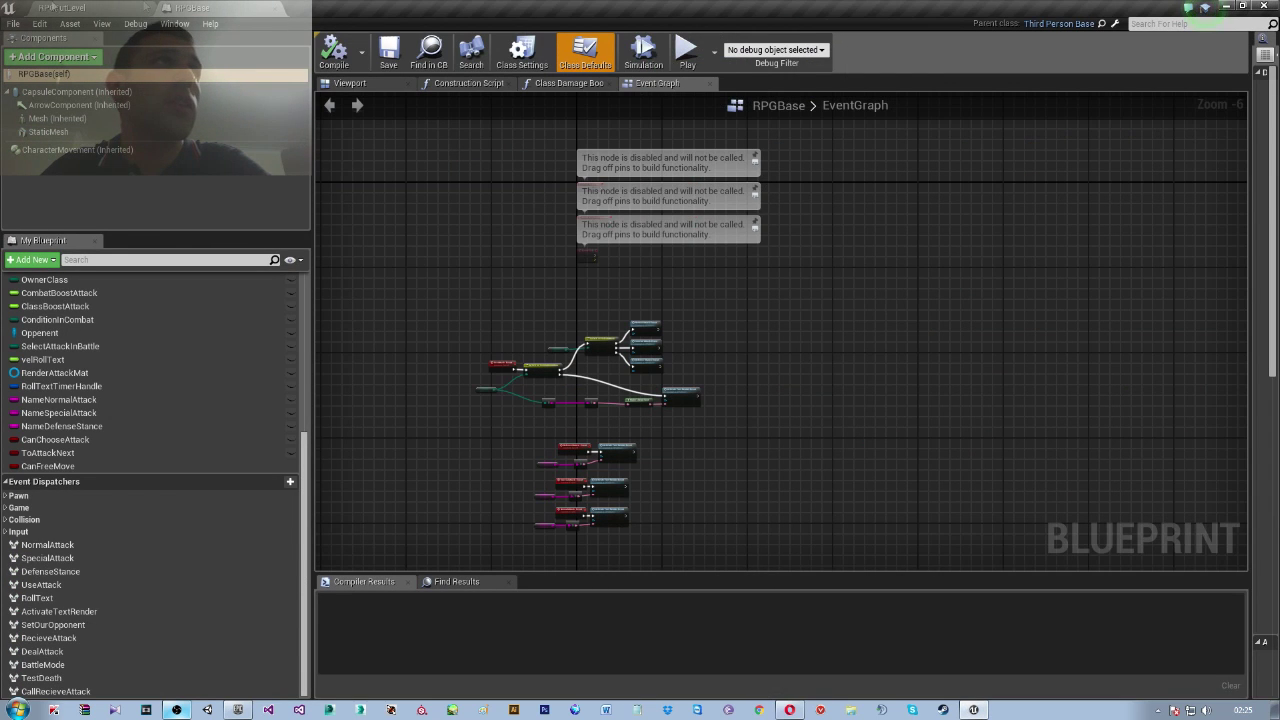
{"action": "left_click", "coordinate": [275, 9]}
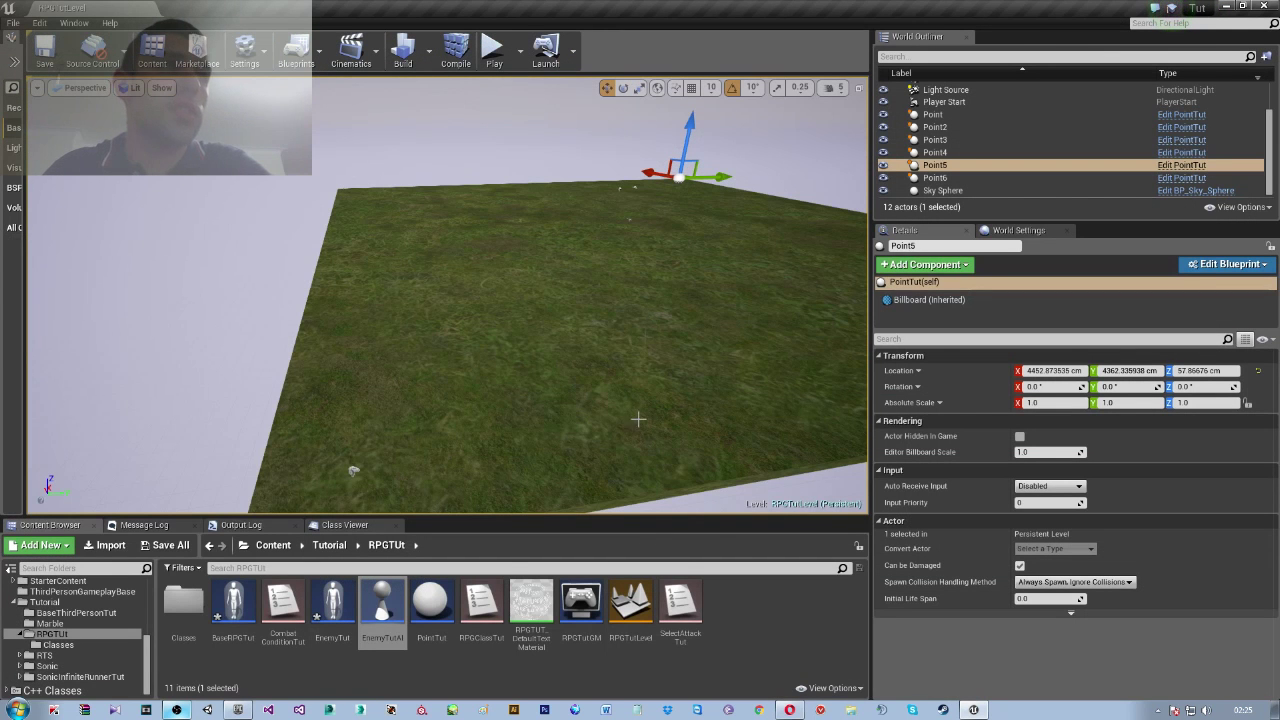
Create a new folder named UI inside the RPGTUt content folder
{"action": "right_click", "coordinate": [726, 668]}
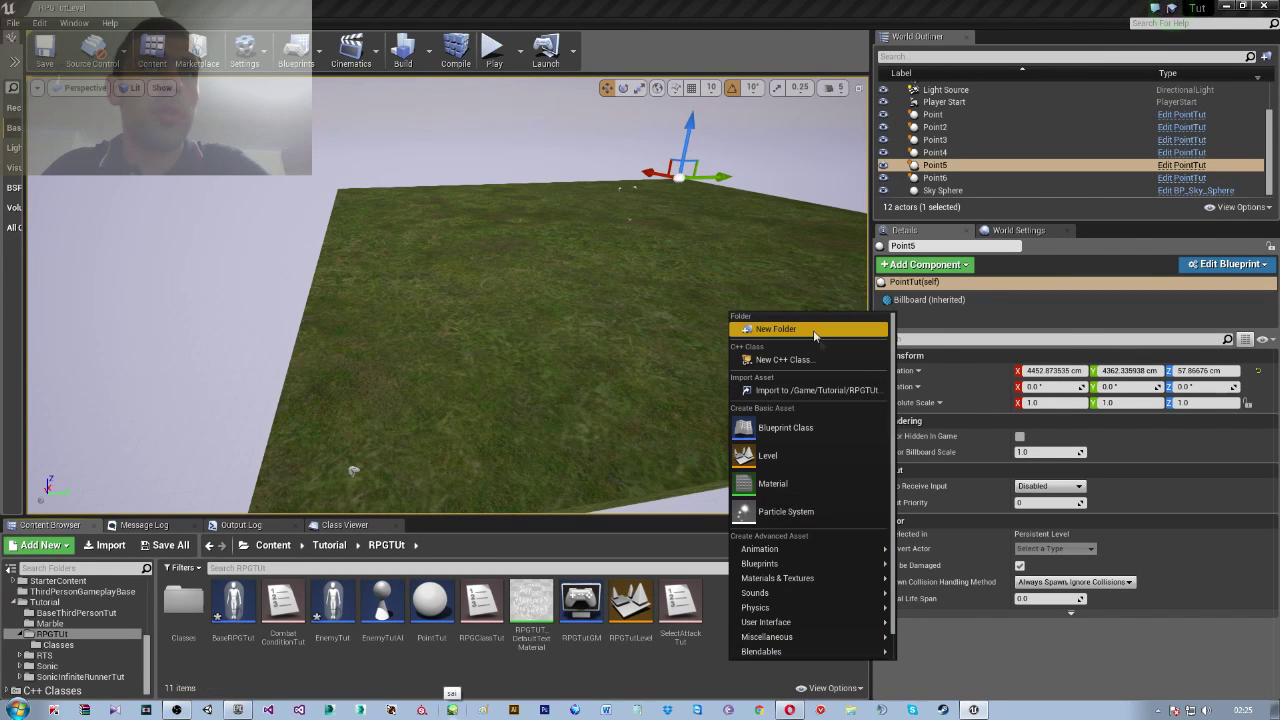
{"action": "left_click", "coordinate": [815, 331]}
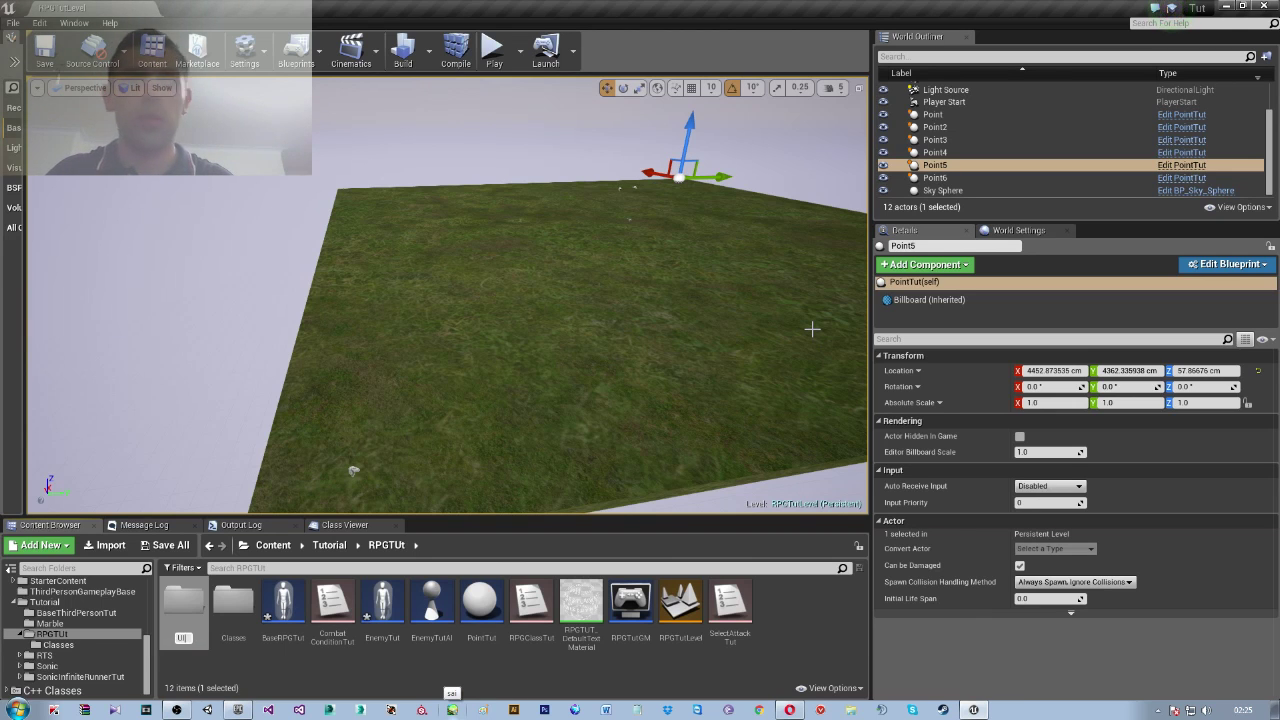
{"action": "key", "text": "Return"}
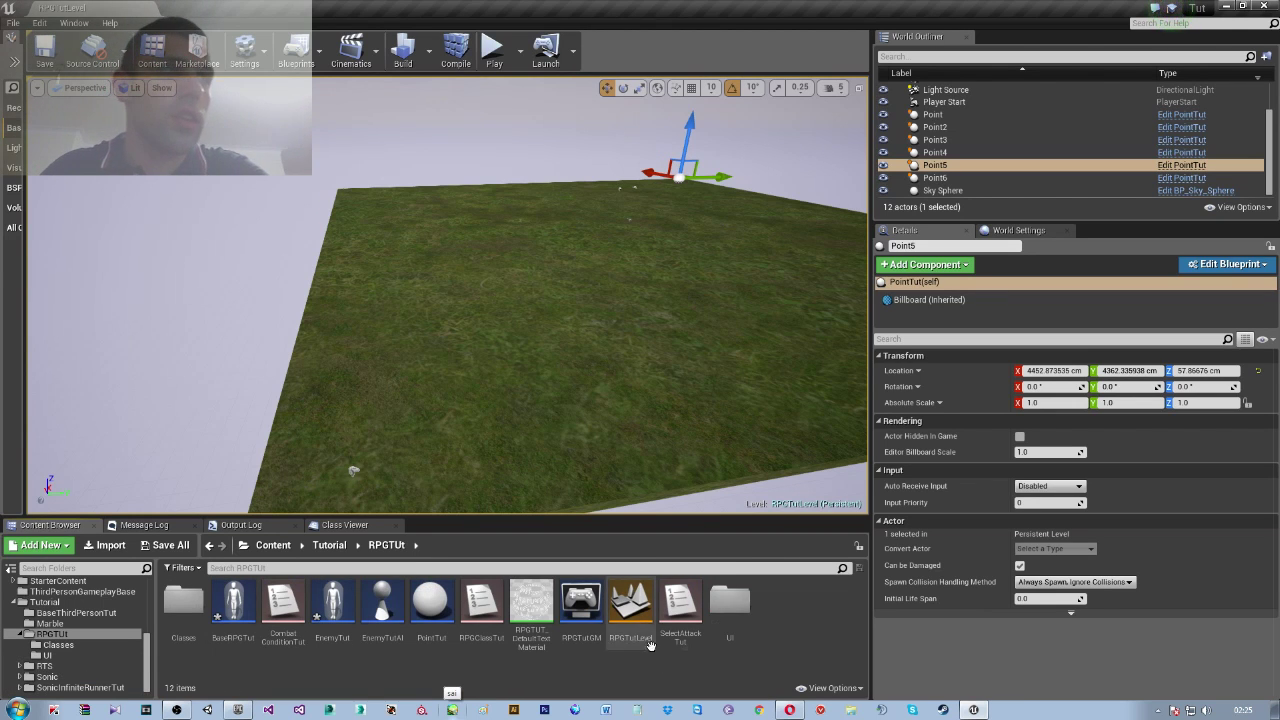
Browse the RPG > HUD folder's widgets and open the GameOver widget blueprint
{"action": "scroll", "coordinate": [61, 657], "scroll_direction": "down", "scroll_amount": 1}
{"action": "scroll", "coordinate": [61, 657], "scroll_direction": "up", "scroll_amount": 2}
{"action": "scroll", "coordinate": [58, 650], "scroll_direction": "up", "scroll_amount": 2}
{"action": "scroll", "coordinate": [52, 635], "scroll_direction": "up", "scroll_amount": 2}
{"action": "scroll", "coordinate": [47, 622], "scroll_direction": "up", "scroll_amount": 2}
{"action": "scroll", "coordinate": [47, 622], "scroll_direction": "up", "scroll_amount": 4}
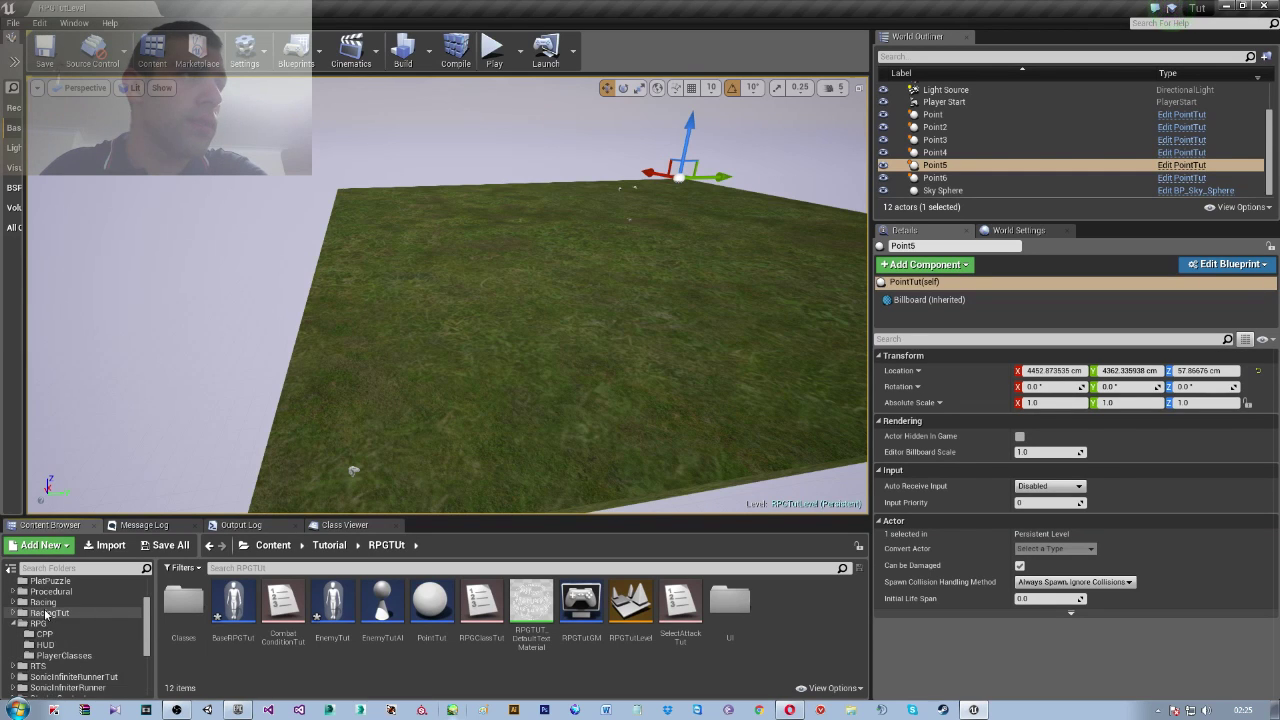
{"action": "left_click", "coordinate": [44, 645]}
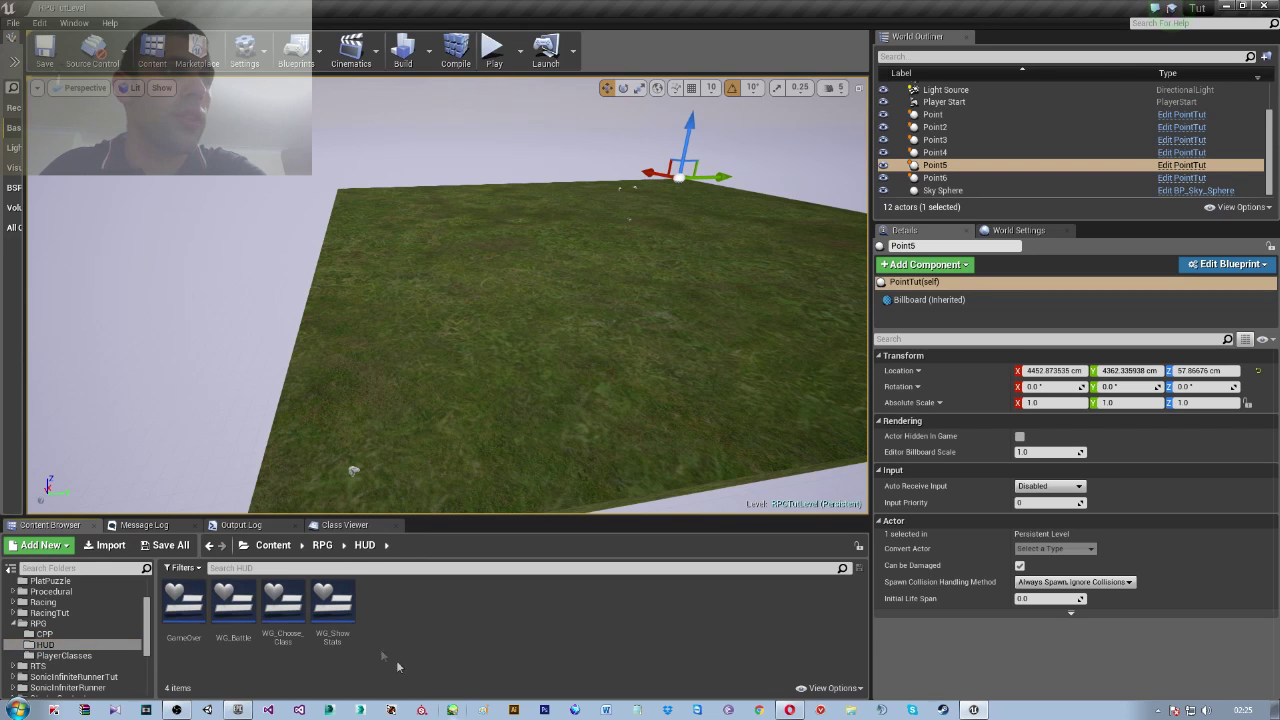
{"action": "left_click", "coordinate": [188, 615]}
{"action": "left_click", "coordinate": [343, 618]}
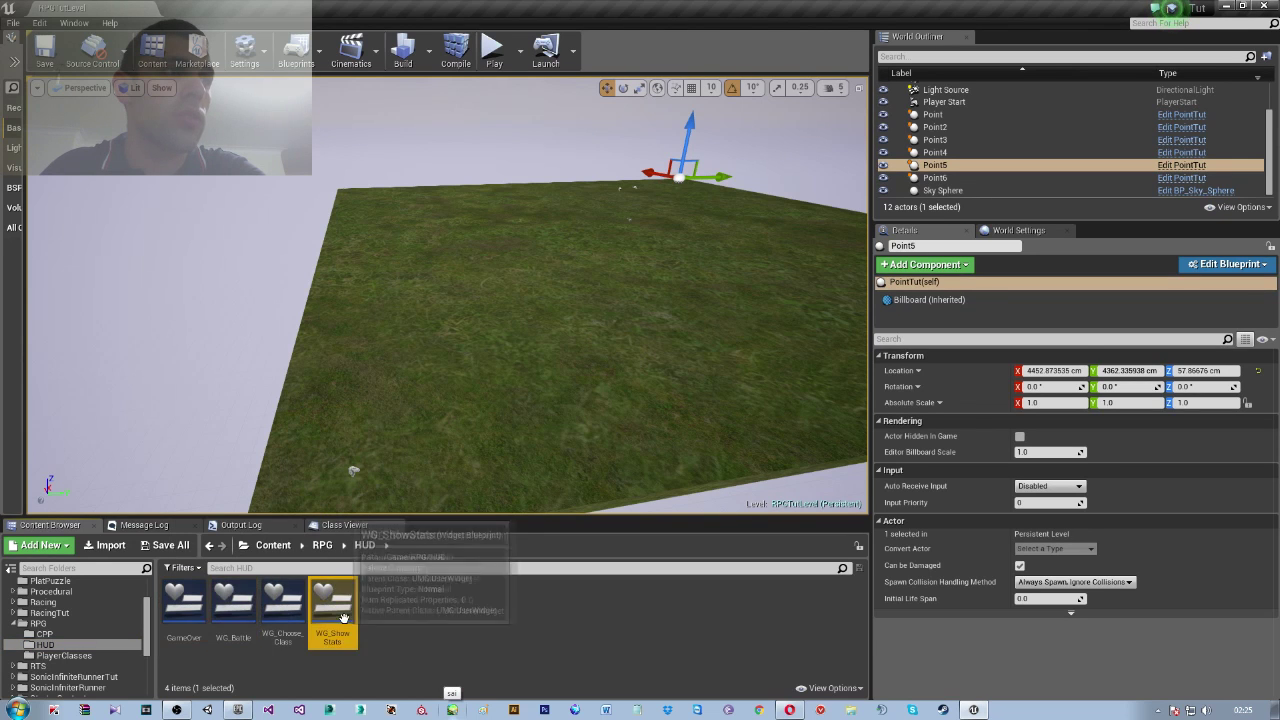
{"action": "left_click", "coordinate": [233, 605]}
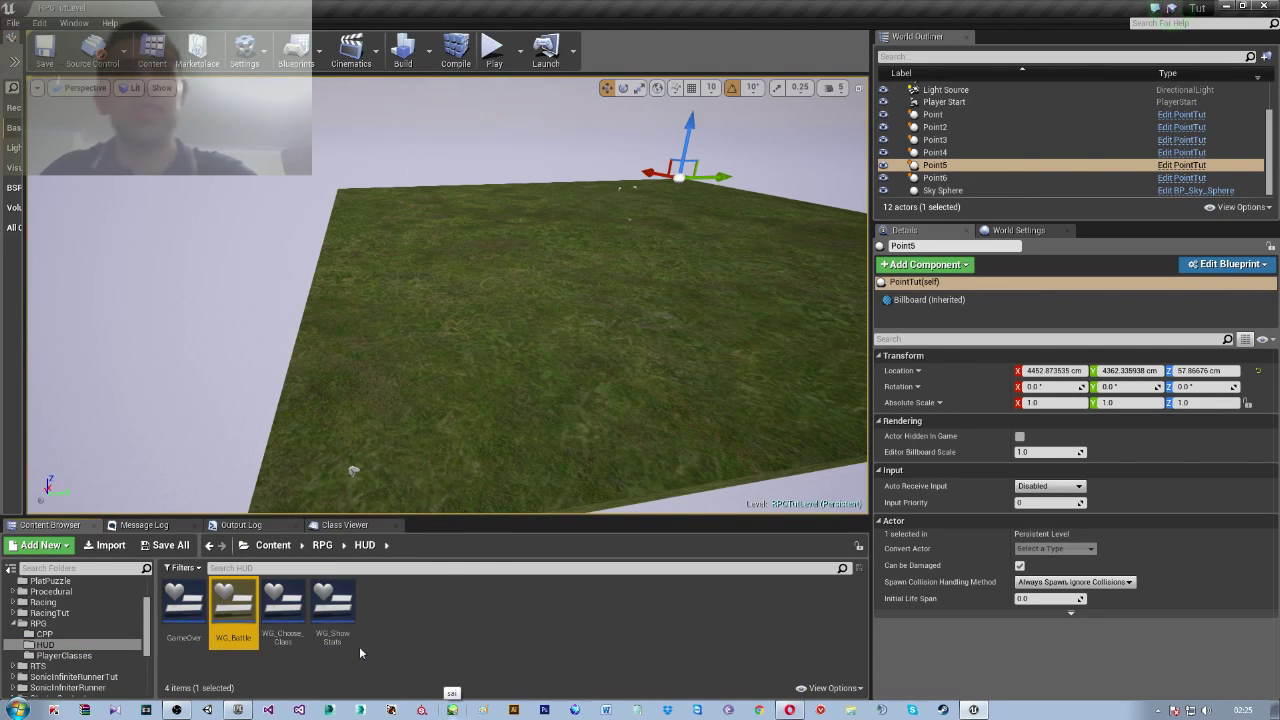
{"action": "double_click", "coordinate": [191, 616]}
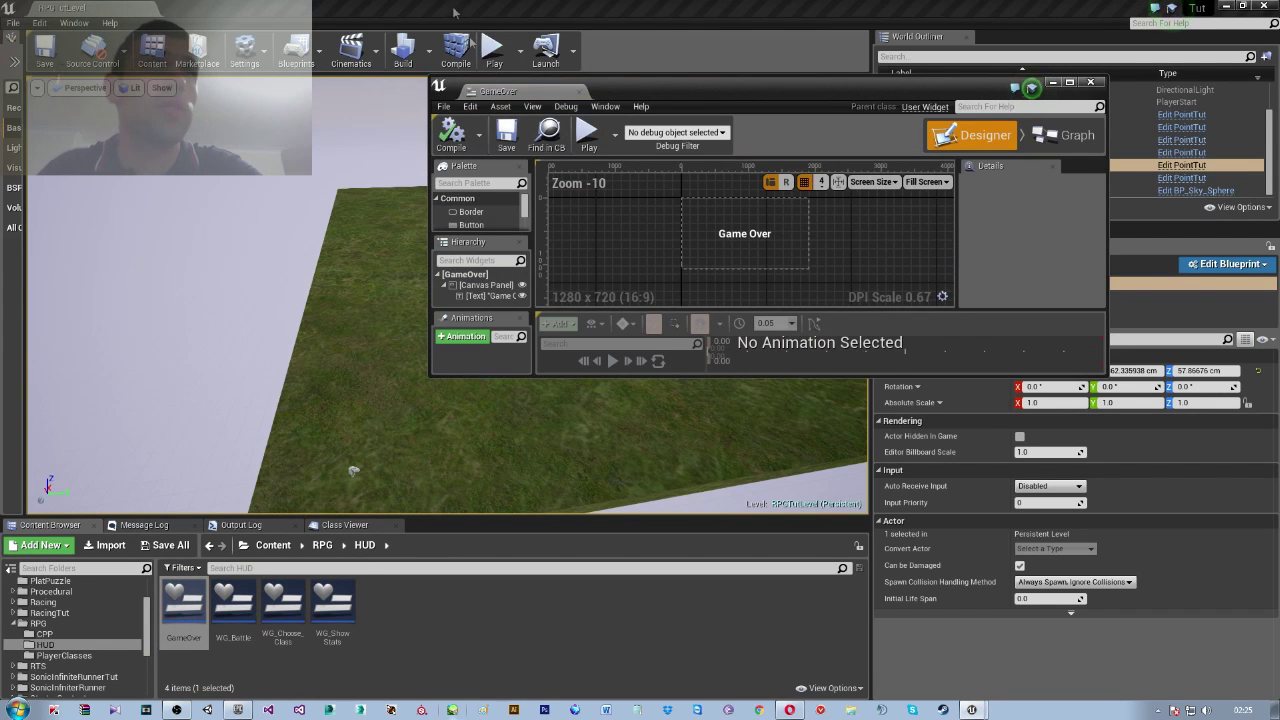
Maximize the GameOver editor and centre the Game Over text layout in view
{"action": "double_click", "coordinate": [530, 91]}
{"action": "right_click_drag", "start_coordinate": [475, 214], "coordinate": [635, 422]}
{"action": "scroll", "coordinate": [563, 360], "scroll_direction": "up", "scroll_amount": 6}
{"action": "scroll", "coordinate": [577, 394], "scroll_direction": "down", "scroll_amount": 3}
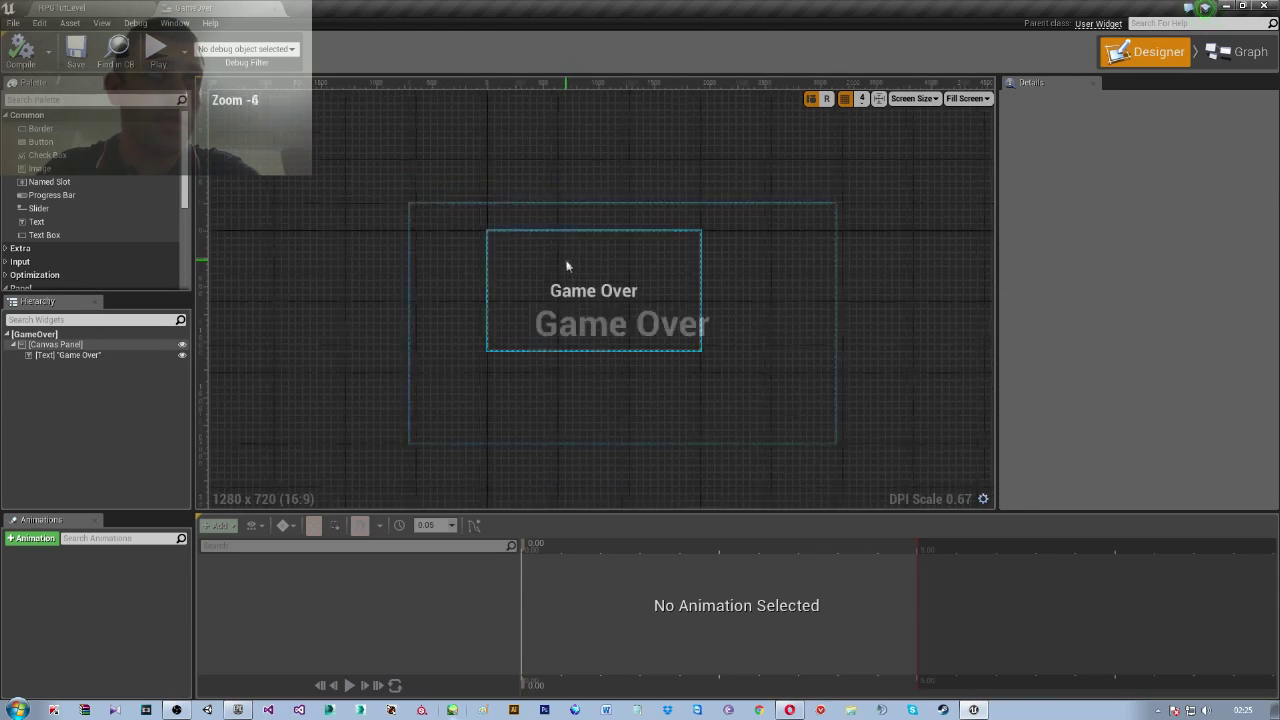
{"action": "right_click_drag", "start_coordinate": [580, 251], "coordinate": [636, 291]}
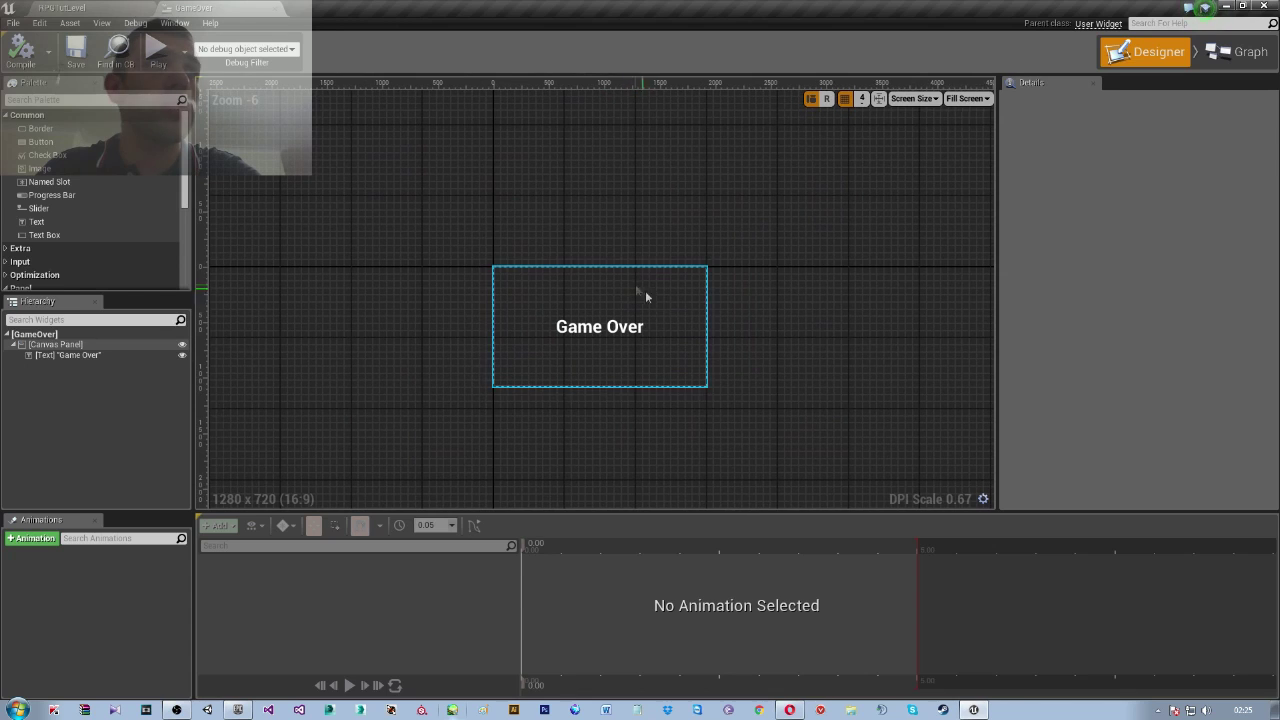
Check the GameOver widget's event graph and its default event nodes, then return to Designer
{"action": "left_click", "coordinate": [1245, 52]}
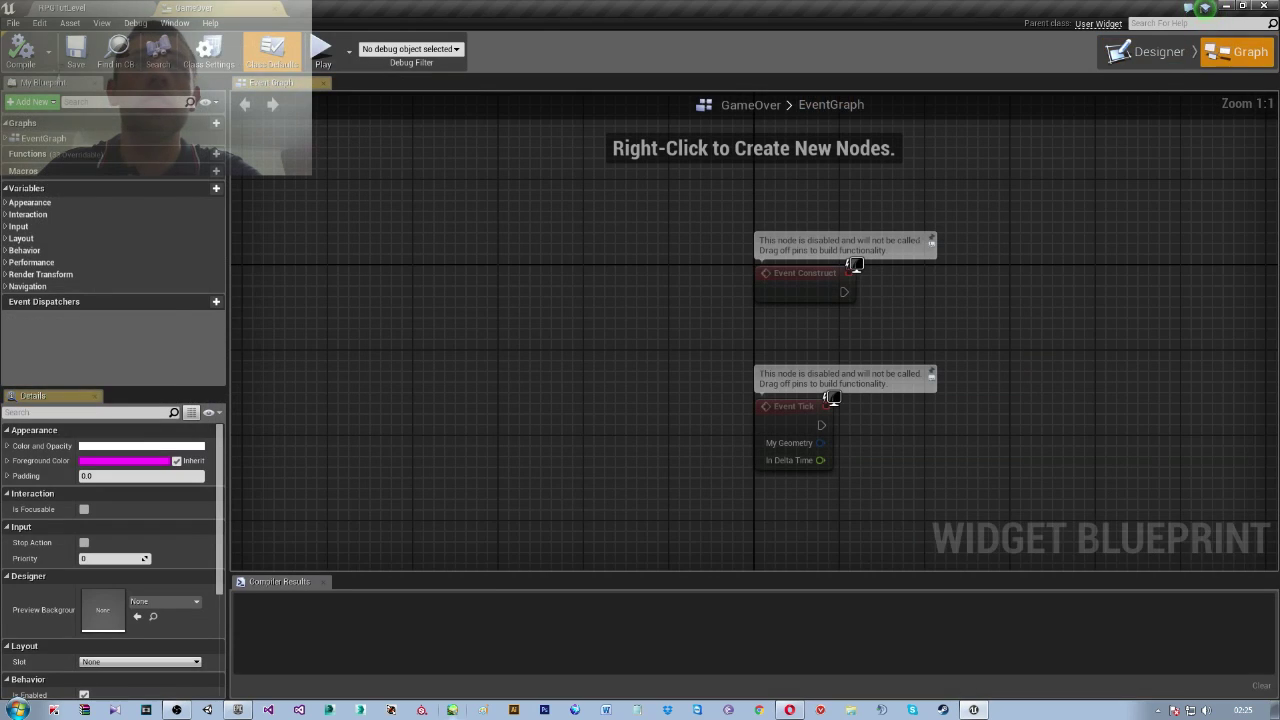
{"action": "left_click", "coordinate": [1169, 65]}
{"action": "left_click", "coordinate": [1236, 58]}
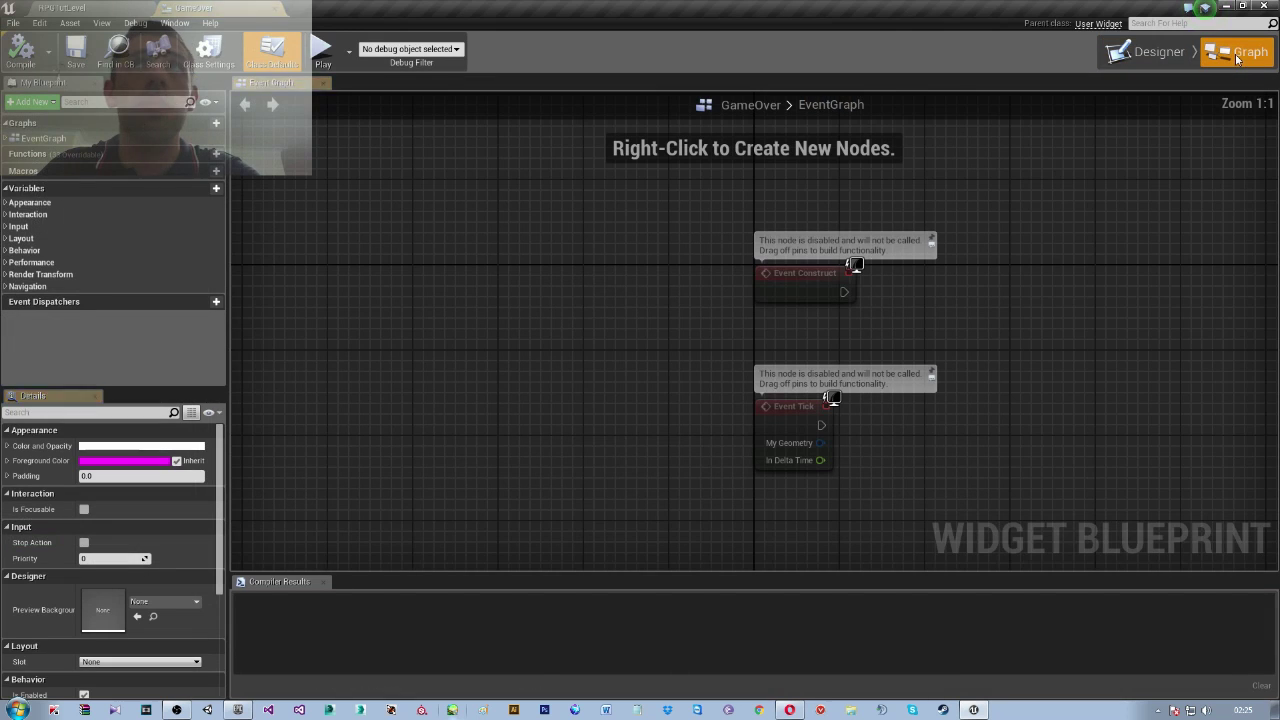
{"action": "left_click_drag", "start_coordinate": [742, 179], "coordinate": [1014, 524]}
{"action": "left_click", "coordinate": [1150, 54]}
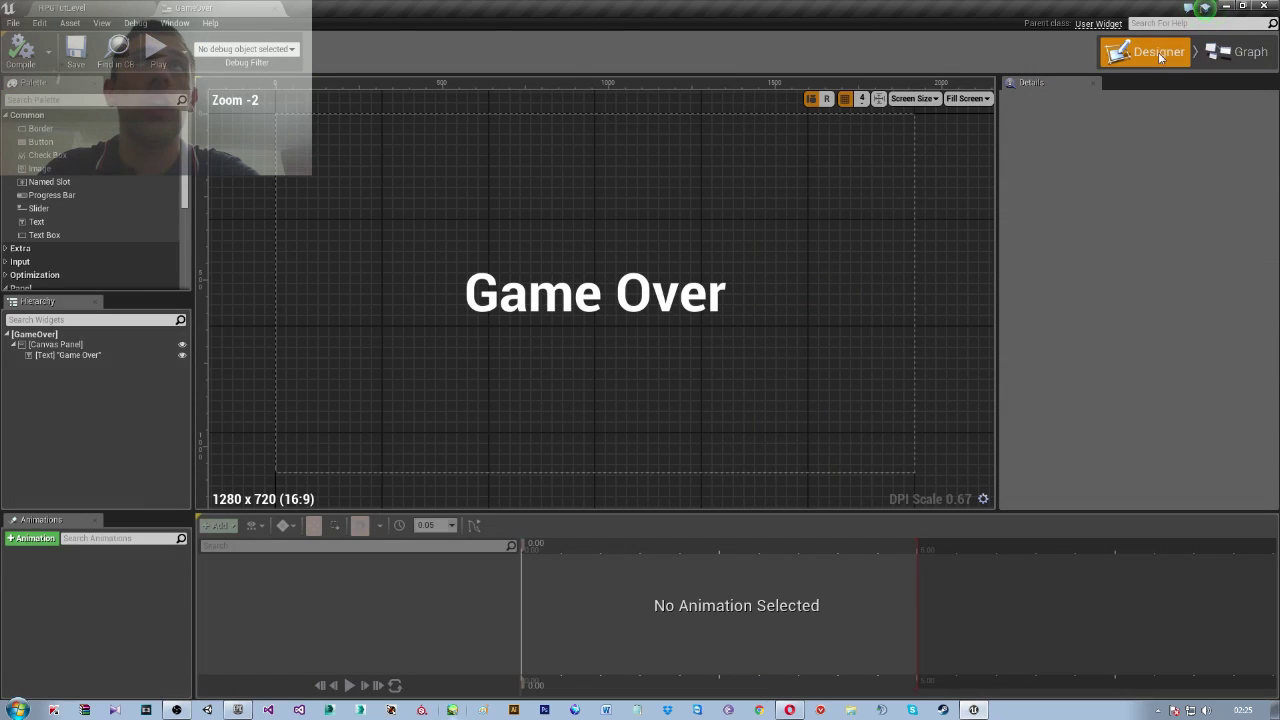
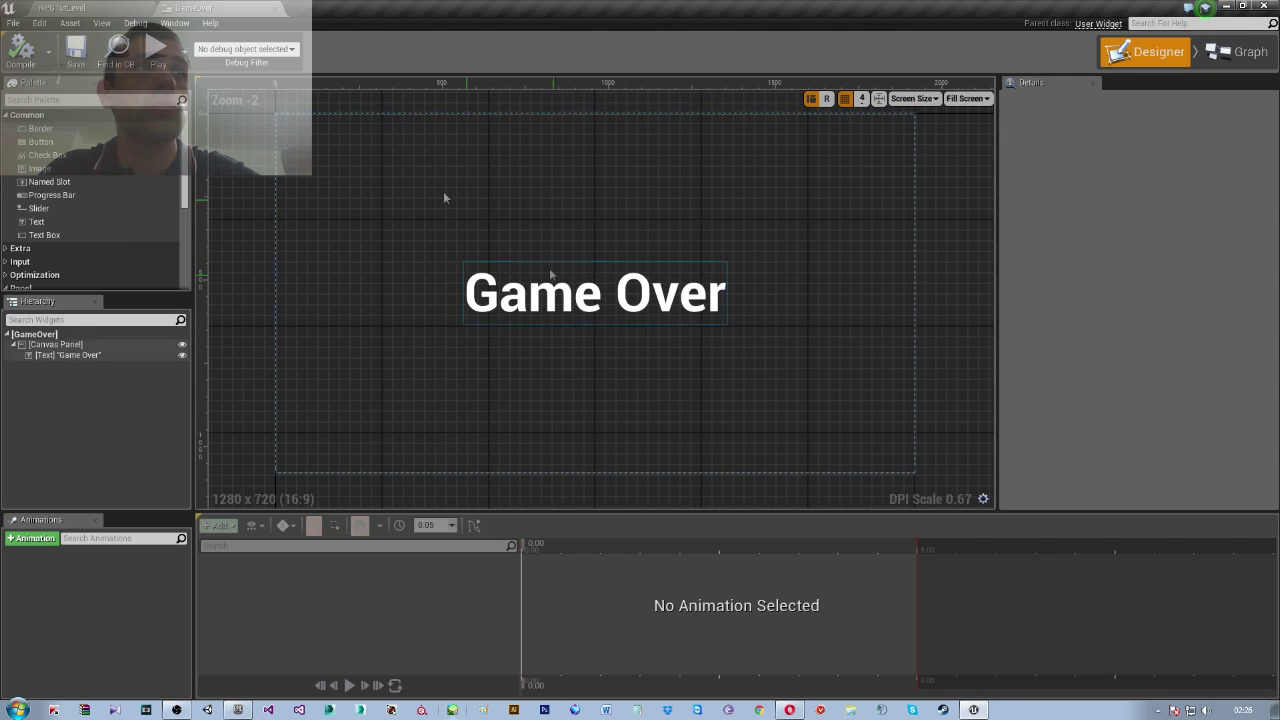
Switch the GameOver widget to its EventGraph and begin box-selecting the Event Construct and Event Tick nodes
{"action": "left_click", "coordinate": [1238, 52]}
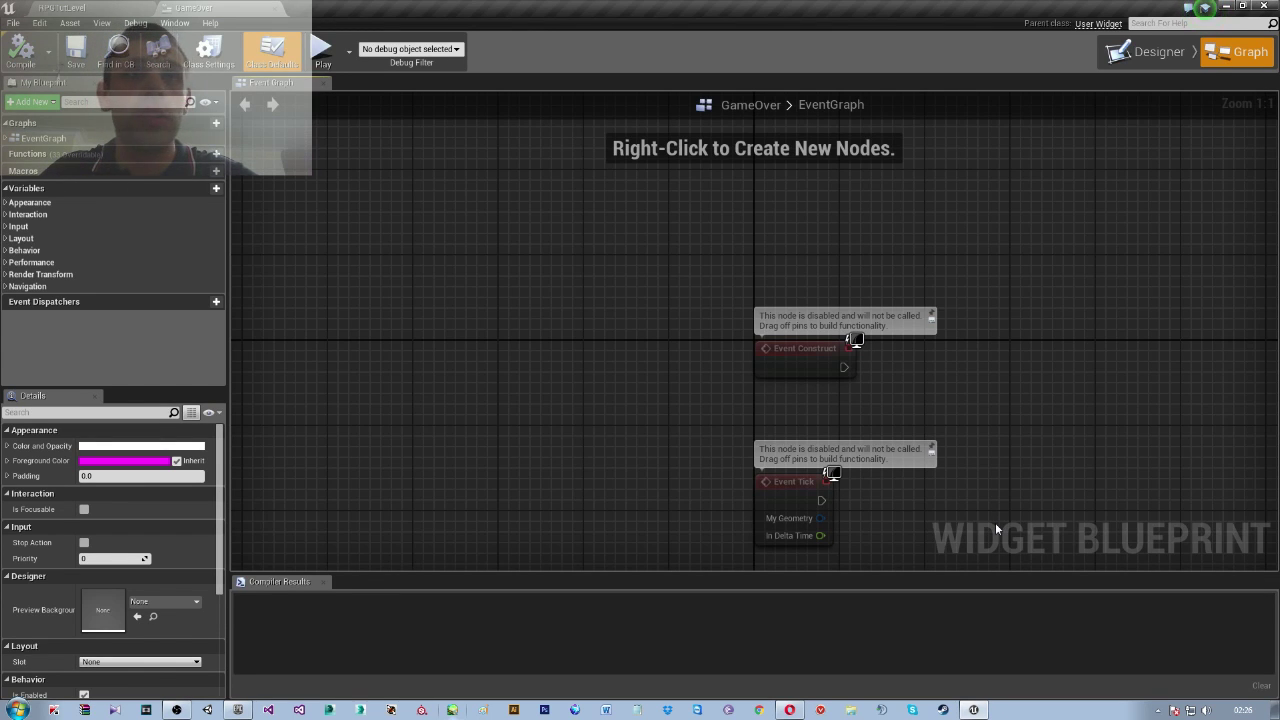
{"action": "right_click_drag", "start_coordinate": [666, 293], "coordinate": [740, 200]}
Select then deselect both event nodes, pan the graph, and return to the main level editor
{"action": "left_click_drag", "start_coordinate": [740, 200], "coordinate": [1009, 520]}
{"action": "left_click", "coordinate": [1045, 345]}
{"action": "right_click_drag", "start_coordinate": [1008, 284], "coordinate": [1010, 357]}
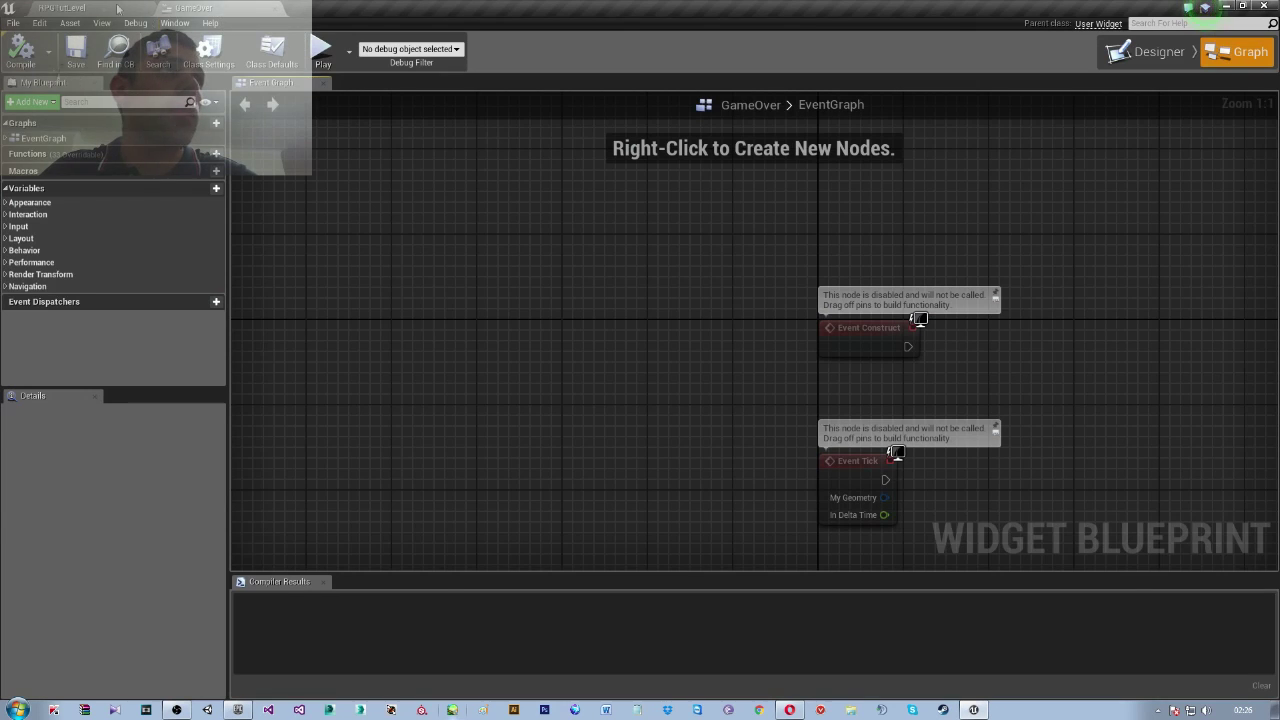
{"action": "left_click", "coordinate": [118, 8]}
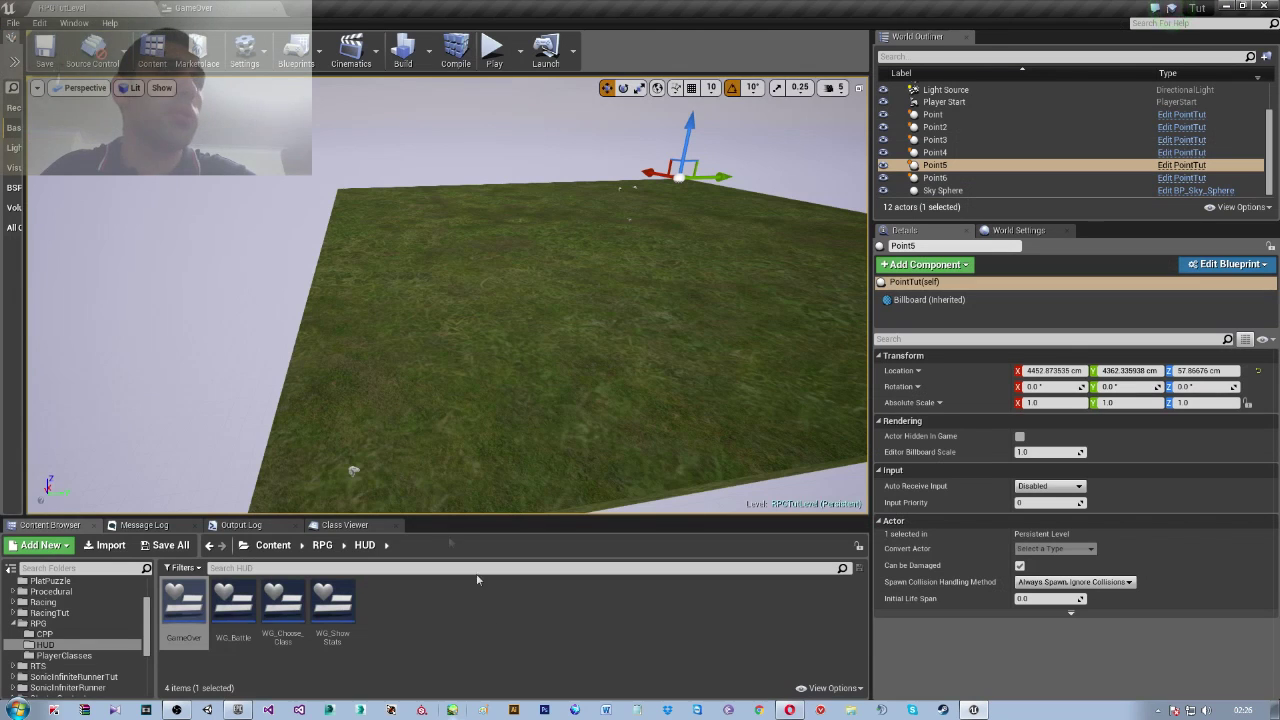
Open the WG_Battle and WG_Choose_Class widget blueprints from the RPG/HUD folder
{"action": "double_click", "coordinate": [236, 612]}
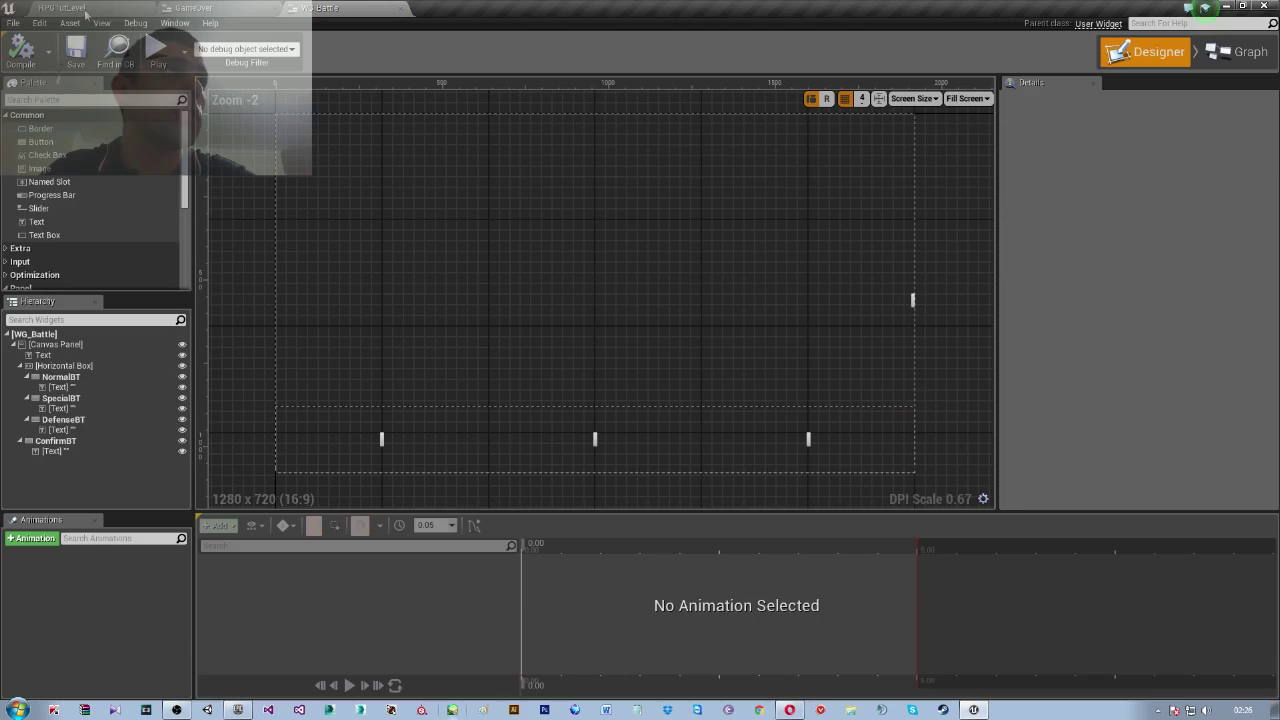
{"action": "left_click", "coordinate": [80, 8]}
{"action": "double_click", "coordinate": [283, 612]}
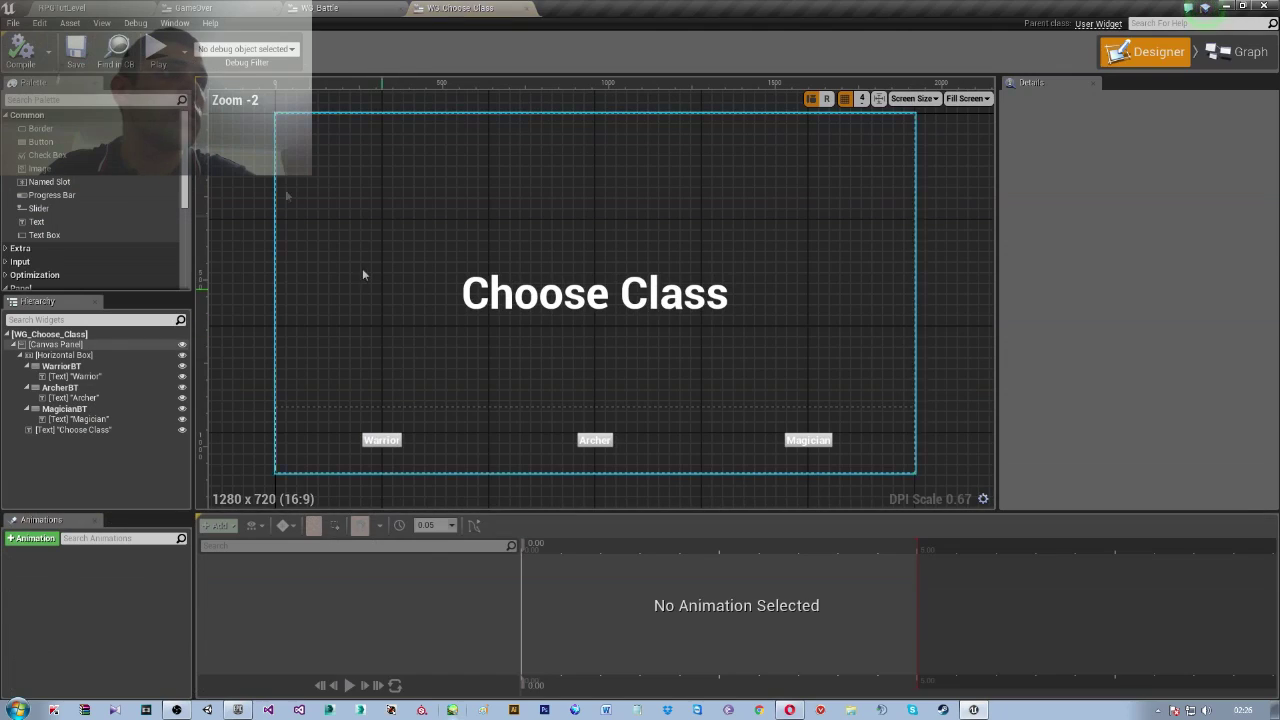
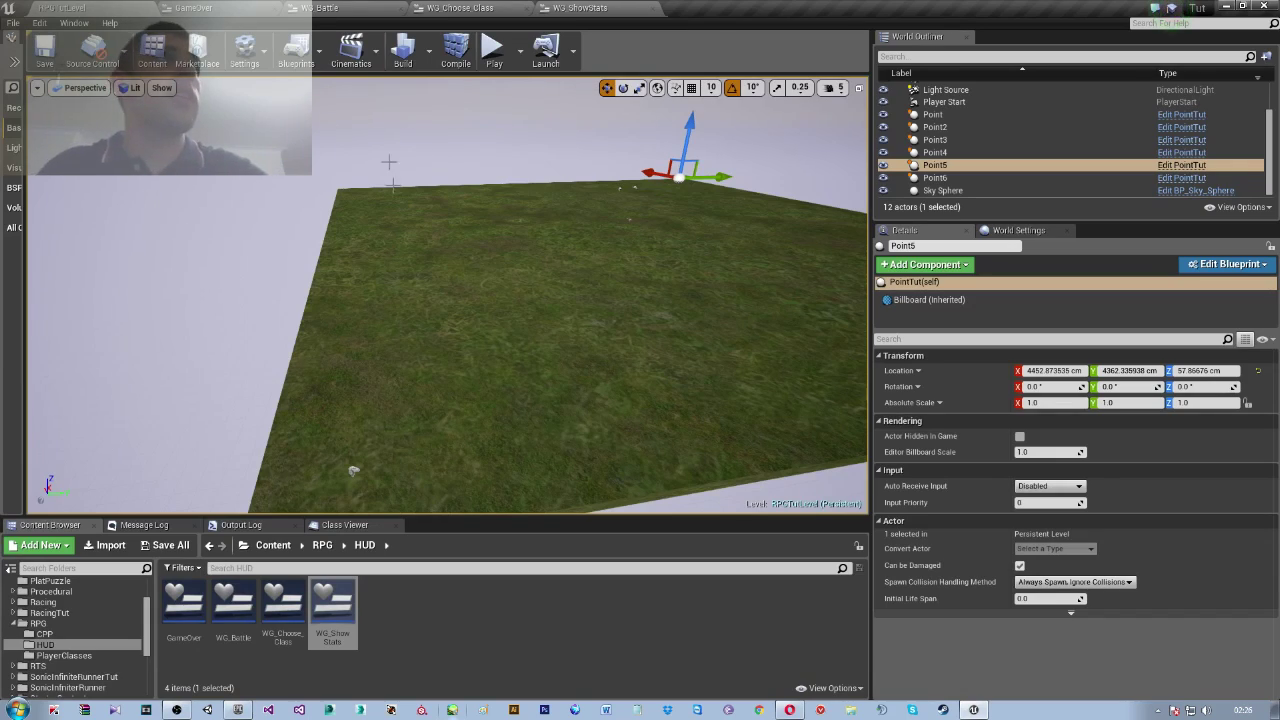
Gather the GameOver, WG_Choose_Class and WG_ShowStats blueprints into a floating window, then minimize it
{"action": "left_click_drag", "start_coordinate": [255, 14], "coordinate": [278, 208]}
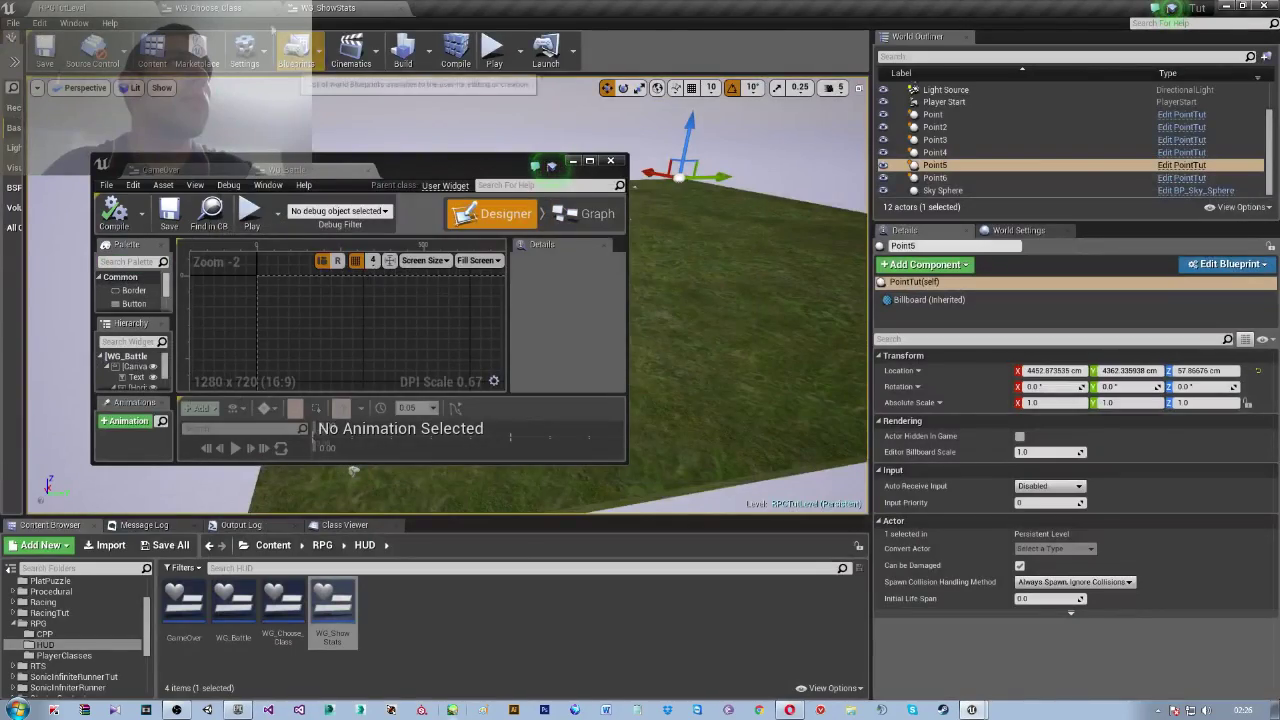
{"action": "left_click_drag", "start_coordinate": [210, 8], "coordinate": [332, 170]}
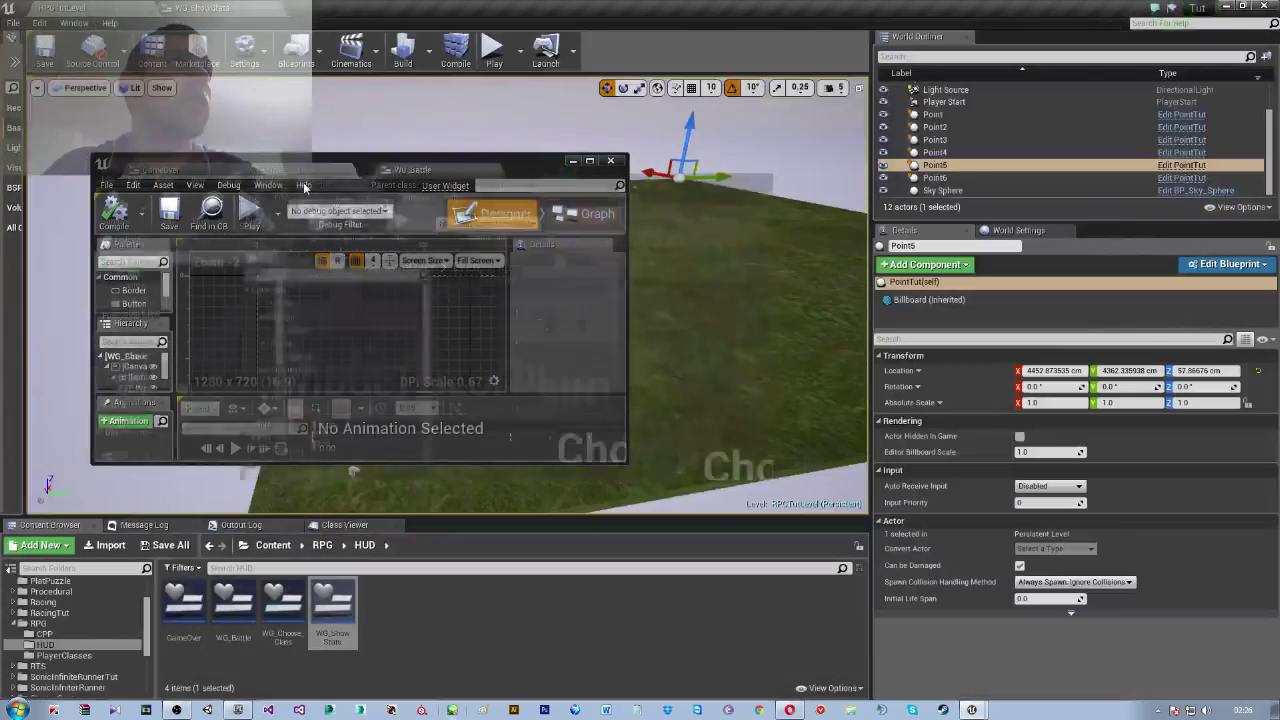
{"action": "left_click_drag", "start_coordinate": [200, 8], "coordinate": [393, 176]}
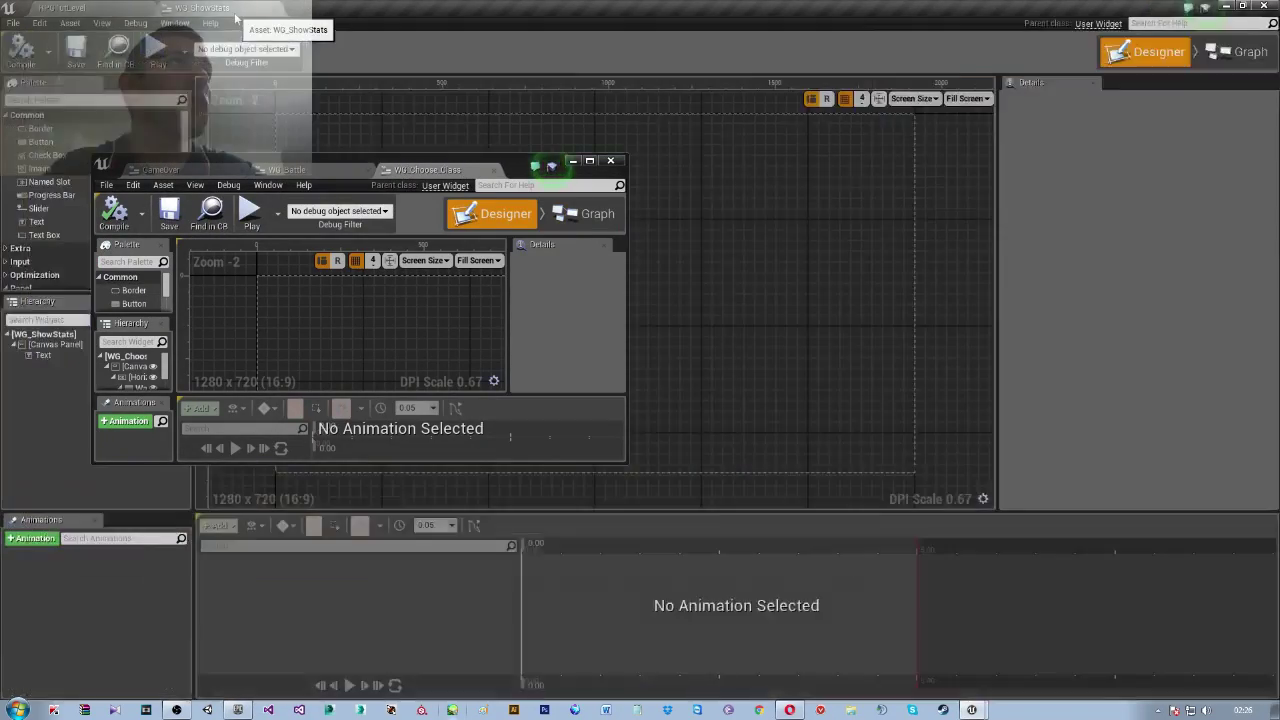
{"action": "left_click_drag", "start_coordinate": [515, 166], "coordinate": [1, 250]}
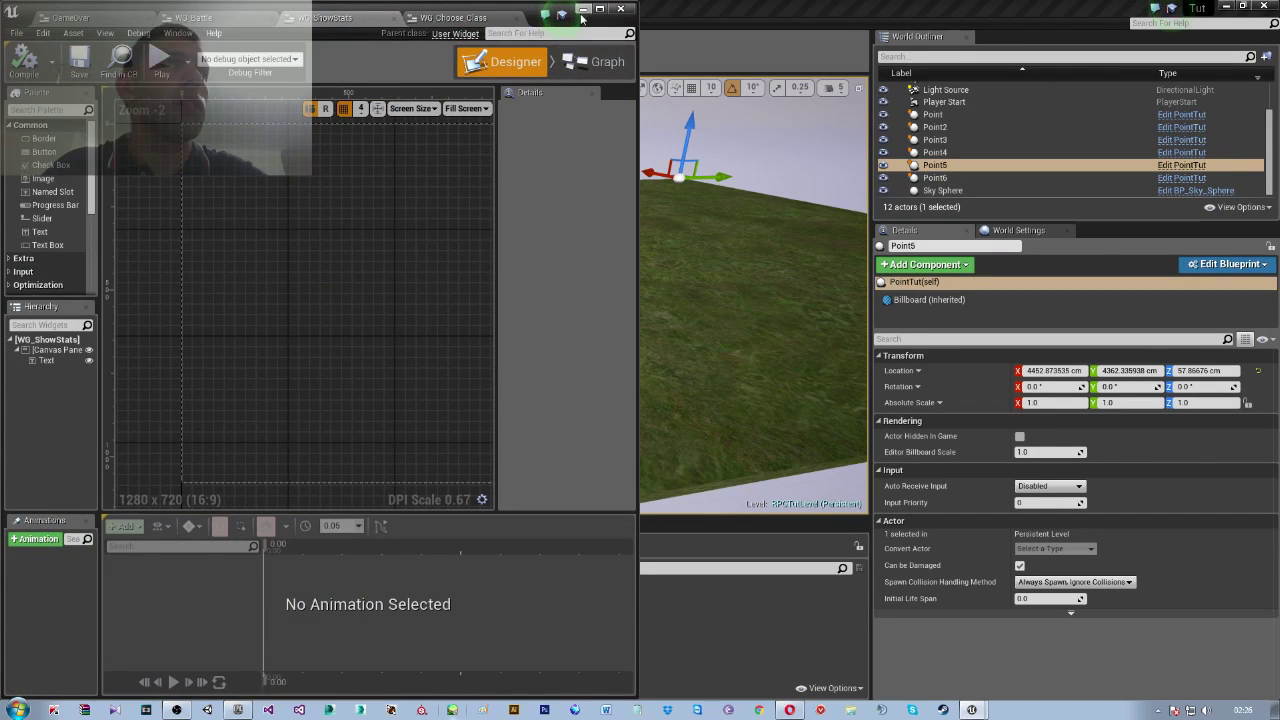
{"action": "left_click", "coordinate": [582, 10]}
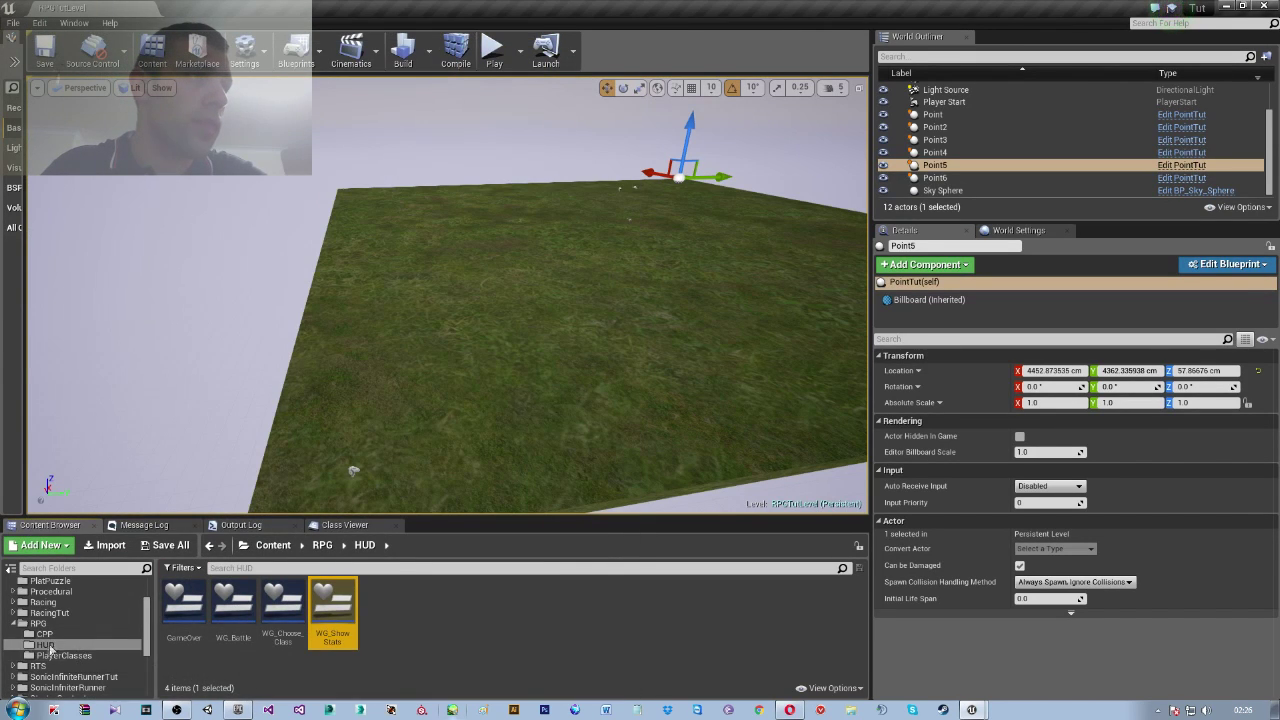
Select the Tutorial > RPGTUt folder in the Content Browser tree
{"action": "scroll", "coordinate": [75, 650], "scroll_direction": "down", "scroll_amount": 5}
{"action": "scroll", "coordinate": [65, 640], "scroll_direction": "down", "scroll_amount": 5}
{"action": "left_click", "coordinate": [58, 634]}
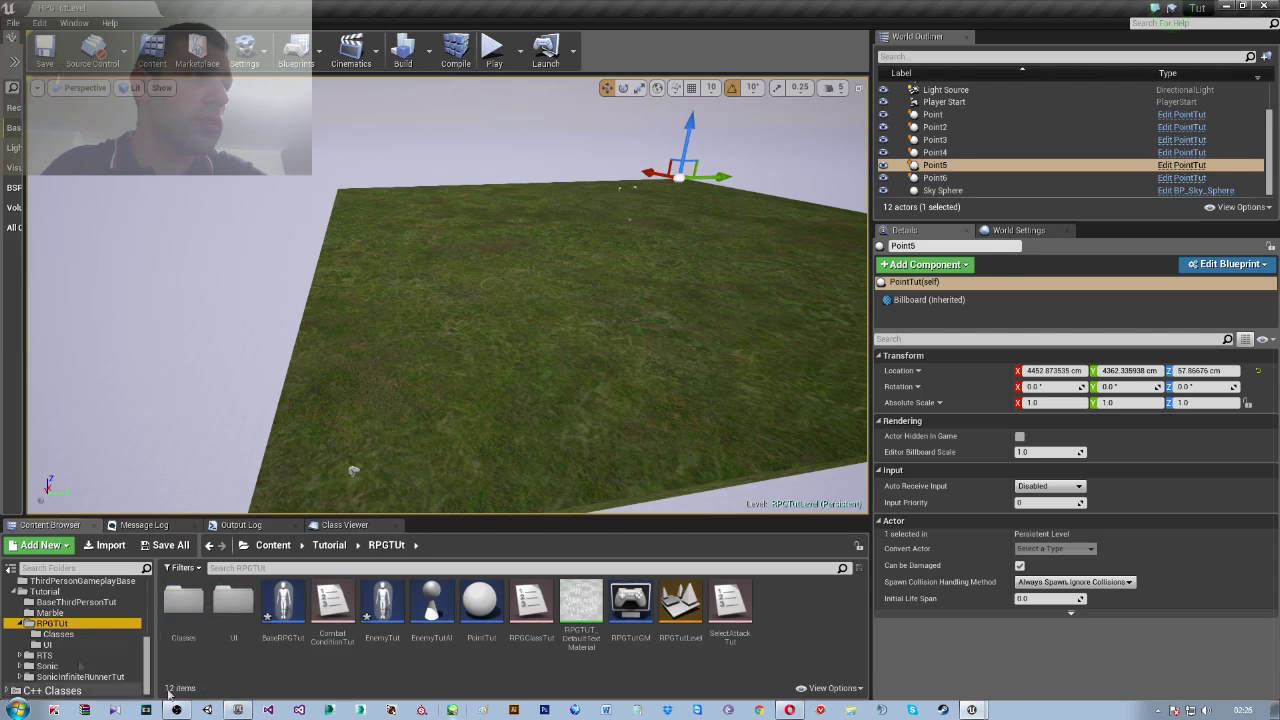
Create a new Widget Blueprint in the UI folder with the default name NewWidgetBlueprint
{"action": "key", "text": "Down"}
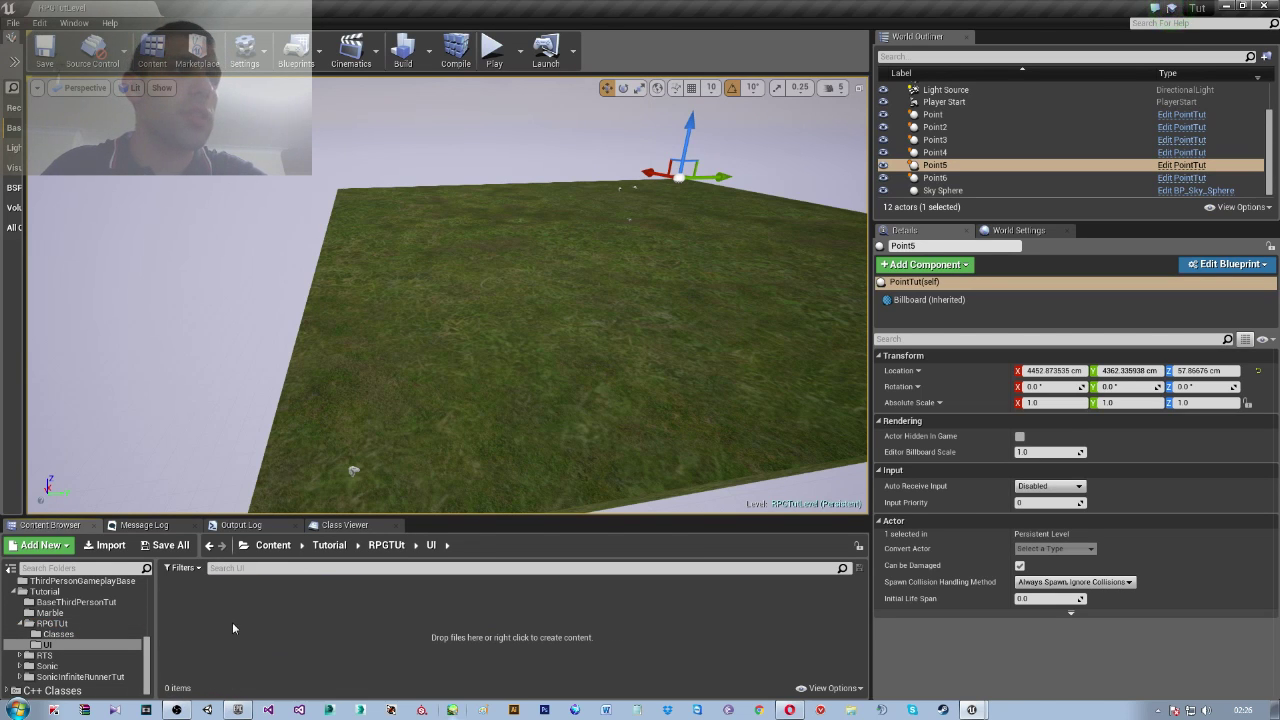
{"action": "right_click", "coordinate": [232, 622]}
{"action": "mouse_move", "coordinate": [316, 511]}
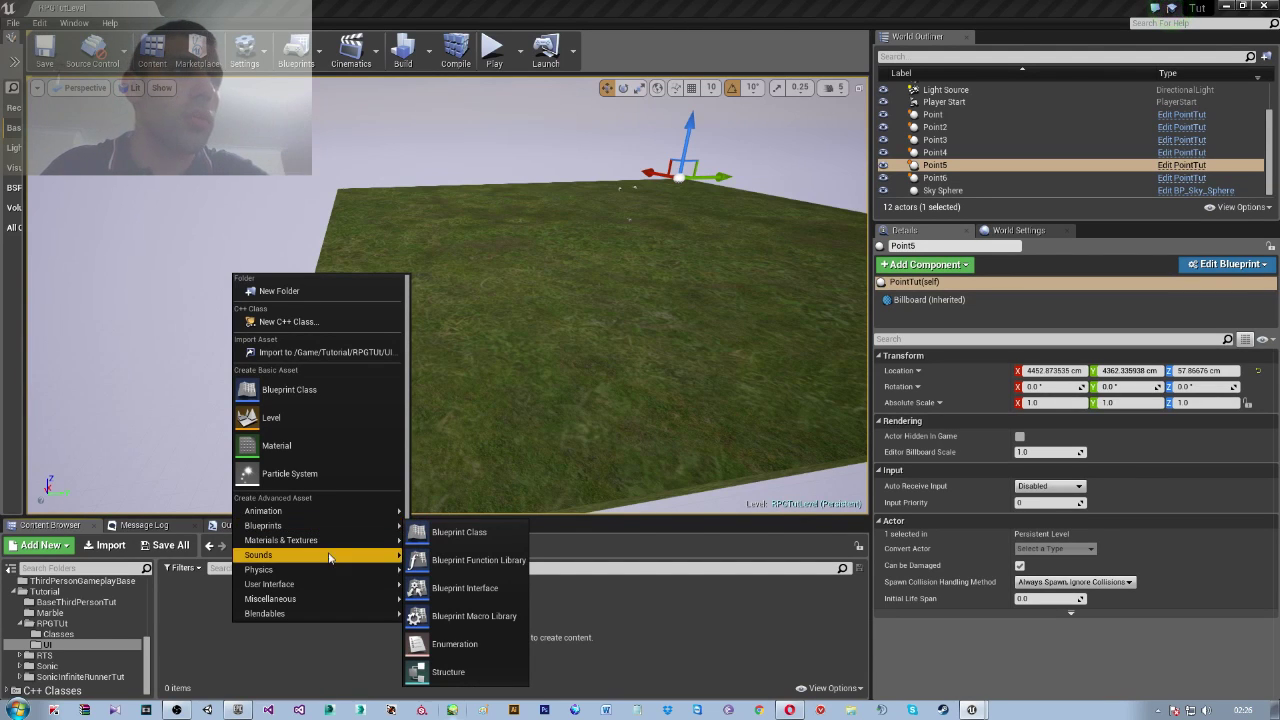
{"action": "mouse_move", "coordinate": [314, 598]}
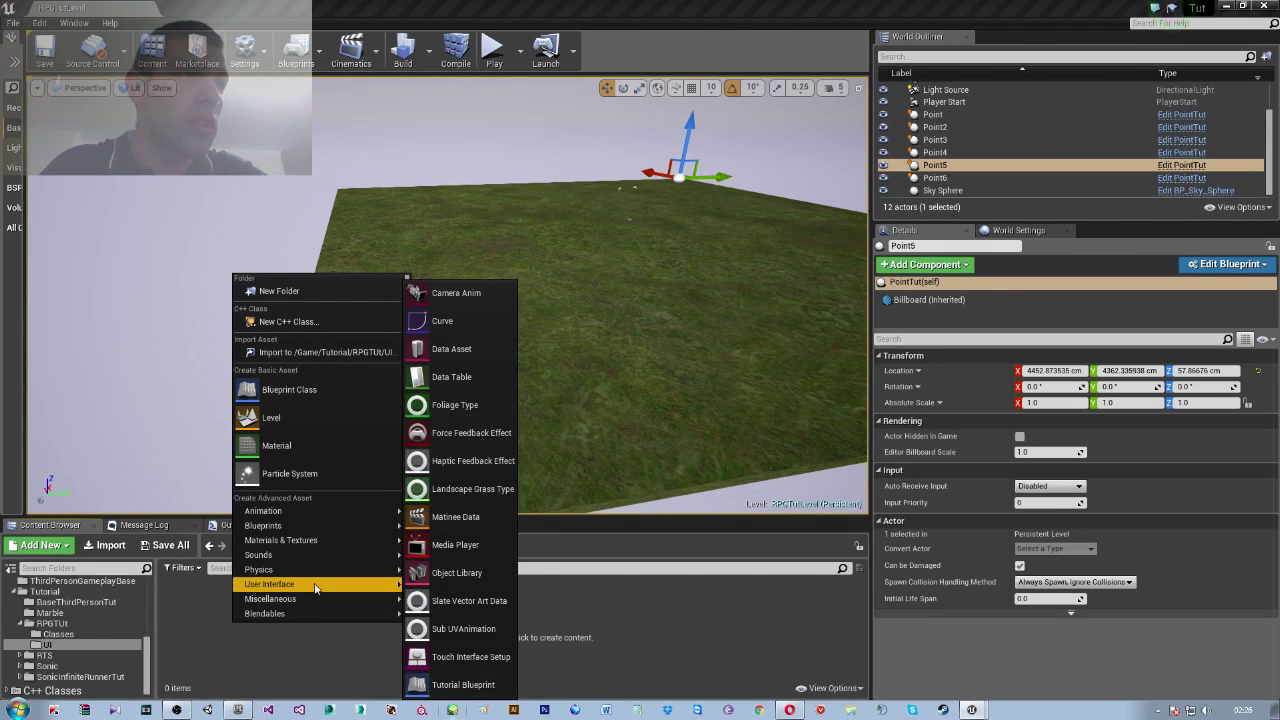
{"action": "left_click", "coordinate": [427, 686]}
{"action": "key", "text": "Return"}
Duplicate it as NewWidgetBlueprint2 and select both widget blueprints
{"action": "right_click", "coordinate": [175, 592]}
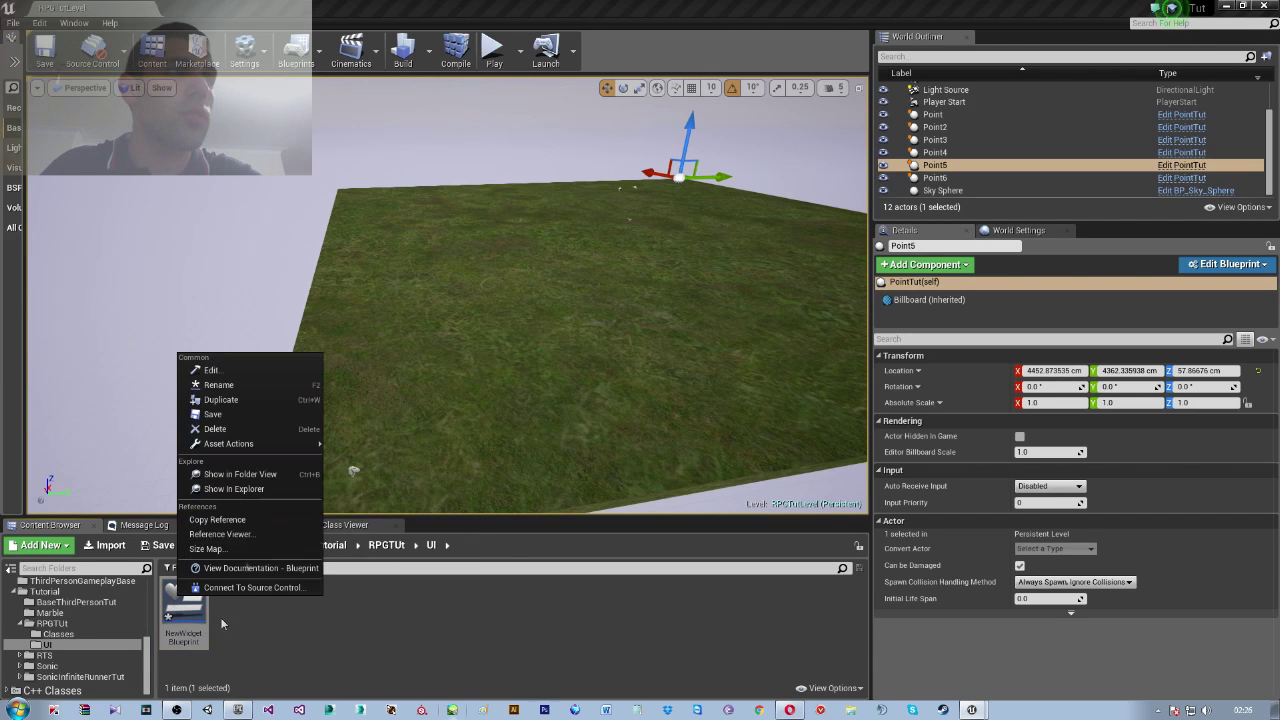
{"action": "left_click", "coordinate": [238, 404]}
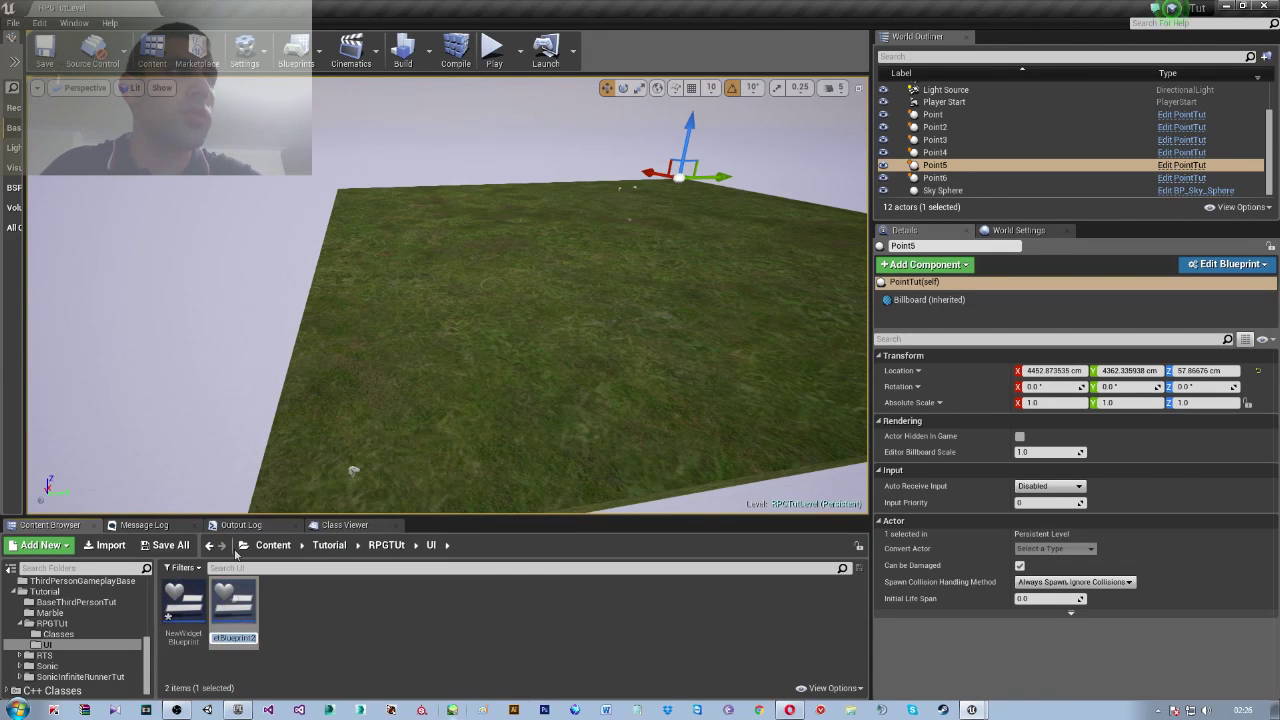
{"action": "left_click", "coordinate": [186, 598]}
{"action": "left_click", "coordinate": [233, 603], "text": "ctrl"}
{"action": "right_click", "coordinate": [178, 600]}
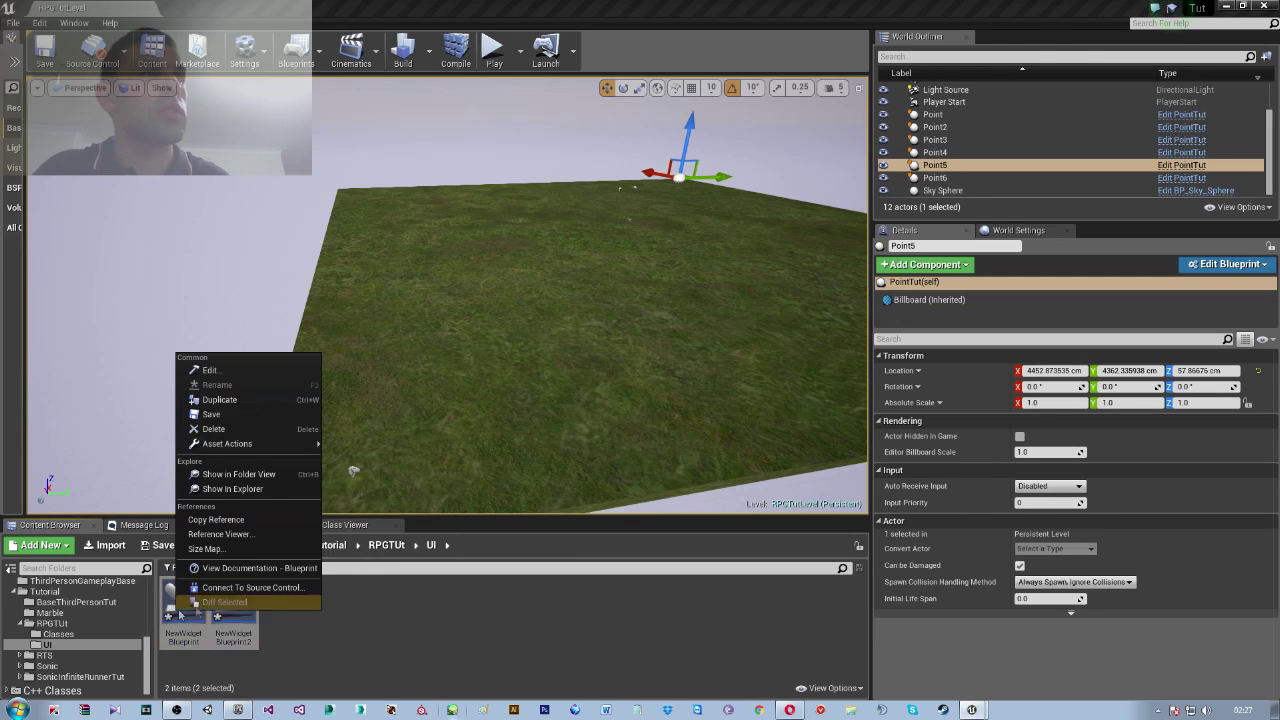
Duplicate both widget blueprints and rename the original NewWidgetBlueprint to GameOverTutRPG
{"action": "mouse_move", "coordinate": [227, 443]}
{"action": "left_click", "coordinate": [213, 401]}
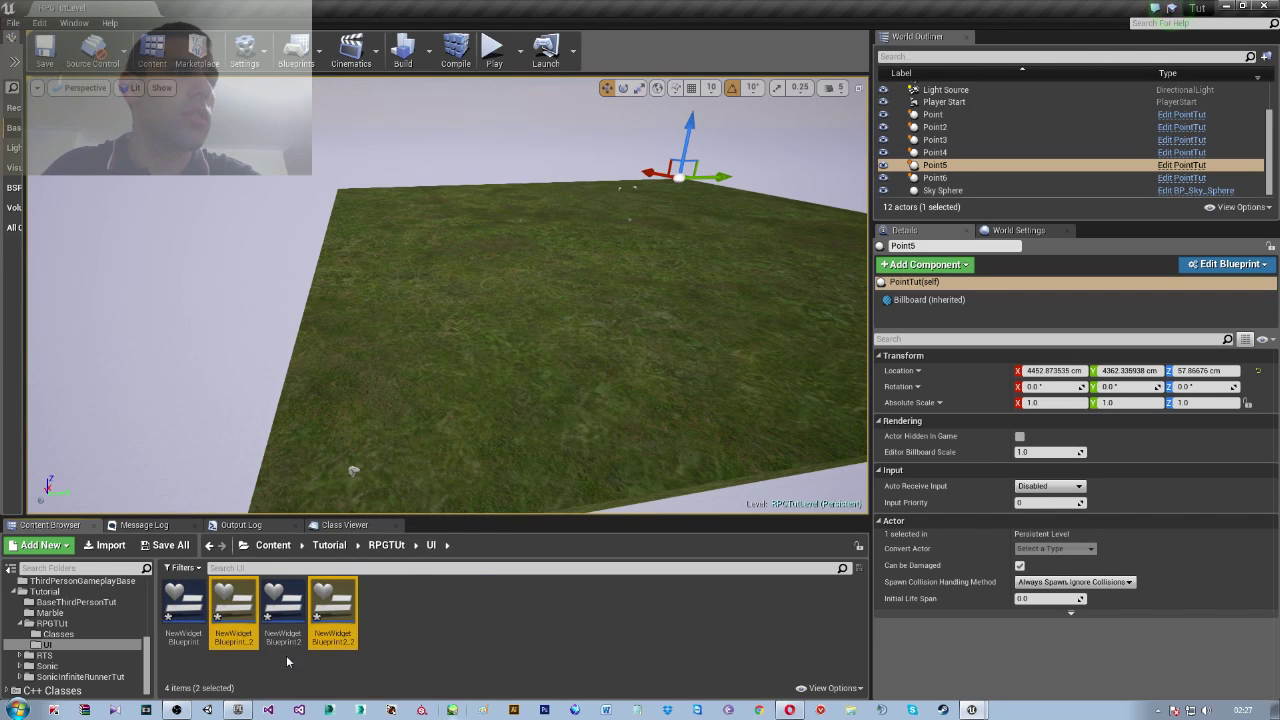
{"action": "left_click", "coordinate": [177, 598]}
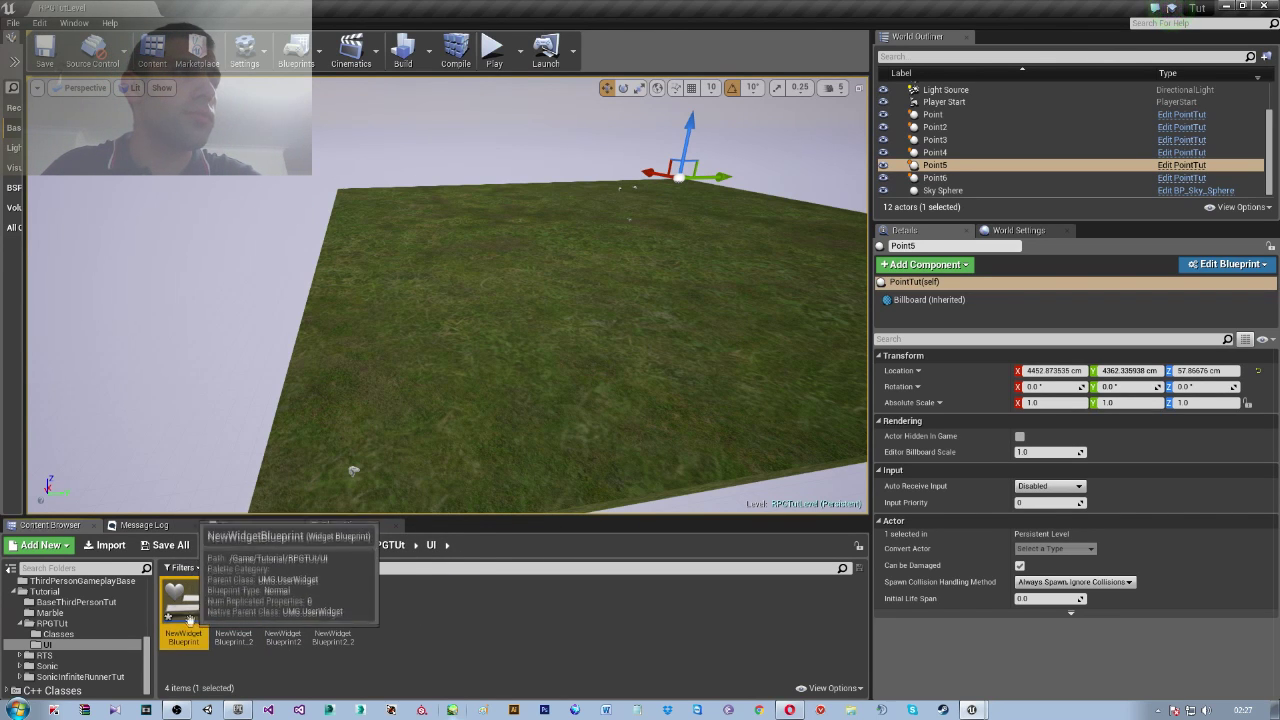
{"action": "left_click", "coordinate": [186, 634]}
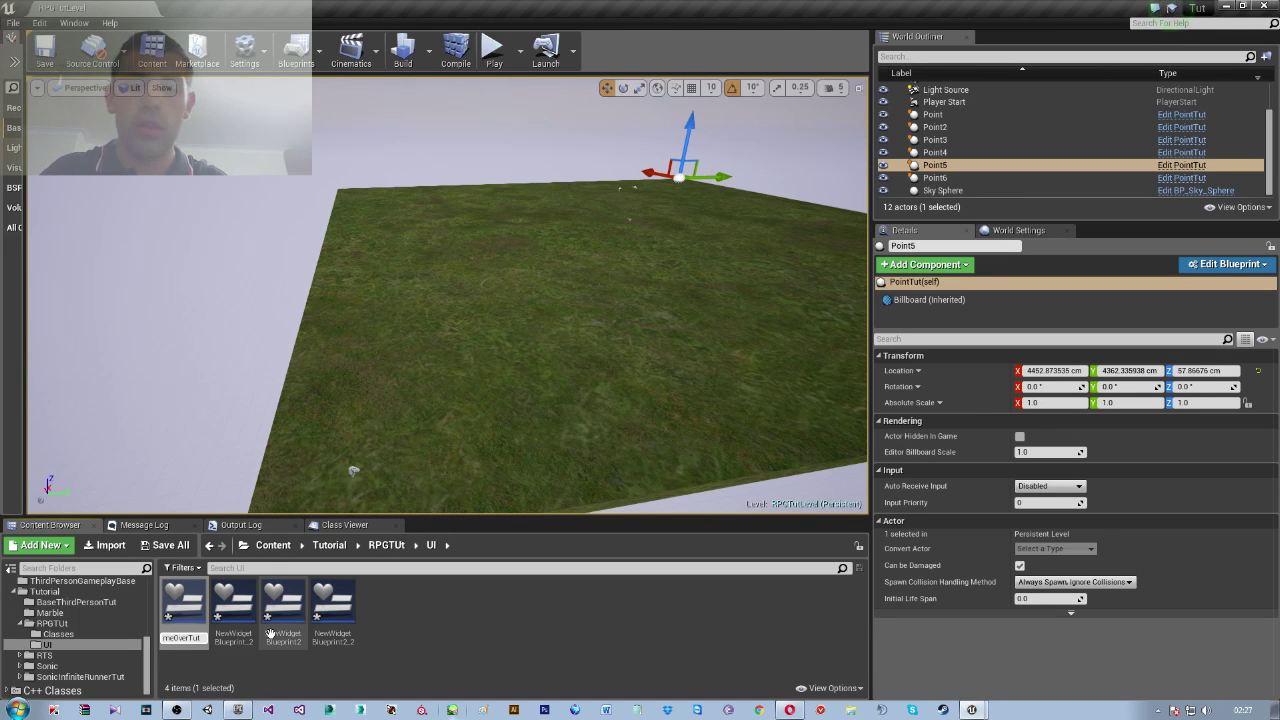
{"action": "key", "text": "Return"}
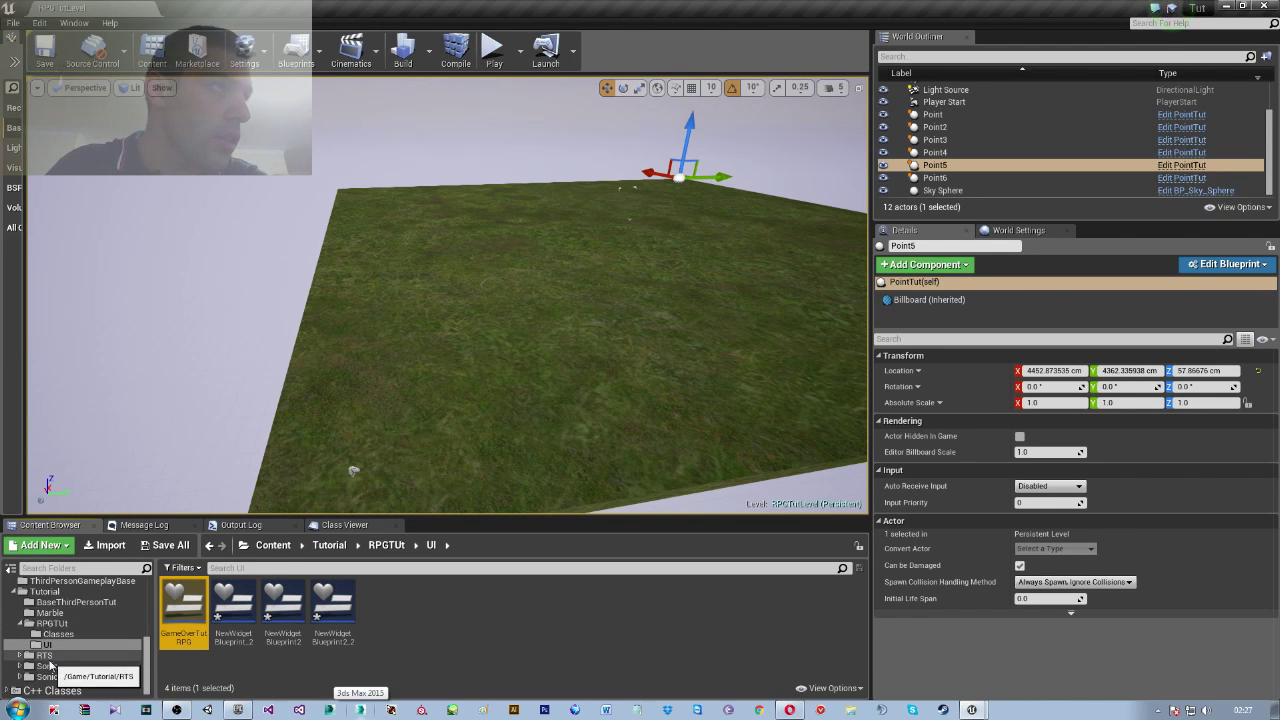
Start renaming NewWidgetBlueprint_2, abandon it, and cancel the Substance Painter launch
{"action": "left_click", "coordinate": [229, 607]}
{"action": "right_click", "coordinate": [240, 607]}
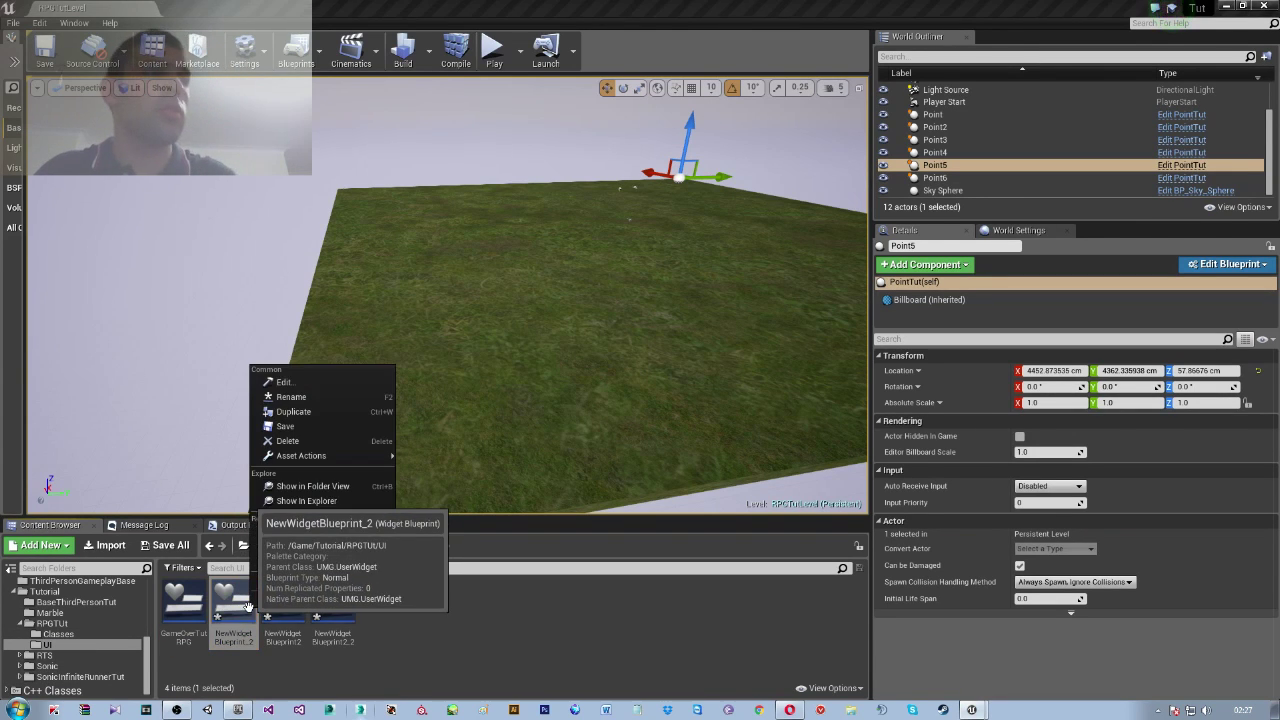
{"action": "left_click", "coordinate": [292, 397]}
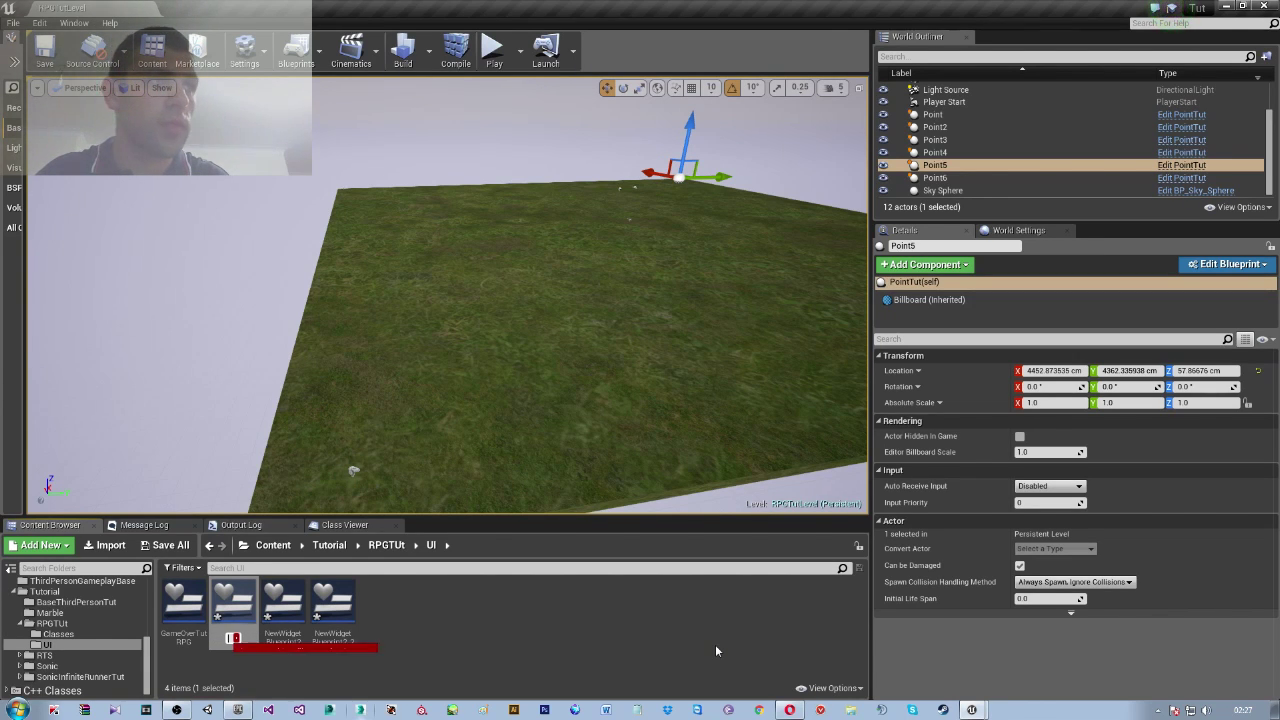
{"action": "left_click", "coordinate": [455, 665]}
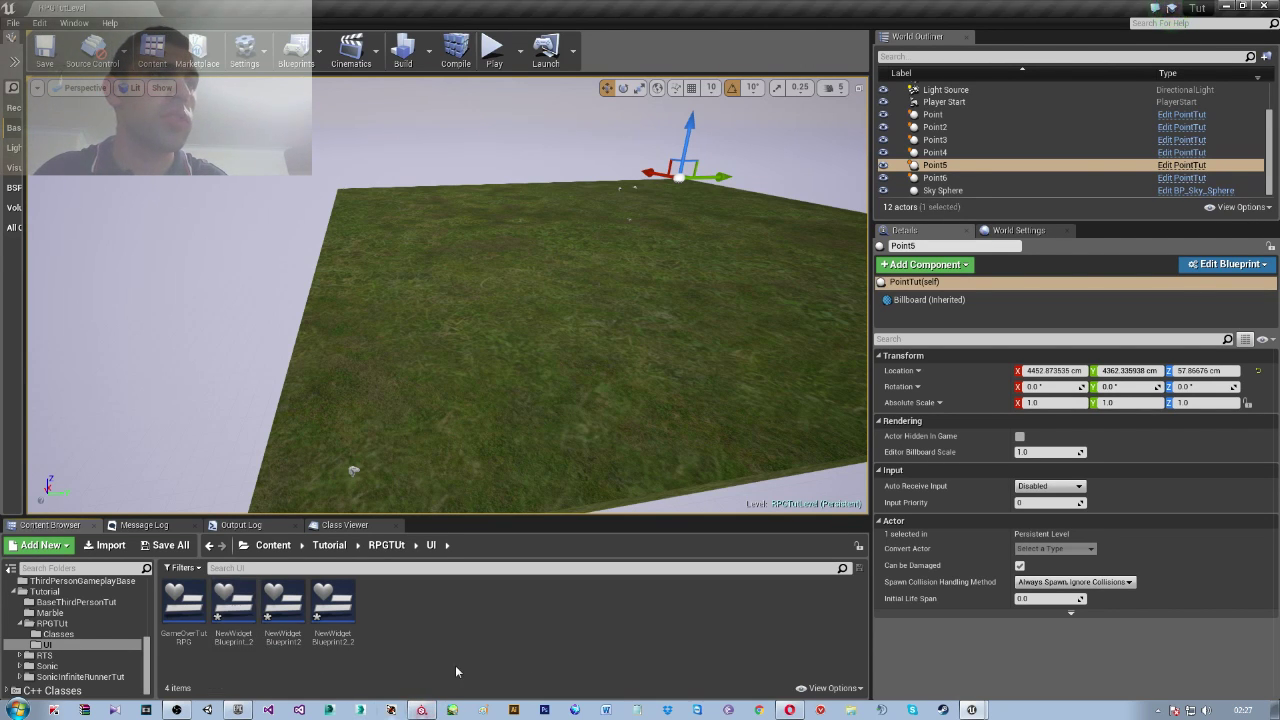
{"action": "left_click", "coordinate": [421, 710]}
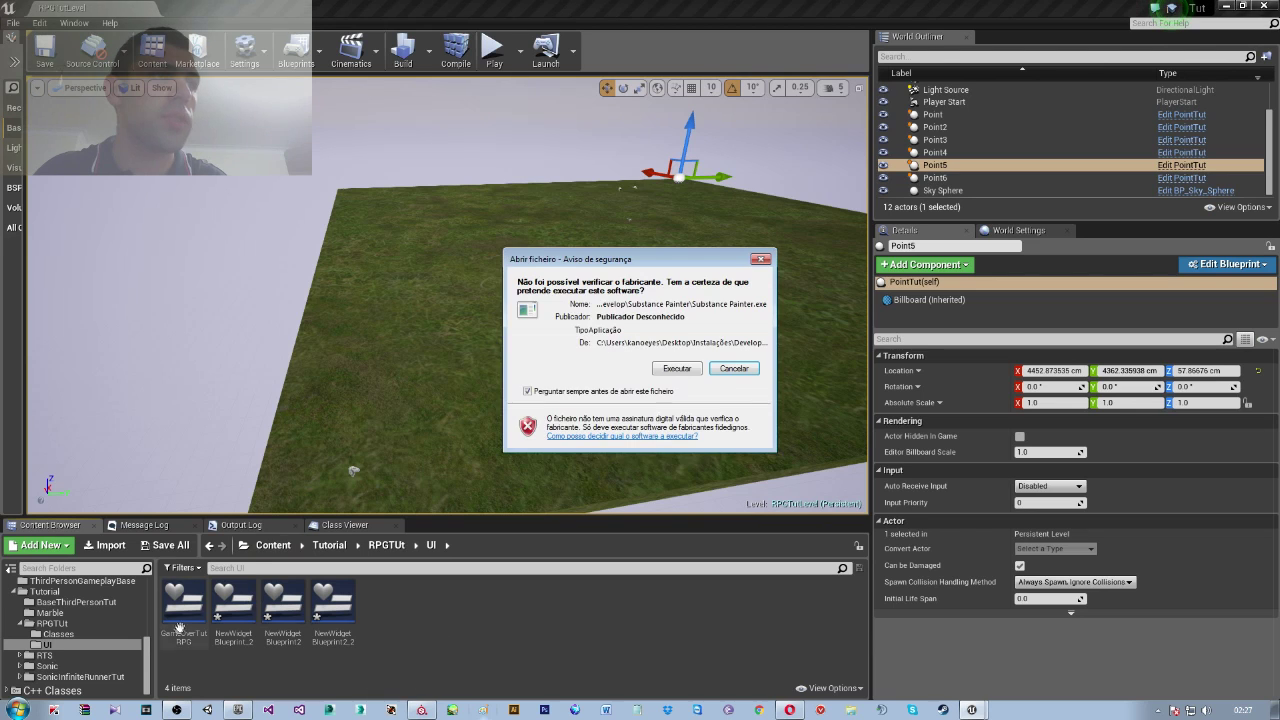
{"action": "left_click", "coordinate": [740, 372]}
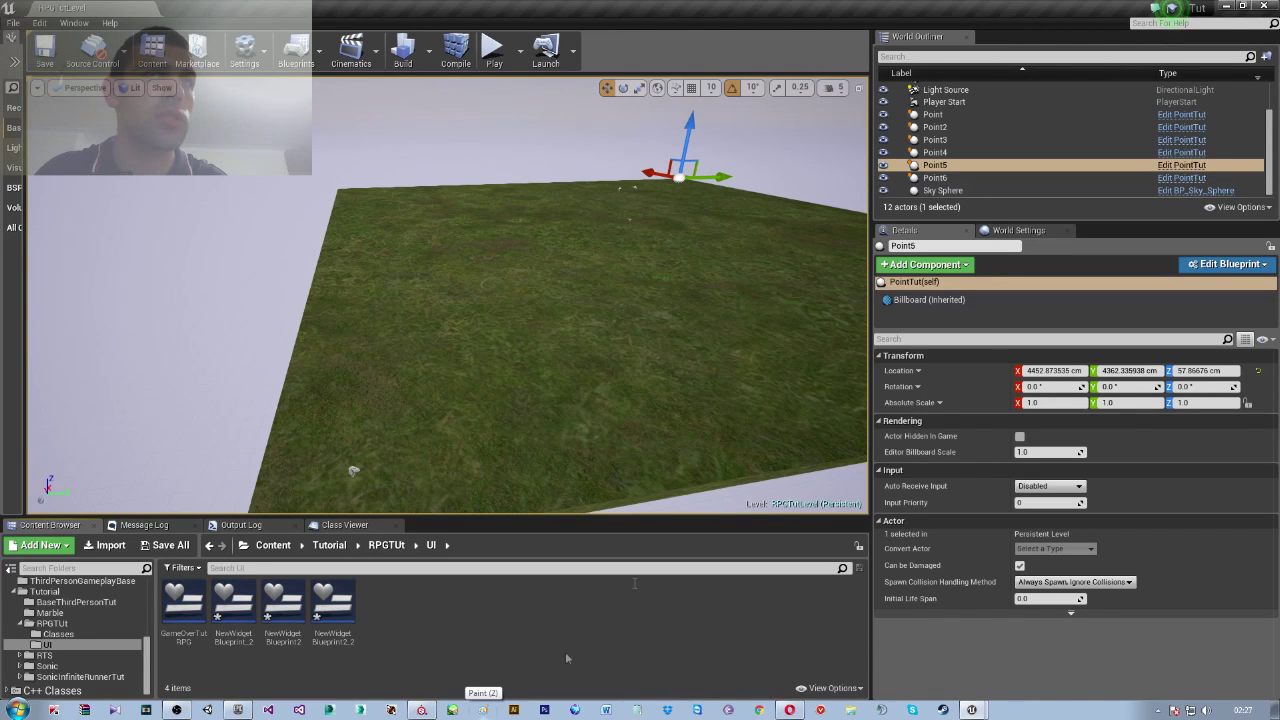
Rename GameOverTutRPG to WG_GameOverTutRPG and NewWidgetBlueprint_2 to WG_BattleTut
{"action": "right_click", "coordinate": [187, 615]}
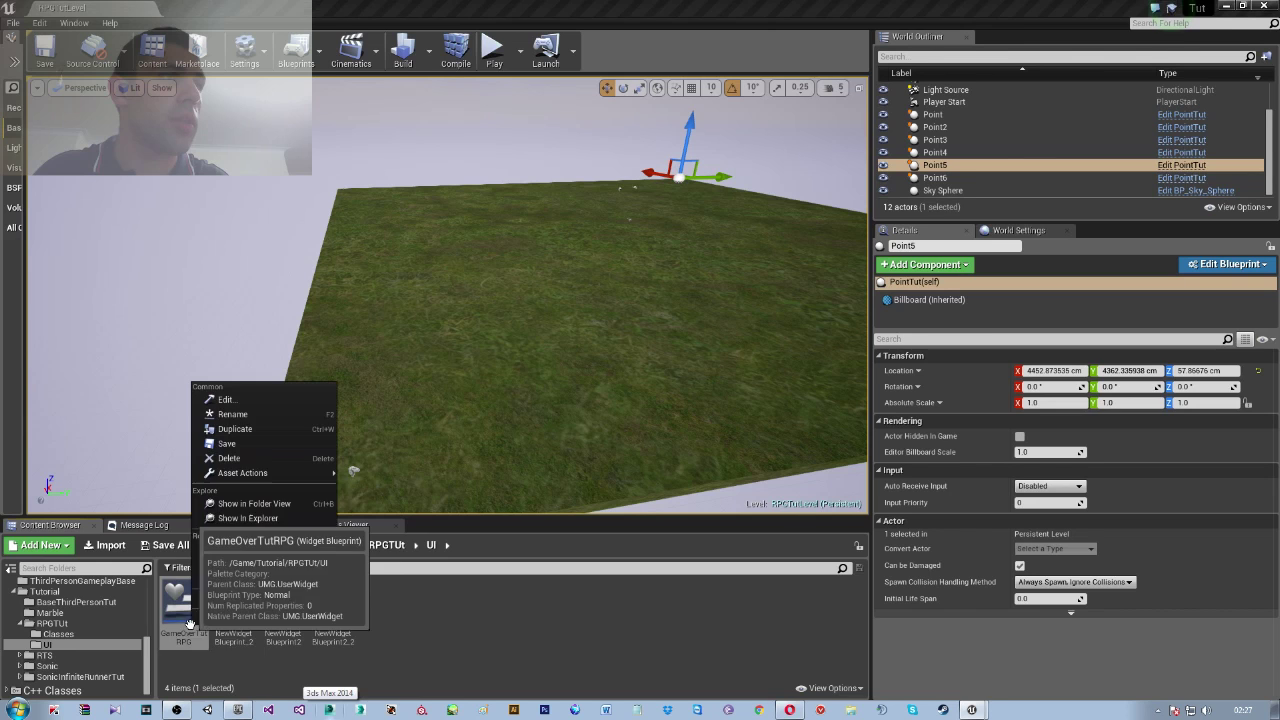
{"action": "left_click", "coordinate": [258, 413]}
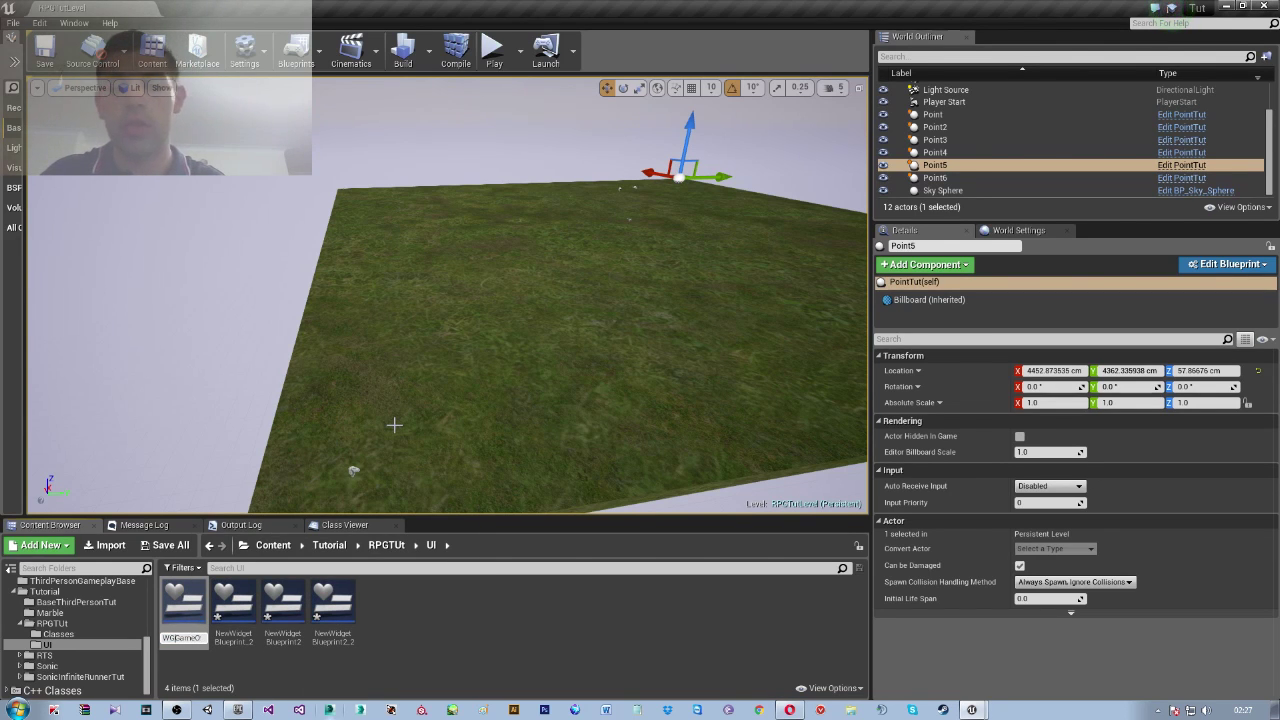
{"action": "key", "text": "Return"}
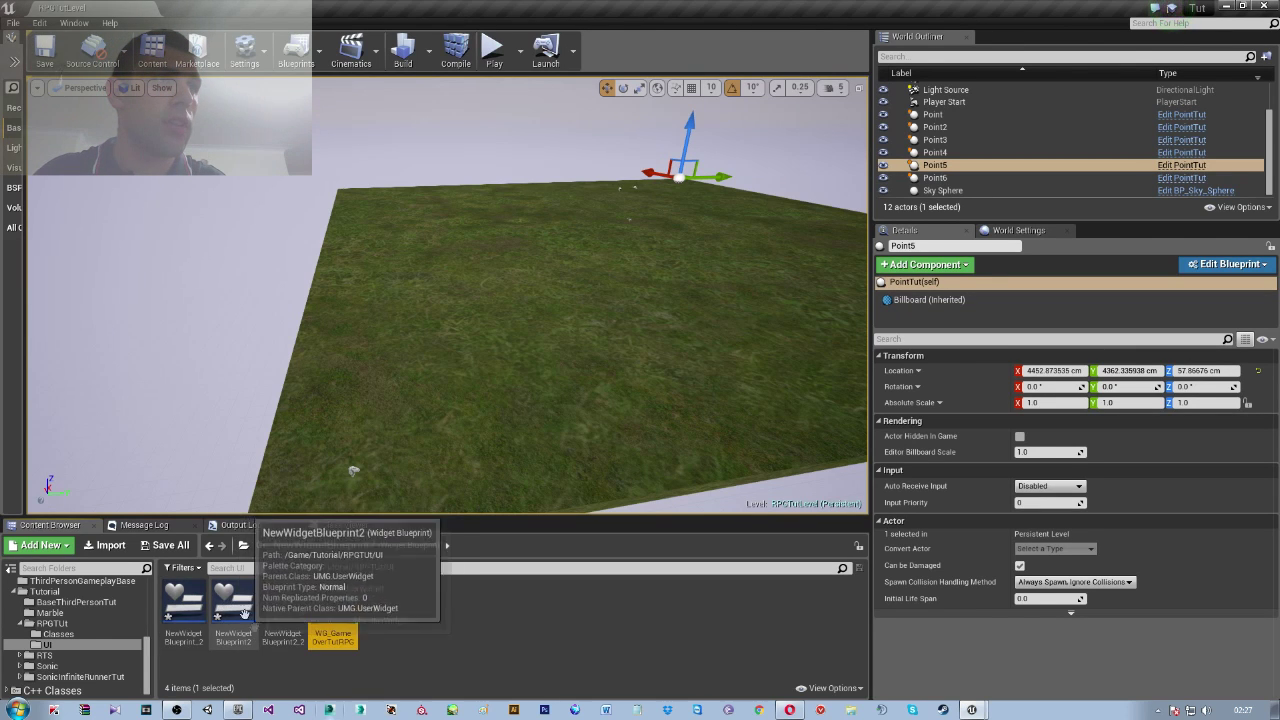
{"action": "right_click", "coordinate": [184, 615]}
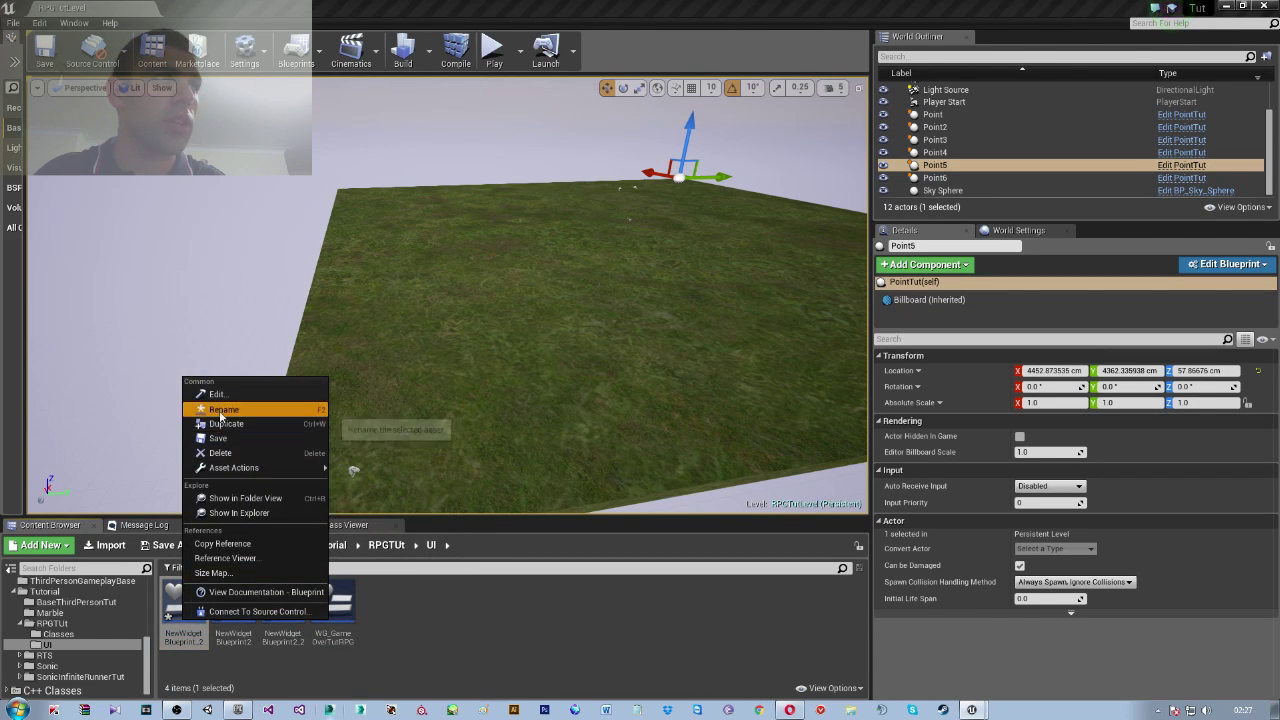
{"action": "left_click", "coordinate": [222, 409]}
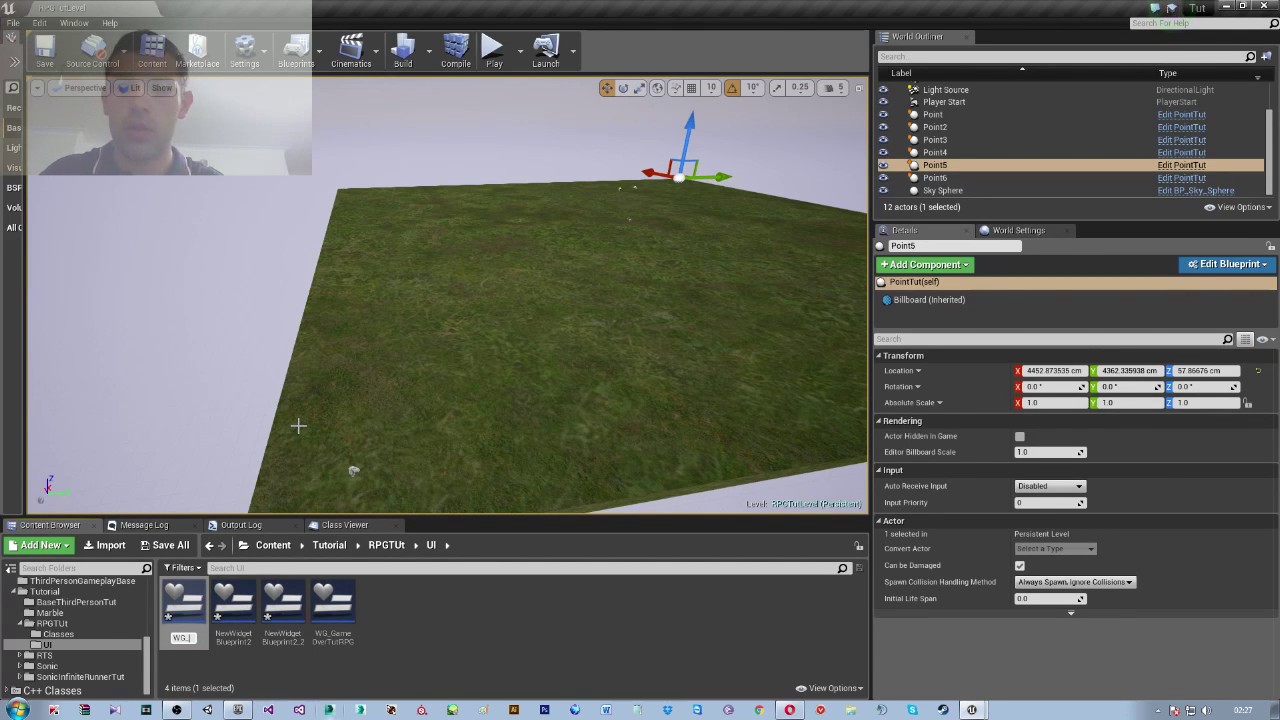
{"action": "type", "text": "G_BattleTut"}
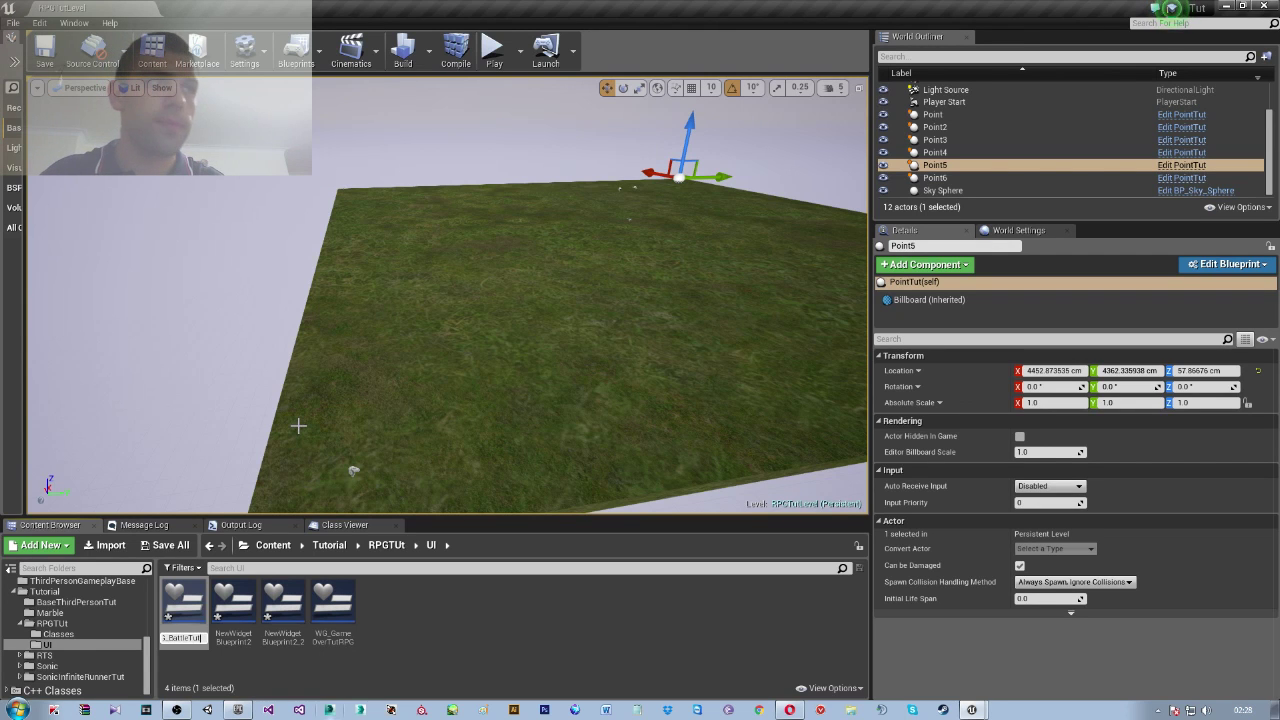
{"action": "key", "text": "Return"}
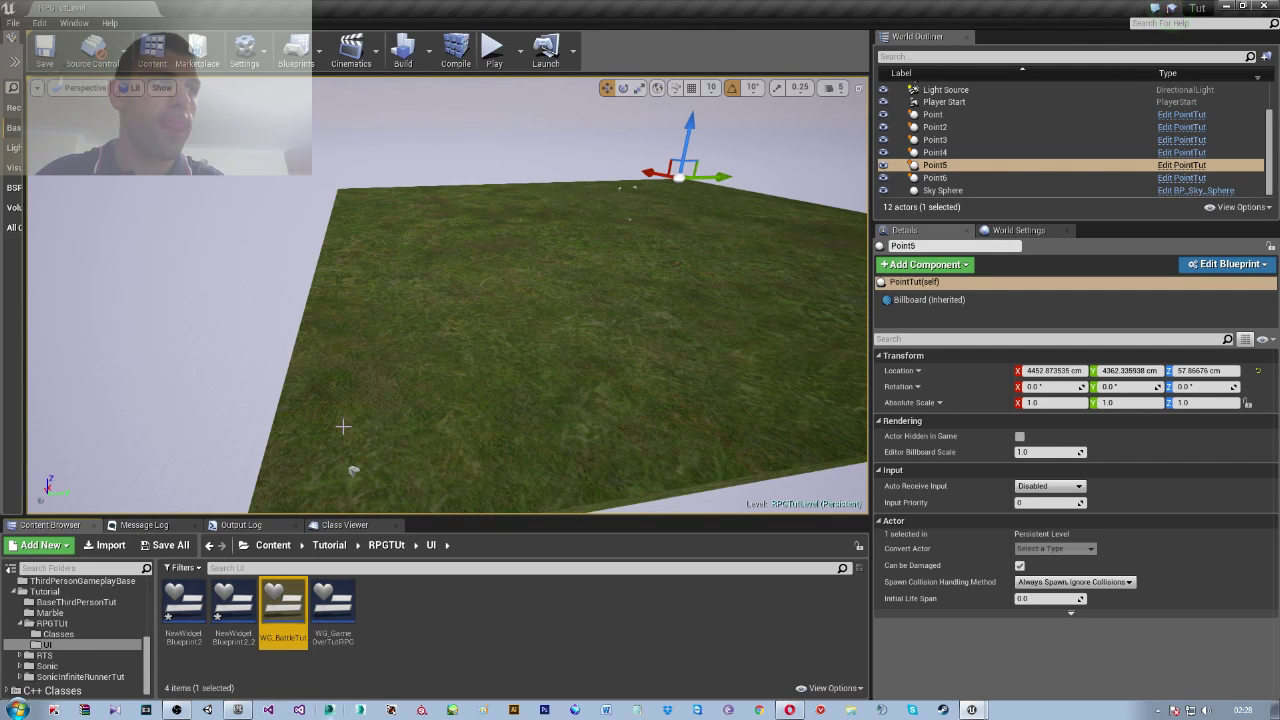
Rename NewWidgetBlueprint2 to WG_ShowStatsTut and NewWidgetBlueprint2_2 to WG_ChooseClass
{"action": "right_click", "coordinate": [185, 608]}
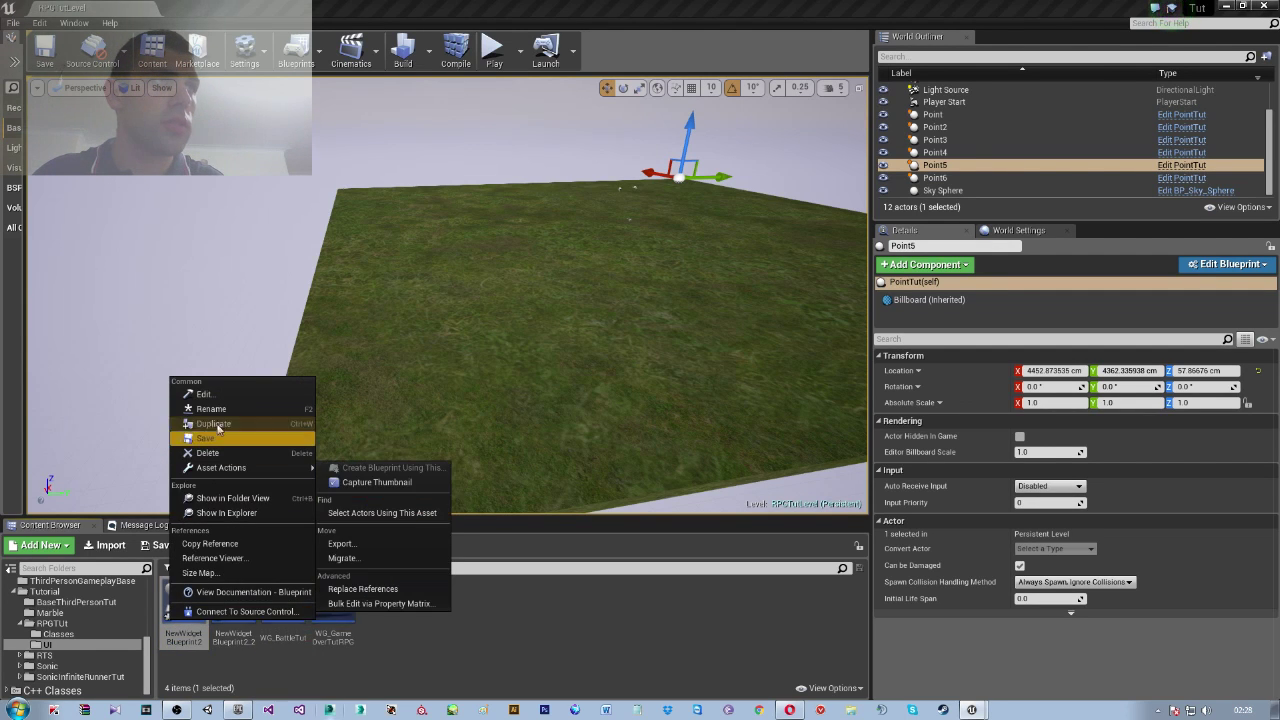
{"action": "left_click", "coordinate": [216, 410]}
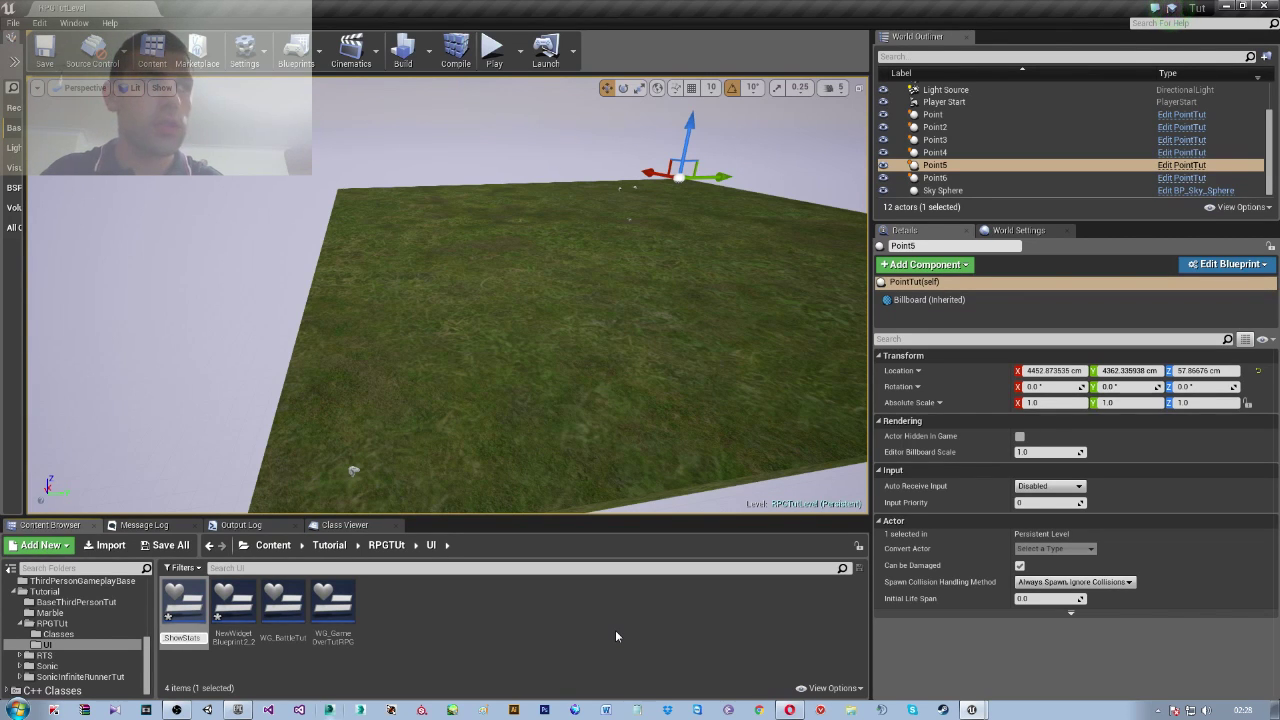
{"action": "key", "text": "Return"}
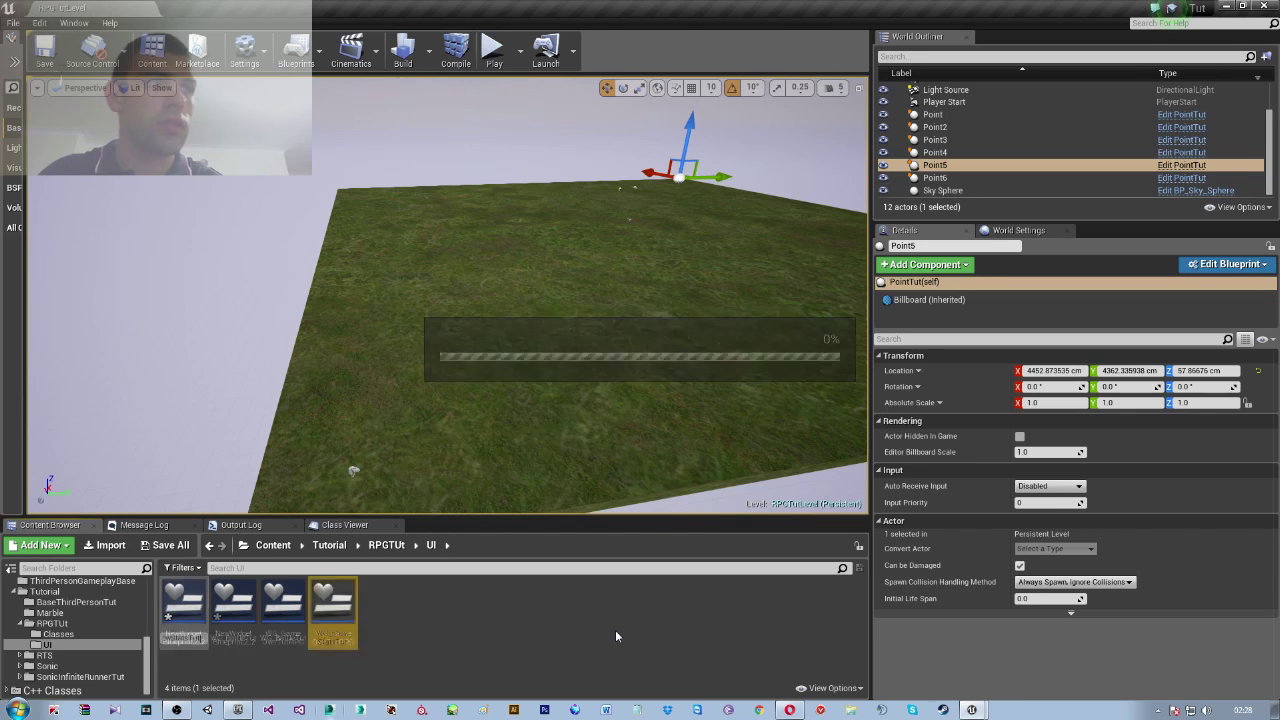
{"action": "right_click", "coordinate": [196, 622]}
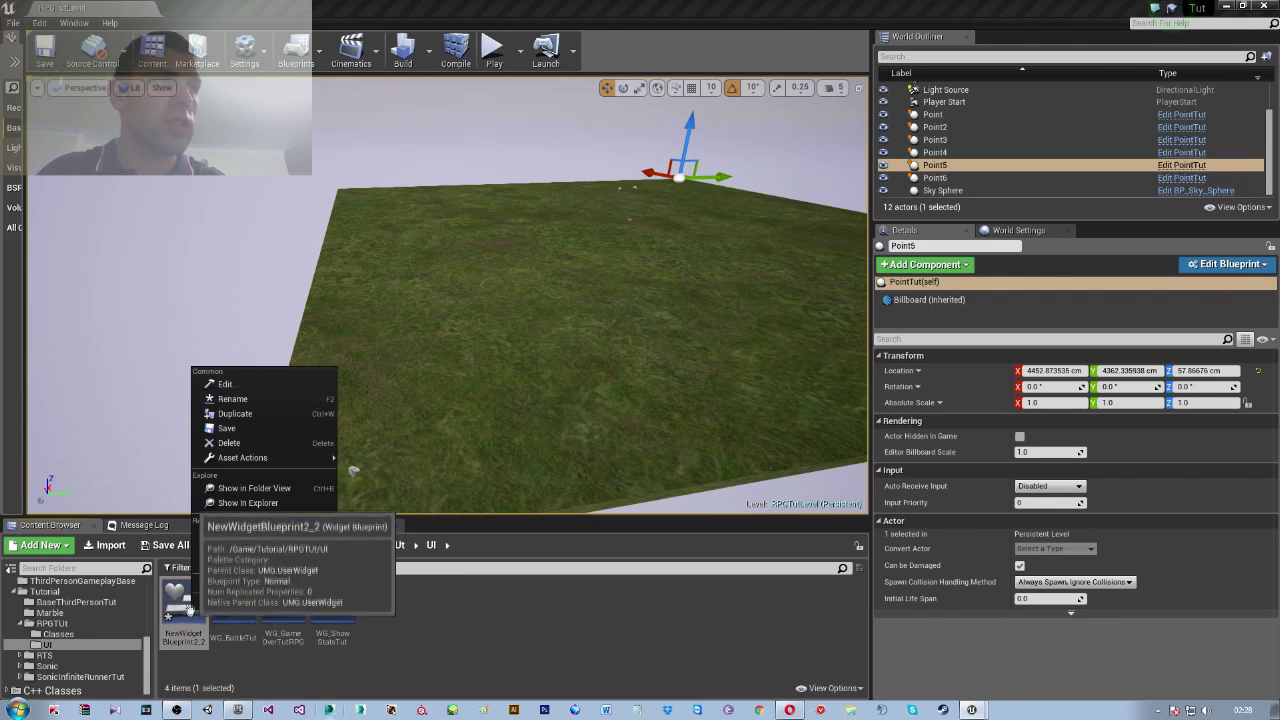
{"action": "left_click", "coordinate": [250, 397]}
{"action": "type", "text": "WG_ChooseC"}
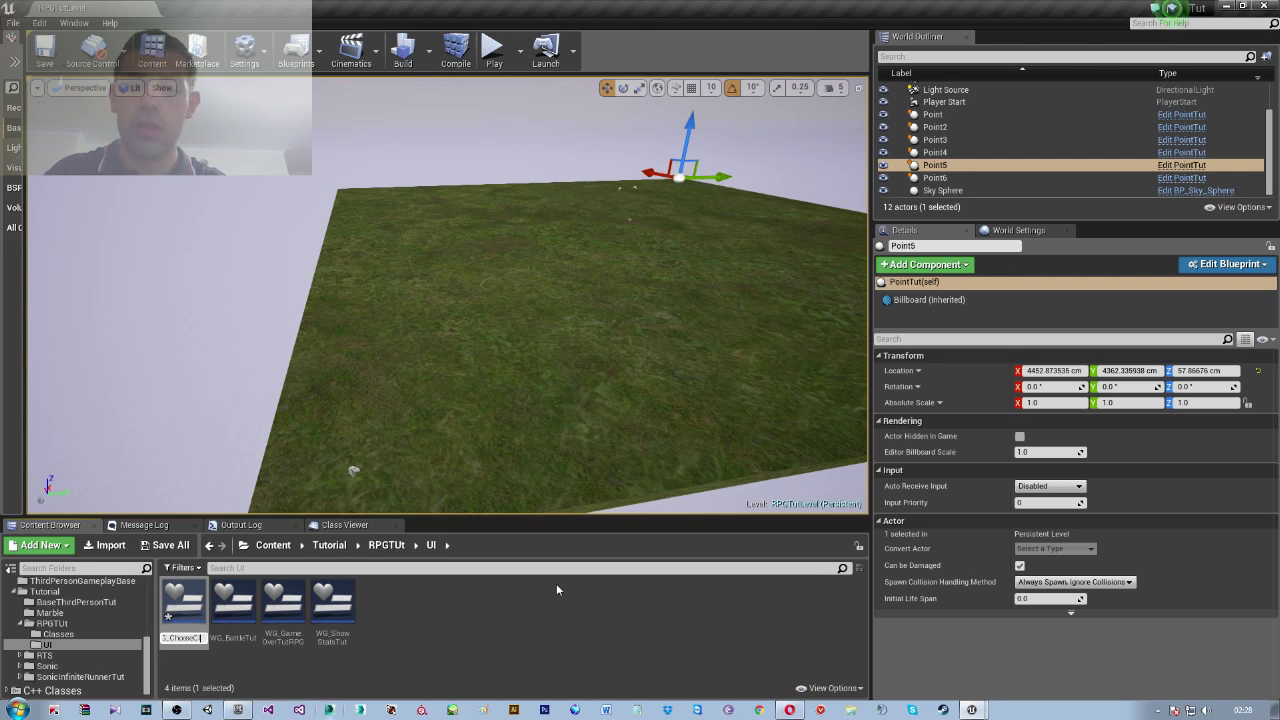
{"action": "type", "text": "lass"}
{"action": "key", "text": "Return"}
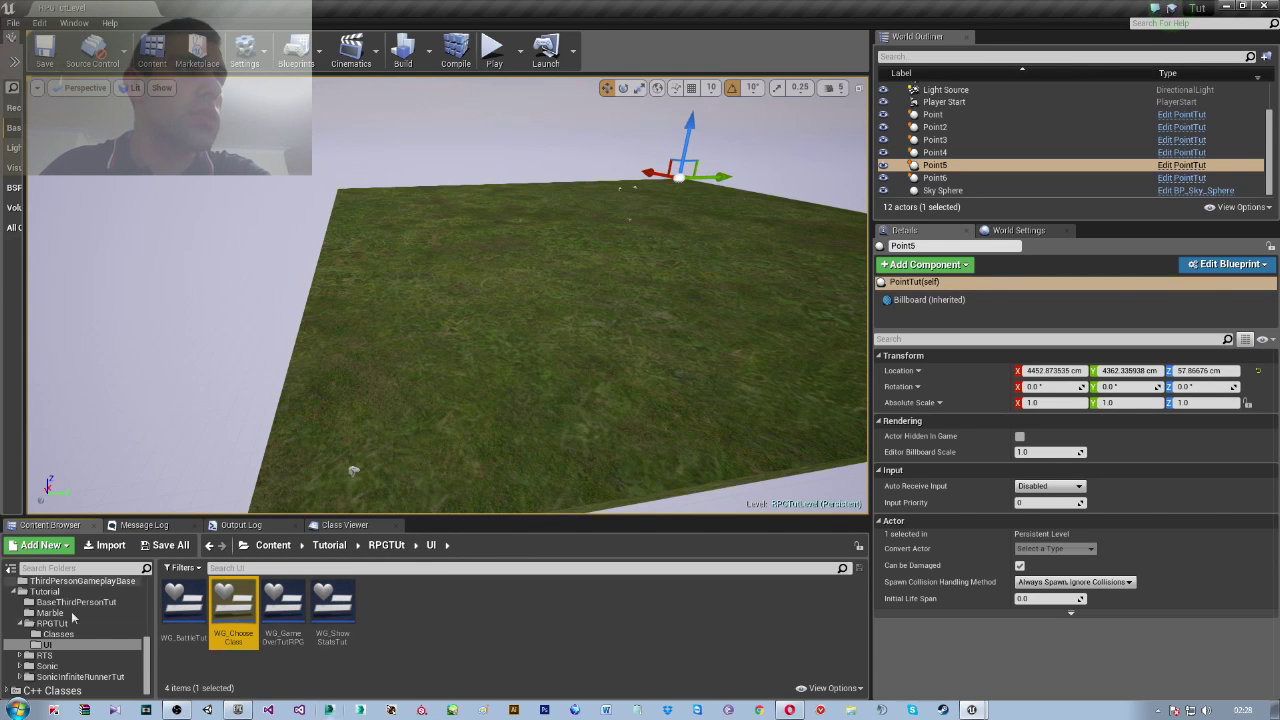
Return to the RPGTUt folder in the Content Browser
{"action": "scroll", "coordinate": [38, 644], "scroll_direction": "up", "scroll_amount": 3}
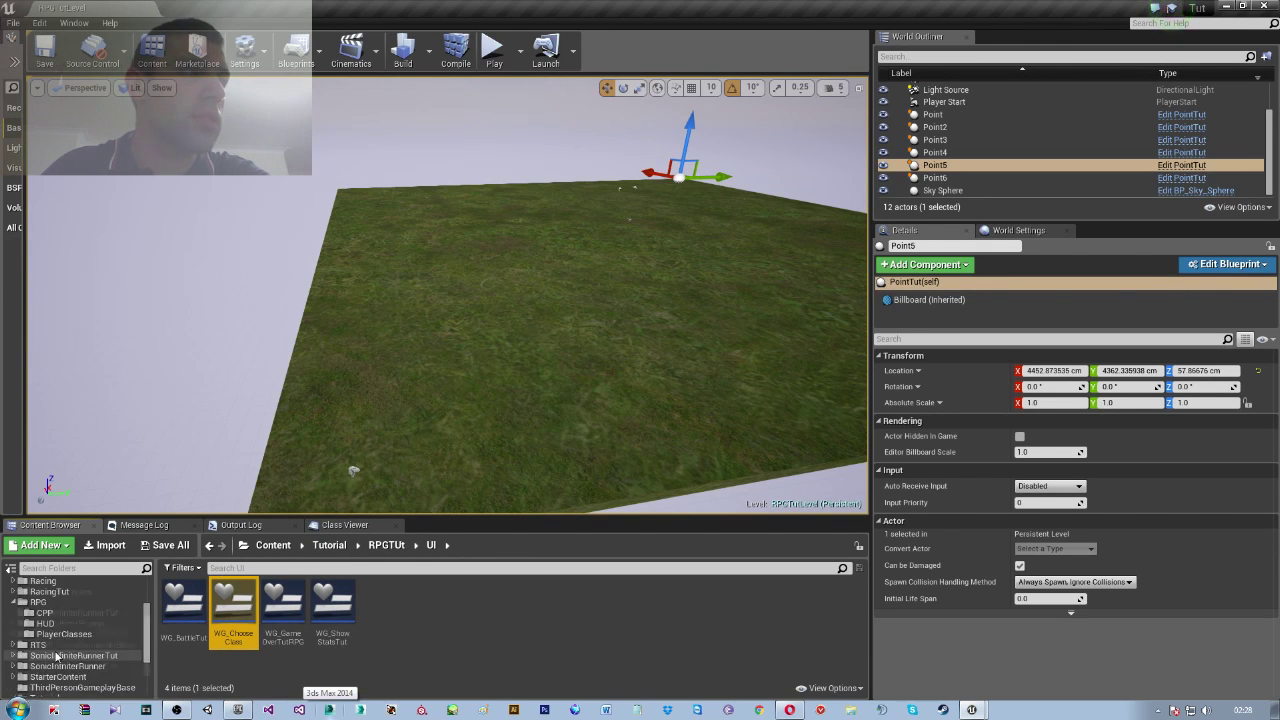
{"action": "scroll", "coordinate": [56, 656], "scroll_direction": "down", "scroll_amount": 3}
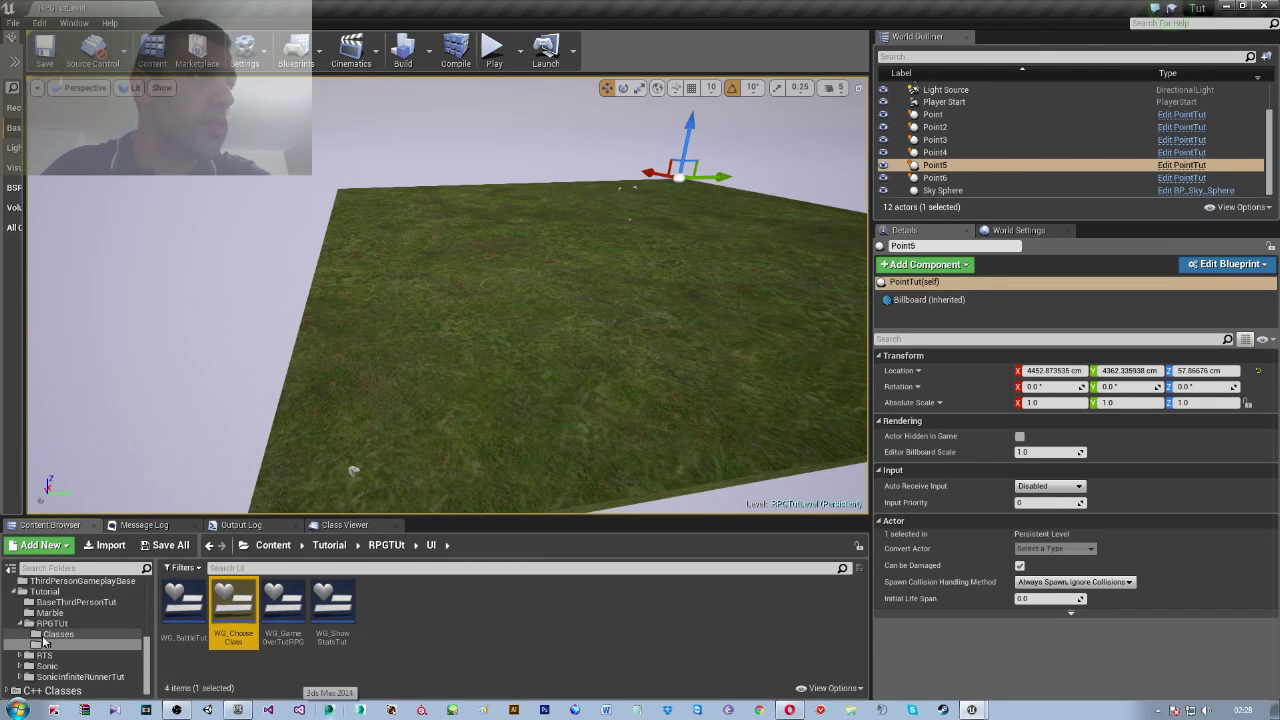
{"action": "left_click", "coordinate": [52, 623]}
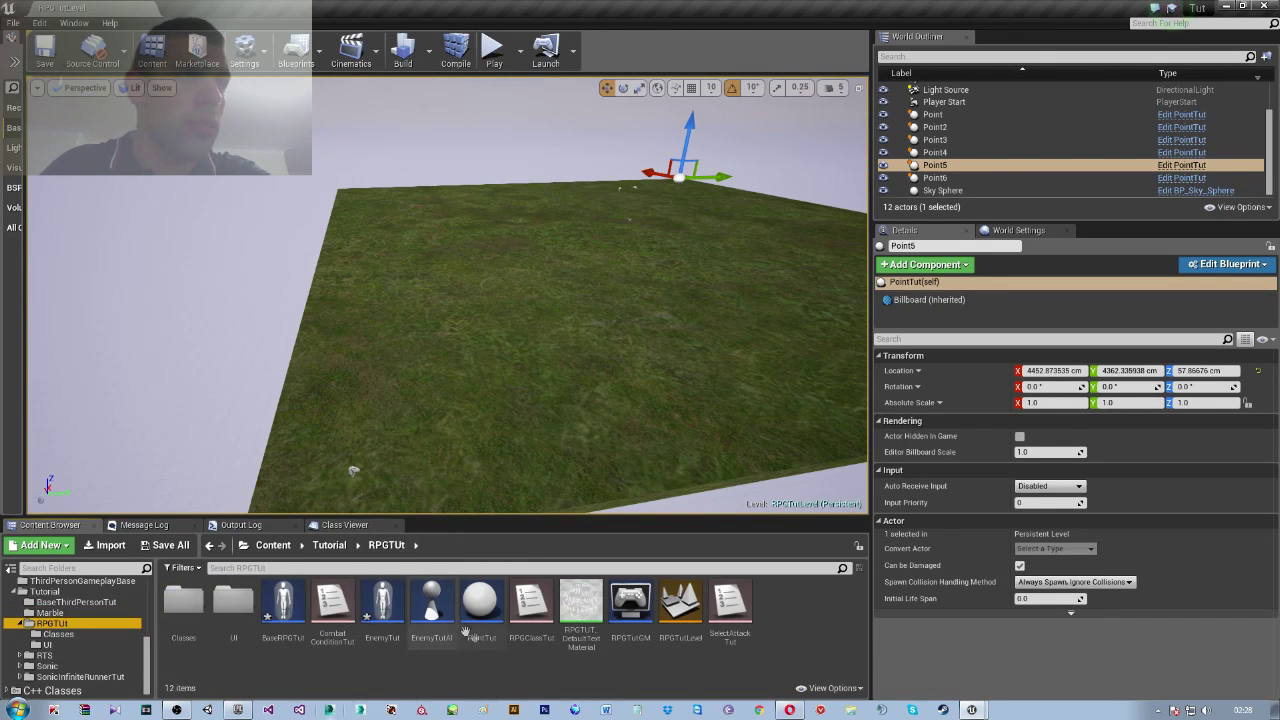
Open the RPGTutGM game mode blueprint in its own maximized window
{"action": "left_click", "coordinate": [630, 605]}
{"action": "double_click", "coordinate": [632, 605]}
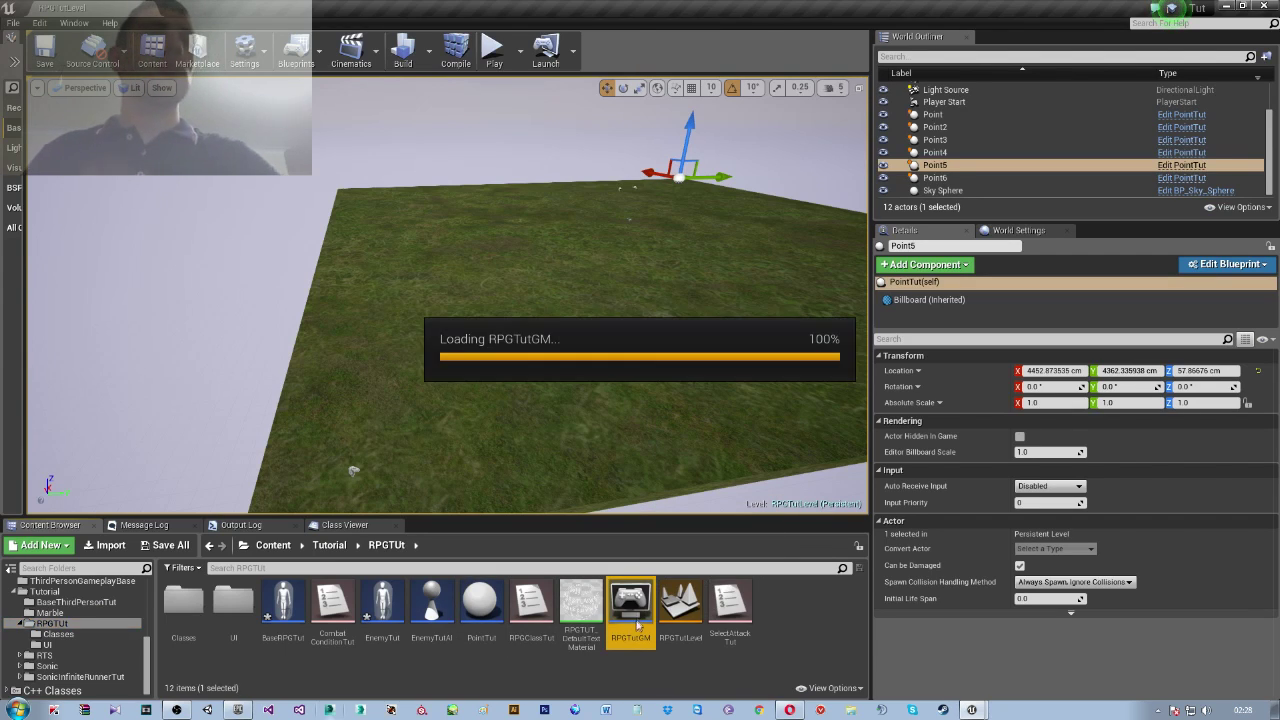
{"action": "left_click_drag", "start_coordinate": [466, 18], "coordinate": [655, 146]}
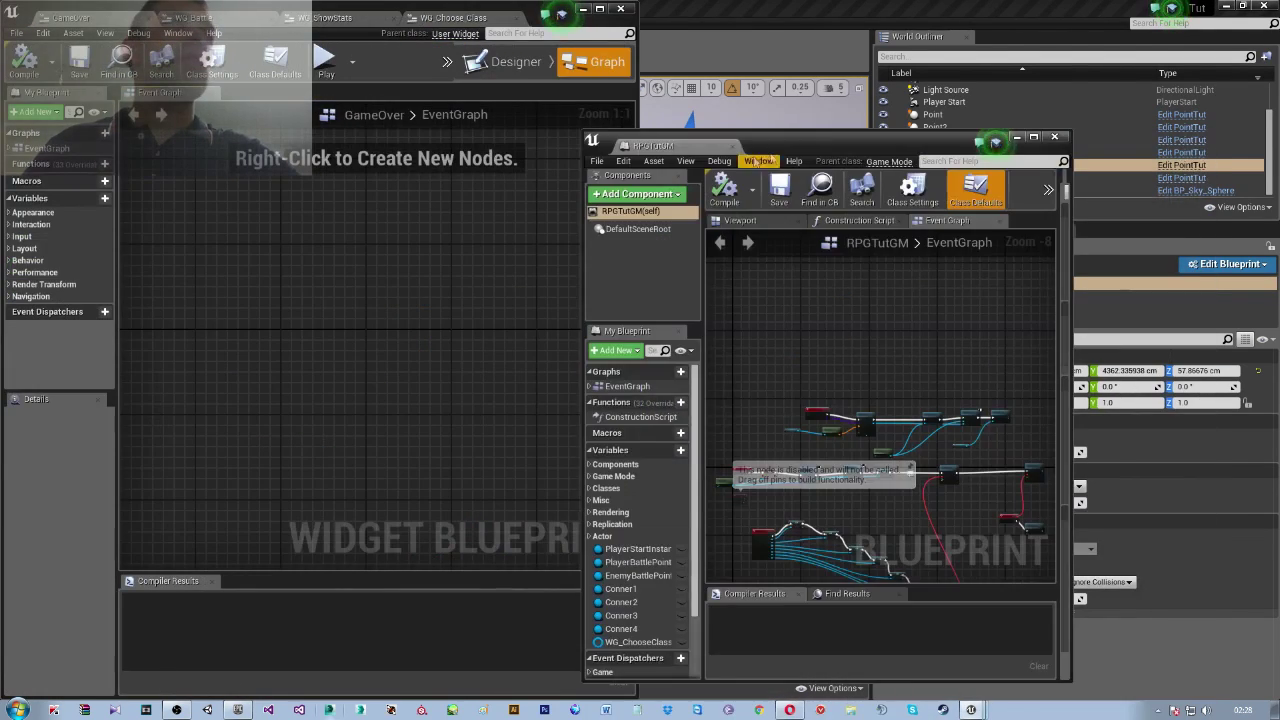
{"action": "double_click", "coordinate": [1000, 140]}
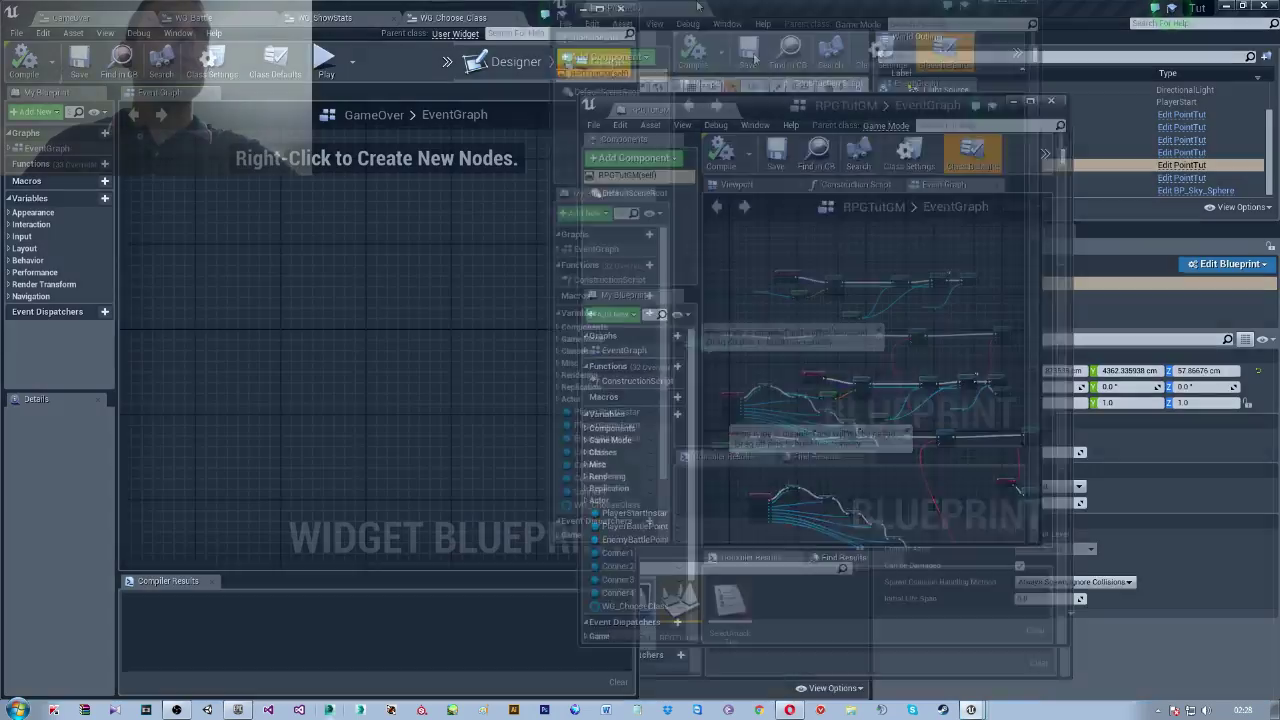
Zoom and pan the EventGraph to the Event BeginPlay widget-creation nodes
{"action": "scroll", "coordinate": [640, 325], "scroll_direction": "up", "scroll_amount": 2}
{"action": "scroll", "coordinate": [640, 325], "scroll_direction": "up", "scroll_amount": 2}
{"action": "scroll", "coordinate": [660, 380], "scroll_direction": "up", "scroll_amount": 2}
{"action": "scroll", "coordinate": [677, 430], "scroll_direction": "up", "scroll_amount": 2}
{"action": "scroll", "coordinate": [677, 430], "scroll_direction": "down", "scroll_amount": 4}
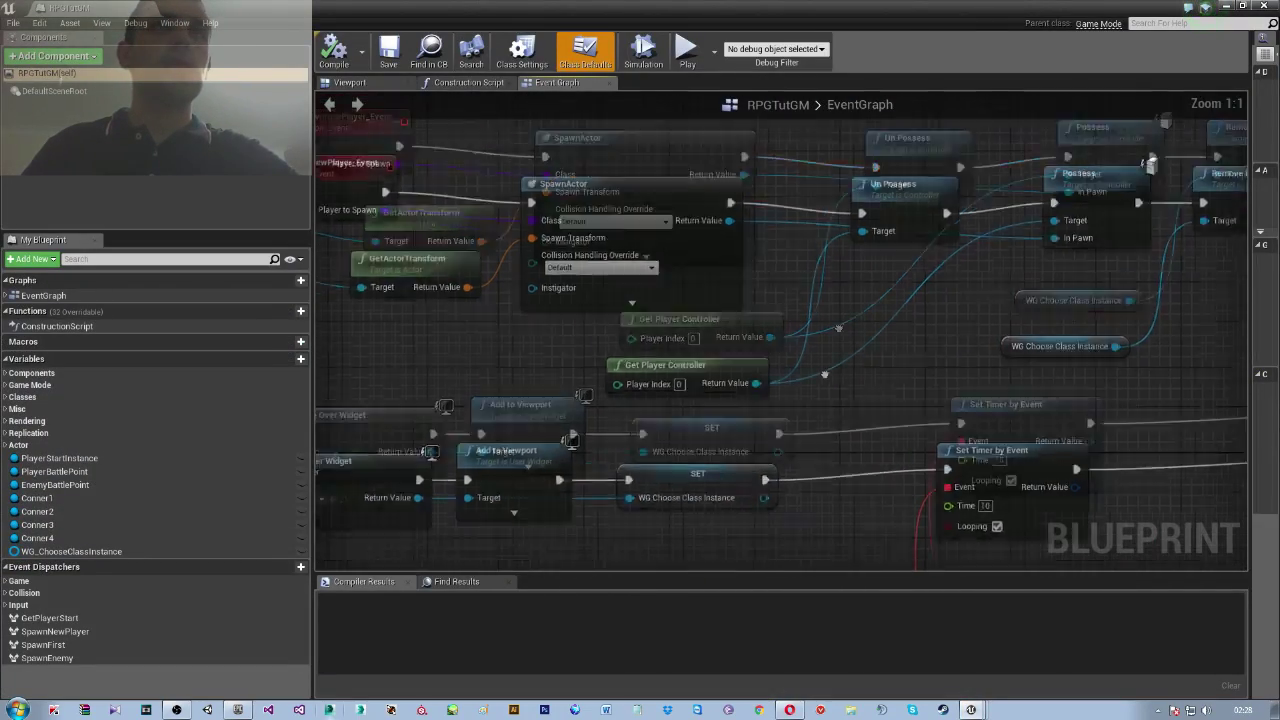
{"action": "scroll", "coordinate": [965, 404], "scroll_direction": "up", "scroll_amount": 2}
{"action": "scroll", "coordinate": [815, 347], "scroll_direction": "down", "scroll_amount": 1}
{"action": "scroll", "coordinate": [815, 347], "scroll_direction": "up", "scroll_amount": 2}
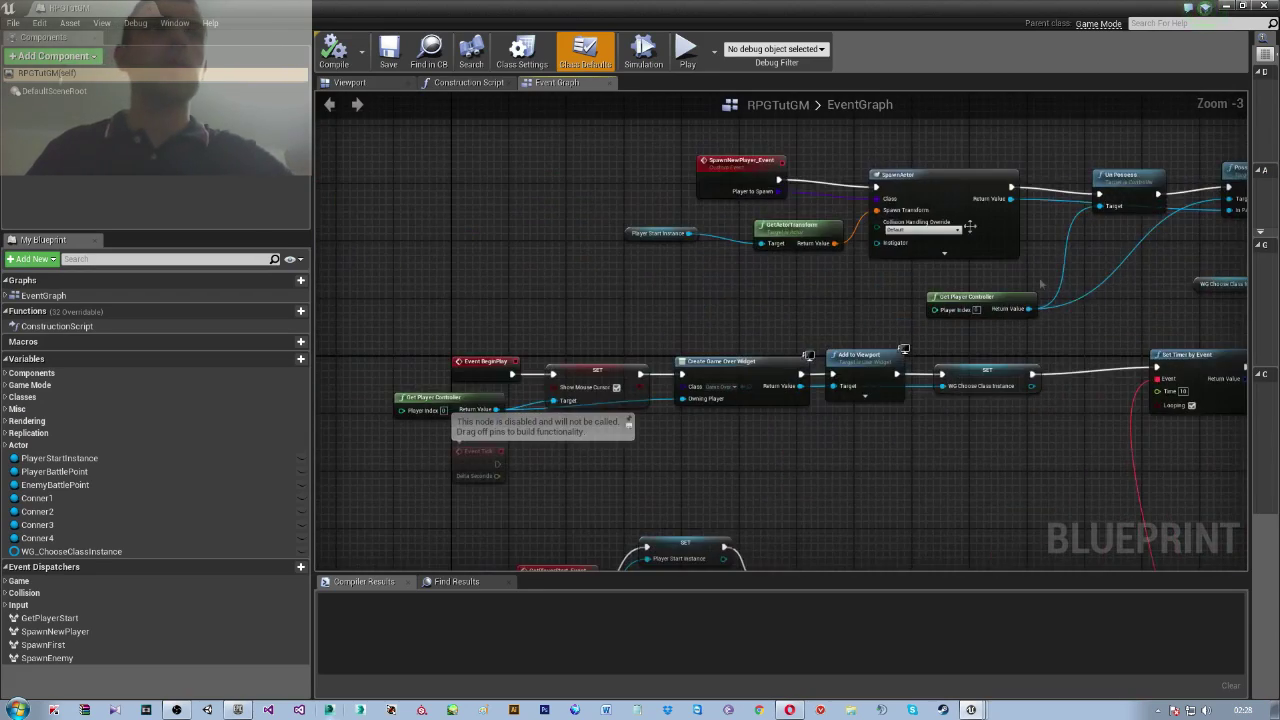
{"action": "scroll", "coordinate": [830, 330], "scroll_direction": "up", "scroll_amount": 1}
{"action": "mouse_move", "coordinate": [854, 304]}
{"action": "right_mouse_down"}
{"action": "mouse_move", "coordinate": [866, 353]}
{"action": "mouse_move", "coordinate": [853, 142]}
{"action": "right_mouse_up"}
{"action": "scroll", "coordinate": [830, 348], "scroll_direction": "down", "scroll_amount": 3}
{"action": "scroll", "coordinate": [830, 348], "scroll_direction": "up", "scroll_amount": 3}
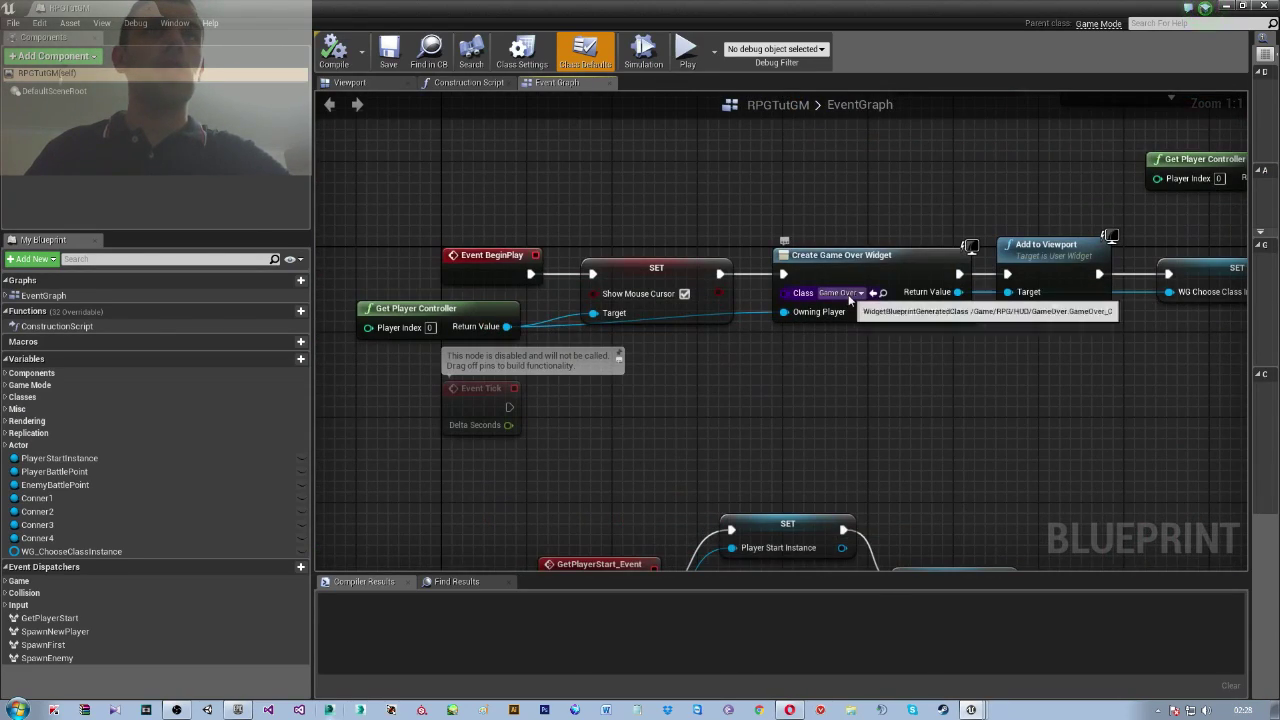
Set the Create Widget node's class to WG_ChooseClass and compile RPGTutGM
{"action": "left_click", "coordinate": [851, 300]}
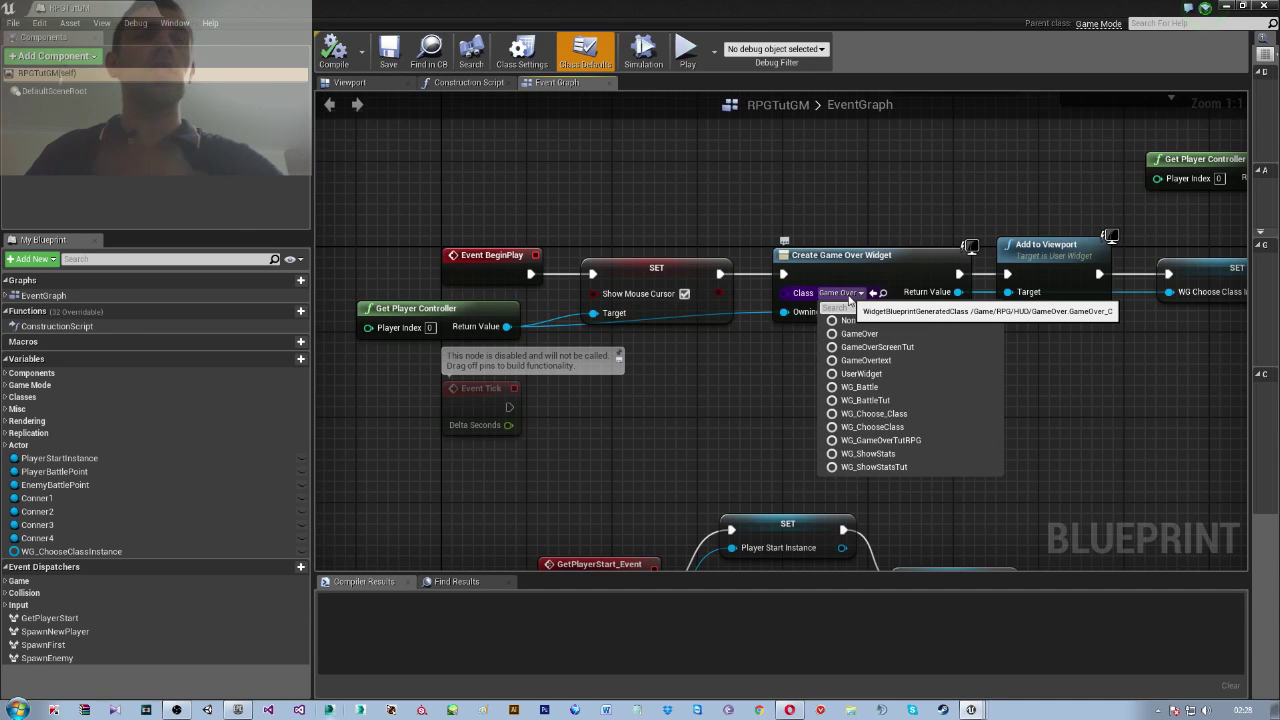
{"action": "left_click", "coordinate": [866, 413]}
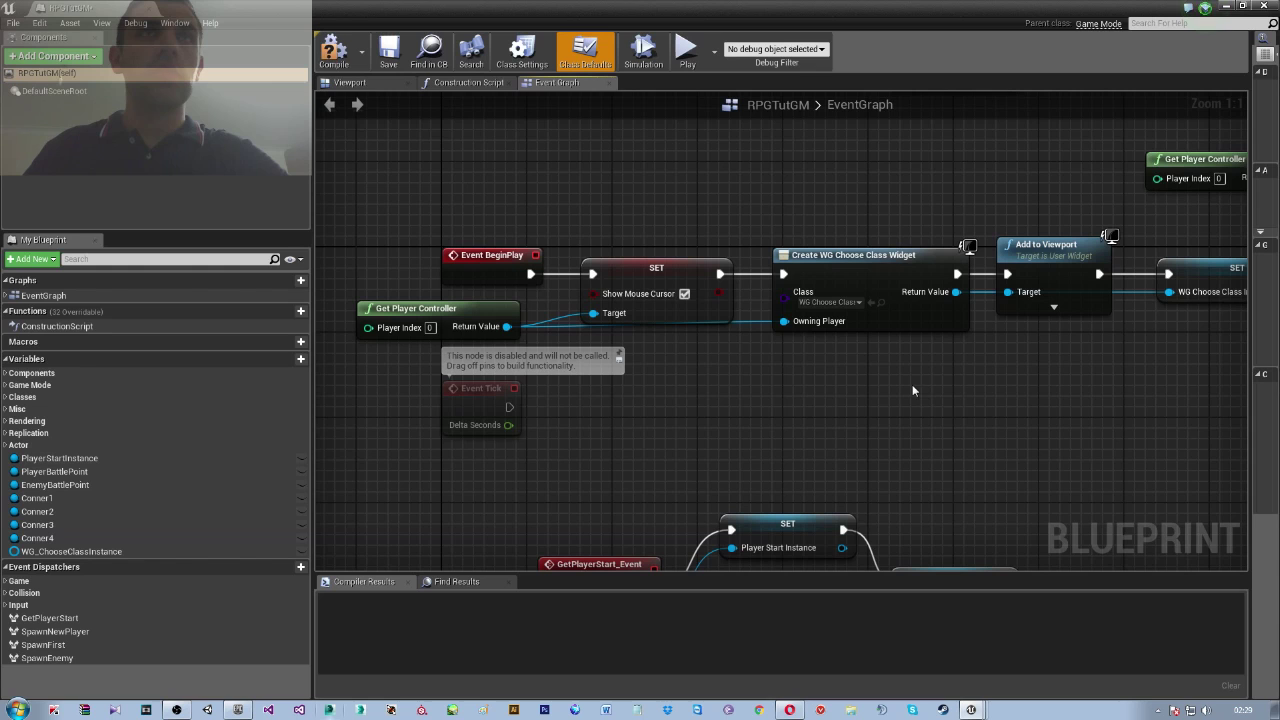
{"action": "left_click", "coordinate": [334, 50]}
Survey the SET chain, SpawnActor and timer nodes, then bring the GameOver widget blueprint forward
{"action": "mouse_move", "coordinate": [854, 422]}
{"action": "right_mouse_down"}
{"action": "mouse_move", "coordinate": [830, 416]}
{"action": "mouse_move", "coordinate": [782, 300]}
{"action": "mouse_move", "coordinate": [603, 381]}
{"action": "right_mouse_up"}
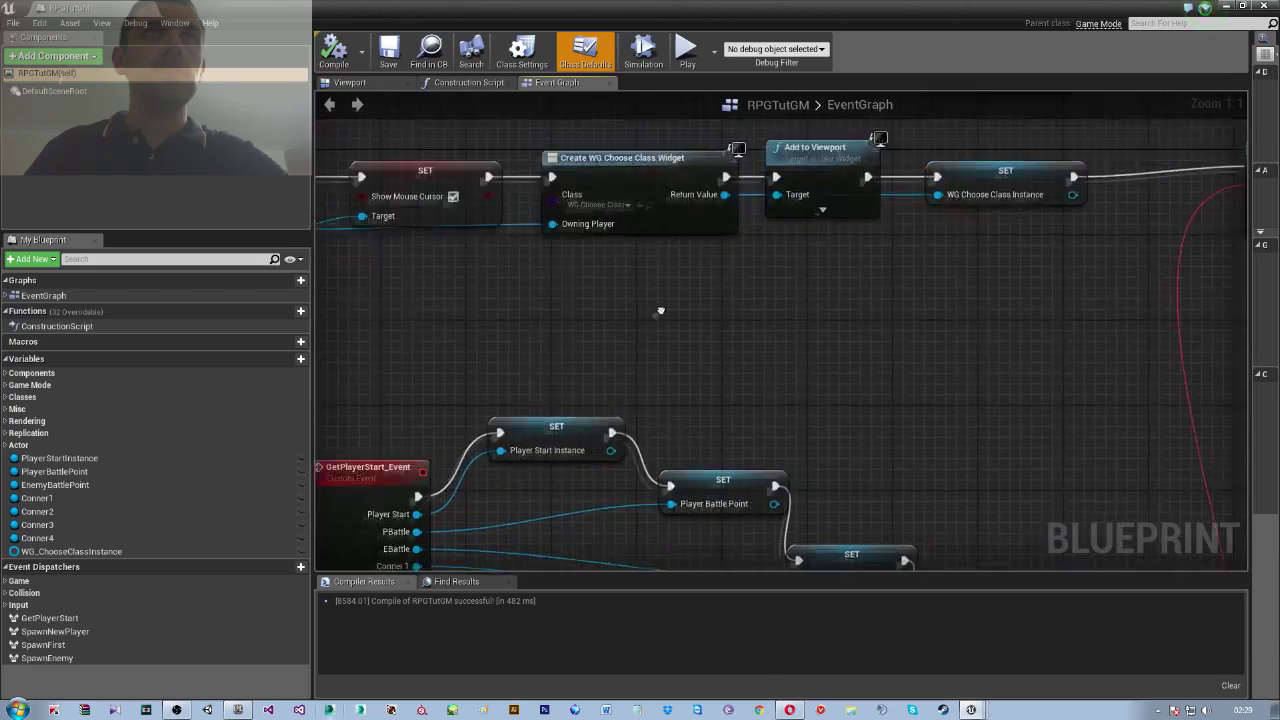
{"action": "scroll", "coordinate": [680, 426], "scroll_direction": "down", "scroll_amount": 2}
{"action": "scroll", "coordinate": [700, 398], "scroll_direction": "up", "scroll_amount": 2}
{"action": "scroll", "coordinate": [700, 398], "scroll_direction": "down", "scroll_amount": 4}
{"action": "mouse_move", "coordinate": [848, 300]}
{"action": "right_mouse_down"}
{"action": "mouse_move", "coordinate": [524, 328]}
{"action": "mouse_move", "coordinate": [560, 120]}
{"action": "right_mouse_up"}
{"action": "scroll", "coordinate": [760, 280], "scroll_direction": "up", "scroll_amount": 4}
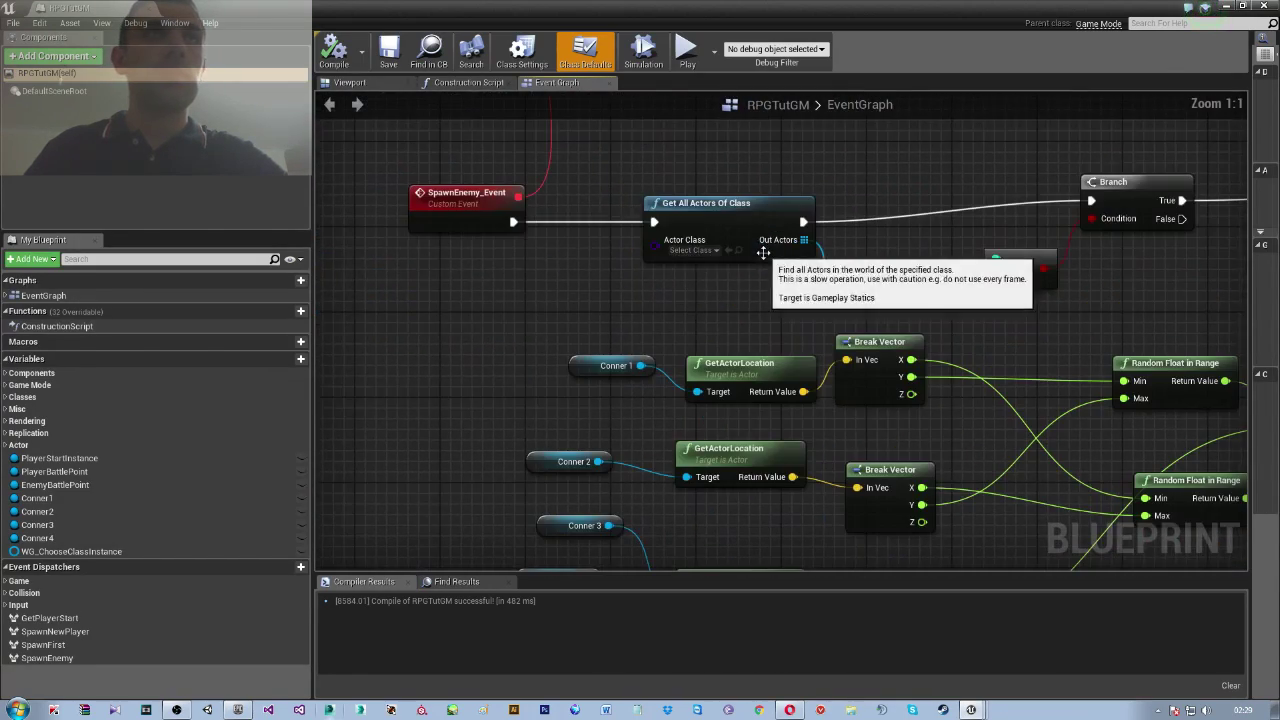
{"action": "scroll", "coordinate": [818, 312], "scroll_direction": "down", "scroll_amount": 3}
{"action": "scroll", "coordinate": [809, 212], "scroll_direction": "down", "scroll_amount": 3}
{"action": "mouse_move", "coordinate": [809, 212]}
{"action": "right_mouse_down"}
{"action": "mouse_move", "coordinate": [872, 423]}
{"action": "mouse_move", "coordinate": [829, 386]}
{"action": "right_mouse_up"}
{"action": "scroll", "coordinate": [872, 423], "scroll_direction": "up", "scroll_amount": 4}
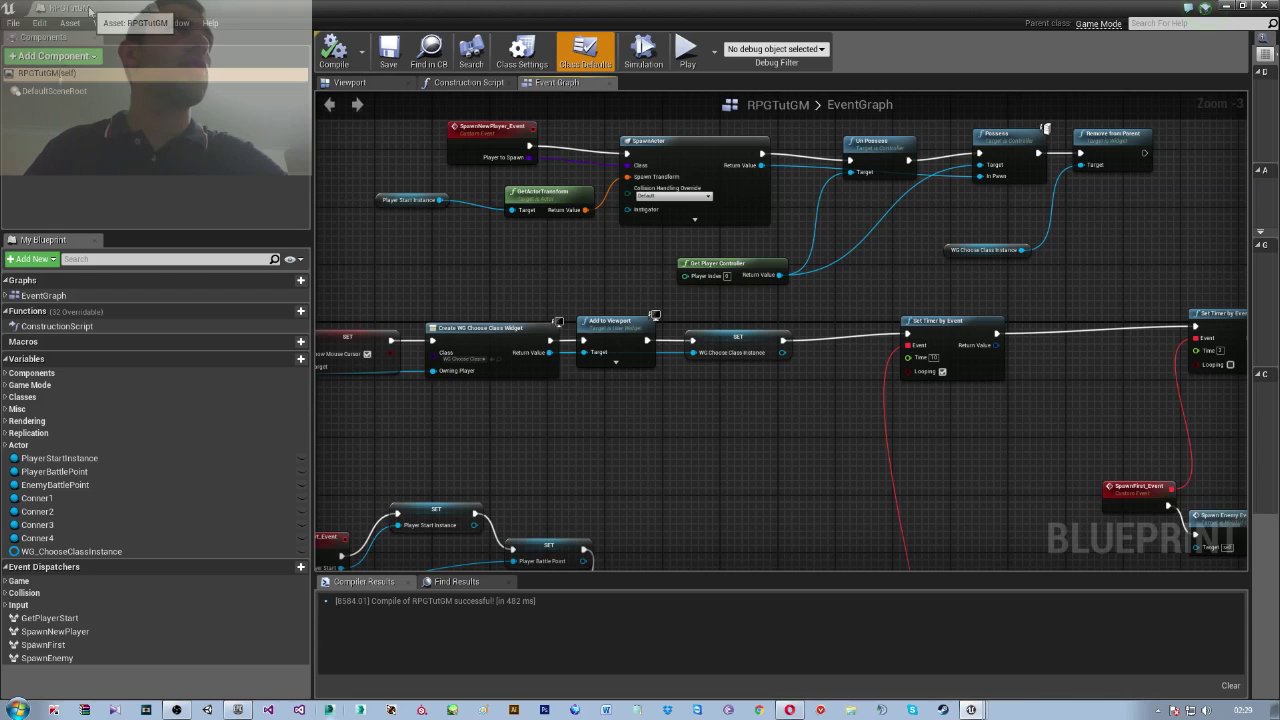
{"action": "left_click", "coordinate": [155, 12]}
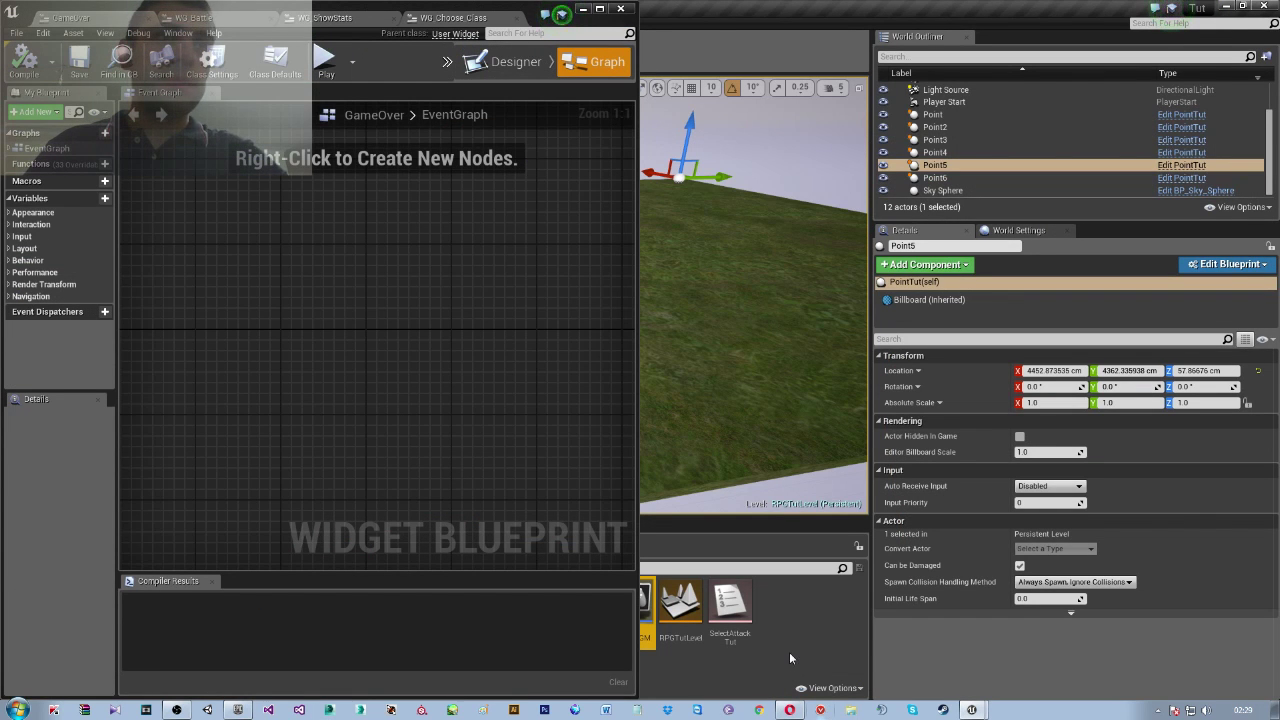
Open the PlayerBaseRPGTut blueprint from the Classes folder, maximized
{"action": "left_click", "coordinate": [584, 10]}
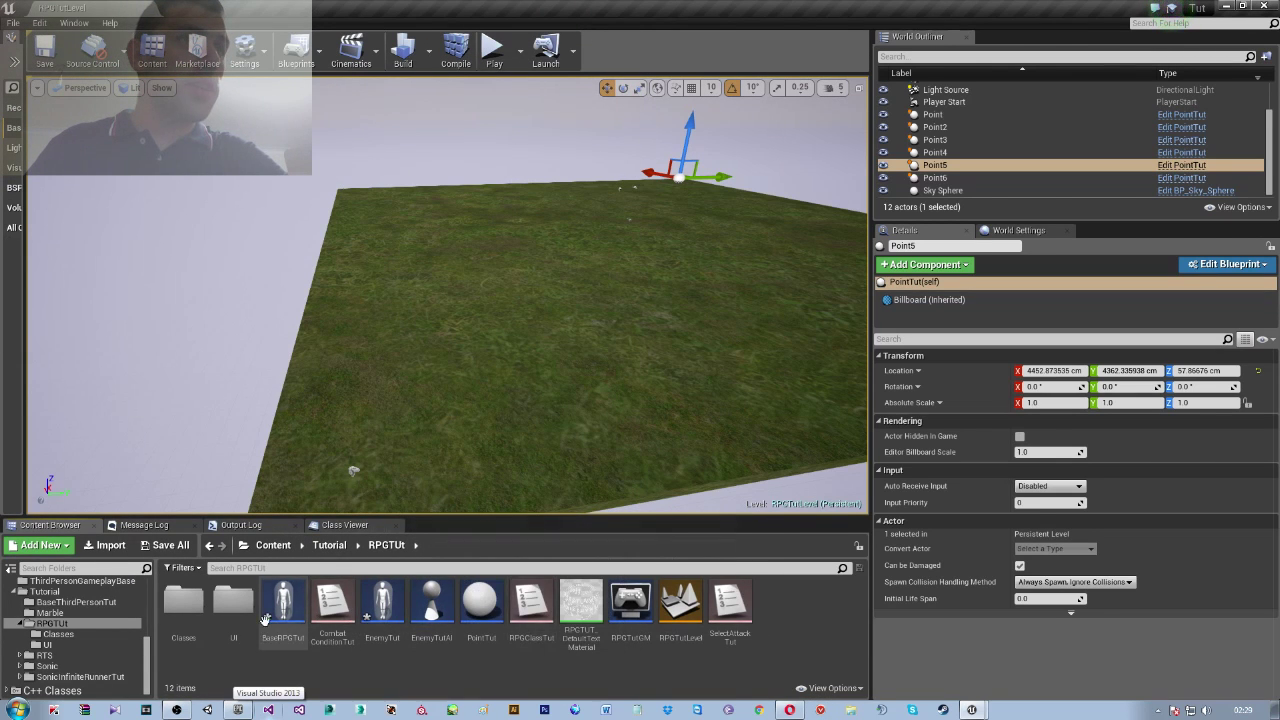
{"action": "double_click", "coordinate": [172, 608]}
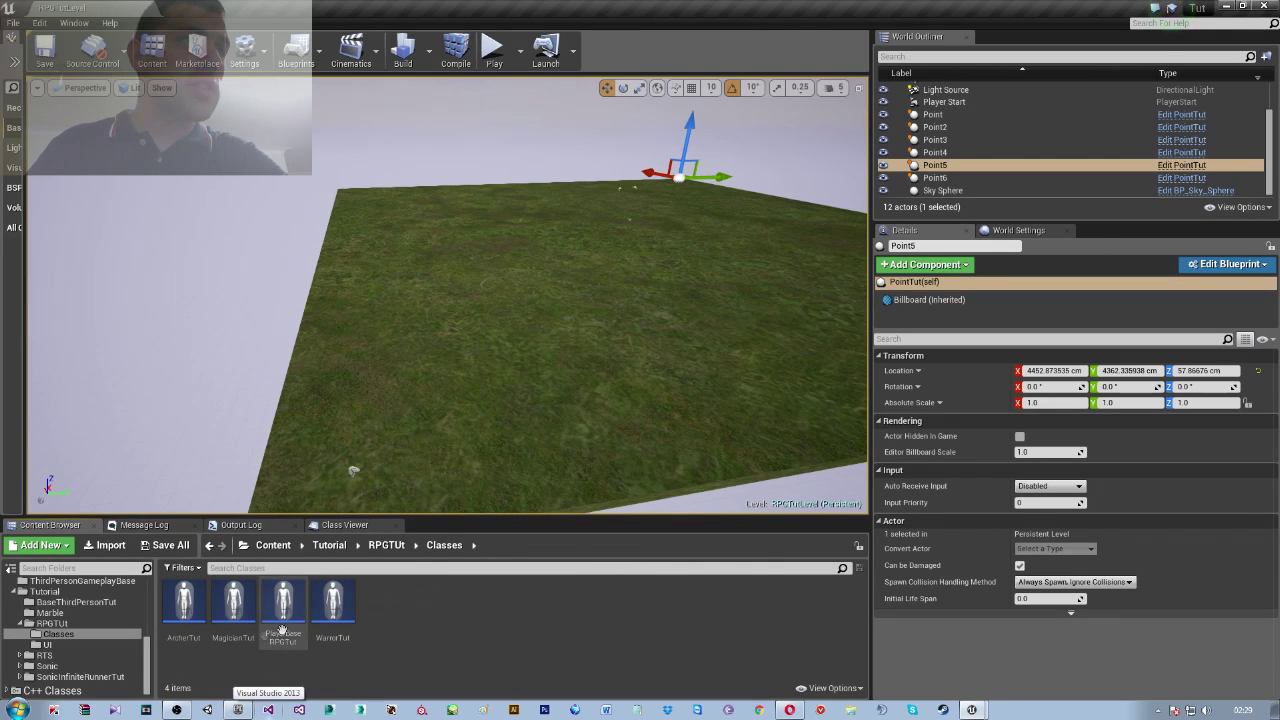
{"action": "double_click", "coordinate": [283, 606]}
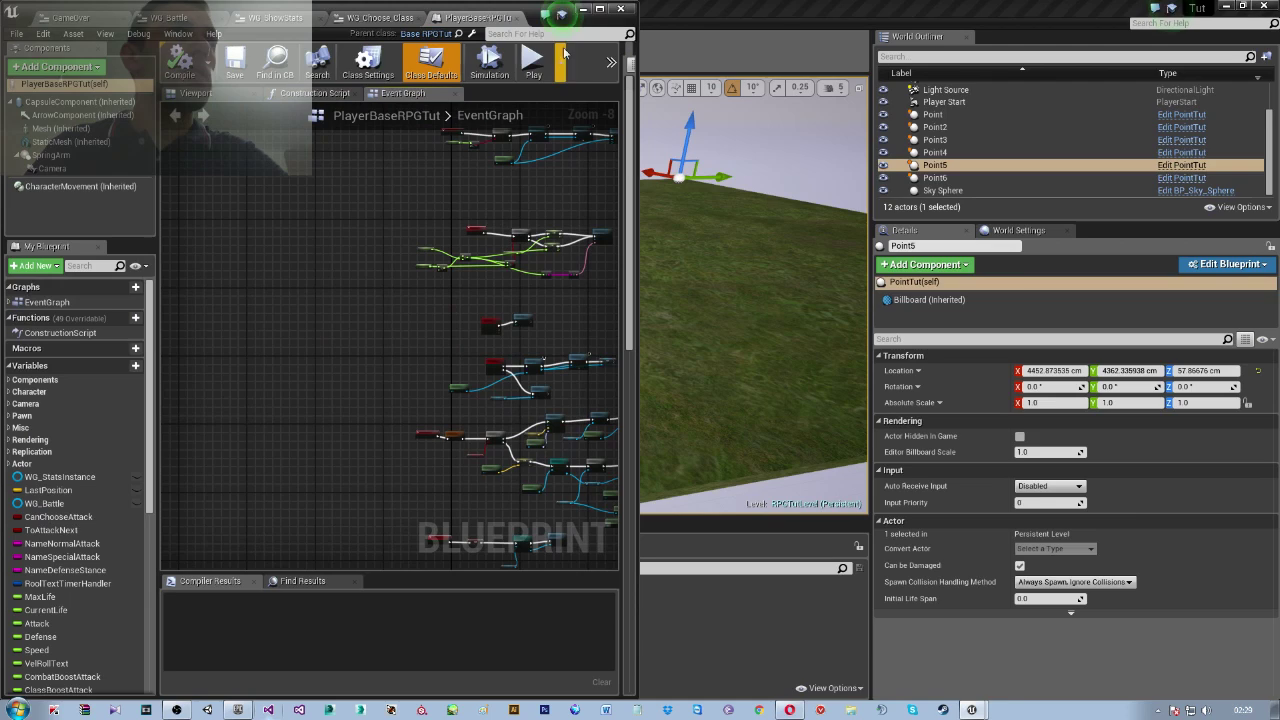
{"action": "left_click", "coordinate": [598, 10]}
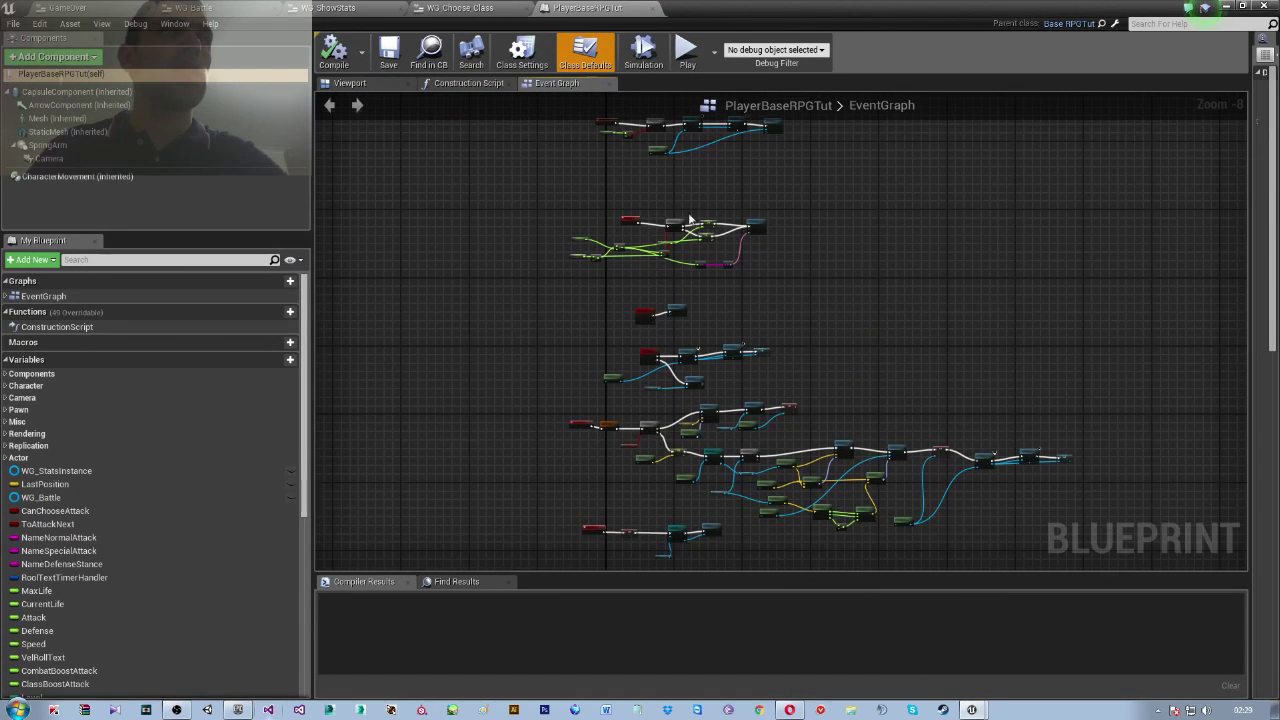
Make the death event create WG_GameOverTutRPG and compile PlayerBaseRPGTut
{"action": "scroll", "coordinate": [723, 398], "scroll_direction": "up", "scroll_amount": 5}
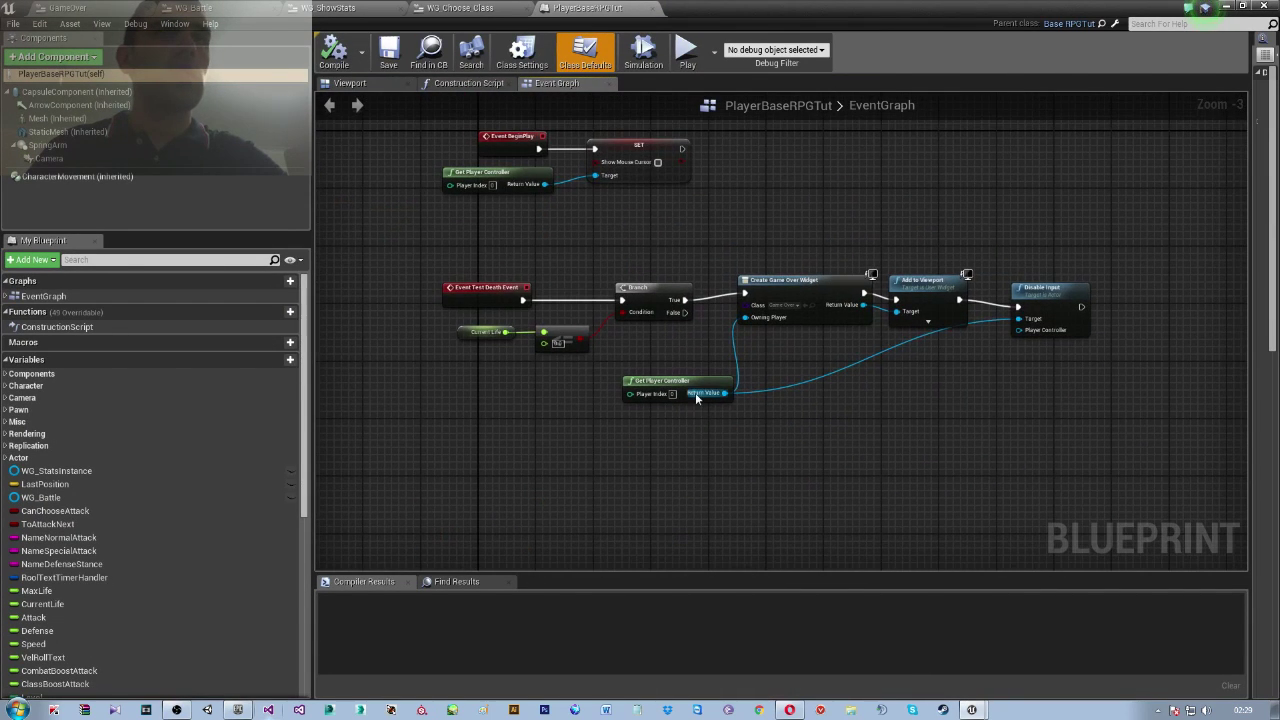
{"action": "scroll", "coordinate": [775, 310], "scroll_direction": "up", "scroll_amount": 4}
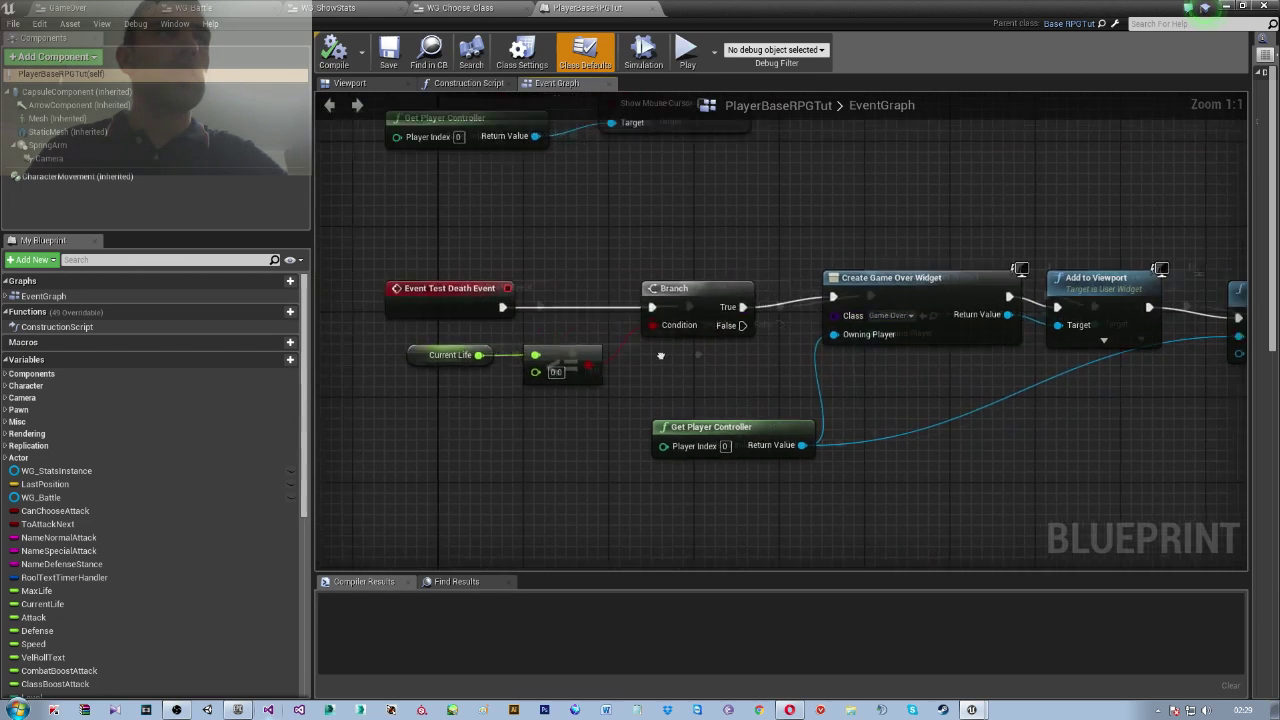
{"action": "right_click_drag", "start_coordinate": [571, 350], "coordinate": [577, 418]}
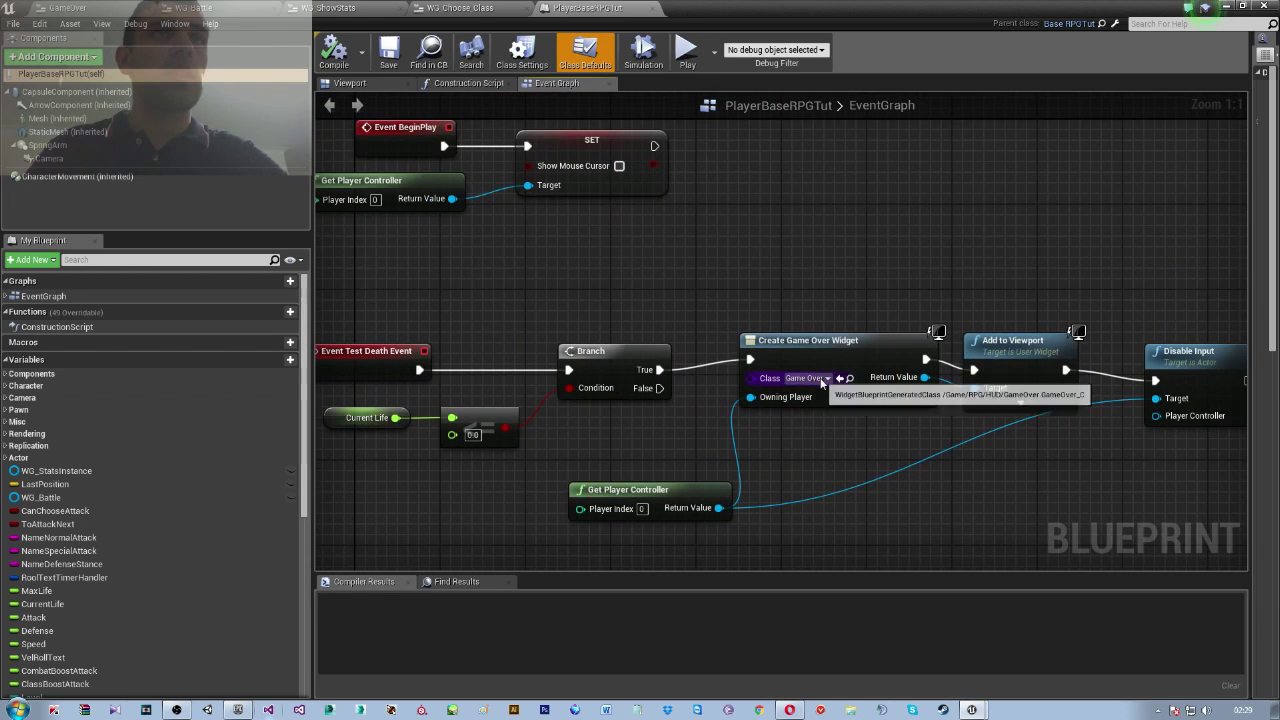
{"action": "left_click", "coordinate": [822, 381]}
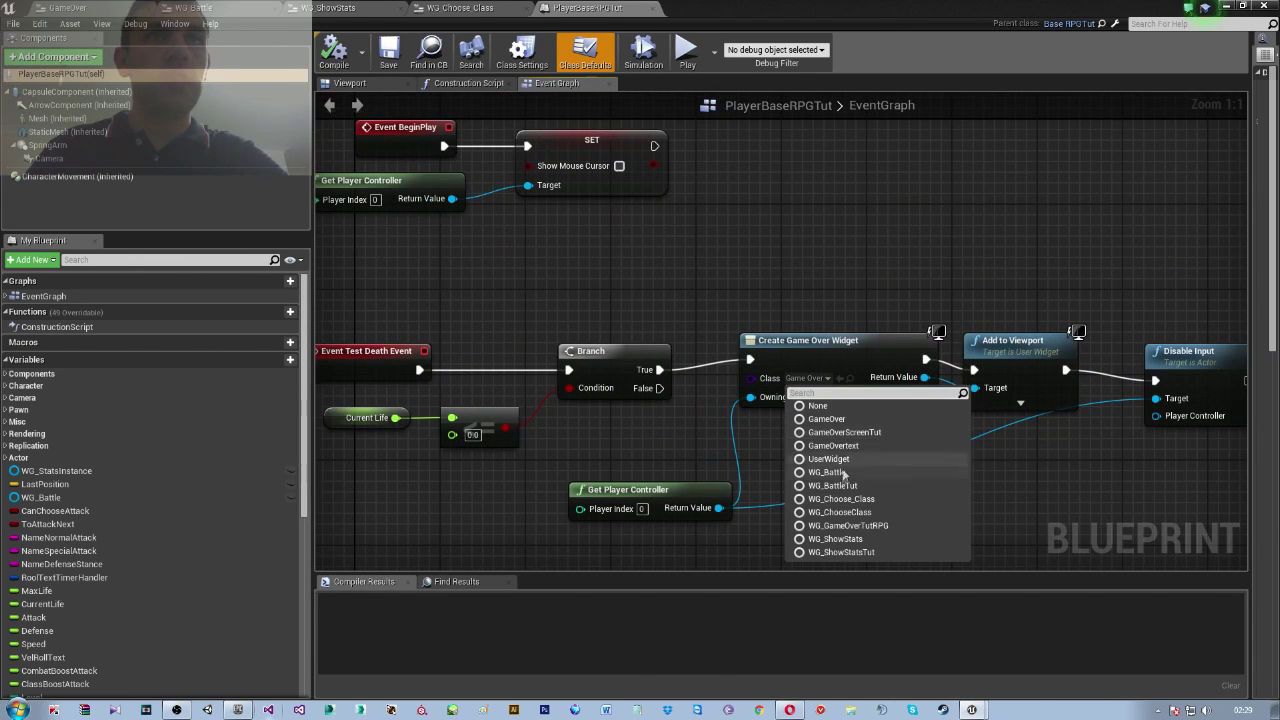
{"action": "left_click", "coordinate": [842, 528]}
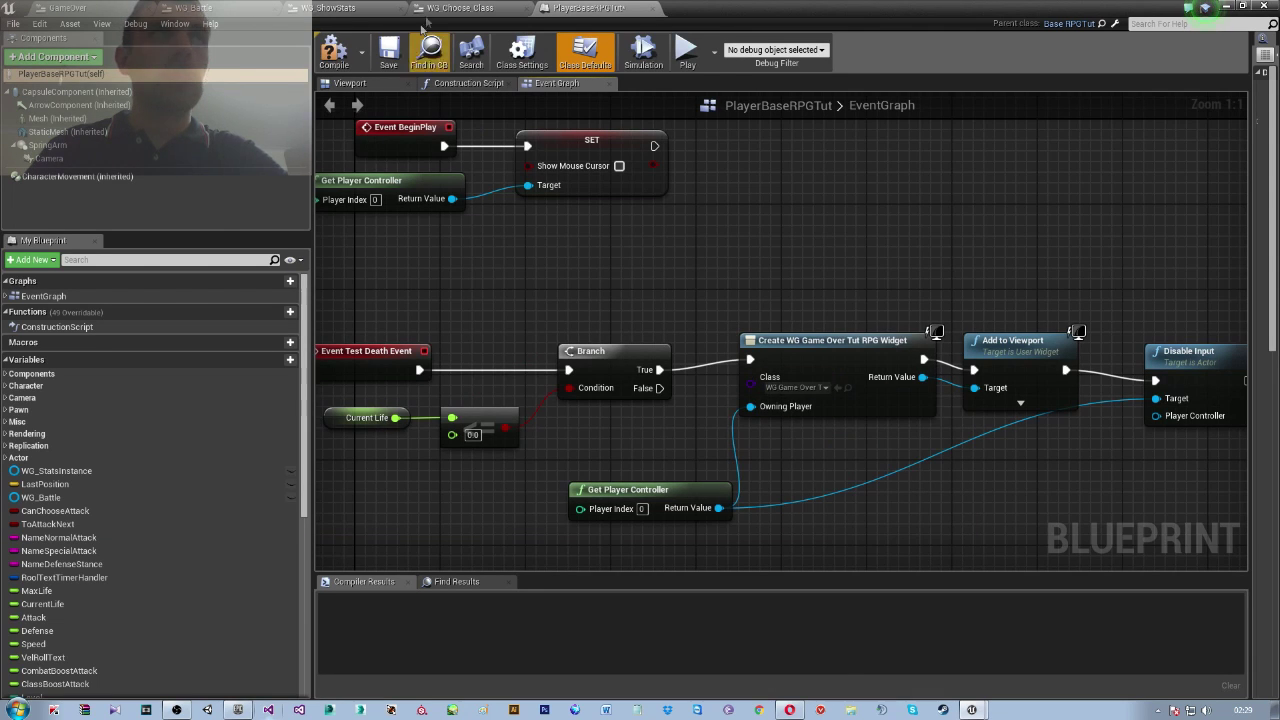
{"action": "left_click", "coordinate": [336, 52]}
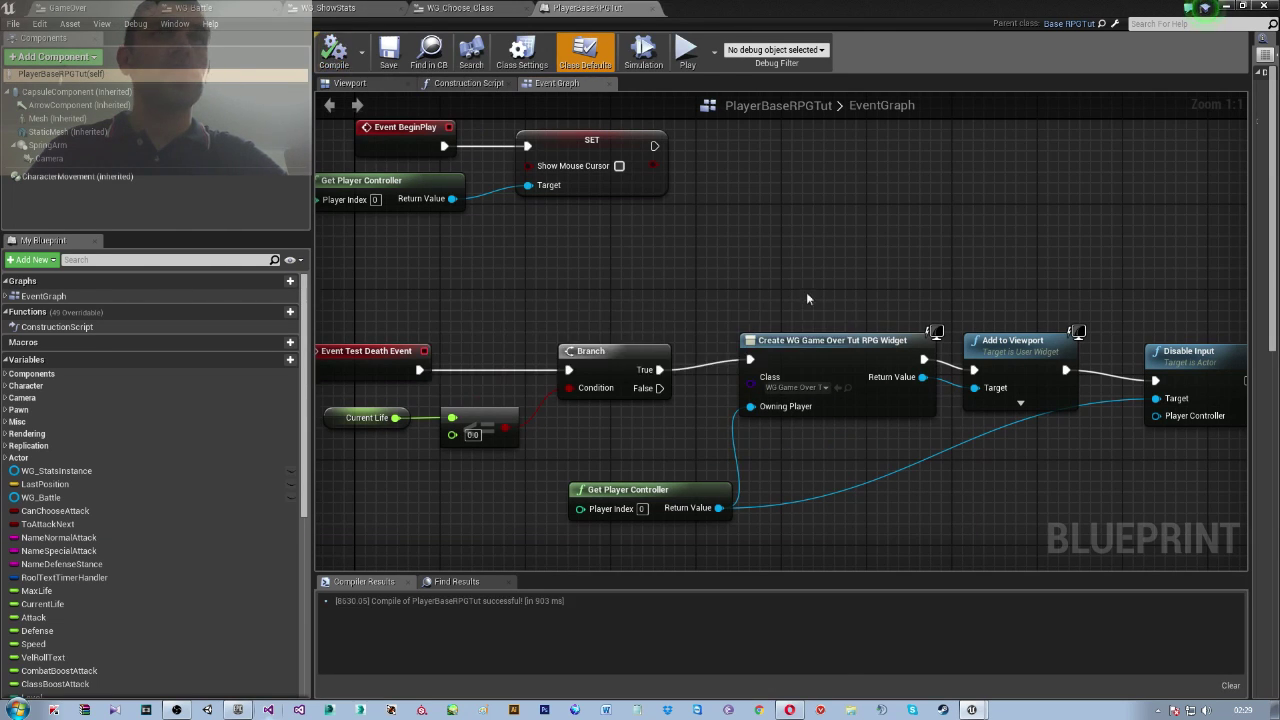
Zoom to the InputAction ShowStats nodes and open its widget class choices
{"action": "scroll", "coordinate": [819, 319], "scroll_direction": "down", "scroll_amount": 2}
{"action": "scroll", "coordinate": [812, 376], "scroll_direction": "down", "scroll_amount": 2}
{"action": "scroll", "coordinate": [780, 320], "scroll_direction": "down", "scroll_amount": 2}
{"action": "scroll", "coordinate": [747, 265], "scroll_direction": "down", "scroll_amount": 1}
{"action": "scroll", "coordinate": [747, 265], "scroll_direction": "up", "scroll_amount": 7}
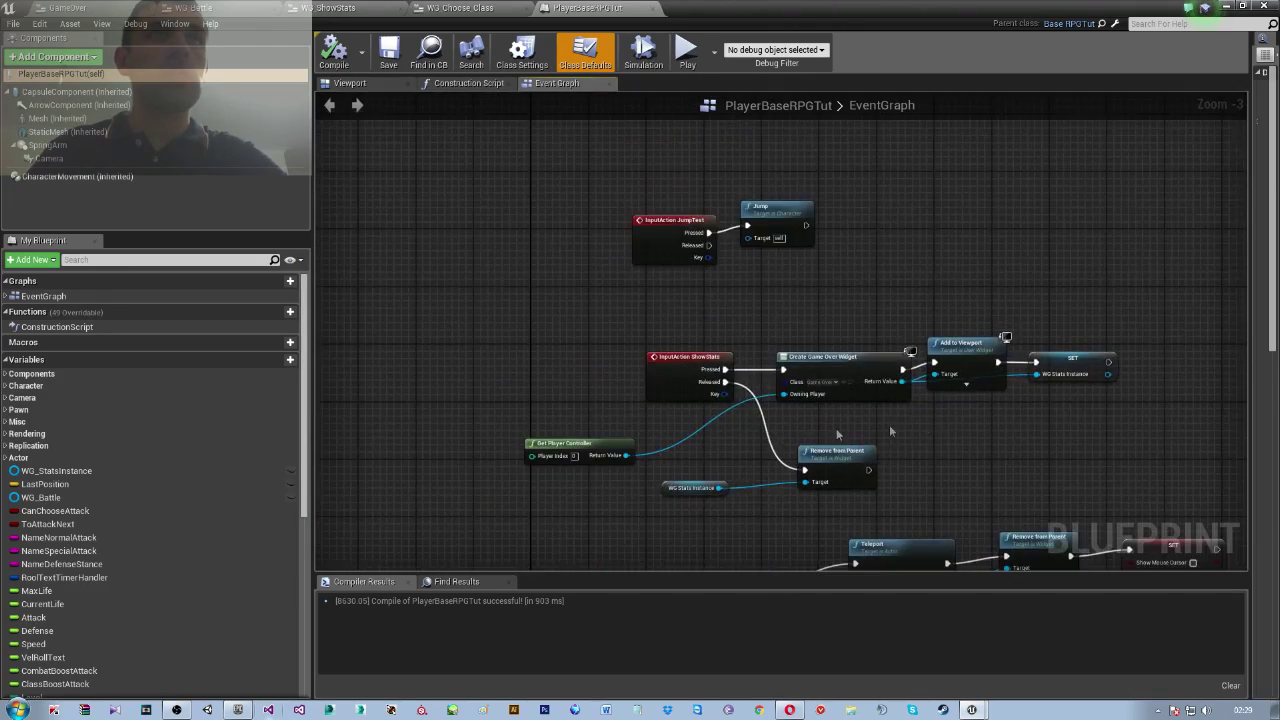
{"action": "scroll", "coordinate": [889, 431], "scroll_direction": "up", "scroll_amount": 1}
{"action": "left_click", "coordinate": [830, 376]}
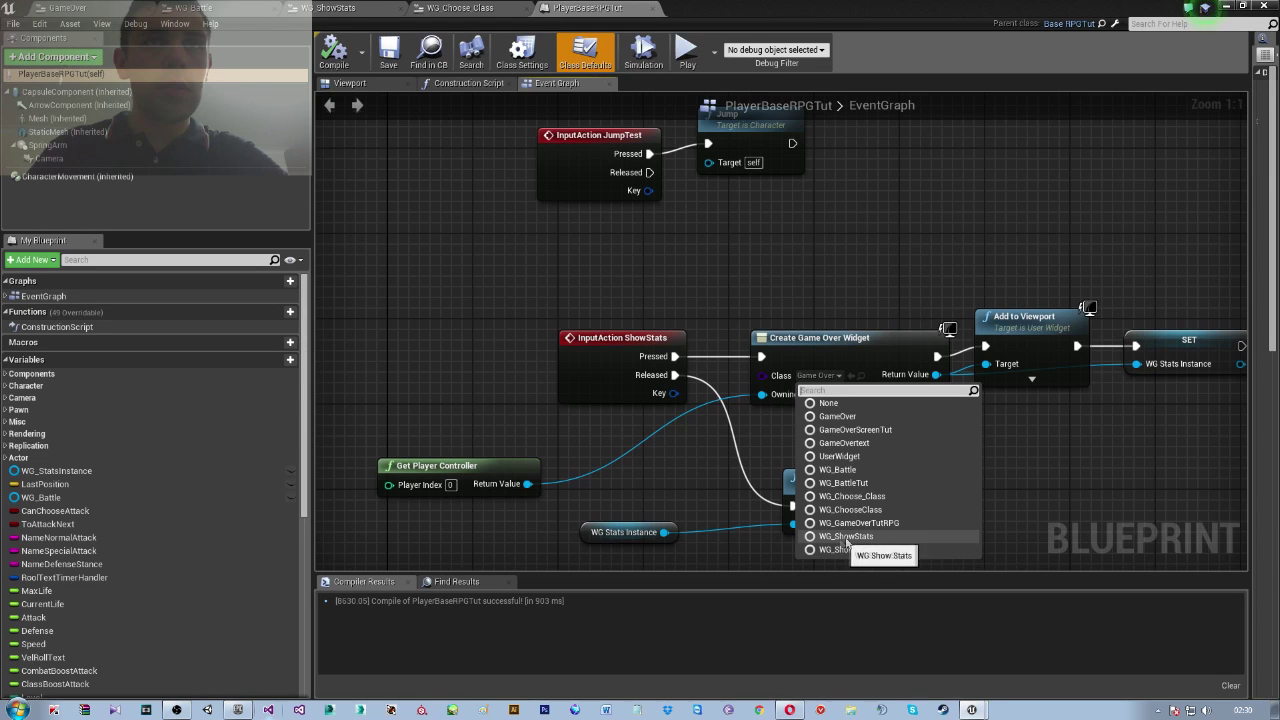
Set the ShowStats widget class to WG_ShowStatsTut and the battle widget class to WG_BattleTut
{"action": "left_click", "coordinate": [865, 551]}
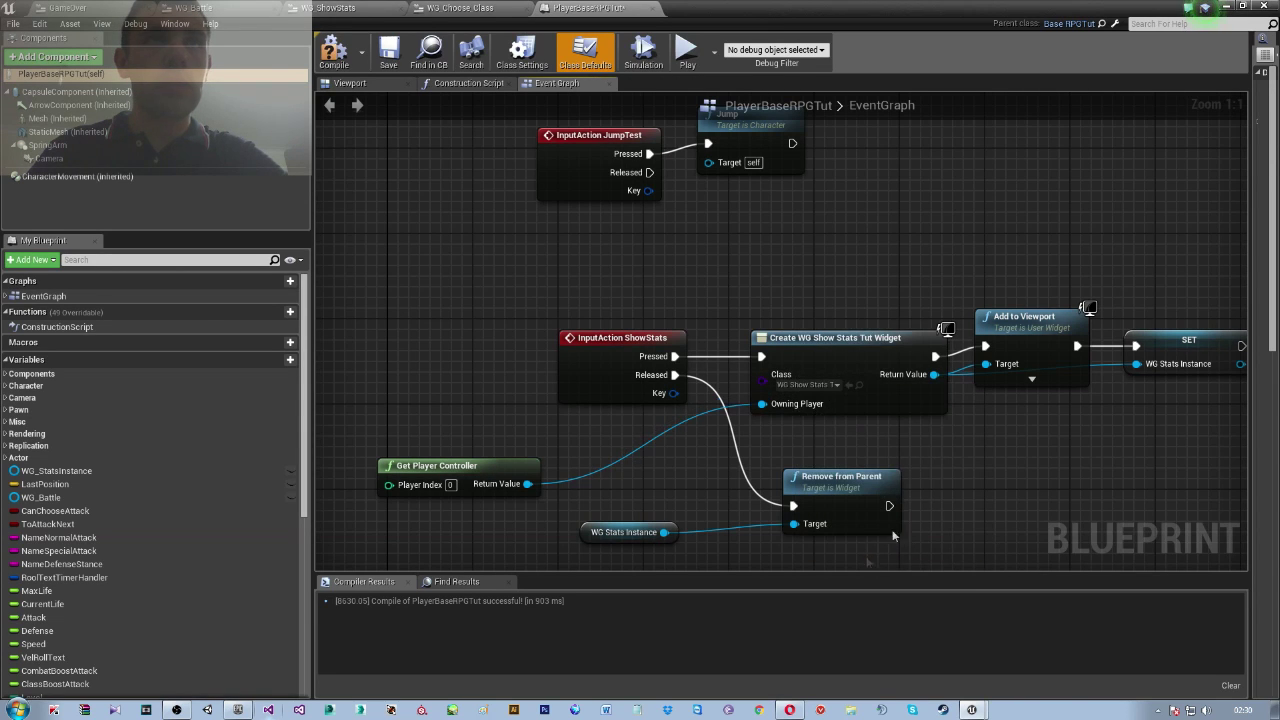
{"action": "scroll", "coordinate": [866, 562], "scroll_direction": "down", "scroll_amount": 3}
{"action": "mouse_move", "coordinate": [975, 405]}
{"action": "right_mouse_down"}
{"action": "mouse_move", "coordinate": [803, 214]}
{"action": "mouse_move", "coordinate": [828, 400]}
{"action": "right_mouse_up"}
{"action": "scroll", "coordinate": [828, 400], "scroll_direction": "up", "scroll_amount": 2}
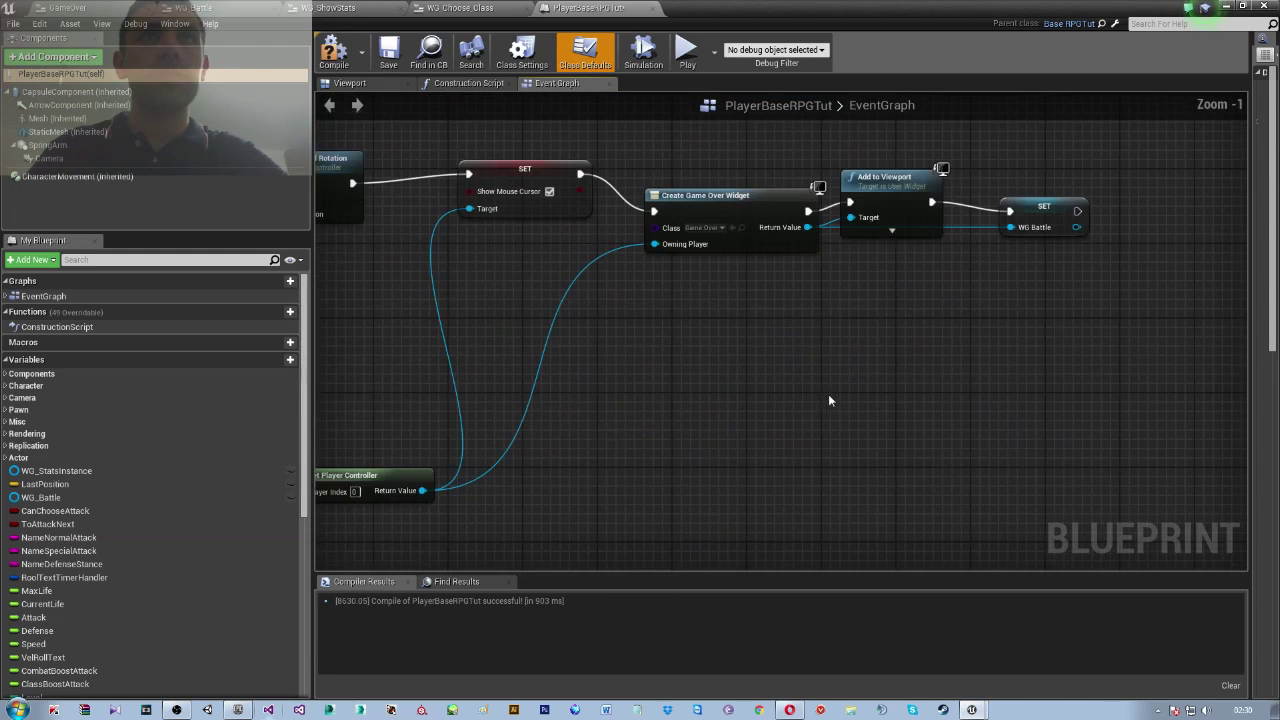
{"action": "right_click_drag", "start_coordinate": [771, 337], "coordinate": [728, 423]}
{"action": "scroll", "coordinate": [728, 423], "scroll_direction": "up", "scroll_amount": 1}
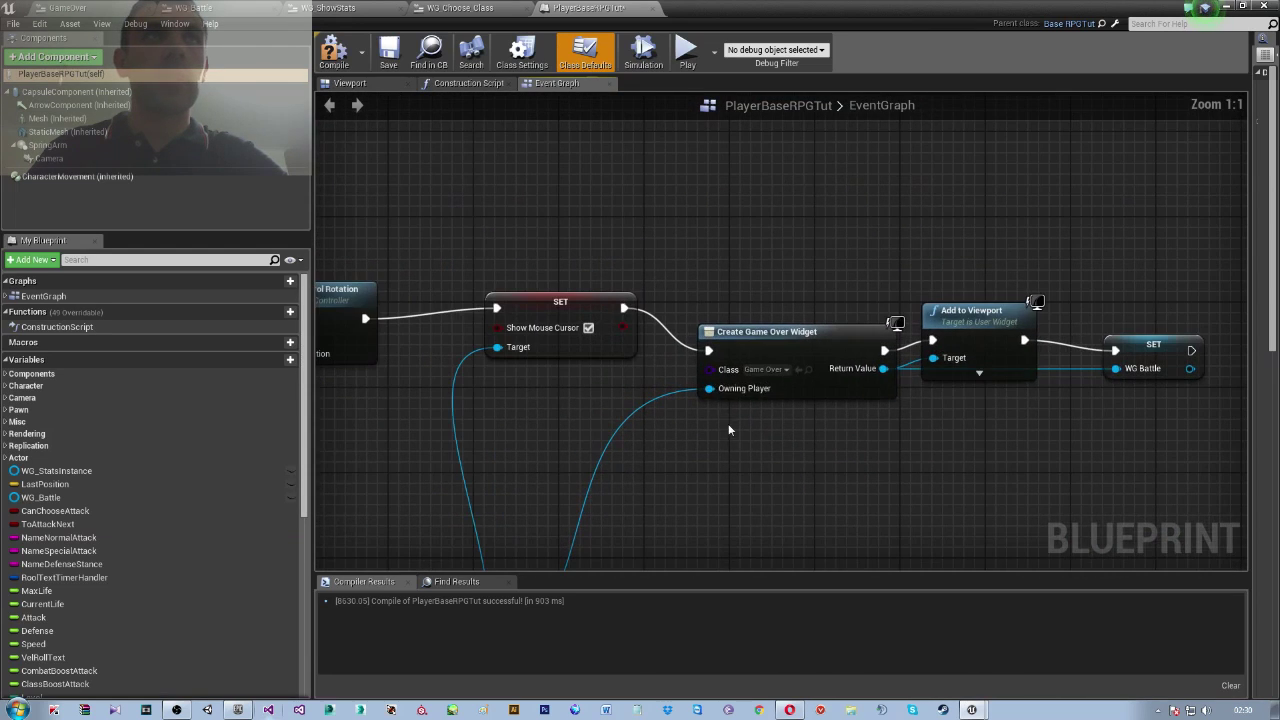
{"action": "left_click", "coordinate": [774, 369]}
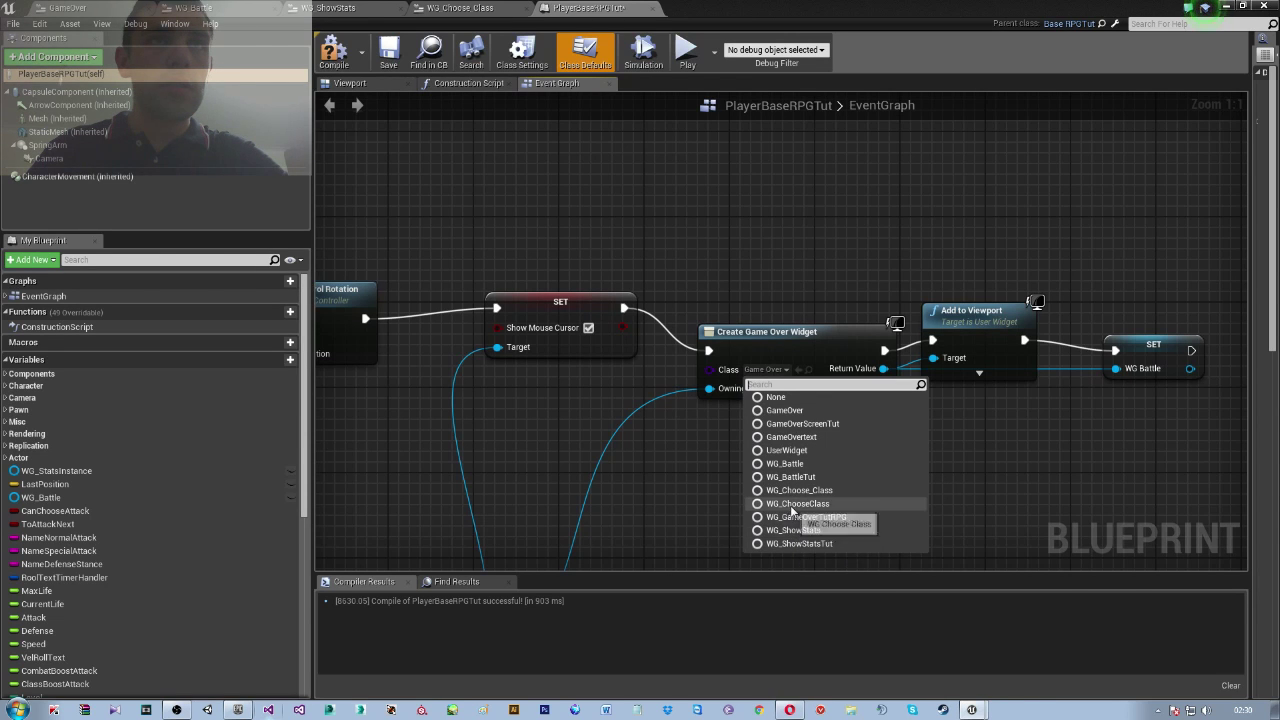
{"action": "left_click", "coordinate": [790, 477]}
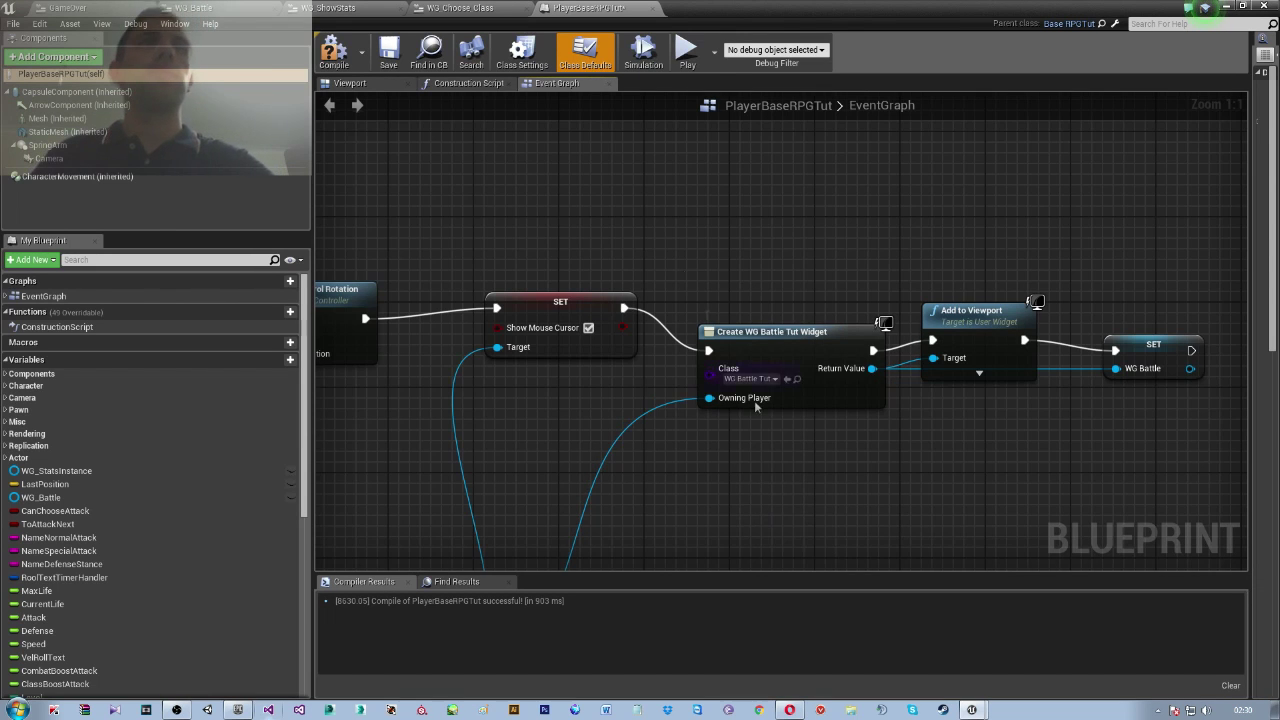
Recompile PlayerBaseRPGTut and inspect the WG_StatsInstance and WG_Battle variables
{"action": "right_click_drag", "start_coordinate": [639, 231], "coordinate": [817, 176]}
{"action": "scroll", "coordinate": [637, 231], "scroll_direction": "down", "scroll_amount": 4}
{"action": "left_click", "coordinate": [340, 58]}
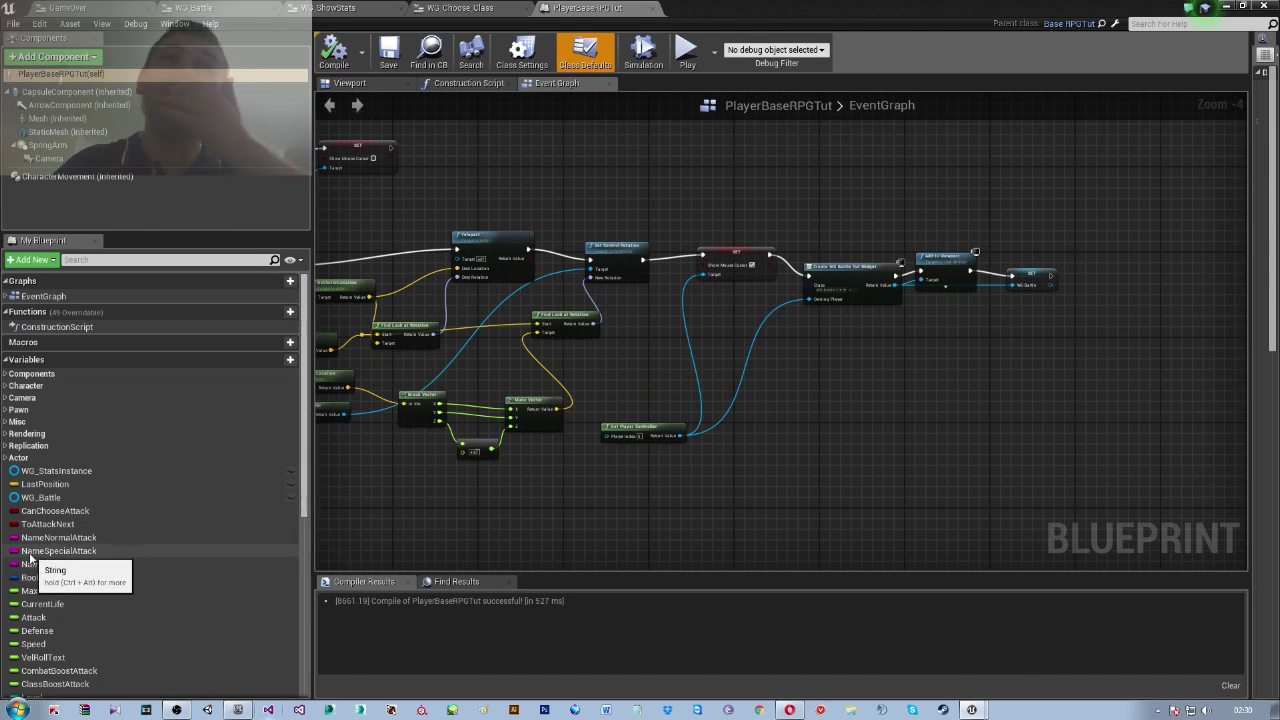
{"action": "left_click", "coordinate": [50, 470]}
{"action": "left_click", "coordinate": [60, 497]}
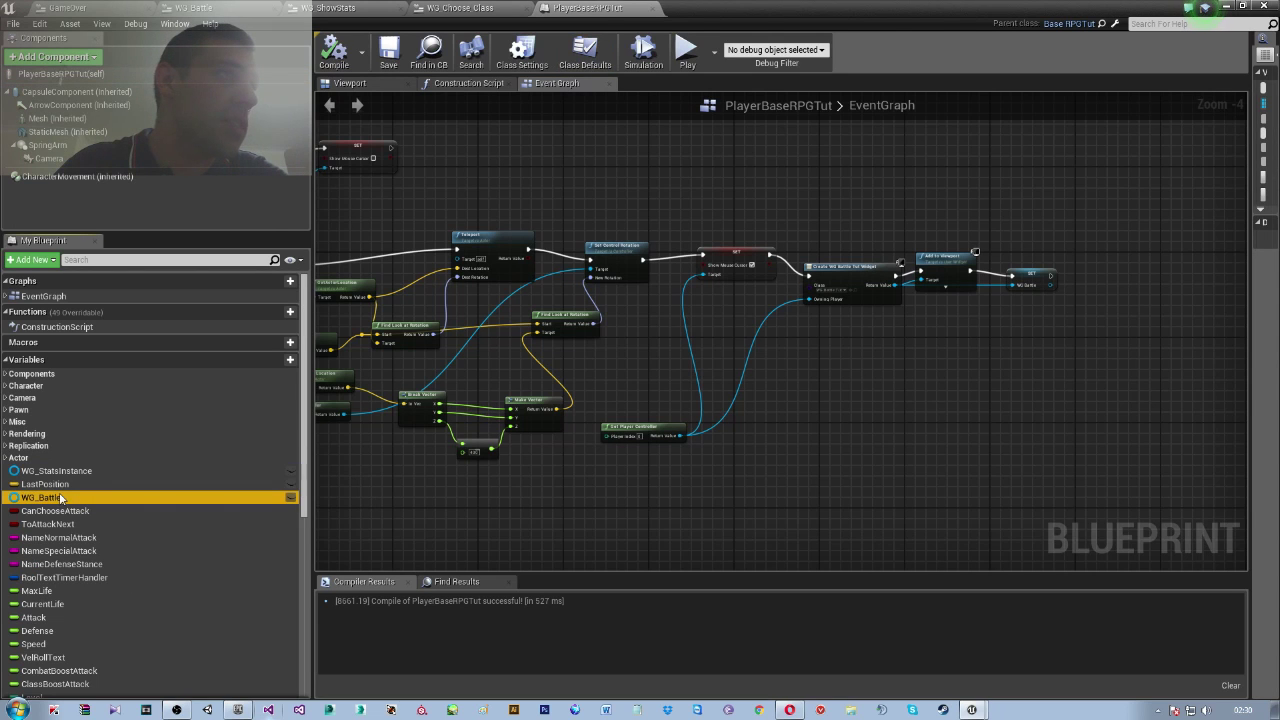
{"action": "scroll", "coordinate": [93, 528], "scroll_direction": "down", "scroll_amount": 2}
{"action": "scroll", "coordinate": [93, 528], "scroll_direction": "down", "scroll_amount": 2}
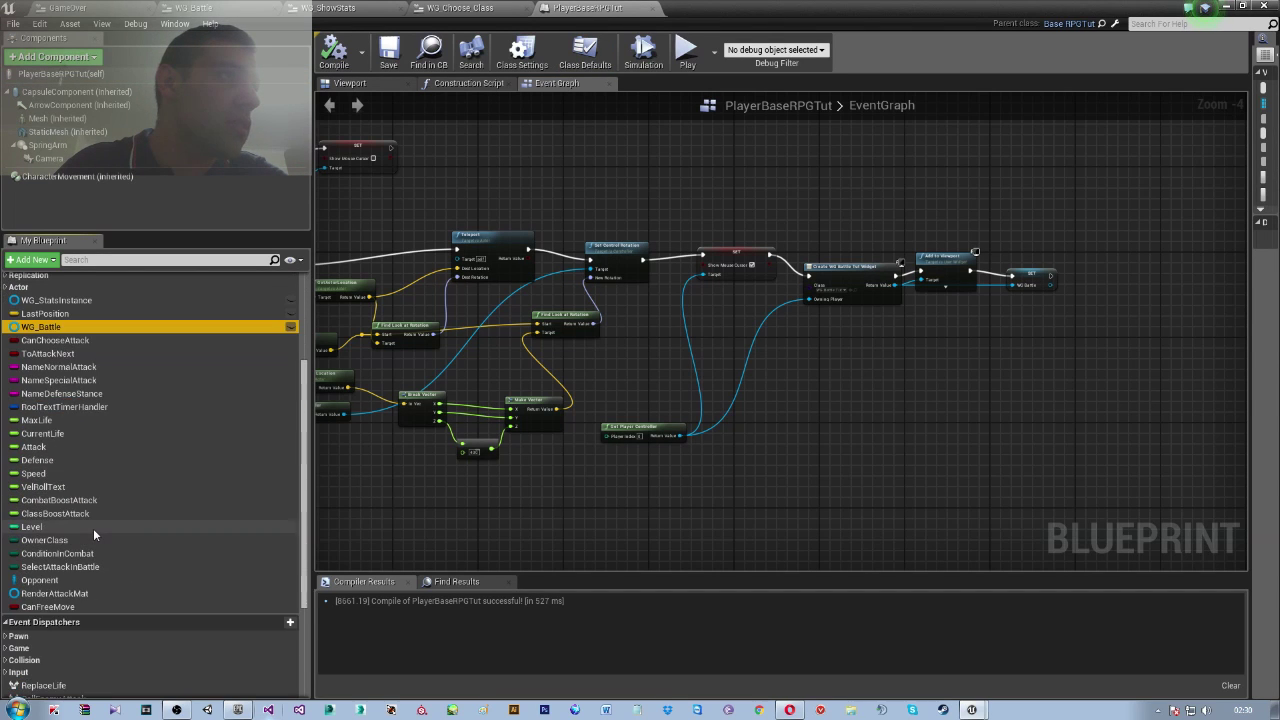
{"action": "scroll", "coordinate": [546, 518], "scroll_direction": "up", "scroll_amount": 2}
{"action": "scroll", "coordinate": [488, 304], "scroll_direction": "up", "scroll_amount": 2}
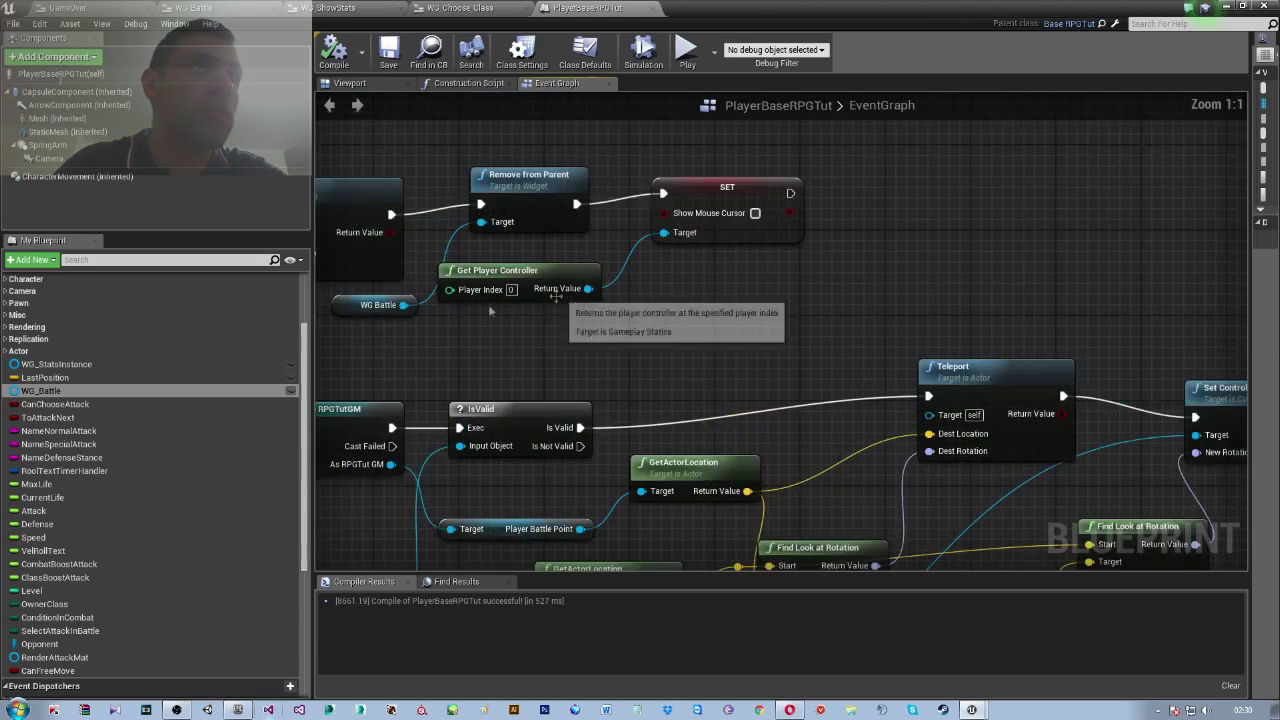
Review the WG_Battle removal nodes and the whole event graph, then close PlayerBaseRPGTut
{"action": "right_click_drag", "start_coordinate": [488, 304], "coordinate": [735, 360]}
{"action": "scroll", "coordinate": [735, 360], "scroll_direction": "down", "scroll_amount": 1}
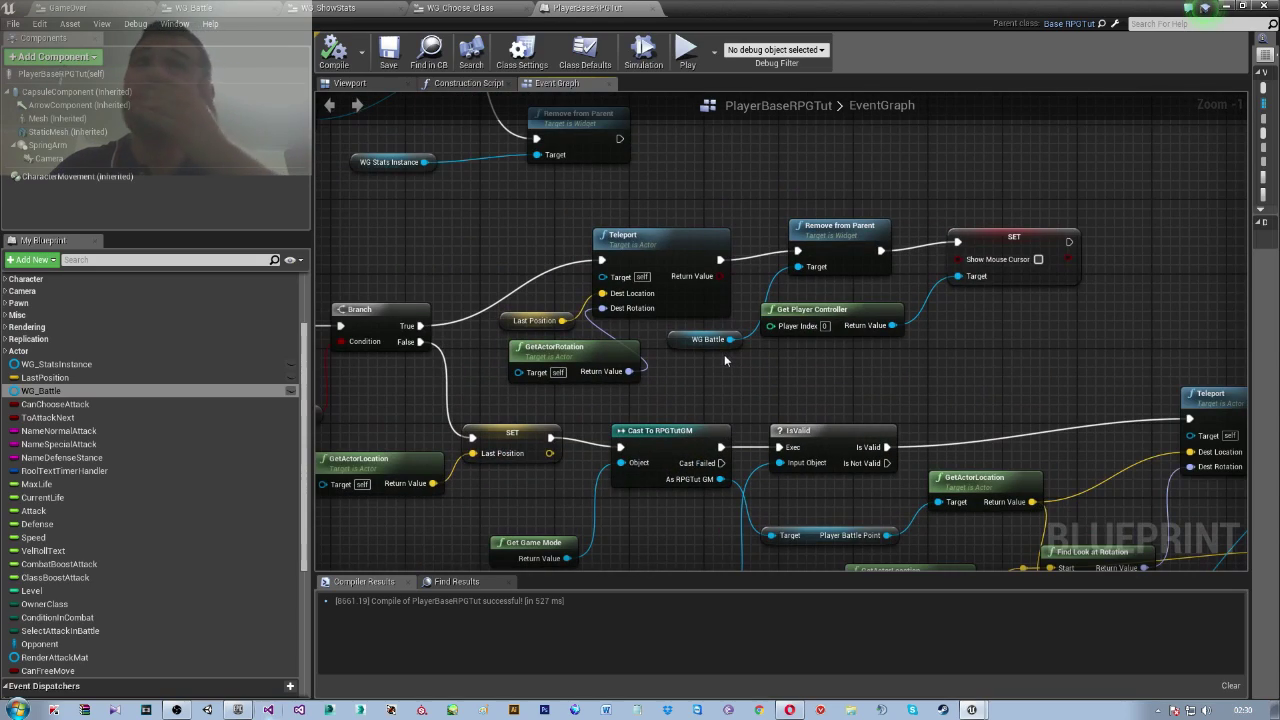
{"action": "scroll", "coordinate": [740, 388], "scroll_direction": "down", "scroll_amount": 4}
{"action": "scroll", "coordinate": [633, 378], "scroll_direction": "up", "scroll_amount": 1}
{"action": "scroll", "coordinate": [633, 378], "scroll_direction": "up", "scroll_amount": 1}
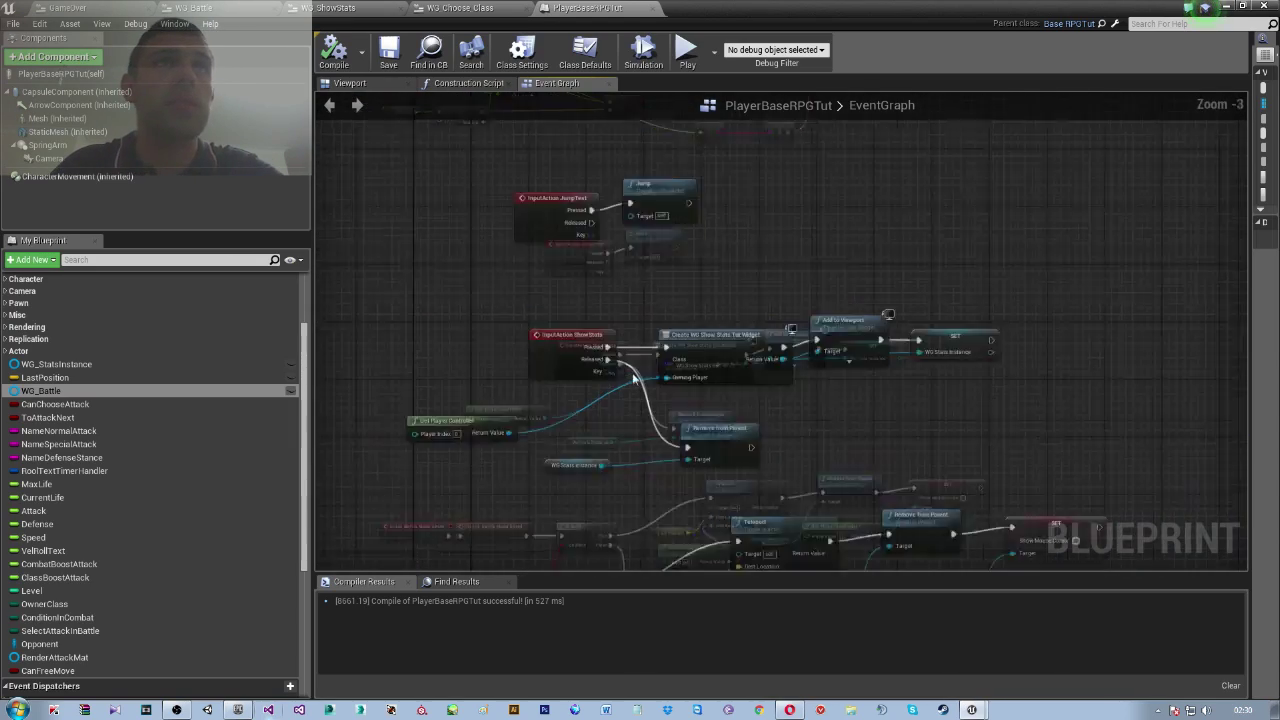
{"action": "scroll", "coordinate": [633, 378], "scroll_direction": "up", "scroll_amount": 3}
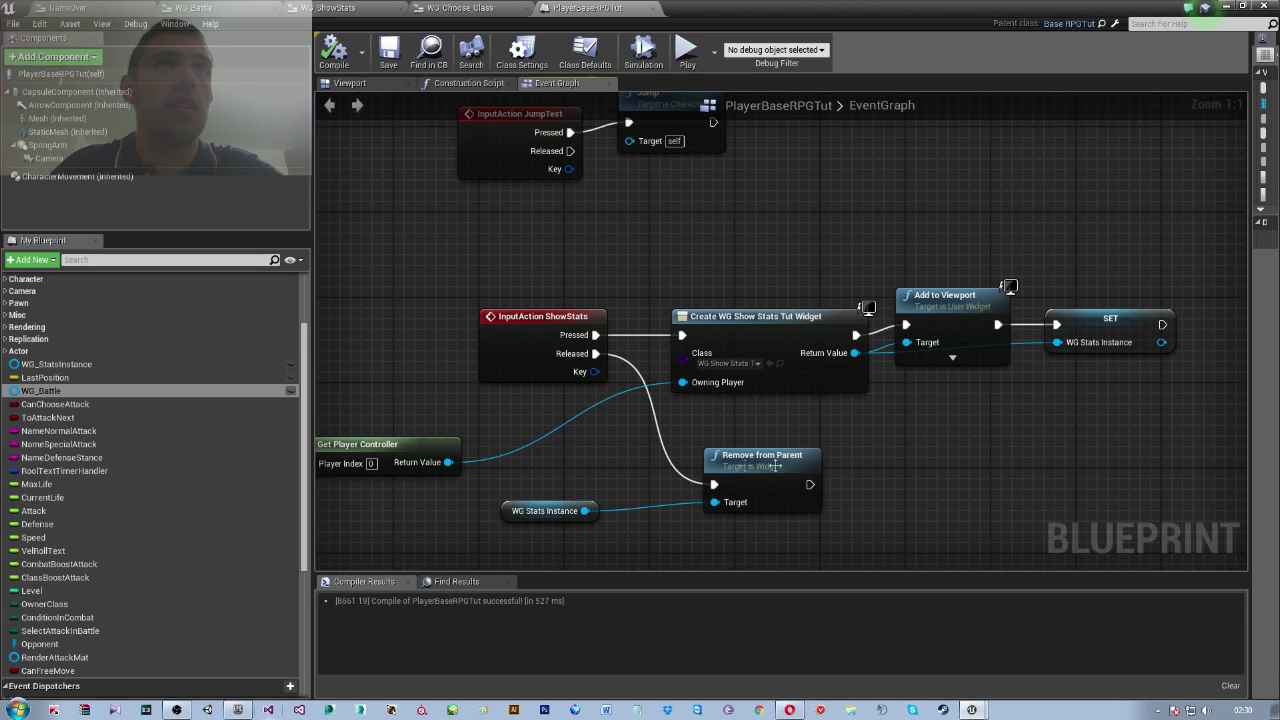
{"action": "right_click_drag", "start_coordinate": [884, 421], "coordinate": [684, 416]}
{"action": "scroll", "coordinate": [684, 416], "scroll_direction": "down", "scroll_amount": 4}
{"action": "scroll", "coordinate": [481, 305], "scroll_direction": "down", "scroll_amount": 1}
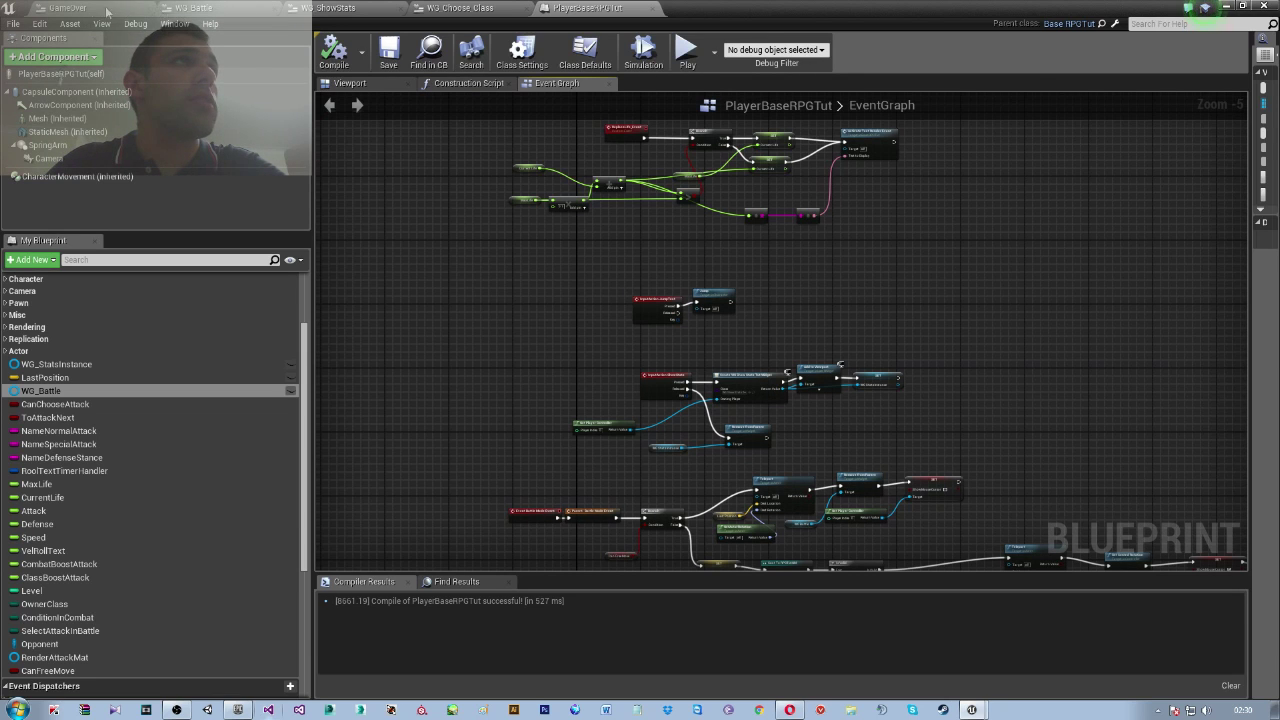
{"action": "left_click", "coordinate": [652, 9]}
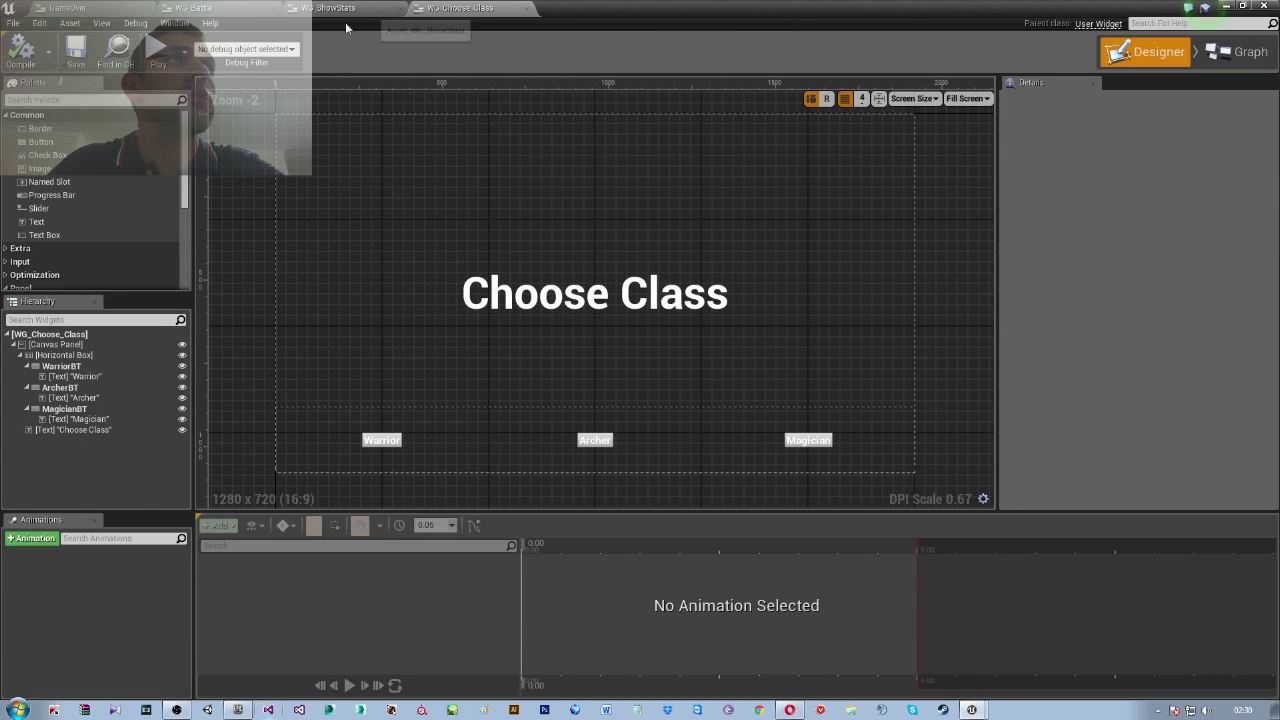
Restore the widget editor, snap it left, and list the UI folder's widget blueprints
{"action": "double_click", "coordinate": [591, 7]}
{"action": "key", "text": "super+Left"}
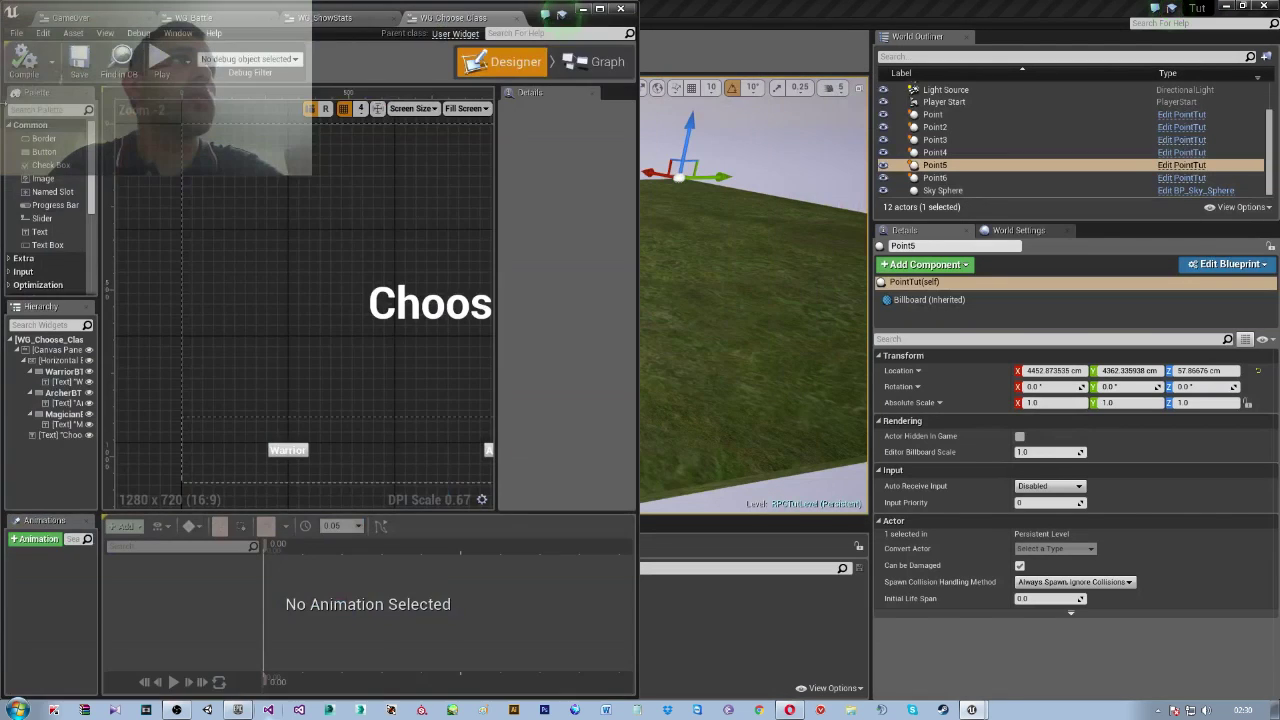
{"action": "left_click", "coordinate": [124, 19]}
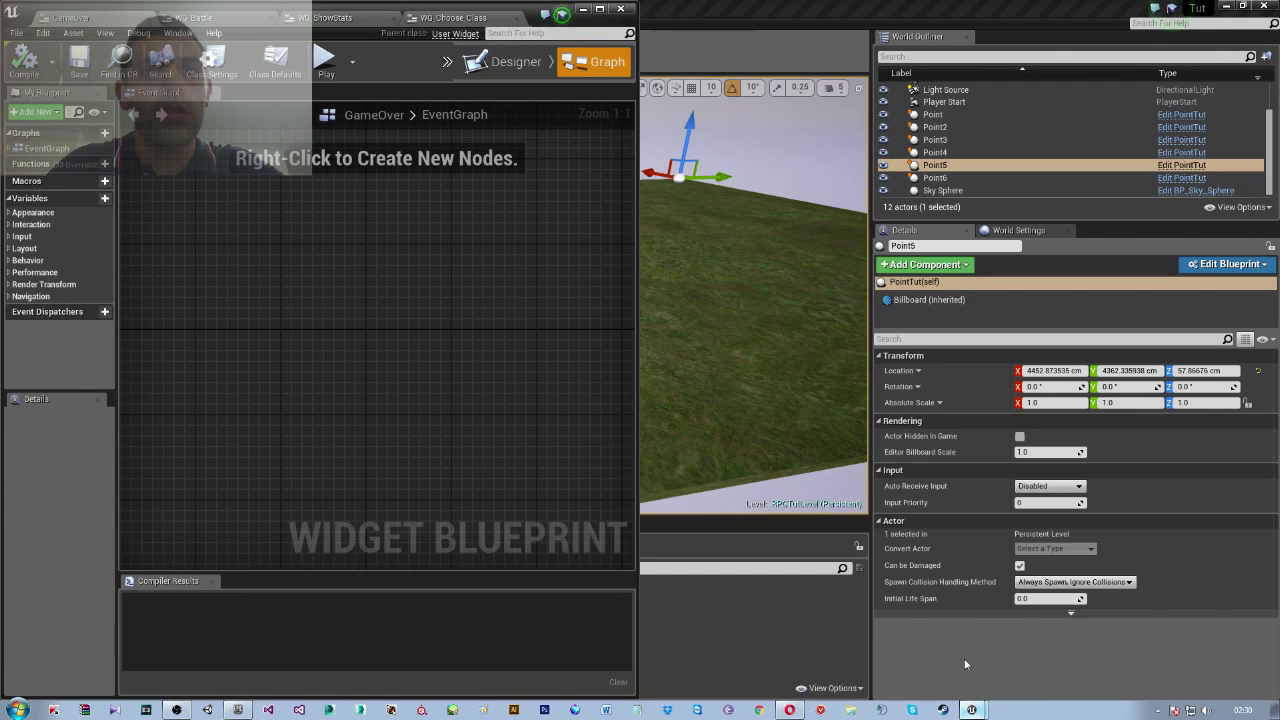
{"action": "mouse_move", "coordinate": [971, 709]}
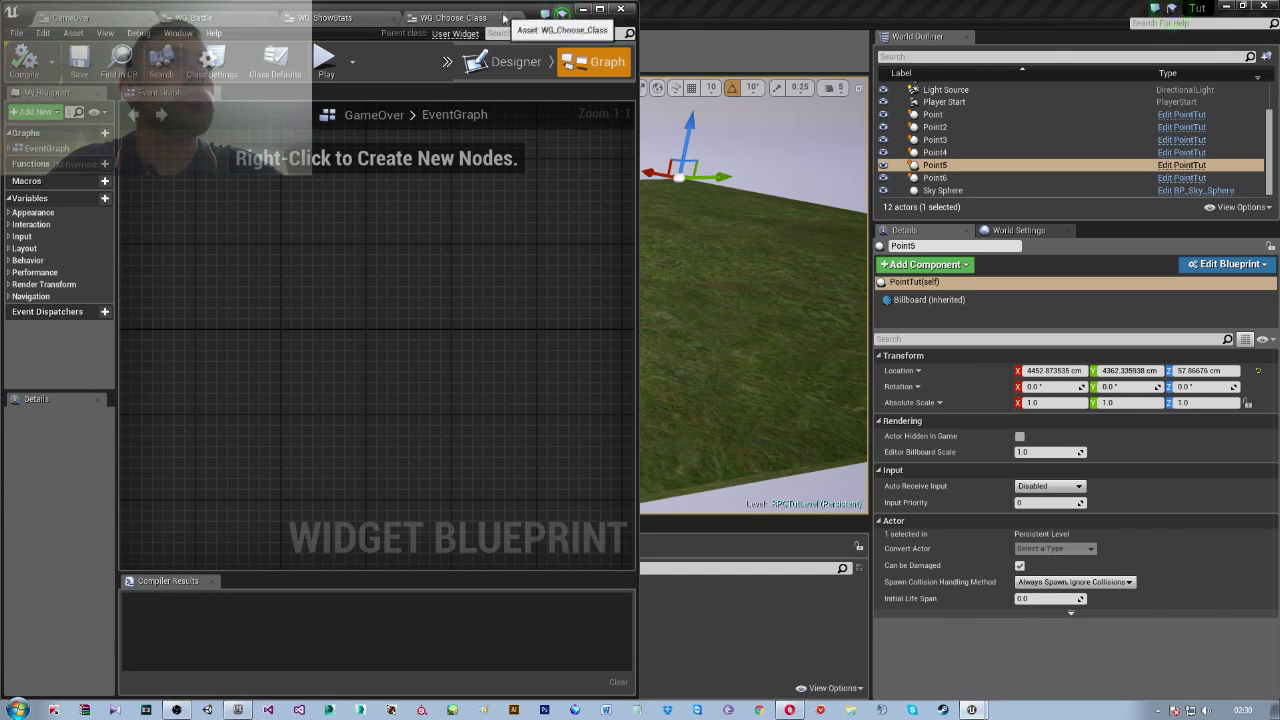
{"action": "left_click", "coordinate": [583, 8]}
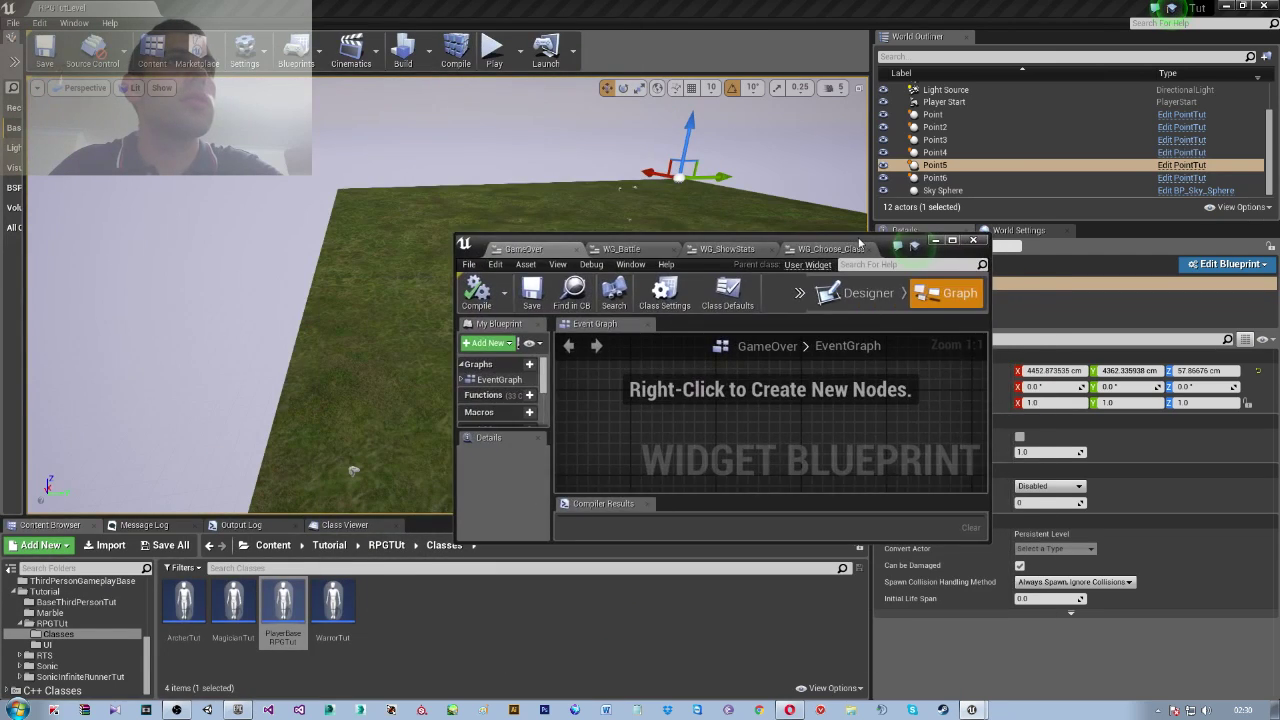
{"action": "left_click_drag", "start_coordinate": [866, 246], "coordinate": [906, 196]}
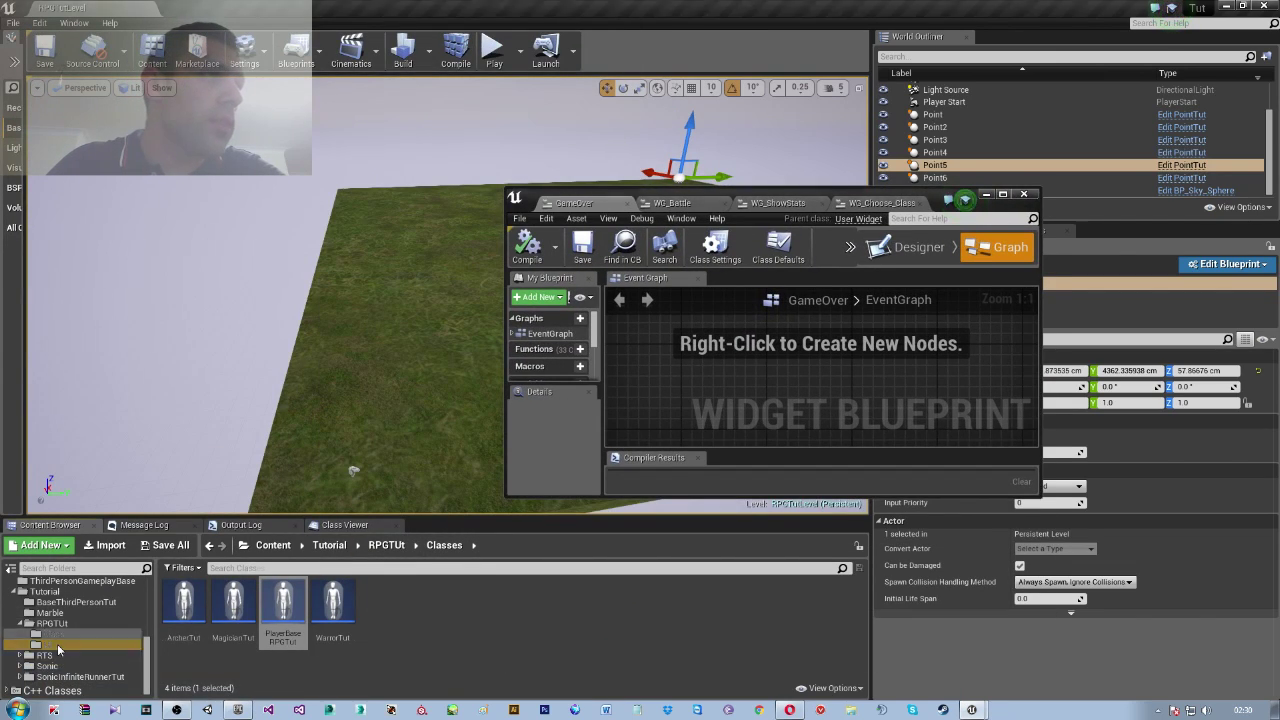
{"action": "left_click", "coordinate": [47, 644]}
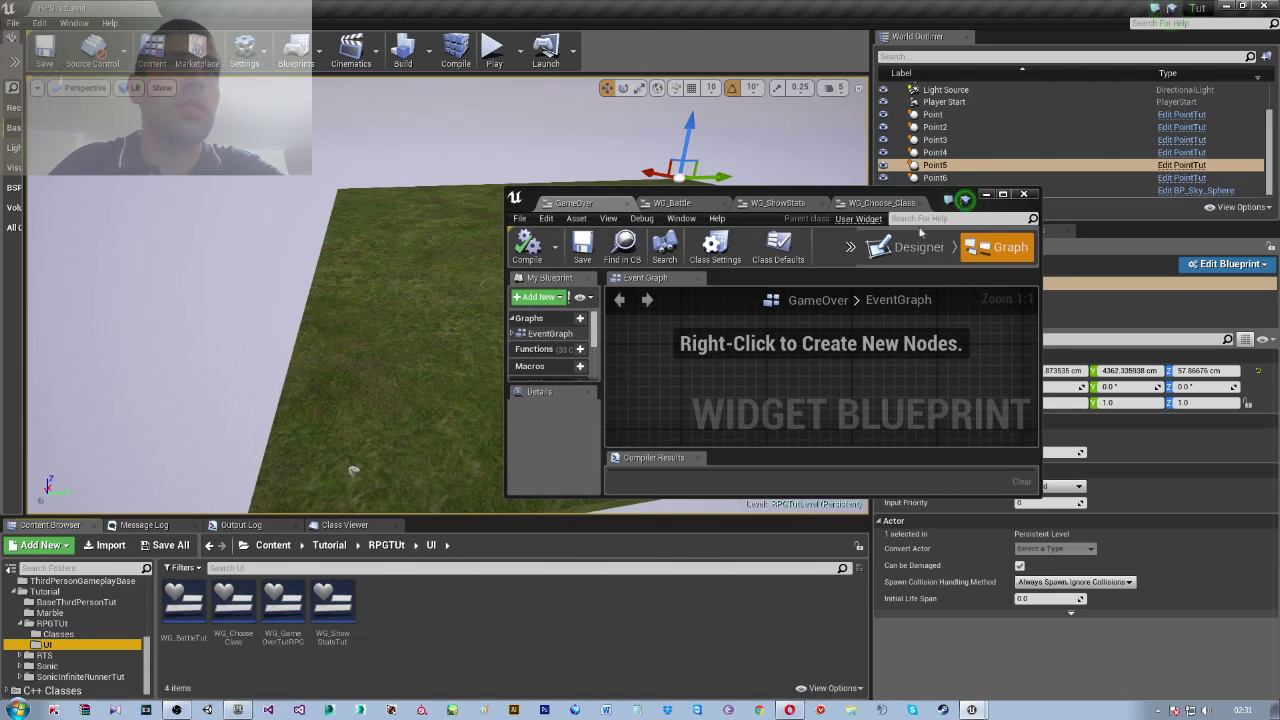
Detach the WG_Choose_Class tab and dock it on the right half of the screen
{"action": "left_click_drag", "start_coordinate": [920, 204], "coordinate": [321, 220]}
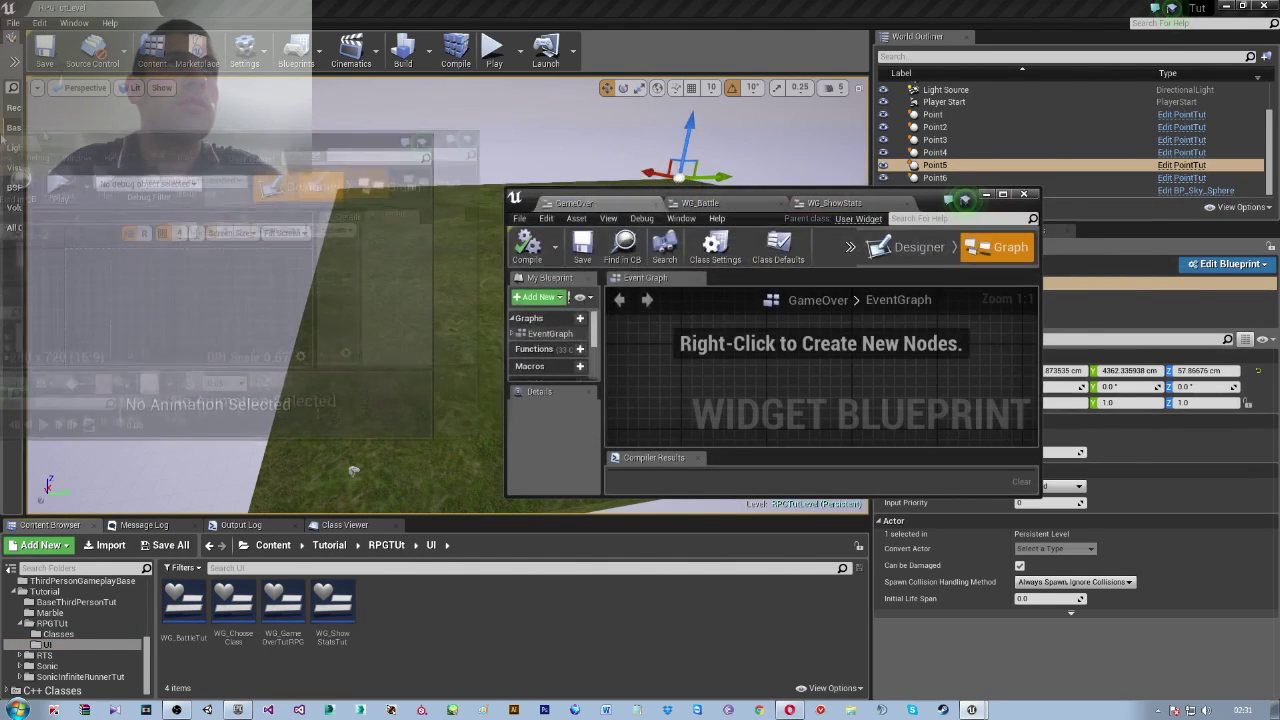
{"action": "mouse_move", "coordinate": [321, 220]}
{"action": "left_mouse_down"}
{"action": "mouse_move", "coordinate": [907, 117]}
{"action": "mouse_move", "coordinate": [678, 207]}
{"action": "left_mouse_up"}
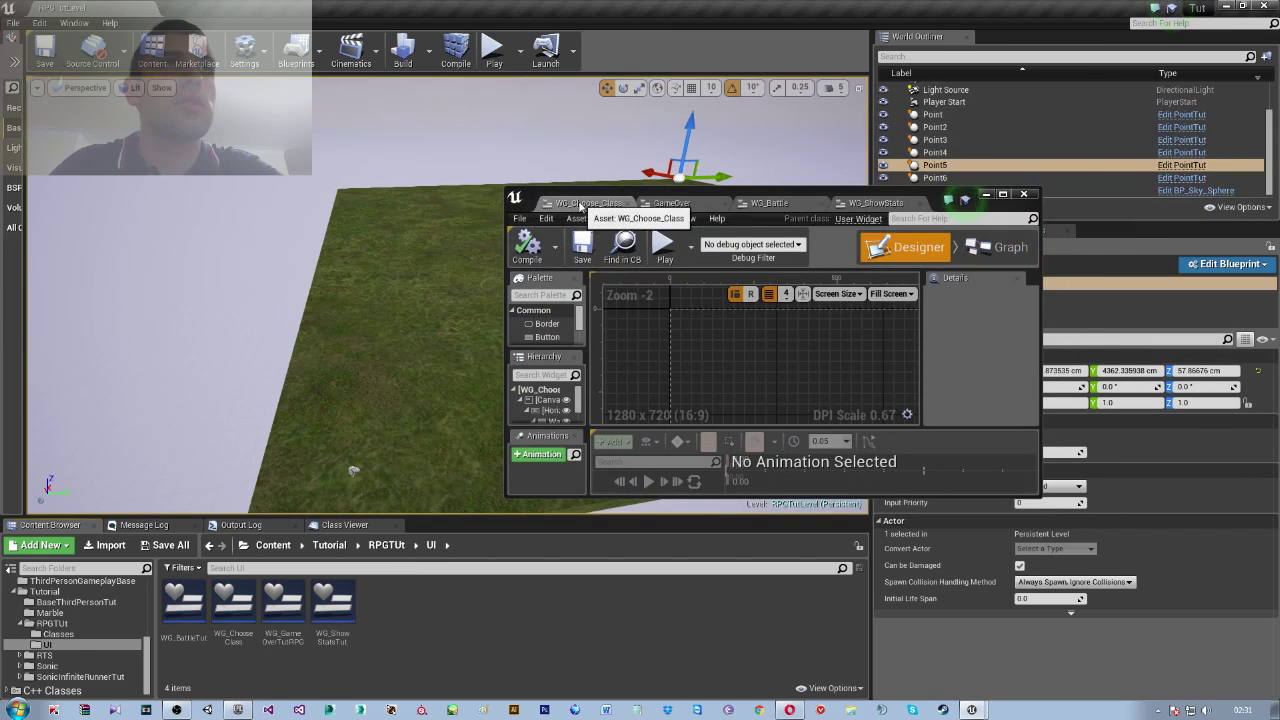
{"action": "left_click_drag", "start_coordinate": [788, 189], "coordinate": [1273, 157]}
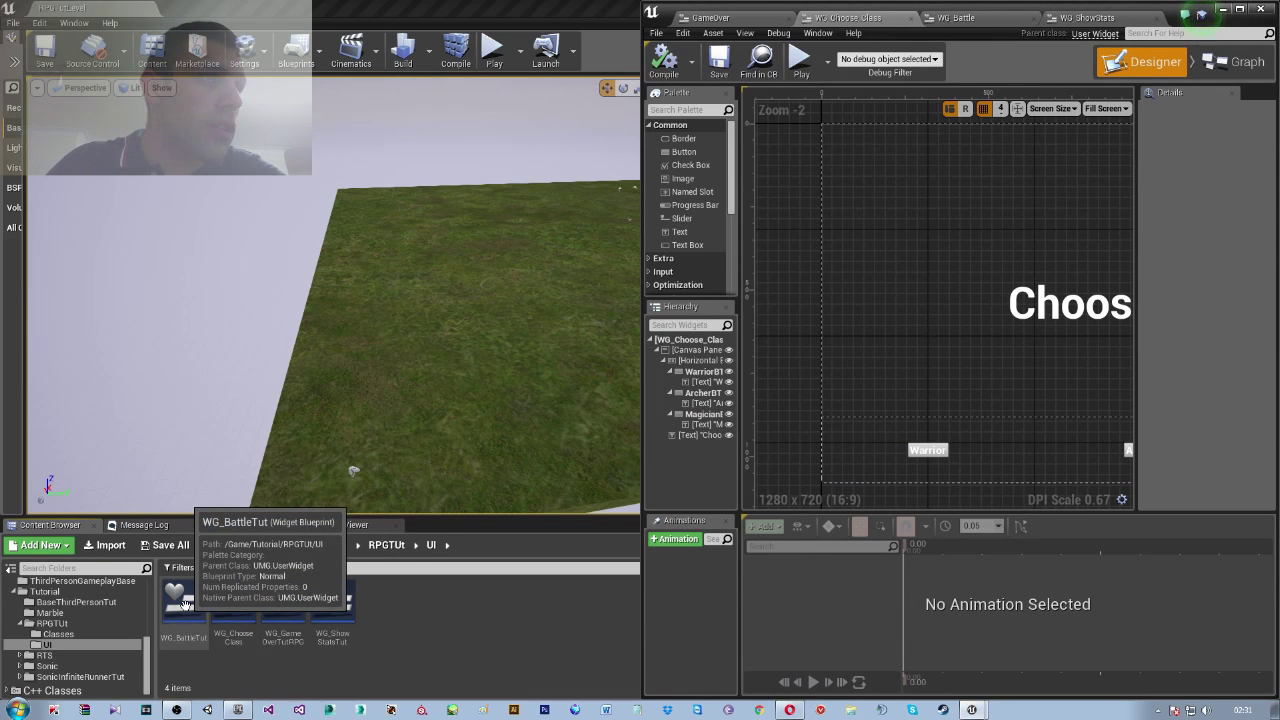
Rename the WG_Choose_Class widget to WG_Choose_ClassTut, then open WG_BattleTut in the widget editor
{"action": "right_click", "coordinate": [236, 606]}
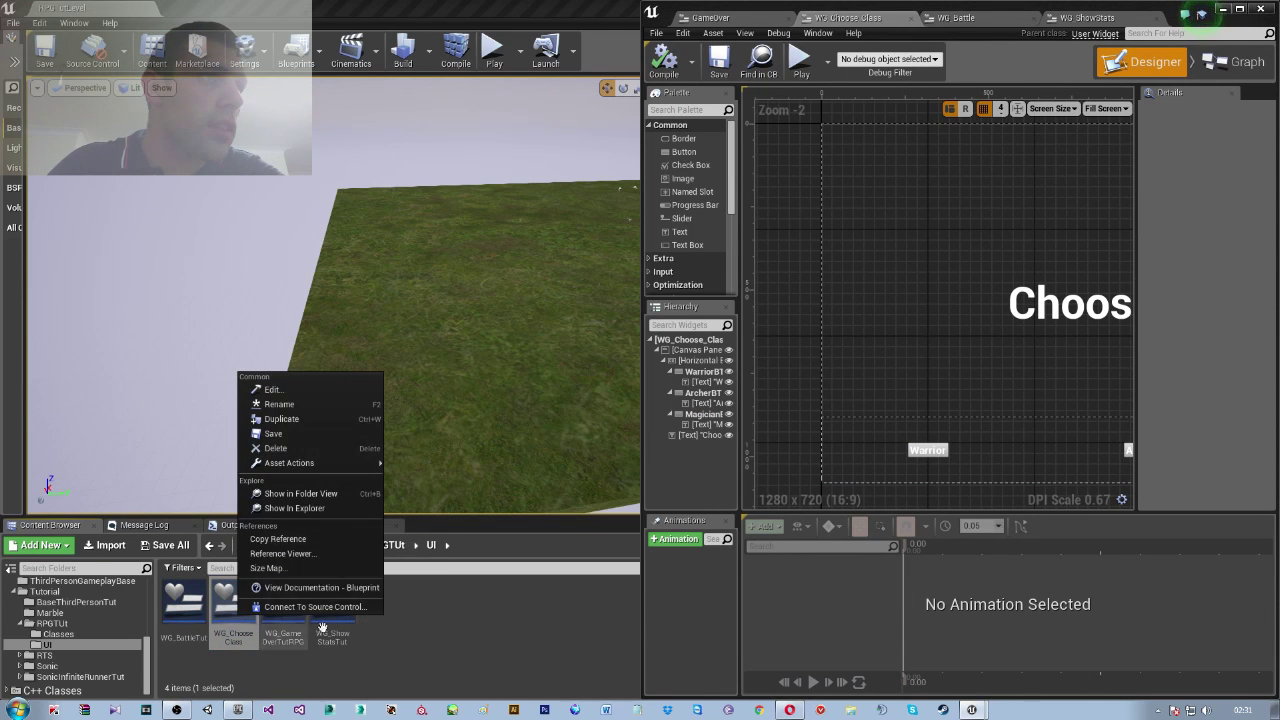
{"action": "left_click", "coordinate": [278, 403]}
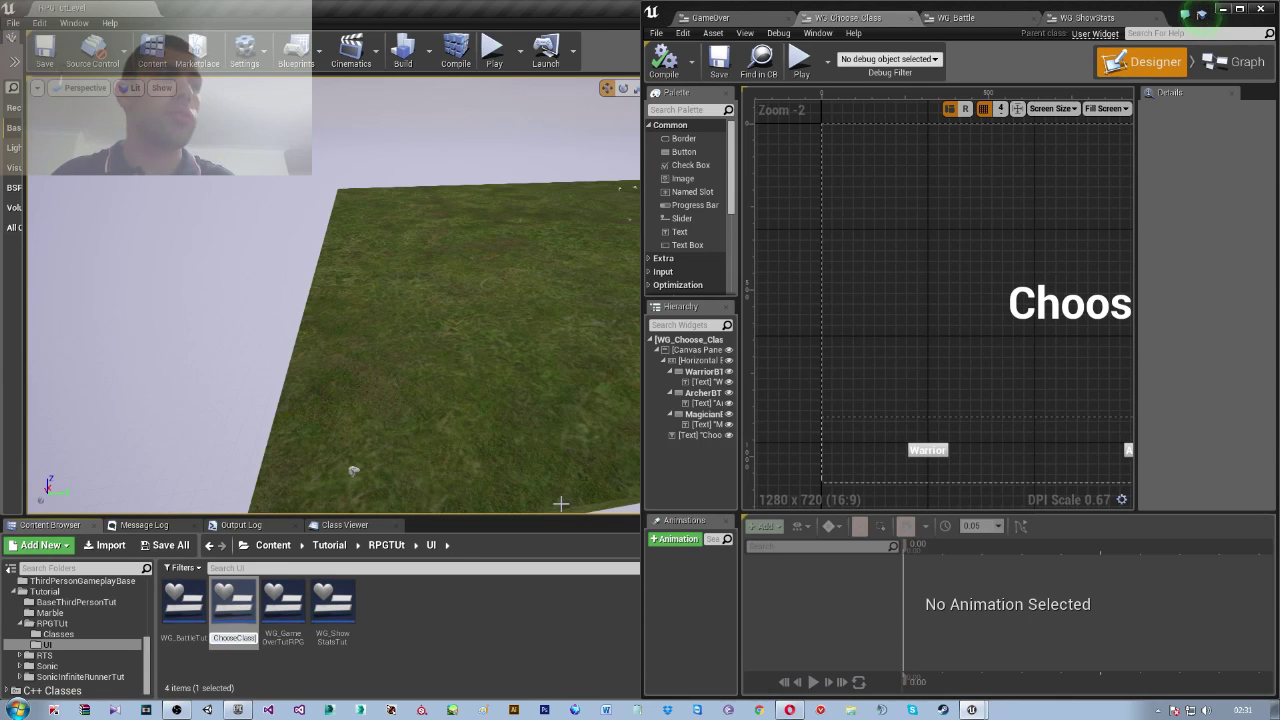
{"action": "key", "text": "Return"}
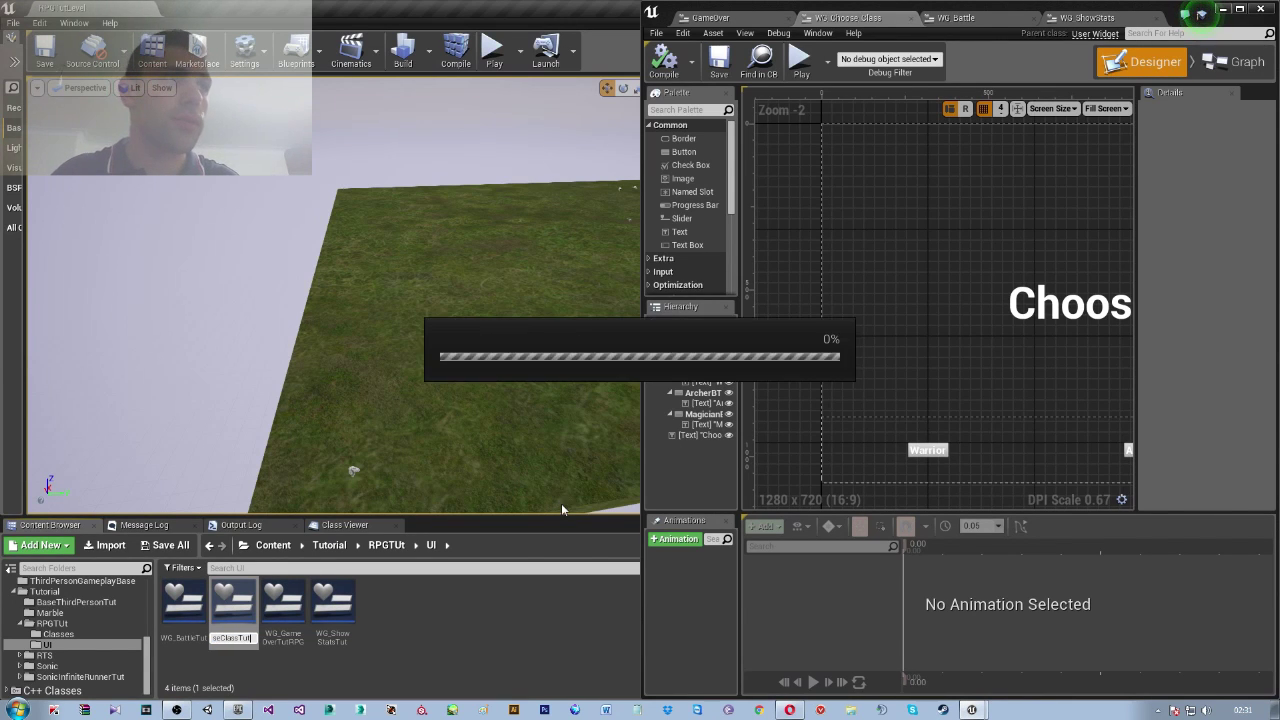
{"action": "double_click", "coordinate": [184, 600]}
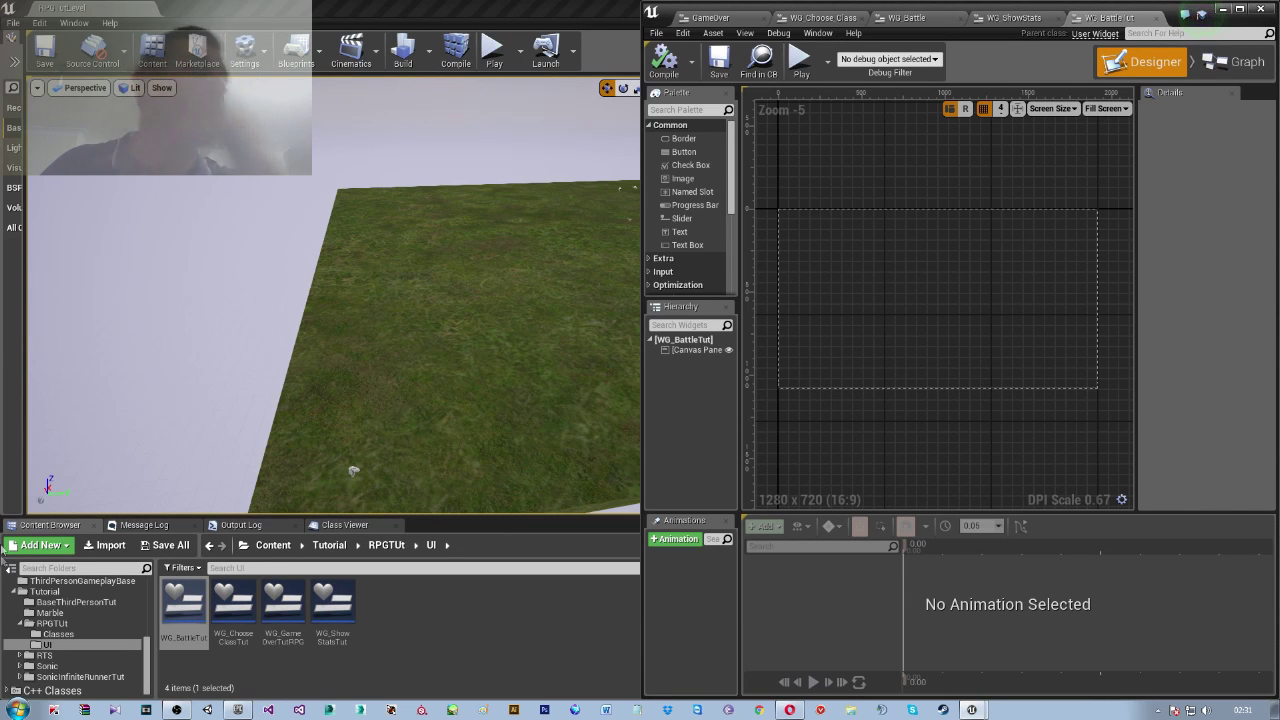
{"action": "left_click", "coordinate": [62, 624]}
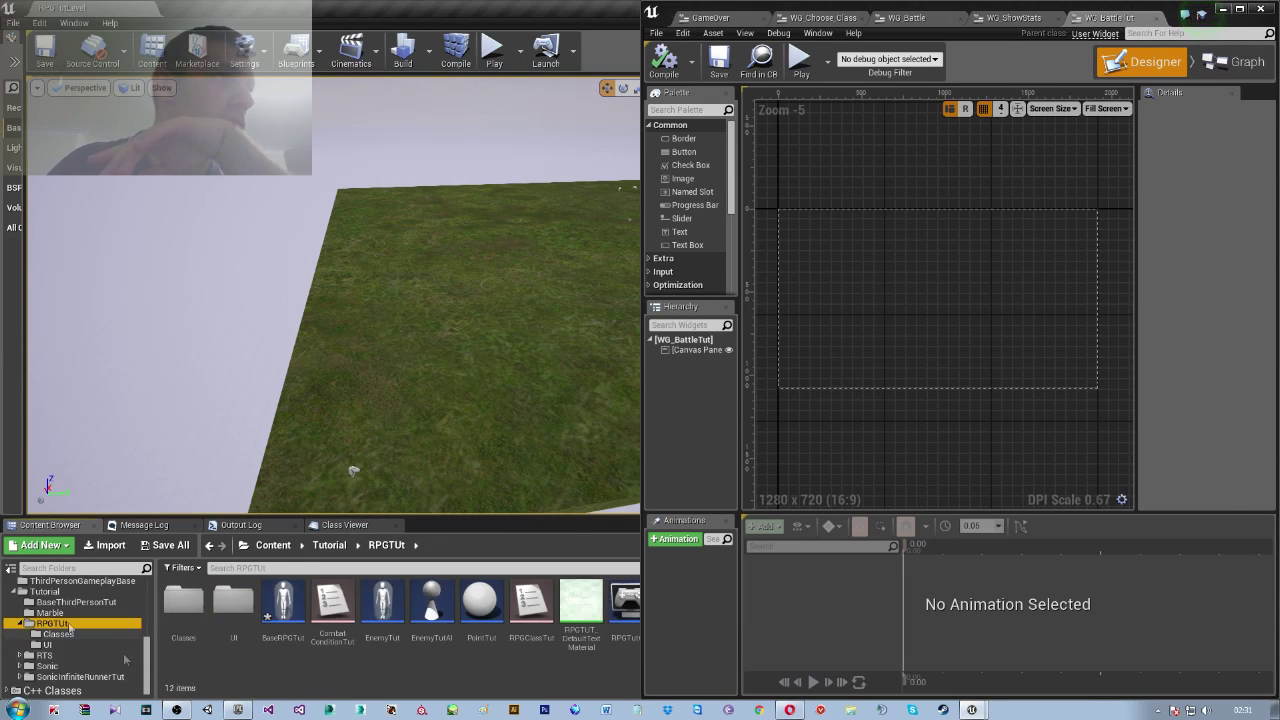
In RPGTutGM, make Create Widget spawn WG_ChooseClassTut, compile, and close the blueprint
{"action": "double_click", "coordinate": [625, 600]}
{"action": "scroll", "coordinate": [1045, 262], "scroll_direction": "up", "scroll_amount": 1}
{"action": "scroll", "coordinate": [1045, 262], "scroll_direction": "up", "scroll_amount": 1}
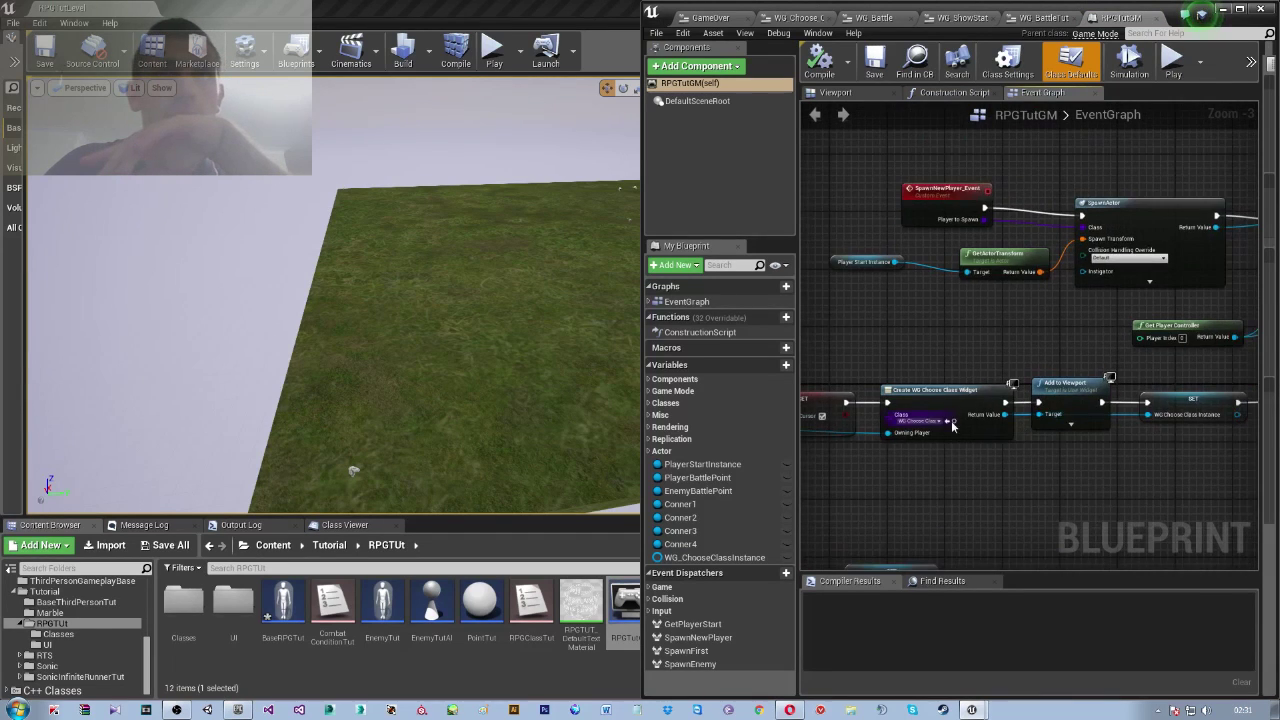
{"action": "scroll", "coordinate": [1045, 262], "scroll_direction": "up", "scroll_amount": 1}
{"action": "left_click", "coordinate": [931, 422]}
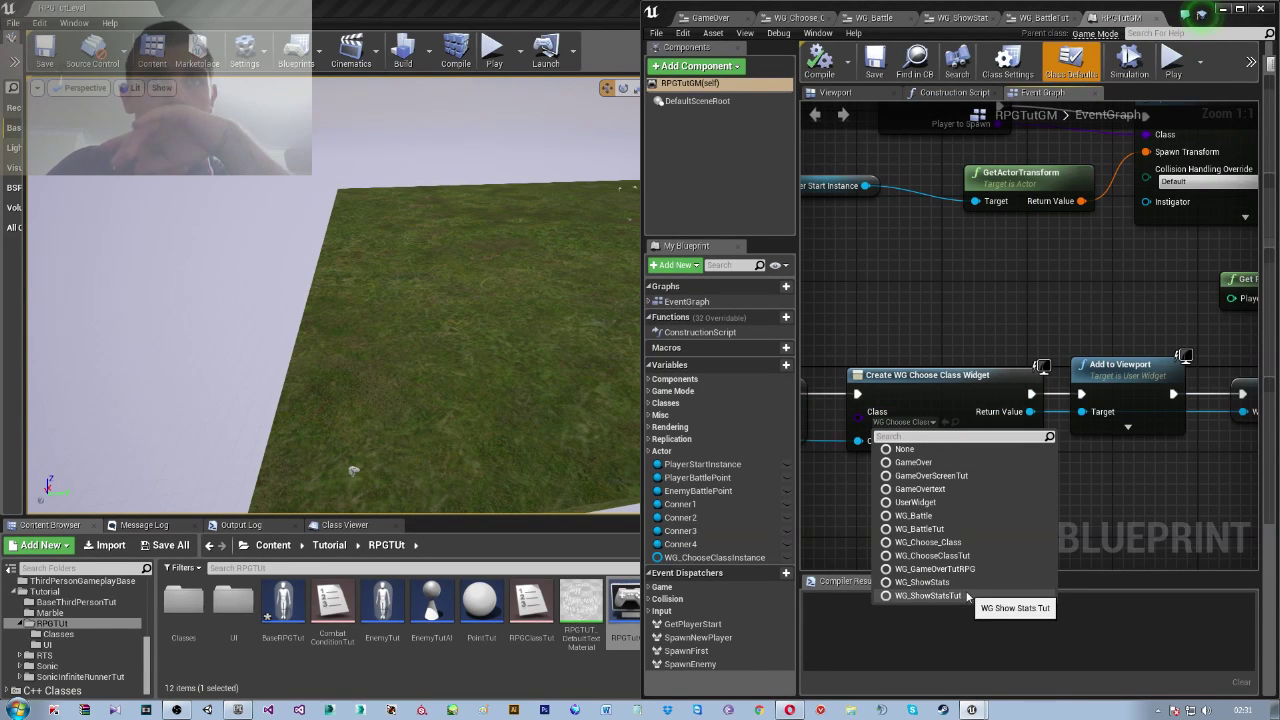
{"action": "left_click", "coordinate": [918, 555]}
{"action": "left_click", "coordinate": [820, 60]}
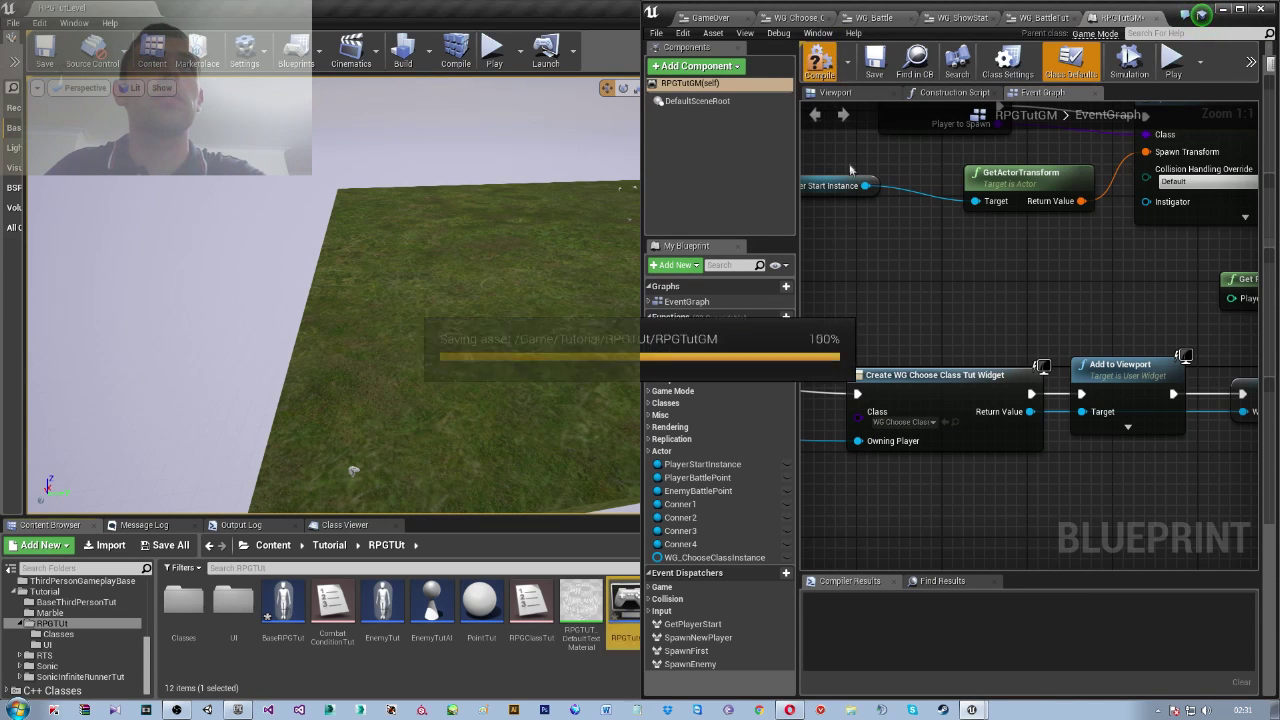
{"action": "left_click", "coordinate": [1150, 19]}
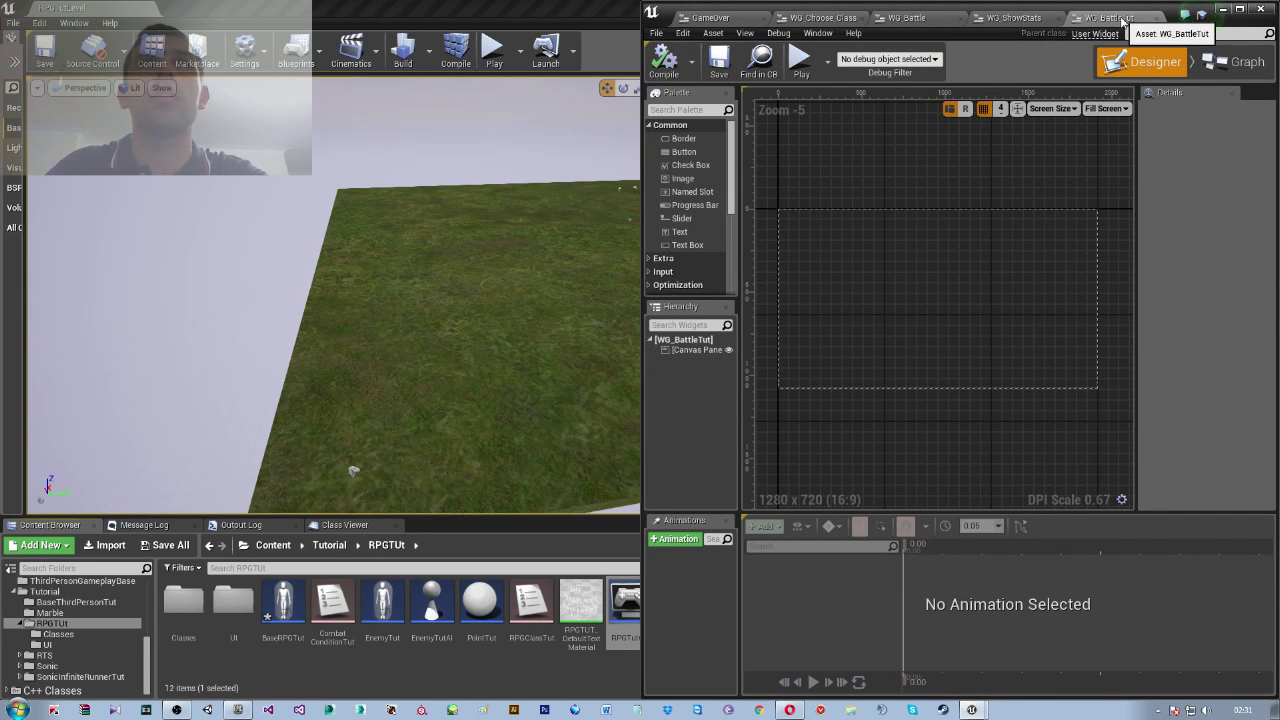
Undock WG_BattleTut into its own window on the left half of the screen, then minimize it
{"action": "left_click_drag", "start_coordinate": [1122, 20], "coordinate": [440, 90]}
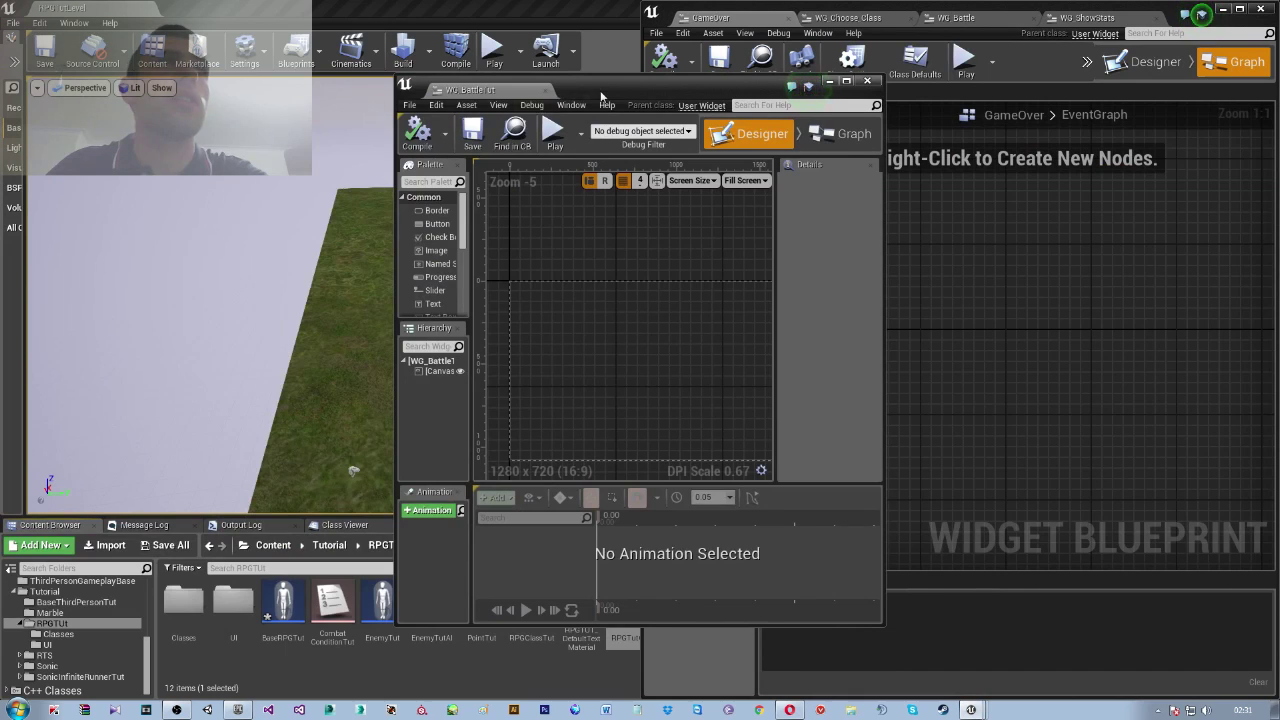
{"action": "left_click_drag", "start_coordinate": [585, 95], "coordinate": [2, 100]}
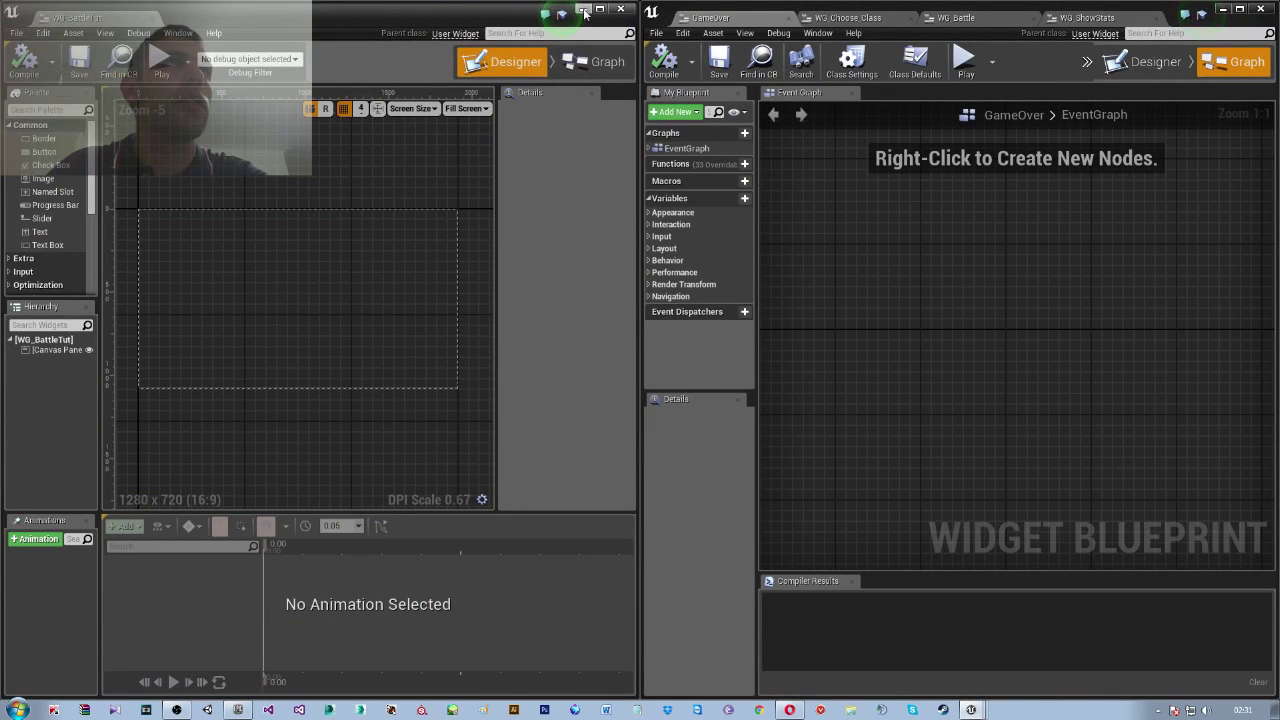
{"action": "left_click", "coordinate": [584, 10]}
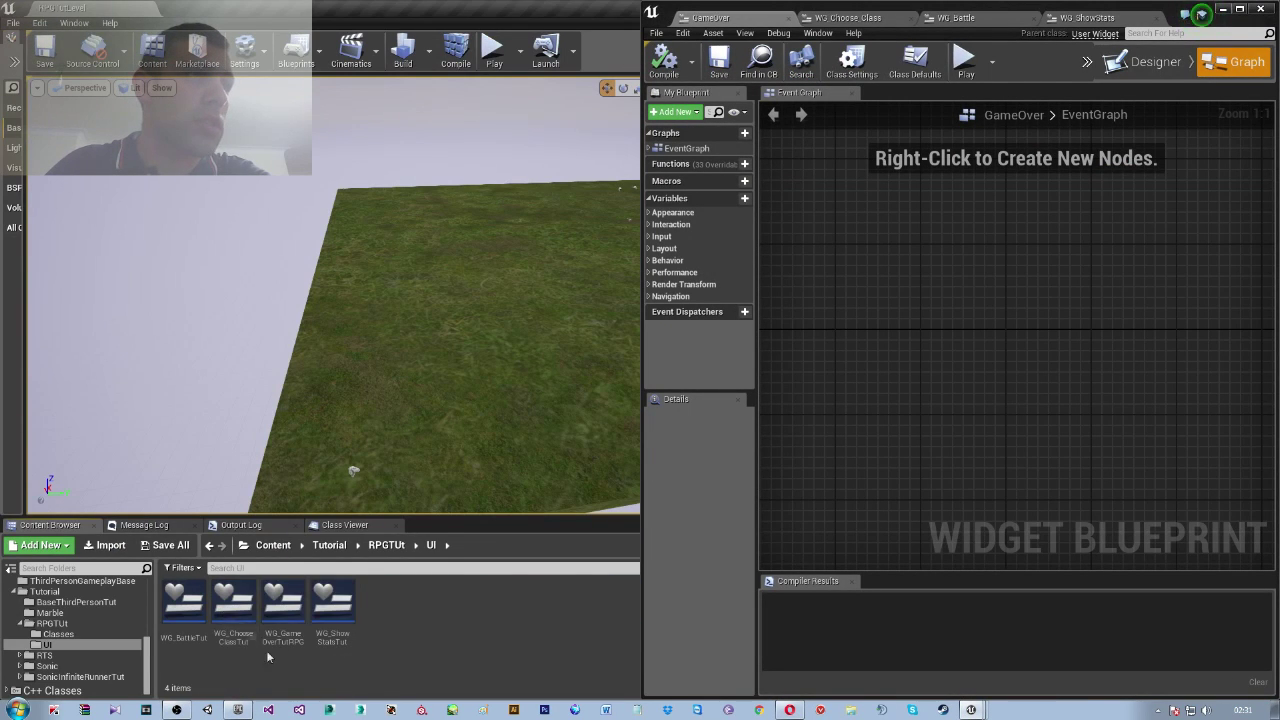
Open the WG_ChooseClassTut, WG_GameOverTutRPG and WG_ShowStatsTut widgets from the Content Browser
{"action": "double_click", "coordinate": [233, 602]}
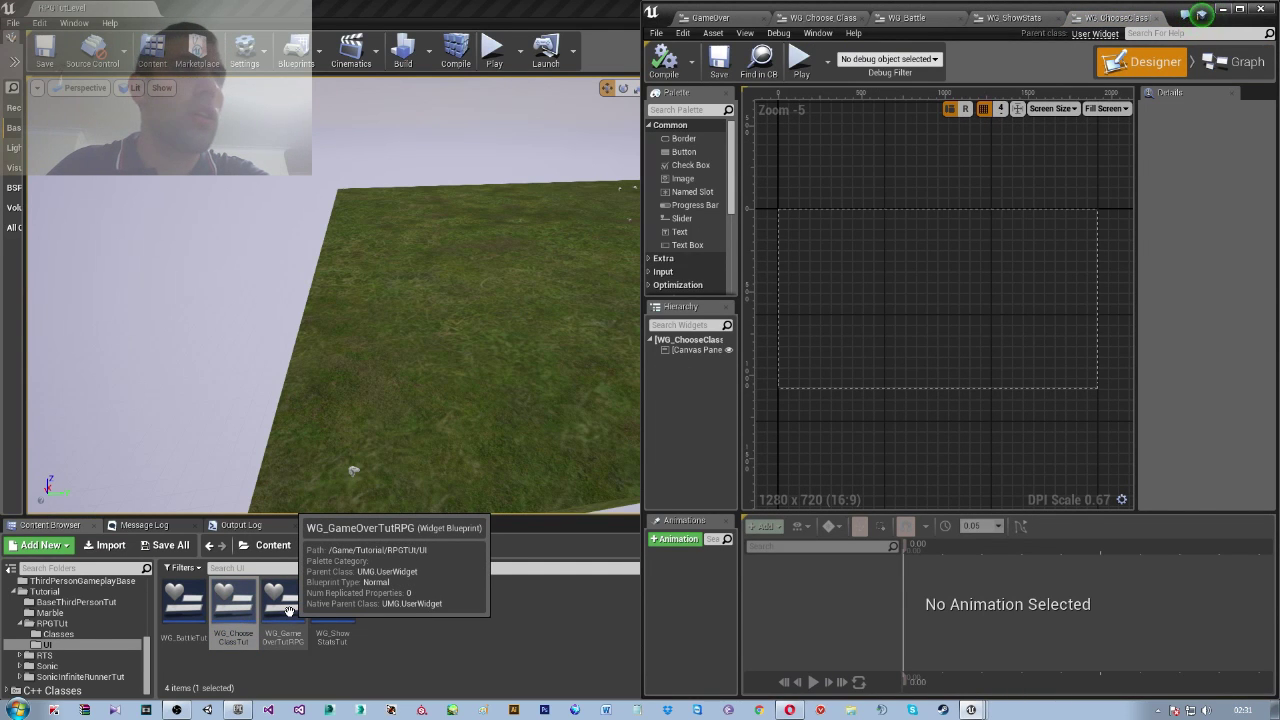
{"action": "double_click", "coordinate": [286, 608]}
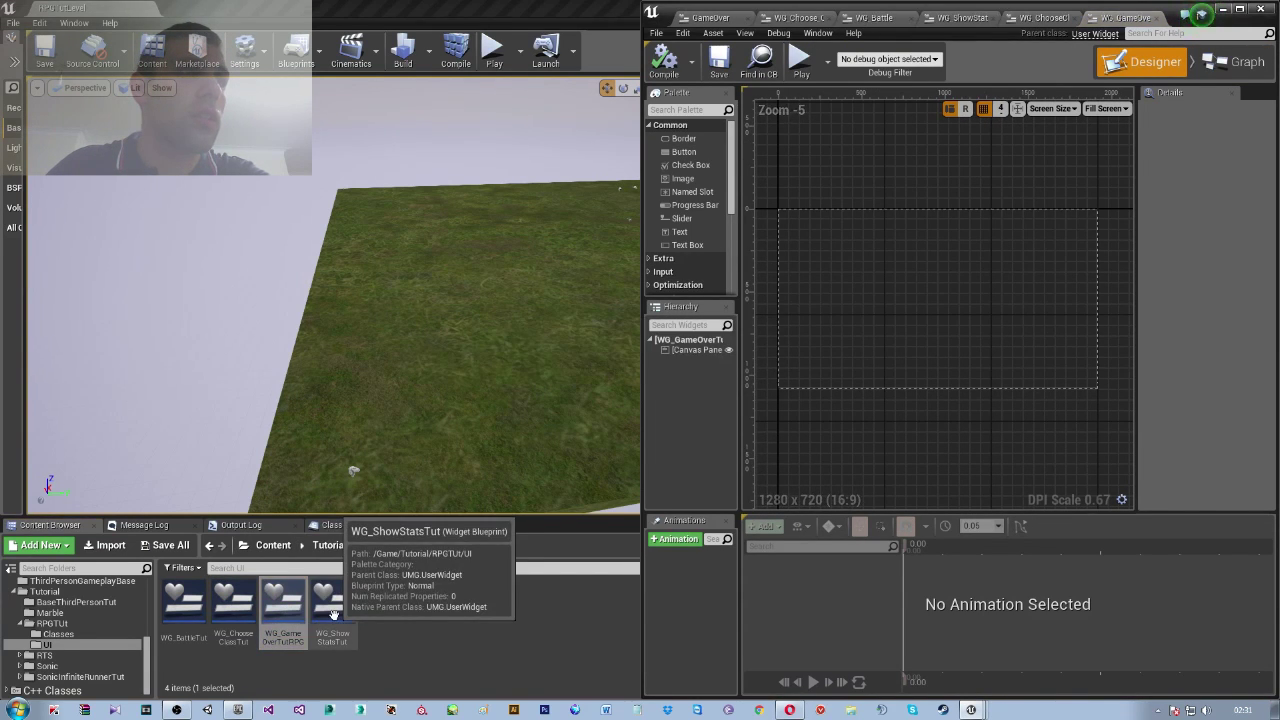
{"action": "double_click", "coordinate": [333, 606]}
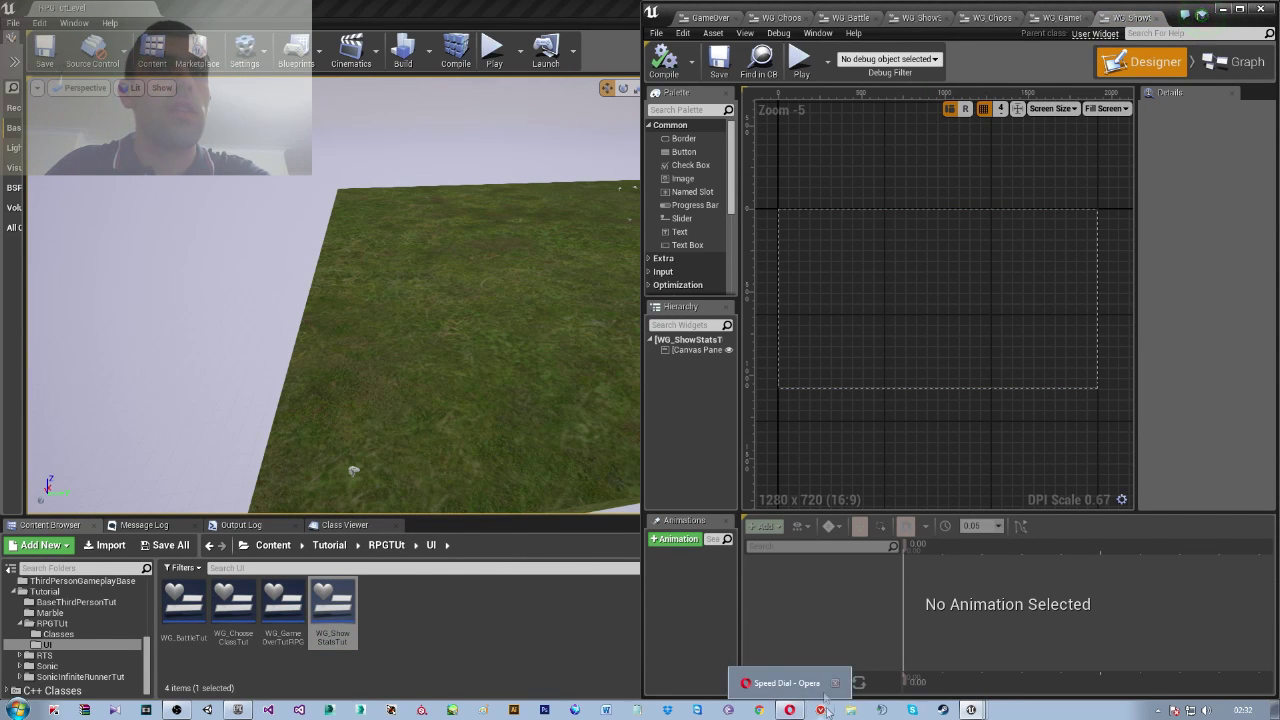
Restore the WG_BattleTut window and dock the three tutorial widget tabs beside it
{"action": "mouse_move", "coordinate": [970, 710]}
{"action": "left_click", "coordinate": [965, 683]}
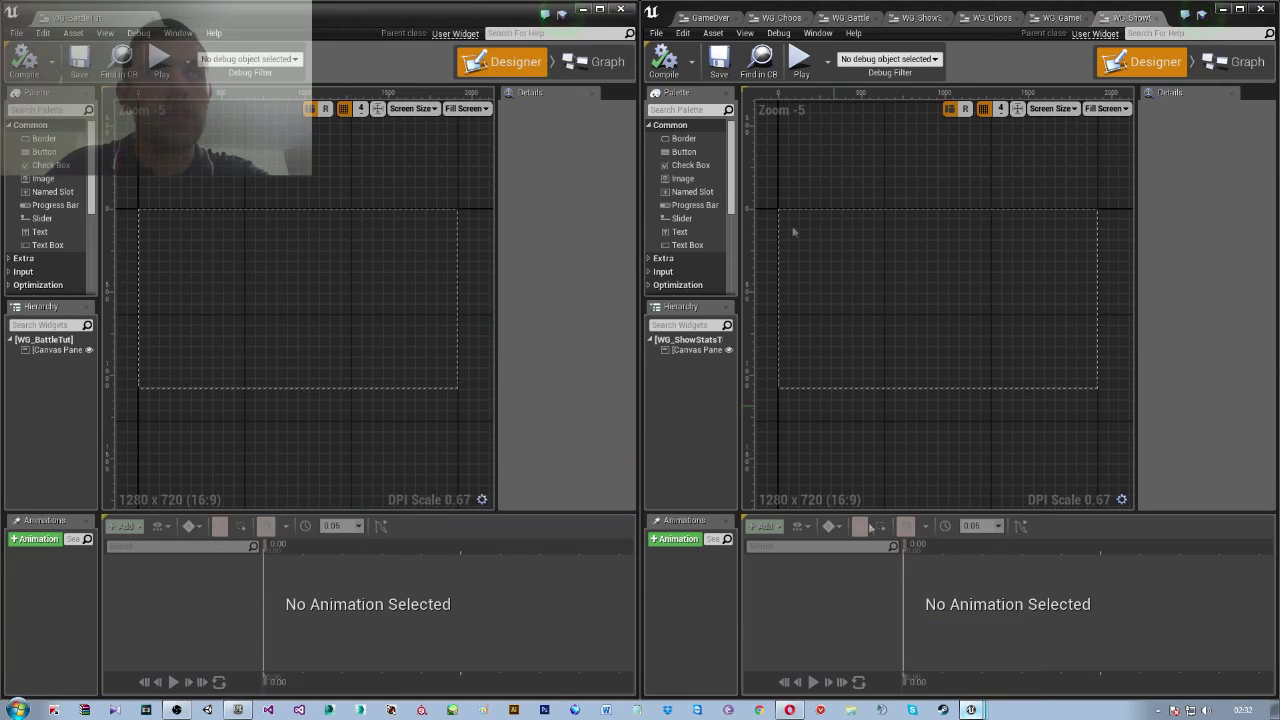
{"action": "mouse_move", "coordinate": [992, 20]}
{"action": "left_mouse_down"}
{"action": "mouse_move", "coordinate": [190, 14]}
{"action": "mouse_move", "coordinate": [194, 26]}
{"action": "left_mouse_up"}
{"action": "left_click_drag", "start_coordinate": [1045, 17], "coordinate": [345, 17]}
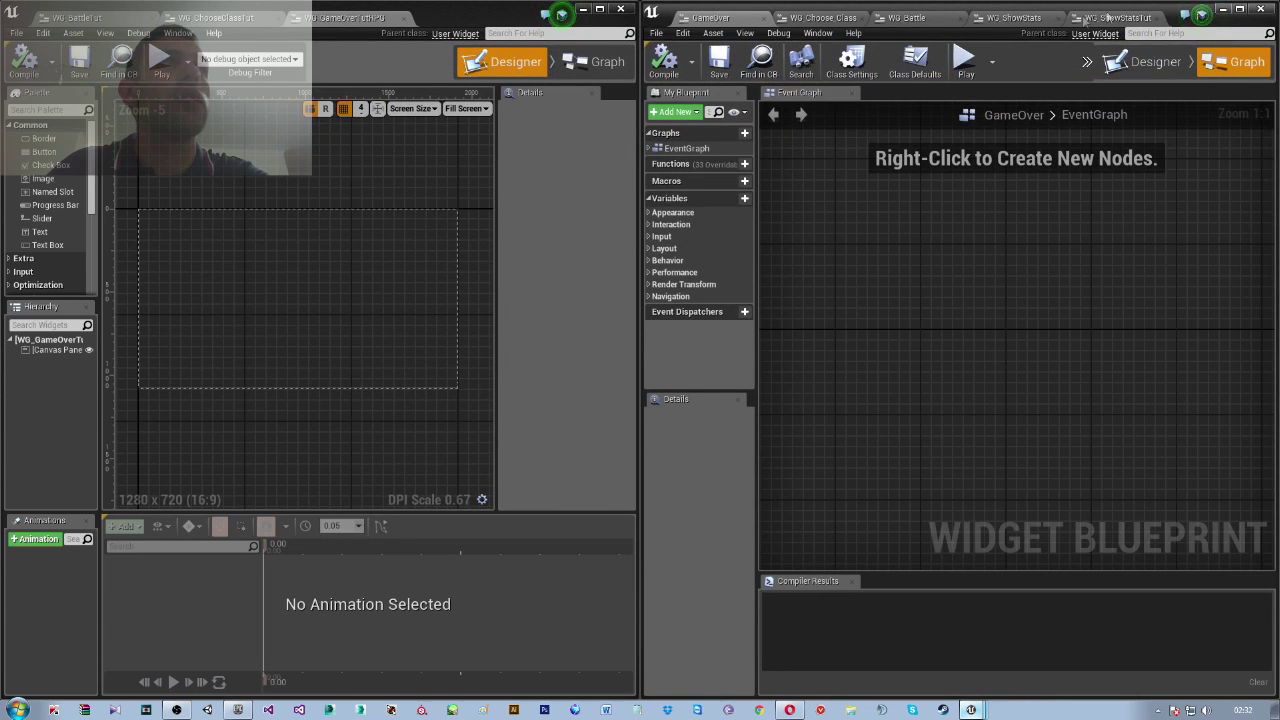
{"action": "left_click_drag", "start_coordinate": [1117, 18], "coordinate": [432, 22]}
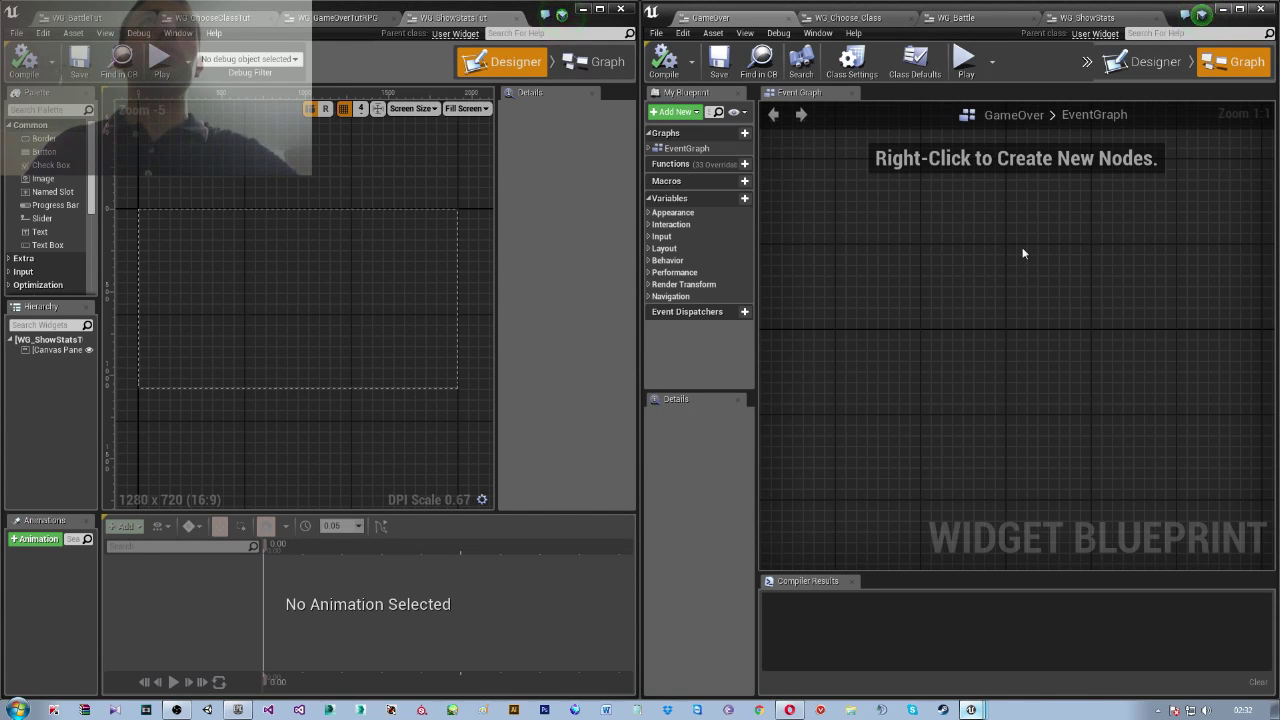
Show the GameOver widget's Designer view and switch to the WG_GameOverTutRPG tab
{"action": "scroll", "coordinate": [975, 188], "scroll_direction": "down", "scroll_amount": 2}
{"action": "left_click", "coordinate": [1150, 62]}
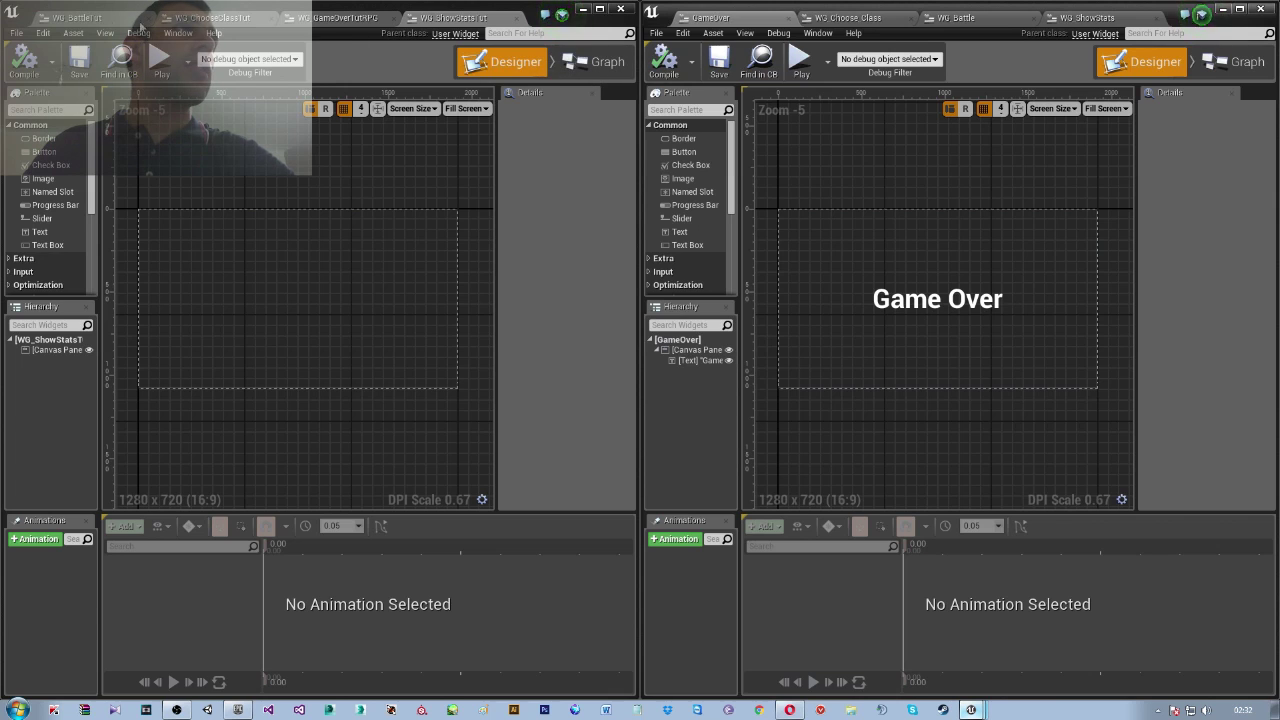
{"action": "left_click", "coordinate": [307, 20]}
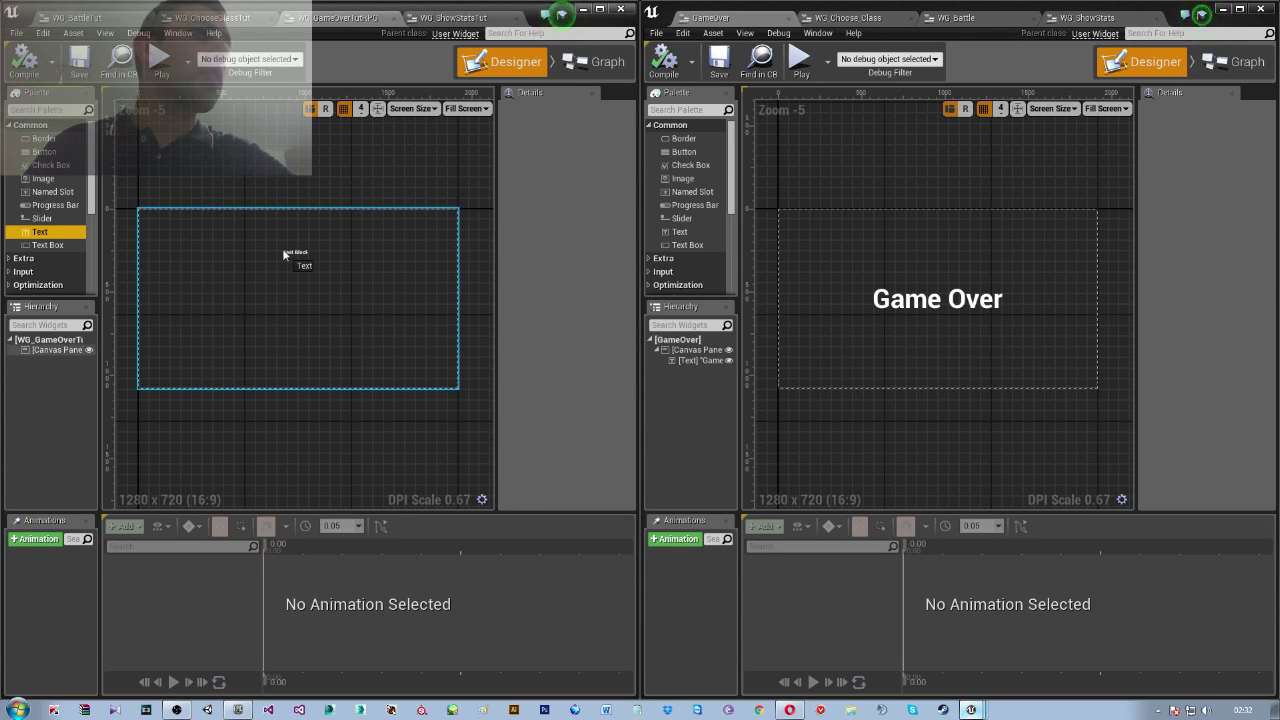
{"action": "left_click_drag", "start_coordinate": [40, 231], "coordinate": [282, 250]}
{"action": "left_click", "coordinate": [578, 161]}
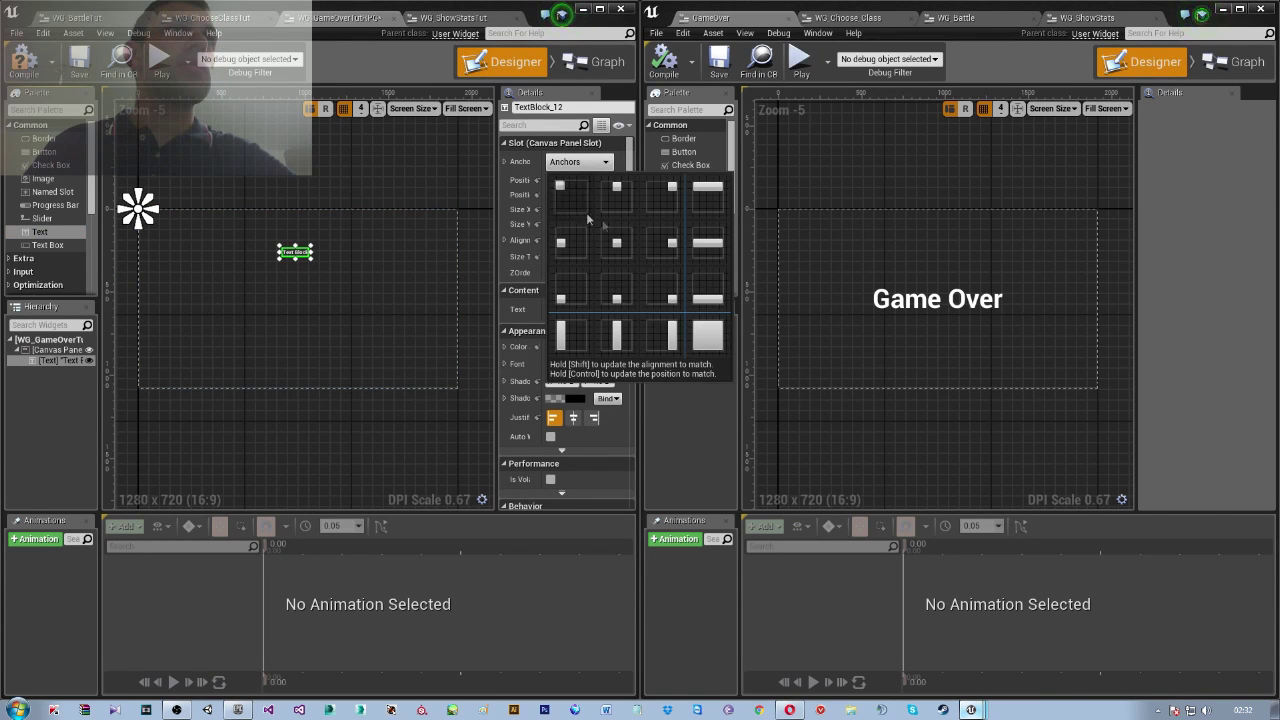
{"action": "left_click", "coordinate": [613, 241]}
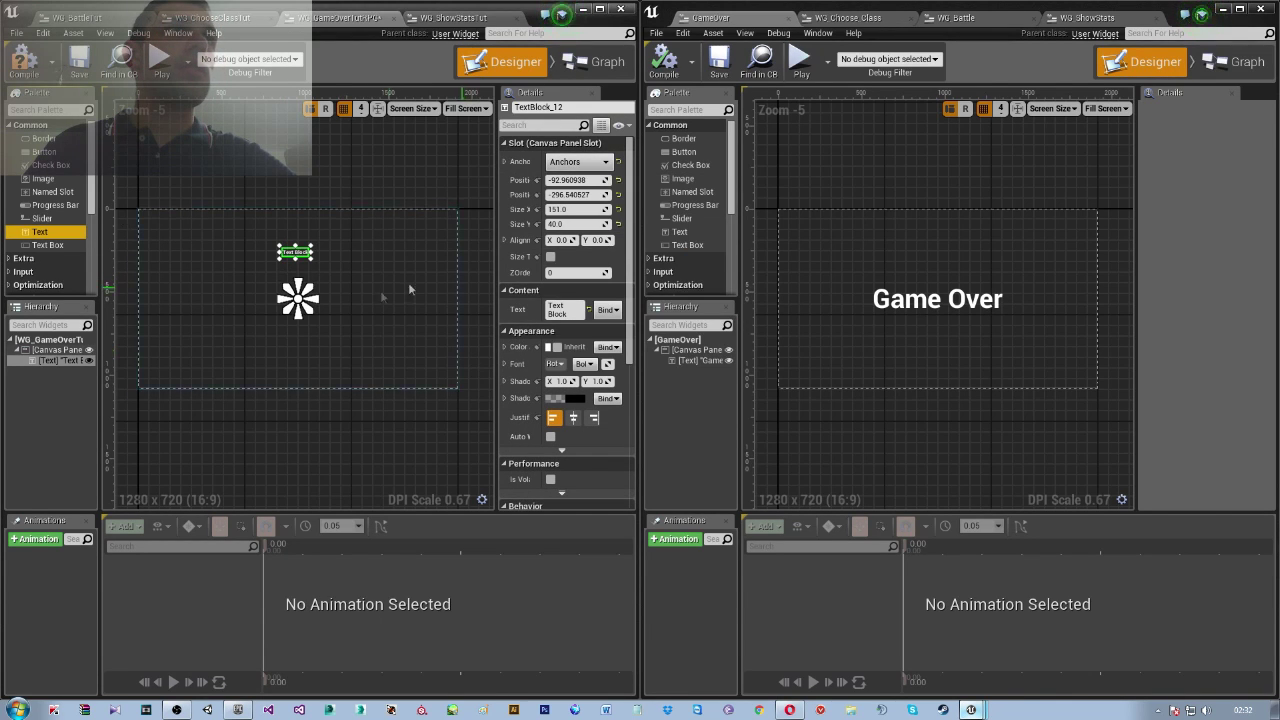
{"action": "left_click", "coordinate": [590, 180]}
{"action": "type", "text": "0"}
{"action": "key", "text": "Return"}
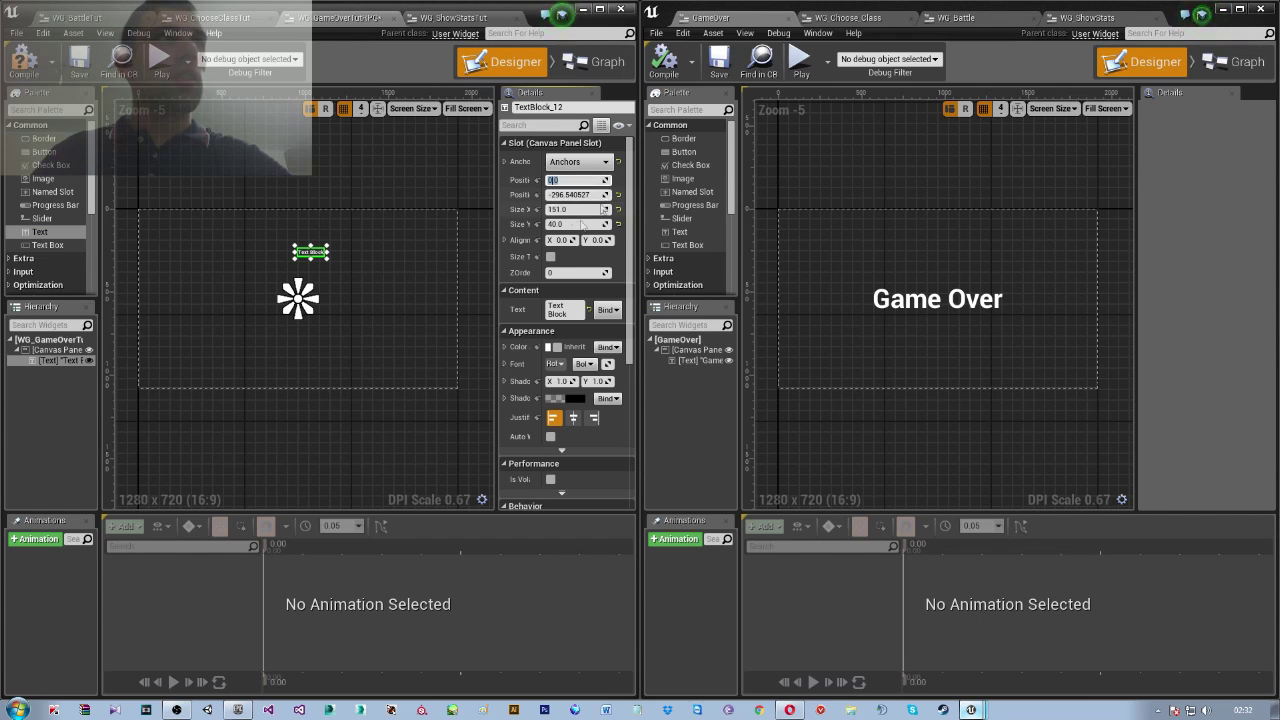
{"action": "type", "text": "0"}
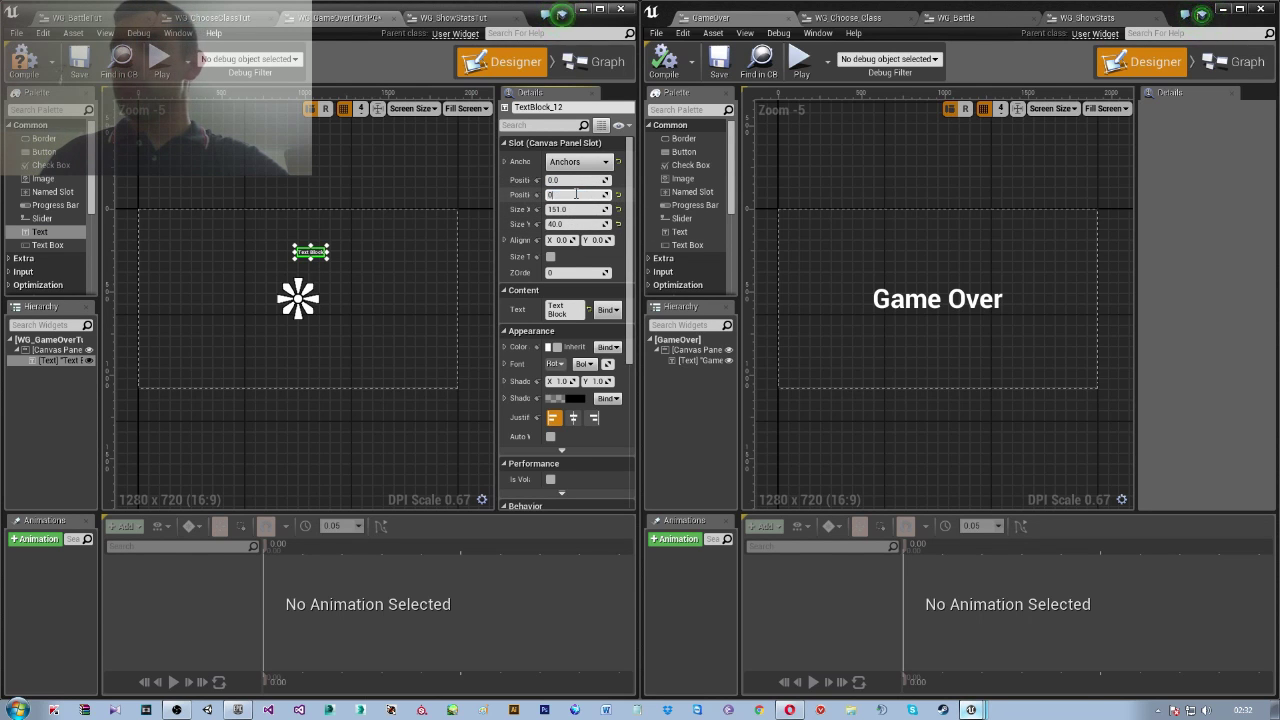
{"action": "key", "text": "Return"}
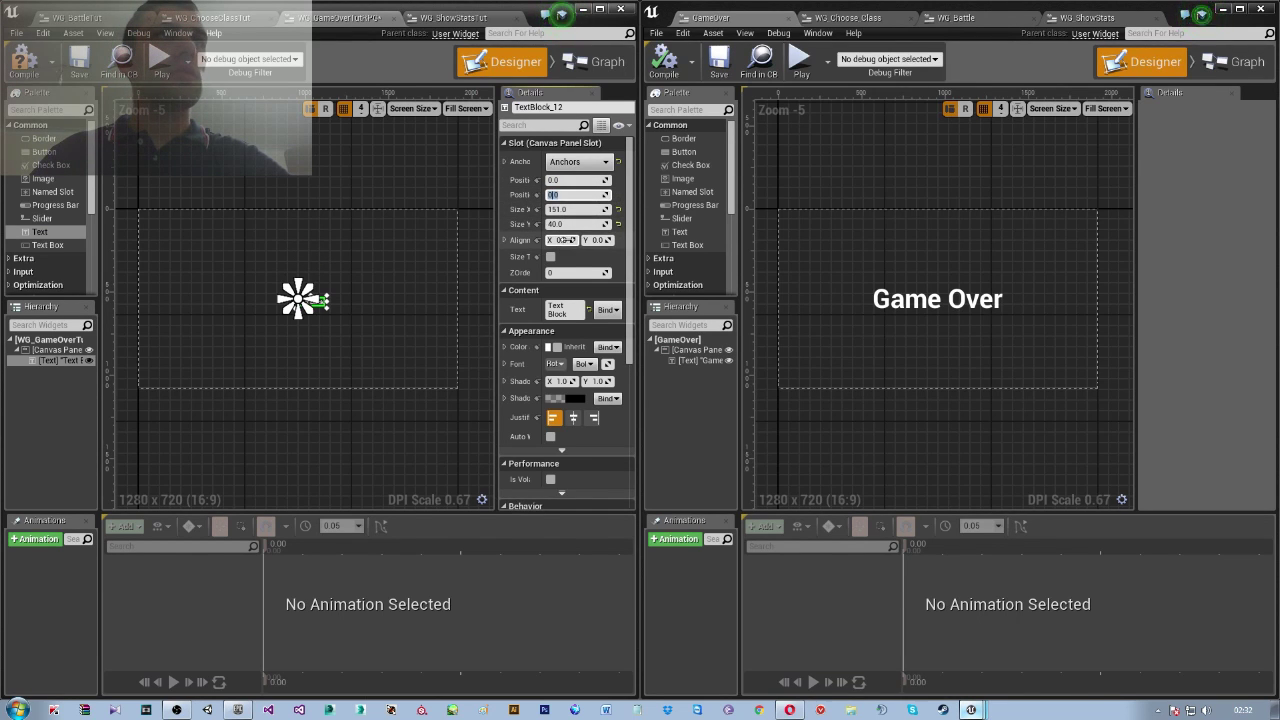
{"action": "left_click", "coordinate": [572, 240]}
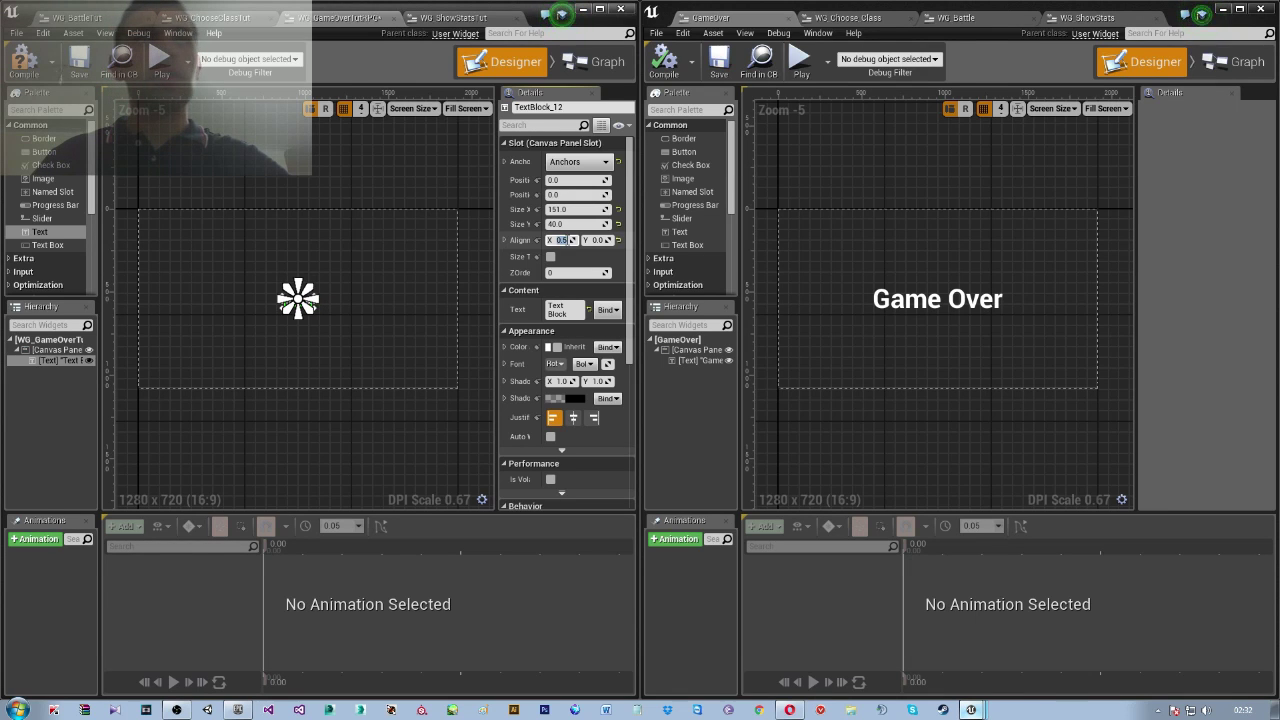
{"action": "left_click", "coordinate": [594, 240]}
{"action": "type", "text": "0.5"}
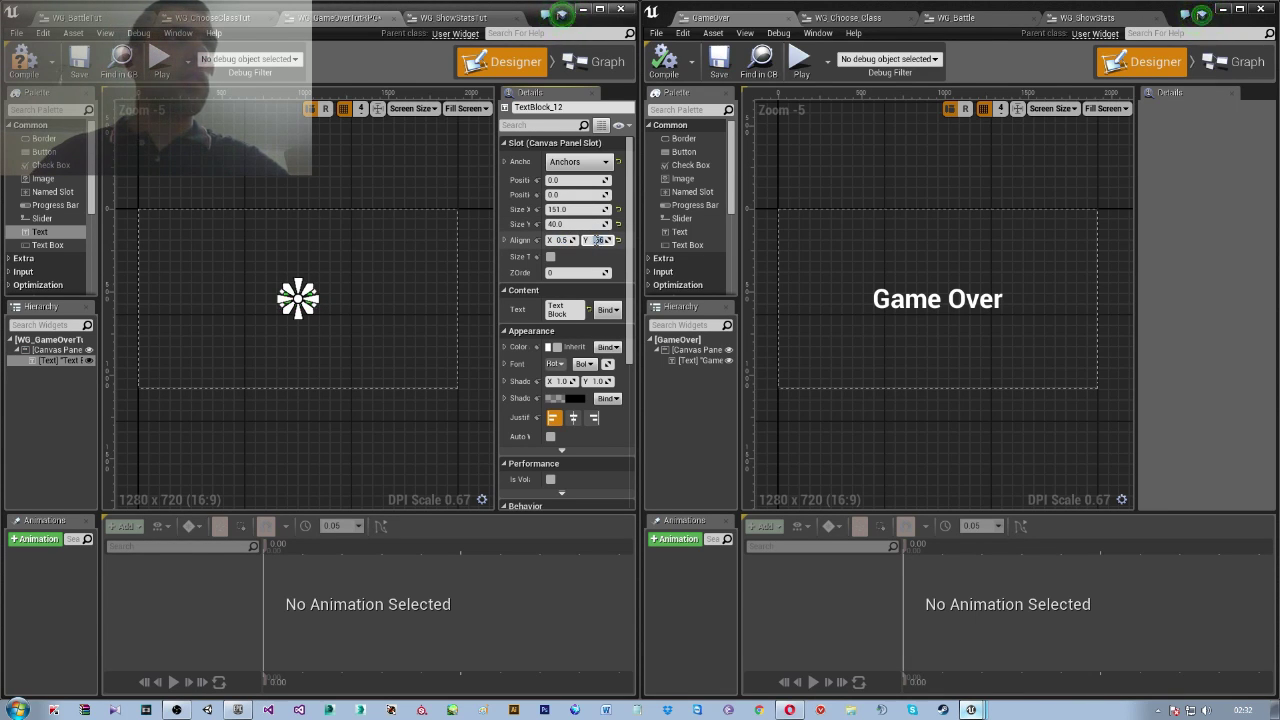
{"action": "key", "text": "Return"}
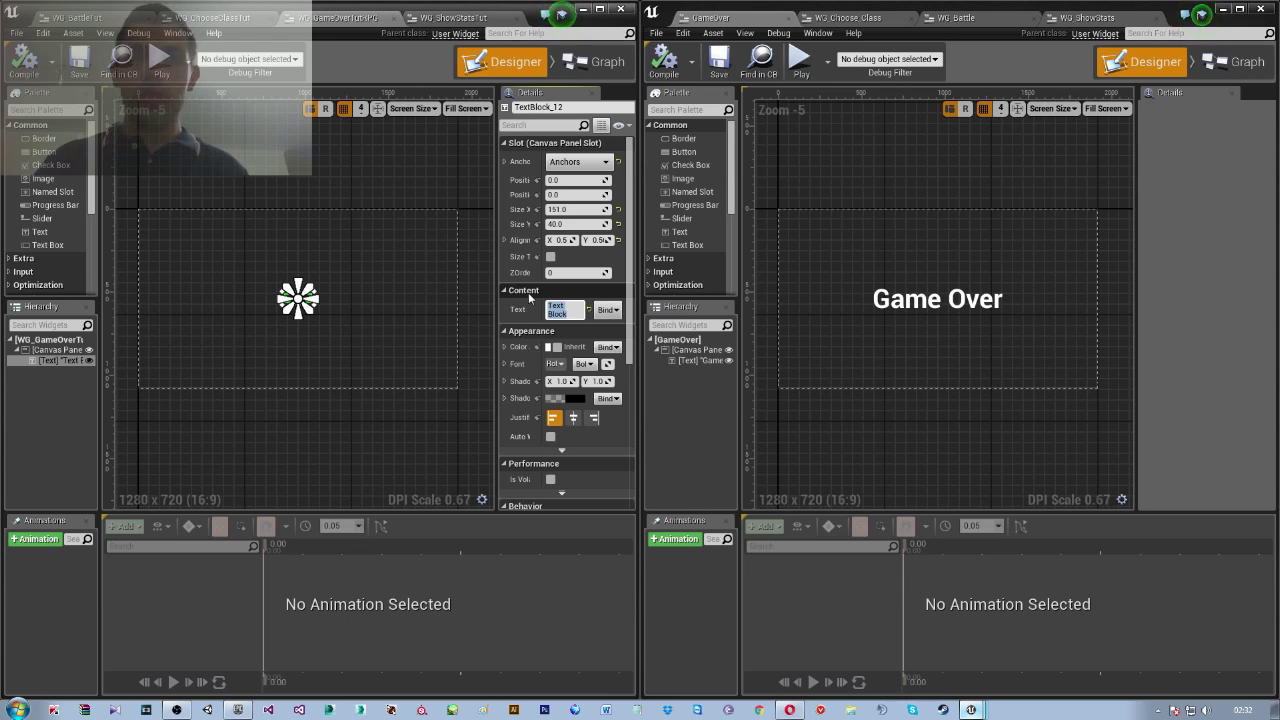
{"action": "left_click", "coordinate": [550, 256]}
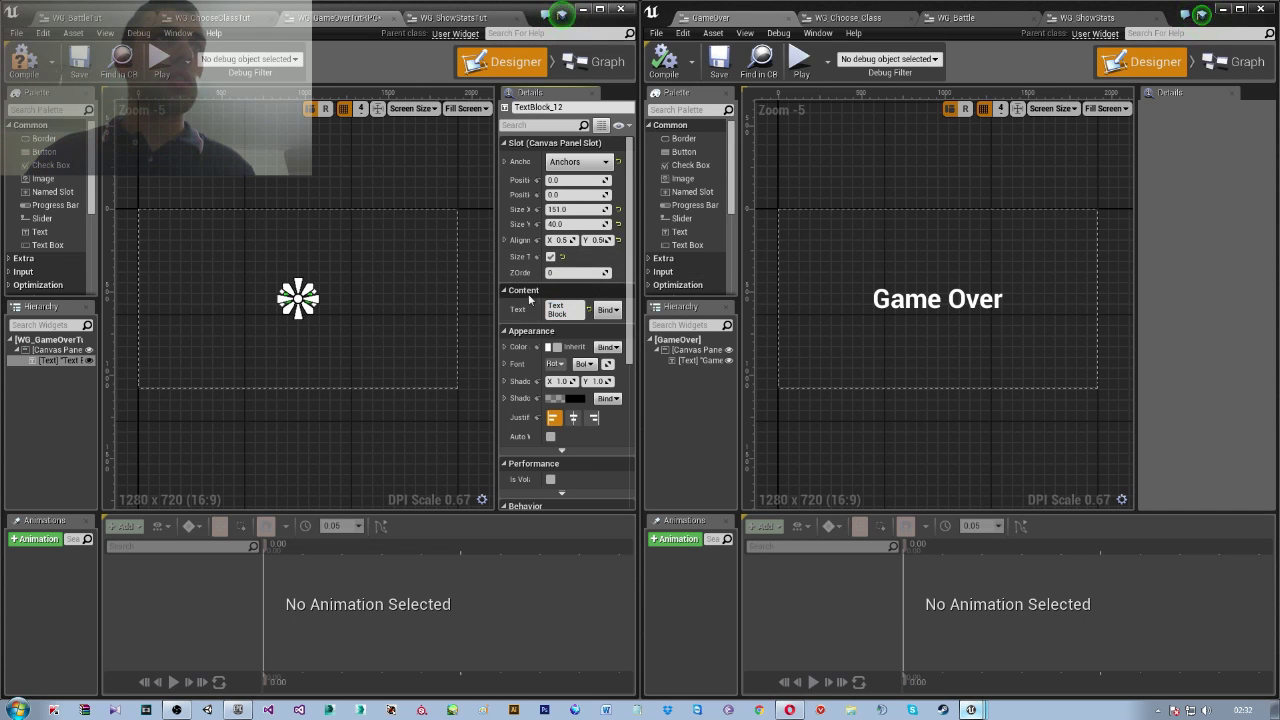
{"action": "left_click_drag", "start_coordinate": [500, 293], "coordinate": [430, 289]}
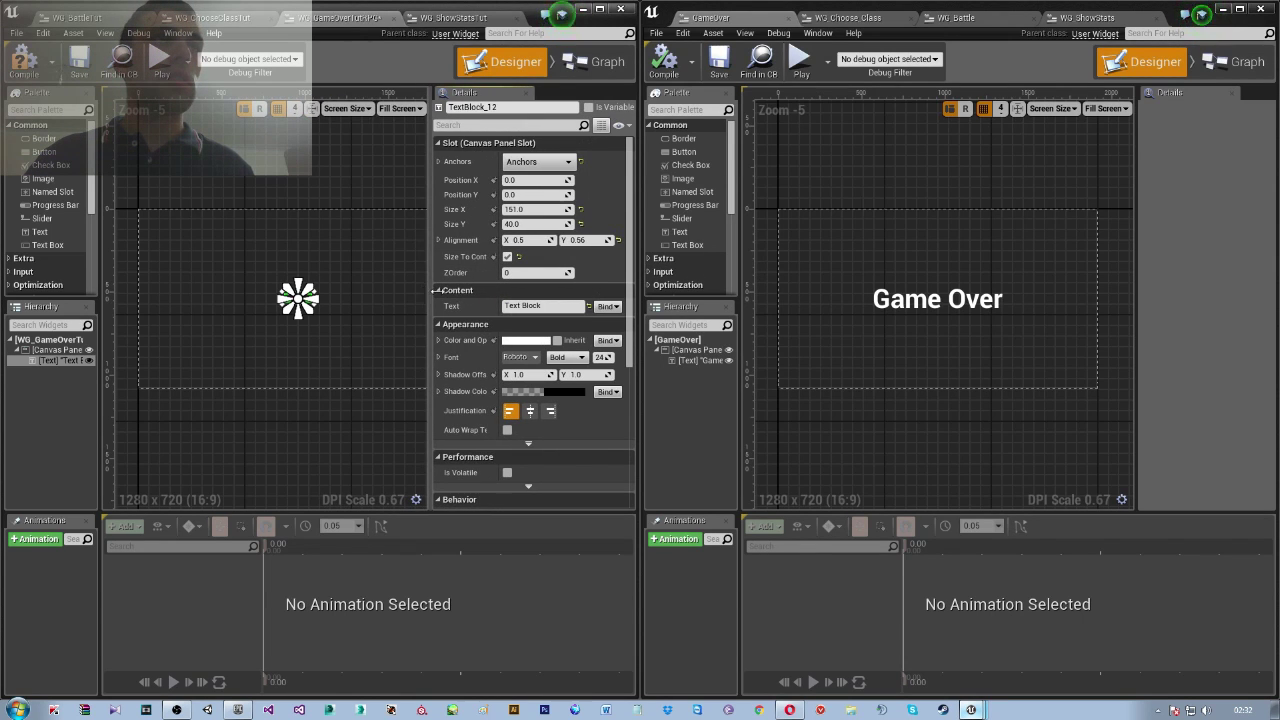
{"action": "type", "text": "GameO"}
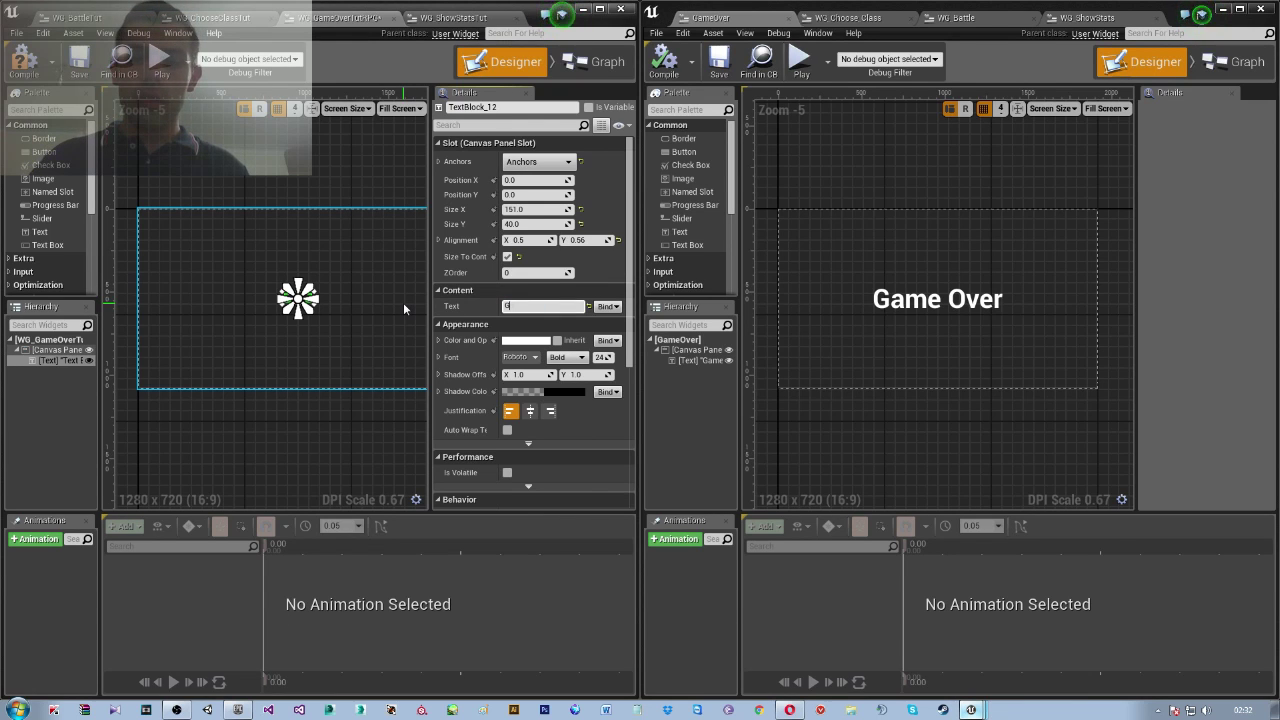
{"action": "key", "text": "BackSpace"}
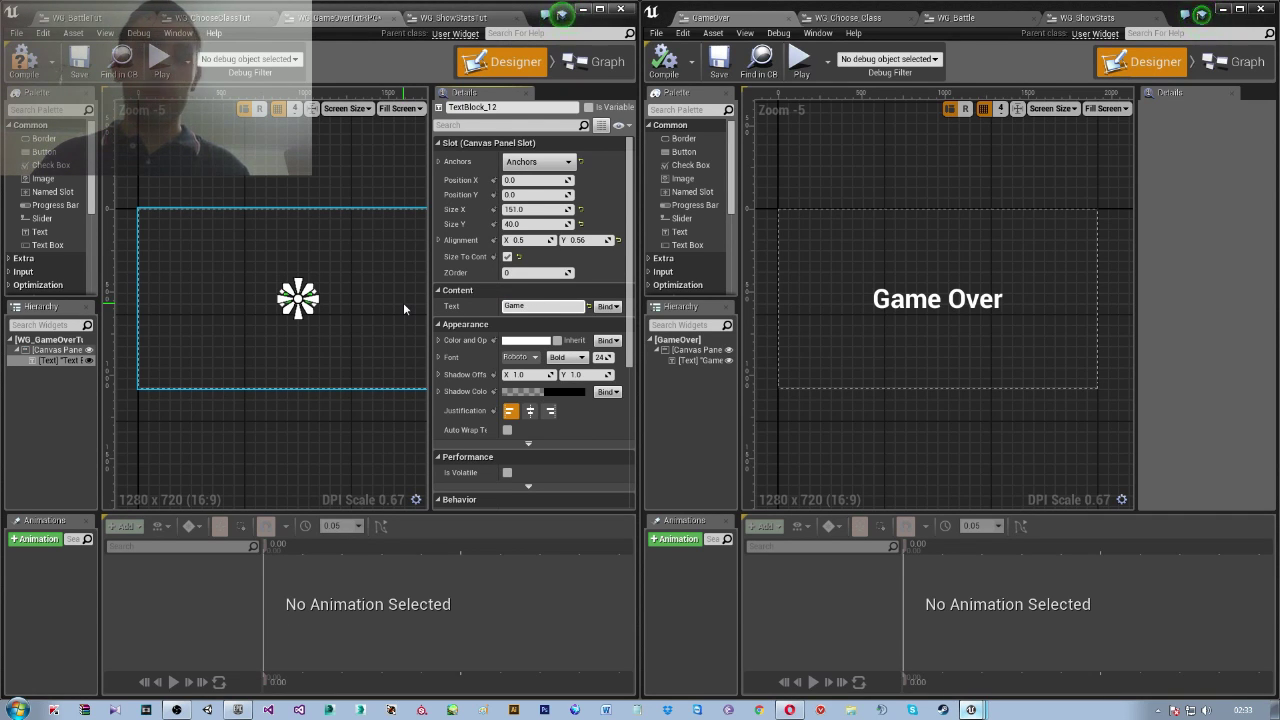
{"action": "type", "text": " Over"}
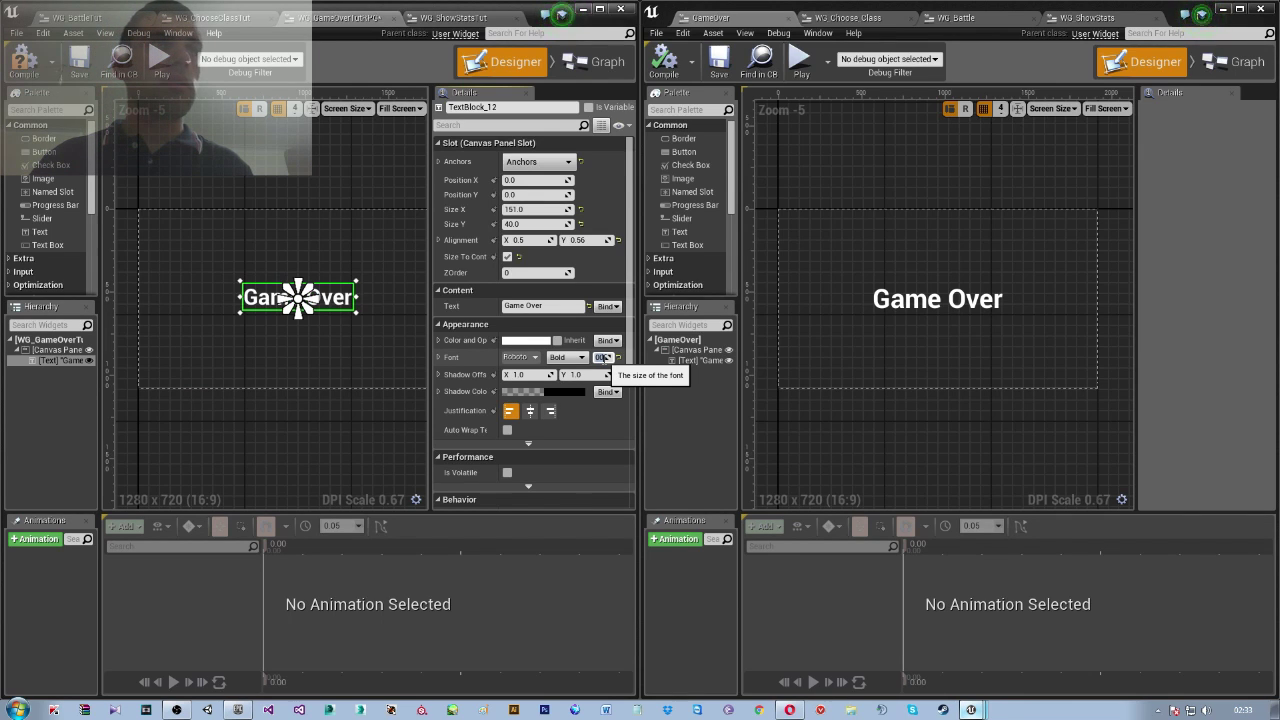
{"action": "scroll", "coordinate": [288, 333], "scroll_direction": "up", "scroll_amount": 3}
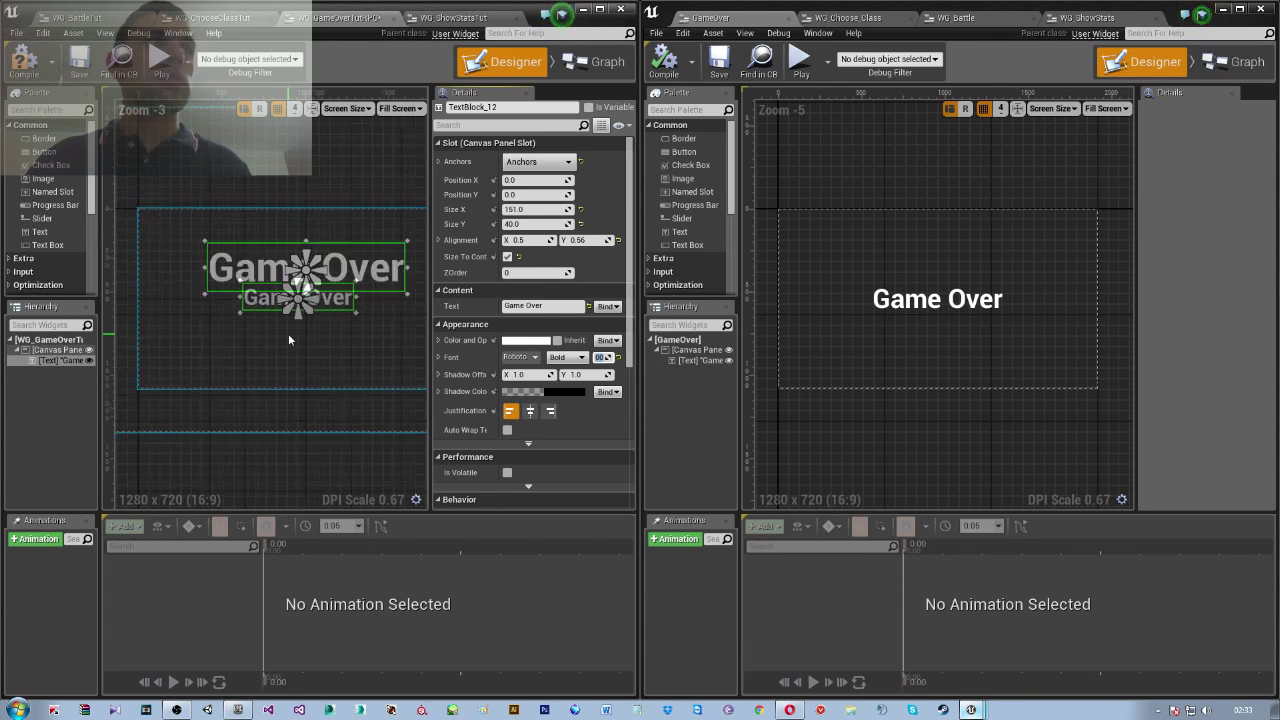
{"action": "right_click_drag", "start_coordinate": [283, 340], "coordinate": [258, 385]}
{"action": "left_click", "coordinate": [288, 243]}
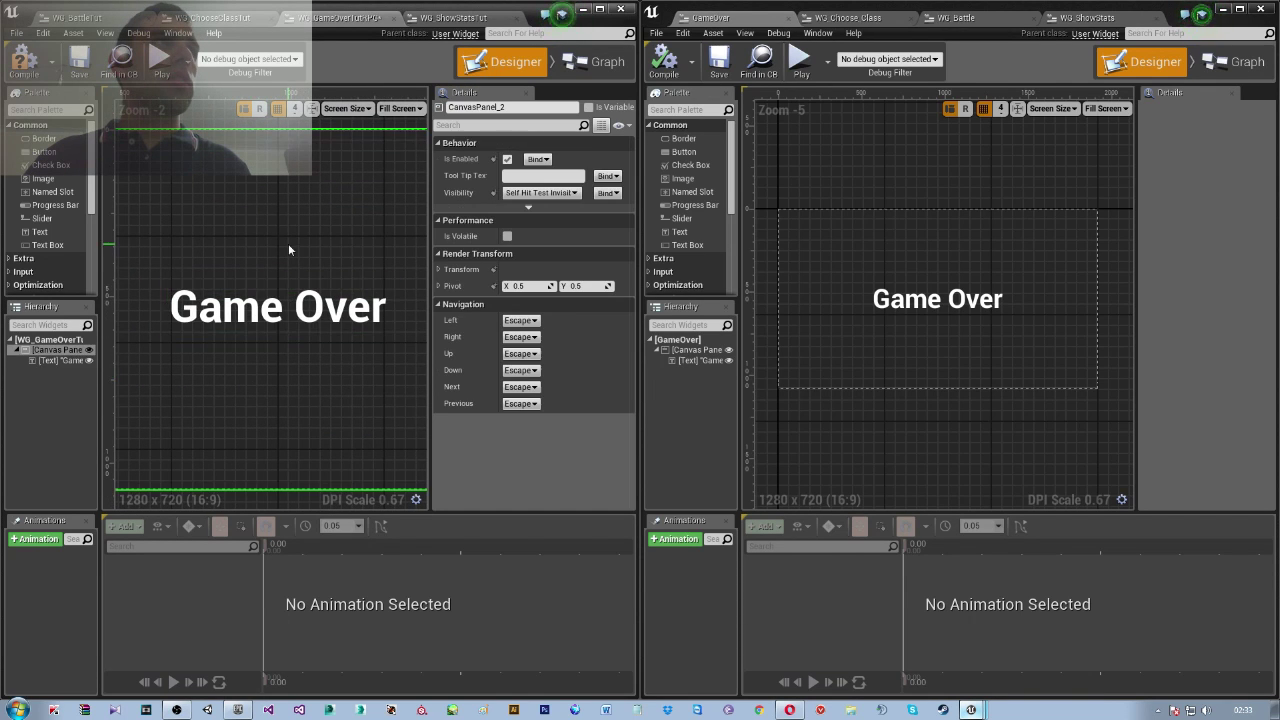
{"action": "scroll", "coordinate": [318, 374], "scroll_direction": "down", "scroll_amount": 6}
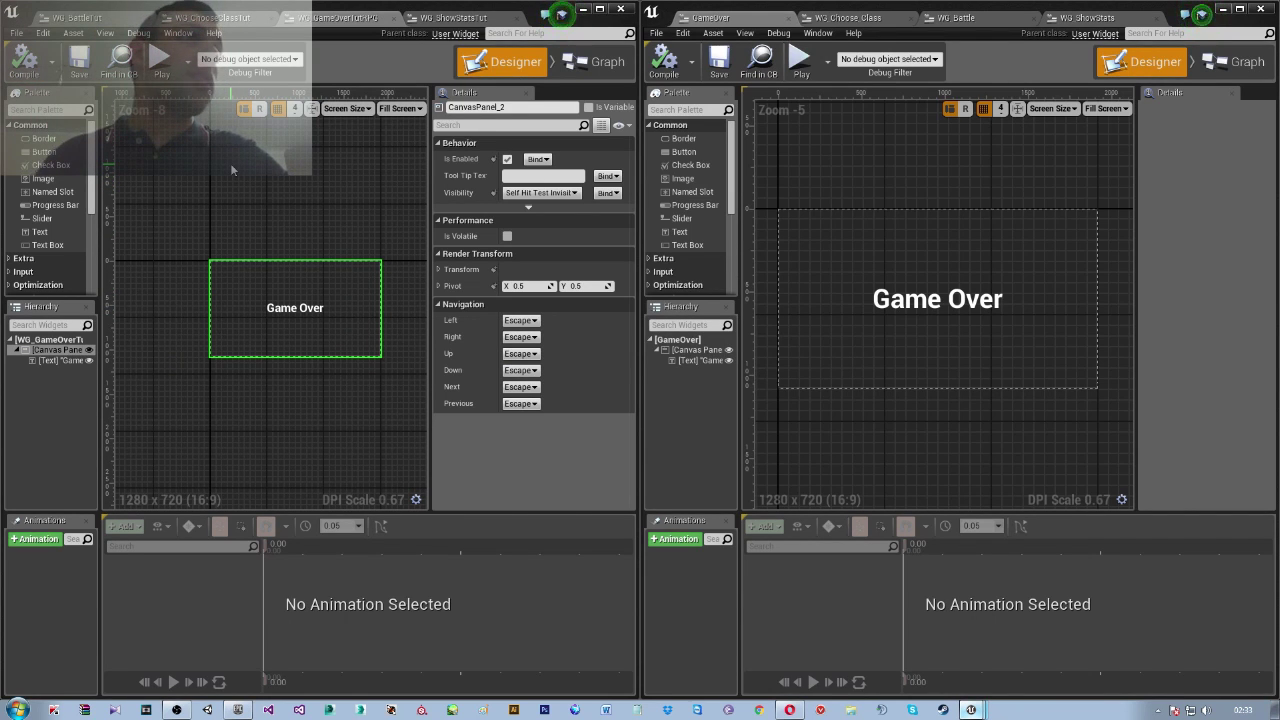
Close WG_GameOverTut and place a Text block on WG_ShowStatsTut's canvas, replacing a mistaken text box
{"action": "left_click", "coordinate": [394, 20]}
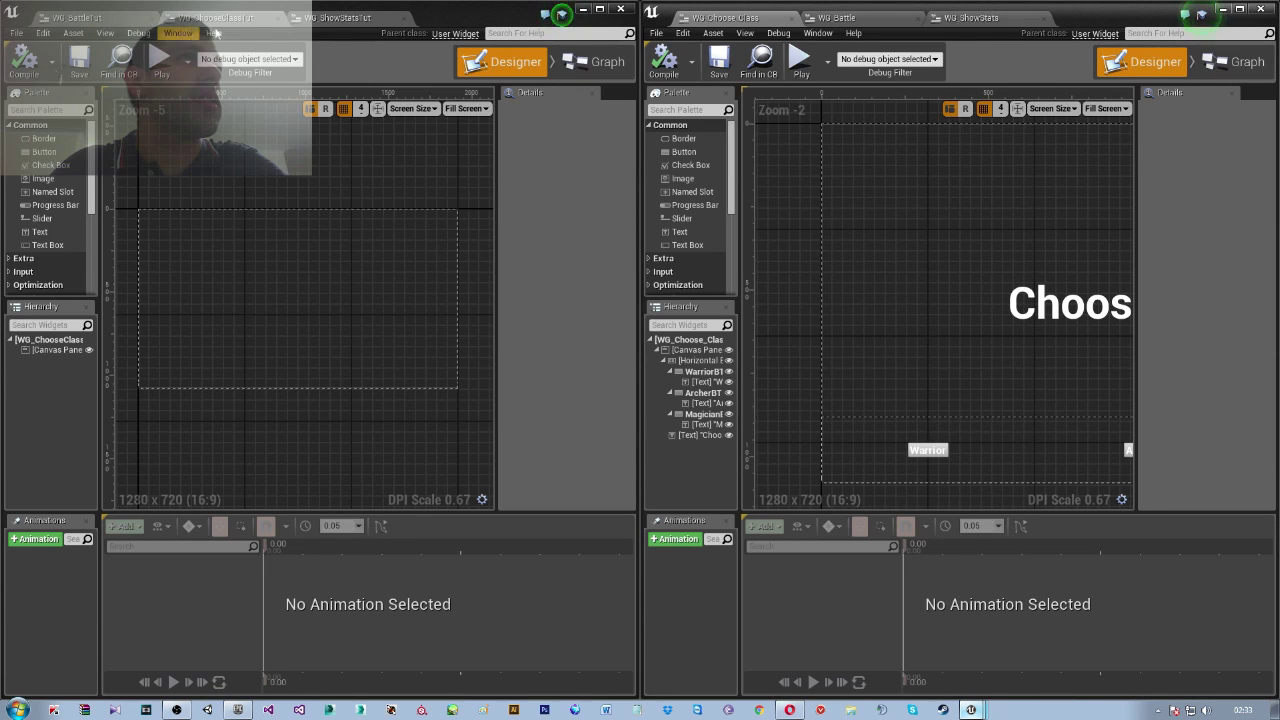
{"action": "left_click", "coordinate": [334, 19]}
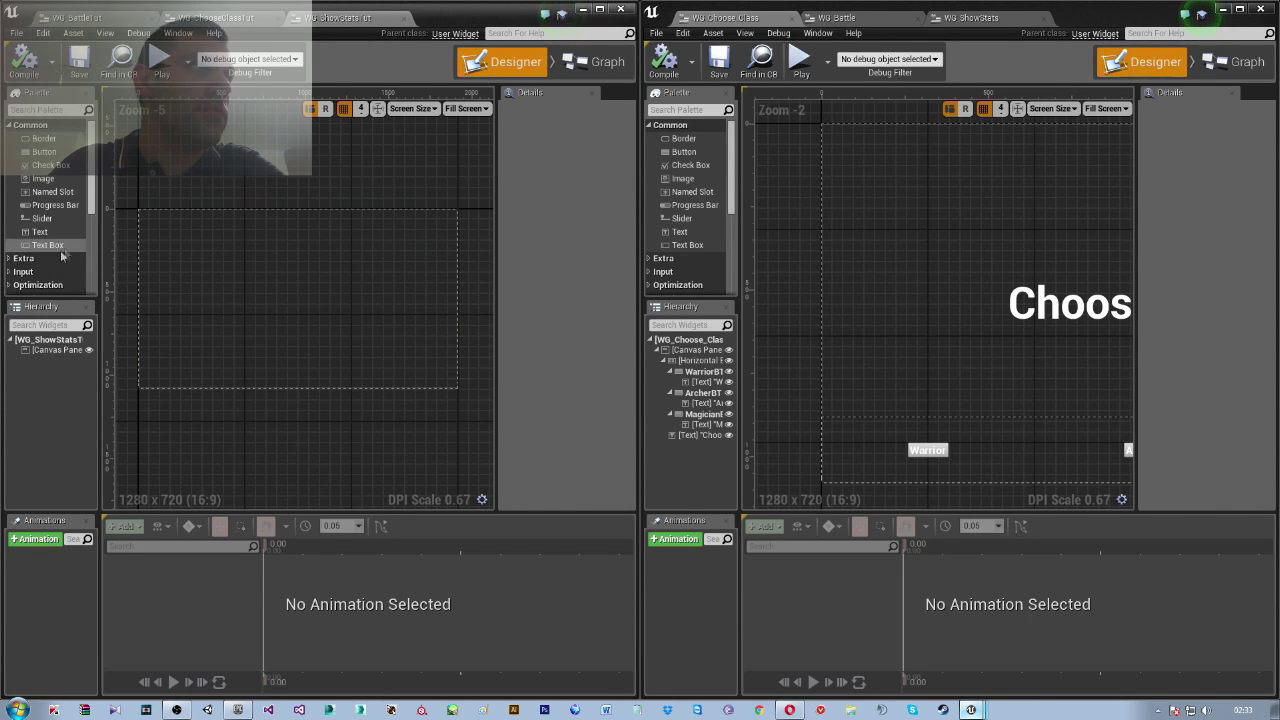
{"action": "mouse_move", "coordinate": [47, 245]}
{"action": "left_mouse_down"}
{"action": "mouse_move", "coordinate": [204, 279]}
{"action": "mouse_move", "coordinate": [151, 289]}
{"action": "left_mouse_up"}
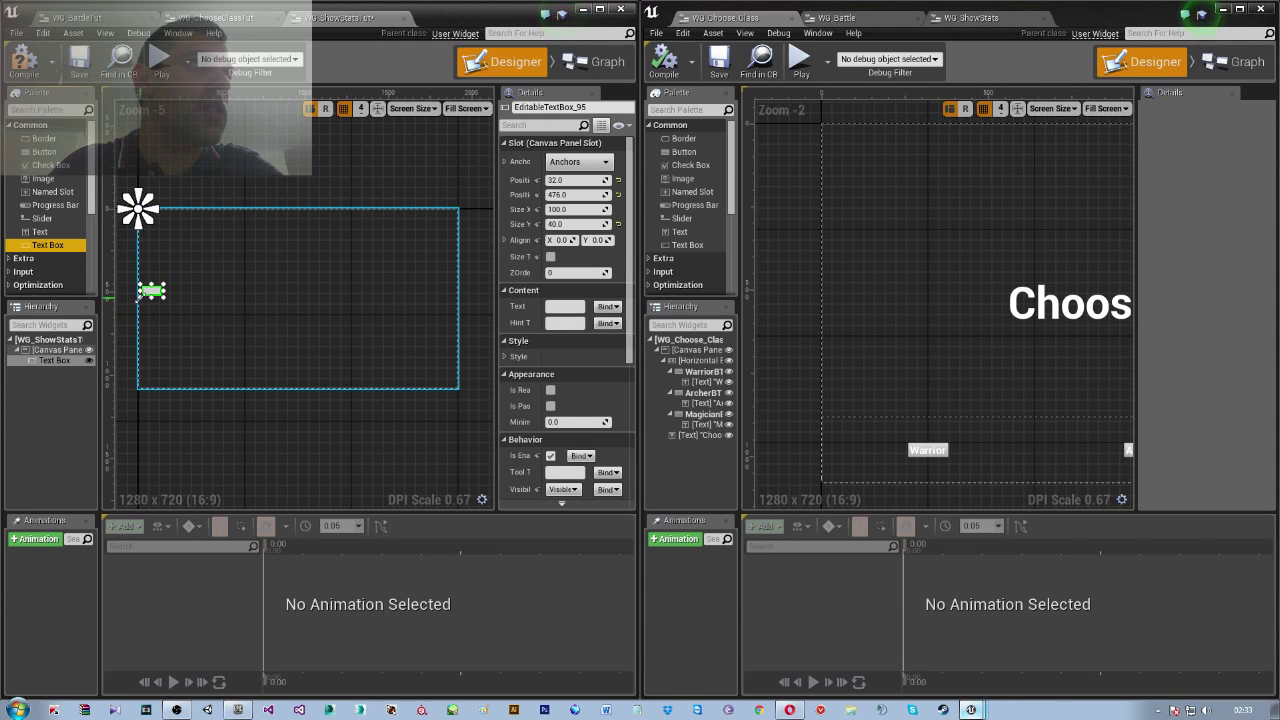
{"action": "scroll", "coordinate": [155, 290], "scroll_direction": "up", "scroll_amount": 4}
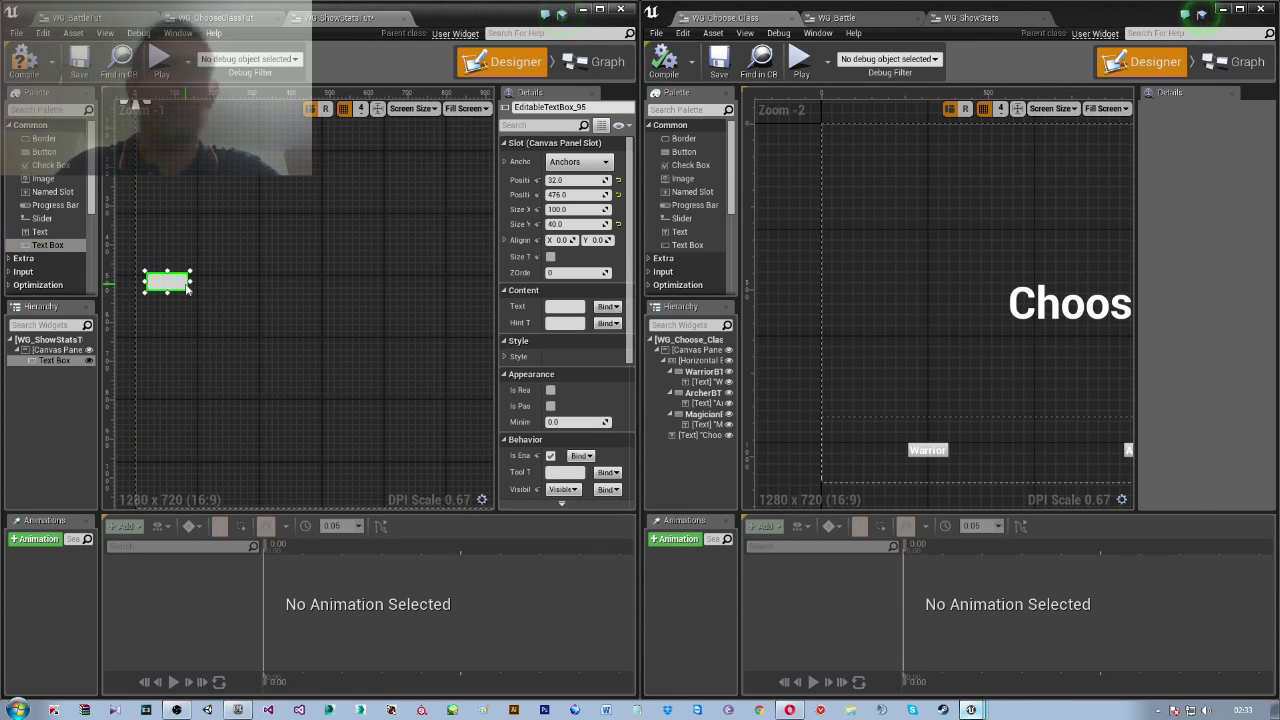
{"action": "key", "text": "Delete"}
{"action": "left_click_drag", "start_coordinate": [40, 231], "coordinate": [178, 299]}
Edit the text block's Text field and bring up the WG_ShowStats reference widget
{"action": "left_click", "coordinate": [562, 309]}
{"action": "type", "text": "k"}
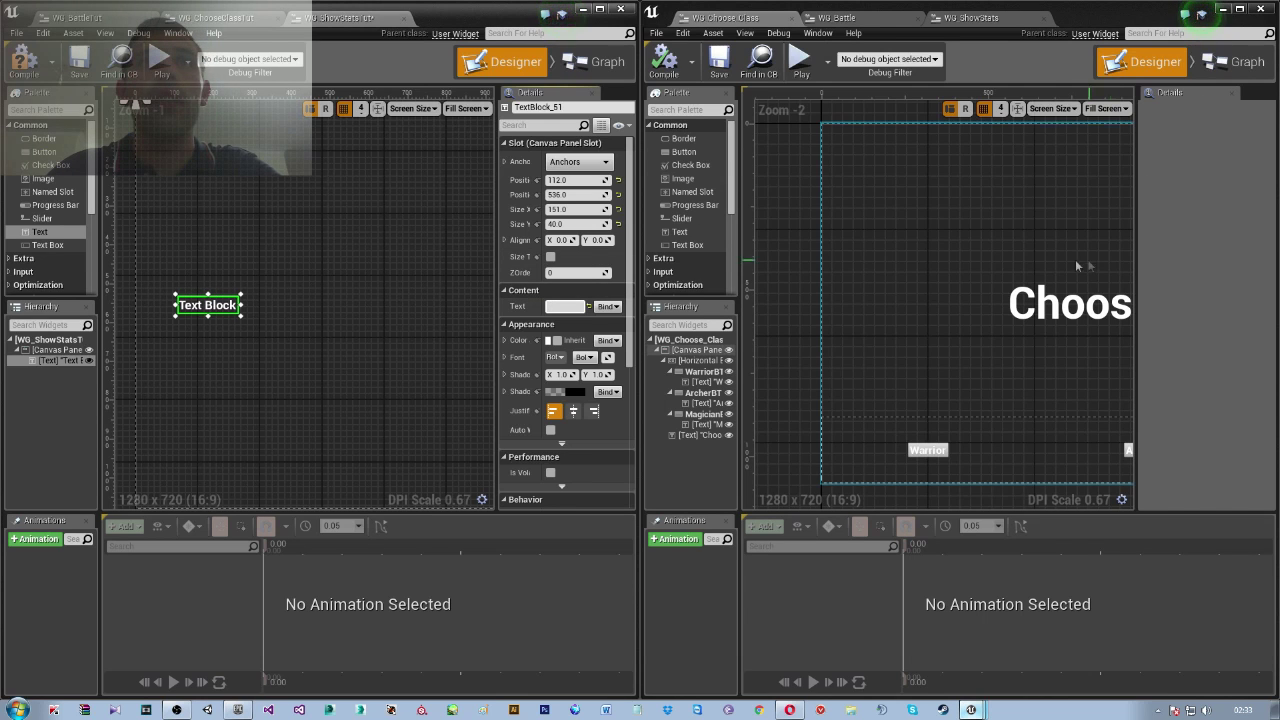
{"action": "left_click", "coordinate": [972, 18]}
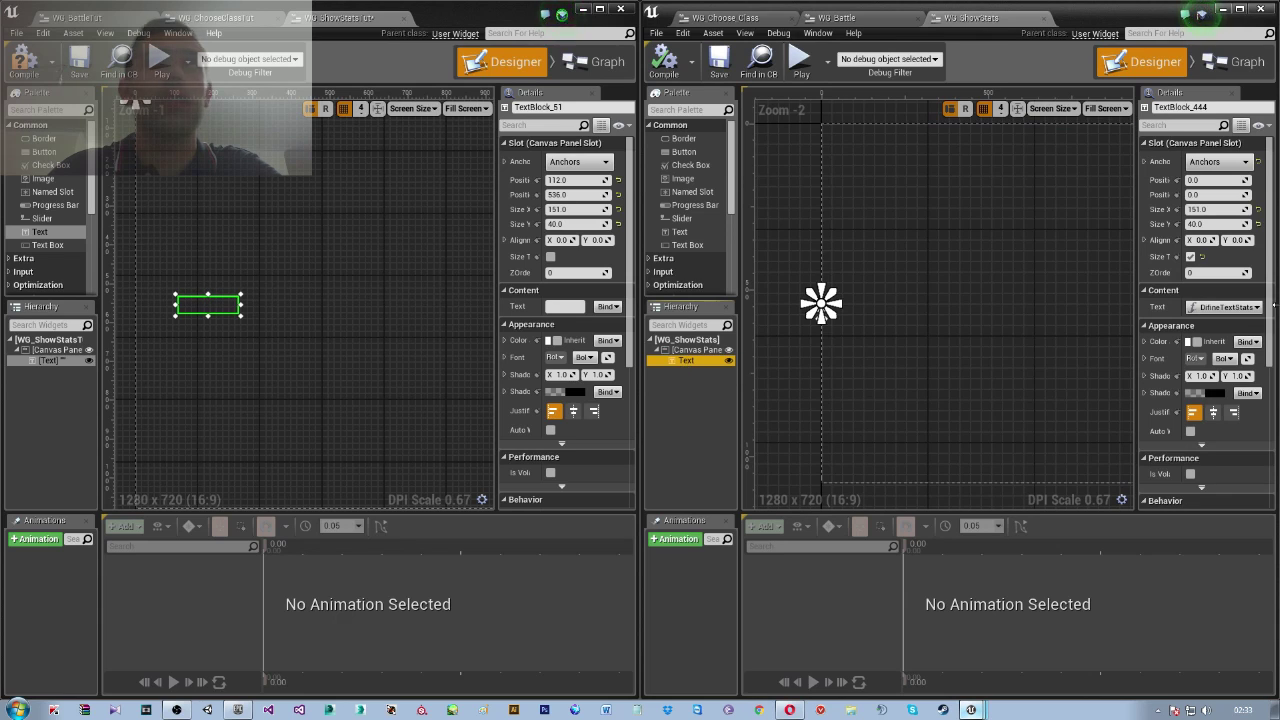
View WG_ShowStats' graph, framing the Cast To PlayerBaseBP and Owner Class nodes for reference
{"action": "left_click", "coordinate": [1236, 62]}
{"action": "scroll", "coordinate": [890, 376], "scroll_direction": "down", "scroll_amount": 2}
{"action": "right_click_drag", "start_coordinate": [890, 376], "coordinate": [873, 254]}
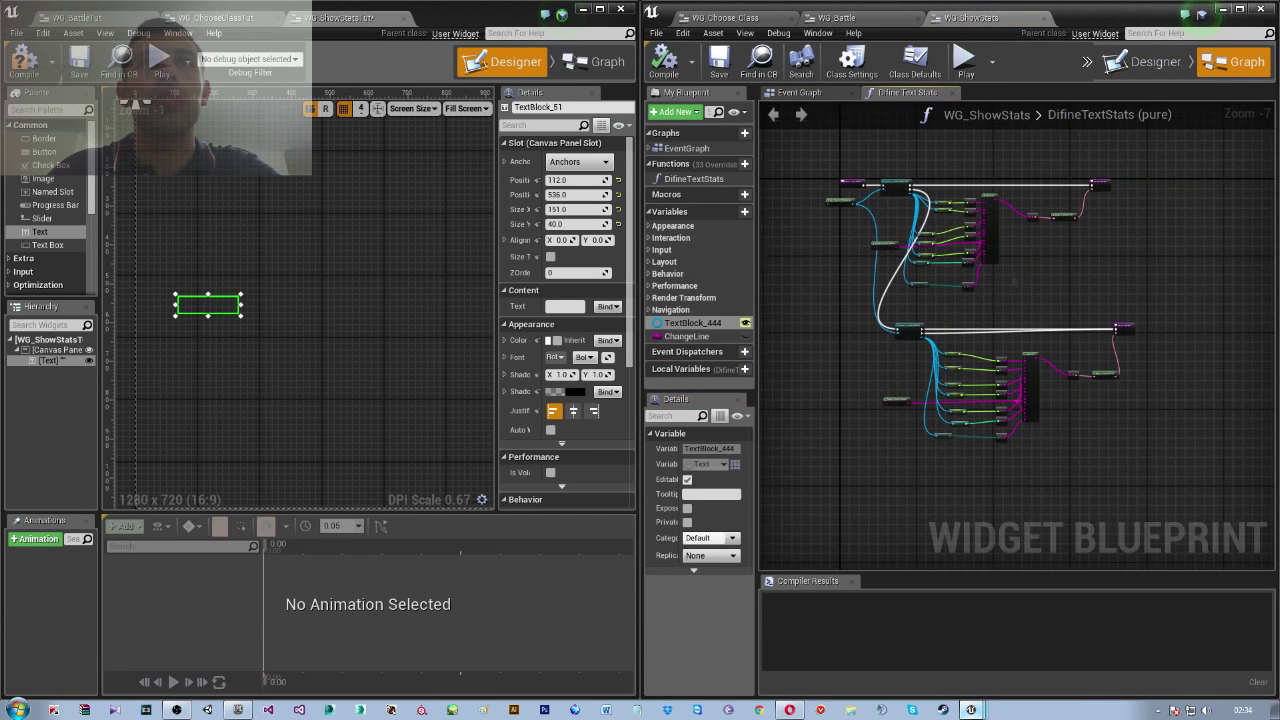
{"action": "scroll", "coordinate": [854, 174], "scroll_direction": "up", "scroll_amount": 4}
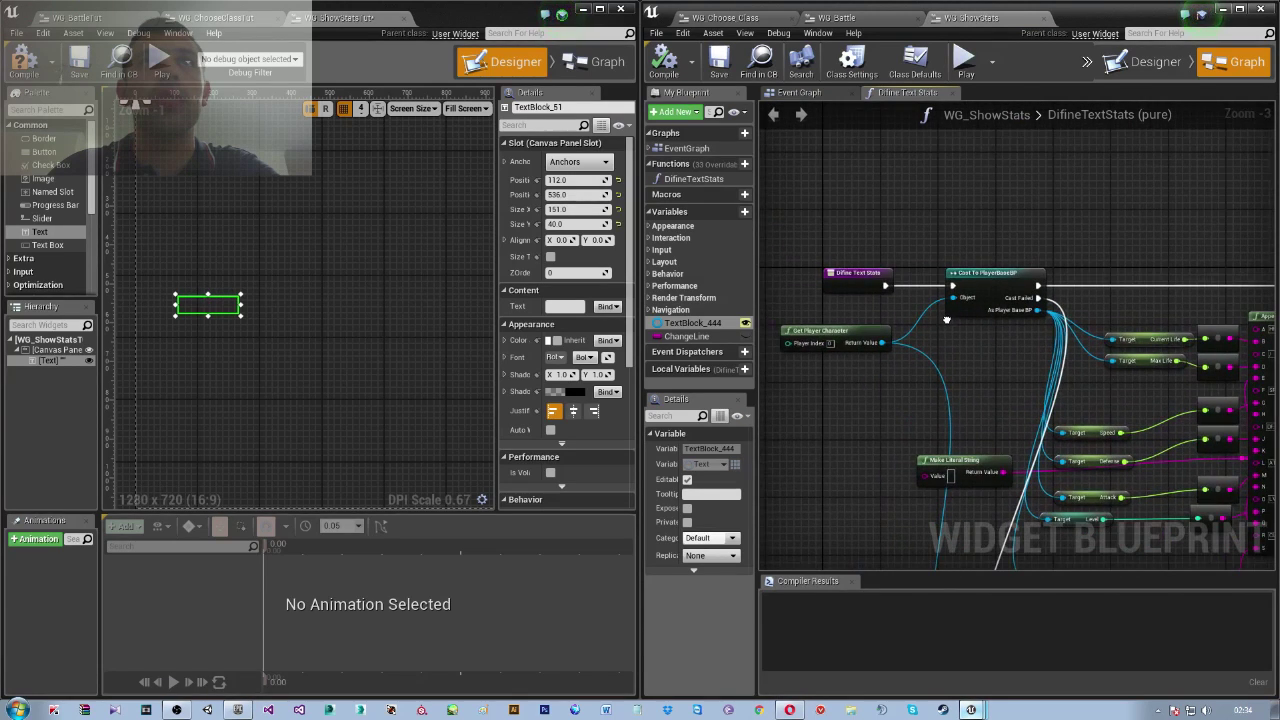
{"action": "right_click_drag", "start_coordinate": [978, 408], "coordinate": [918, 307]}
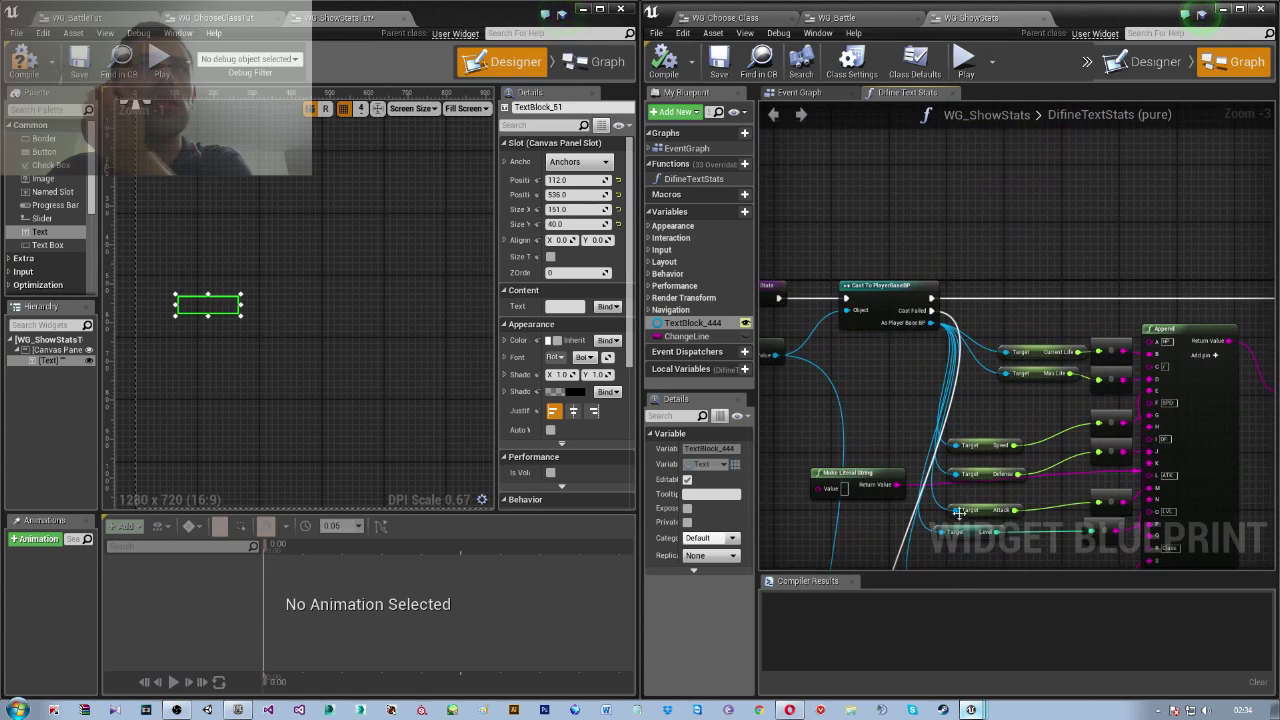
{"action": "right_click_drag", "start_coordinate": [958, 513], "coordinate": [950, 406]}
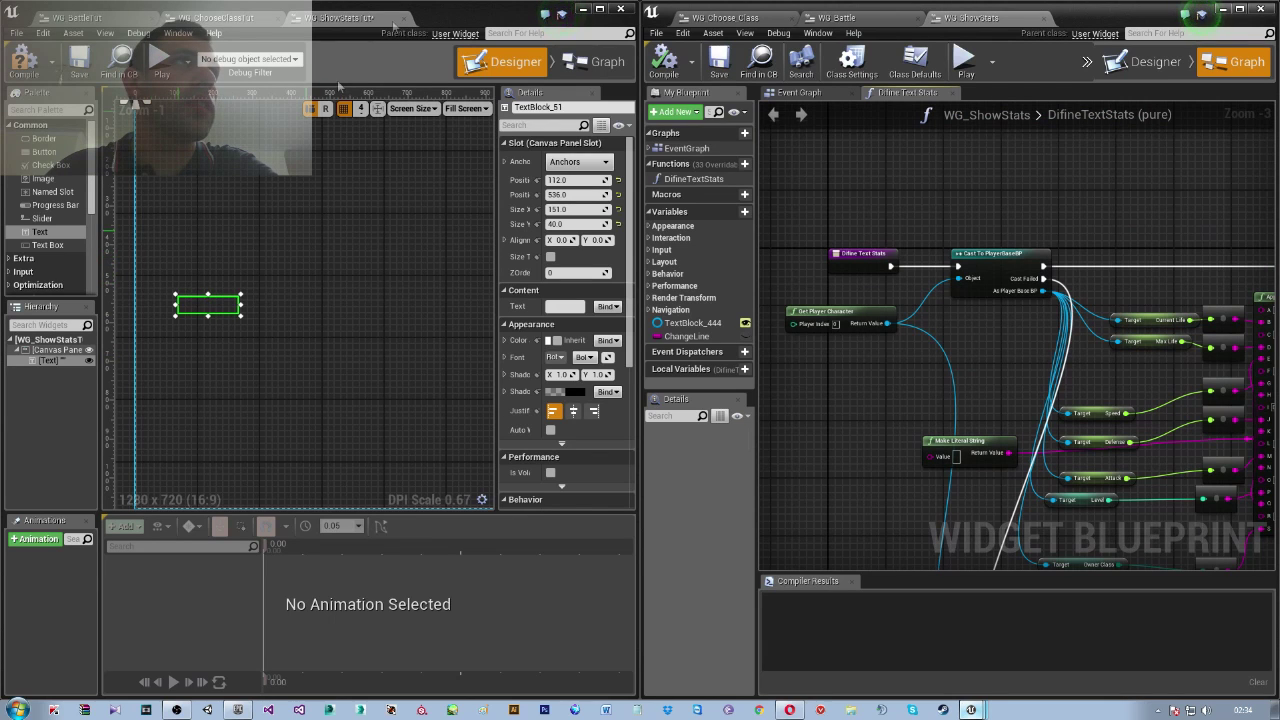
Anchor the text block left-middle with Position X and Y at 0 and Alignment Y 0.5
{"action": "left_click", "coordinate": [566, 162]}
{"action": "left_click", "coordinate": [568, 249]}
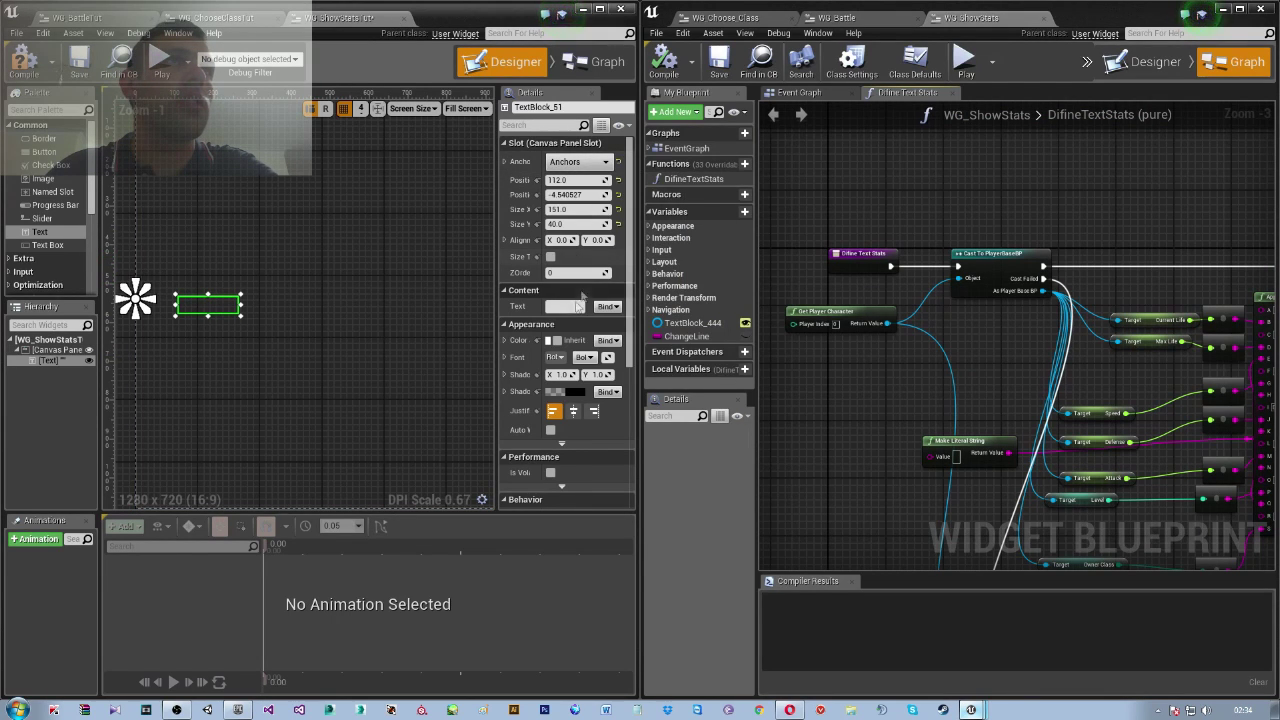
{"action": "type", "text": "0"}
{"action": "key", "text": "Return"}
{"action": "left_click", "coordinate": [575, 195]}
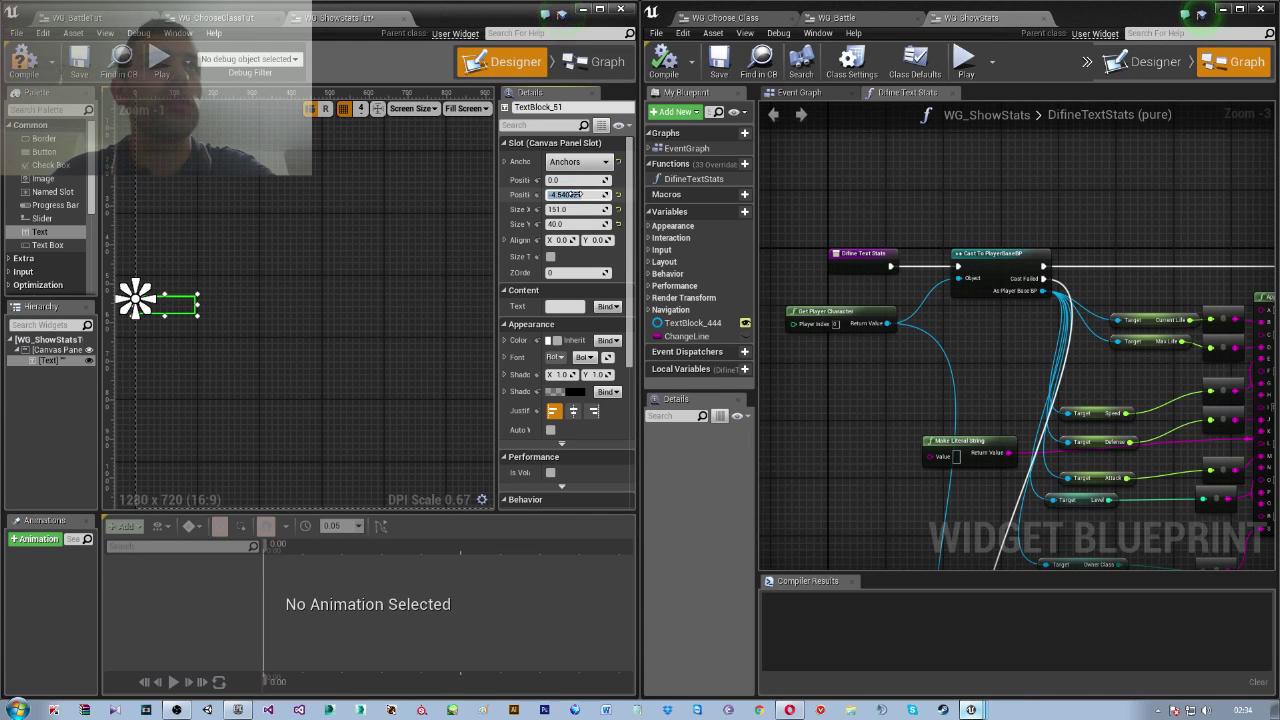
{"action": "type", "text": "0"}
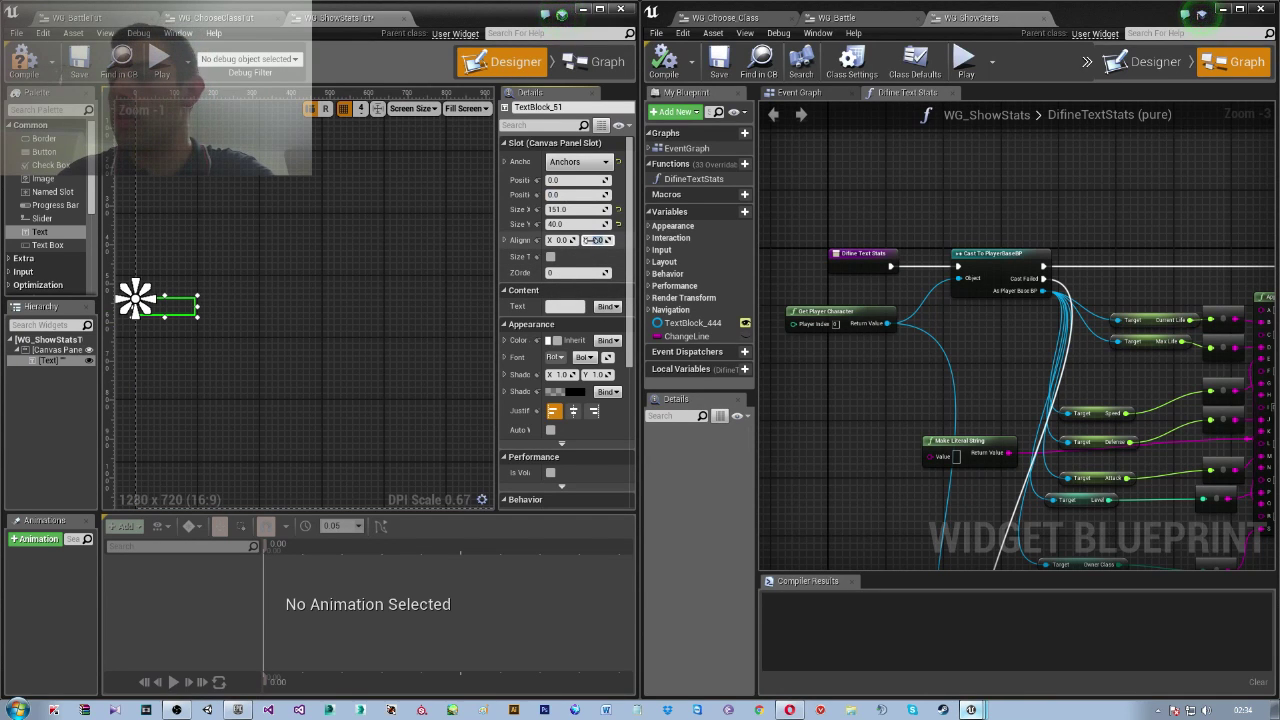
{"action": "key", "text": "Return"}
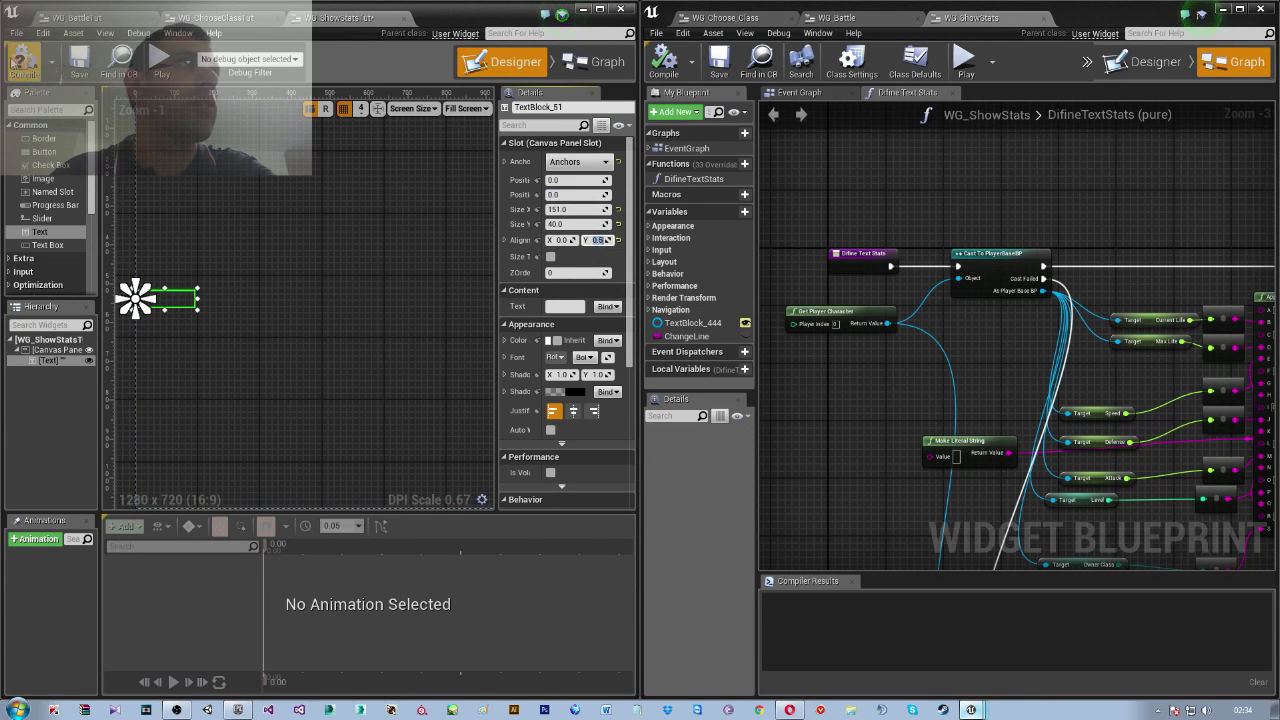
{"action": "scroll", "coordinate": [204, 253], "scroll_direction": "down", "scroll_amount": 3}
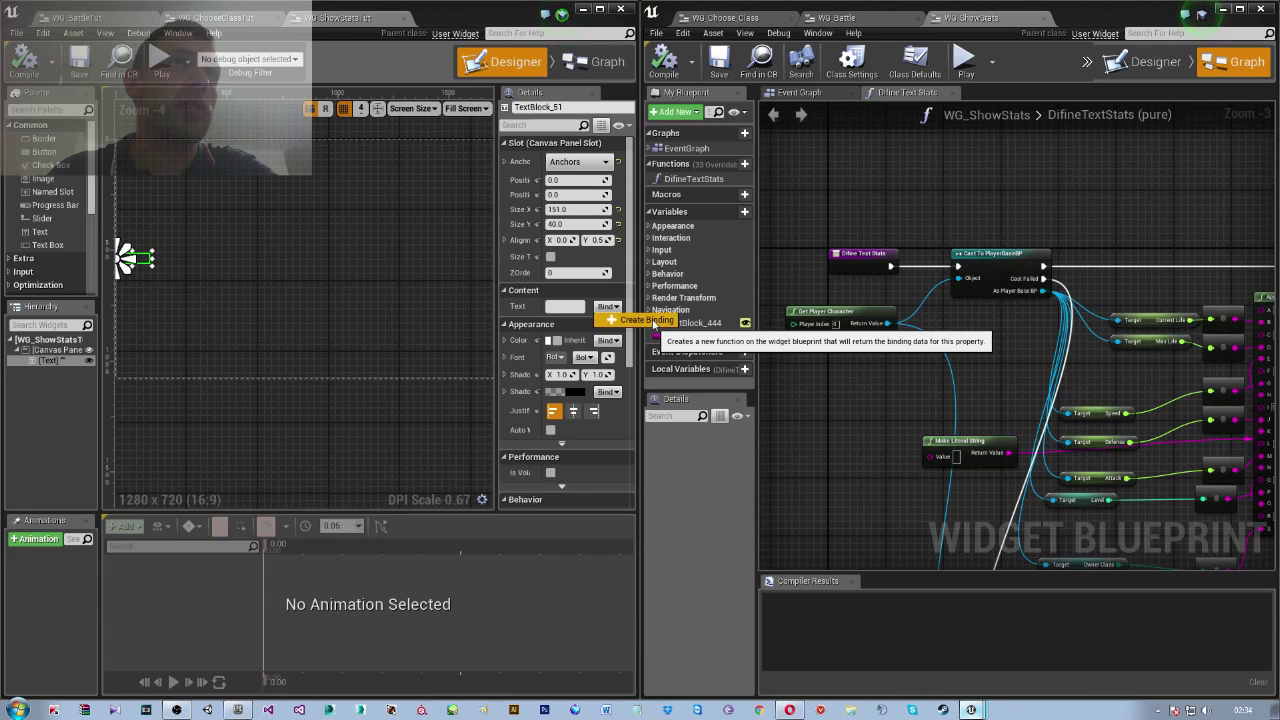
Create a Text binding, rename GetText_0 to ShowStatsGetText, and compile the widget blueprint
{"action": "left_click", "coordinate": [652, 321]}
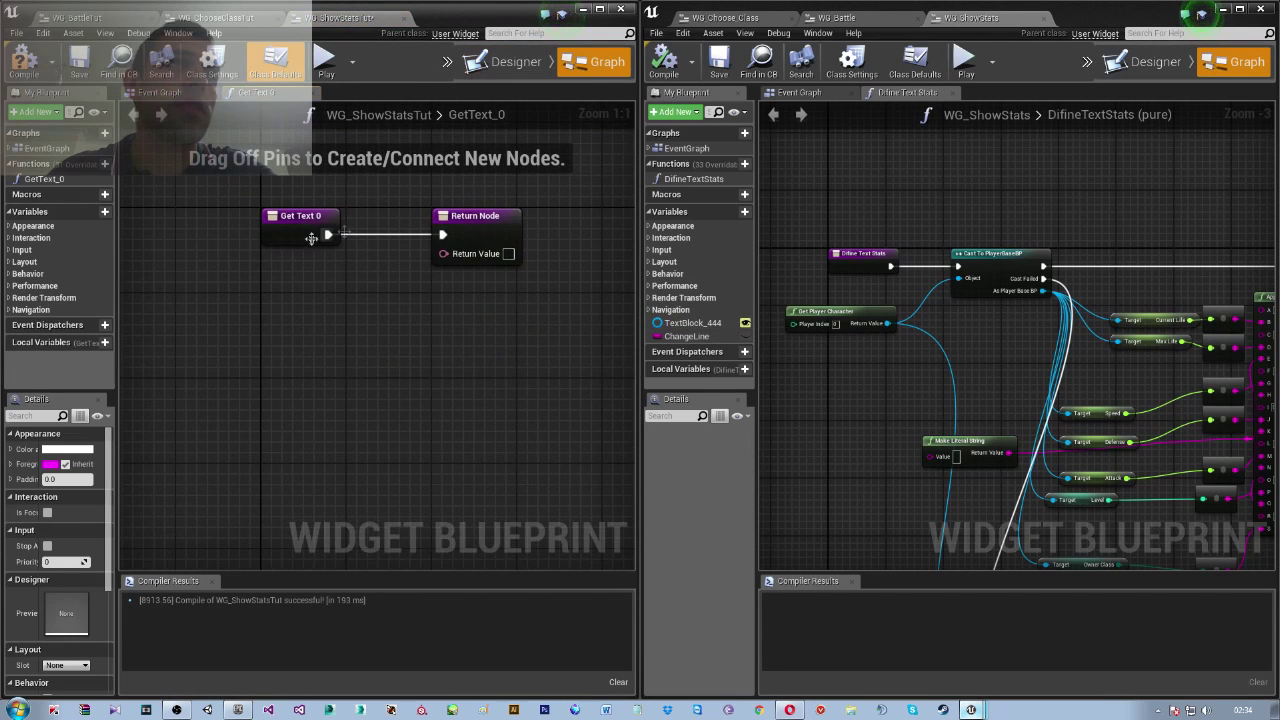
{"action": "right_click_drag", "start_coordinate": [302, 246], "coordinate": [369, 352]}
{"action": "left_click_drag", "start_coordinate": [363, 326], "coordinate": [205, 298]}
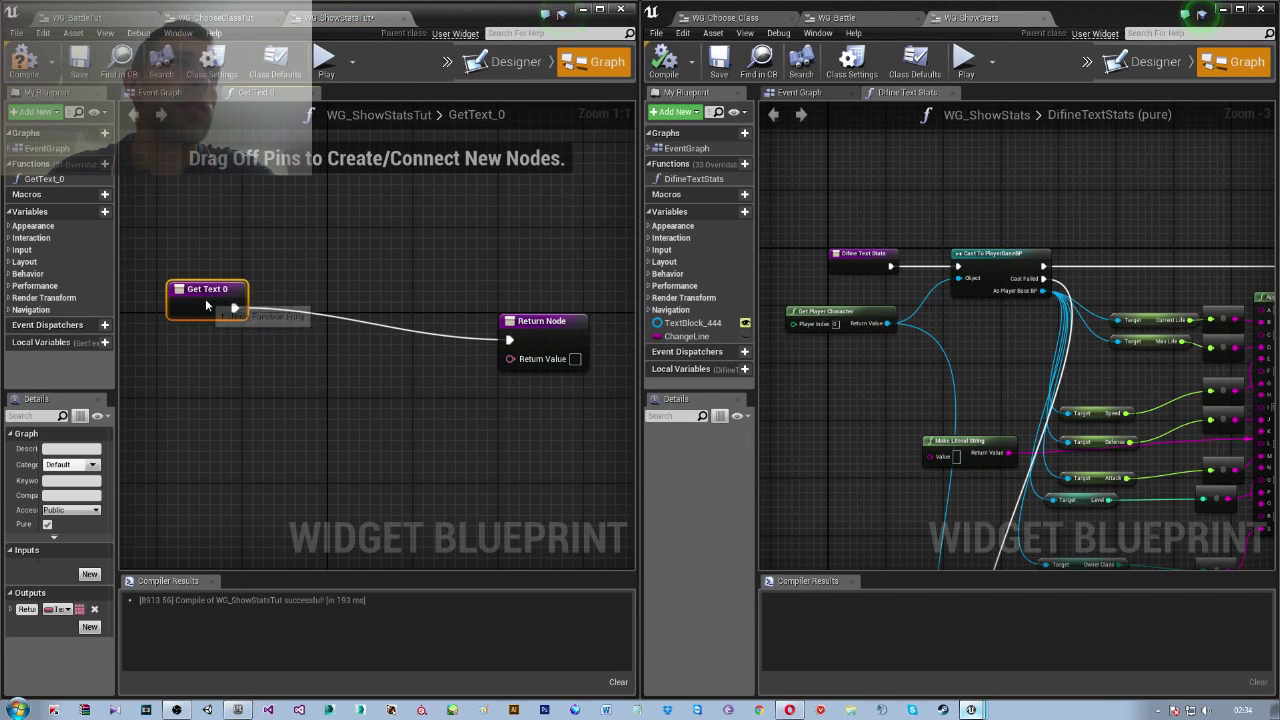
{"action": "right_click_drag", "start_coordinate": [324, 294], "coordinate": [426, 342]}
{"action": "left_click", "coordinate": [86, 180]}
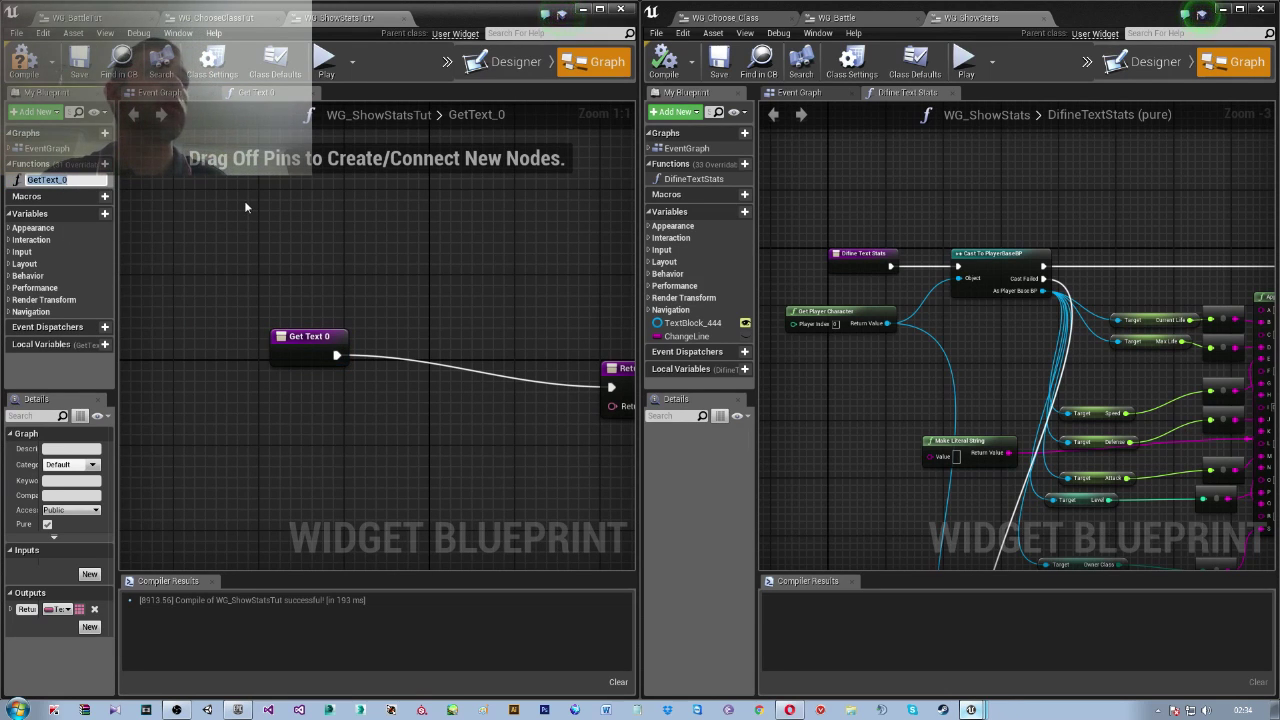
{"action": "key", "text": "BackSpace"}
{"action": "type", "text": "Show"}
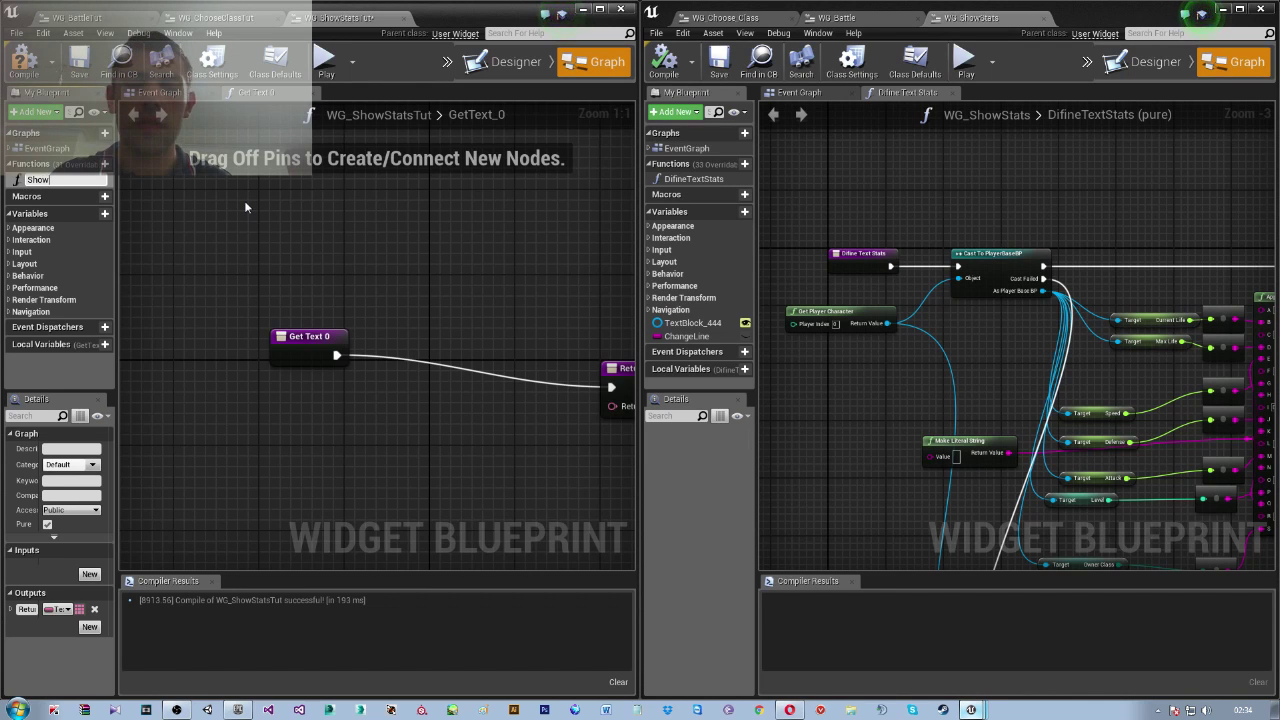
{"action": "type", "text": "StatsGetText"}
{"action": "key", "text": "Return"}
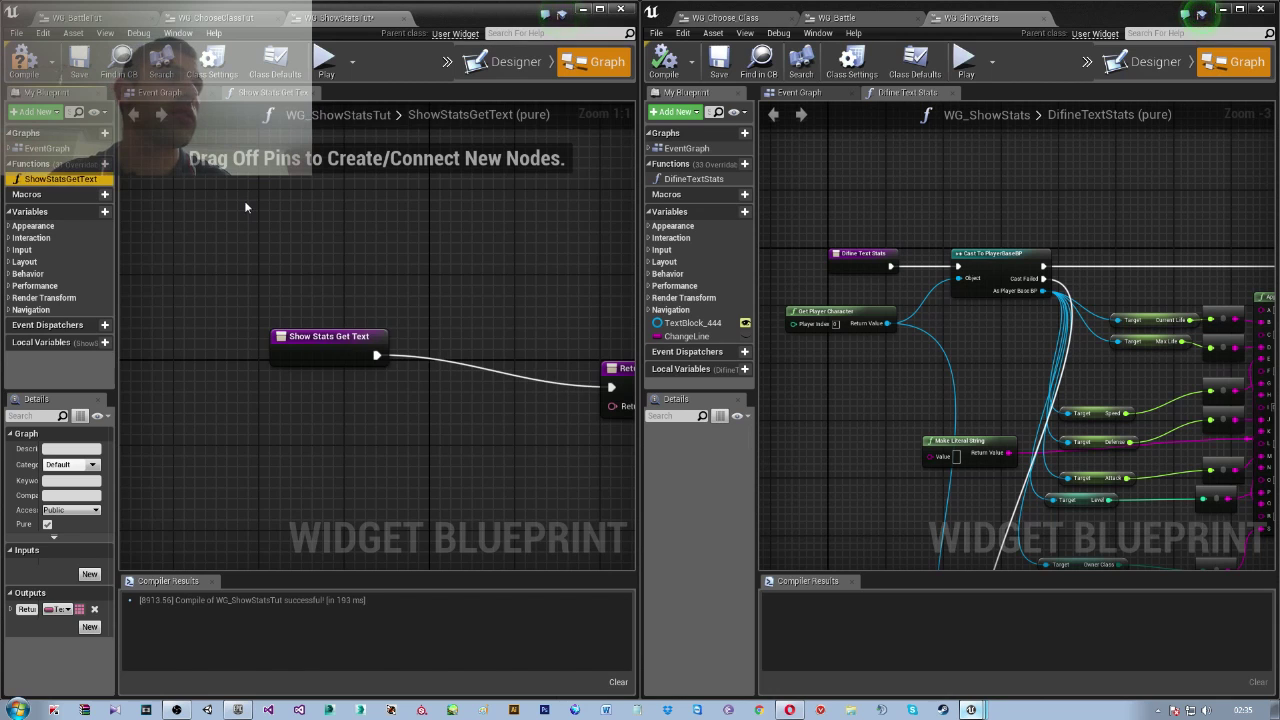
{"action": "key", "text": "Home"}
{"action": "left_click", "coordinate": [25, 62]}
Make room in the function graph and search actions for 'get player cha'
{"action": "left_click_drag", "start_coordinate": [194, 266], "coordinate": [193, 299]}
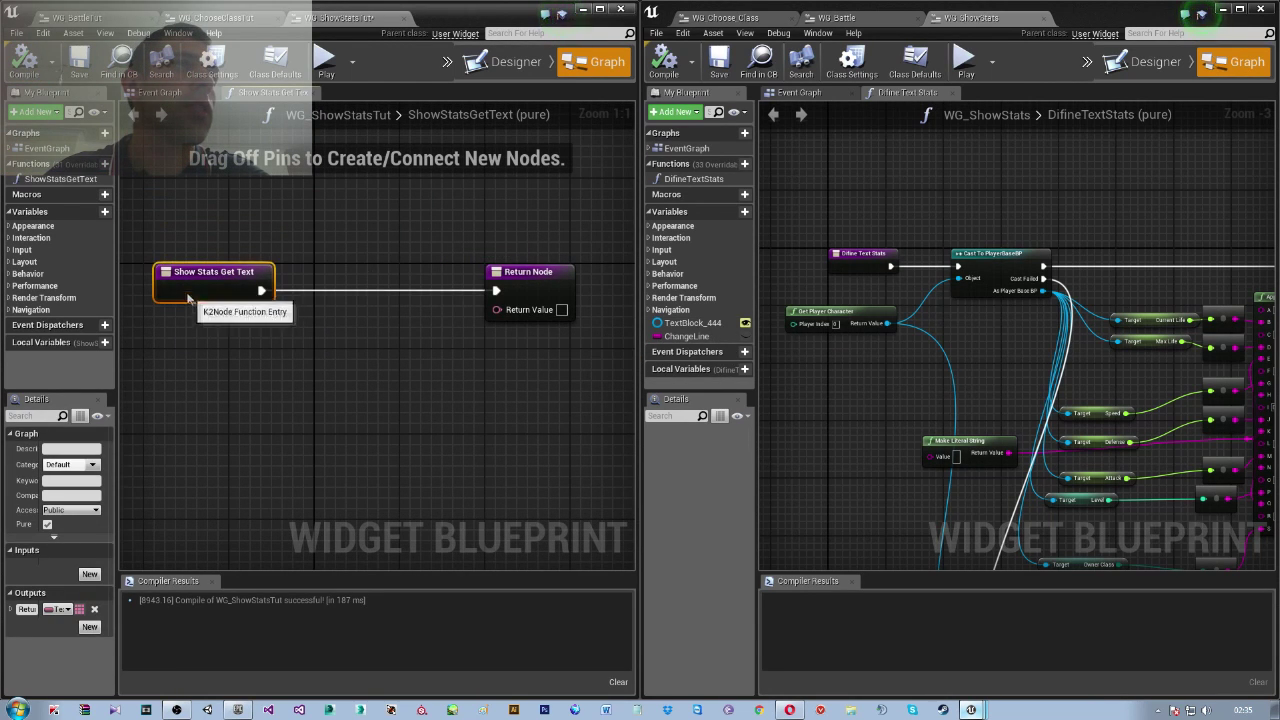
{"action": "right_click_drag", "start_coordinate": [295, 318], "coordinate": [403, 314]}
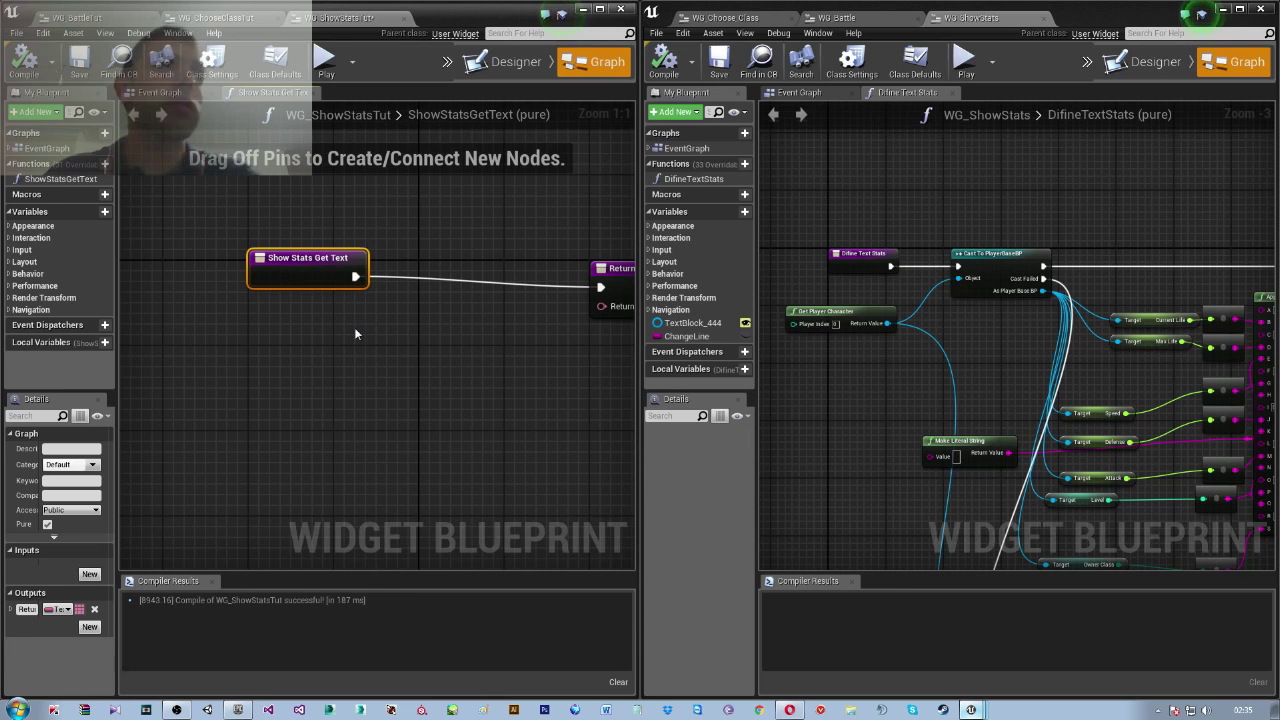
{"action": "right_click", "coordinate": [355, 334]}
{"action": "type", "text": "get play"}
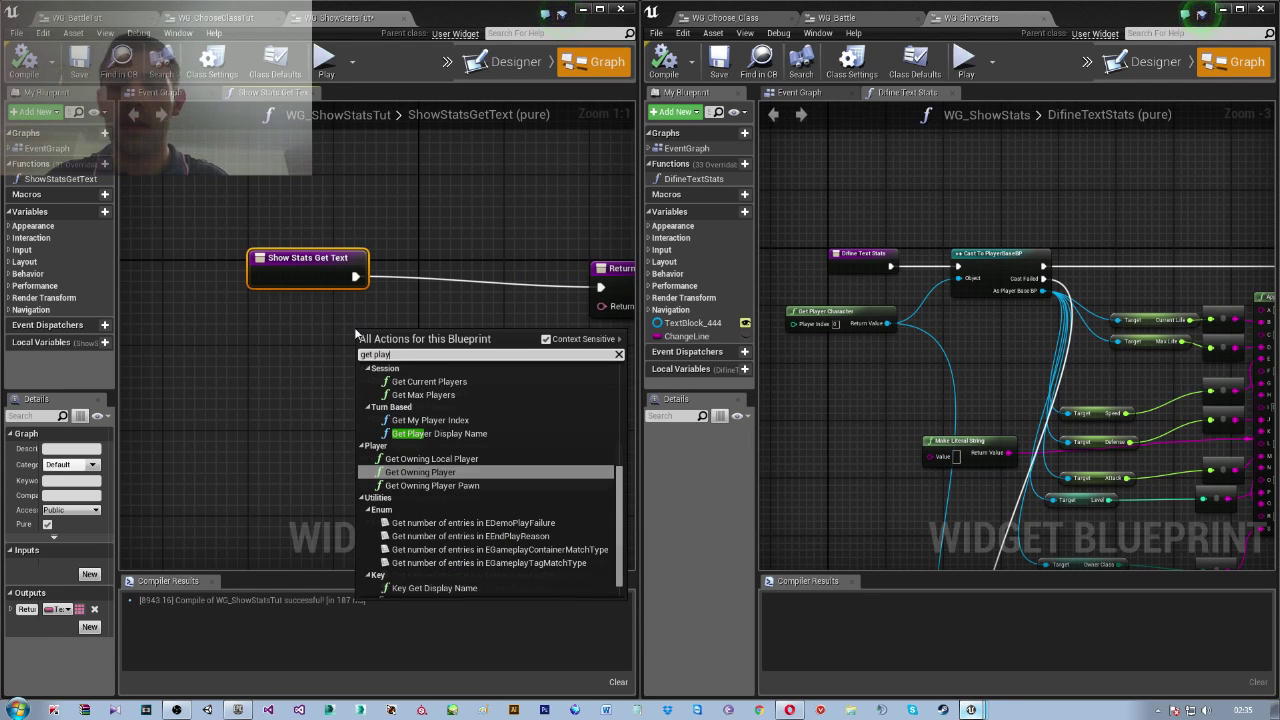
{"action": "type", "text": "er"}
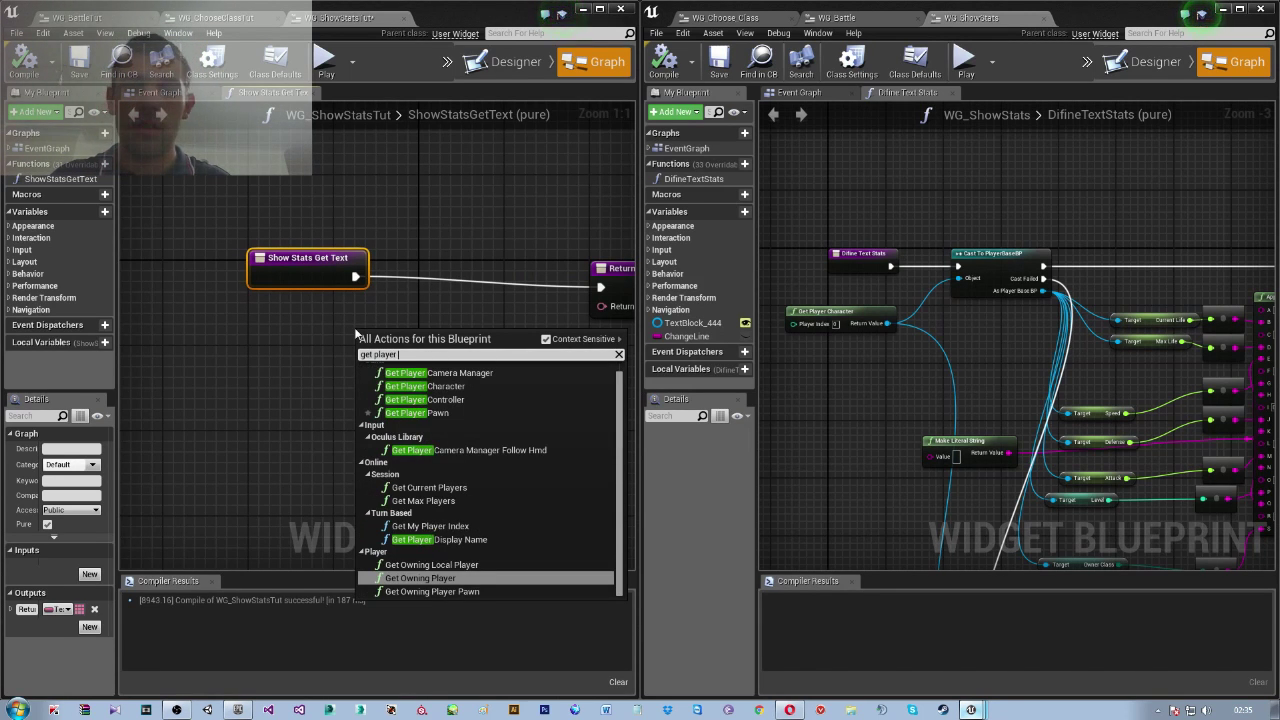
{"action": "type", "text": " chara"}
Add a Get Player Character node and cast its Return Value to PlayerBase
{"action": "key", "text": "Return"}
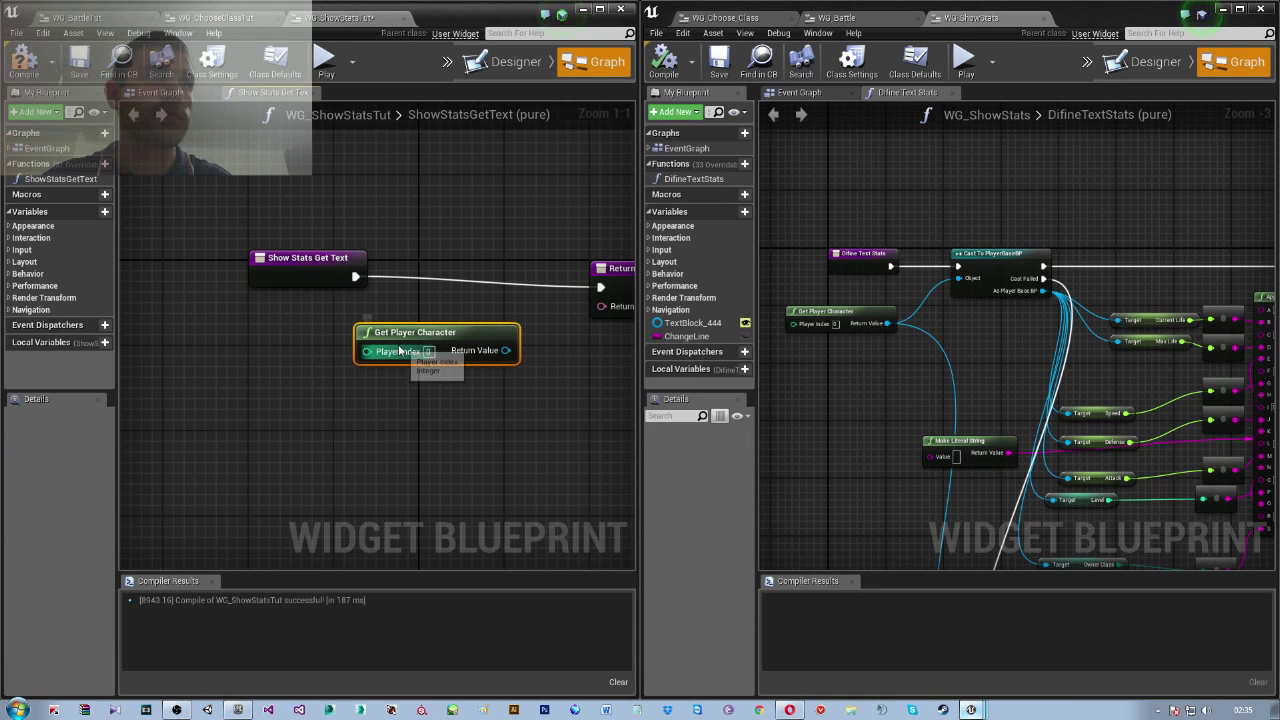
{"action": "left_click_drag", "start_coordinate": [420, 334], "coordinate": [270, 366]}
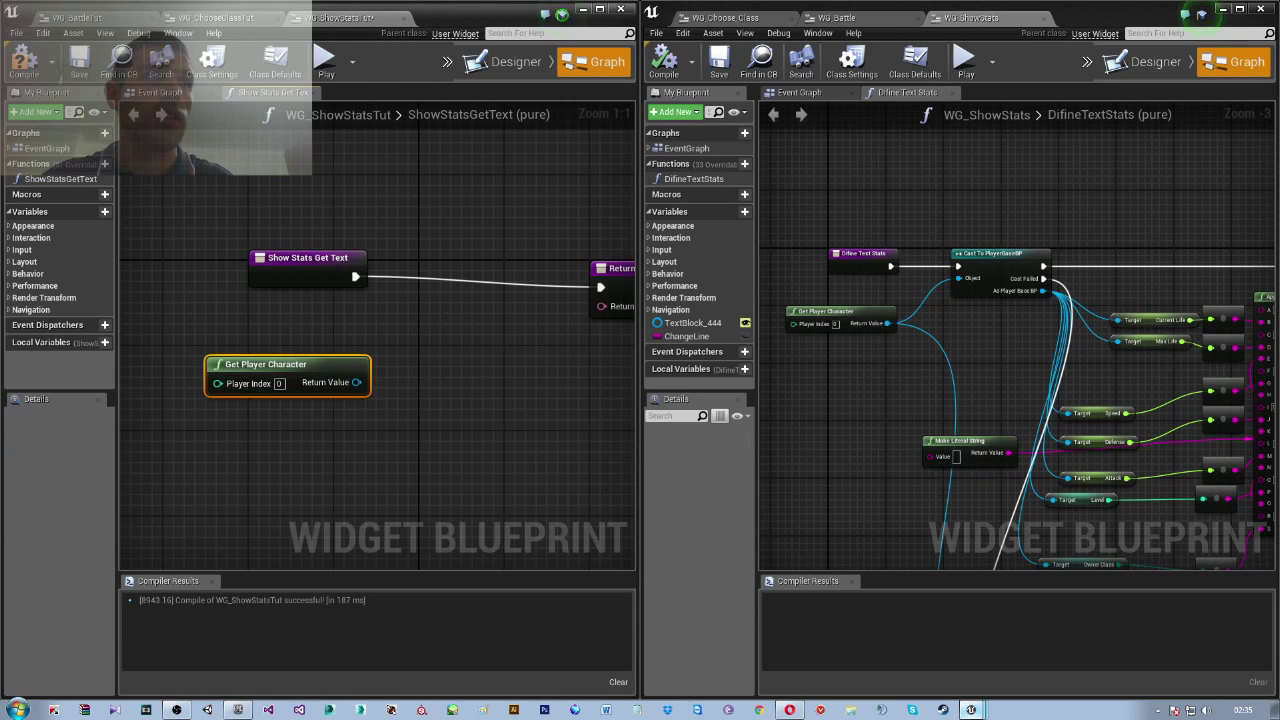
{"action": "right_click_drag", "start_coordinate": [413, 370], "coordinate": [315, 379]}
{"action": "left_click_drag", "start_coordinate": [257, 391], "coordinate": [345, 418]}
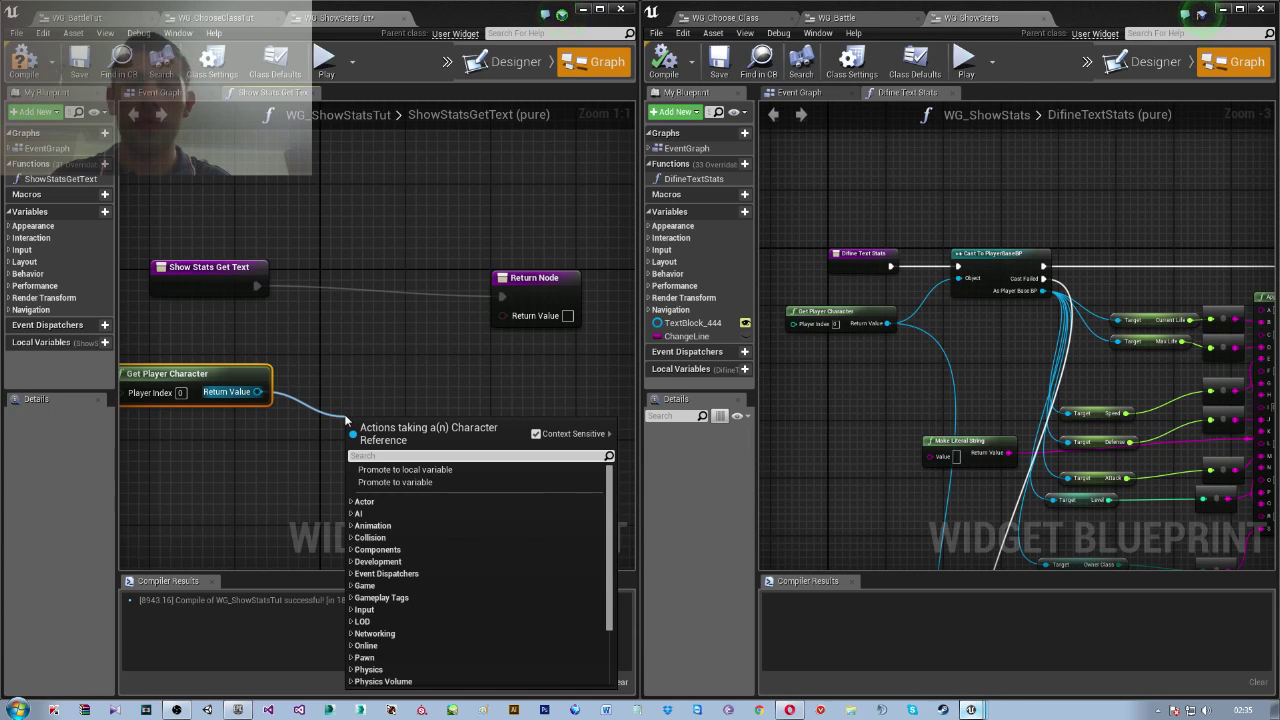
{"action": "type", "text": "cast"}
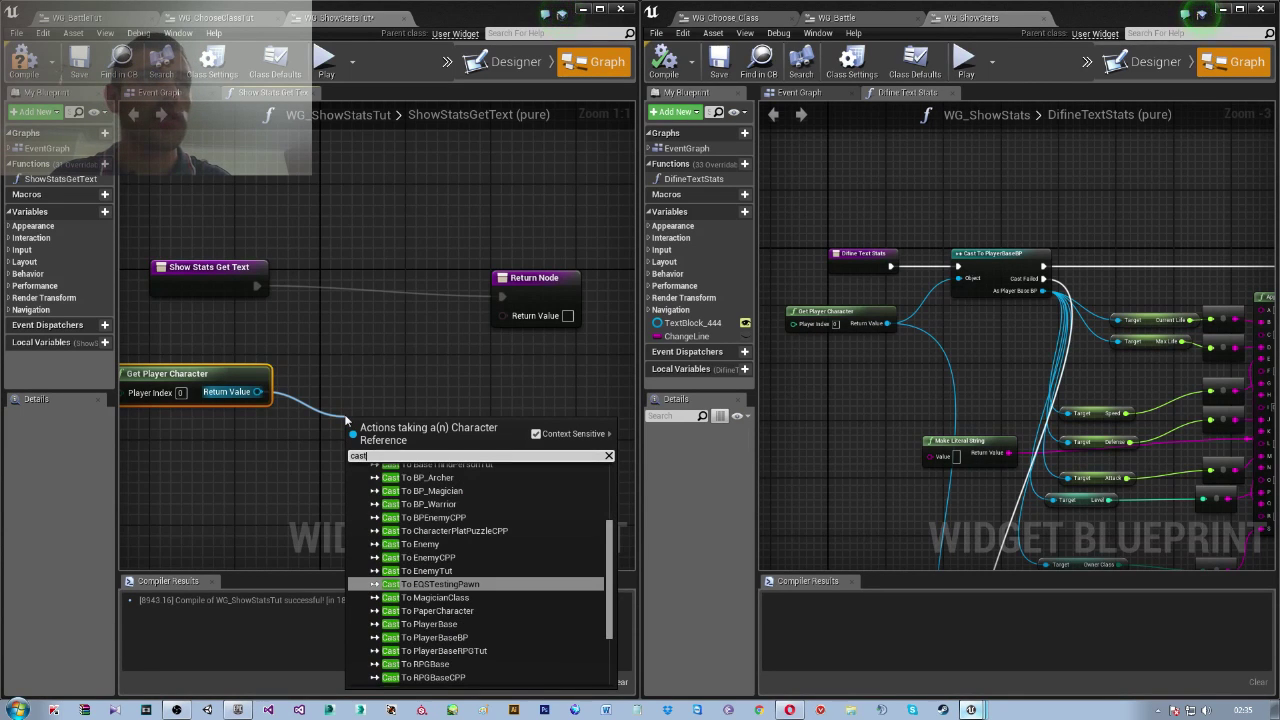
{"action": "type", "text": " to"}
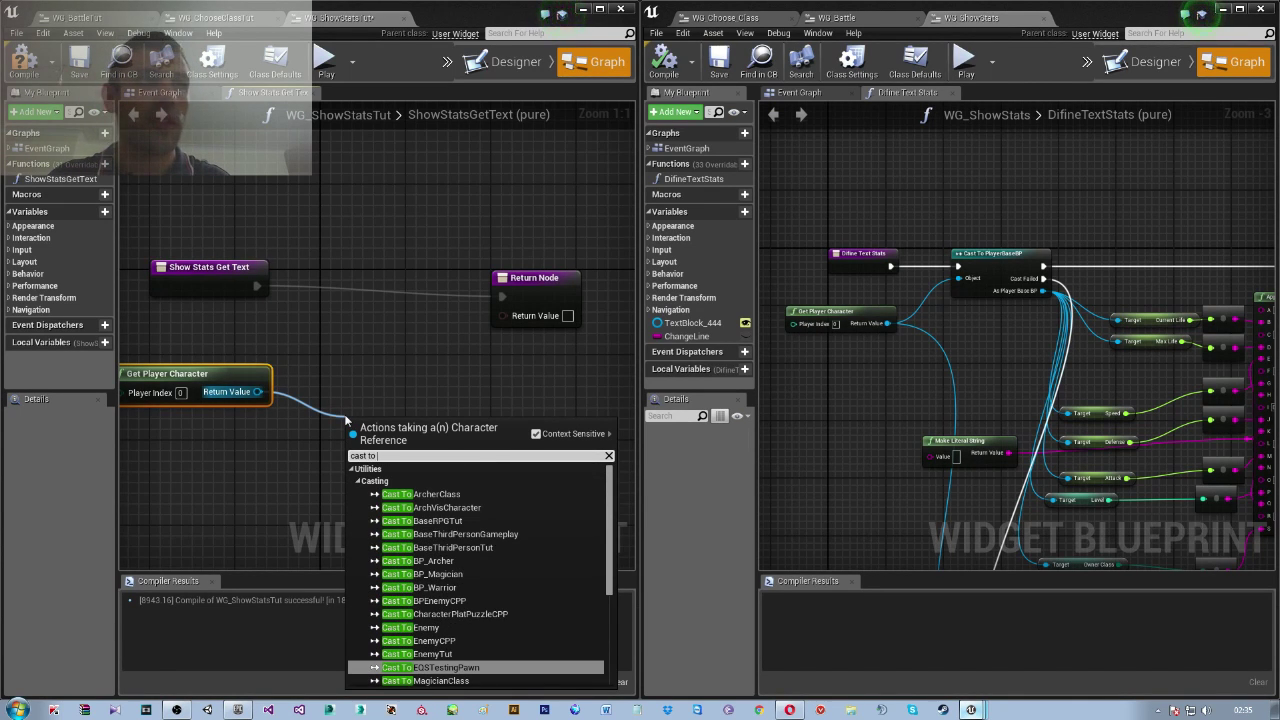
{"action": "type", "text": " base"}
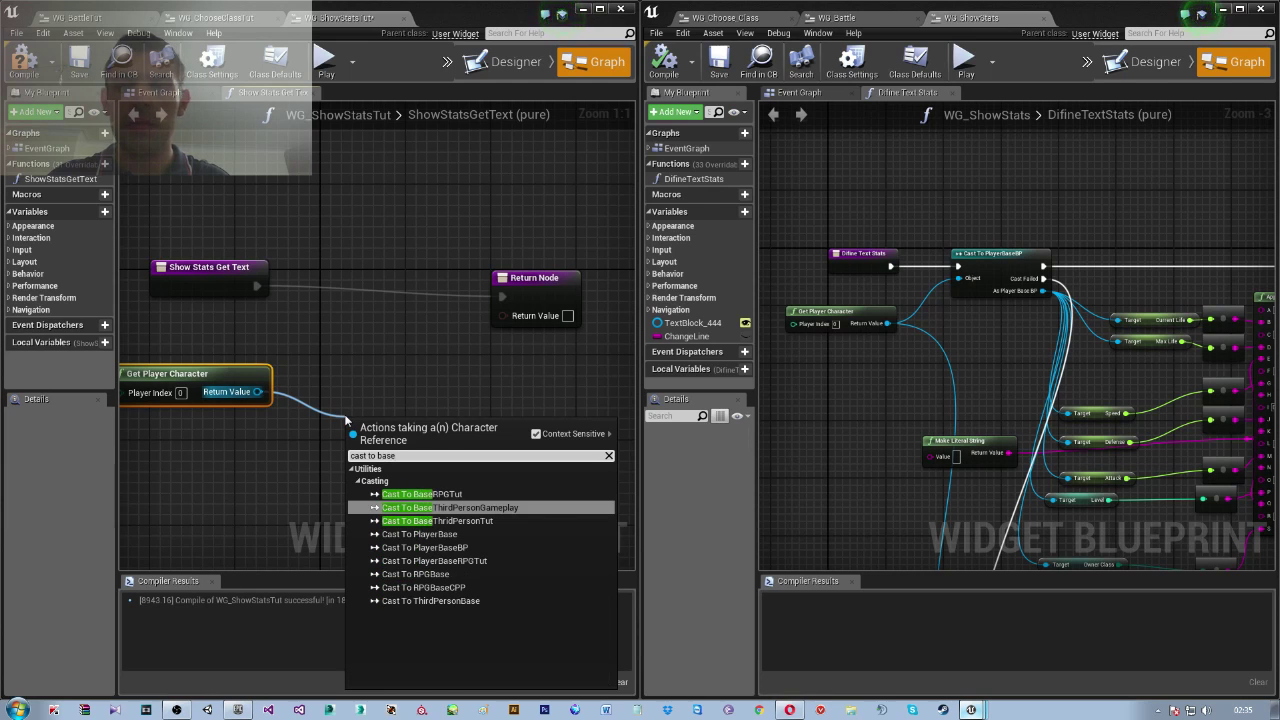
{"action": "key", "text": "BackSpace"}
{"action": "key", "text": "BackSpace"}
{"action": "key", "text": "BackSpace"}
{"action": "key", "text": "BackSpace"}
{"action": "type", "text": "player"}
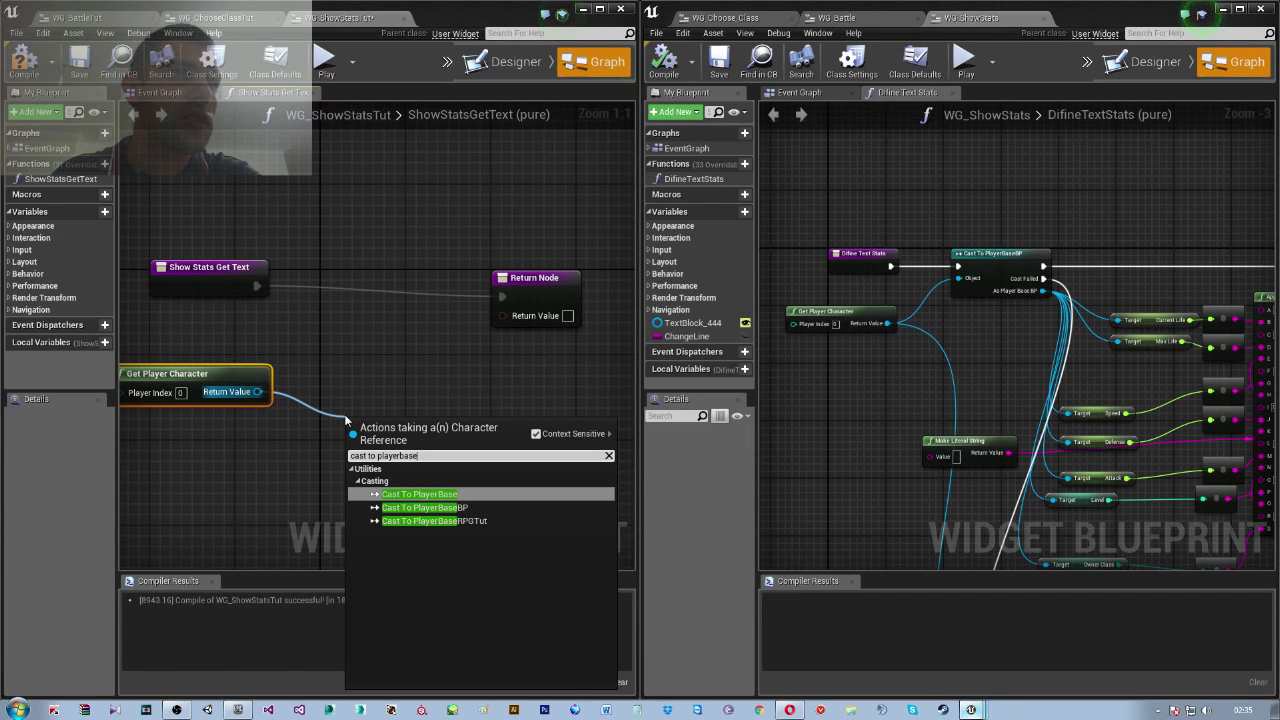
{"action": "key", "text": "Return"}
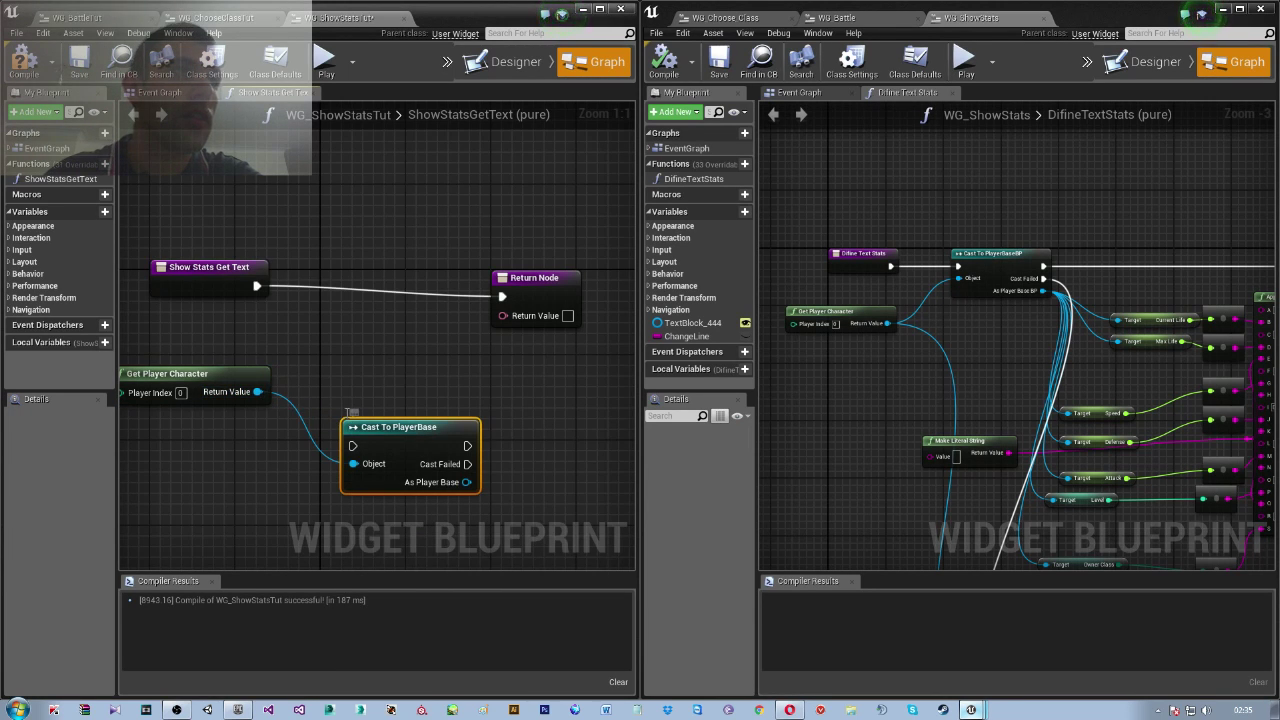
Wire the function entry's execution into the Cast To PlayerBase node and move Return Node right
{"action": "left_click_drag", "start_coordinate": [426, 441], "coordinate": [394, 302]}
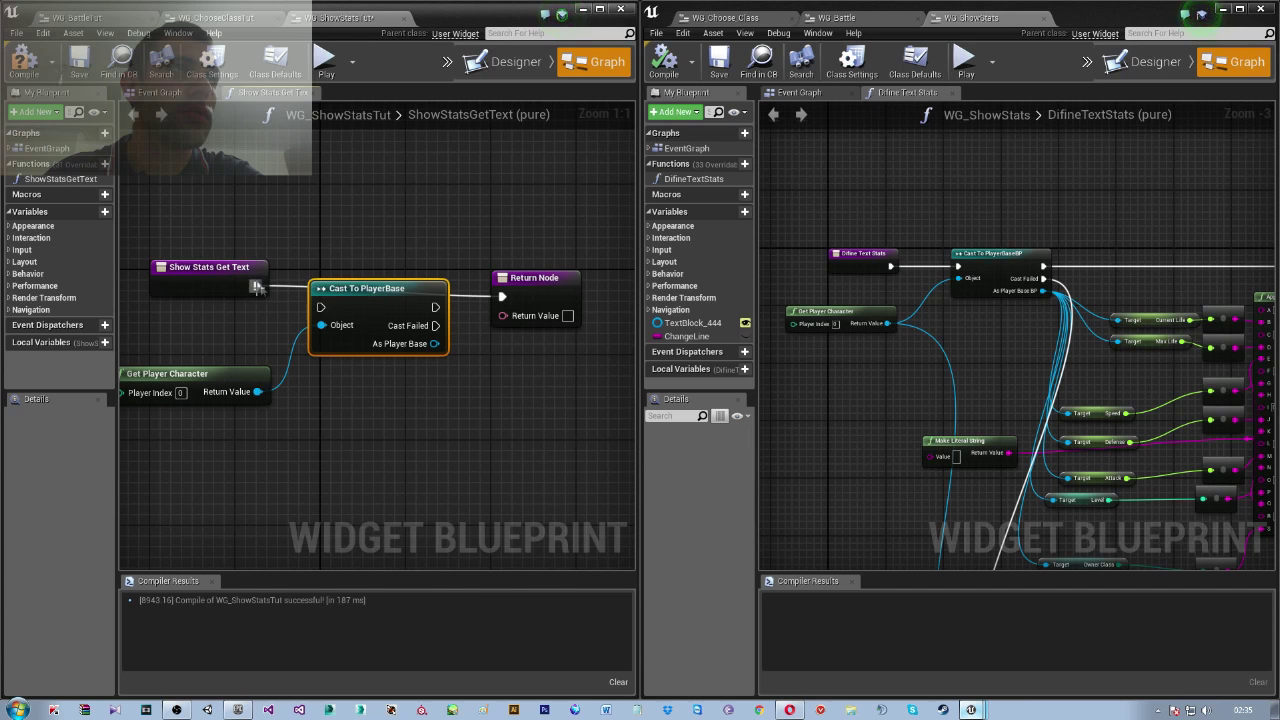
{"action": "left_click_drag", "start_coordinate": [254, 287], "coordinate": [320, 307]}
{"action": "right_click_drag", "start_coordinate": [566, 306], "coordinate": [493, 316]}
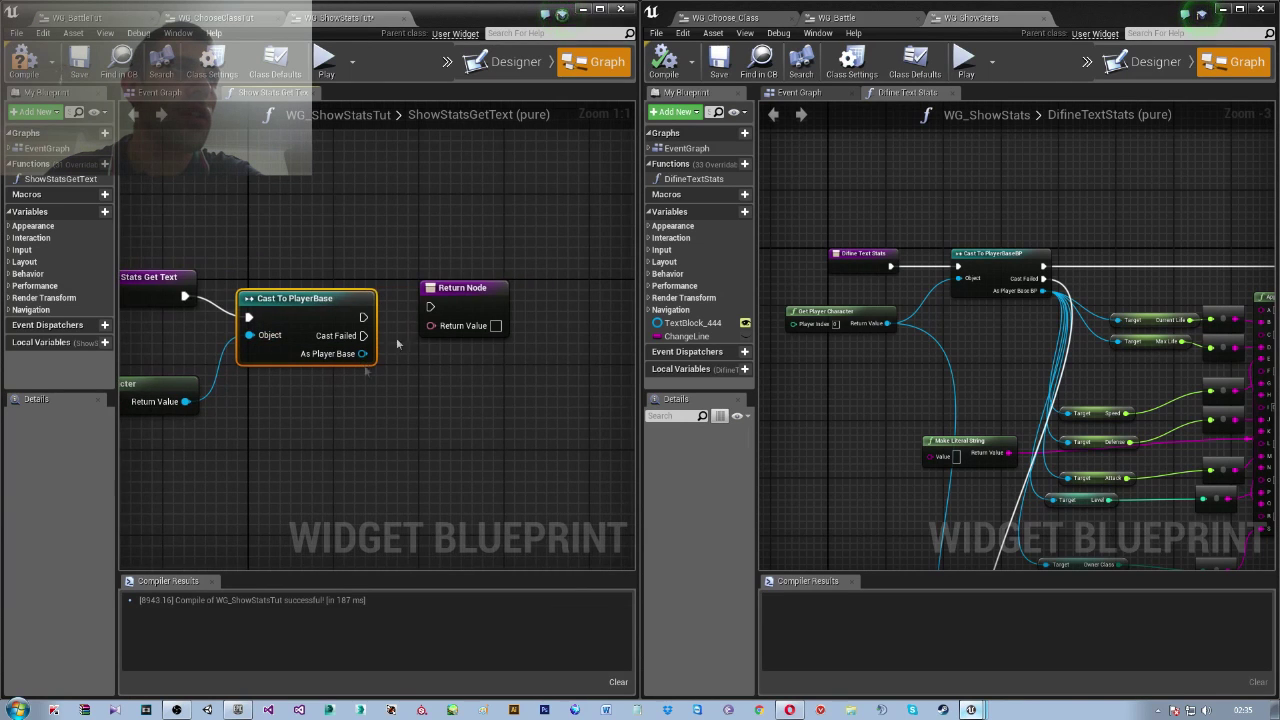
{"action": "left_click", "coordinate": [493, 316]}
{"action": "left_click_drag", "start_coordinate": [493, 316], "coordinate": [536, 326]}
{"action": "right_click_drag", "start_coordinate": [927, 400], "coordinate": [929, 280]}
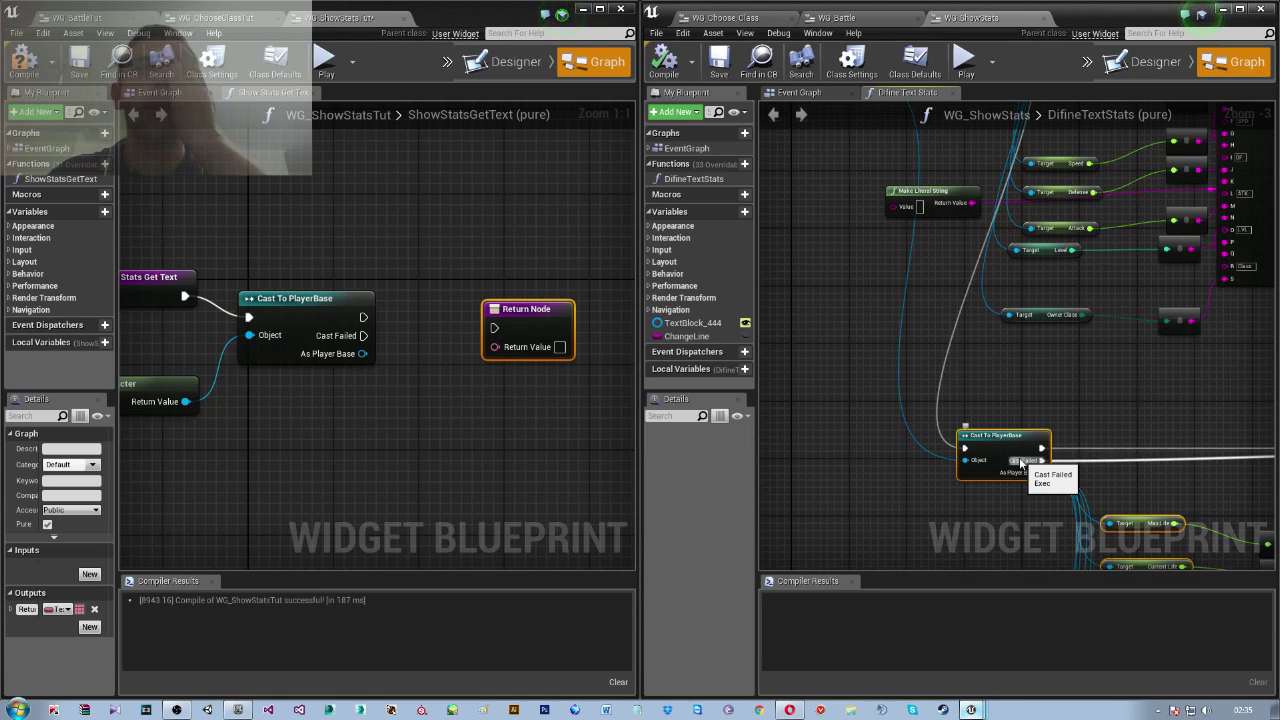
Inspect the reference graph's cast node and undo two node layout changes
{"action": "left_click", "coordinate": [999, 437]}
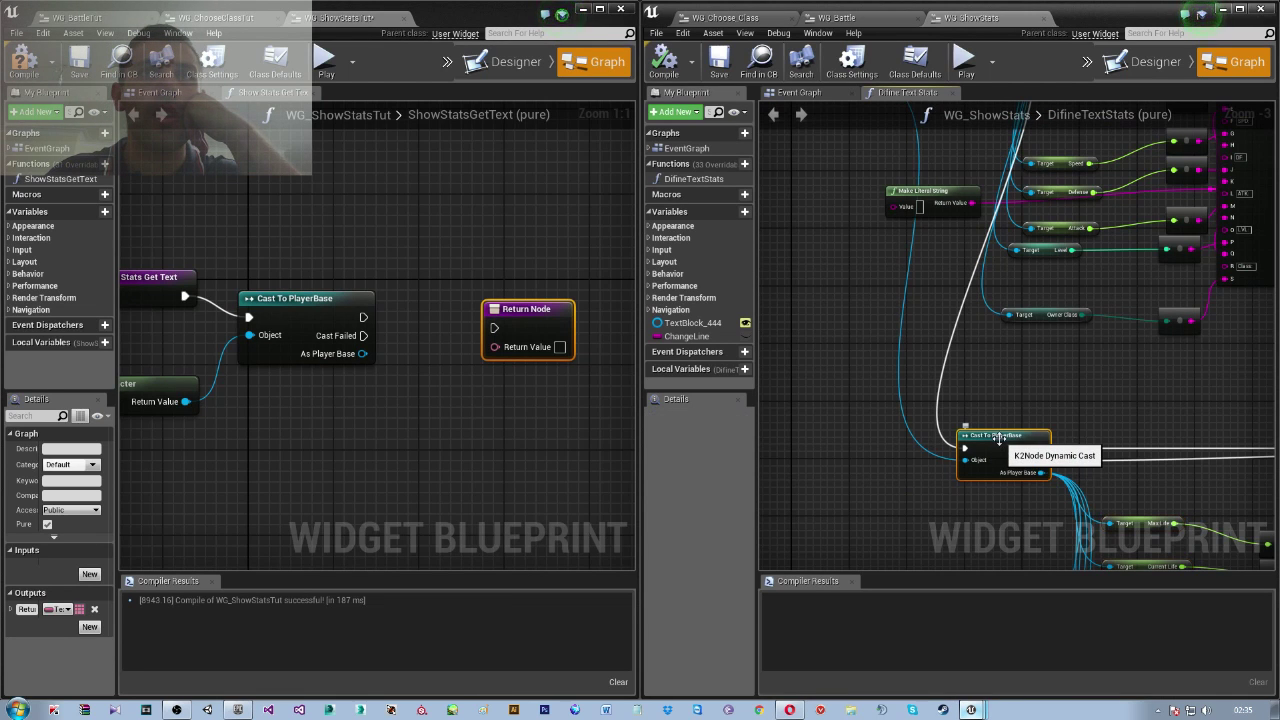
{"action": "mouse_move", "coordinate": [984, 392]}
{"action": "right_mouse_down"}
{"action": "mouse_move", "coordinate": [991, 515]}
{"action": "mouse_move", "coordinate": [811, 545]}
{"action": "right_mouse_up"}
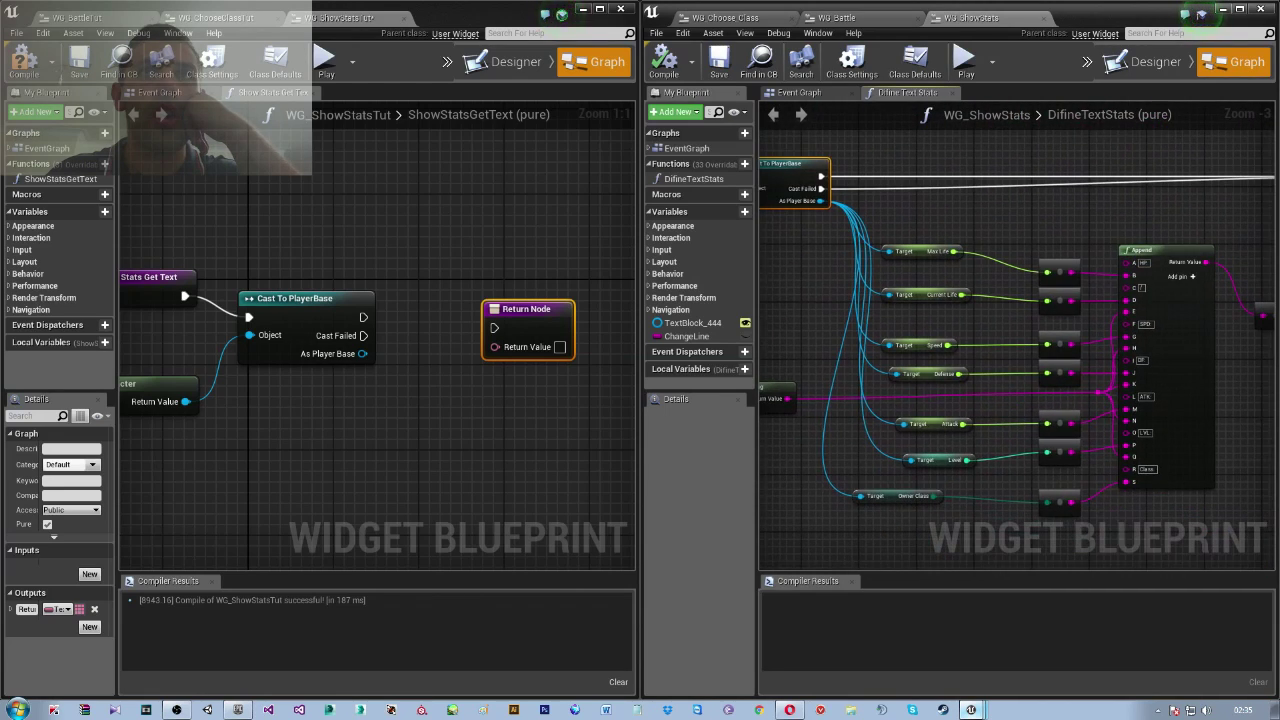
{"action": "key", "text": "ctrl+z"}
{"action": "key", "text": "ctrl+z"}
{"action": "key", "text": "ctrl+z"}
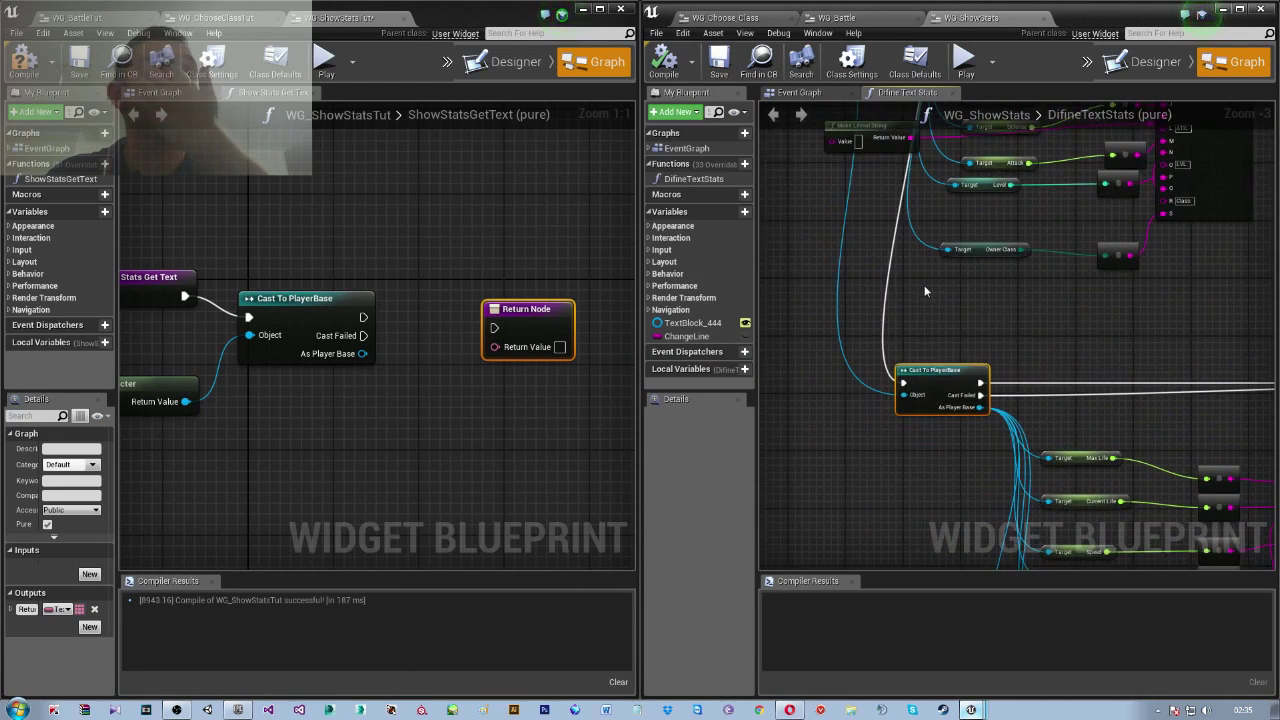
{"action": "key", "text": "ctrl+z"}
{"action": "key", "text": "ctrl+z"}
{"action": "key", "text": "ctrl+z"}
{"action": "right_click_drag", "start_coordinate": [921, 467], "coordinate": [931, 547]}
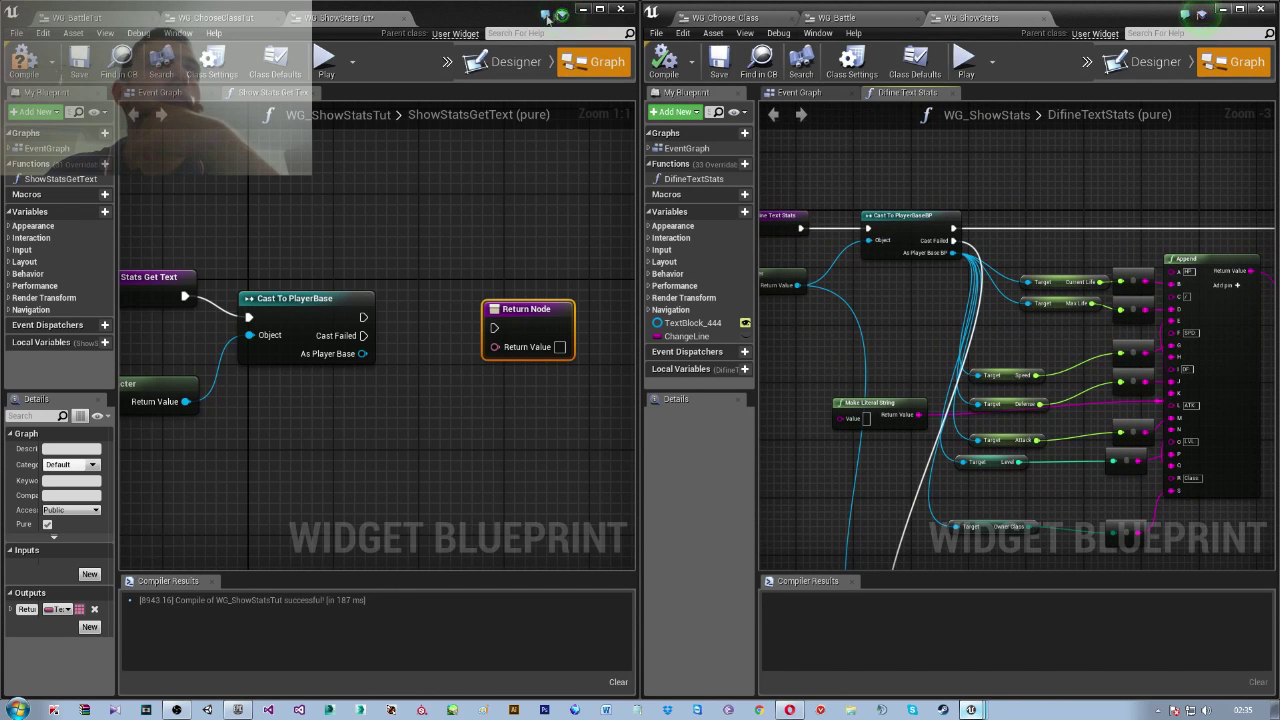
Browse the Content Browser to RPGTut > Classes, then restore the WG_ShowStatsTut editor
{"action": "left_click", "coordinate": [583, 9]}
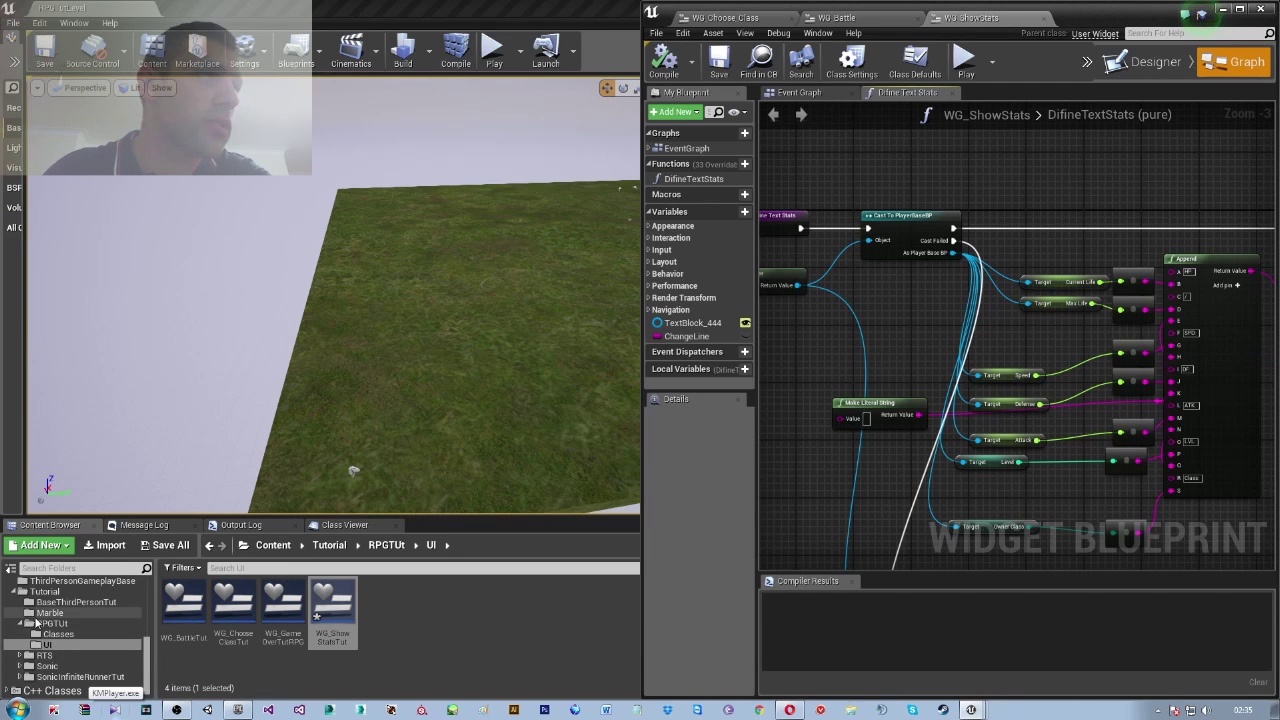
{"action": "left_click", "coordinate": [53, 624]}
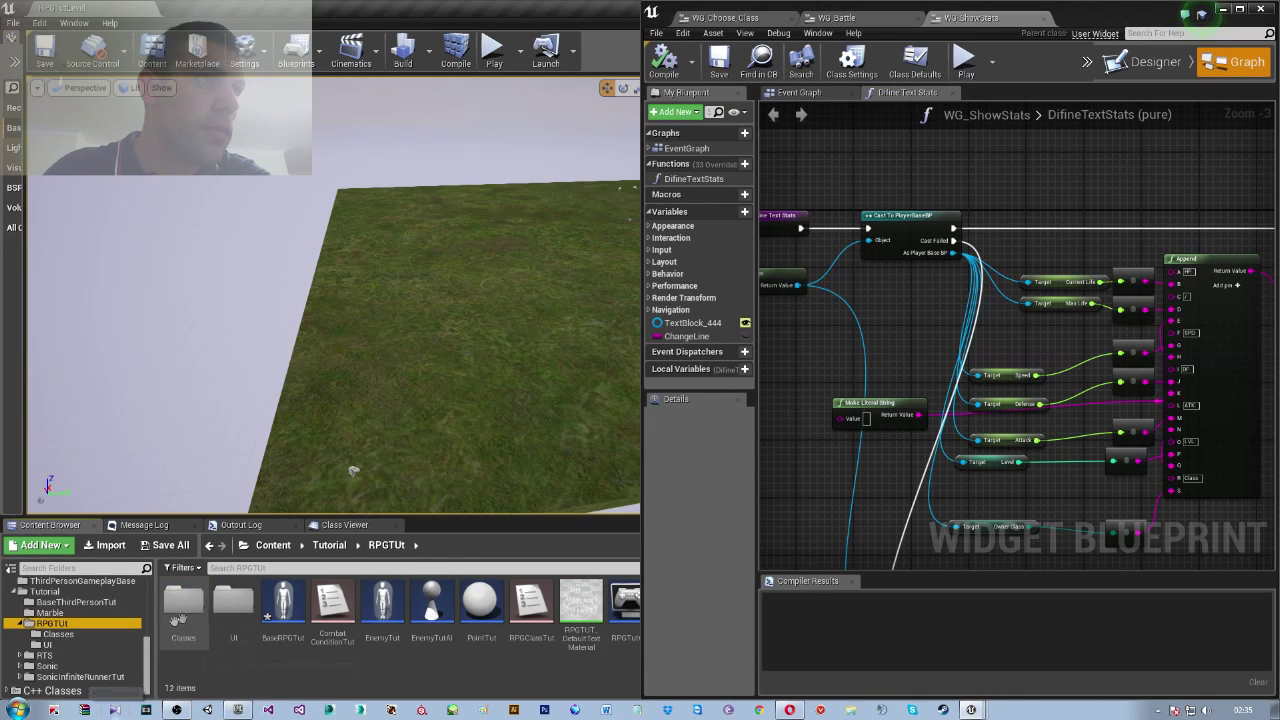
{"action": "double_click", "coordinate": [180, 610]}
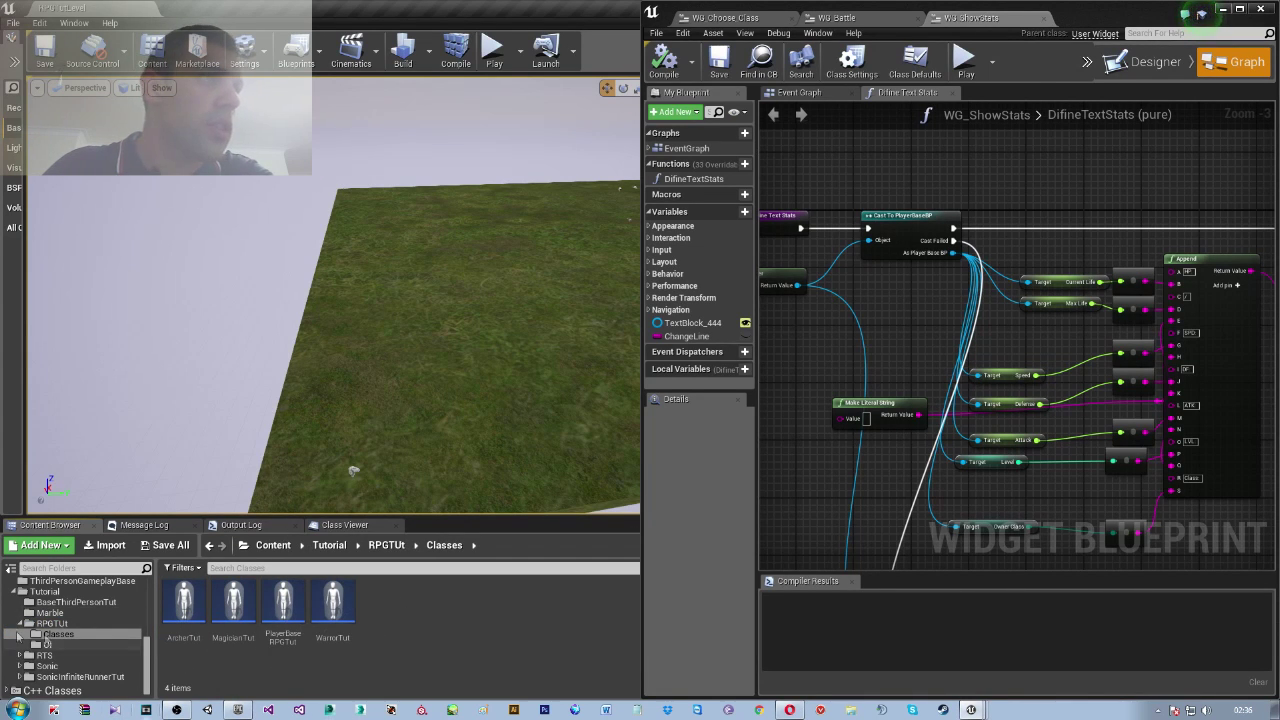
{"action": "mouse_move", "coordinate": [971, 710]}
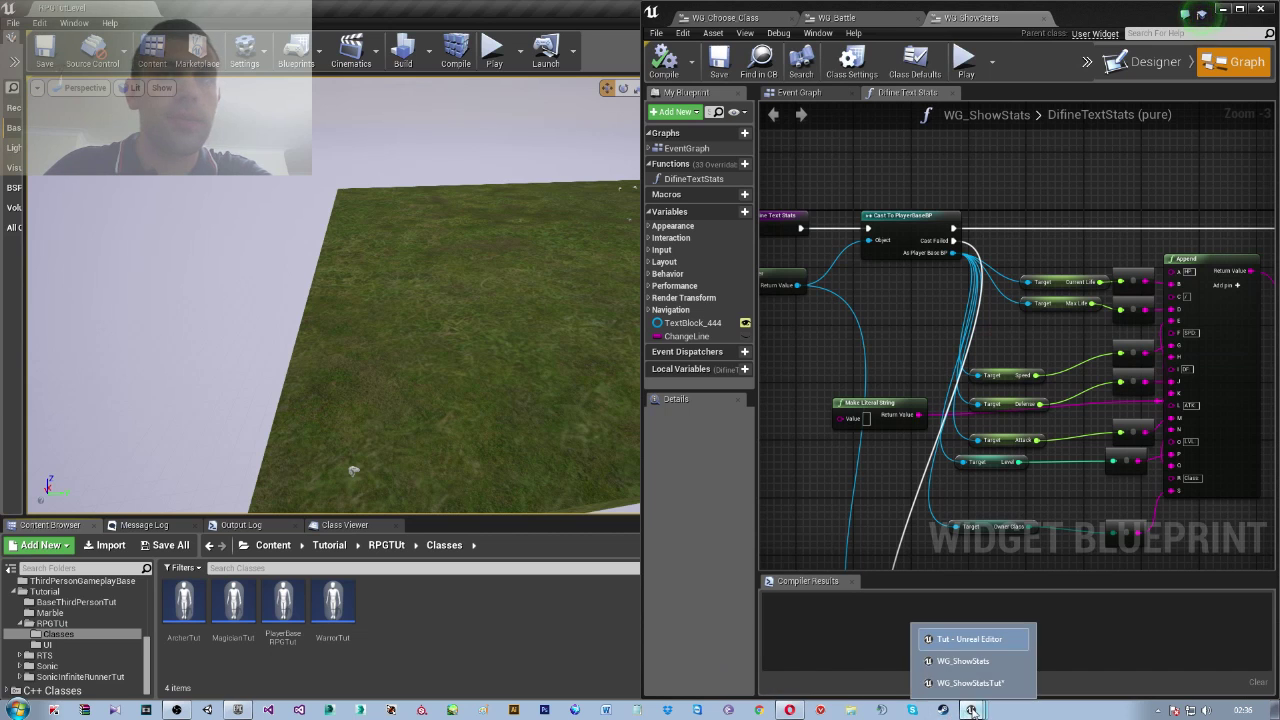
{"action": "left_click", "coordinate": [966, 683]}
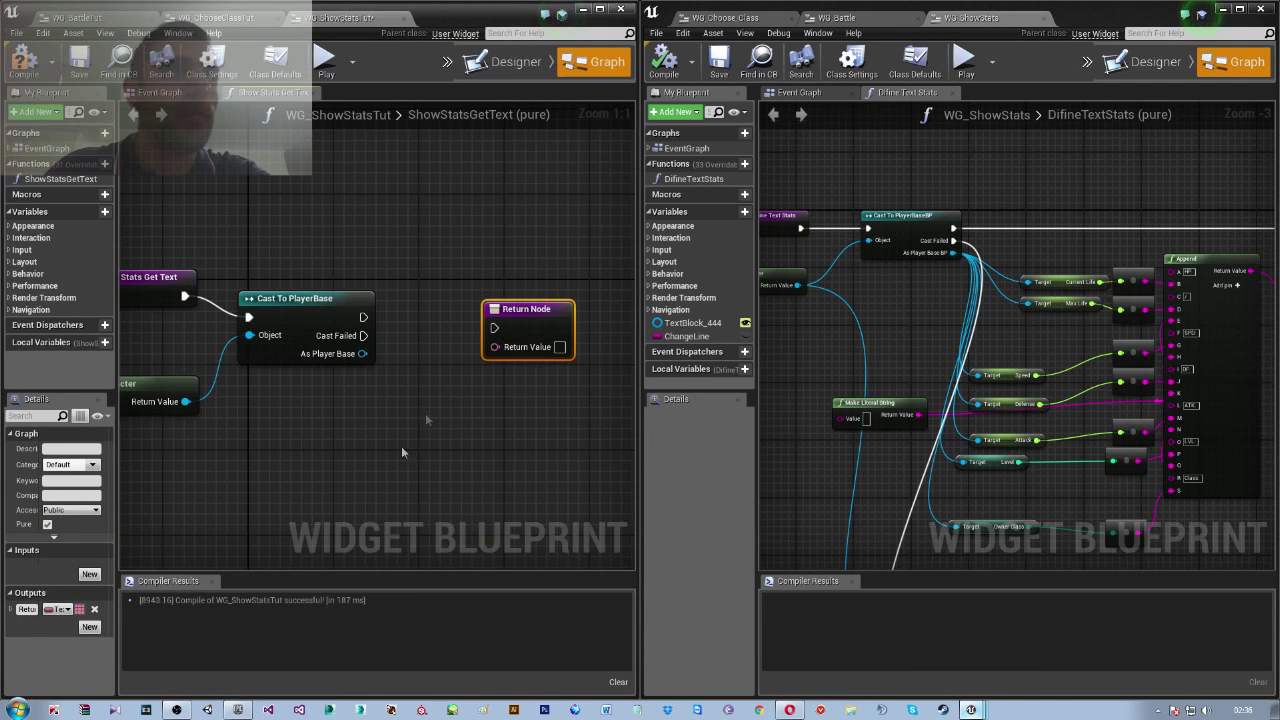
Delete the Cast To PlayerBase node from the ShowStatsGetText graph
{"action": "right_click_drag", "start_coordinate": [402, 452], "coordinate": [491, 531]}
{"action": "scroll", "coordinate": [491, 531], "scroll_direction": "down", "scroll_amount": 2}
{"action": "right_click_drag", "start_coordinate": [434, 445], "coordinate": [391, 365]}
{"action": "left_click", "coordinate": [390, 365]}
{"action": "right_click", "coordinate": [390, 365]}
{"action": "left_click", "coordinate": [425, 37]}
From Get Player Character's Return Value, add a Cast To PlayerBaseRPGTut node
{"action": "left_click_drag", "start_coordinate": [285, 431], "coordinate": [348, 478]}
{"action": "type", "text": "pol"}
{"action": "key", "text": "BackSpace"}
{"action": "key", "text": "BackSpace"}
{"action": "key", "text": "BackSpace"}
{"action": "type", "text": "cast"}
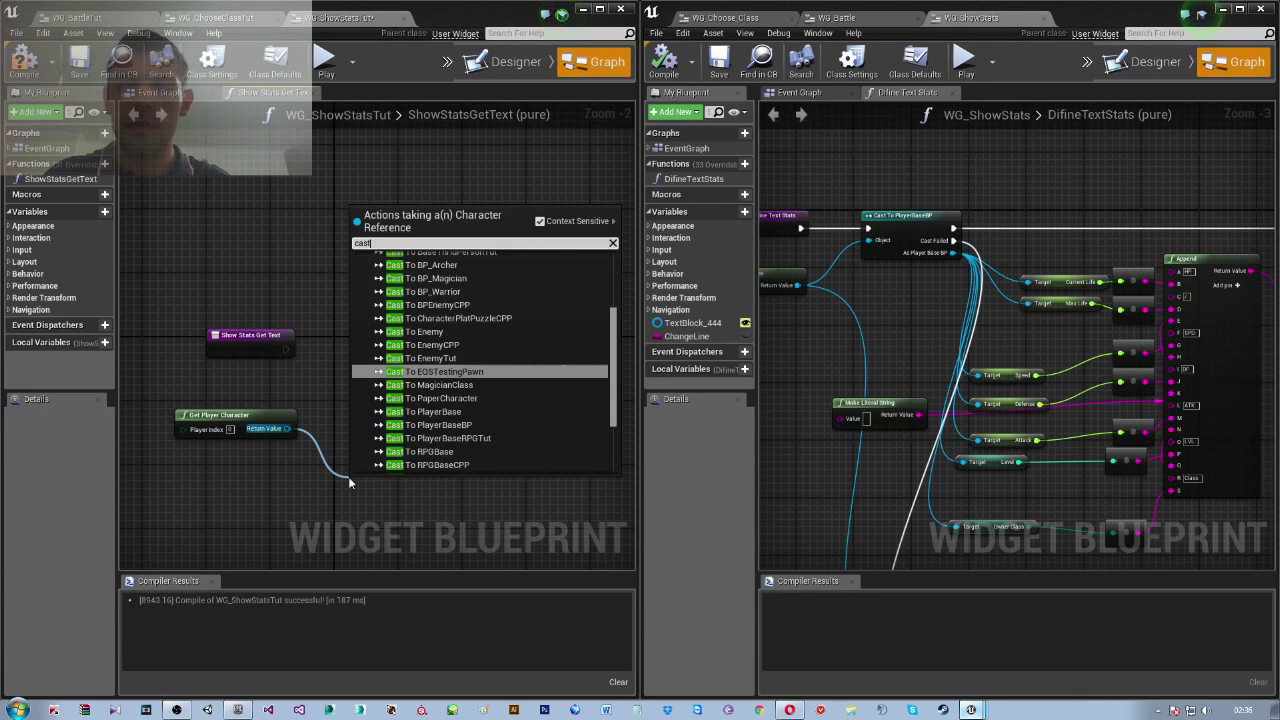
{"action": "type", "text": " to player"}
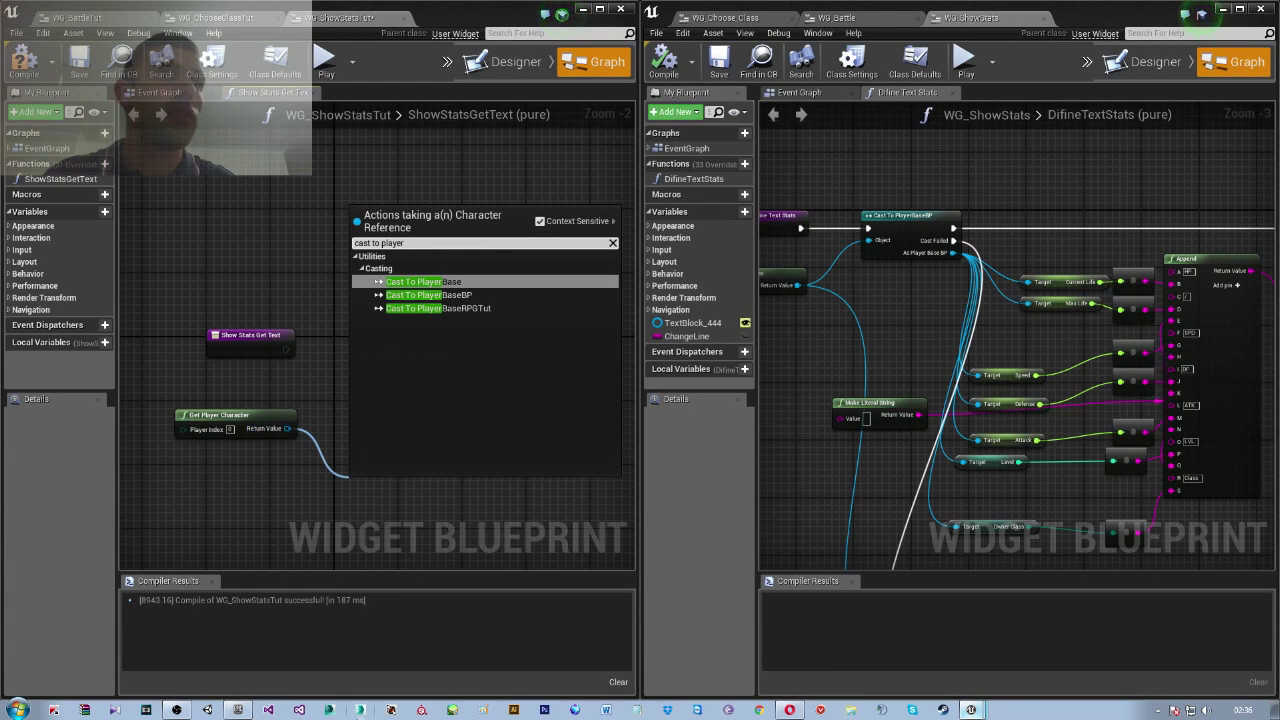
{"action": "left_click", "coordinate": [426, 308]}
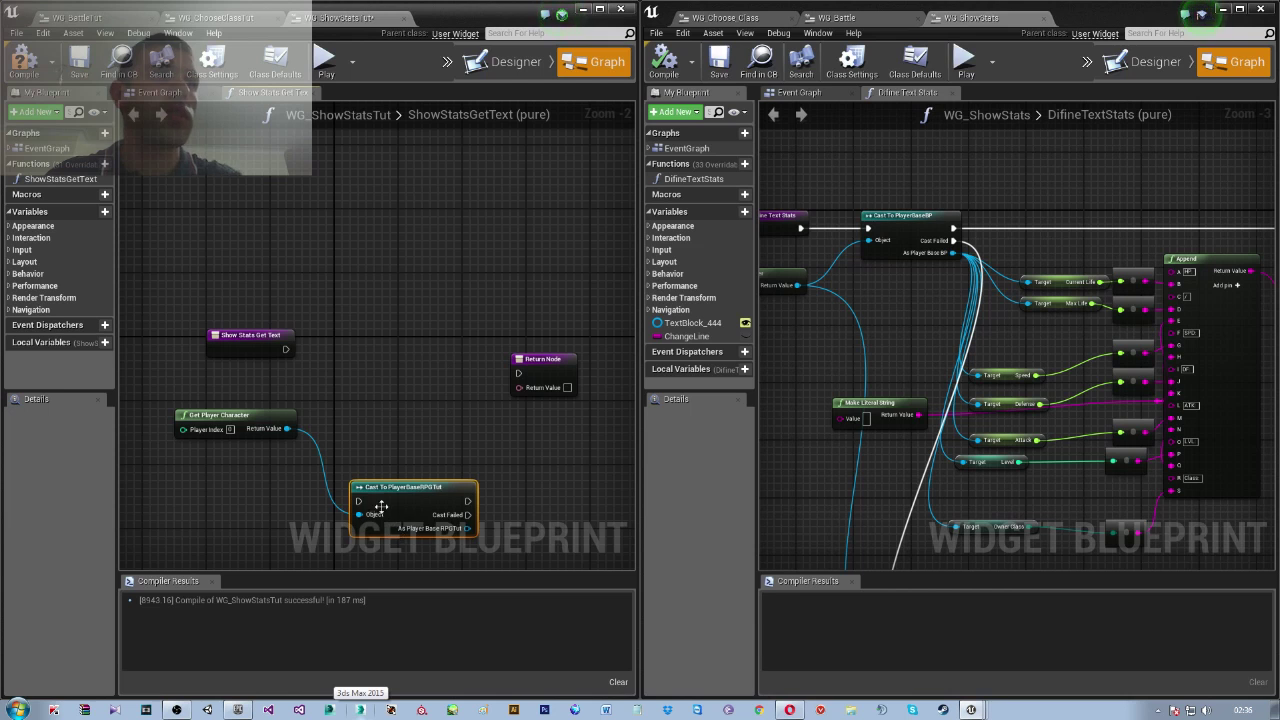
Wire the function entry's execution into the new cast and move the Return Node right
{"action": "left_click_drag", "start_coordinate": [384, 512], "coordinate": [336, 360]}
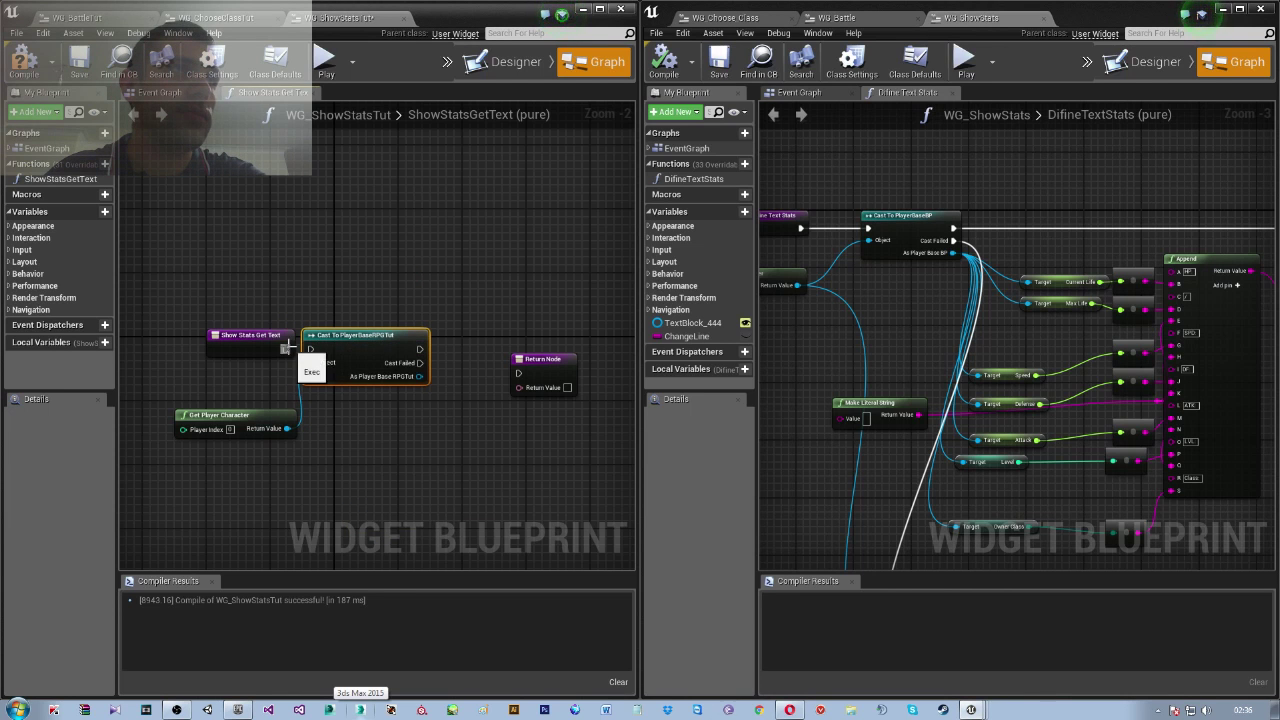
{"action": "left_click_drag", "start_coordinate": [285, 348], "coordinate": [311, 350]}
{"action": "right_click_drag", "start_coordinate": [440, 406], "coordinate": [358, 421]}
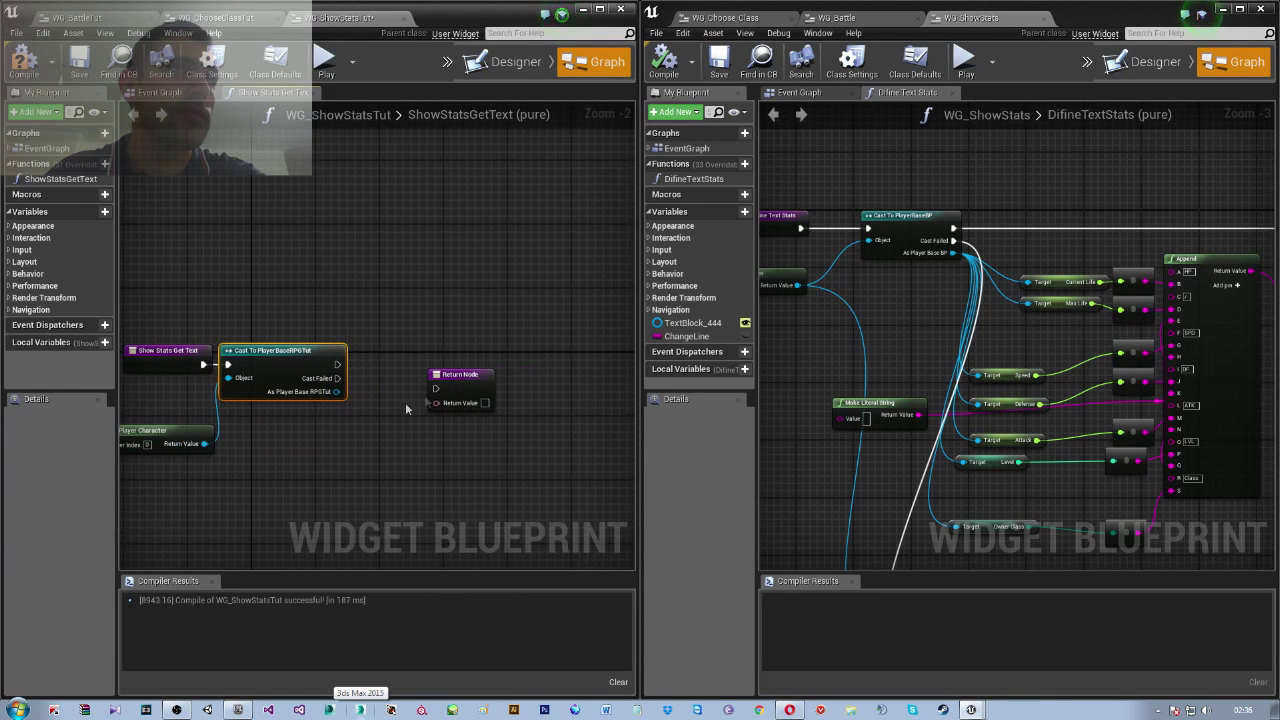
{"action": "left_click_drag", "start_coordinate": [460, 374], "coordinate": [568, 350]}
{"action": "right_click_drag", "start_coordinate": [331, 366], "coordinate": [365, 409]}
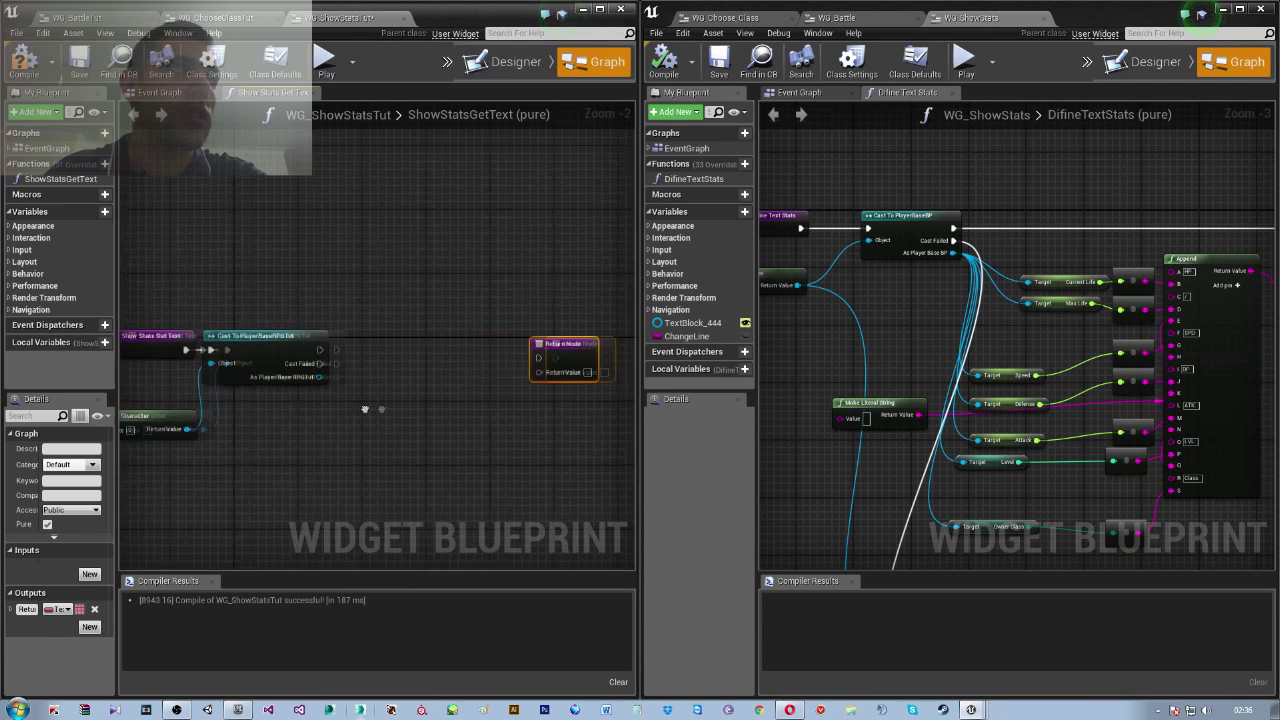
Rearrange the entry, cast and Get Player Character nodes and attempt wiring the cast's failure output
{"action": "scroll", "coordinate": [365, 420], "scroll_direction": "up", "scroll_amount": 2}
{"action": "left_click_drag", "start_coordinate": [485, 450], "coordinate": [305, 339]}
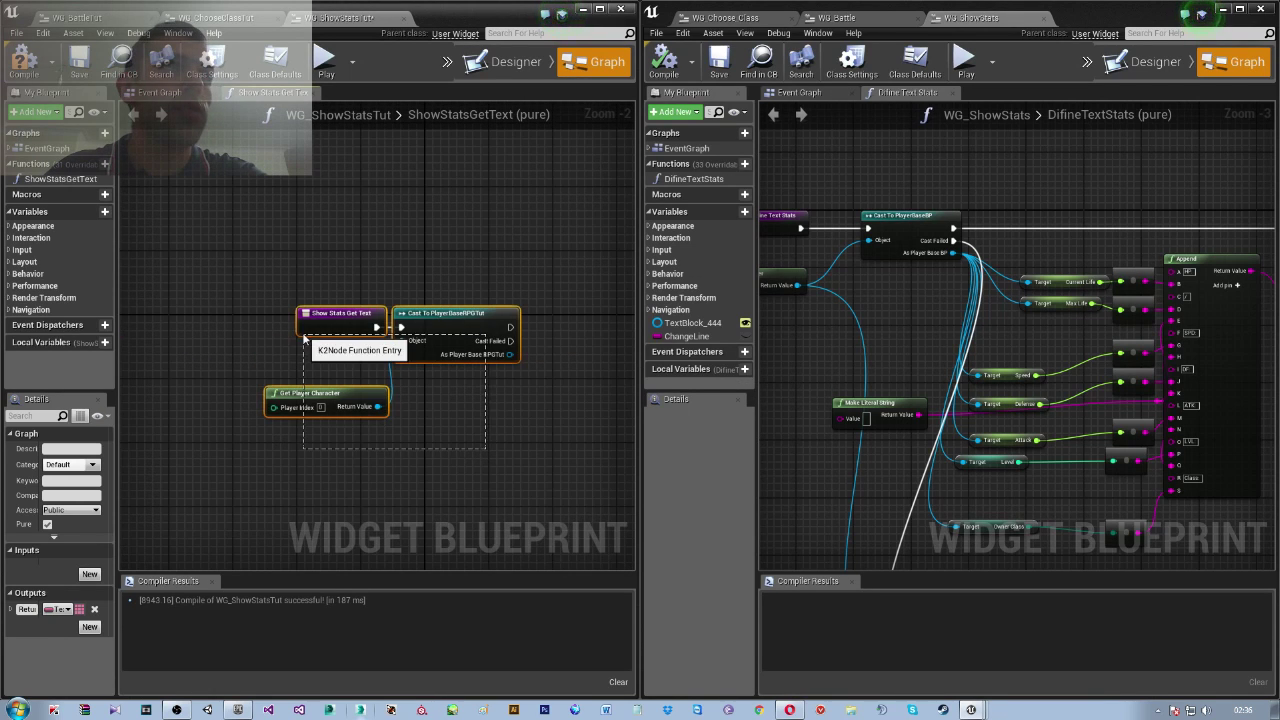
{"action": "left_click_drag", "start_coordinate": [488, 345], "coordinate": [400, 364]}
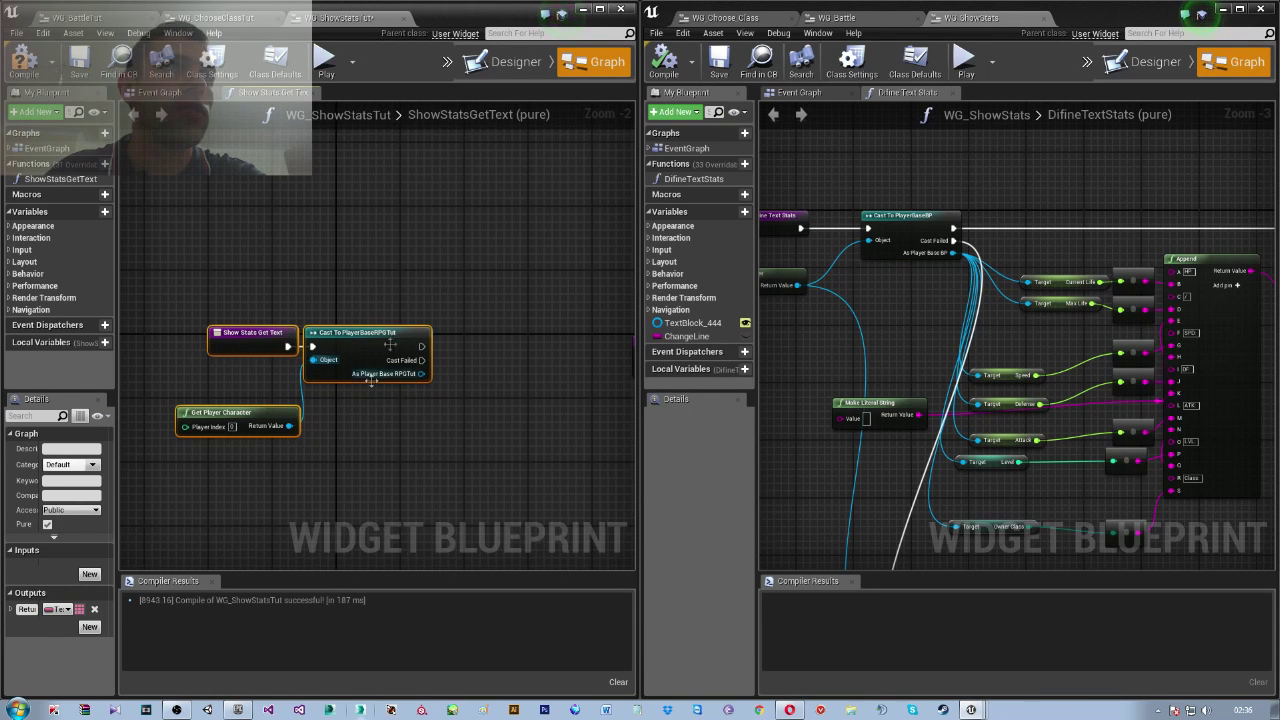
{"action": "left_click", "coordinate": [362, 357]}
{"action": "right_click_drag", "start_coordinate": [445, 410], "coordinate": [355, 402]}
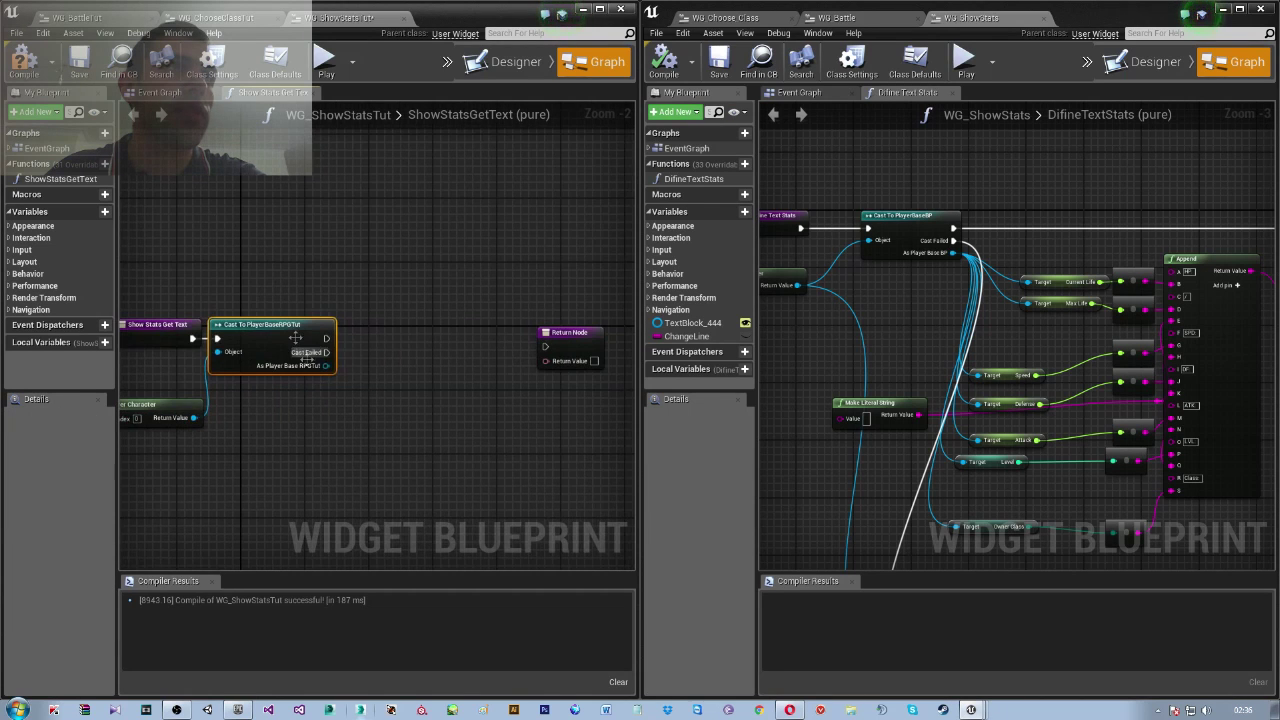
{"action": "left_click_drag", "start_coordinate": [326, 352], "coordinate": [345, 485]}
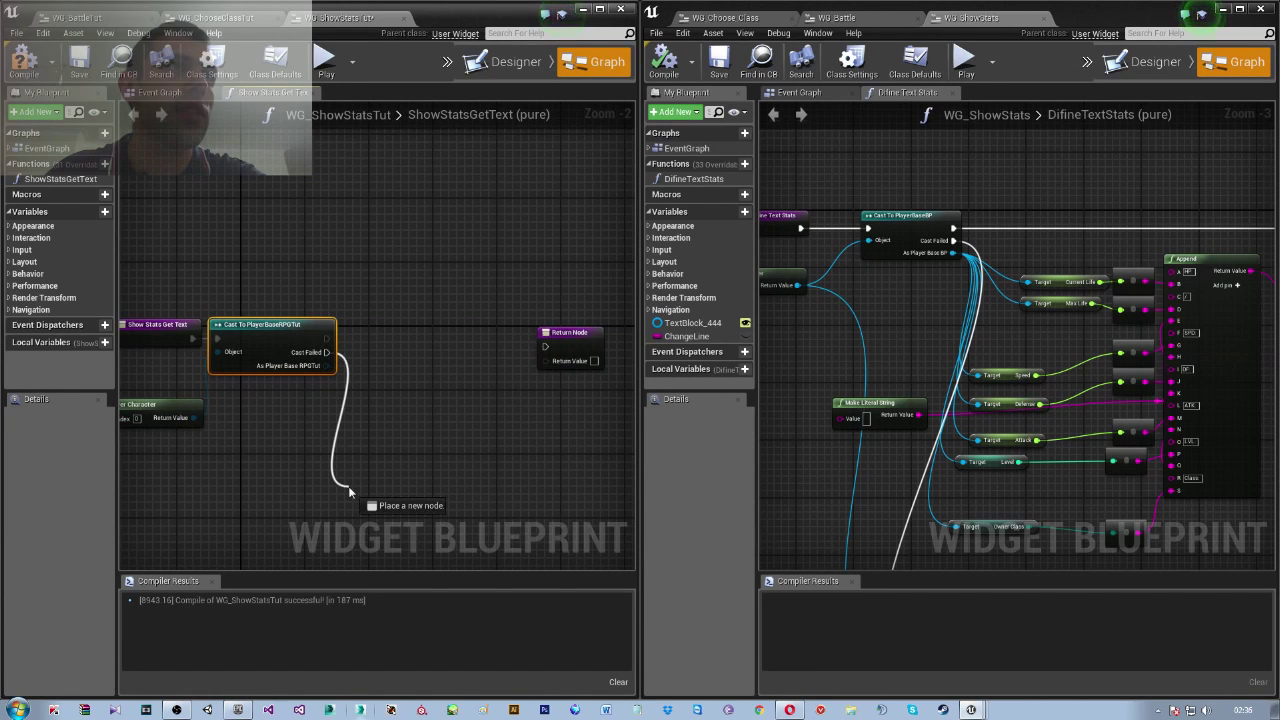
{"action": "left_click", "coordinate": [294, 488]}
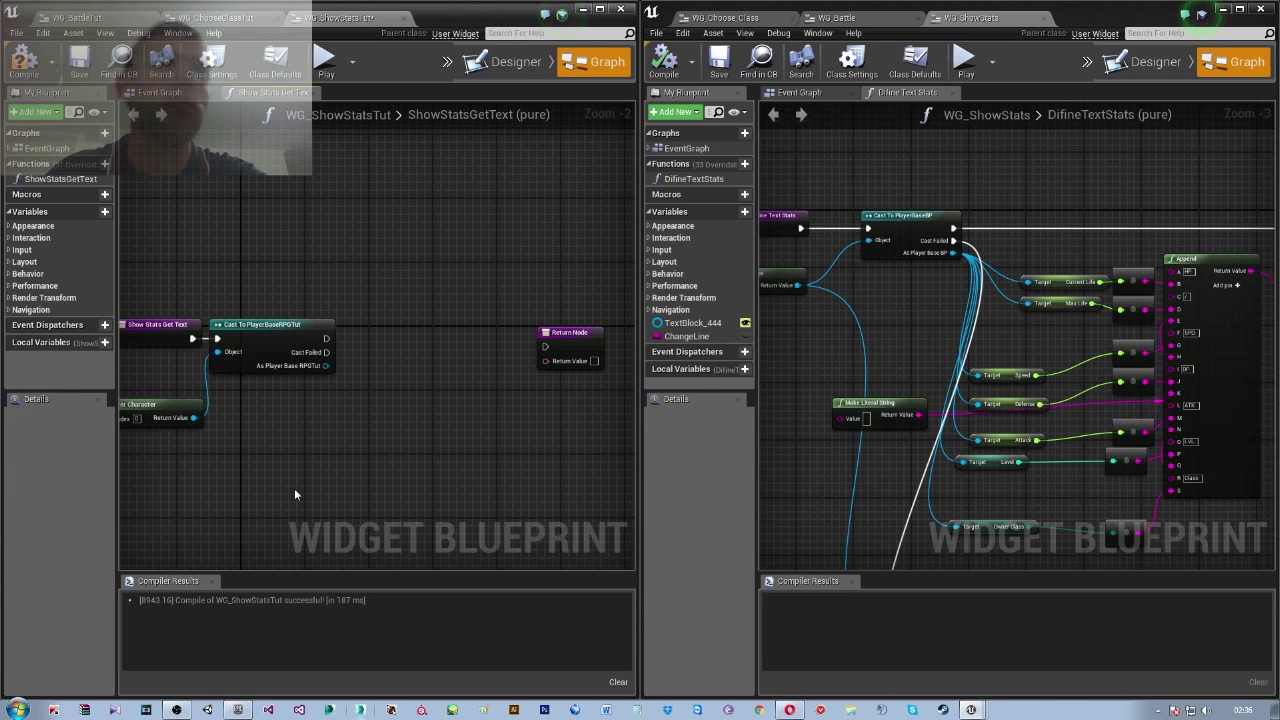
{"action": "right_click", "coordinate": [404, 449]}
{"action": "left_click", "coordinate": [24, 60]}
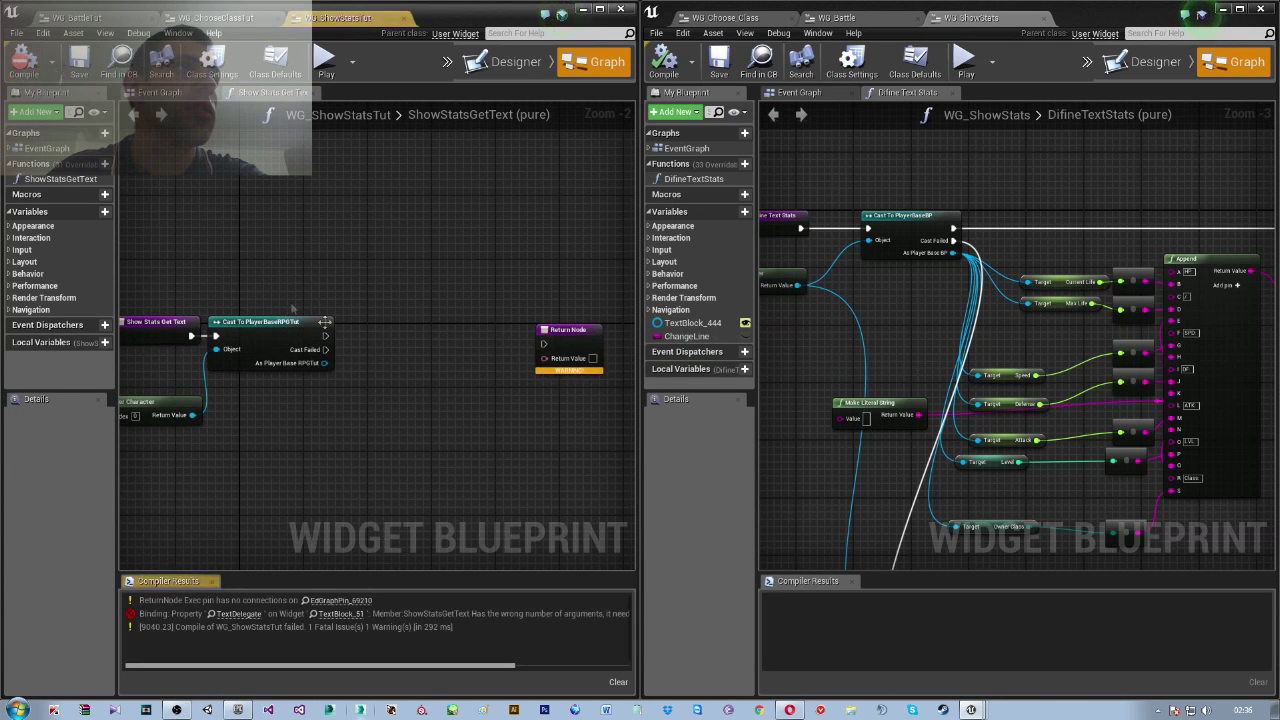
Add Get Current Life and Get Max Life nodes wired from the cast's As Player Base RPGTut output
{"action": "left_click_drag", "start_coordinate": [556, 337], "coordinate": [583, 337]}
{"action": "right_click_drag", "start_coordinate": [419, 340], "coordinate": [371, 337]}
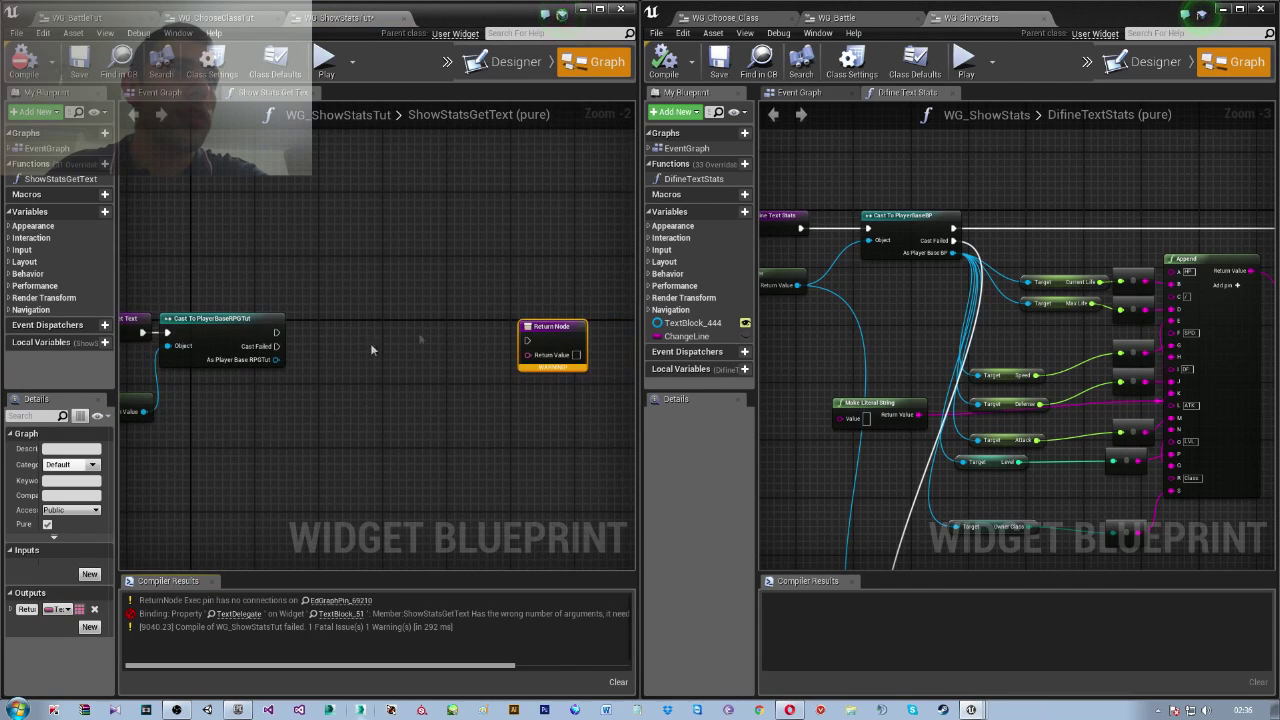
{"action": "left_click_drag", "start_coordinate": [277, 359], "coordinate": [305, 413]}
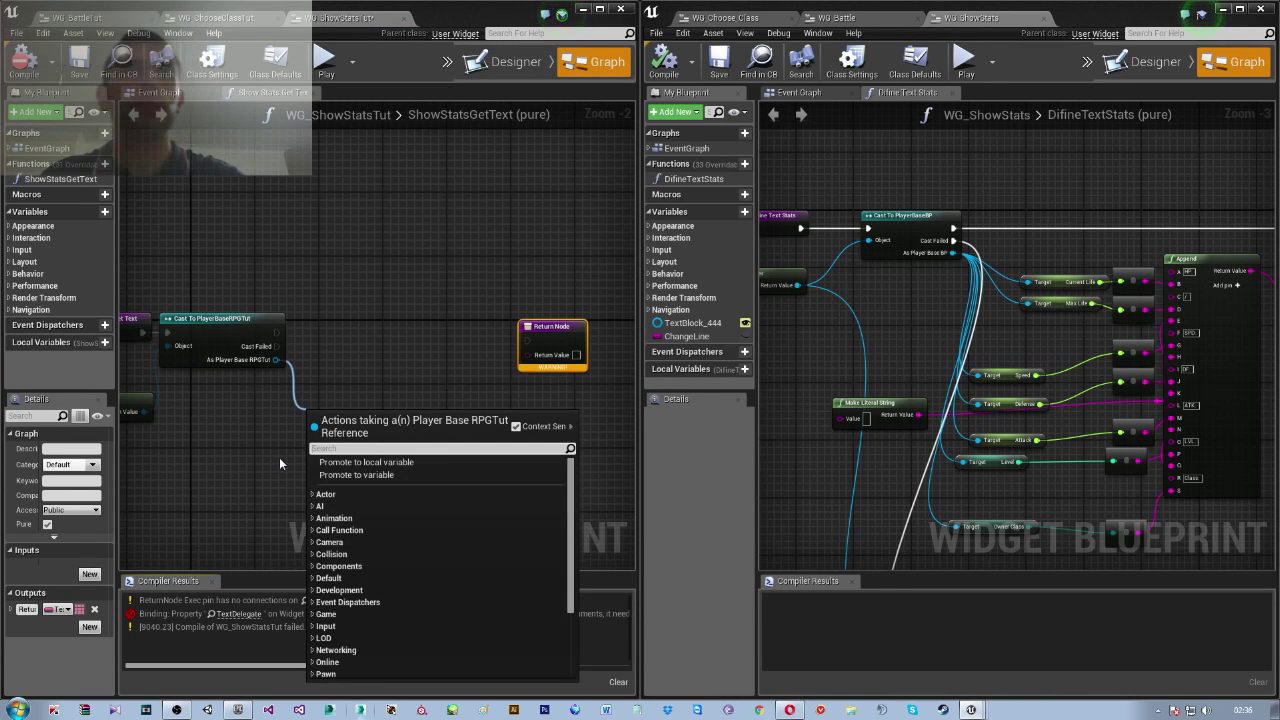
{"action": "type", "text": "get c"}
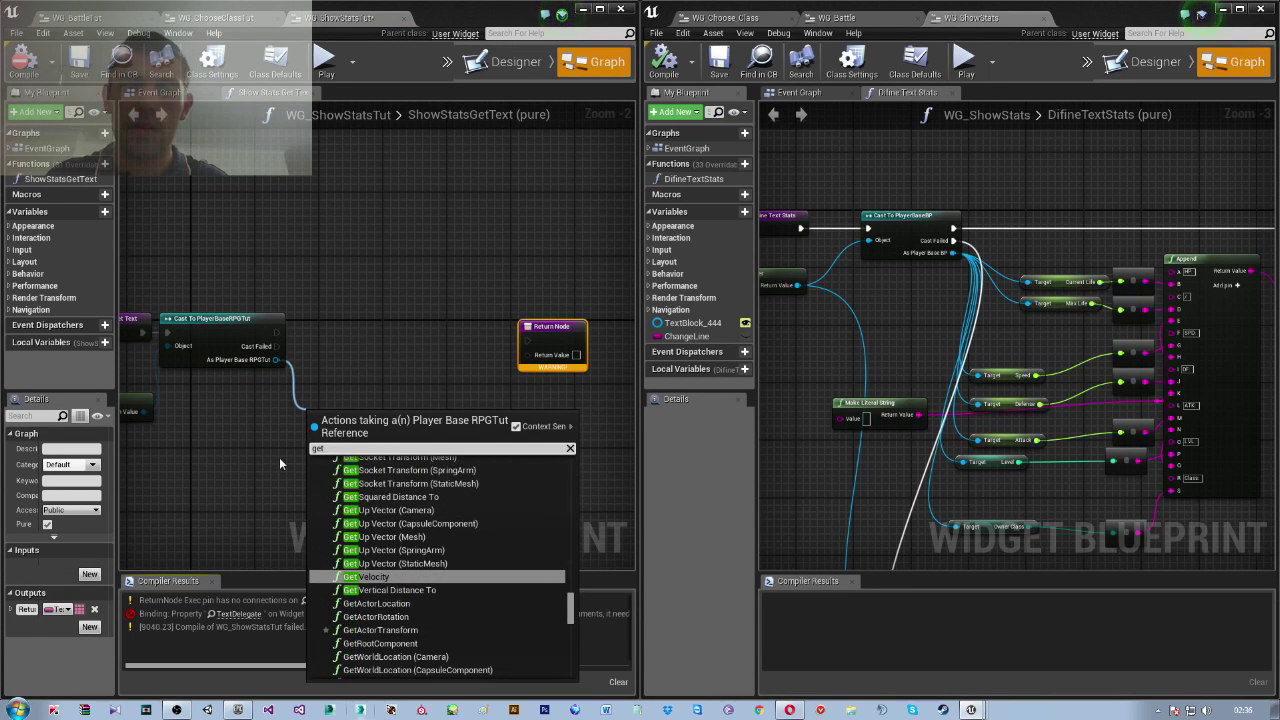
{"action": "type", "text": "urrent"}
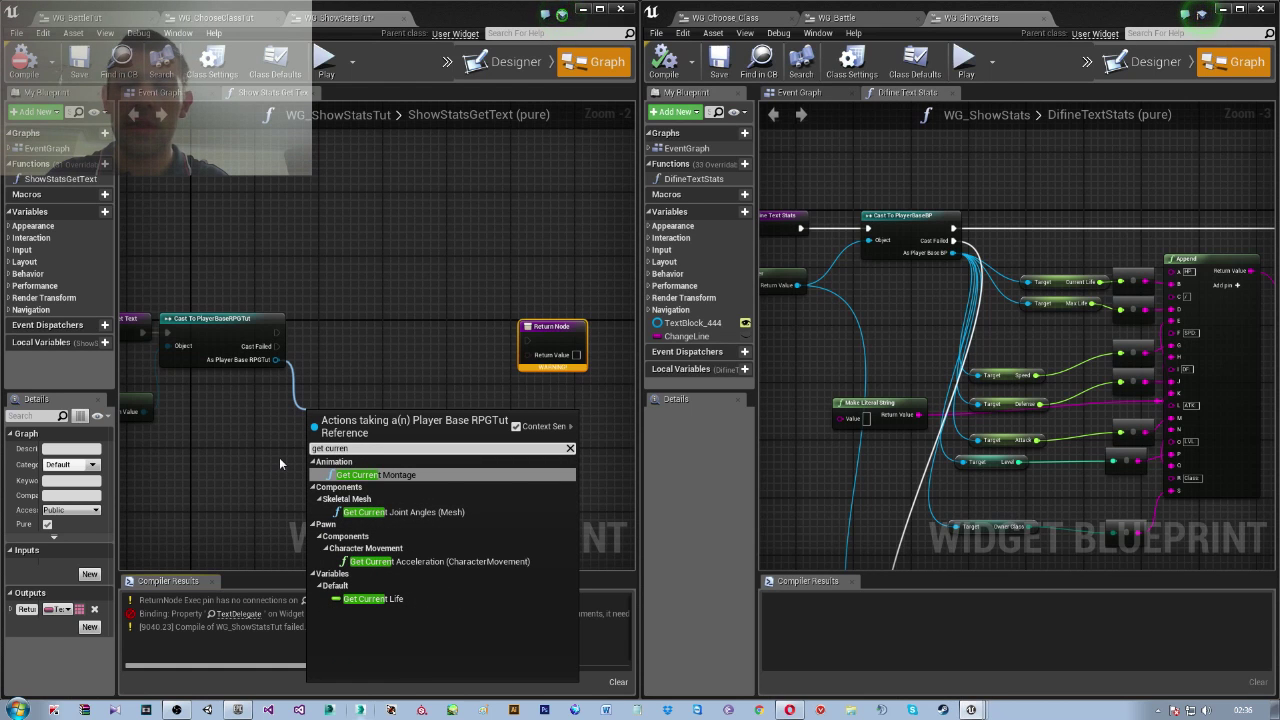
{"action": "key", "text": "Down"}
{"action": "key", "text": "Down"}
{"action": "key", "text": "Down"}
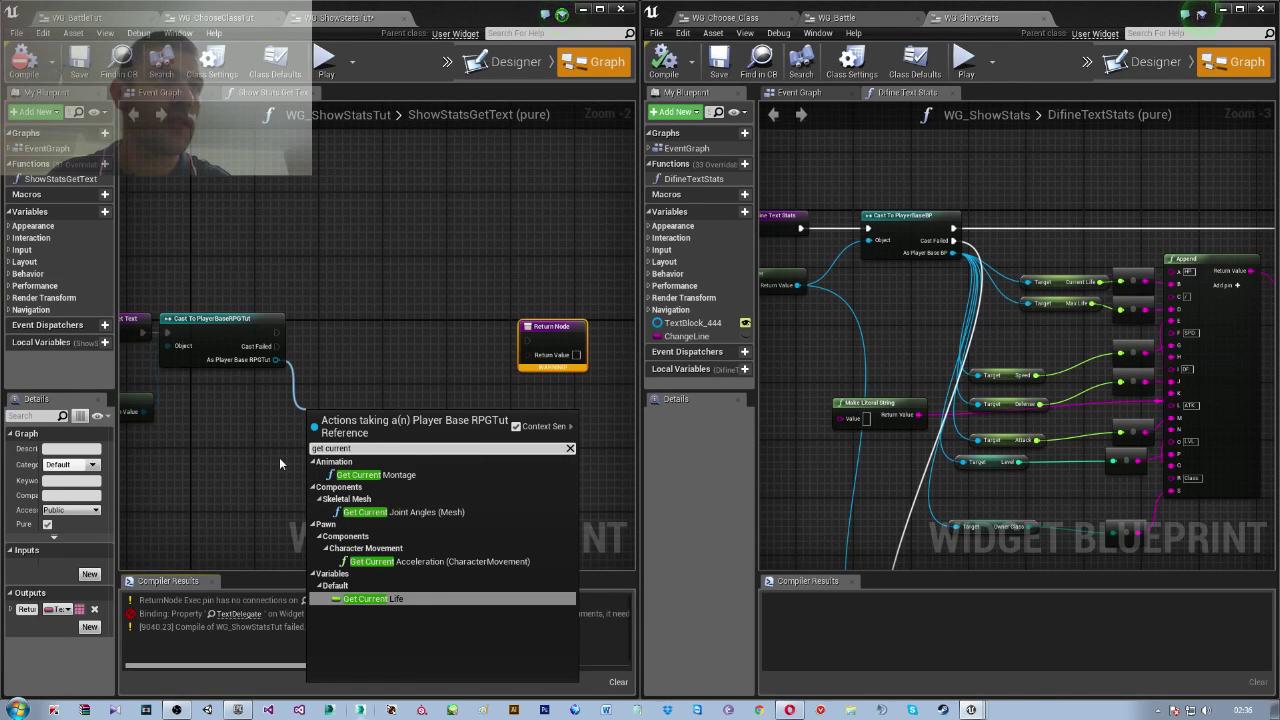
{"action": "key", "text": "Return"}
{"action": "left_click_drag", "start_coordinate": [276, 359], "coordinate": [287, 468]}
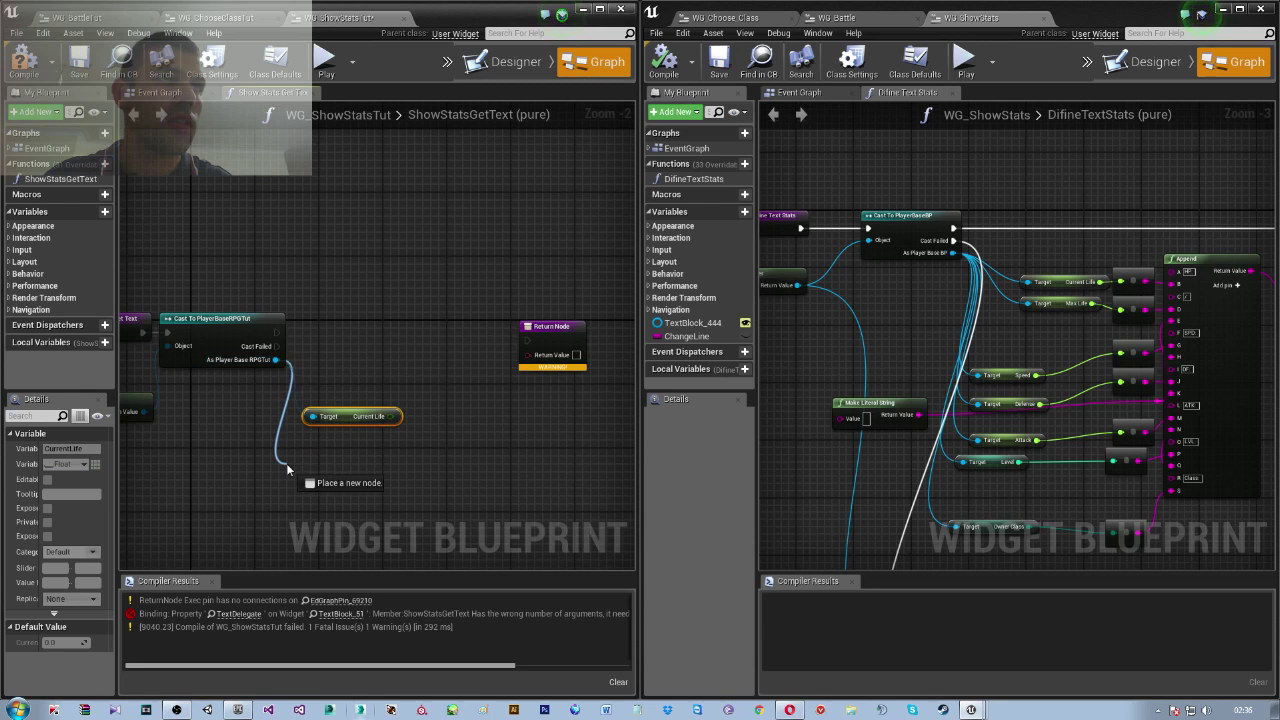
{"action": "type", "text": "get M"}
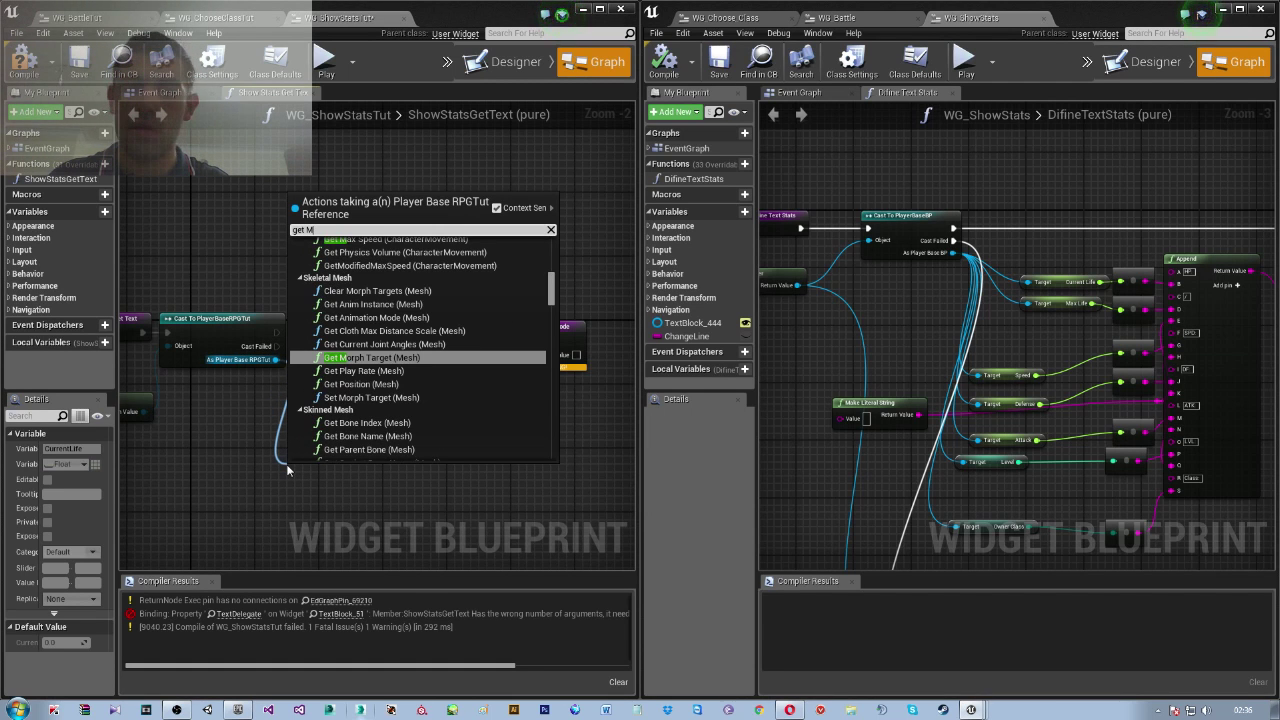
{"action": "type", "text": "axL"}
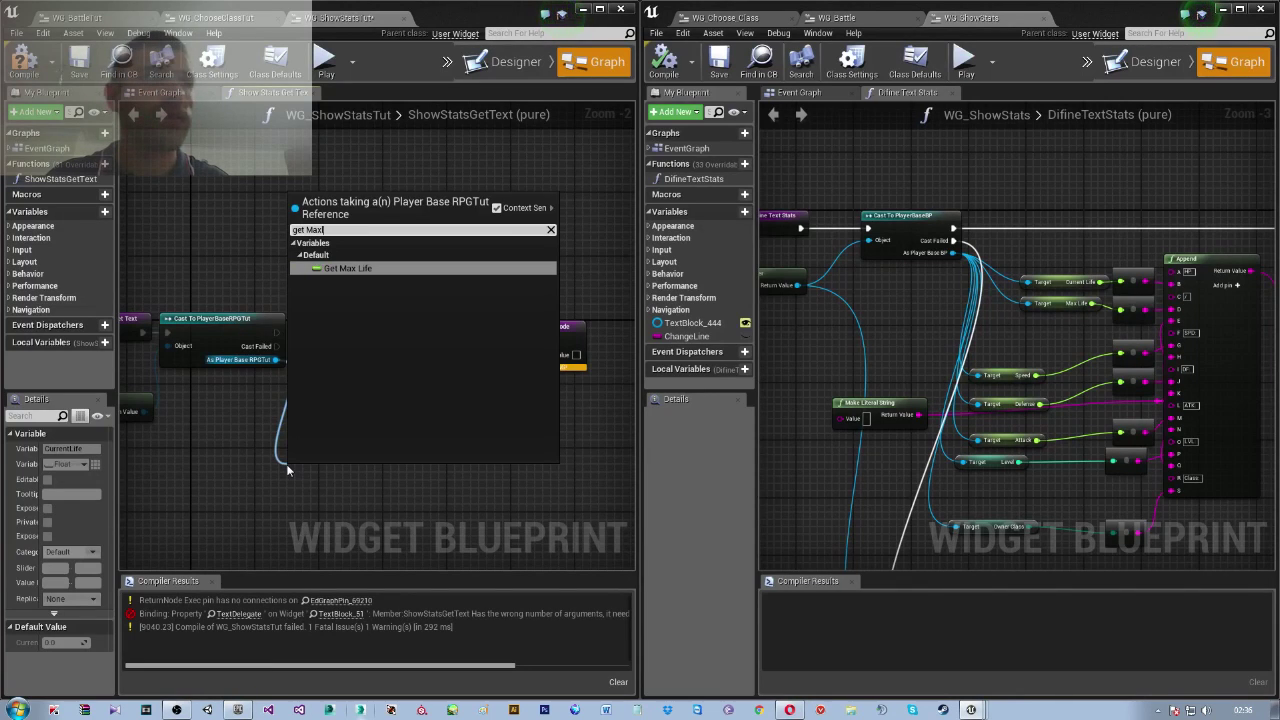
{"action": "key", "text": "Return"}
Add Get Speed, Get Defense and Get Attack getters off the same cast output
{"action": "left_click_drag", "start_coordinate": [276, 360], "coordinate": [285, 510]}
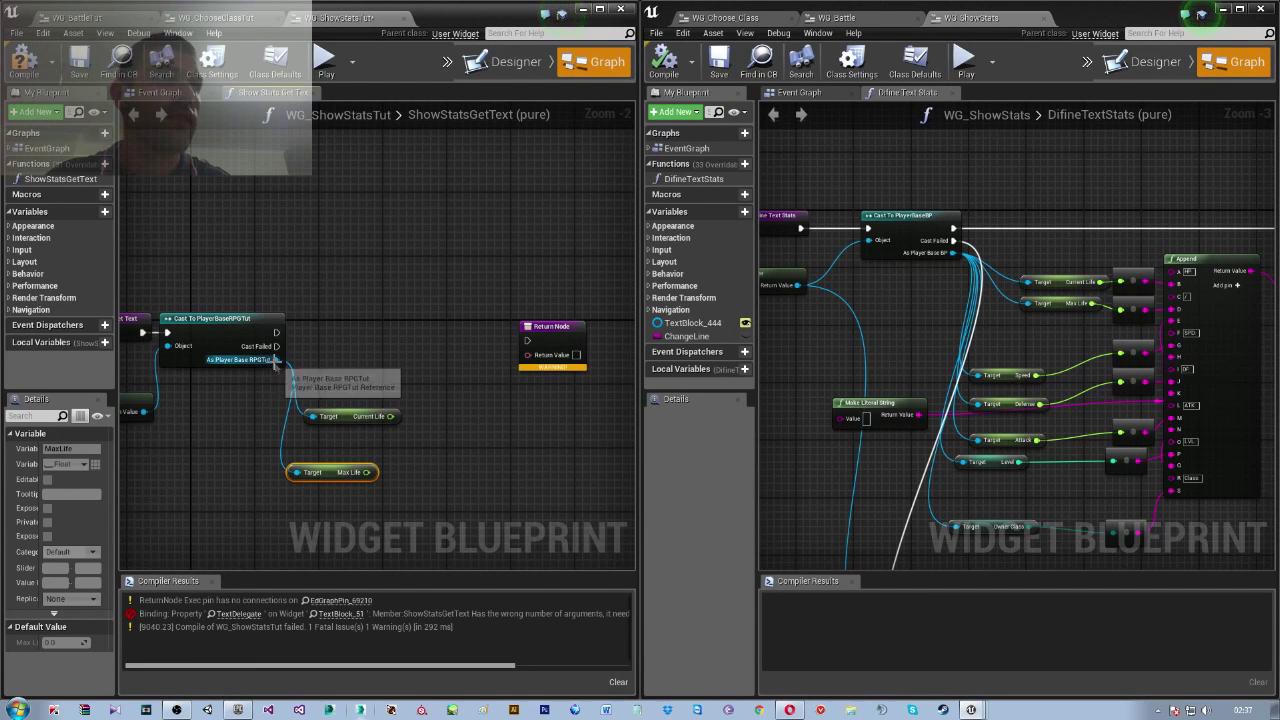
{"action": "type", "text": "get speed"}
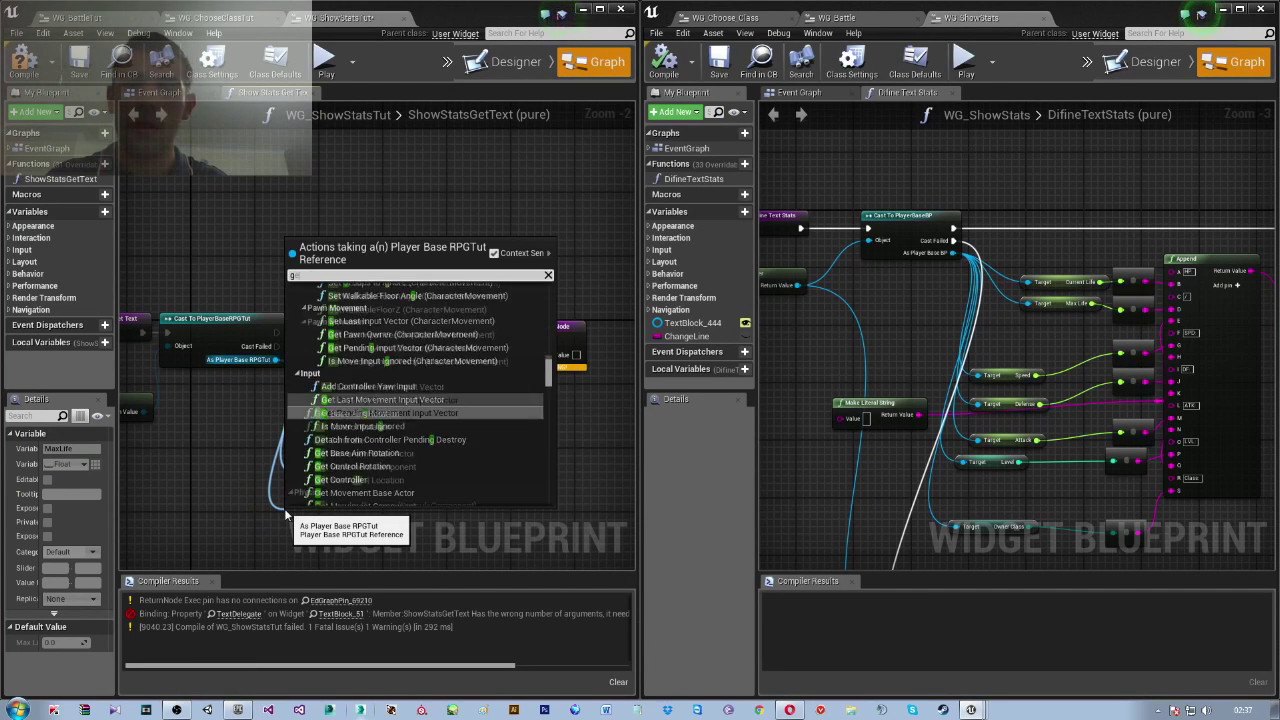
{"action": "key", "text": "Return"}
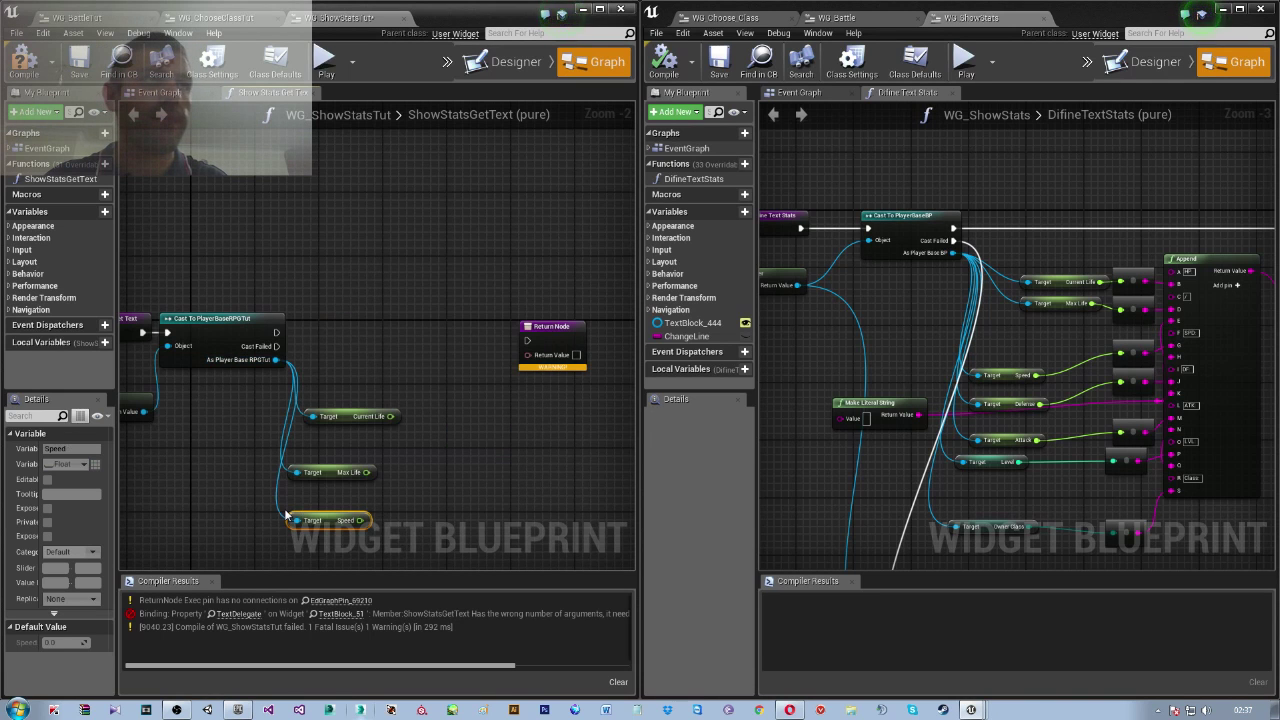
{"action": "right_click_drag", "start_coordinate": [302, 450], "coordinate": [314, 317]}
{"action": "mouse_move", "coordinate": [286, 227]}
{"action": "left_mouse_down"}
{"action": "mouse_move", "coordinate": [238, 360]}
{"action": "mouse_move", "coordinate": [296, 443]}
{"action": "left_mouse_up"}
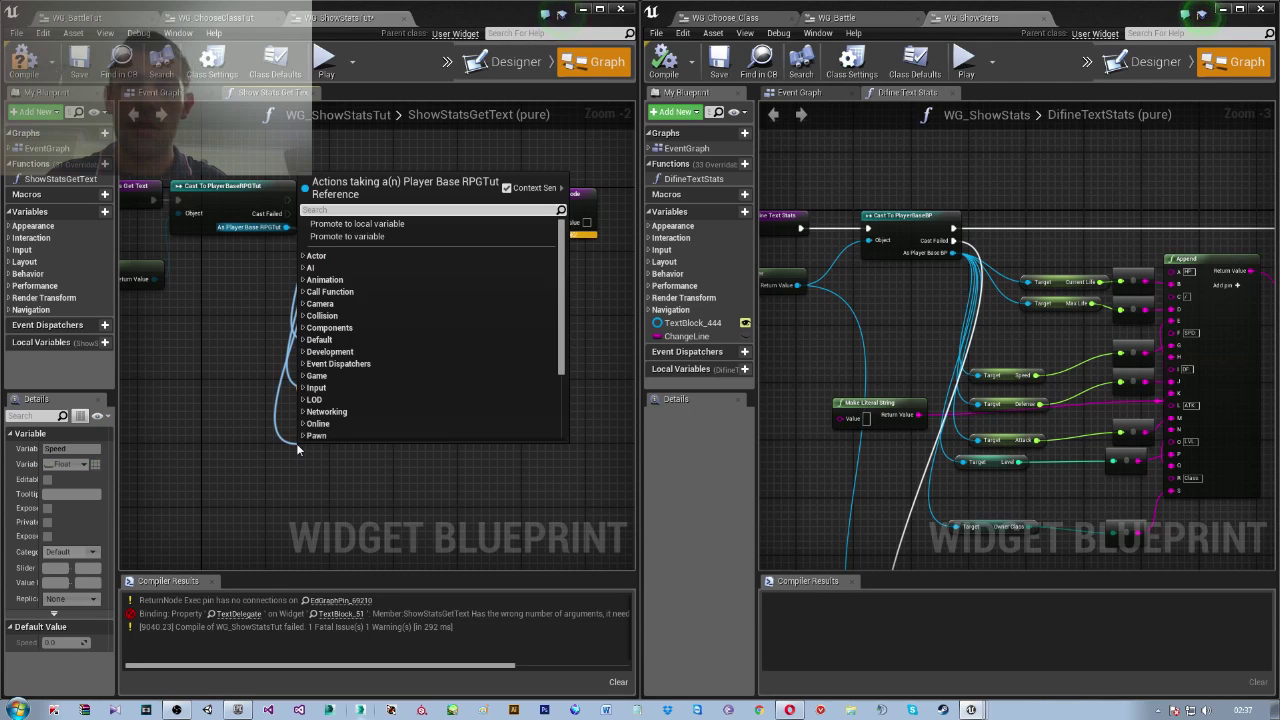
{"action": "type", "text": "get"}
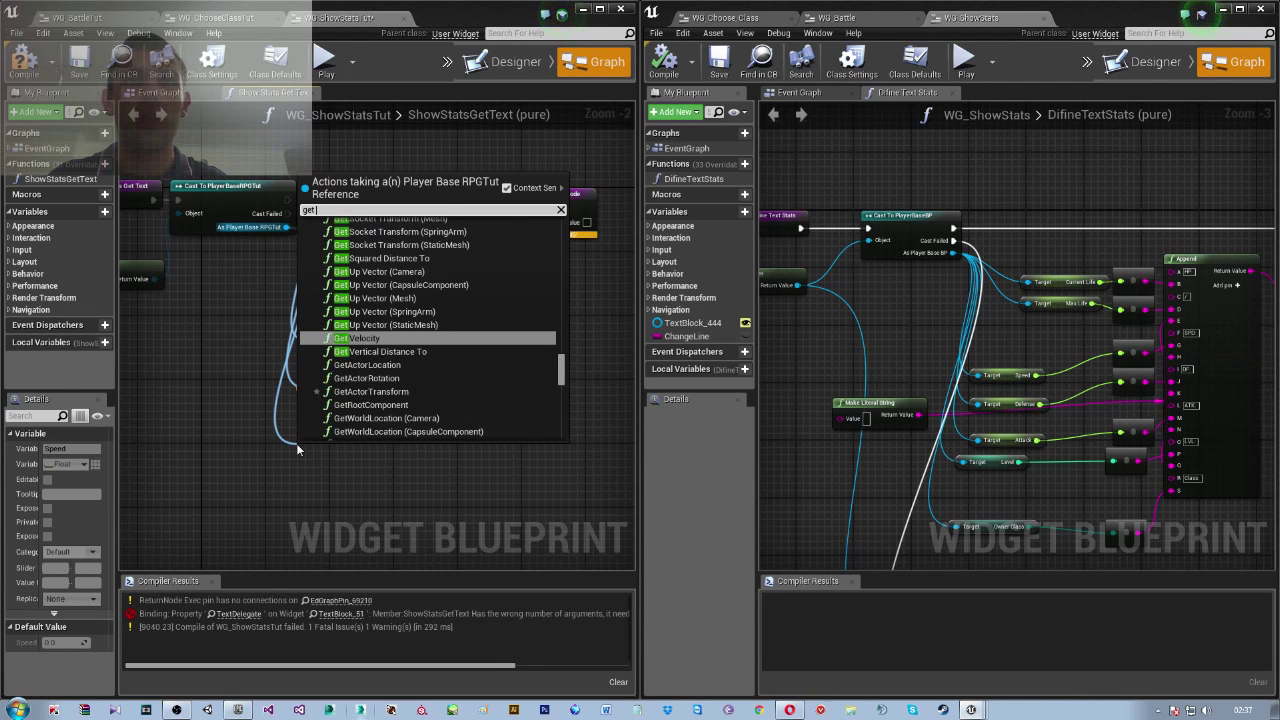
{"action": "type", "text": " defe"}
{"action": "key", "text": "Return"}
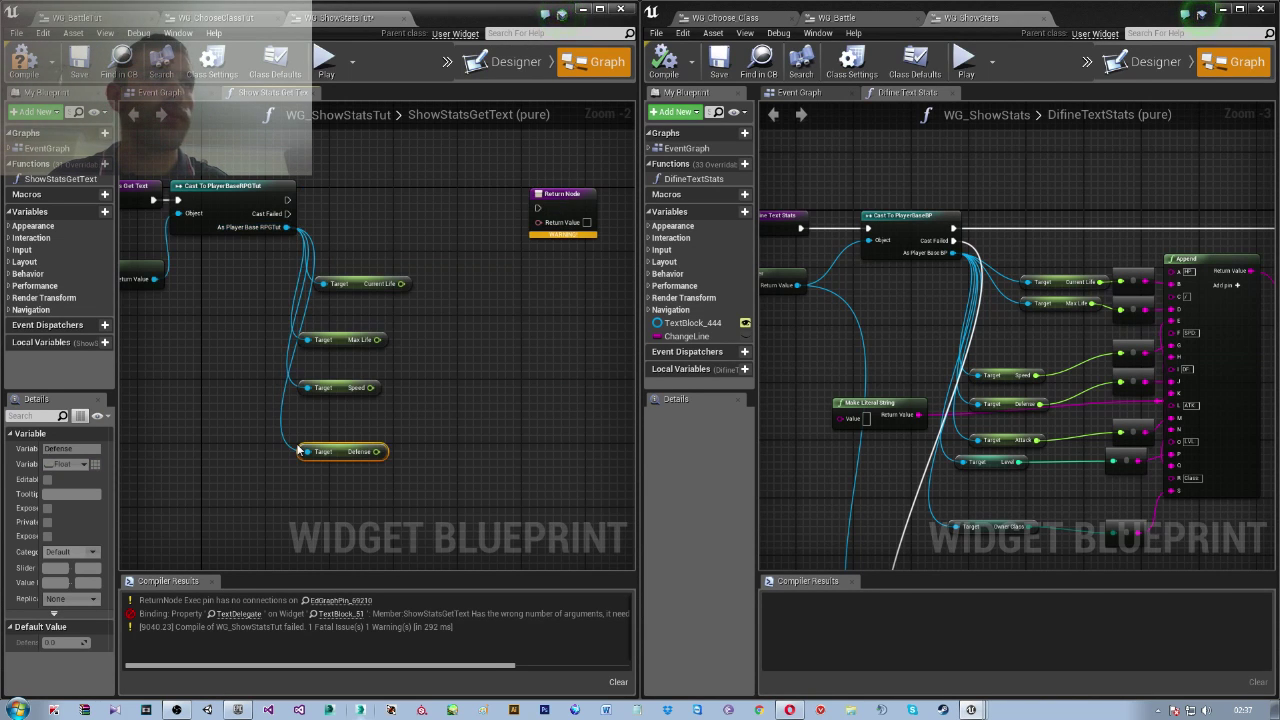
{"action": "left_click_drag", "start_coordinate": [285, 227], "coordinate": [250, 503]}
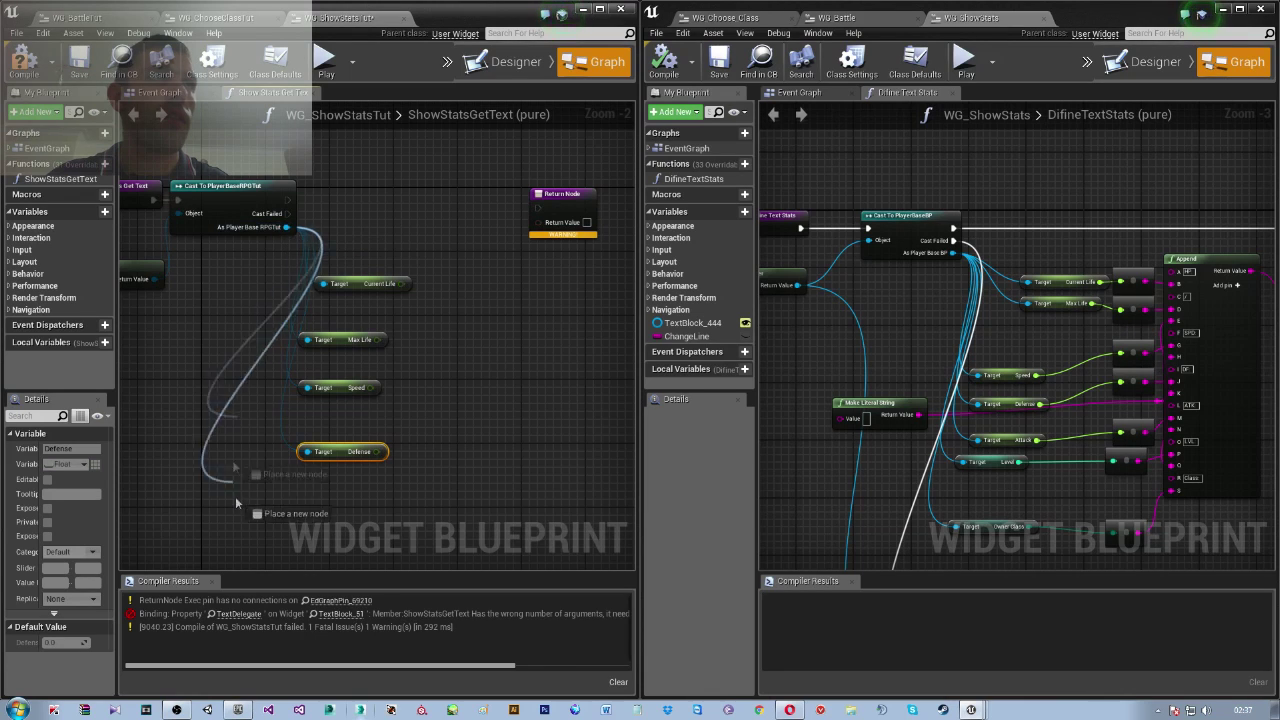
{"action": "type", "text": "get attac"}
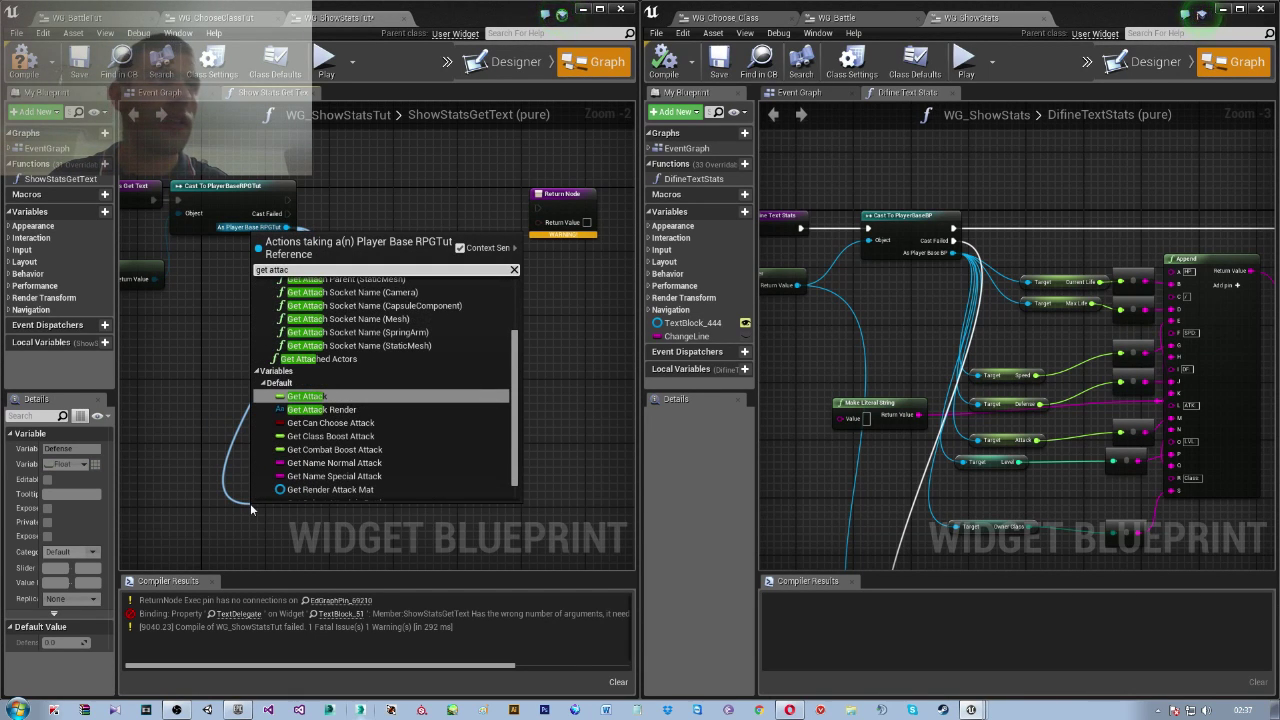
{"action": "key", "text": "Return"}
Add Get Level and Get Owner Class getters from the cast output, then reframe the graph
{"action": "left_click_drag", "start_coordinate": [285, 227], "coordinate": [313, 556]}
{"action": "type", "text": "get level"}
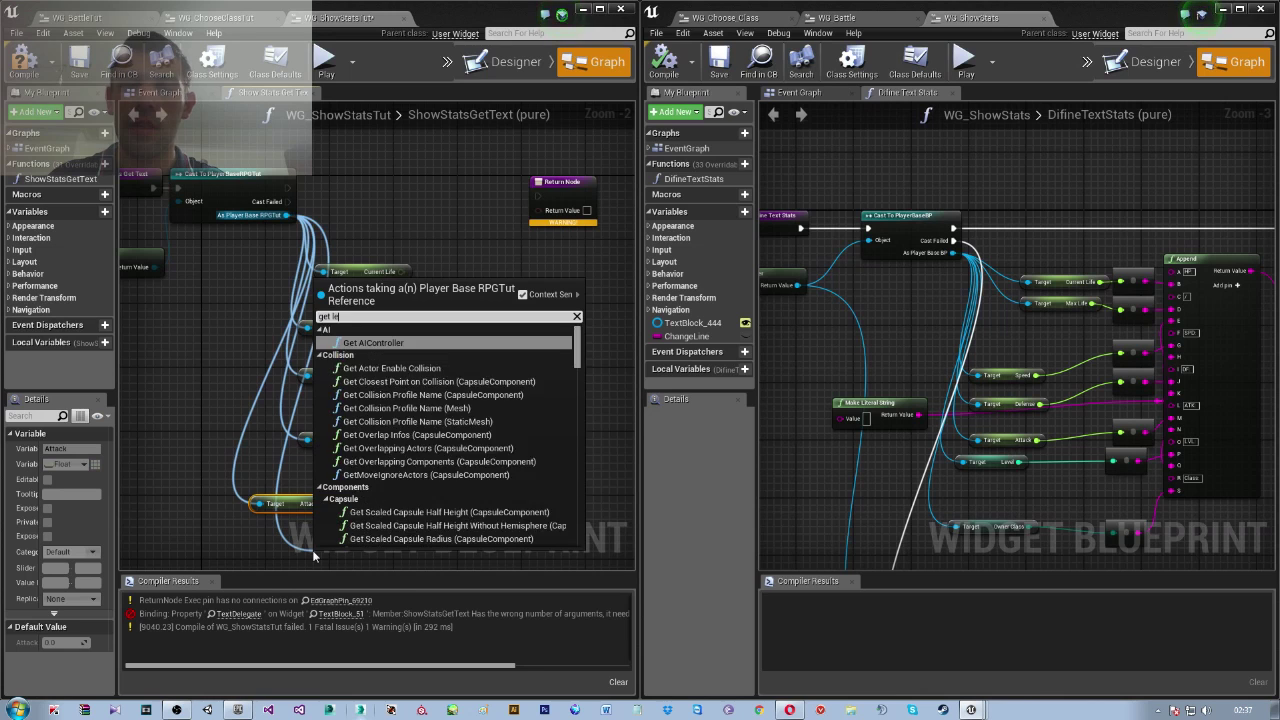
{"action": "key", "text": "Return"}
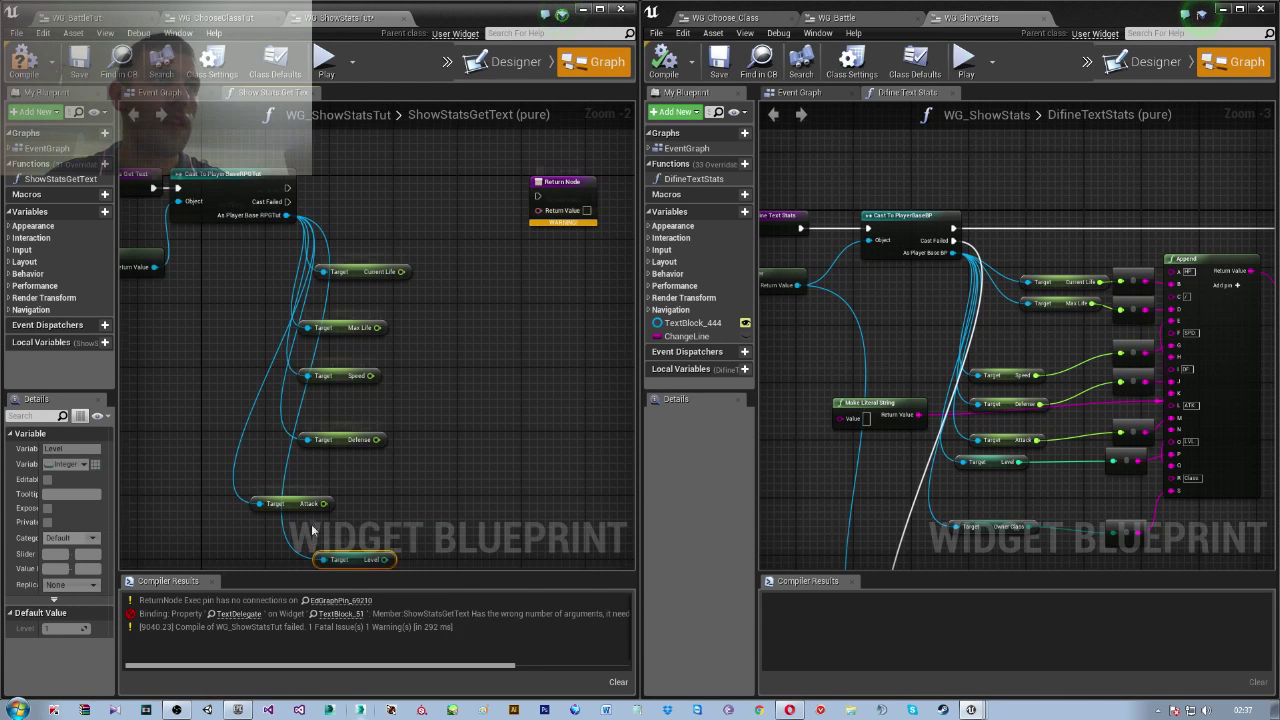
{"action": "right_click_drag", "start_coordinate": [320, 561], "coordinate": [340, 200]}
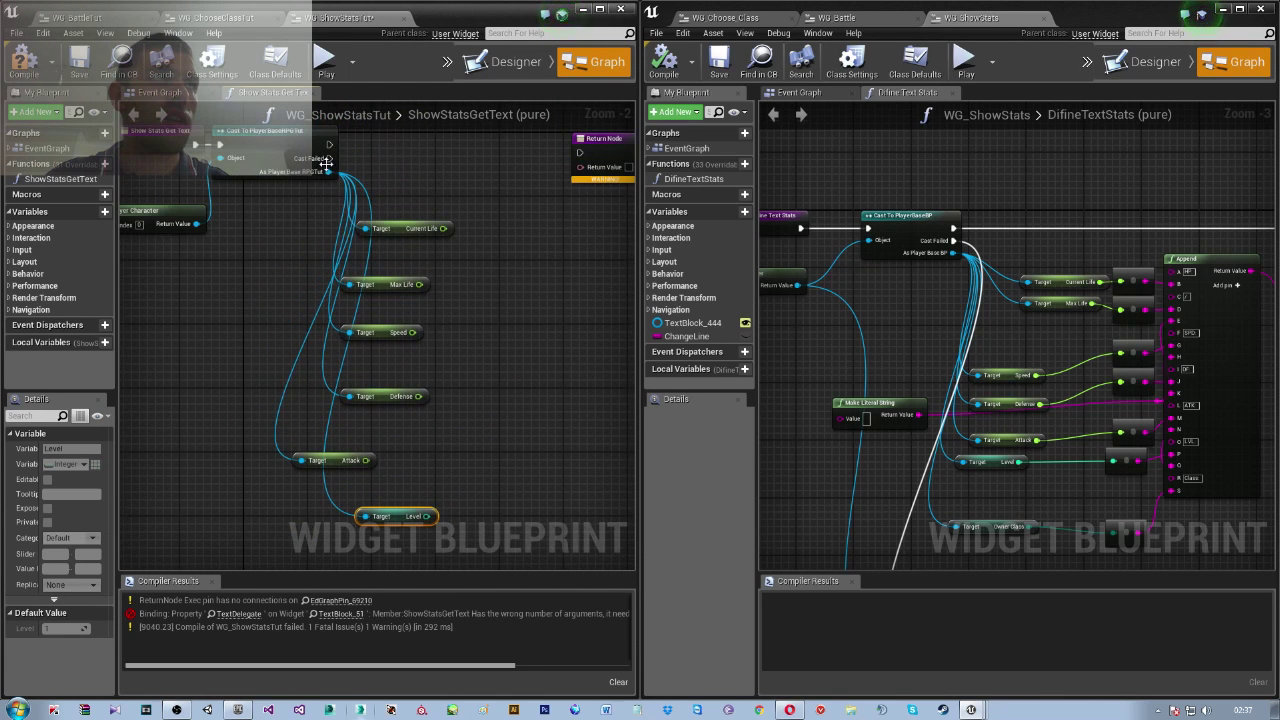
{"action": "left_click_drag", "start_coordinate": [328, 172], "coordinate": [330, 522]}
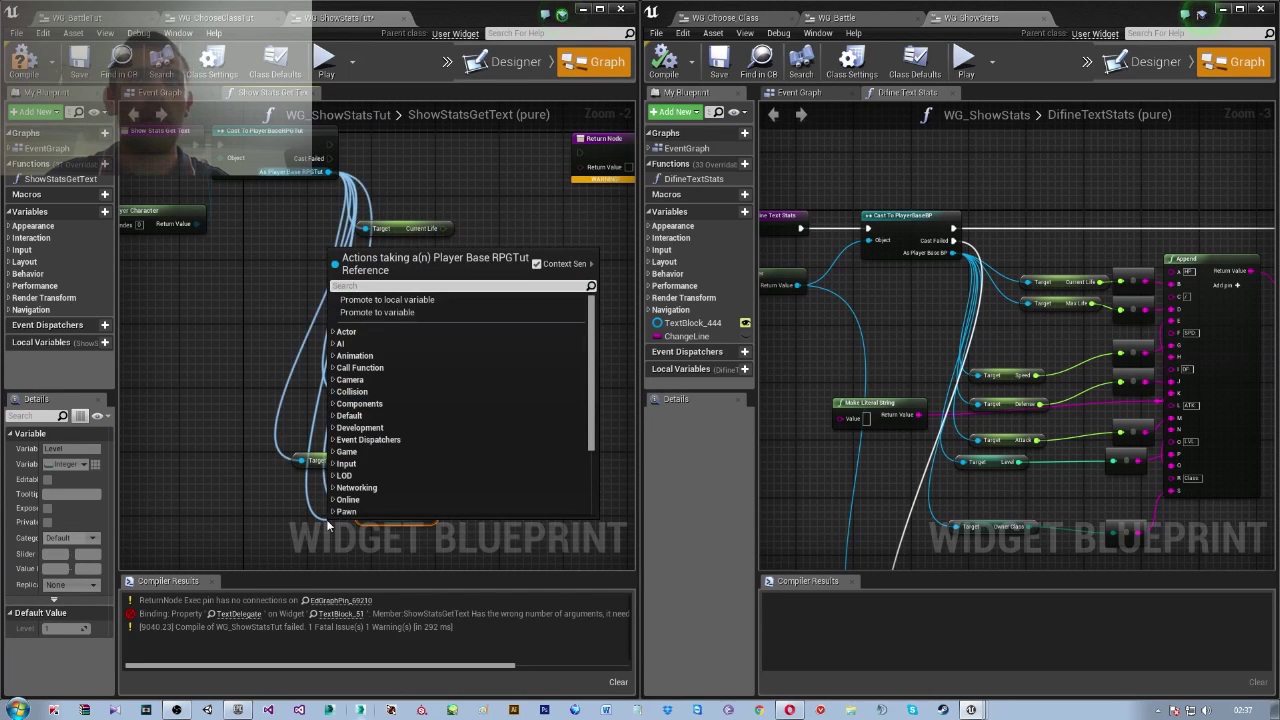
{"action": "type", "text": "get owner c"}
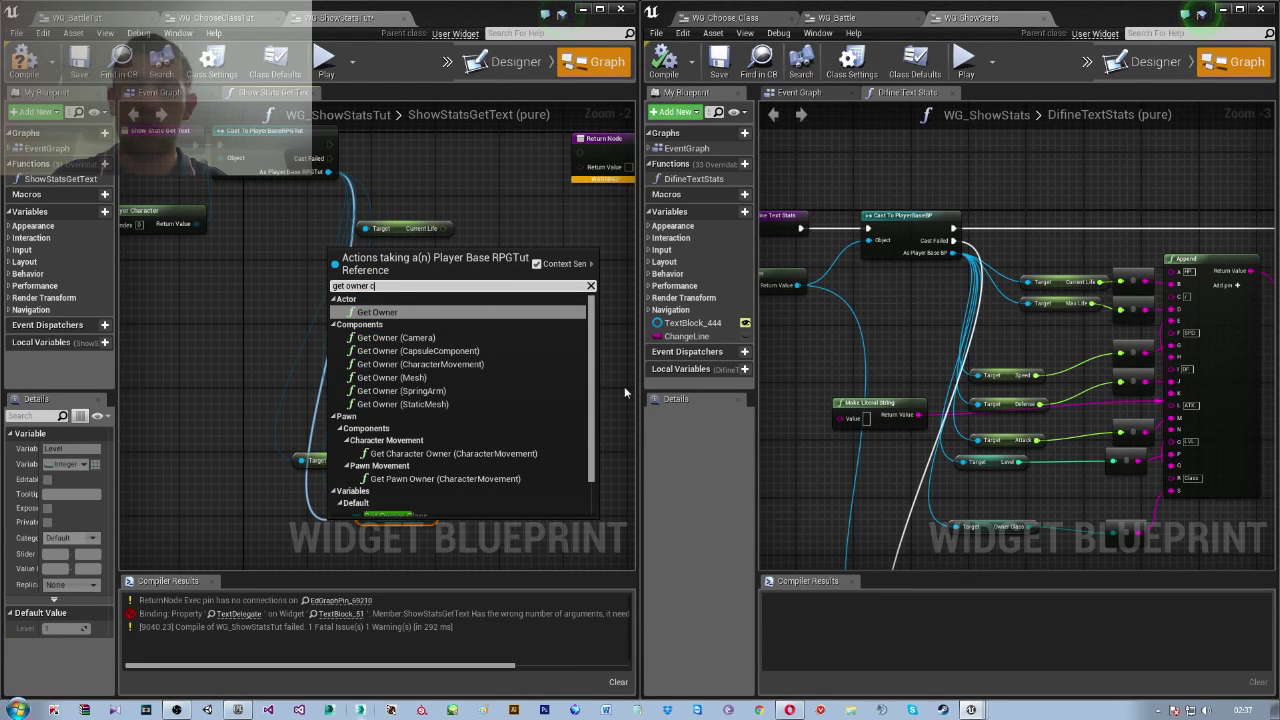
{"action": "type", "text": "las"}
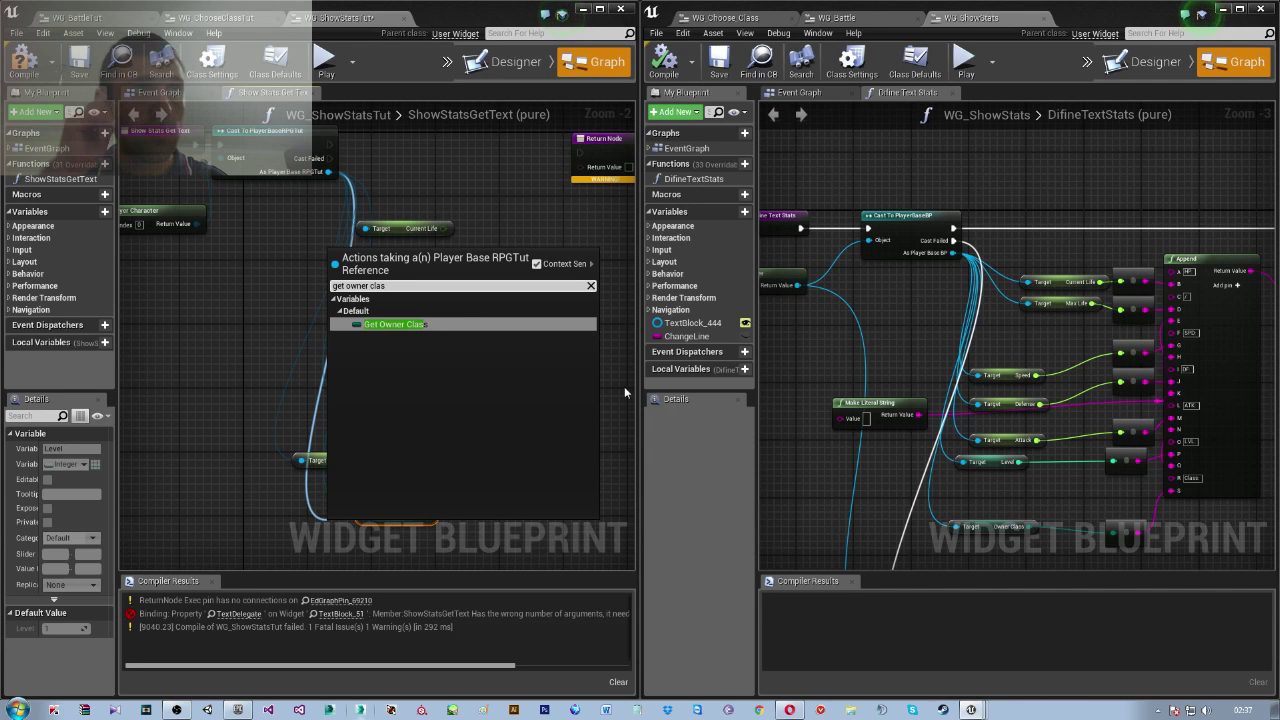
{"action": "key", "text": "Return"}
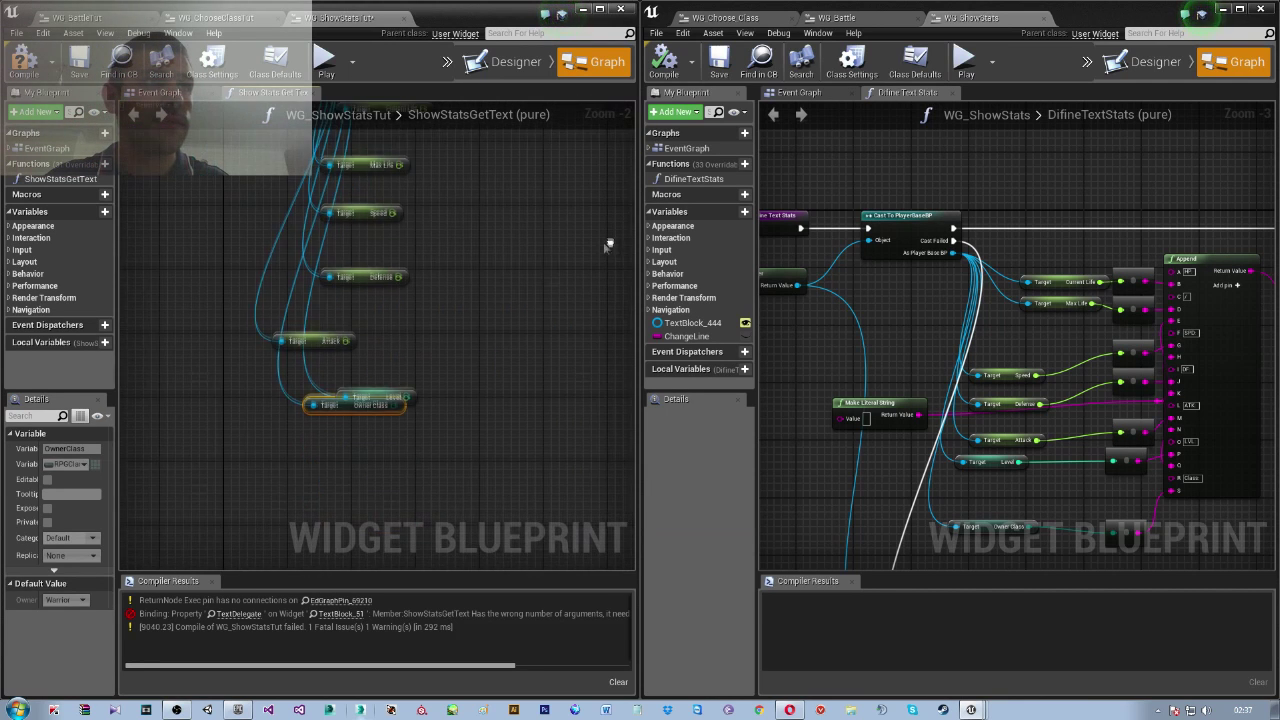
{"action": "right_click_drag", "start_coordinate": [607, 244], "coordinate": [630, 307]}
{"action": "right_click_drag", "start_coordinate": [365, 431], "coordinate": [395, 508]}
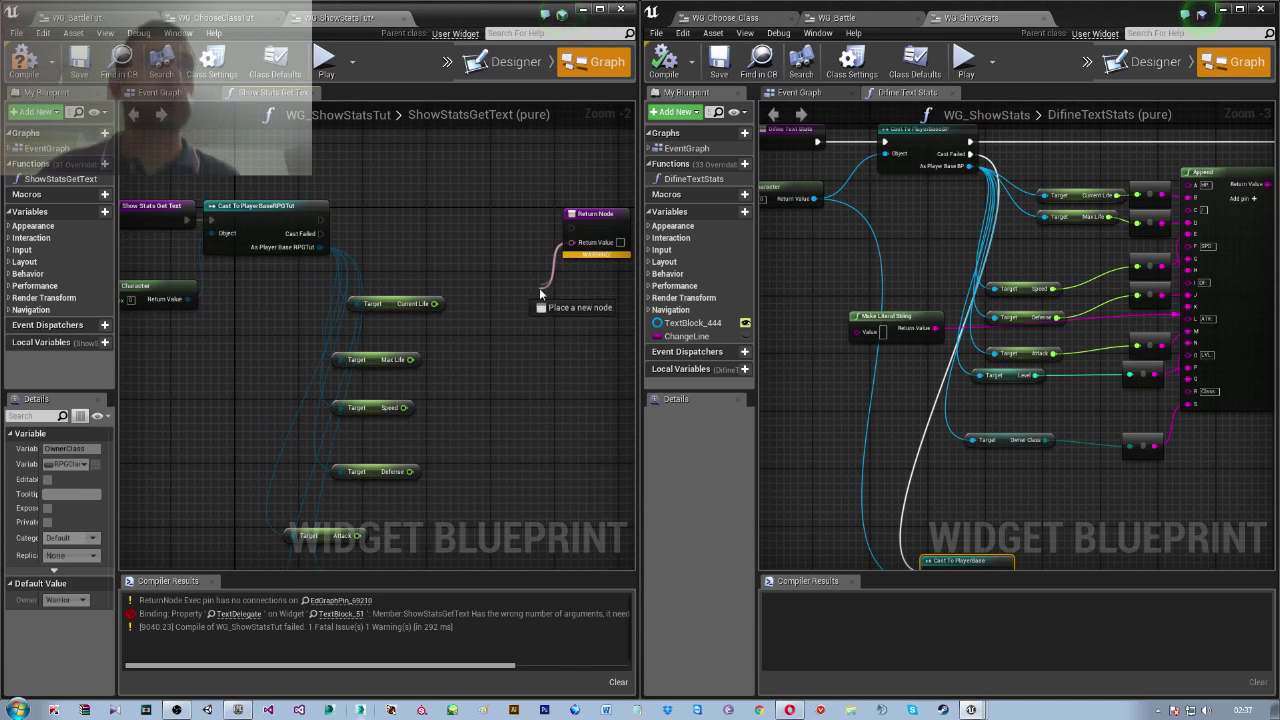
Add a ToText (string) converter on the return value and shift it with the Return Node rightward
{"action": "left_click_drag", "start_coordinate": [572, 242], "coordinate": [540, 295]}
{"action": "type", "text": "to "}
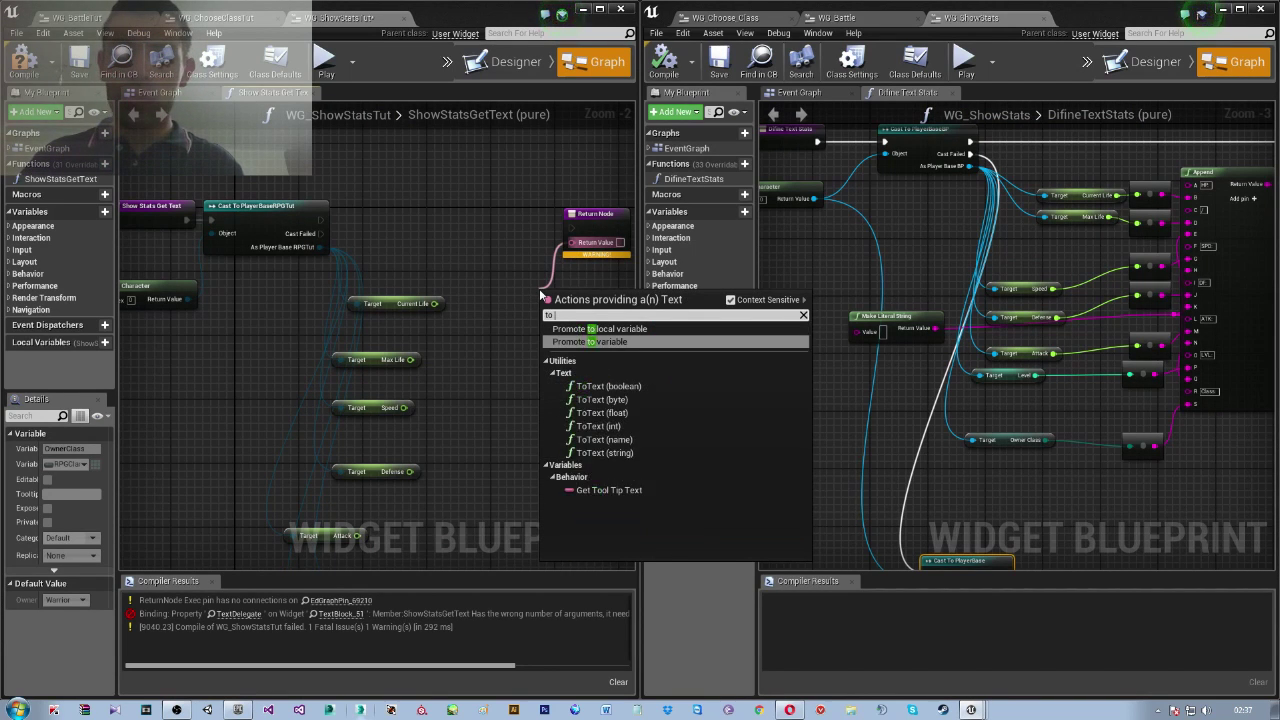
{"action": "type", "text": "st"}
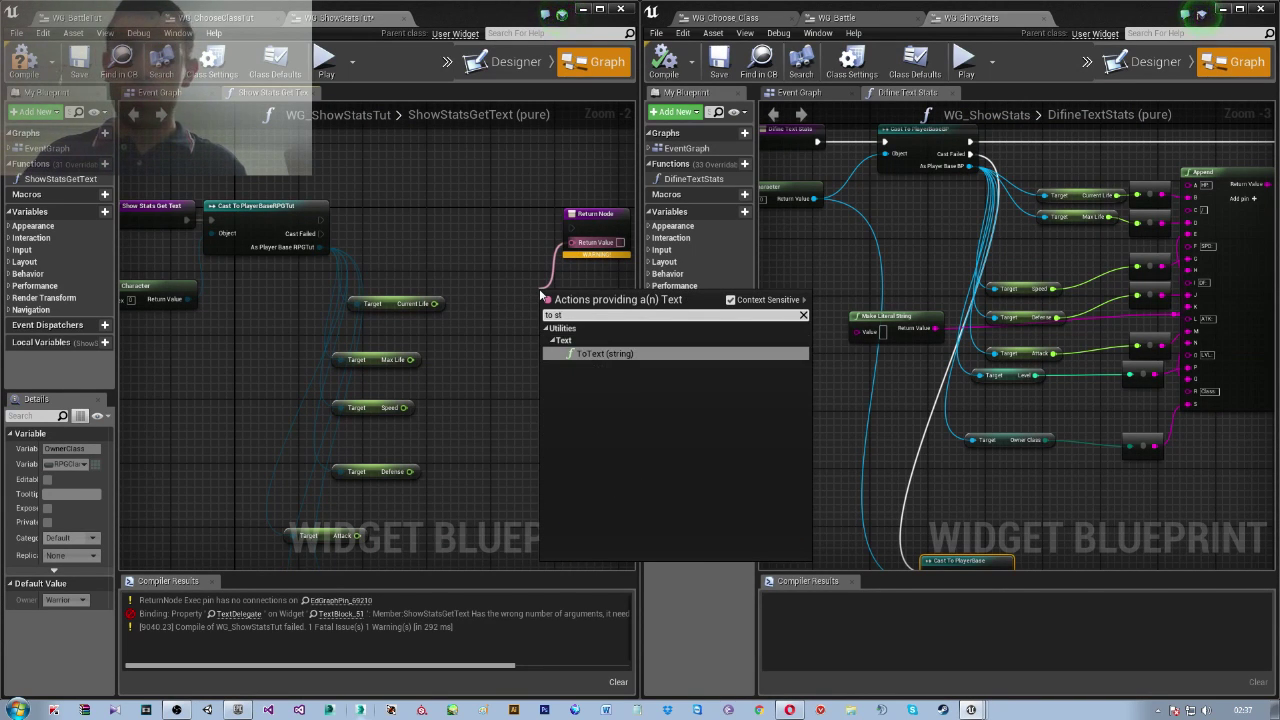
{"action": "key", "text": "Return"}
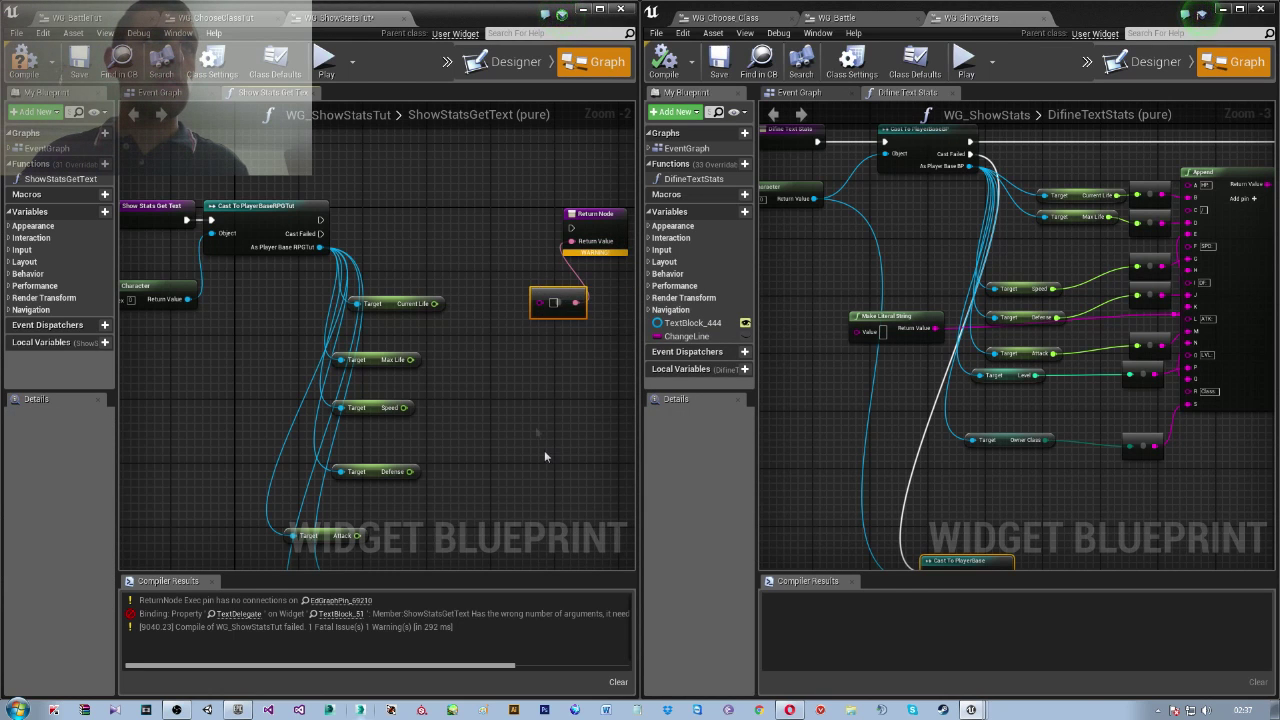
{"action": "right_click_drag", "start_coordinate": [535, 426], "coordinate": [438, 429]}
{"action": "left_click", "coordinate": [521, 256], "text": "shift"}
{"action": "left_click_drag", "start_coordinate": [521, 256], "coordinate": [606, 279]}
{"action": "mouse_move", "coordinate": [482, 312]}
{"action": "right_mouse_down"}
{"action": "mouse_move", "coordinate": [545, 212]}
{"action": "mouse_move", "coordinate": [528, 261]}
{"action": "right_mouse_up"}
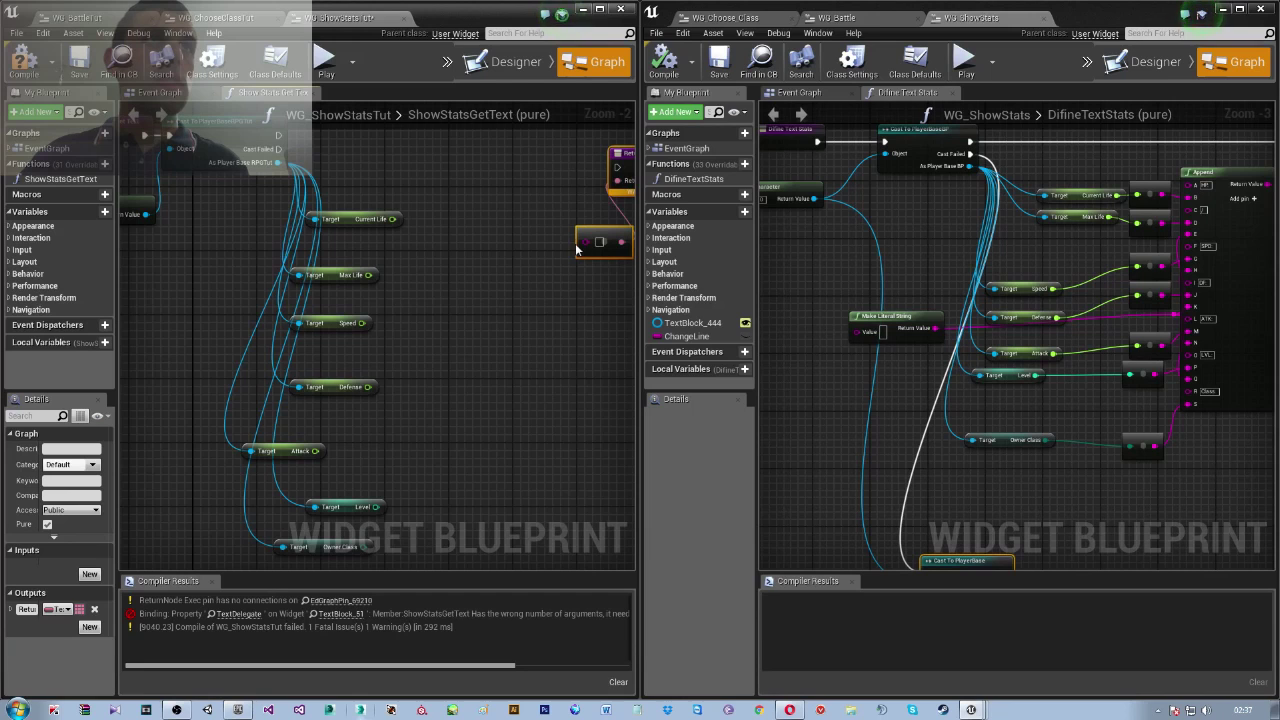
Create an Append node feeding ToText's input and position it up and left
{"action": "left_click_drag", "start_coordinate": [585, 242], "coordinate": [521, 270]}
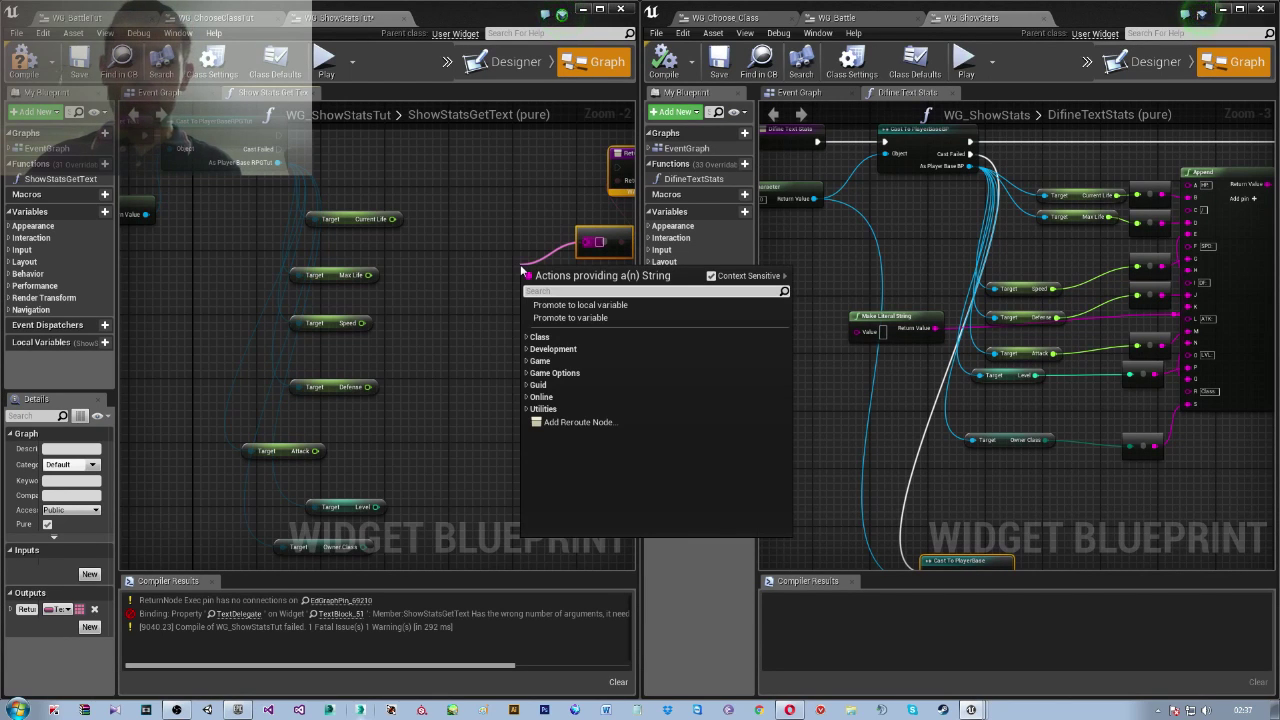
{"action": "type", "text": "appen"}
{"action": "key", "text": "Return"}
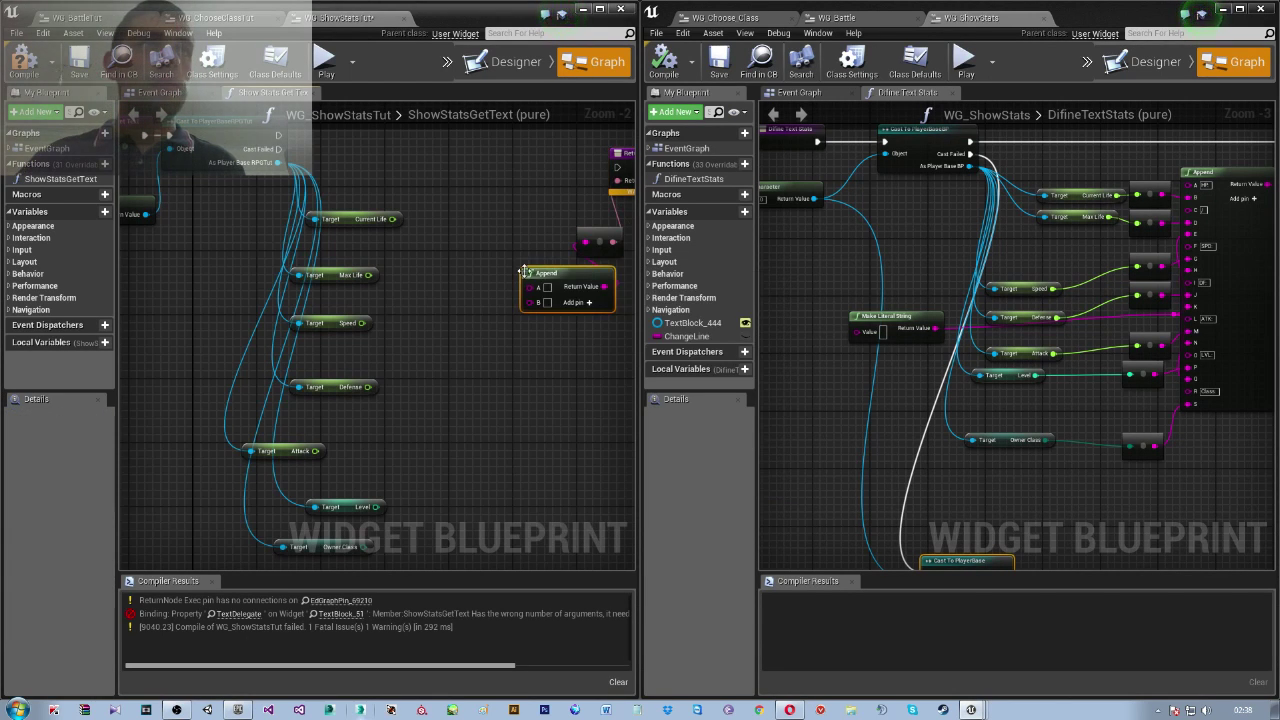
{"action": "left_click_drag", "start_coordinate": [535, 278], "coordinate": [492, 210]}
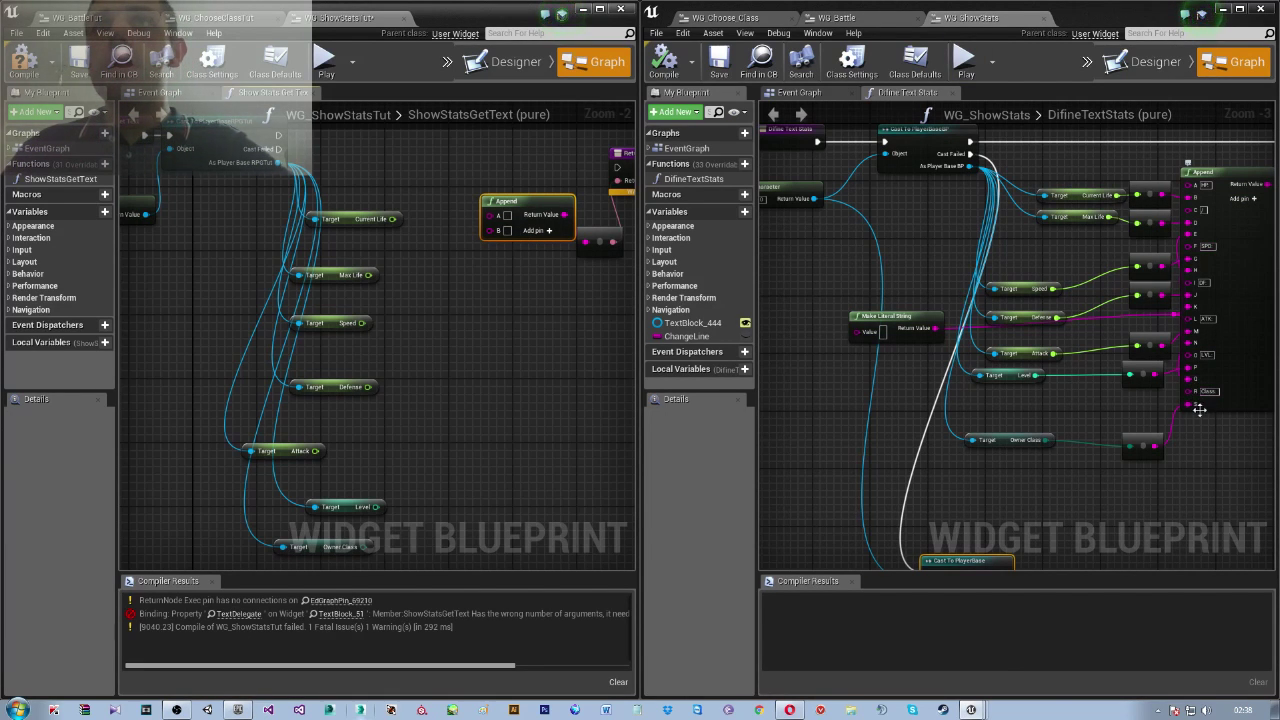
{"action": "left_click_drag", "start_coordinate": [540, 237], "coordinate": [516, 229]}
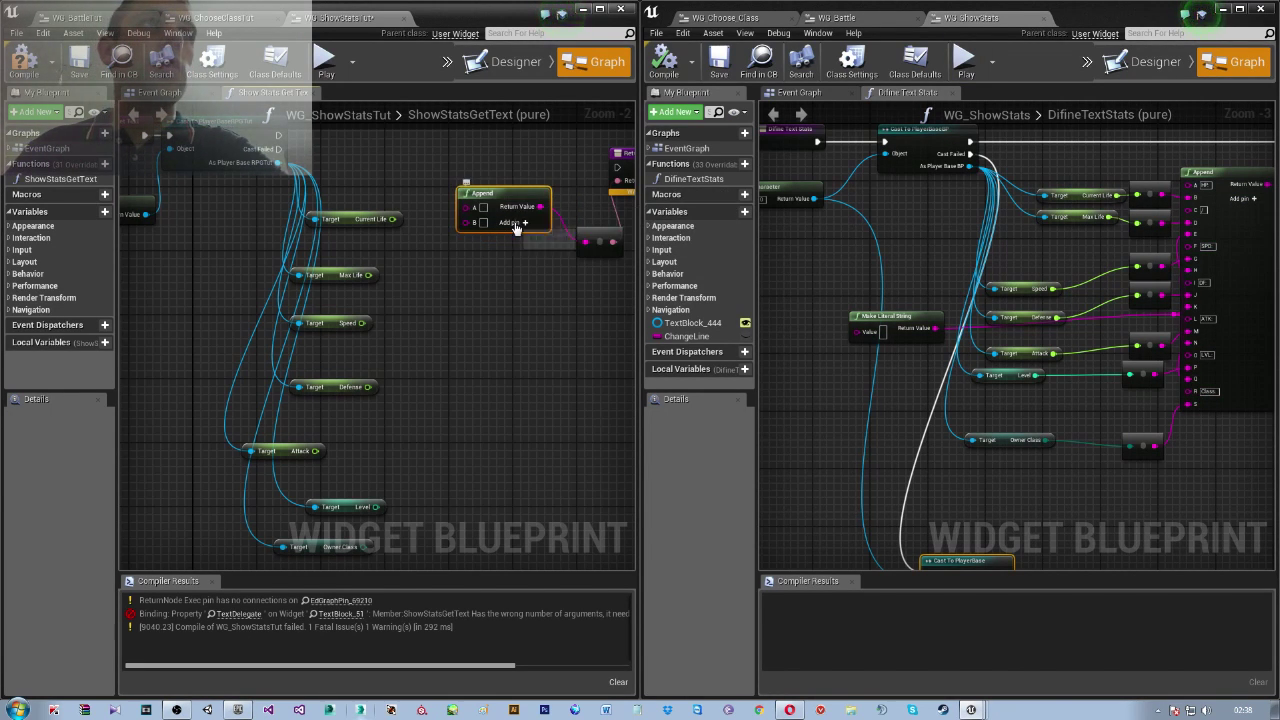
Add string pins to the Append node until inputs A through S exist
{"action": "left_click", "coordinate": [516, 224]}
{"action": "left_click", "coordinate": [516, 224]}
{"action": "left_click", "coordinate": [516, 224]}
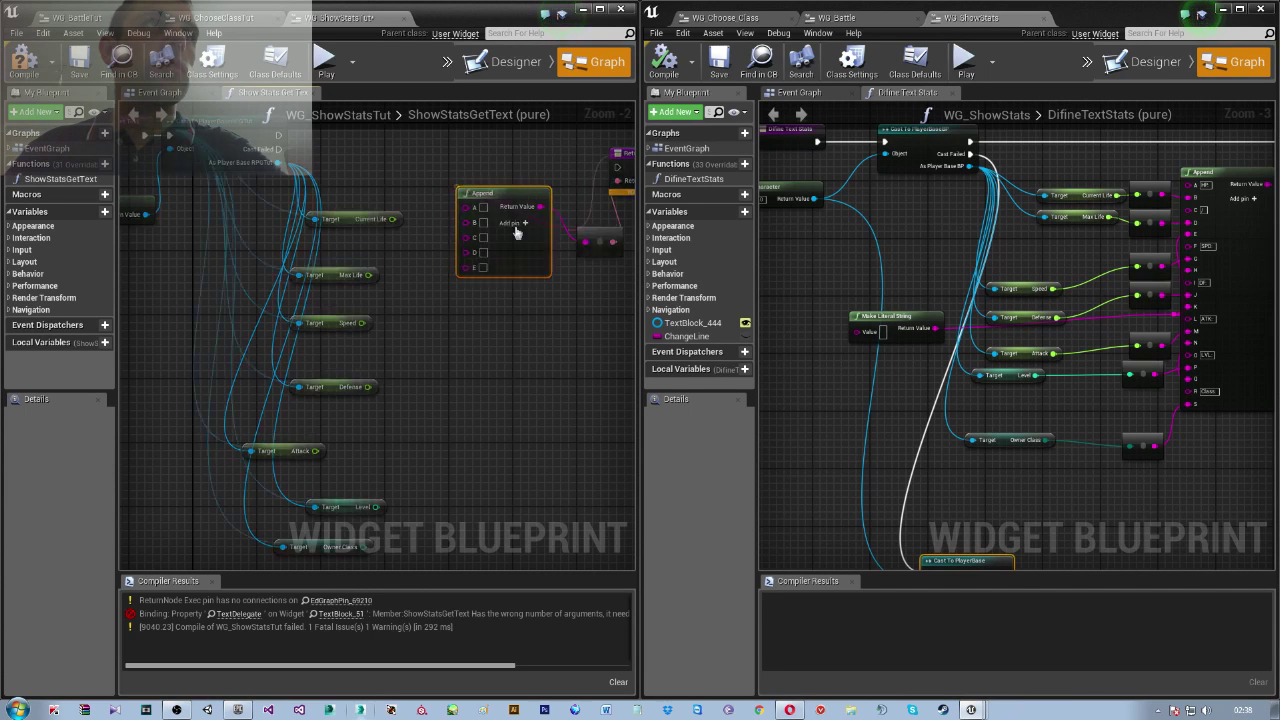
{"action": "left_click", "coordinate": [516, 224]}
{"action": "left_click", "coordinate": [516, 224]}
{"action": "left_click", "coordinate": [516, 224]}
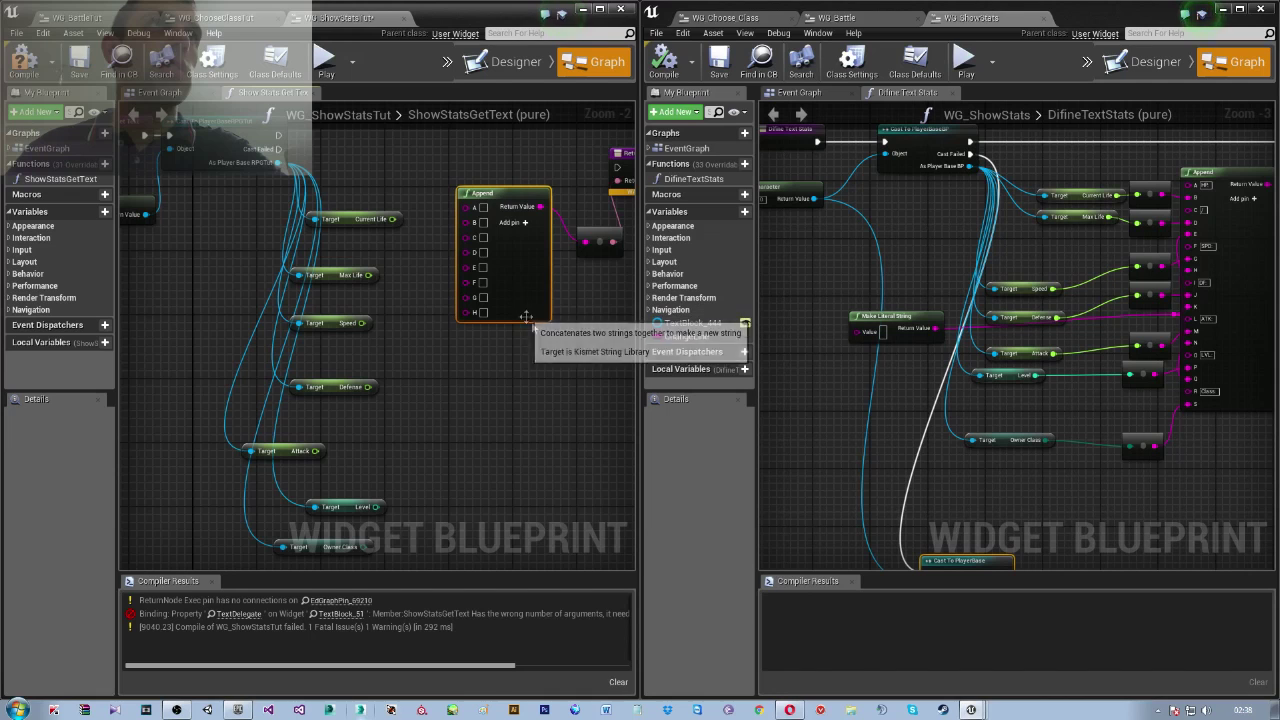
{"action": "left_click", "coordinate": [512, 224]}
{"action": "left_click", "coordinate": [512, 224]}
{"action": "left_click", "coordinate": [512, 224]}
{"action": "left_click", "coordinate": [512, 224]}
{"action": "left_click", "coordinate": [512, 224]}
{"action": "left_click", "coordinate": [512, 224]}
{"action": "left_click", "coordinate": [512, 224]}
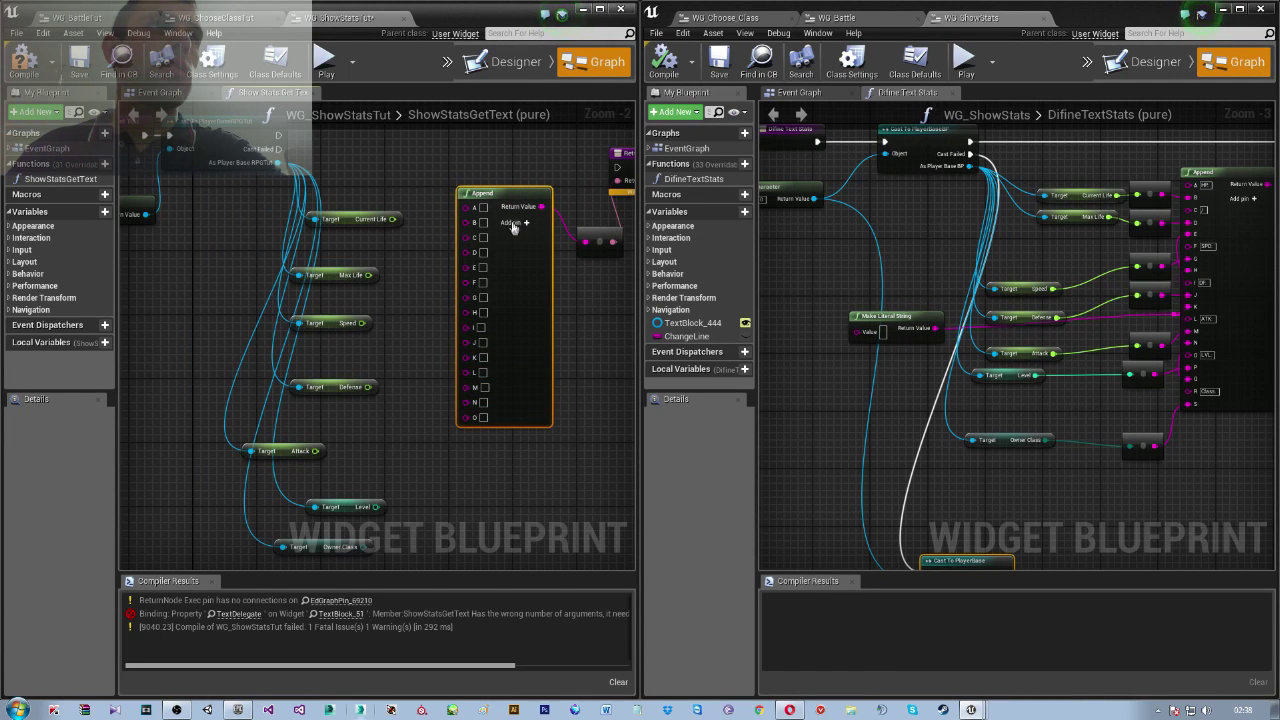
{"action": "left_click", "coordinate": [512, 224]}
{"action": "left_click", "coordinate": [512, 224]}
{"action": "left_click", "coordinate": [512, 224]}
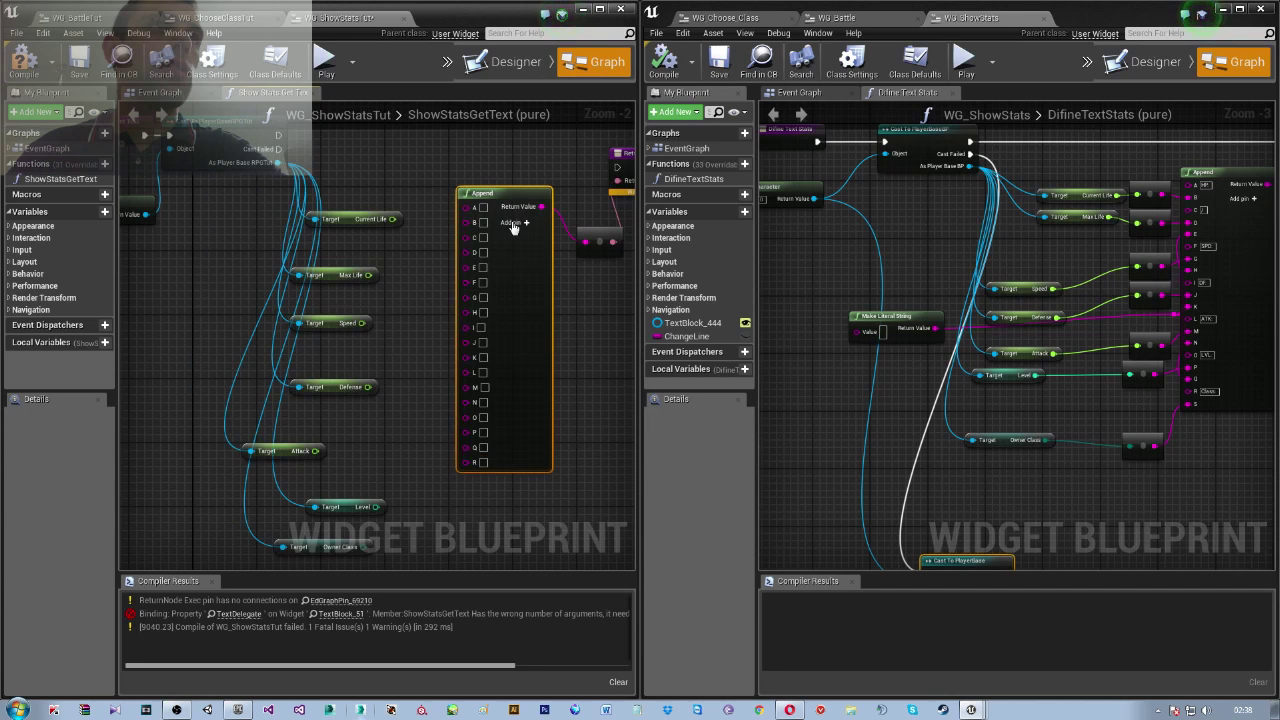
{"action": "left_click", "coordinate": [512, 224]}
{"action": "scroll", "coordinate": [530, 280], "scroll_direction": "up", "scroll_amount": 1}
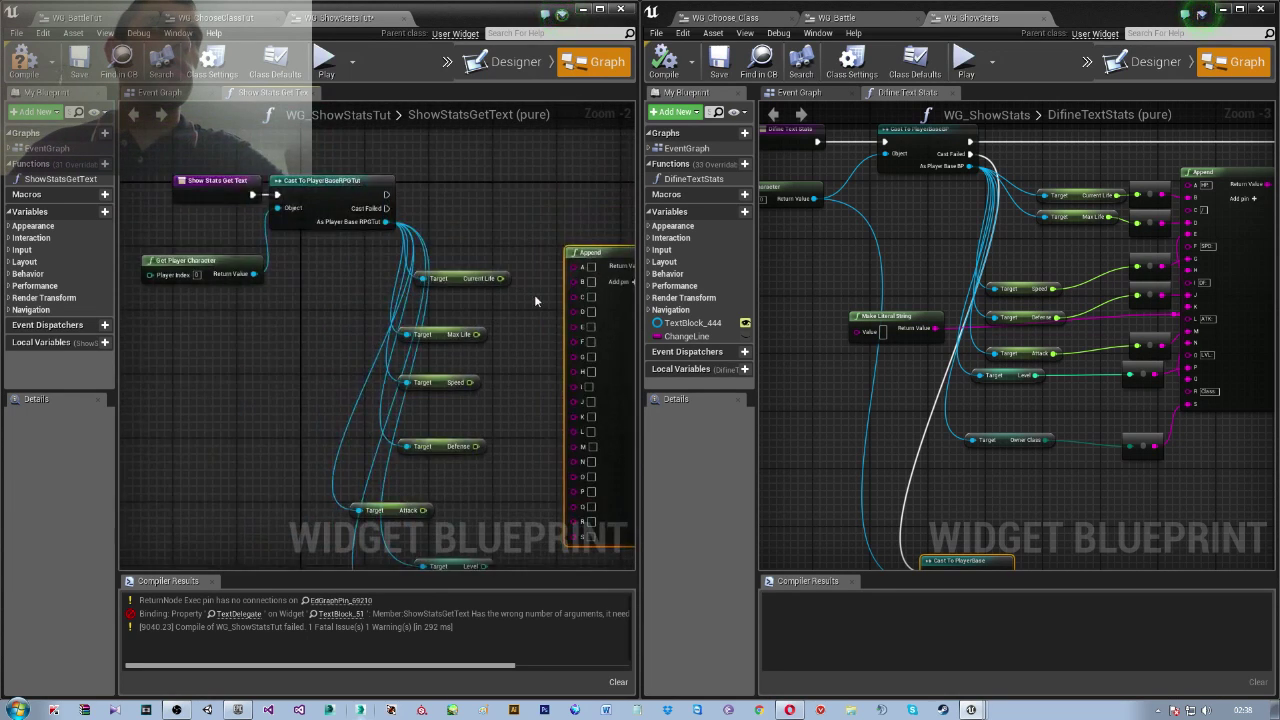
Wire a Make Literal String node into Append's K input, place it left, and recompile
{"action": "right_click_drag", "start_coordinate": [535, 305], "coordinate": [380, 354]}
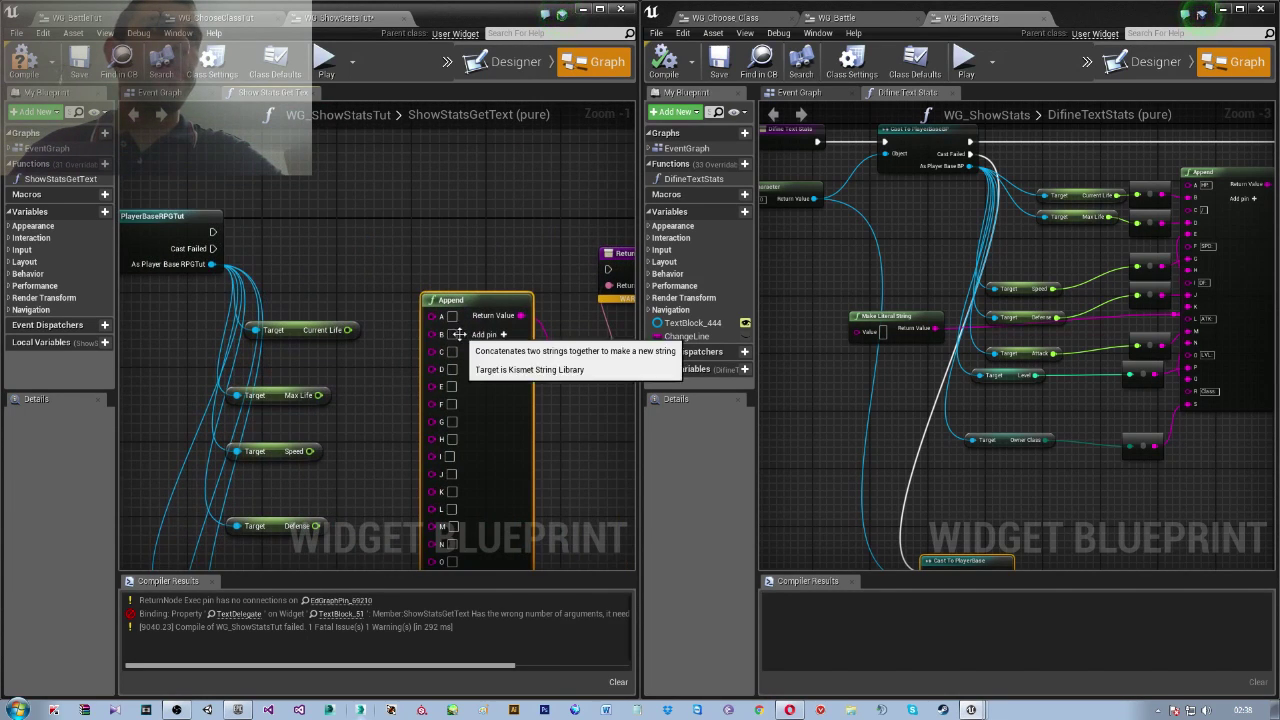
{"action": "right_click_drag", "start_coordinate": [452, 335], "coordinate": [570, 272]}
{"action": "scroll", "coordinate": [294, 267], "scroll_direction": "down", "scroll_amount": 1}
{"action": "scroll", "coordinate": [294, 267], "scroll_direction": "down", "scroll_amount": 1}
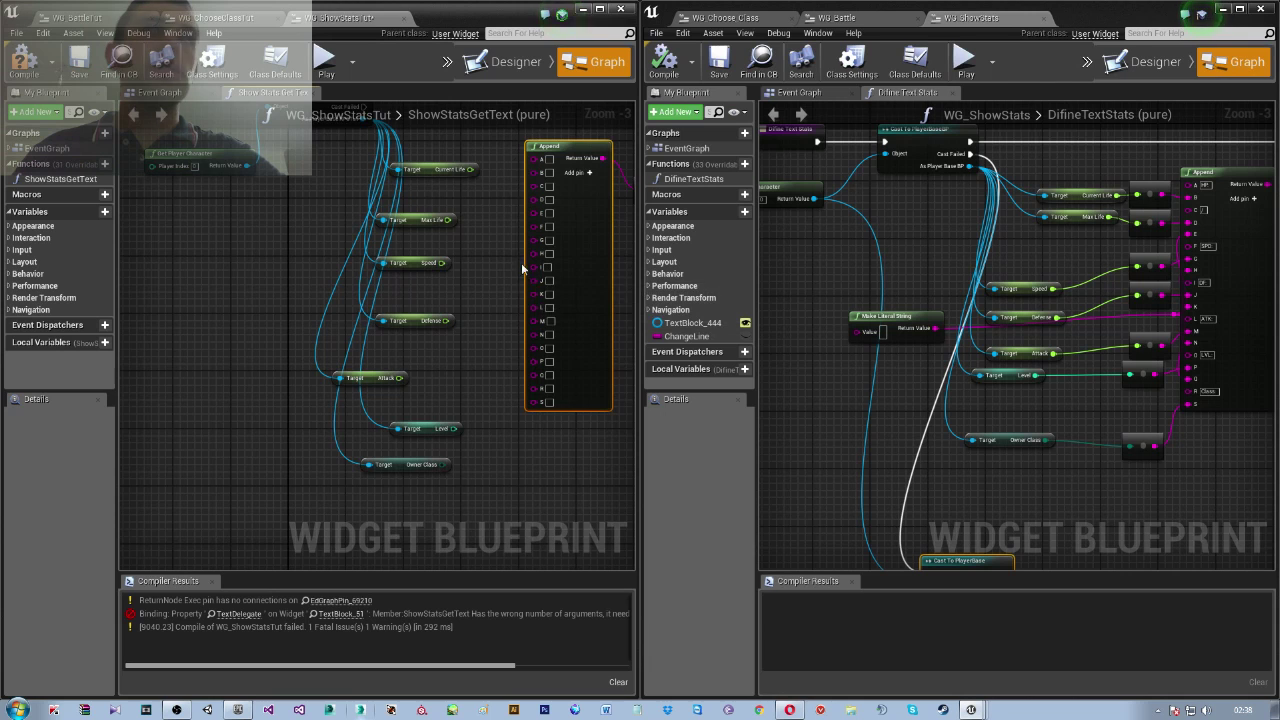
{"action": "right_click_drag", "start_coordinate": [523, 266], "coordinate": [492, 309]}
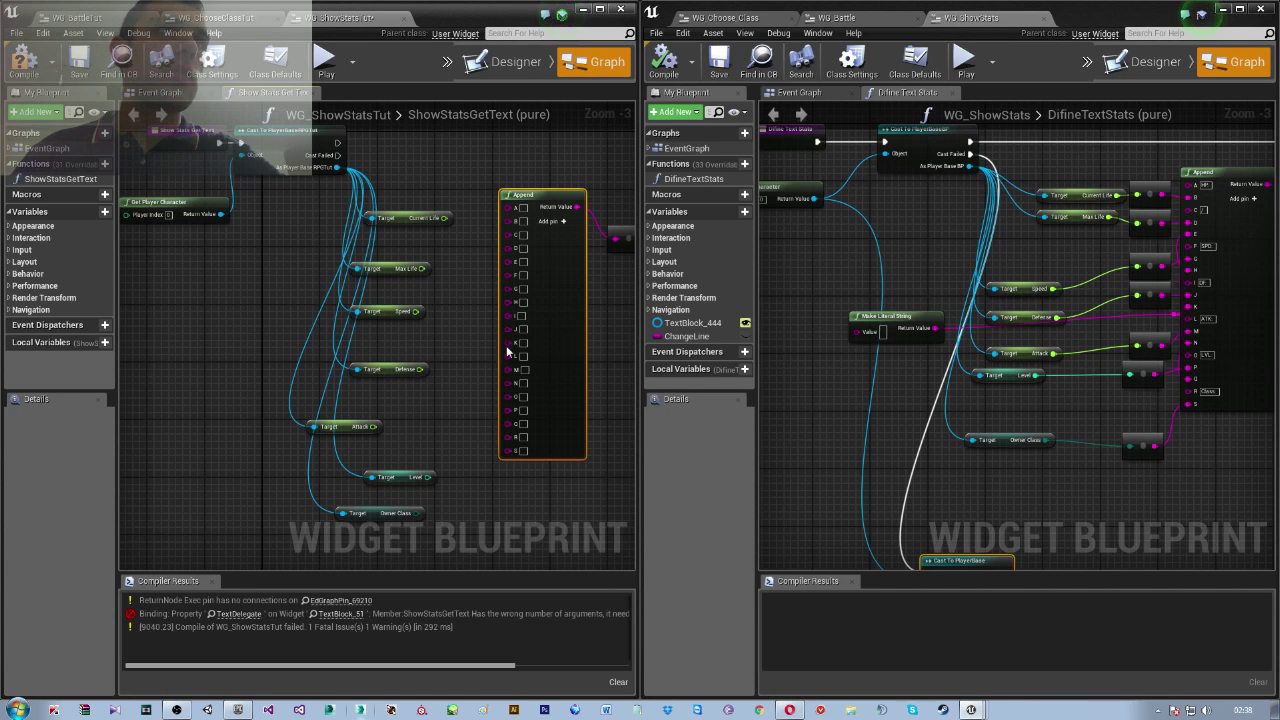
{"action": "left_click_drag", "start_coordinate": [509, 350], "coordinate": [260, 340]}
{"action": "type", "text": "me"}
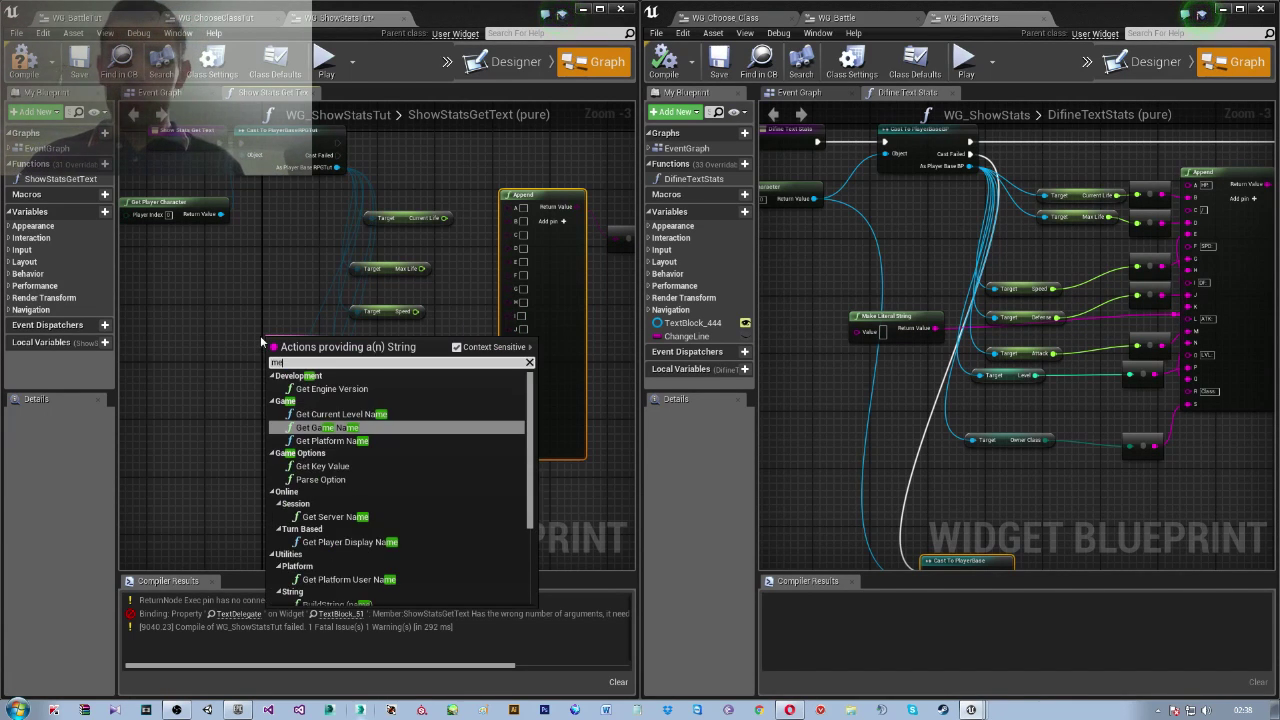
{"action": "key", "text": "BackSpace"}
{"action": "type", "text": "ake lite"}
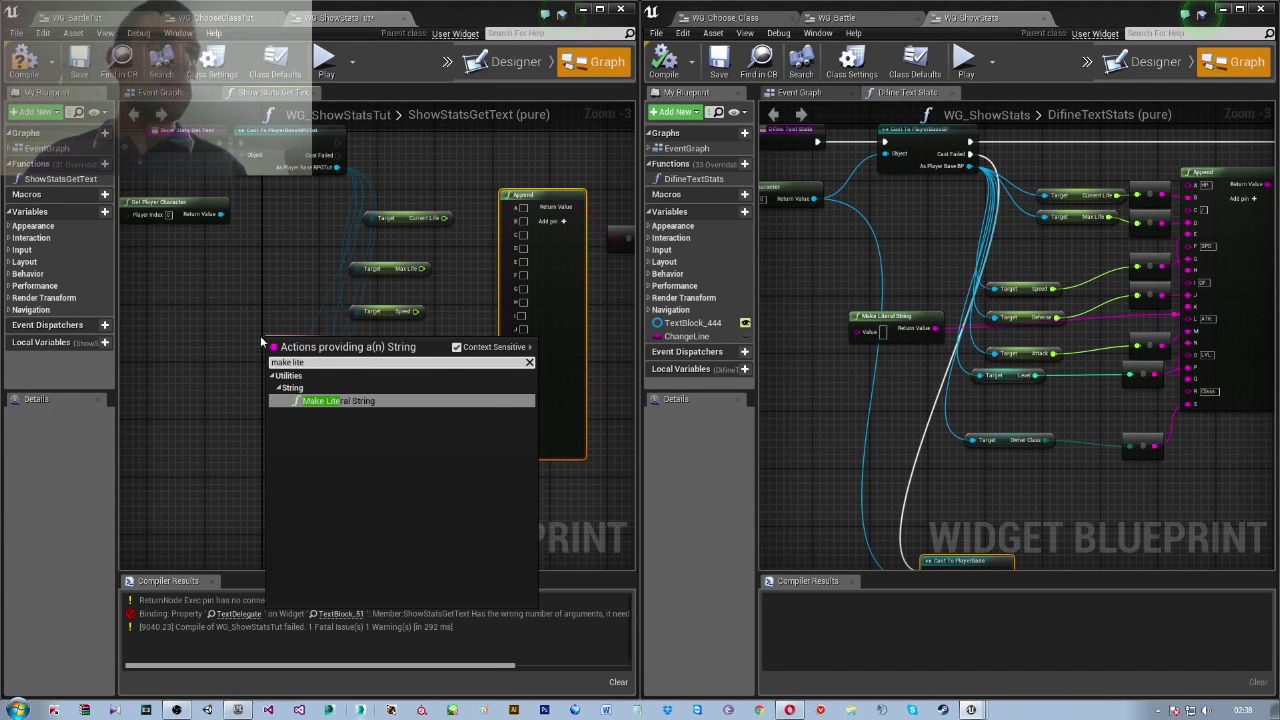
{"action": "key", "text": "Return"}
{"action": "left_click_drag", "start_coordinate": [335, 339], "coordinate": [241, 331]}
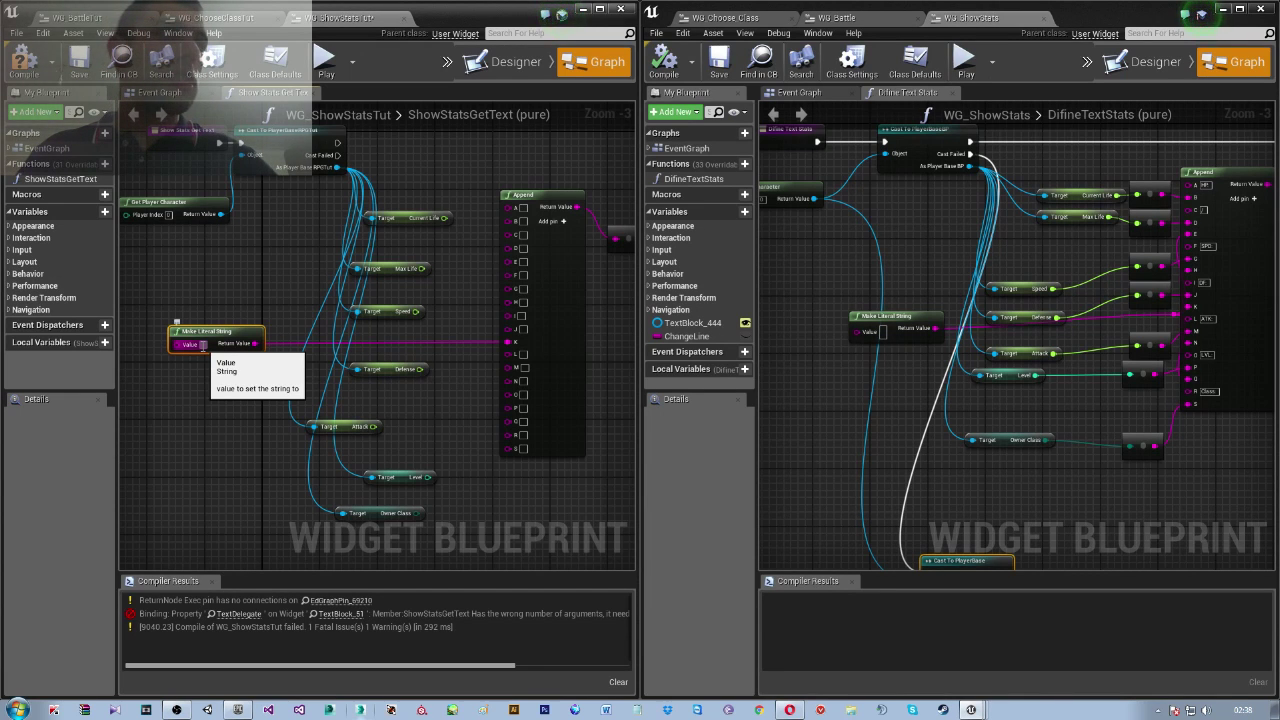
{"action": "left_click", "coordinate": [237, 421]}
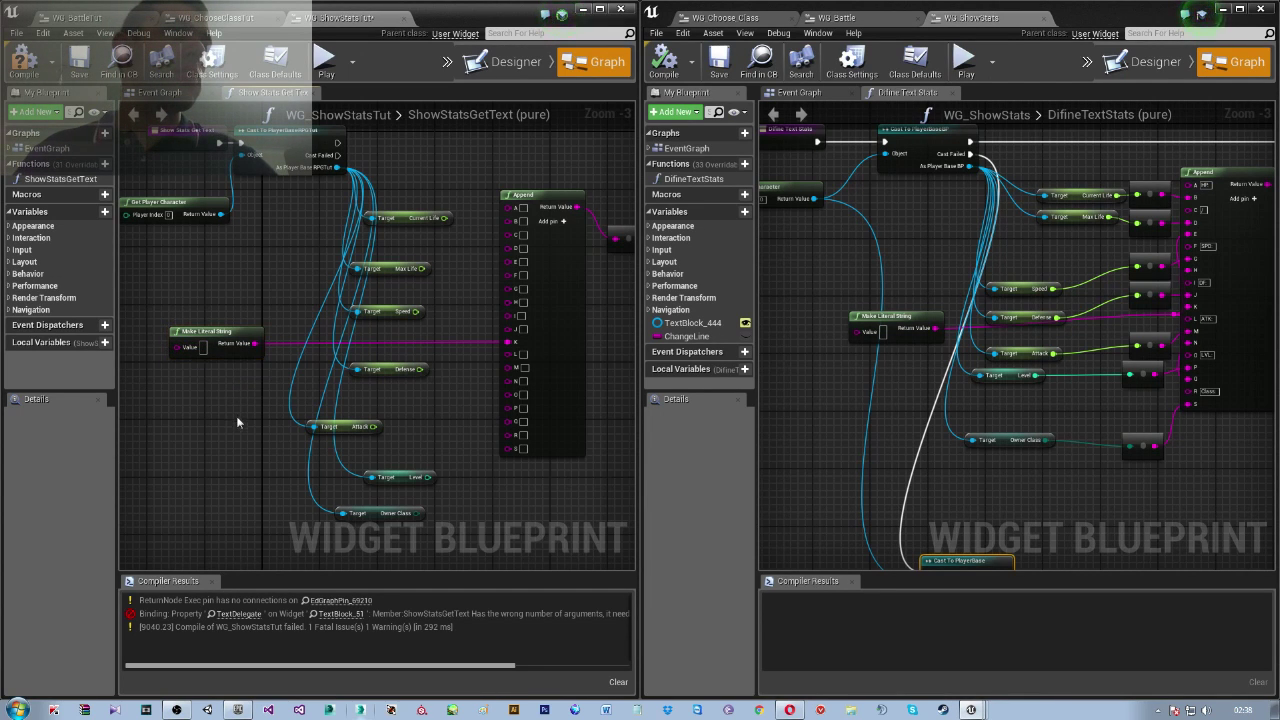
{"action": "left_click", "coordinate": [24, 62]}
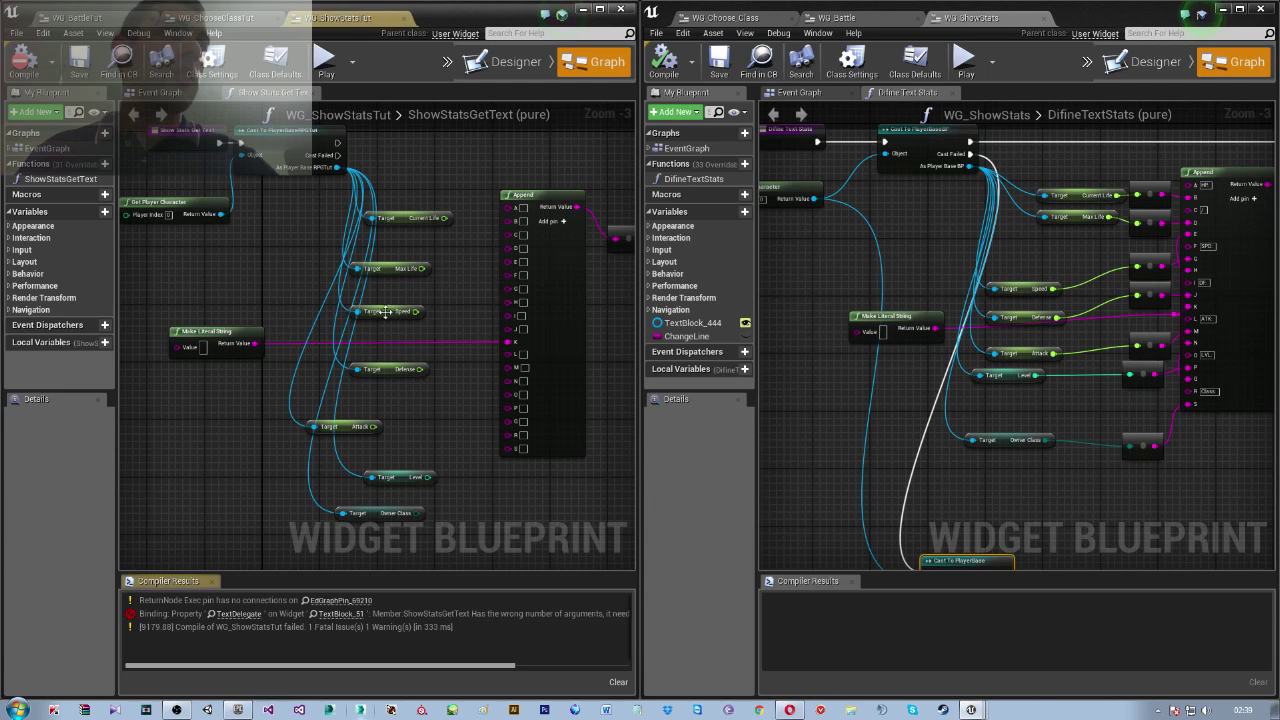
Link the cast's execution output to the Return Node and feed Current Life and Max Life into Append
{"action": "right_click_drag", "start_coordinate": [440, 300], "coordinate": [300, 193]}
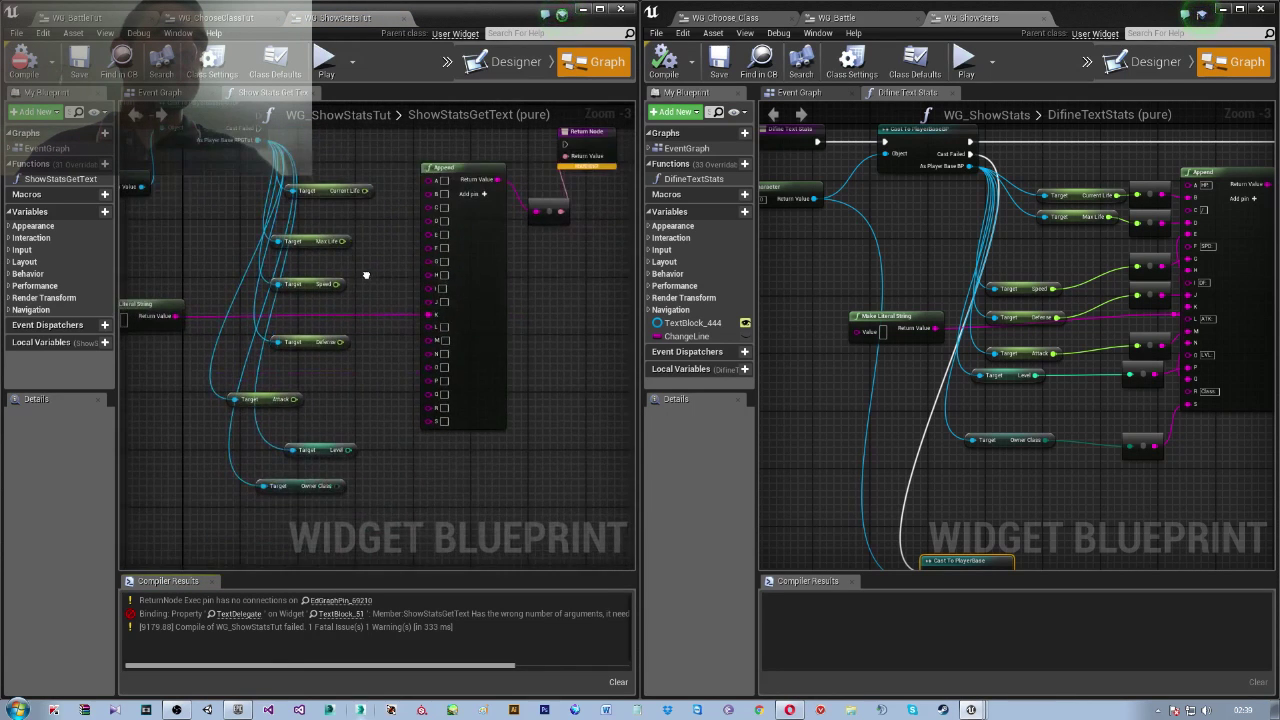
{"action": "left_click_drag", "start_coordinate": [276, 149], "coordinate": [576, 182]}
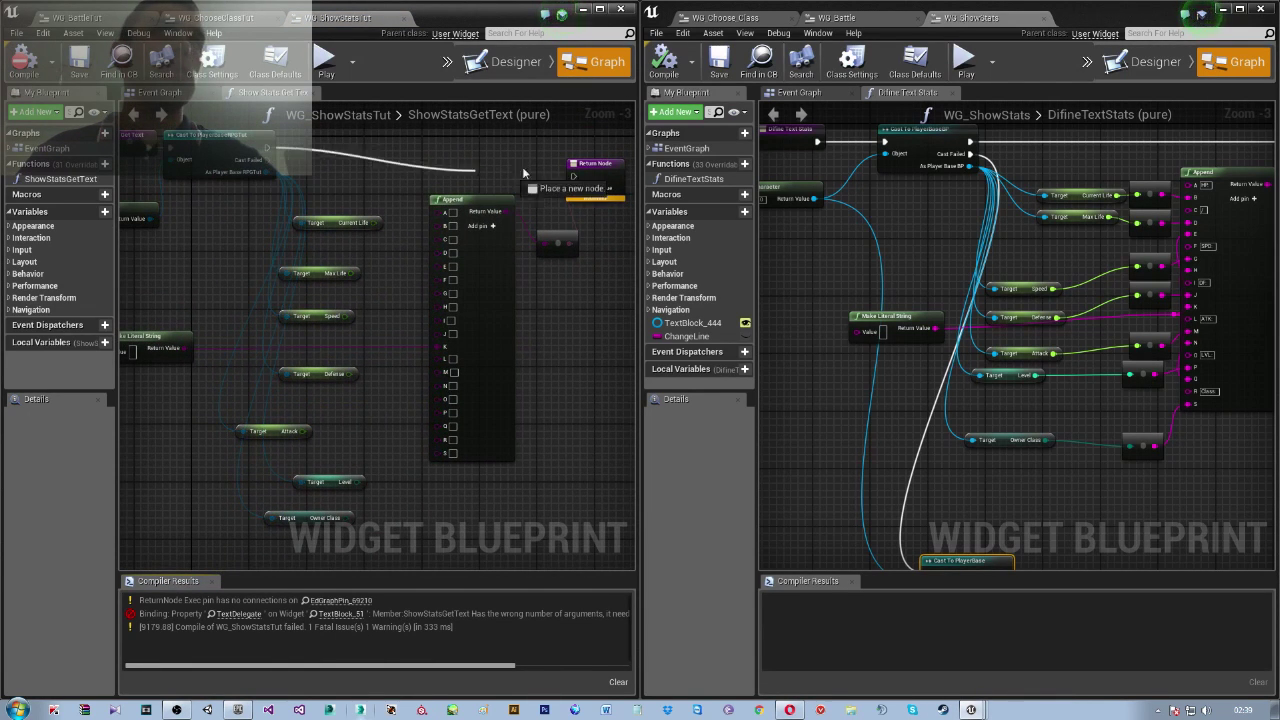
{"action": "right_click_drag", "start_coordinate": [356, 223], "coordinate": [426, 200]}
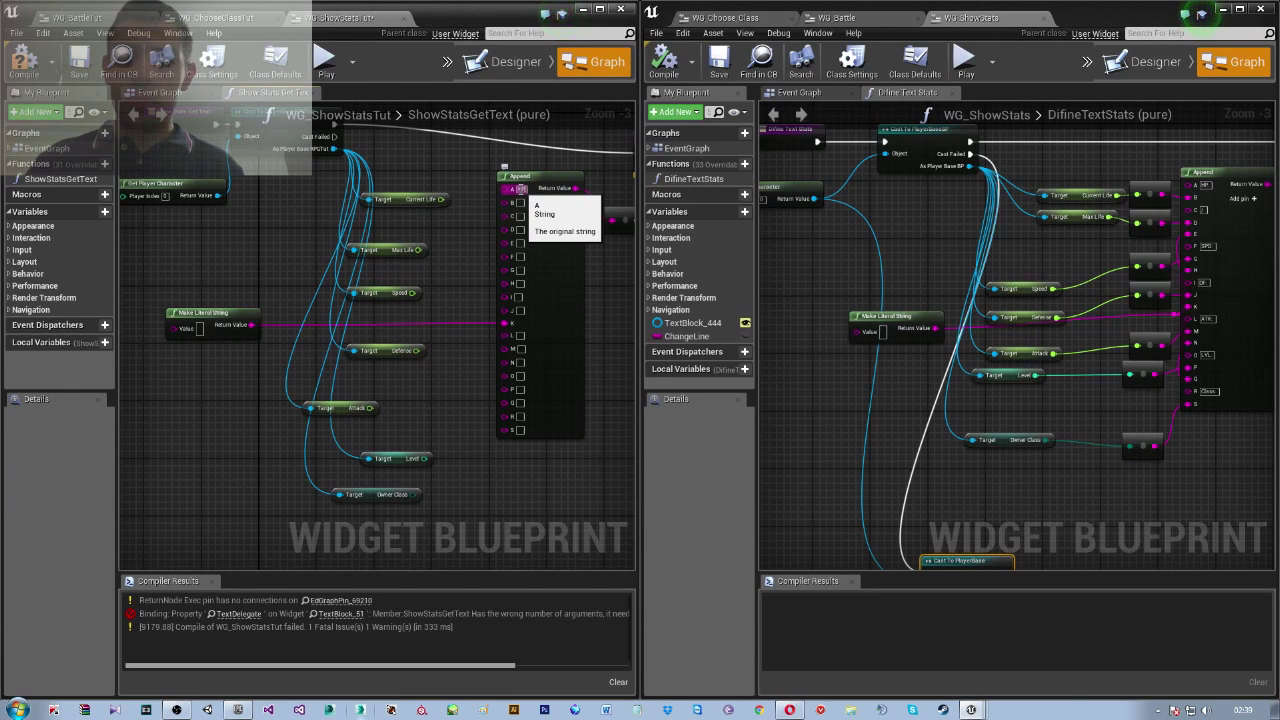
{"action": "left_click_drag", "start_coordinate": [440, 199], "coordinate": [515, 203]}
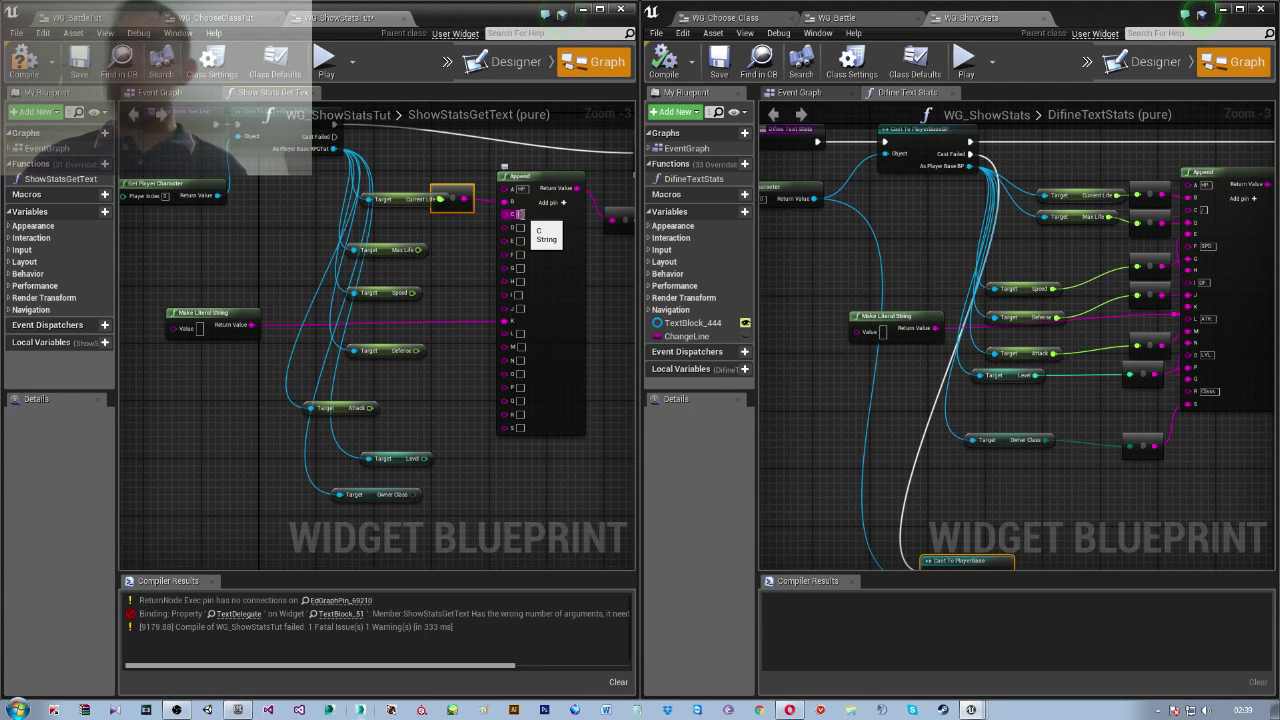
{"action": "mouse_move", "coordinate": [420, 250]}
{"action": "left_mouse_down"}
{"action": "mouse_move", "coordinate": [507, 215]}
{"action": "mouse_move", "coordinate": [507, 227]}
{"action": "mouse_move", "coordinate": [473, 218]}
{"action": "left_mouse_up"}
Reroute the literal string into spare Append pins and feed converted Speed and Defense values in
{"action": "double_click", "coordinate": [469, 319]}
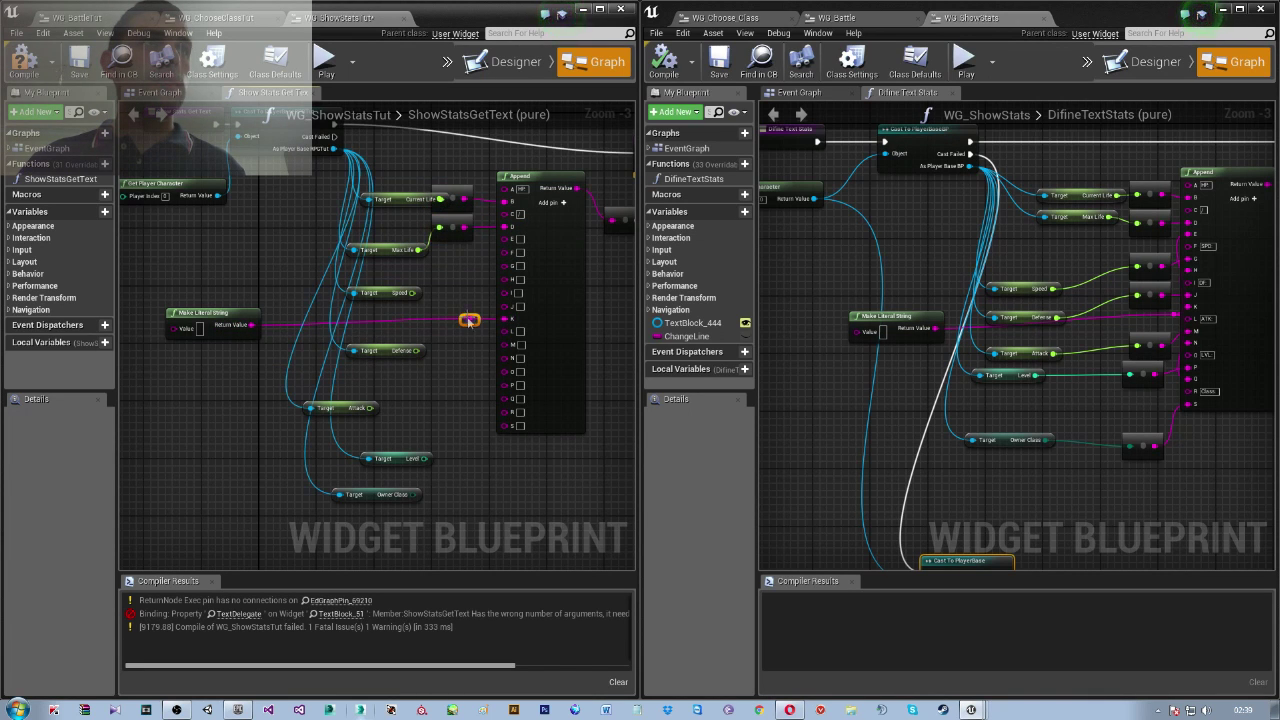
{"action": "left_click_drag", "start_coordinate": [469, 320], "coordinate": [516, 263]}
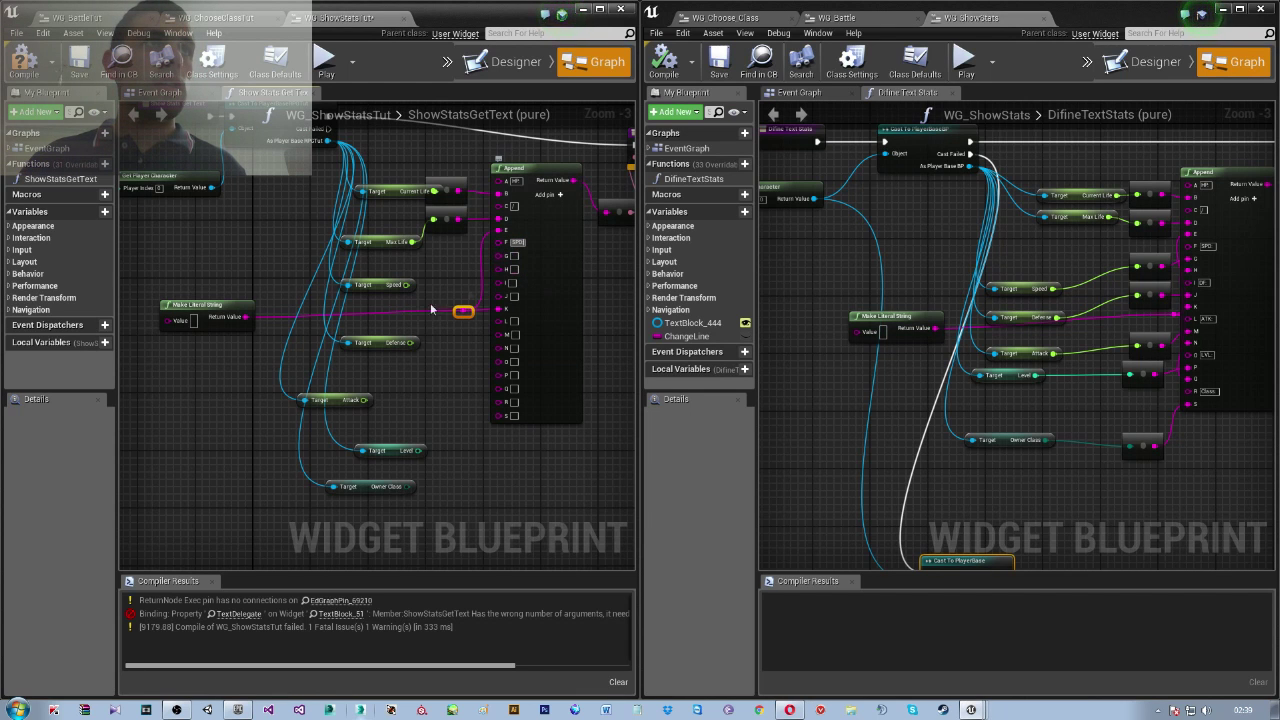
{"action": "left_click_drag", "start_coordinate": [401, 287], "coordinate": [503, 260]}
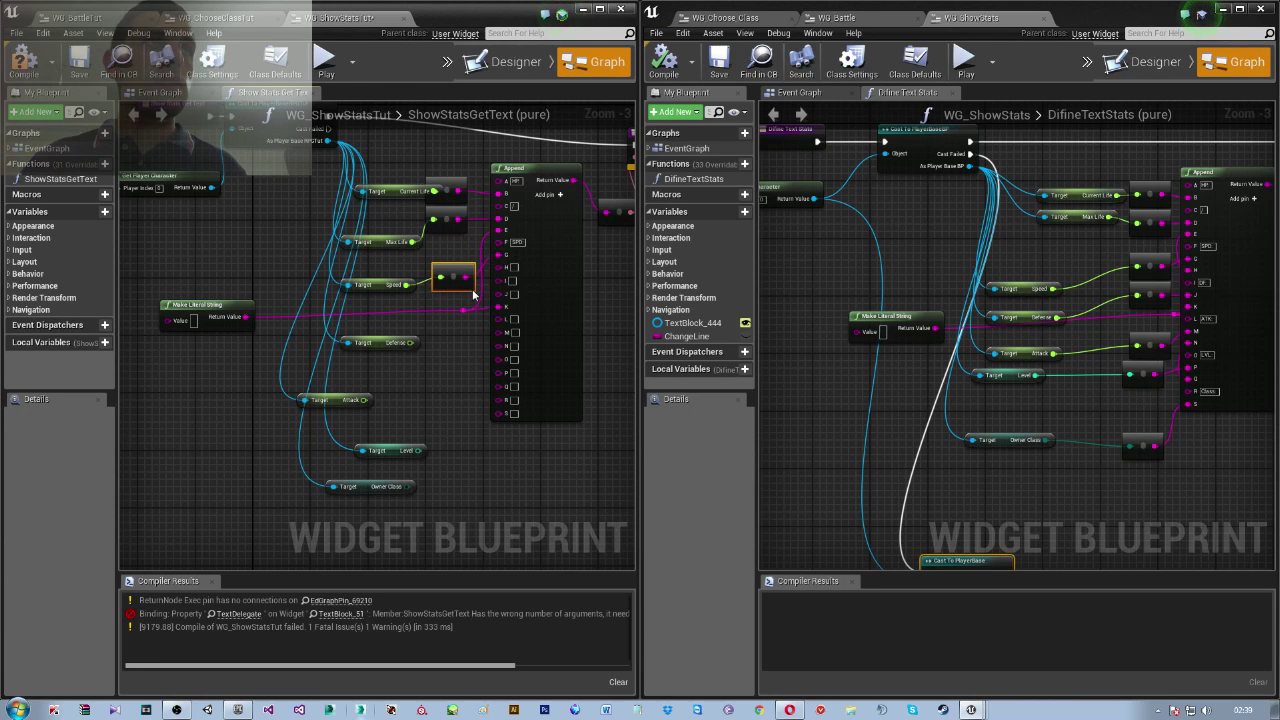
{"action": "right_click_drag", "start_coordinate": [467, 291], "coordinate": [490, 250]}
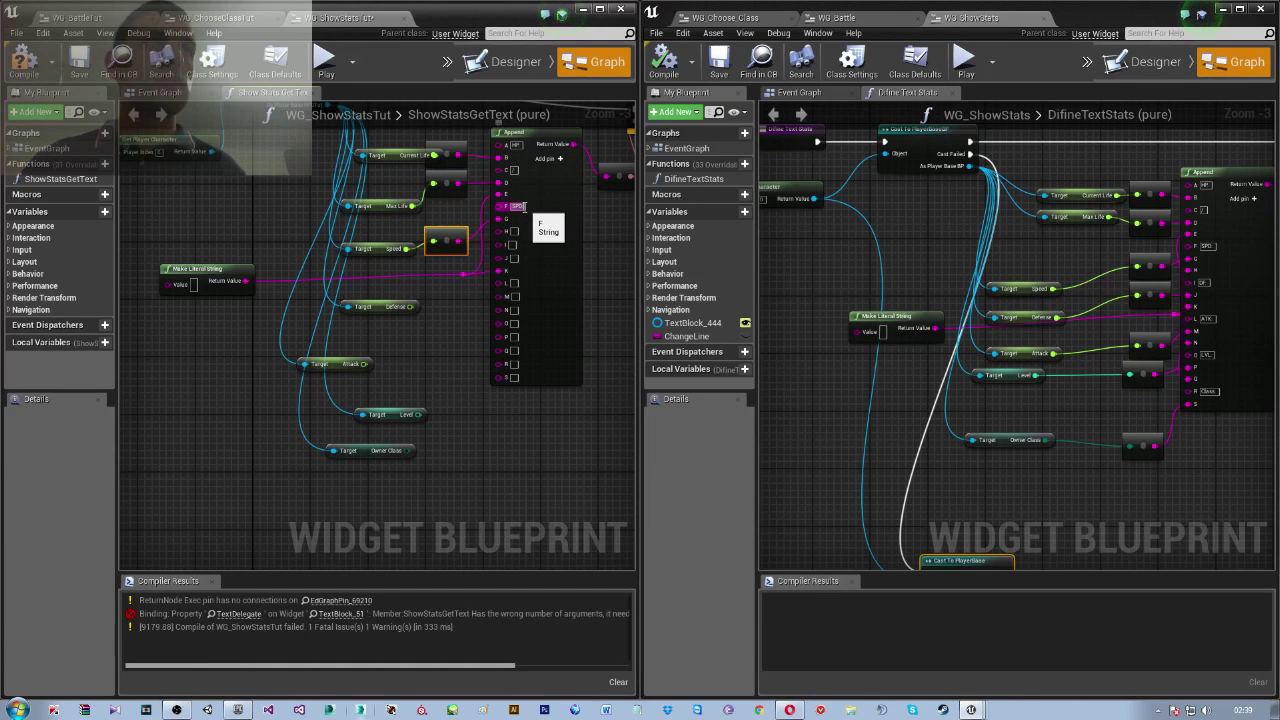
{"action": "scroll", "coordinate": [523, 254], "scroll_direction": "up", "scroll_amount": 2}
{"action": "scroll", "coordinate": [528, 300], "scroll_direction": "up", "scroll_amount": 1}
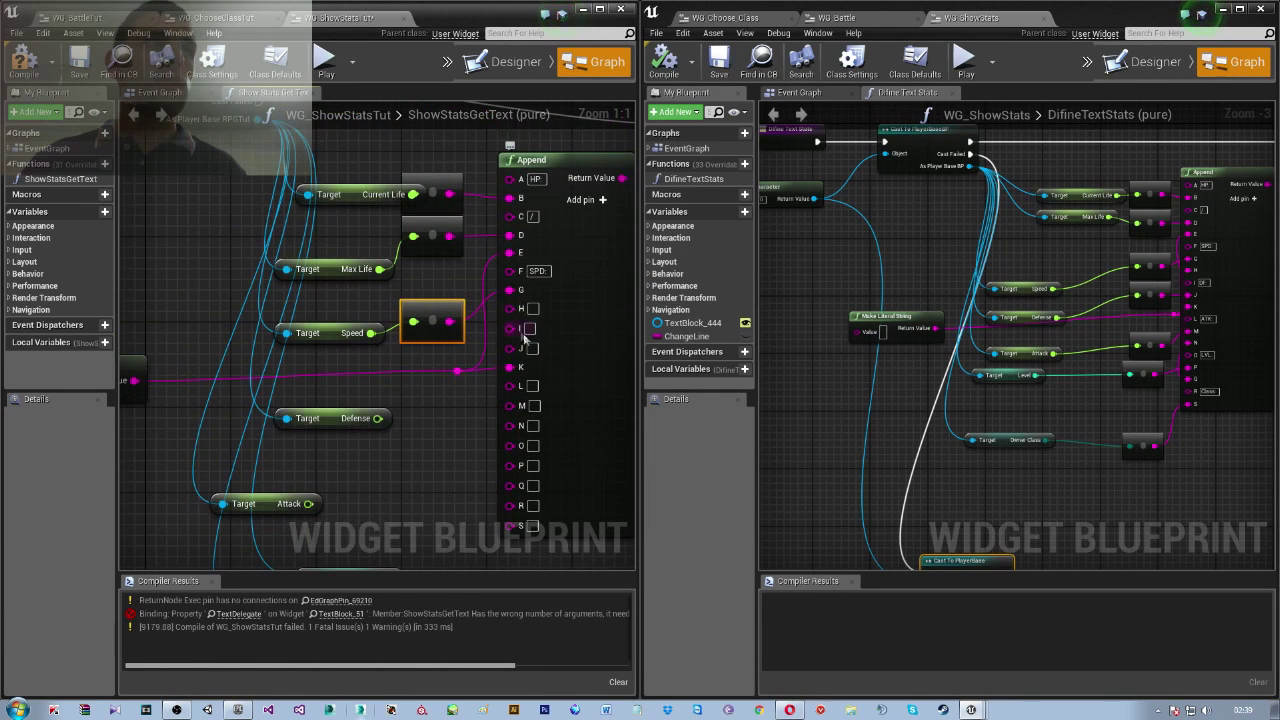
{"action": "right_click_drag", "start_coordinate": [484, 357], "coordinate": [460, 316]}
{"action": "left_click_drag", "start_coordinate": [440, 318], "coordinate": [492, 257]}
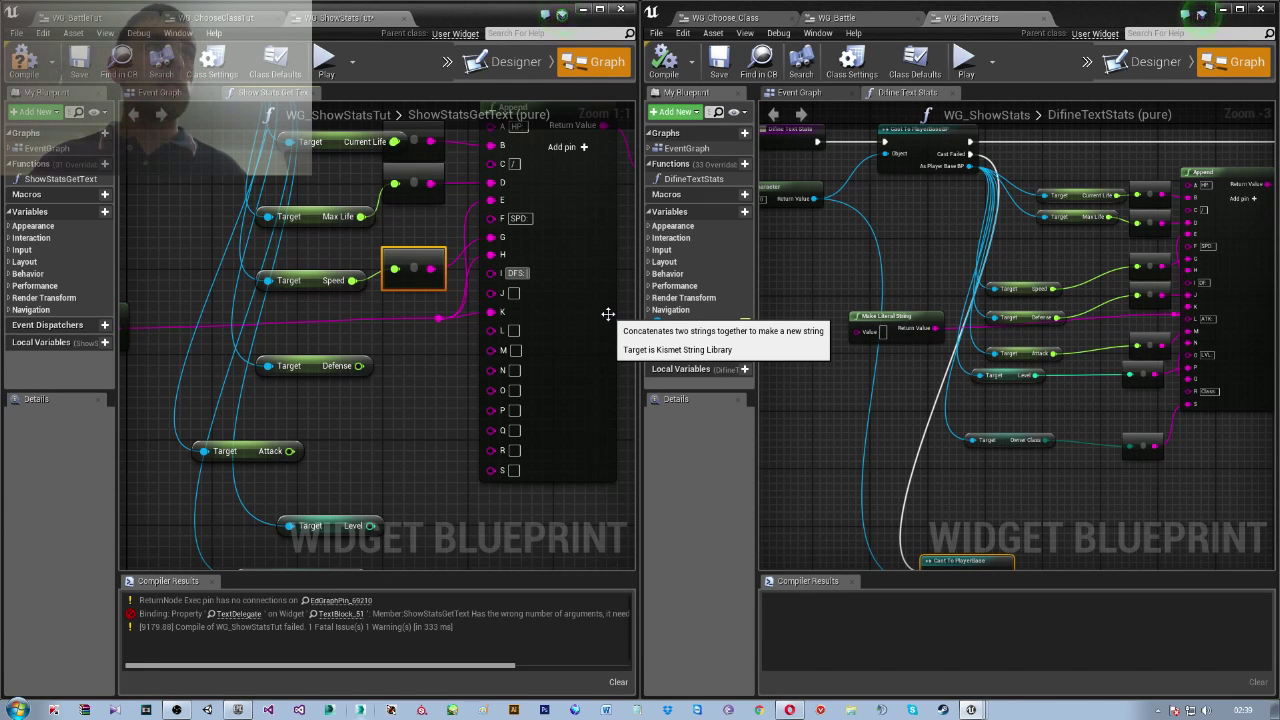
{"action": "left_click_drag", "start_coordinate": [359, 367], "coordinate": [503, 349]}
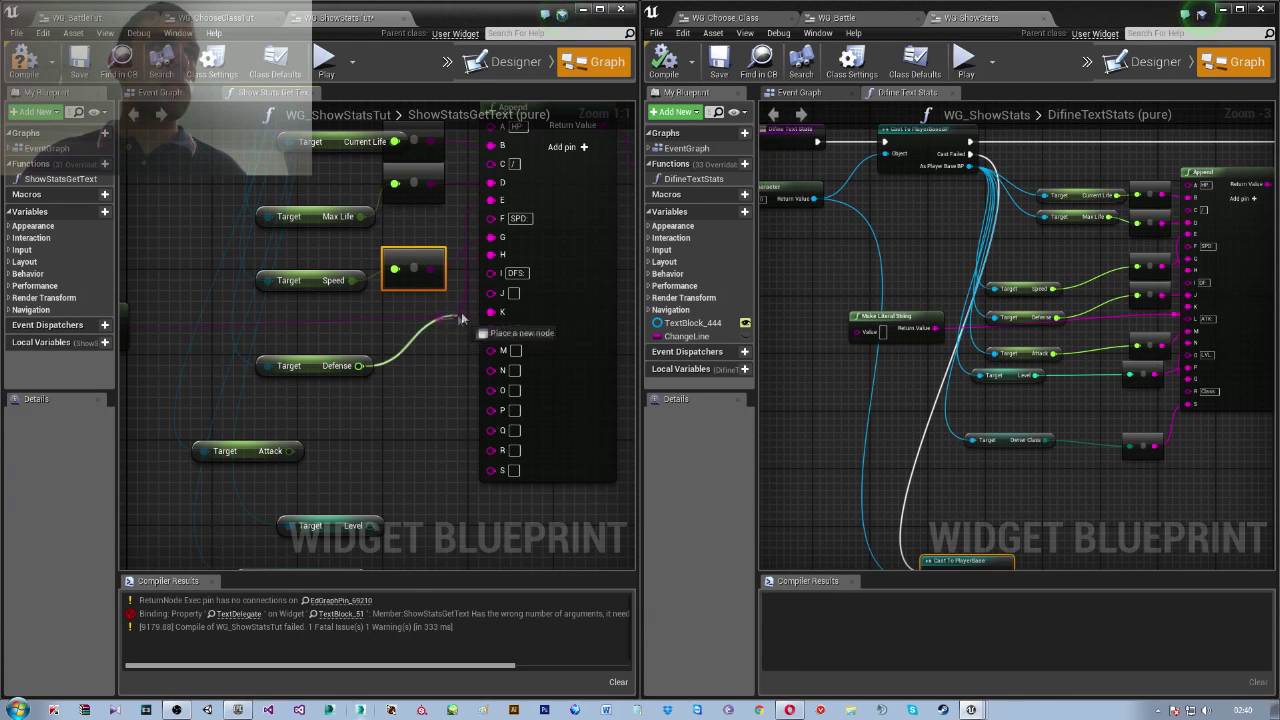